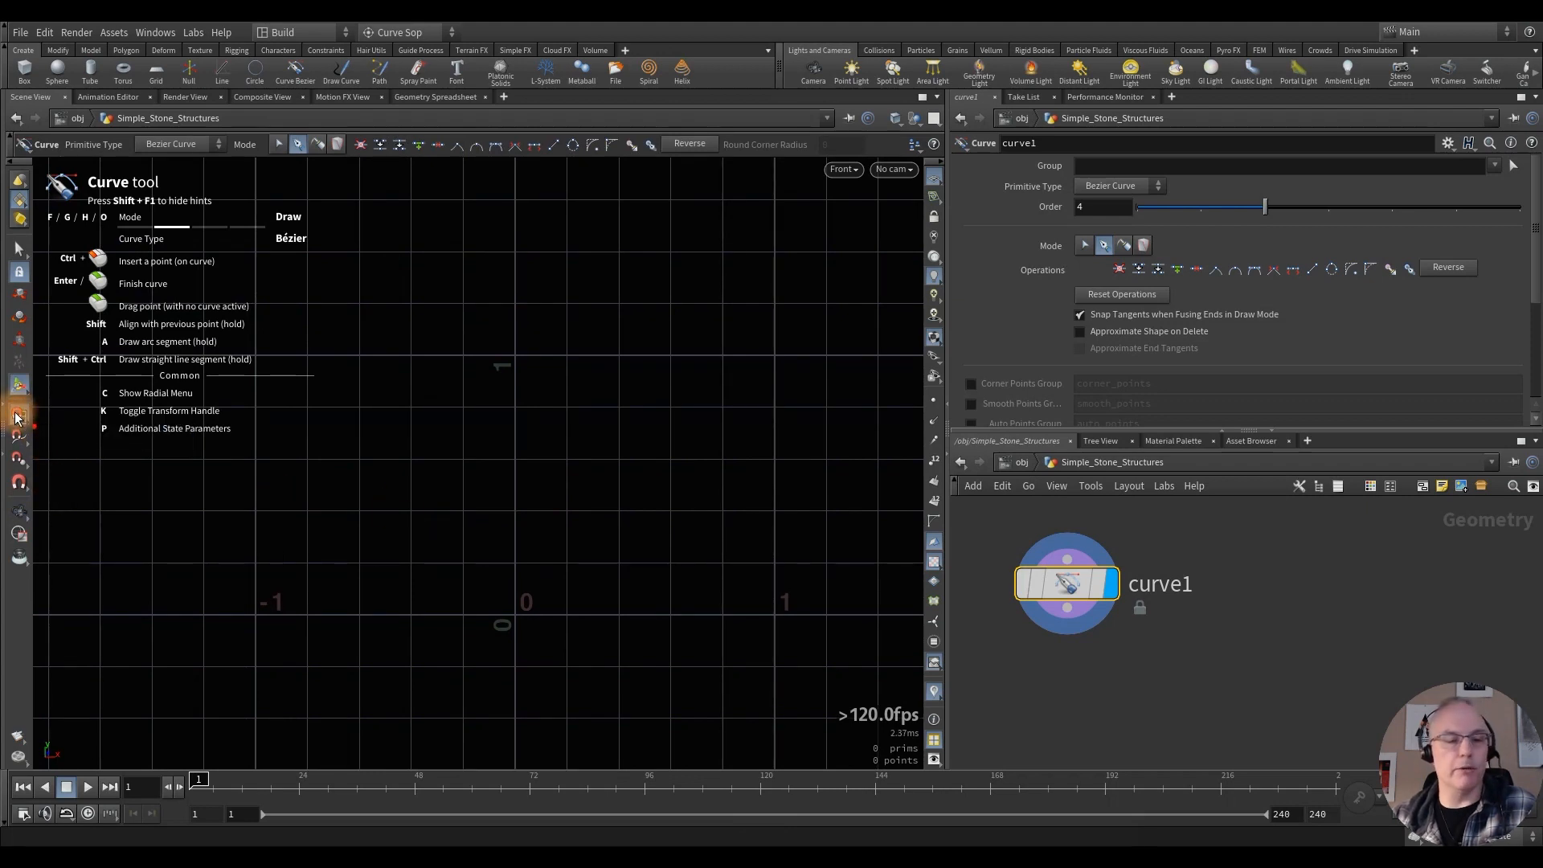
Step: With grid snapping on, draw the curve from (-1, 0) through the left block and recess up to the central tower's top at height 1
{"action": "left_click", "coordinate": [16, 417]}
{"action": "middle_click_drag", "start_coordinate": [522, 556], "coordinate": [378, 621], "text": "alt"}
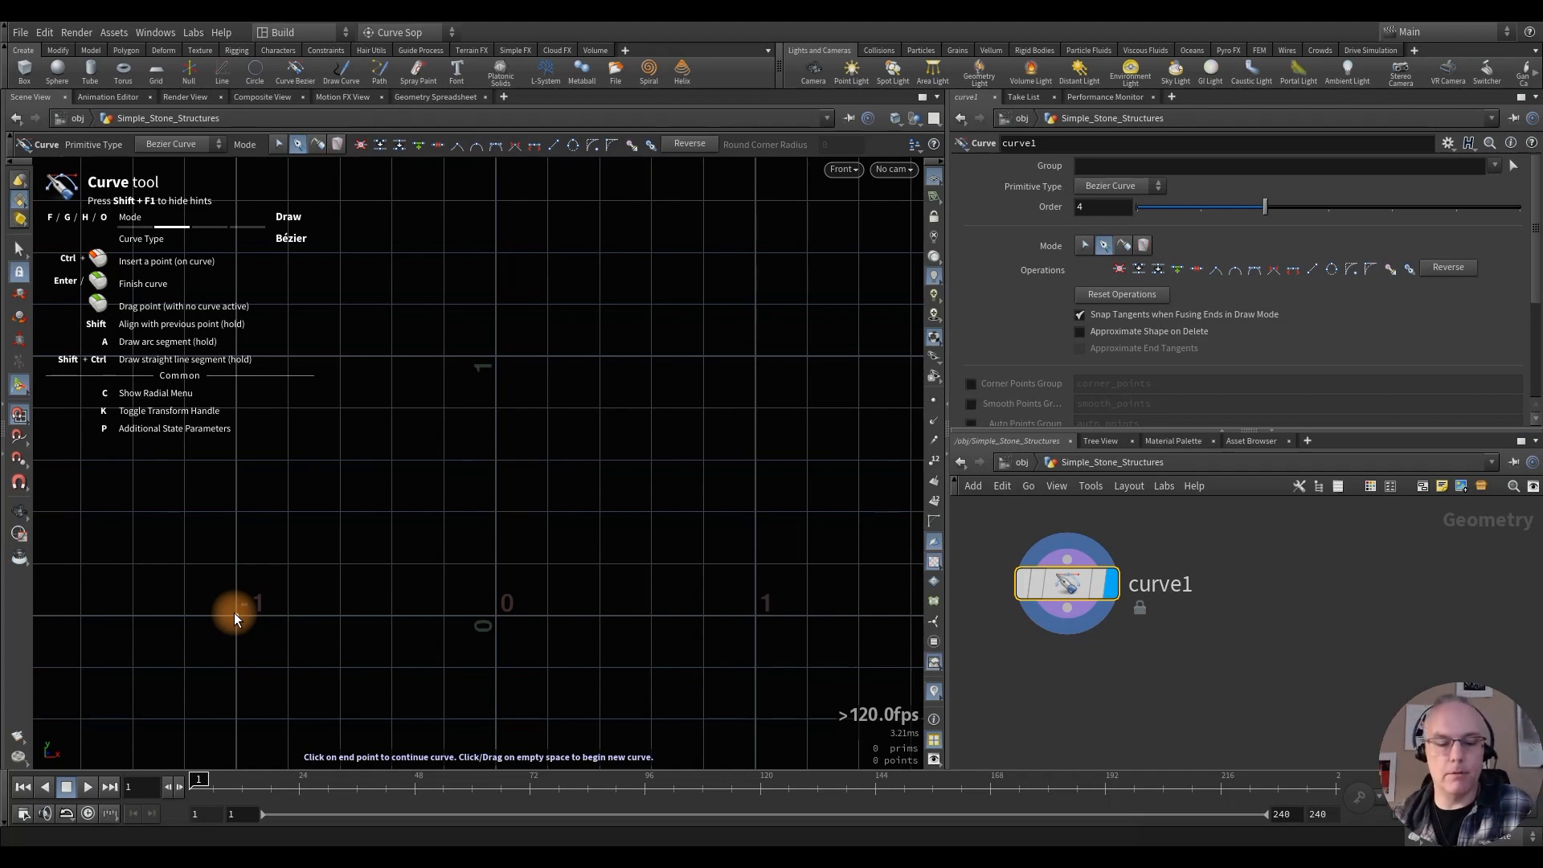
{"action": "left_click_drag", "start_coordinate": [235, 613], "coordinate": [237, 511]}
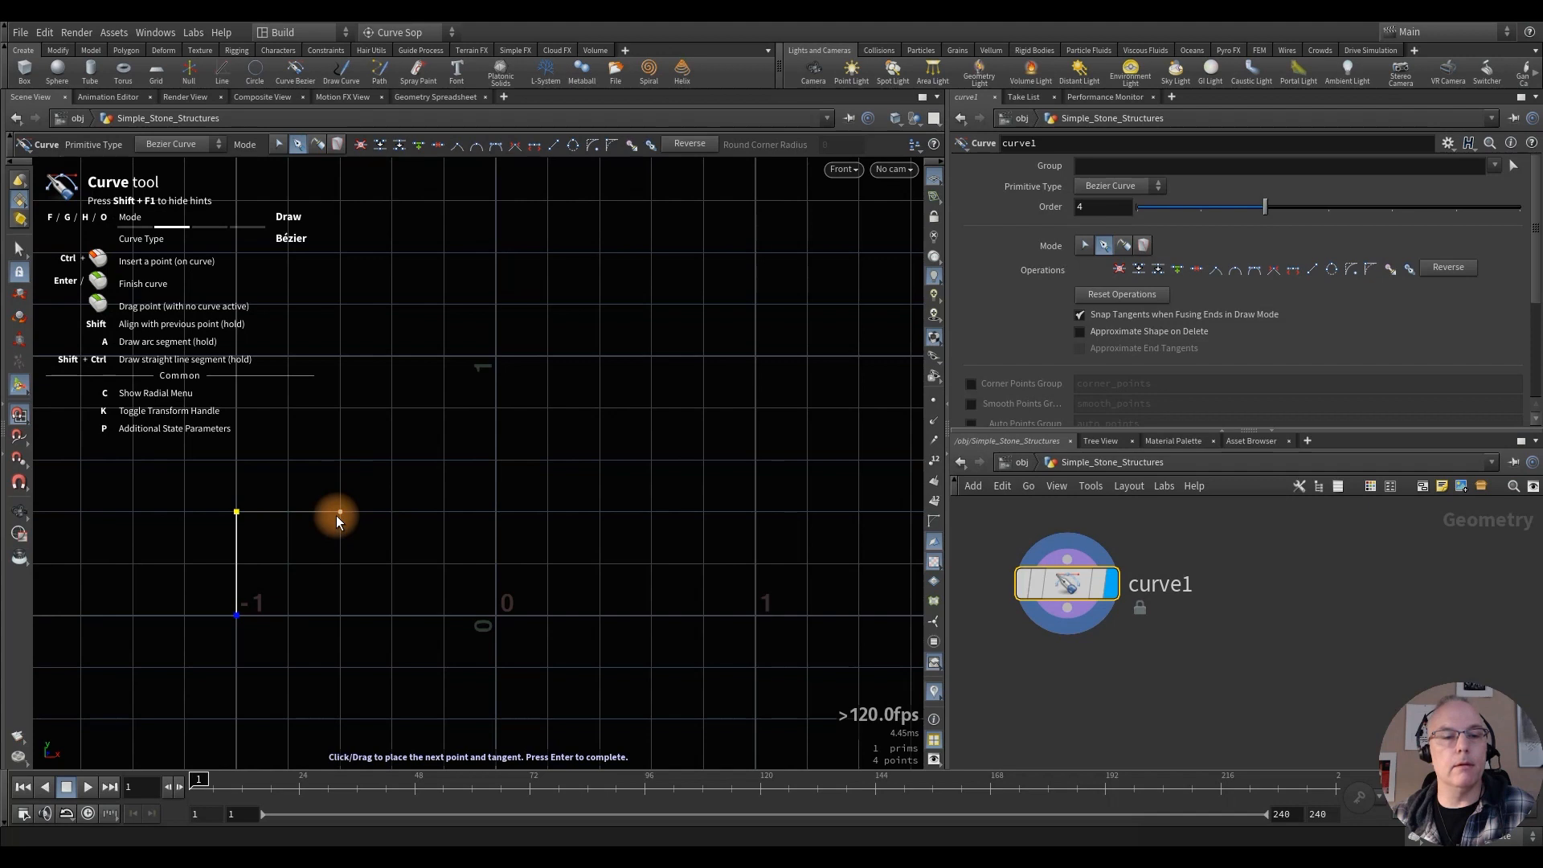
{"action": "left_click", "coordinate": [338, 514]}
{"action": "left_click", "coordinate": [340, 564]}
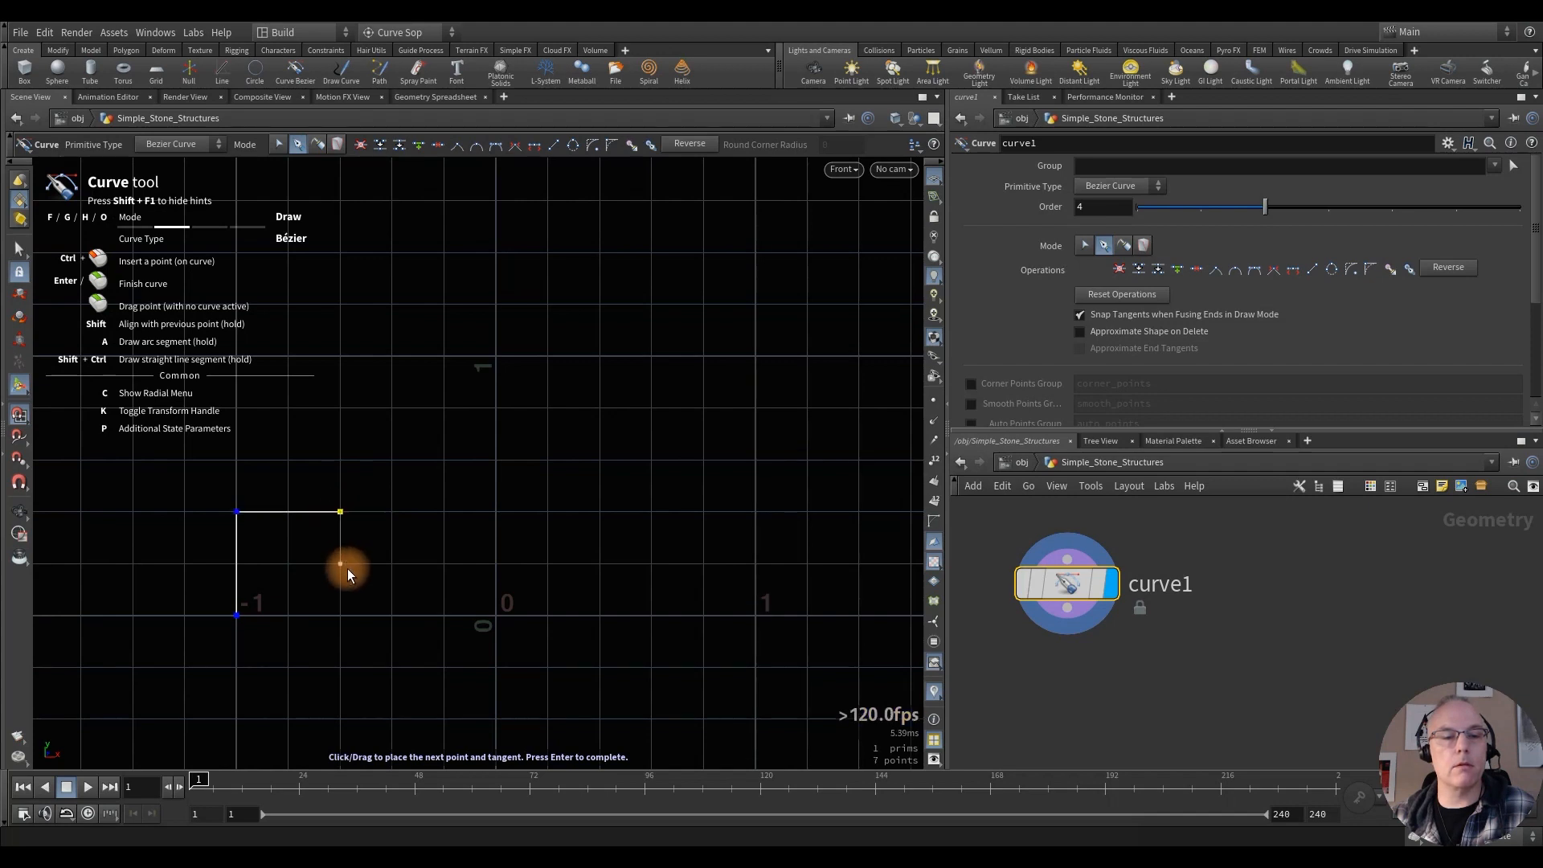
{"action": "left_click", "coordinate": [442, 565]}
{"action": "left_click", "coordinate": [444, 357]}
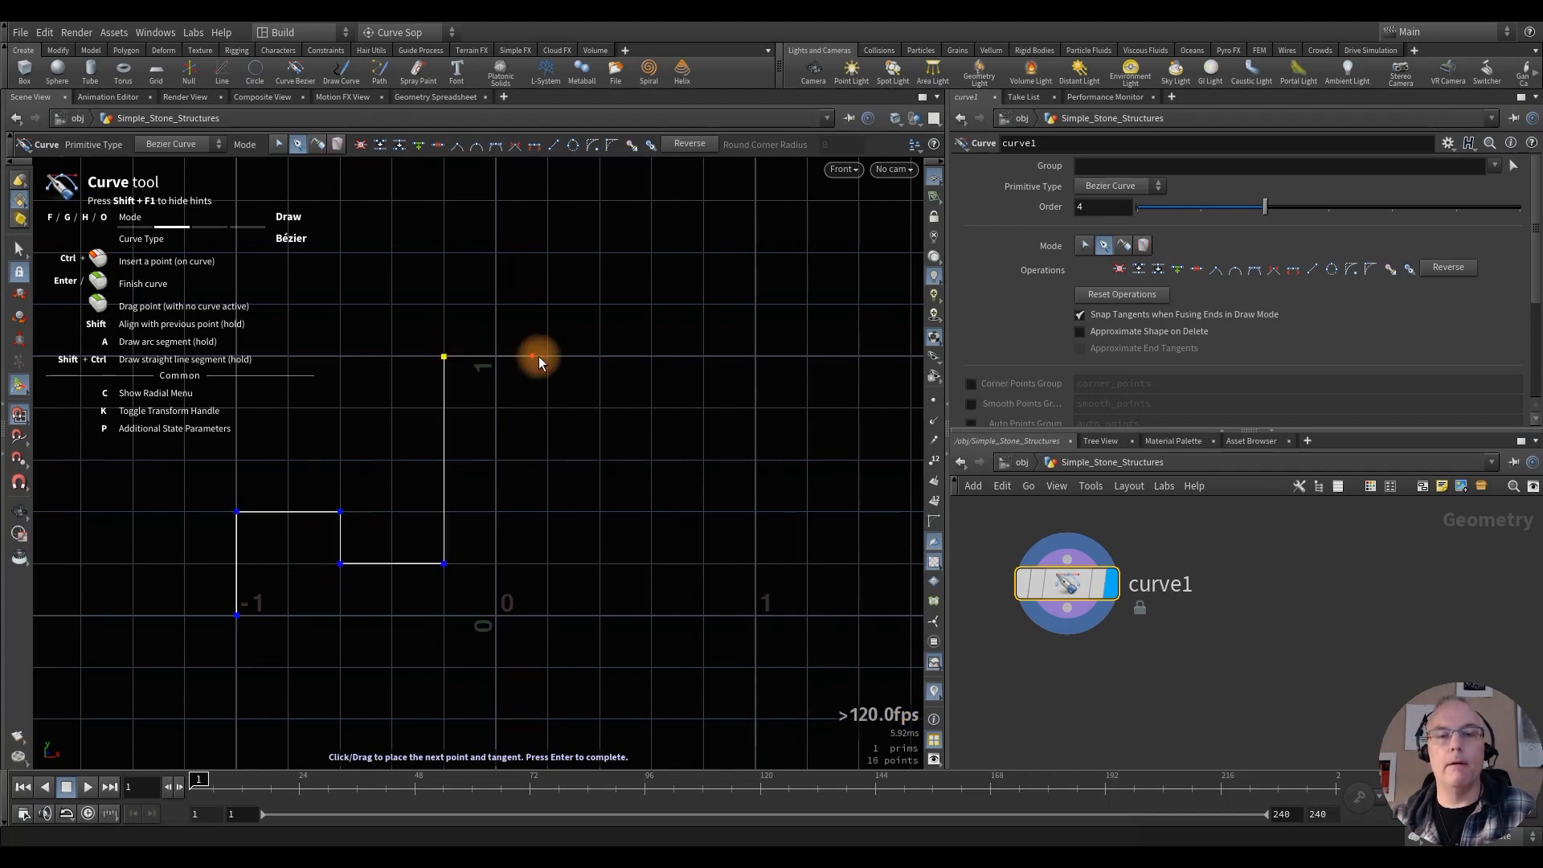
{"action": "left_click", "coordinate": [545, 355]}
Step: Mirror the outline down the tower's right side through the recess and block to (1, 0), close it at (-1, 0) and show it in perspective
{"action": "left_click", "coordinate": [547, 564]}
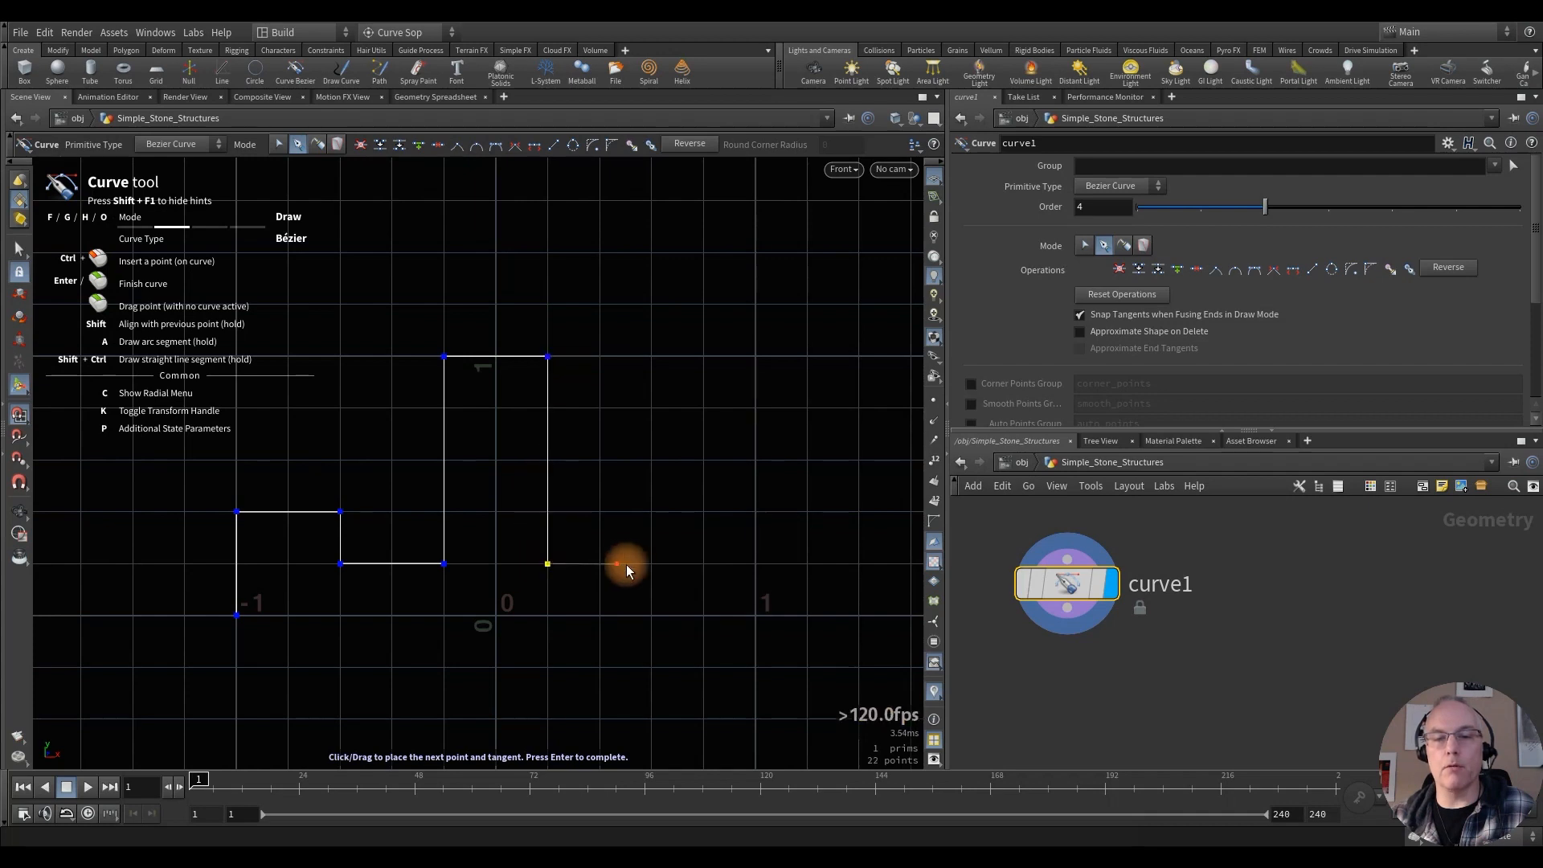
{"action": "left_click", "coordinate": [653, 564]}
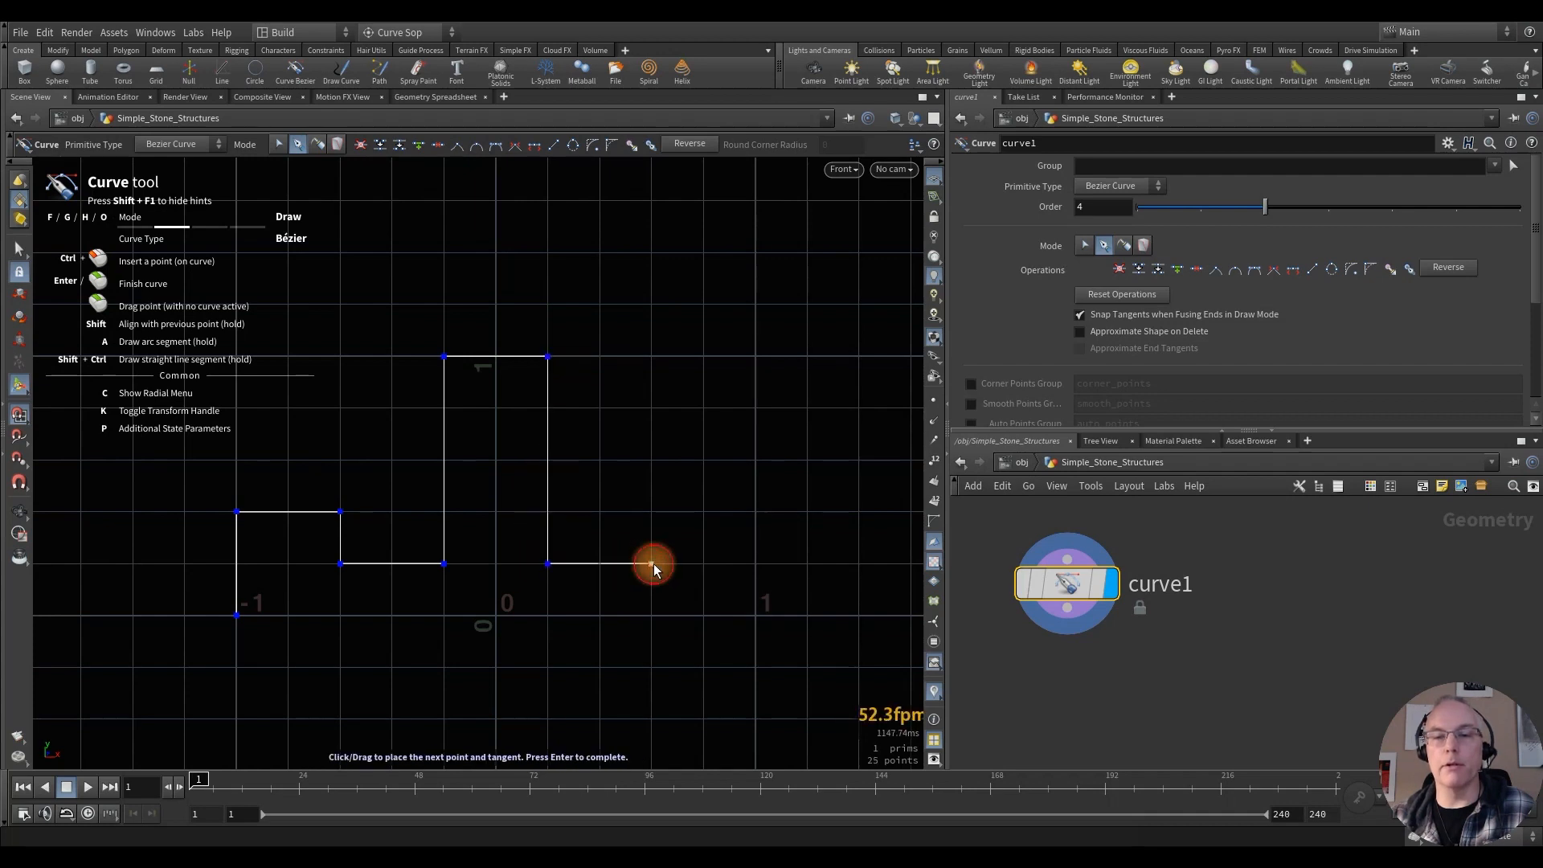
{"action": "left_click", "coordinate": [652, 512]}
{"action": "left_click", "coordinate": [753, 512]}
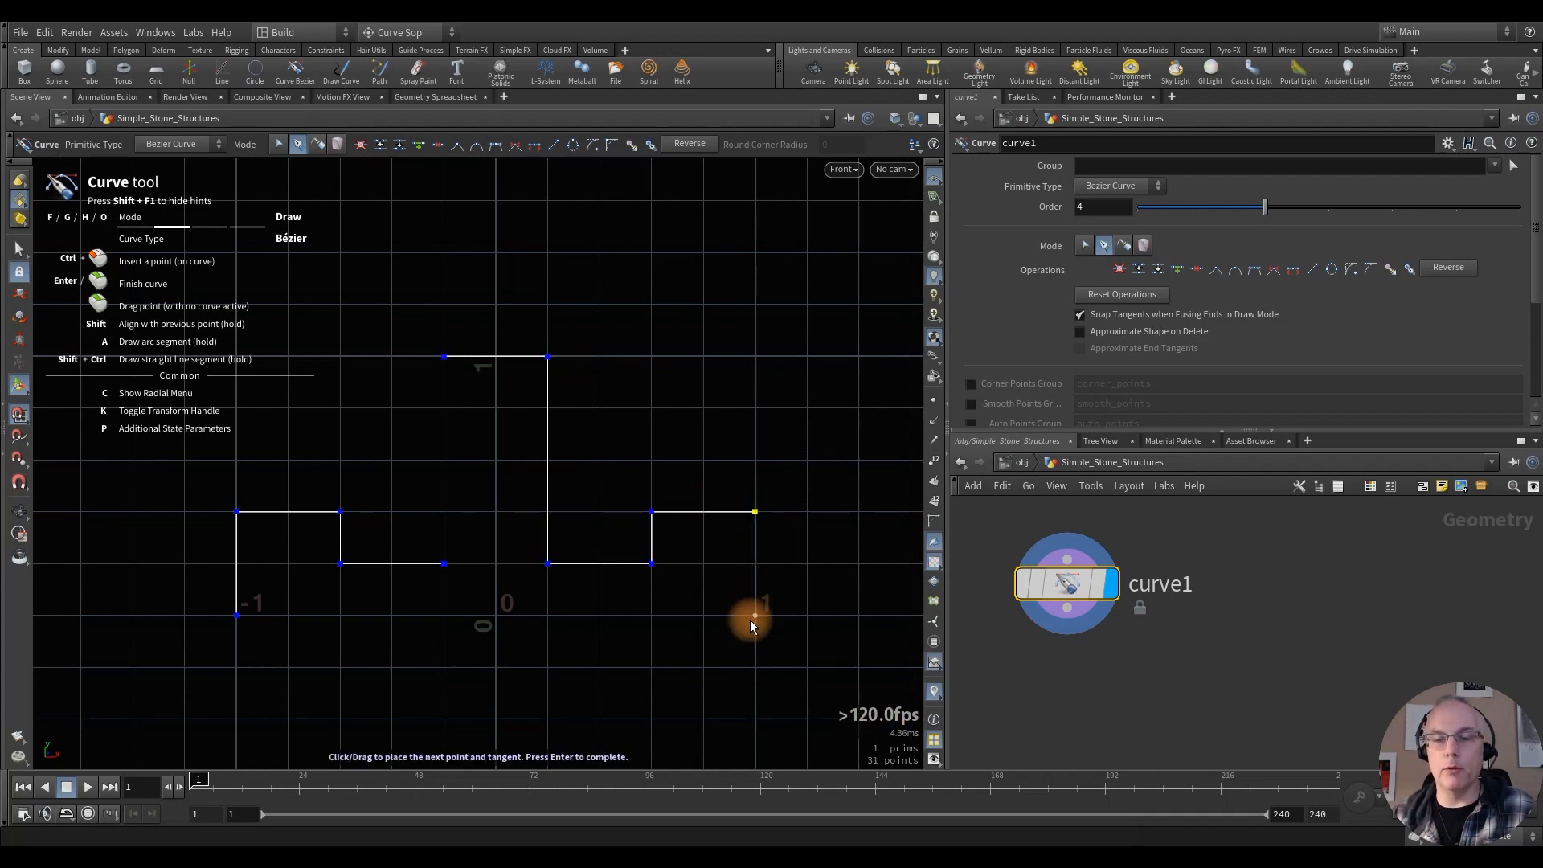
{"action": "left_click", "coordinate": [753, 616]}
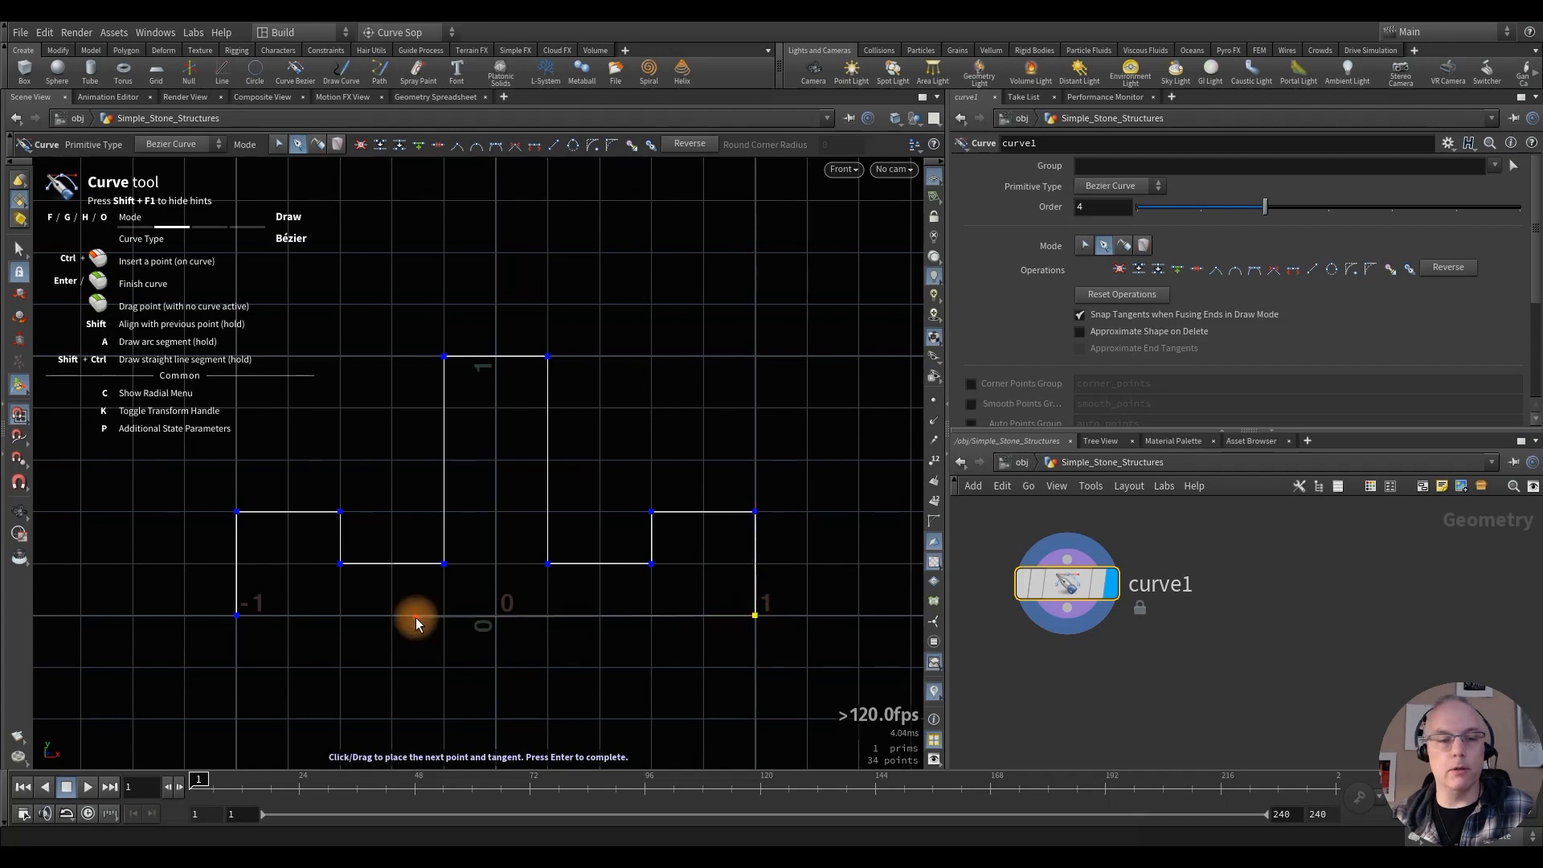
{"action": "left_click", "coordinate": [236, 615]}
{"action": "key", "text": "Return"}
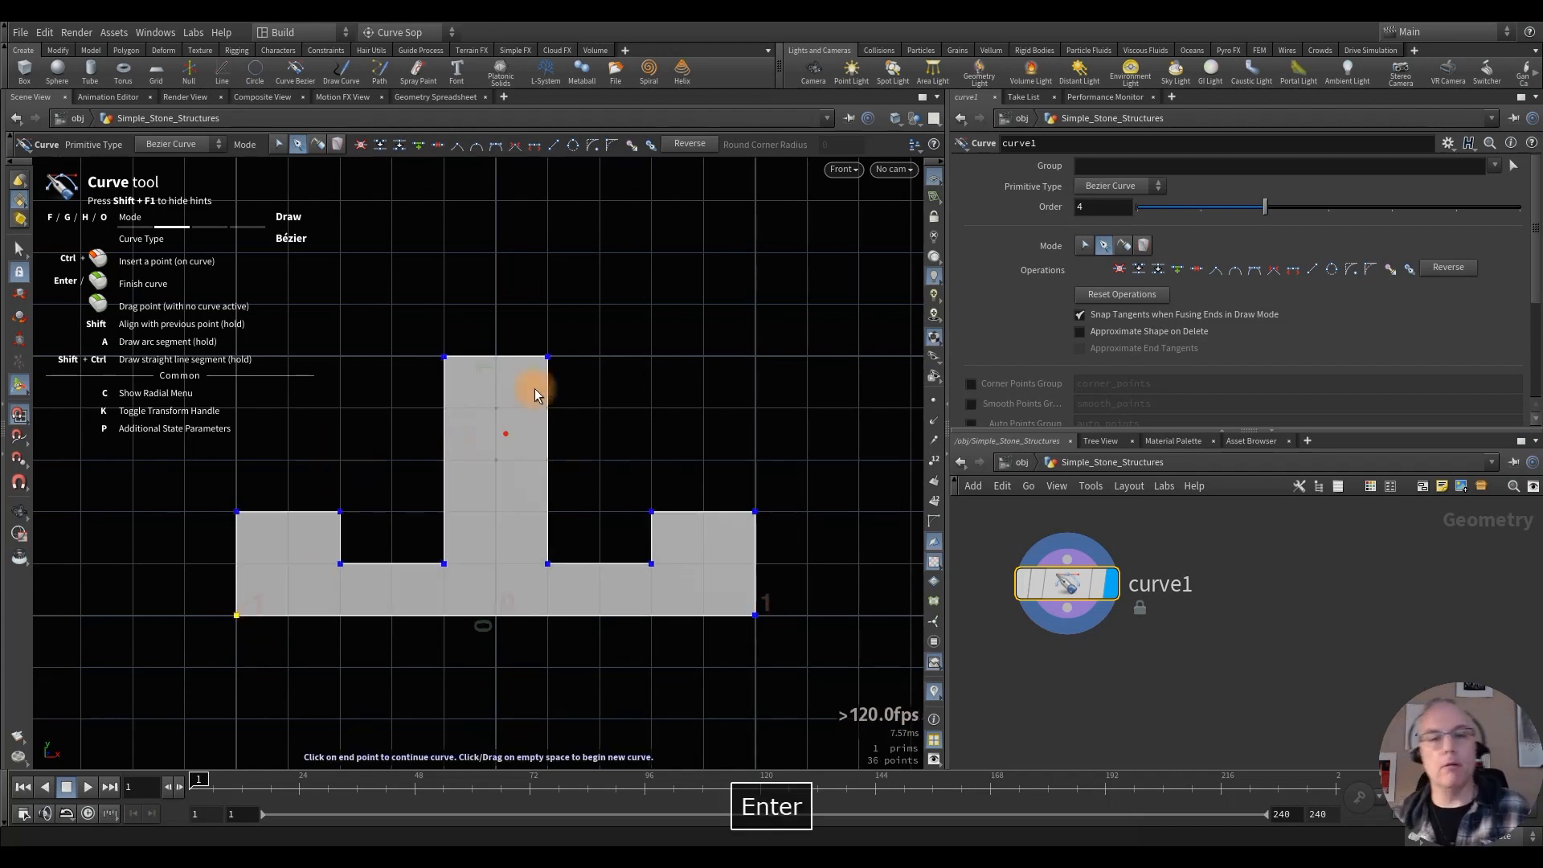
{"action": "key", "text": "1"}
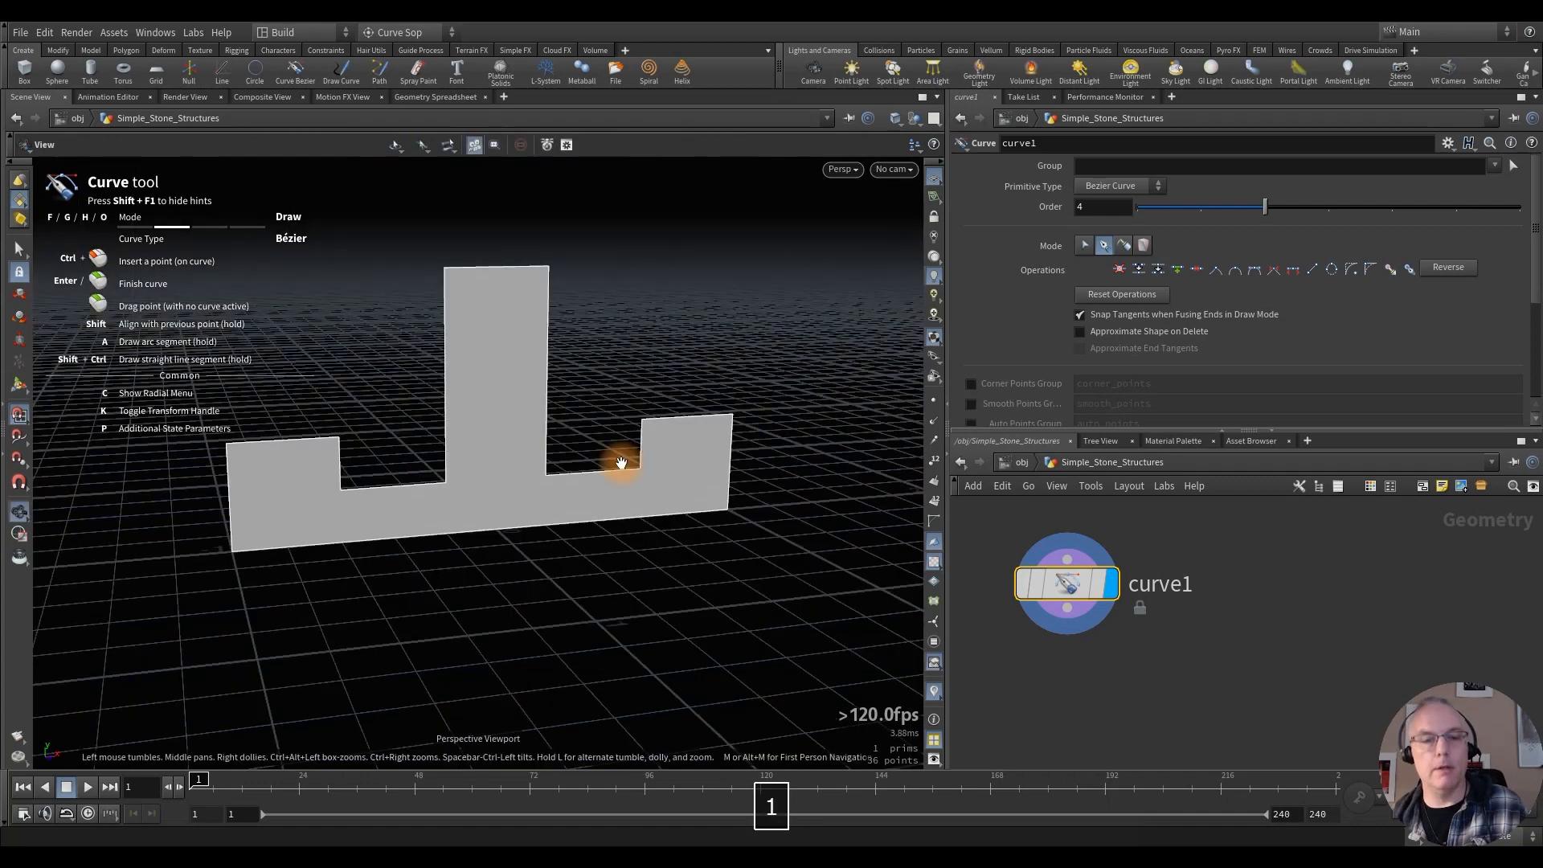
{"action": "key", "text": "Escape"}
{"action": "mouse_move", "coordinate": [505, 403]}
{"action": "left_mouse_down", "text": "alt"}
{"action": "mouse_move", "coordinate": [788, 400]}
{"action": "mouse_move", "coordinate": [449, 390]}
{"action": "mouse_move", "coordinate": [502, 392]}
{"action": "left_mouse_up", "text": "alt"}
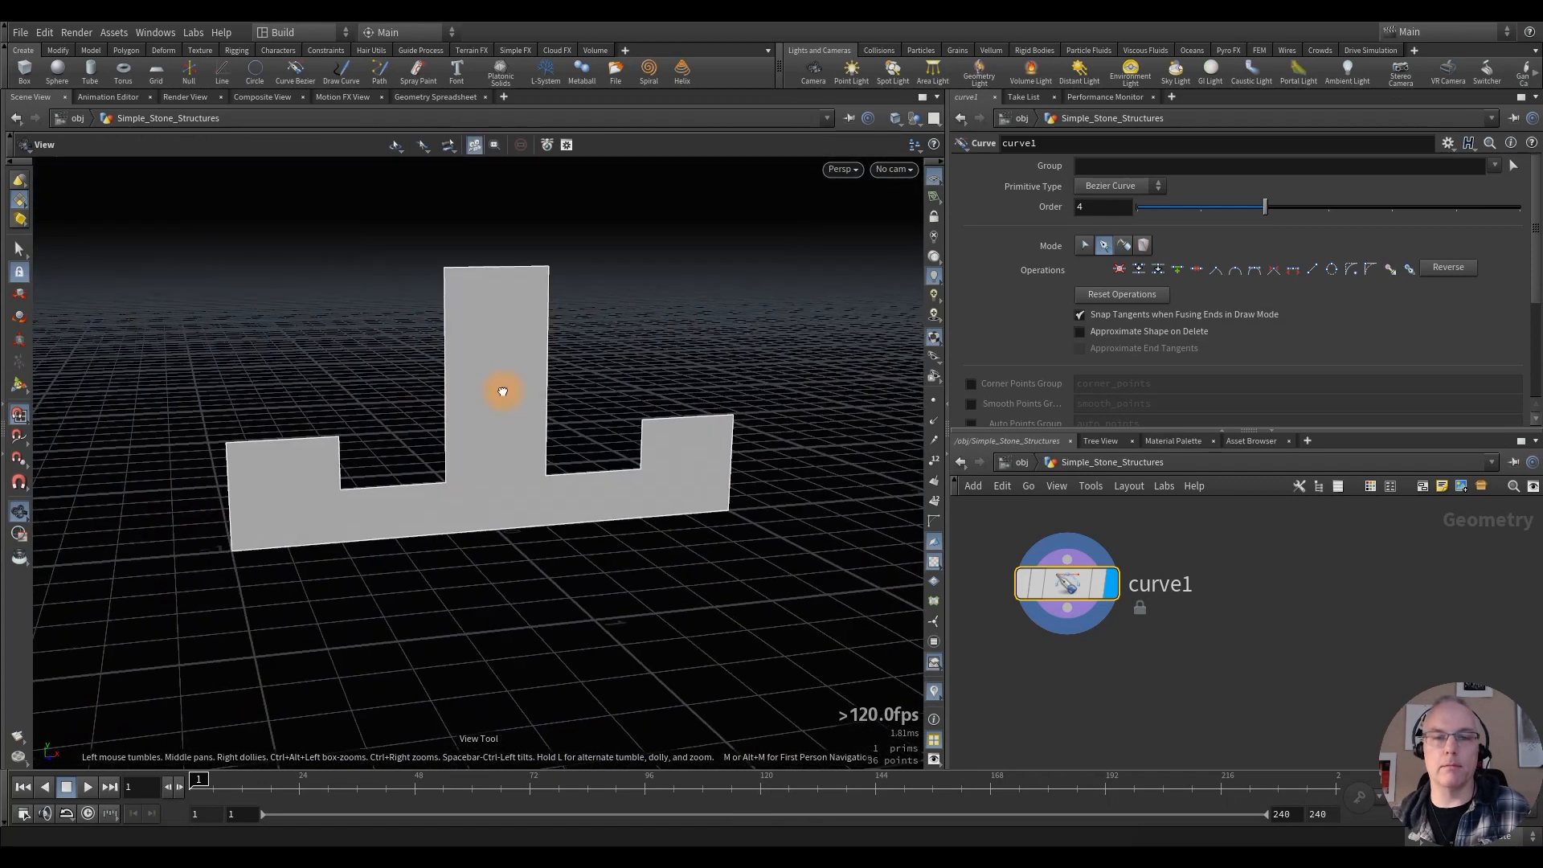
Step: Add a PolyExtrude node wired after curve1 and display its result
{"action": "left_click", "coordinate": [1009, 629]}
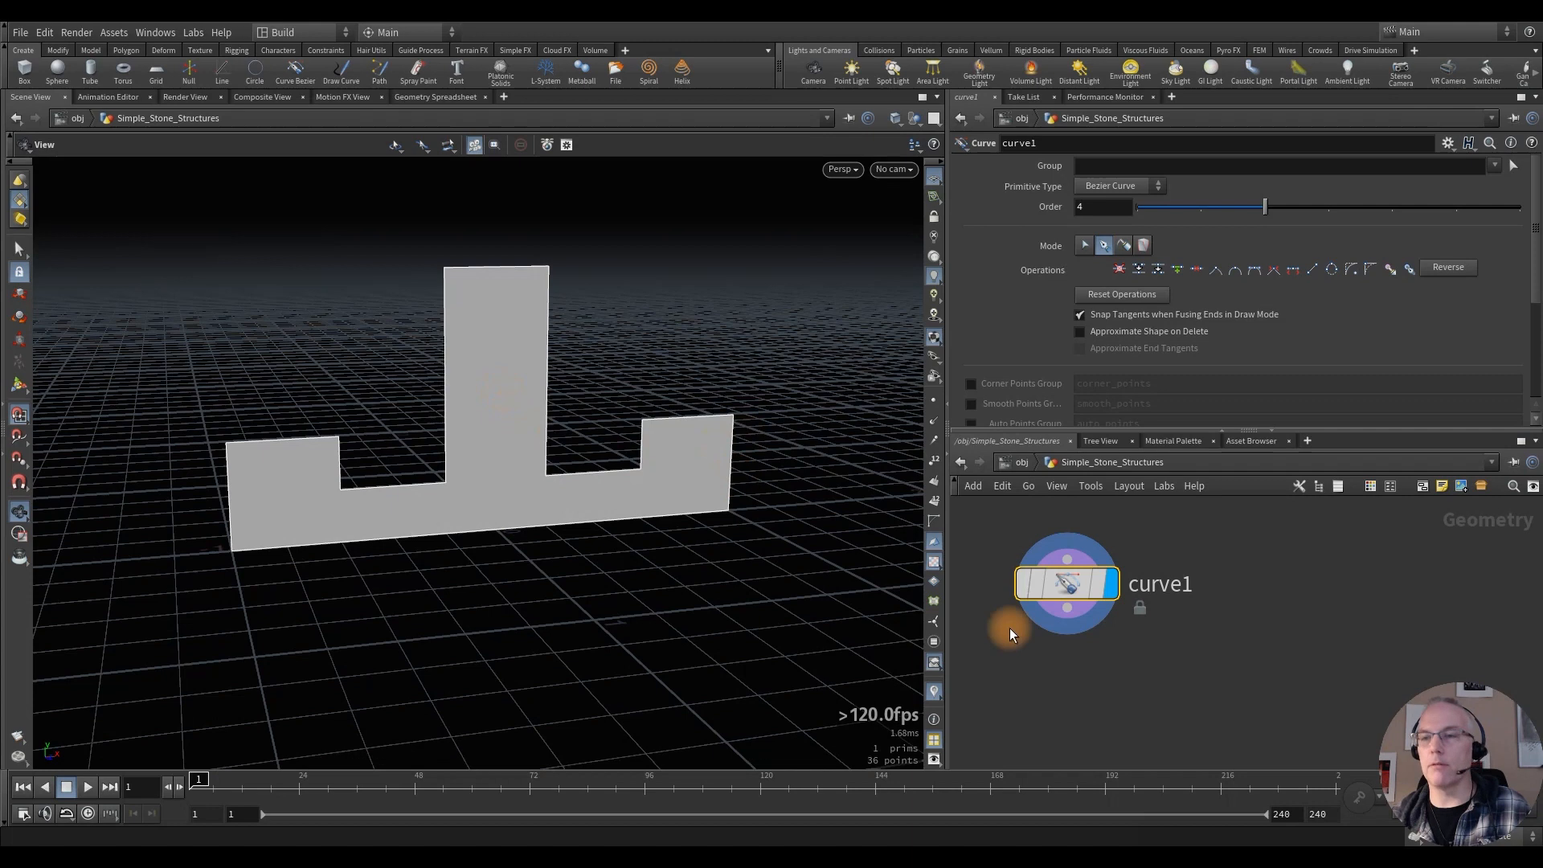
{"action": "left_click", "coordinate": [1069, 618]}
{"action": "left_click_drag", "start_coordinate": [1069, 616], "coordinate": [1055, 674]}
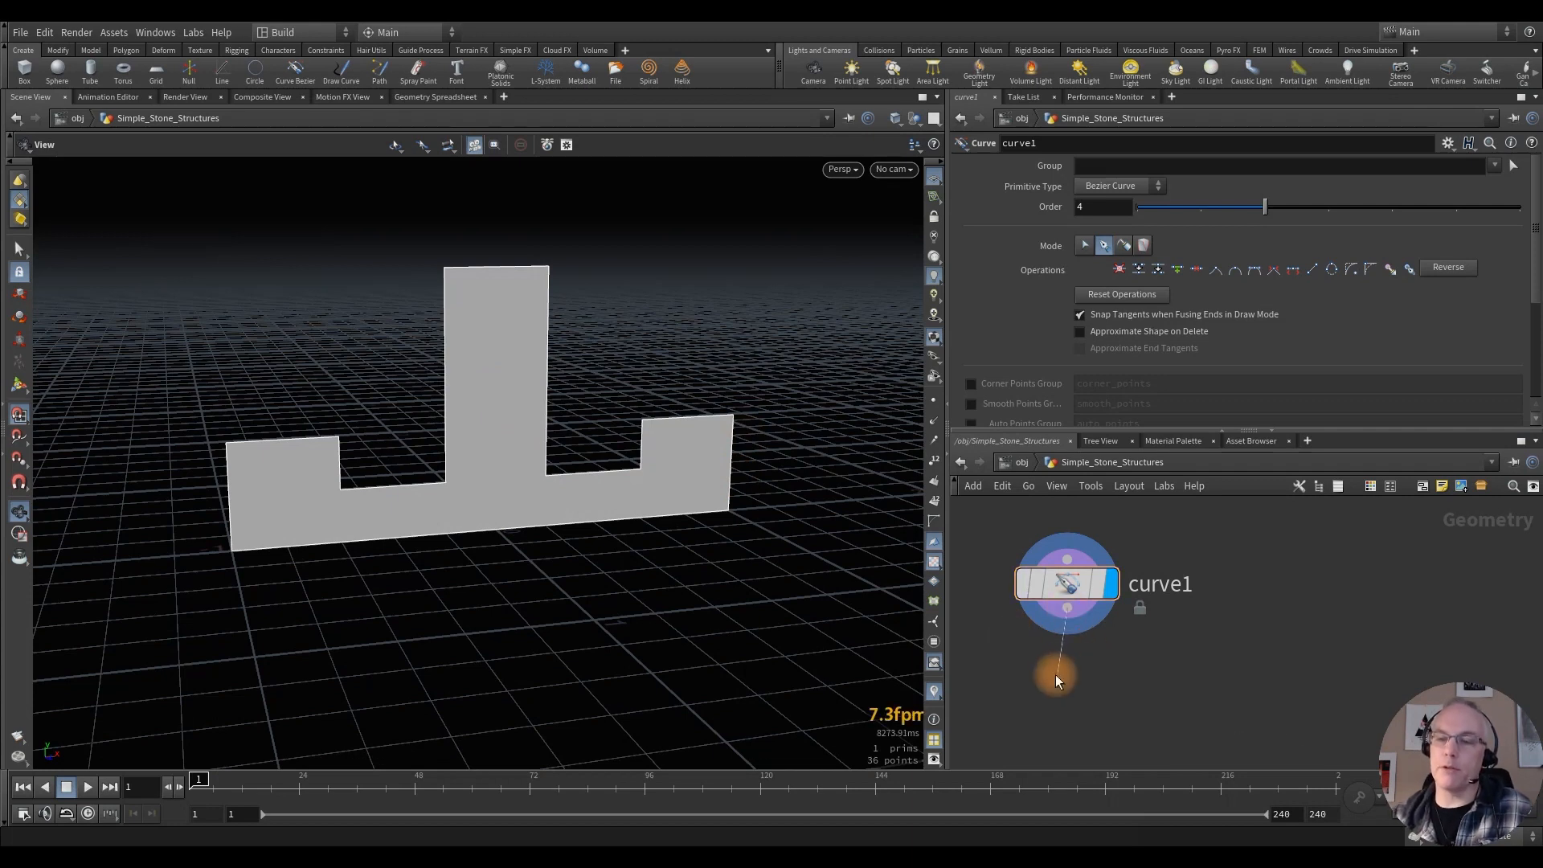
{"action": "key", "text": "Tab"}
{"action": "type", "text": "extrud"}
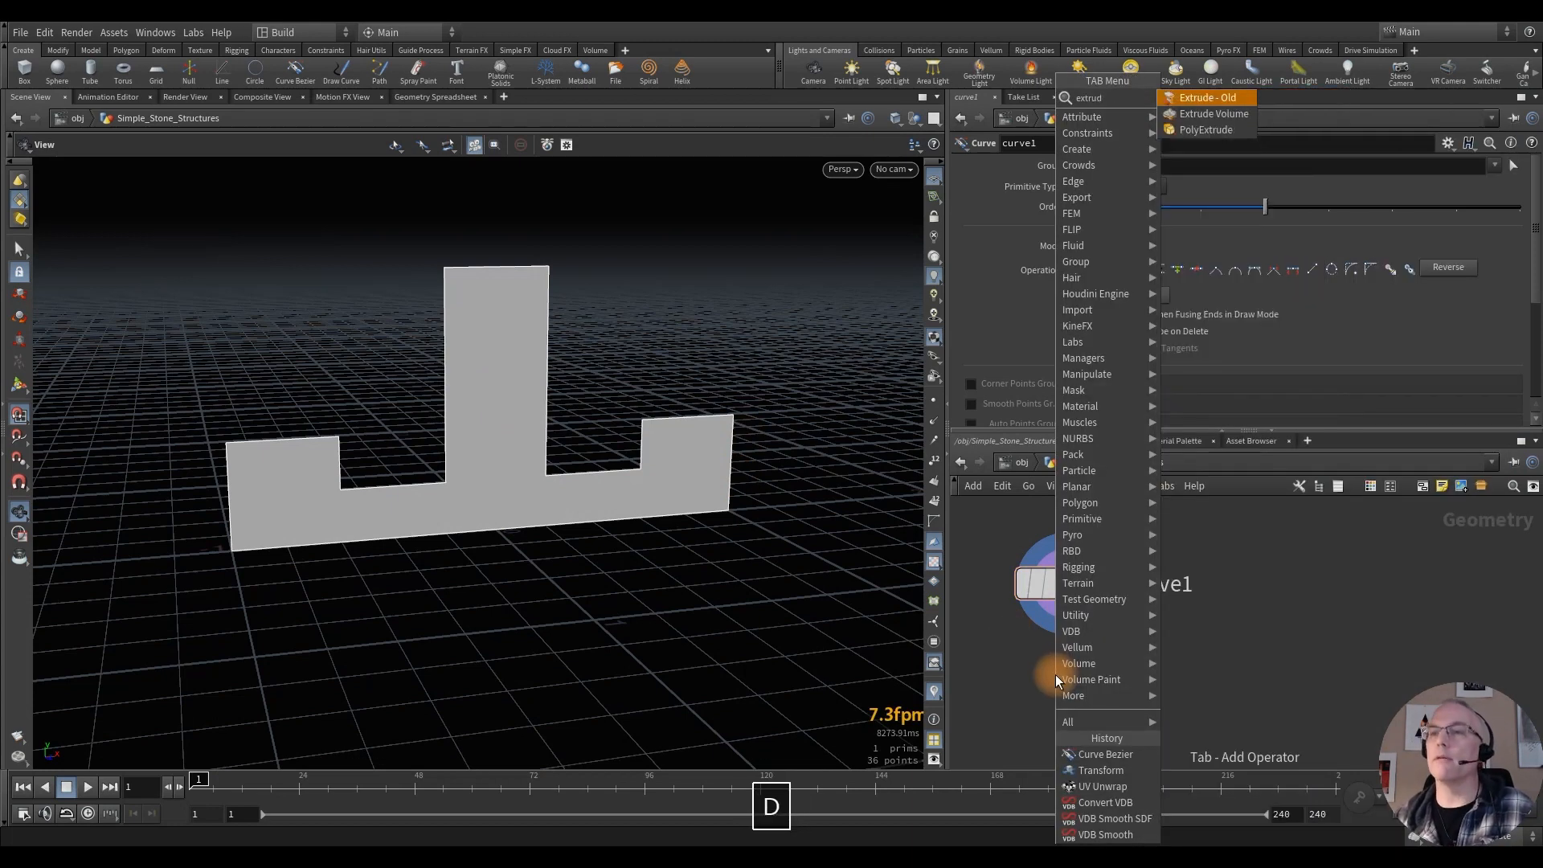
{"action": "key", "text": "Down"}
{"action": "key", "text": "Down"}
{"action": "key", "text": "Return"}
{"action": "mouse_move", "coordinate": [1064, 697]}
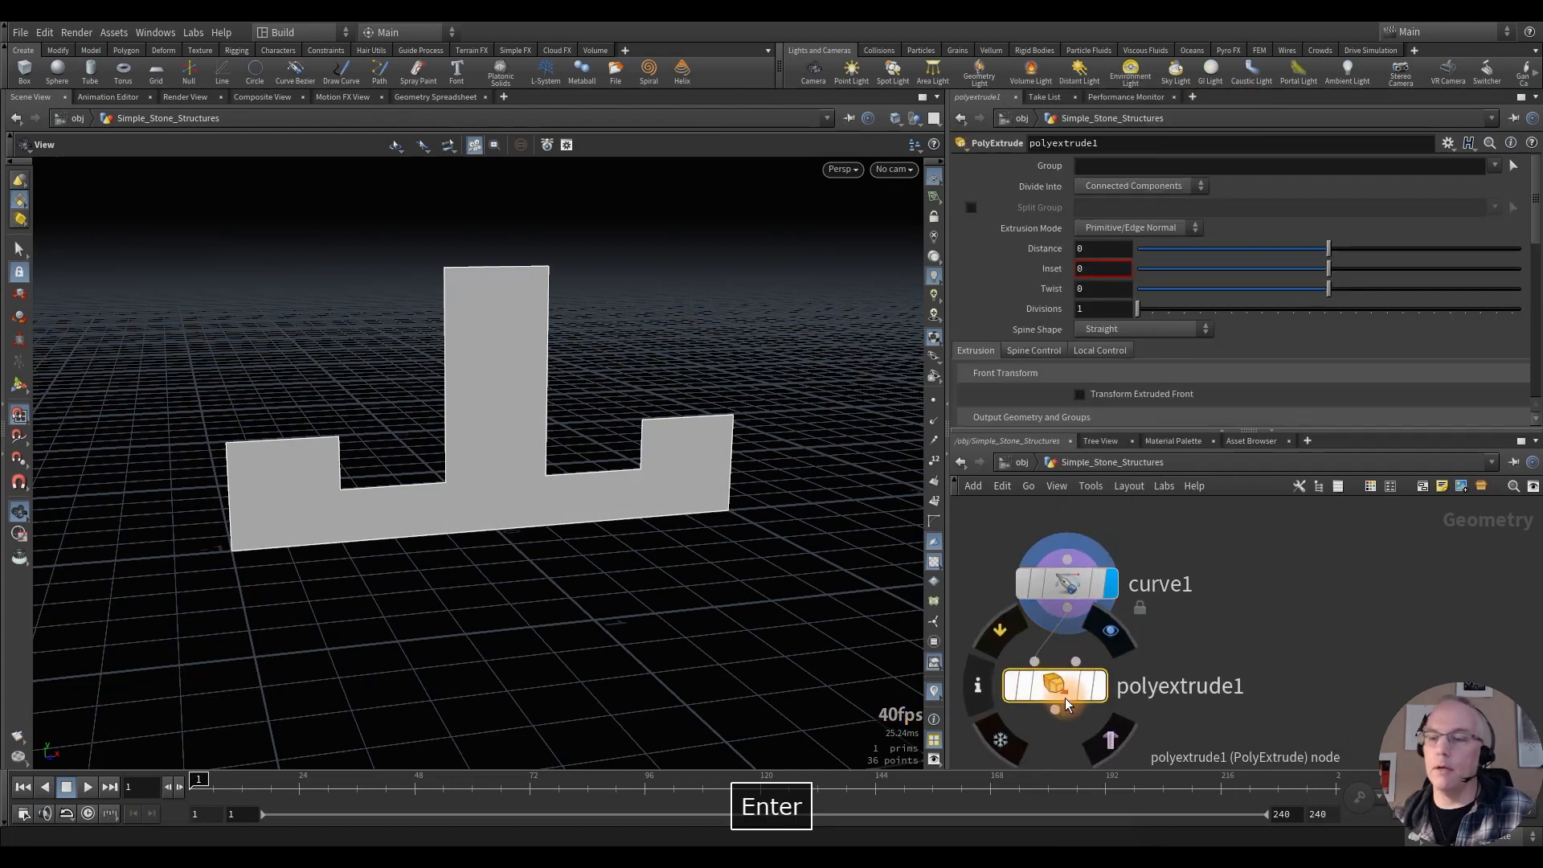
{"action": "left_click", "coordinate": [1107, 638]}
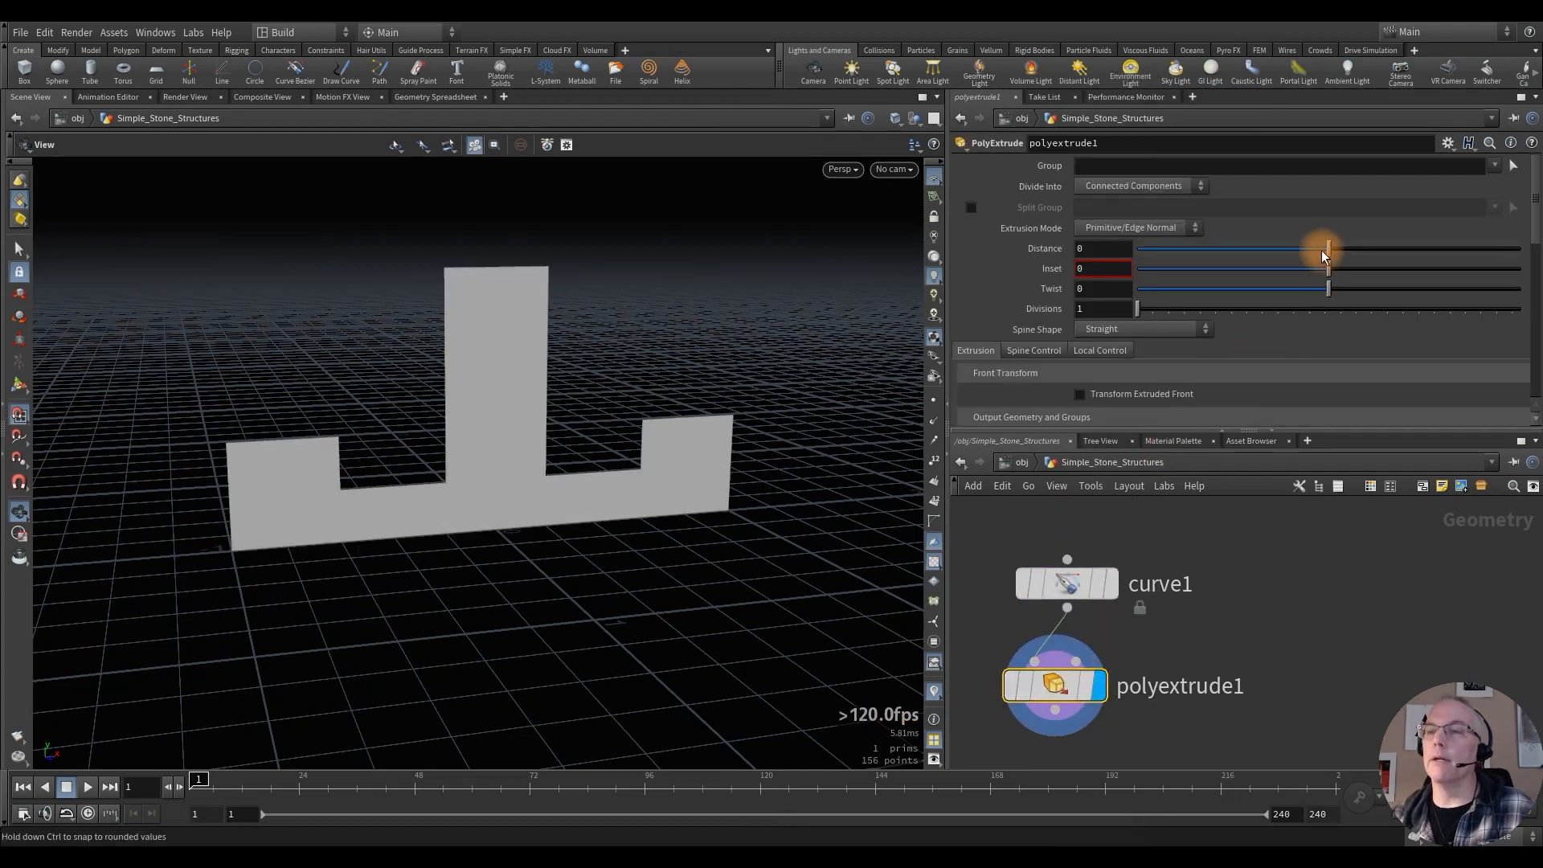
Step: Raise the extrusion distance to give the stone profile thickness and enable Output Back to close its rear face
{"action": "left_click_drag", "start_coordinate": [1321, 251], "coordinate": [1381, 252]}
{"action": "scroll", "coordinate": [1043, 298], "scroll_direction": "down", "scroll_amount": 3}
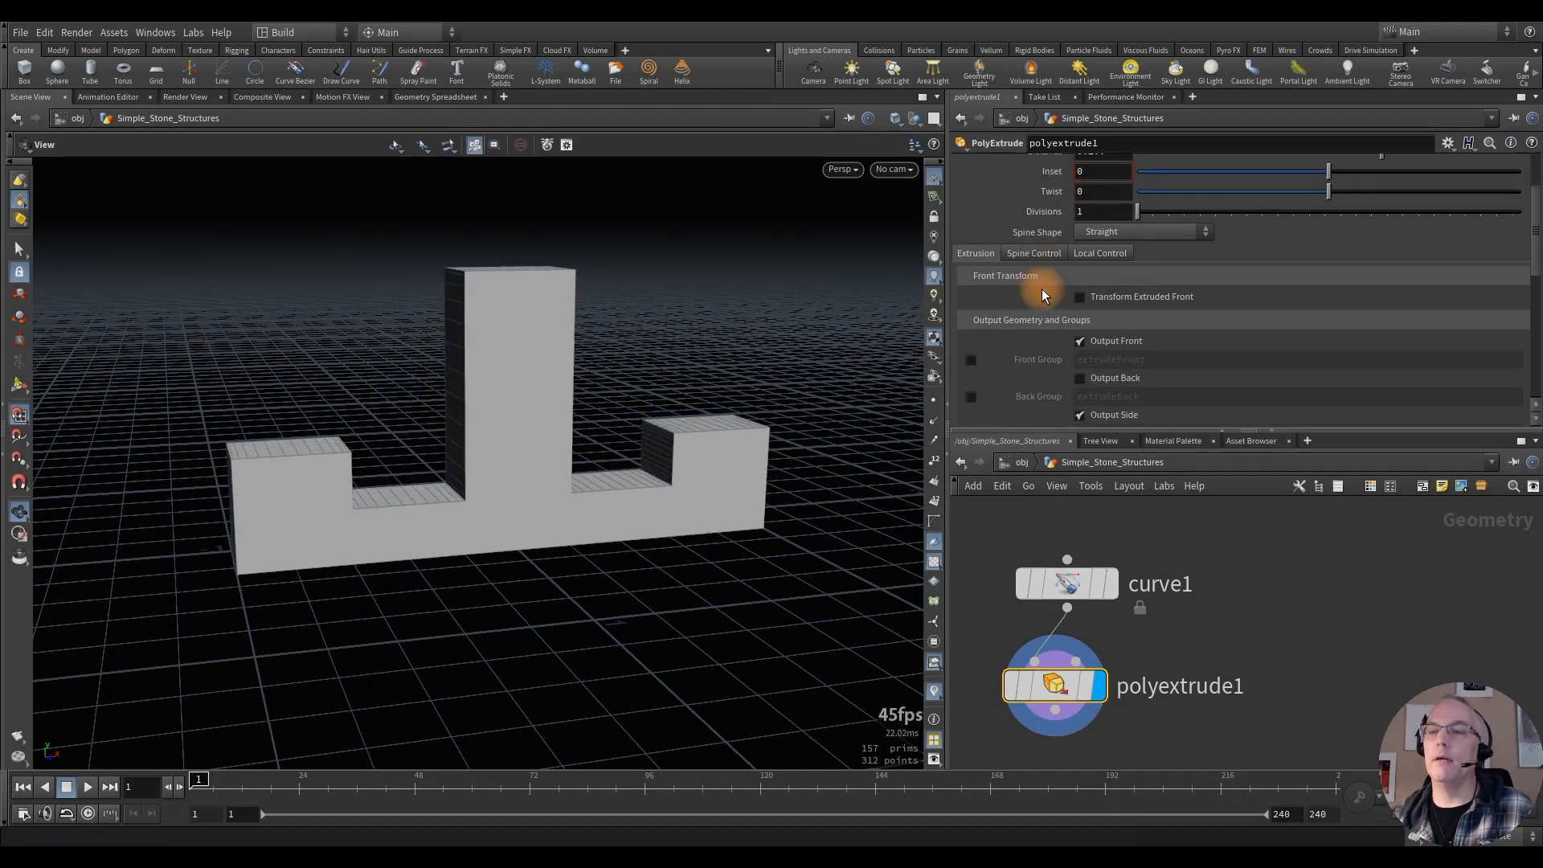
{"action": "left_click", "coordinate": [1073, 299]}
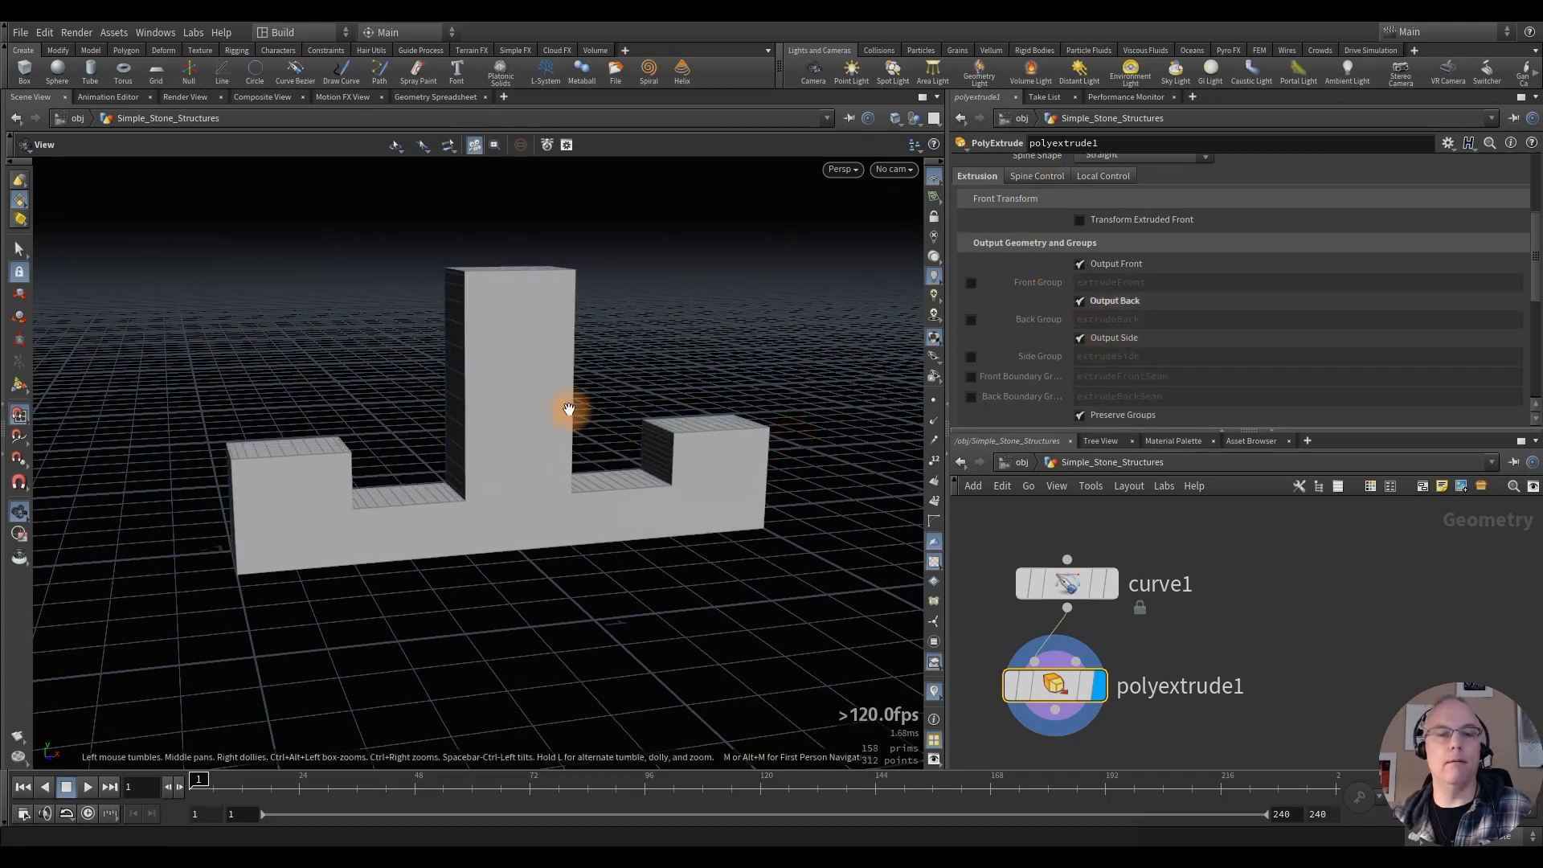
Step: Examine the divisions on the extruded shape's side faces up close, briefly displaying its point numbers
{"action": "left_click_drag", "start_coordinate": [497, 410], "coordinate": [518, 387], "text": "alt"}
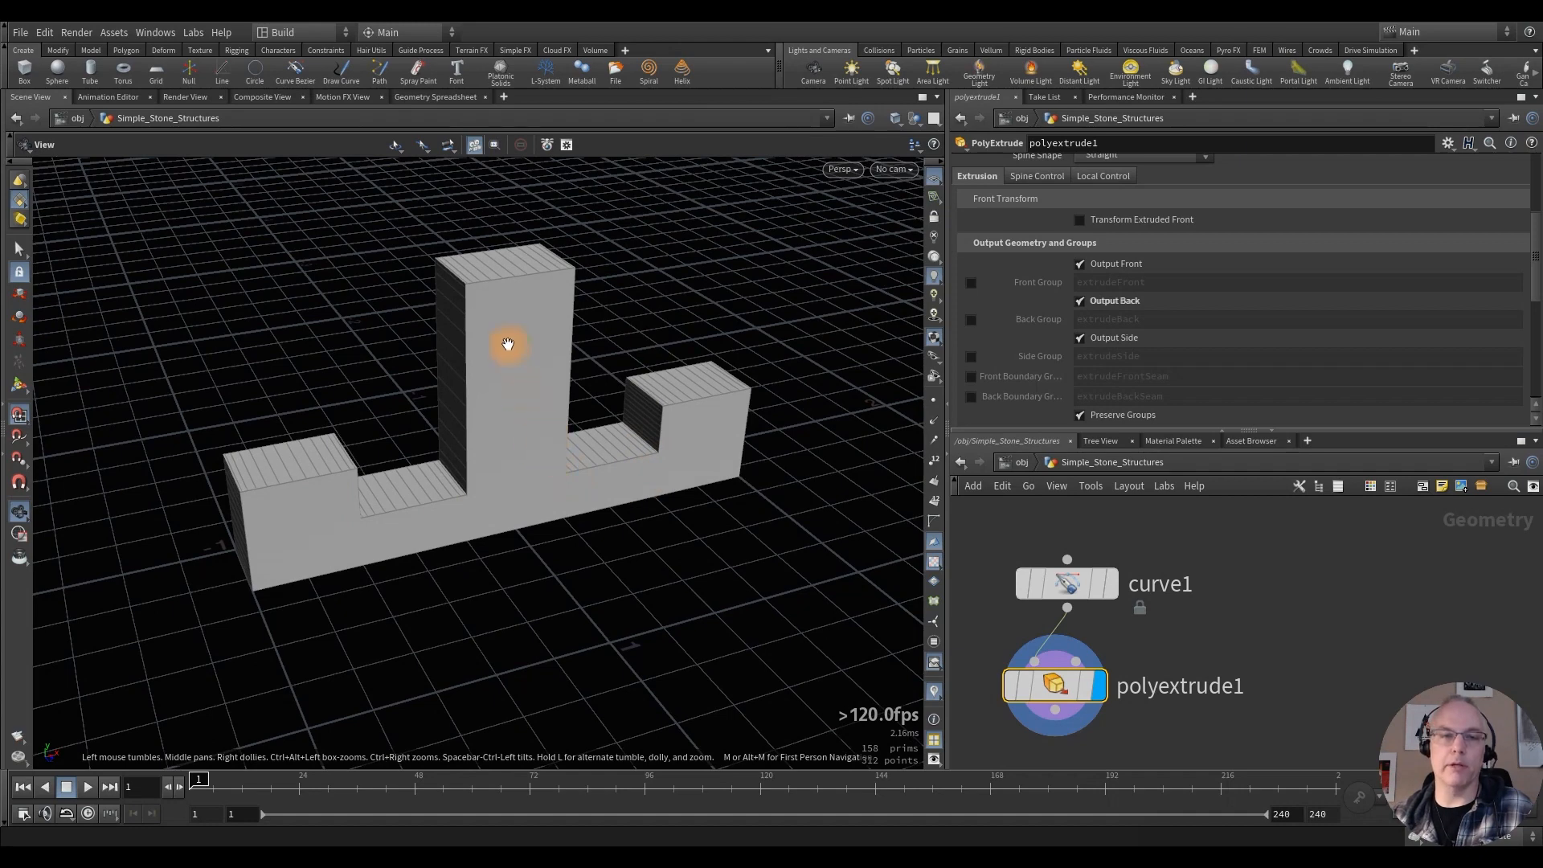
{"action": "left_click_drag", "start_coordinate": [508, 343], "coordinate": [472, 303], "text": "alt"}
{"action": "right_click_drag", "start_coordinate": [472, 303], "coordinate": [748, 336], "text": "alt"}
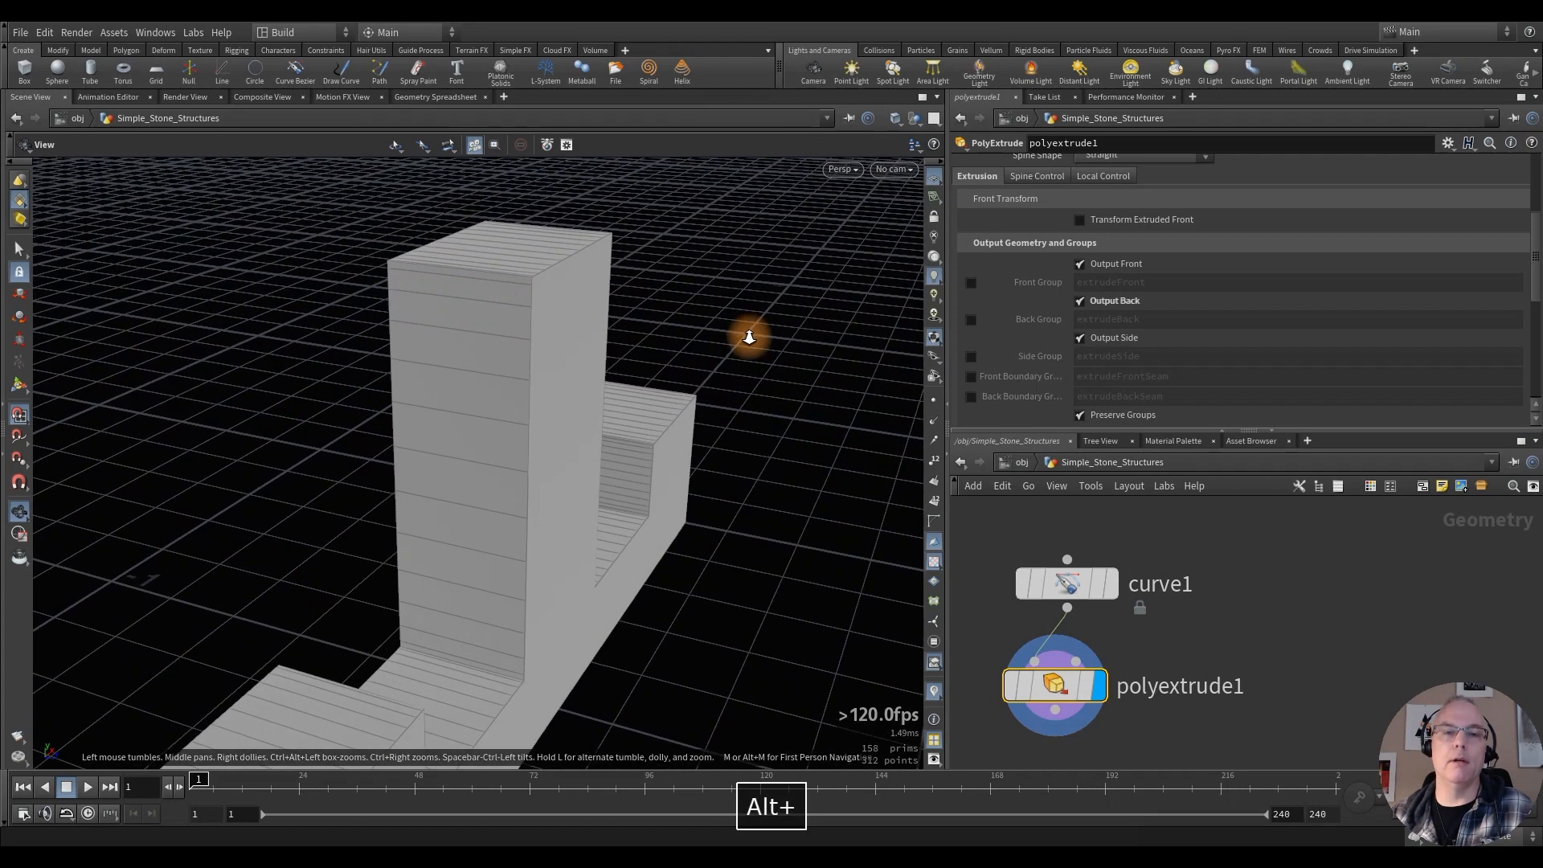
{"action": "left_click_drag", "start_coordinate": [749, 336], "coordinate": [412, 303], "text": "alt"}
{"action": "right_click_drag", "start_coordinate": [514, 293], "coordinate": [767, 316], "text": "alt"}
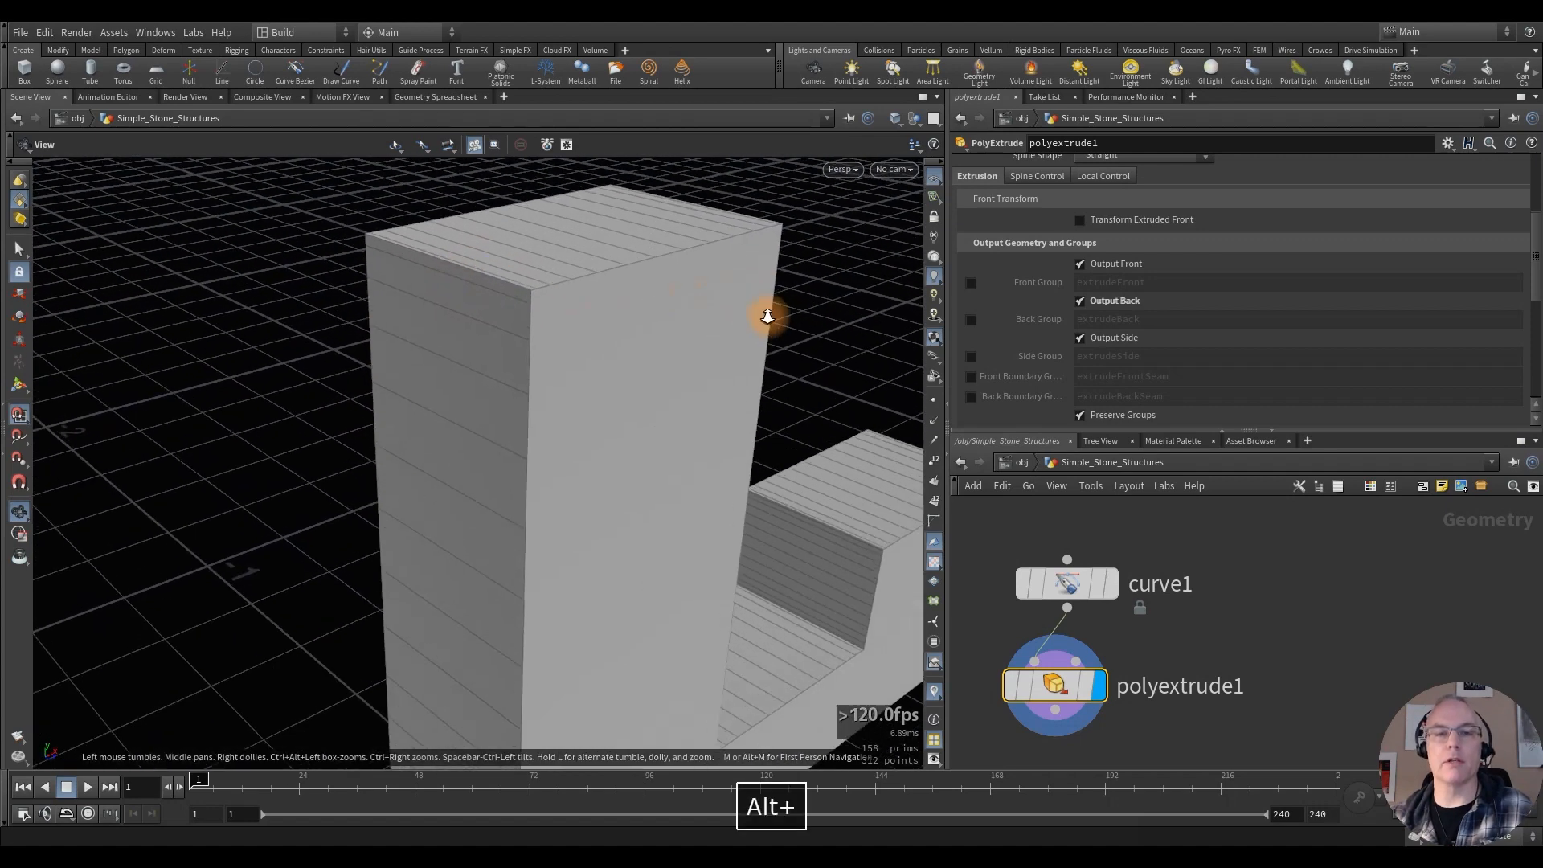
{"action": "left_click_drag", "start_coordinate": [529, 328], "coordinate": [566, 283], "text": "alt"}
{"action": "left_click_drag", "start_coordinate": [637, 389], "coordinate": [509, 371], "text": "alt"}
{"action": "left_click", "coordinate": [935, 461]}
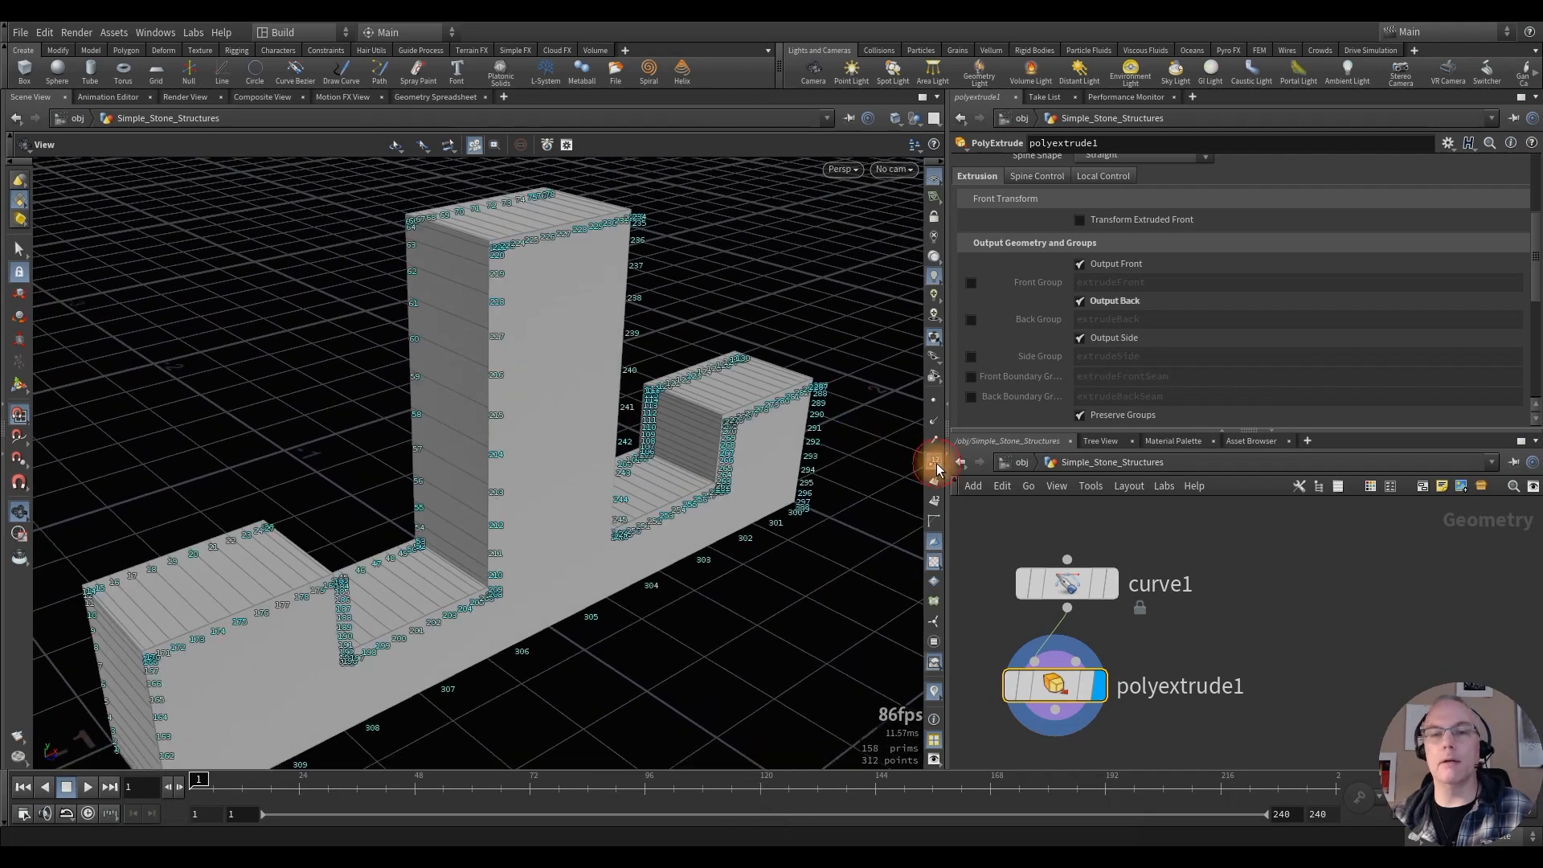
{"action": "left_click", "coordinate": [935, 464]}
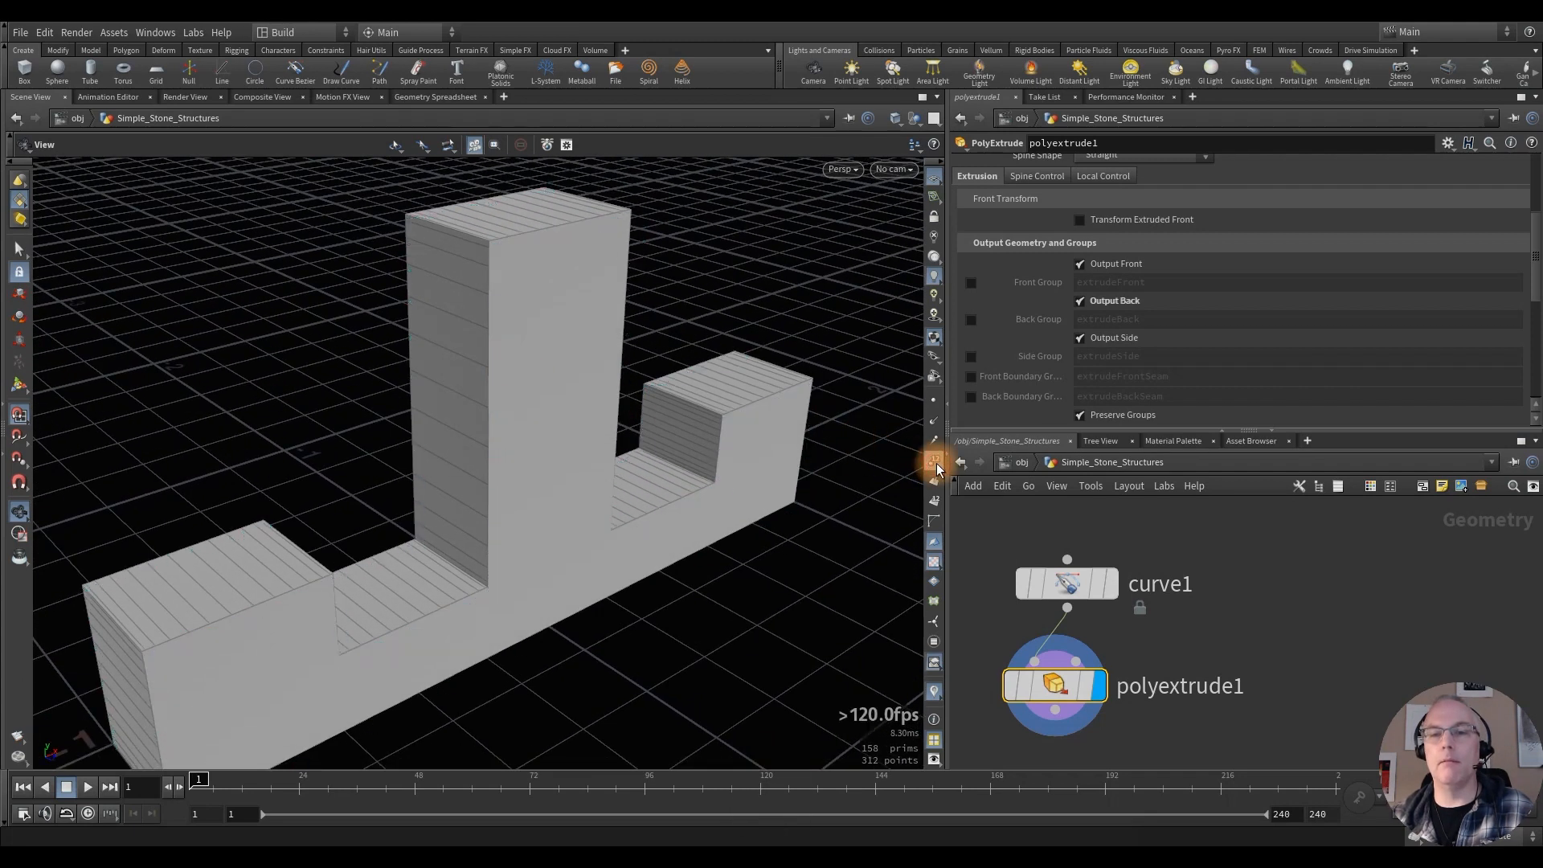
Step: Compare the point numbers of curve1 with those of polyextrude1, hiding the numbers again when done
{"action": "left_click", "coordinate": [1108, 584]}
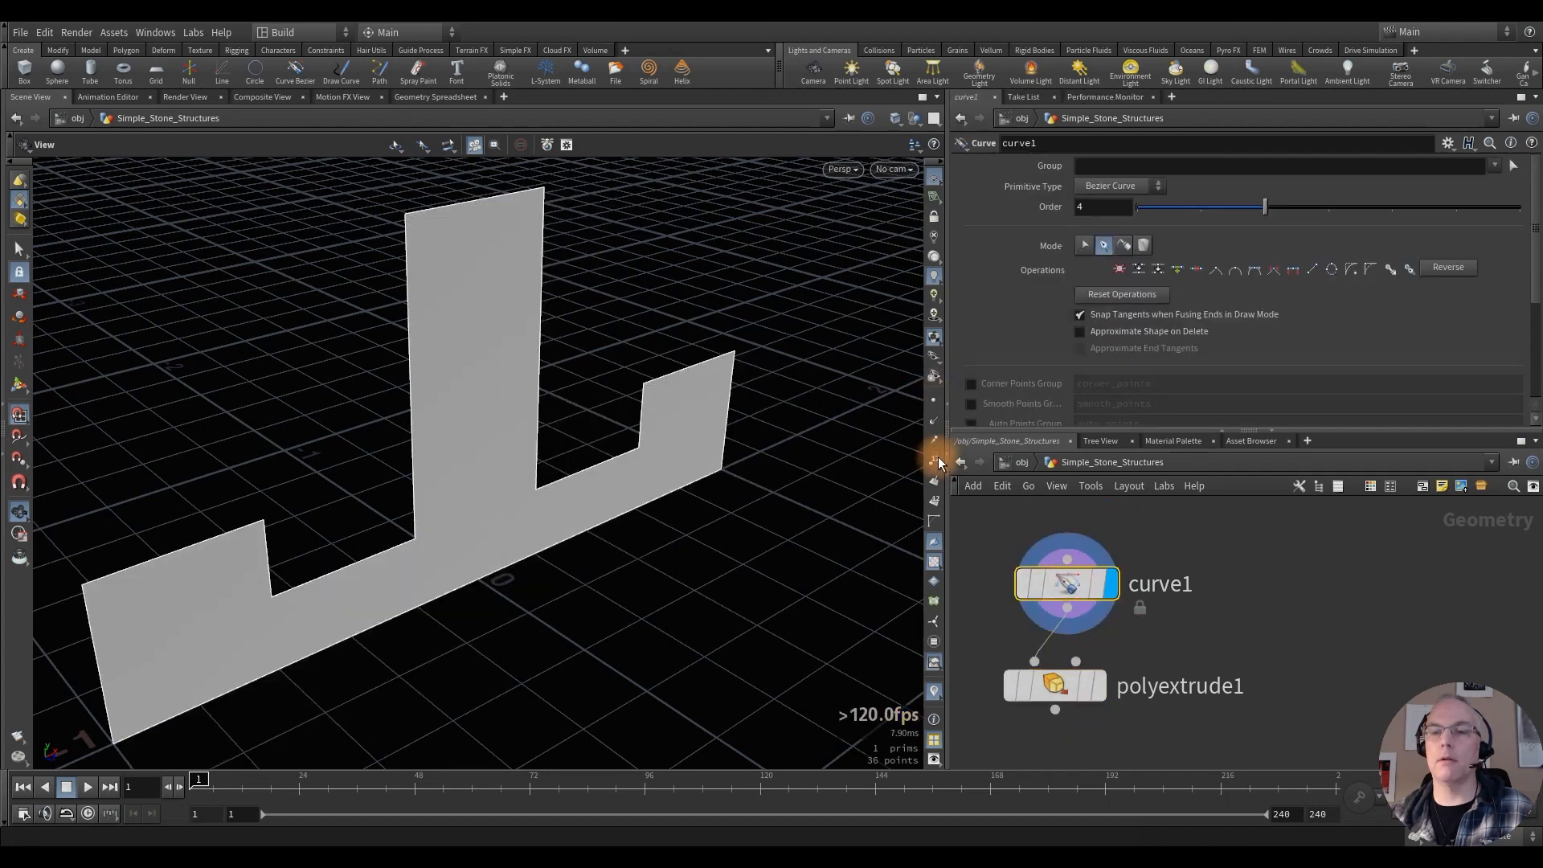
{"action": "left_click_drag", "start_coordinate": [696, 368], "coordinate": [786, 383], "text": "alt"}
{"action": "right_click_drag", "start_coordinate": [787, 384], "coordinate": [499, 313], "text": "alt"}
{"action": "left_click_drag", "start_coordinate": [500, 313], "coordinate": [579, 327], "text": "alt"}
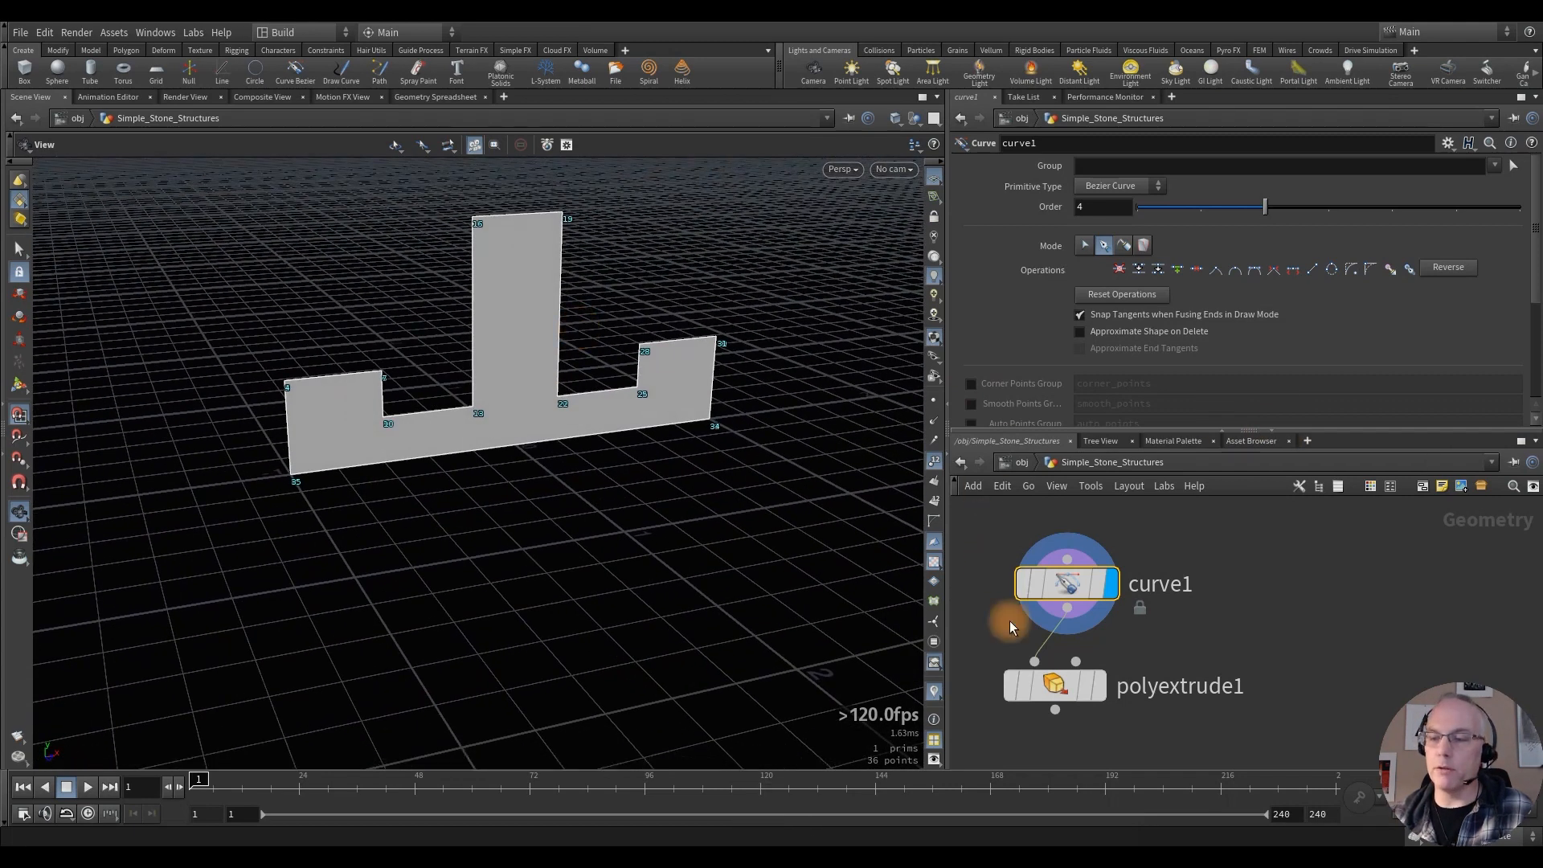
{"action": "left_click", "coordinate": [1087, 658]}
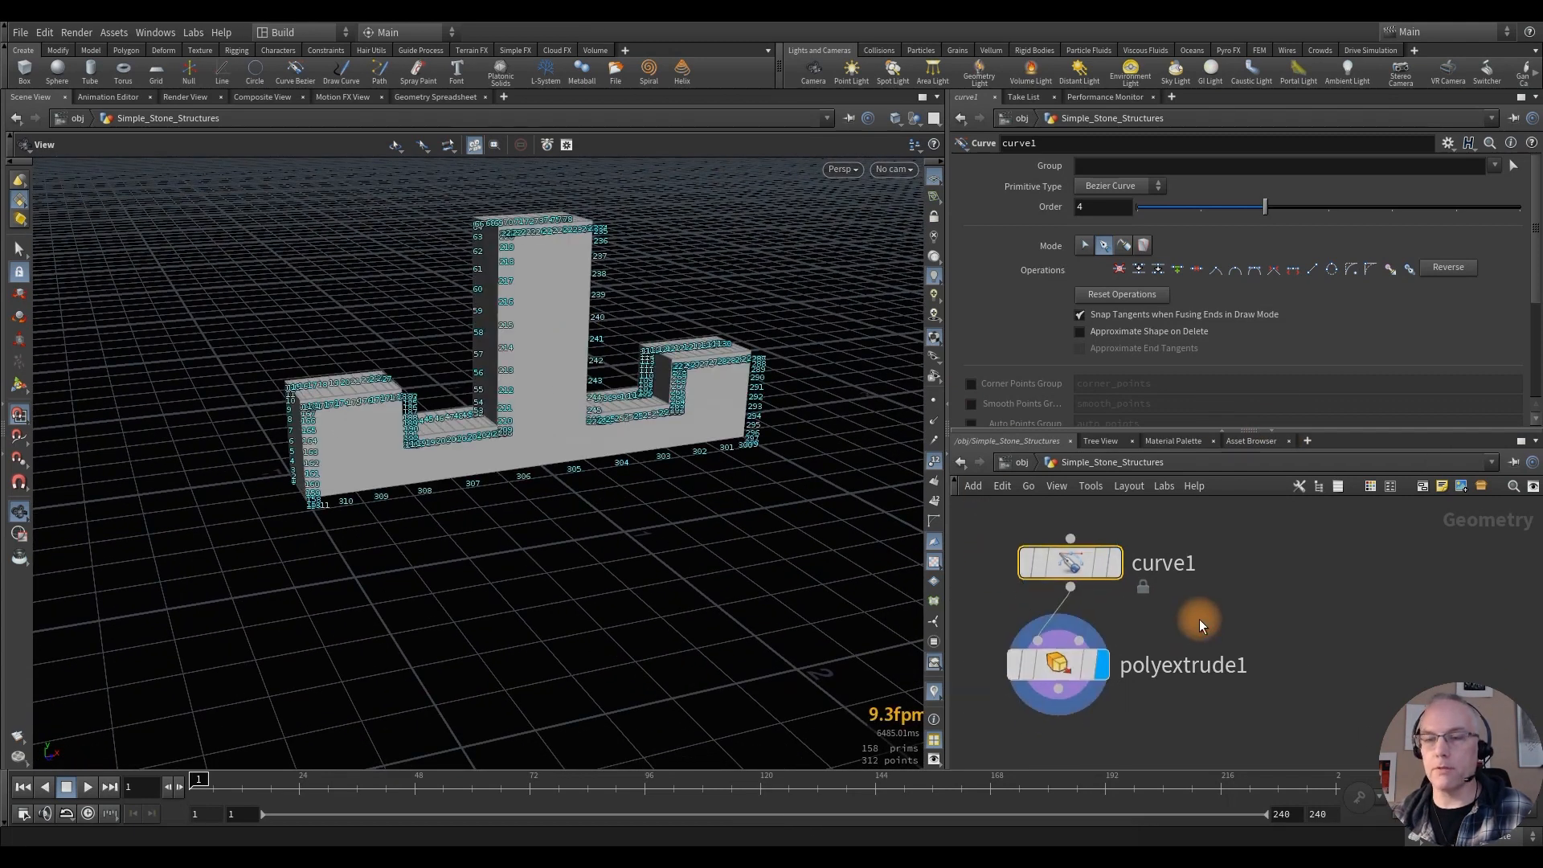
{"action": "left_click", "coordinate": [935, 484]}
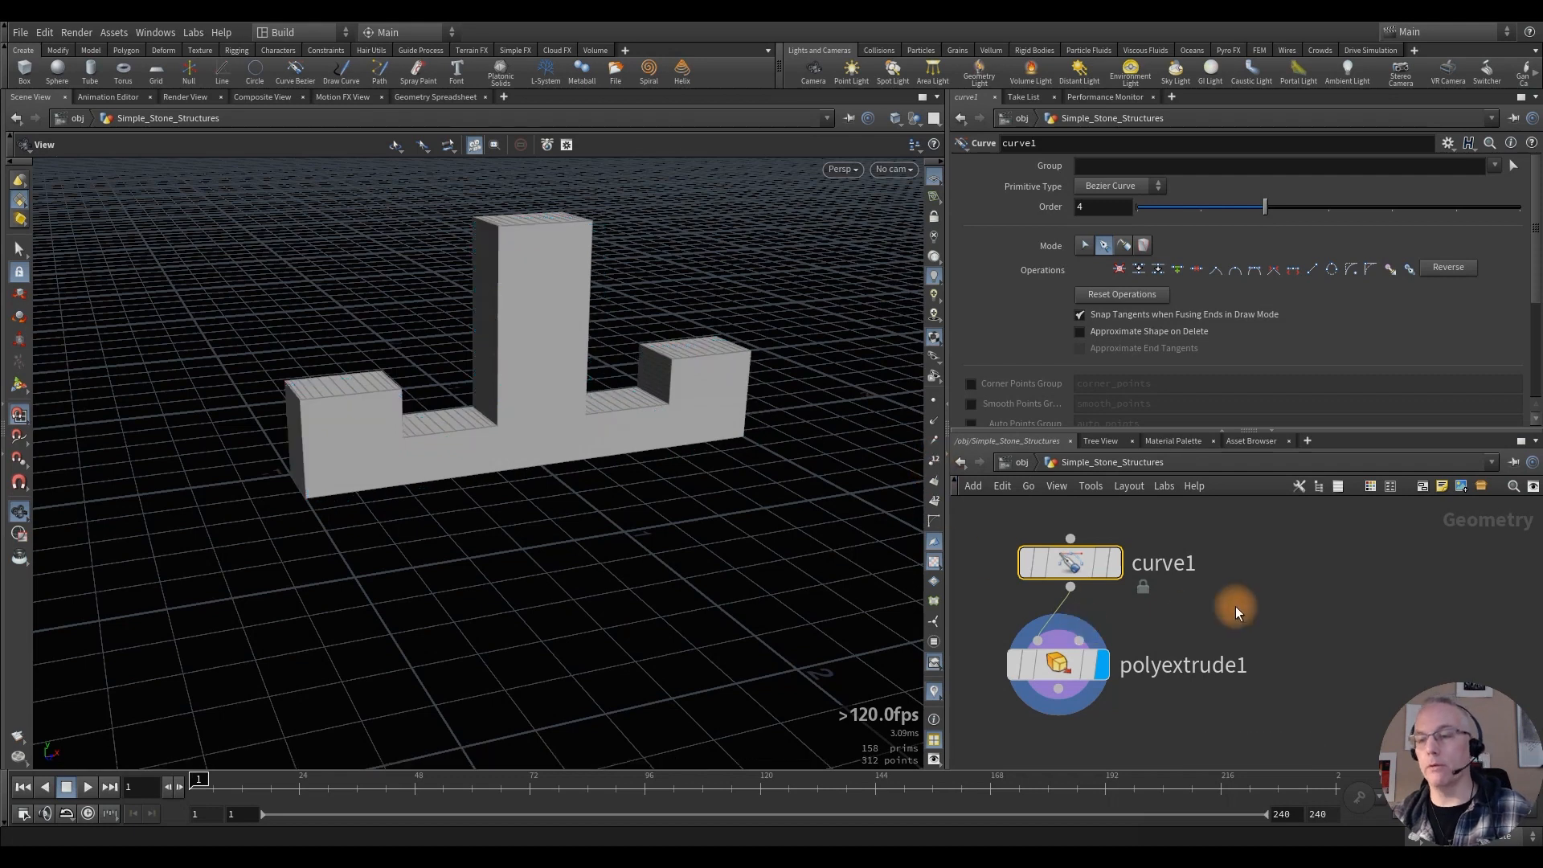
Step: Add a Labs Fast Remesh node wired after polyextrude1 and display its result
{"action": "middle_click_drag", "start_coordinate": [1235, 606], "coordinate": [1203, 585]}
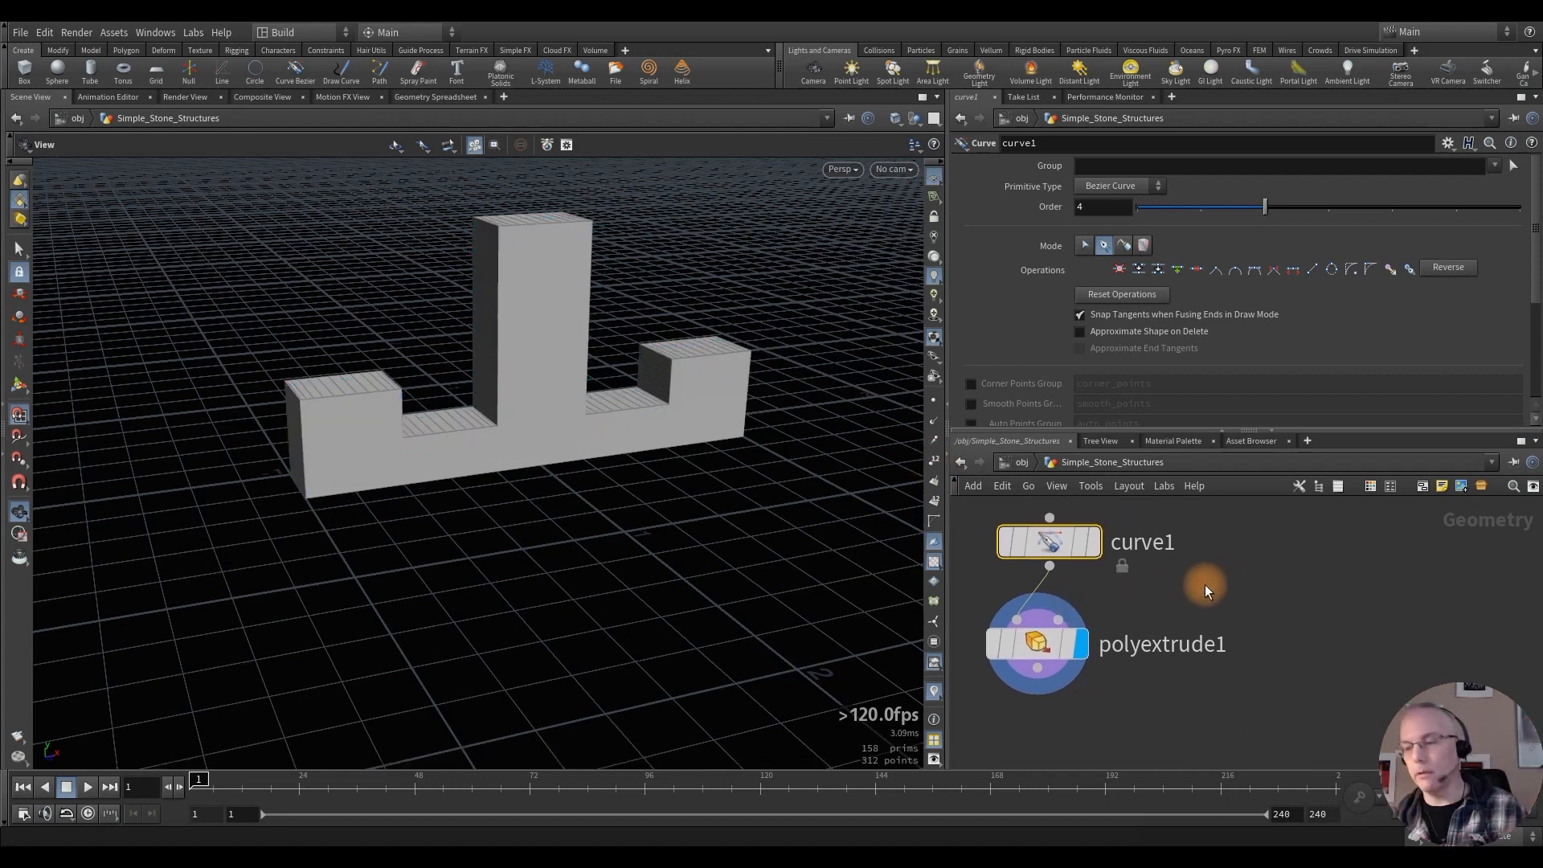
{"action": "middle_click_drag", "start_coordinate": [1113, 718], "coordinate": [1123, 704]}
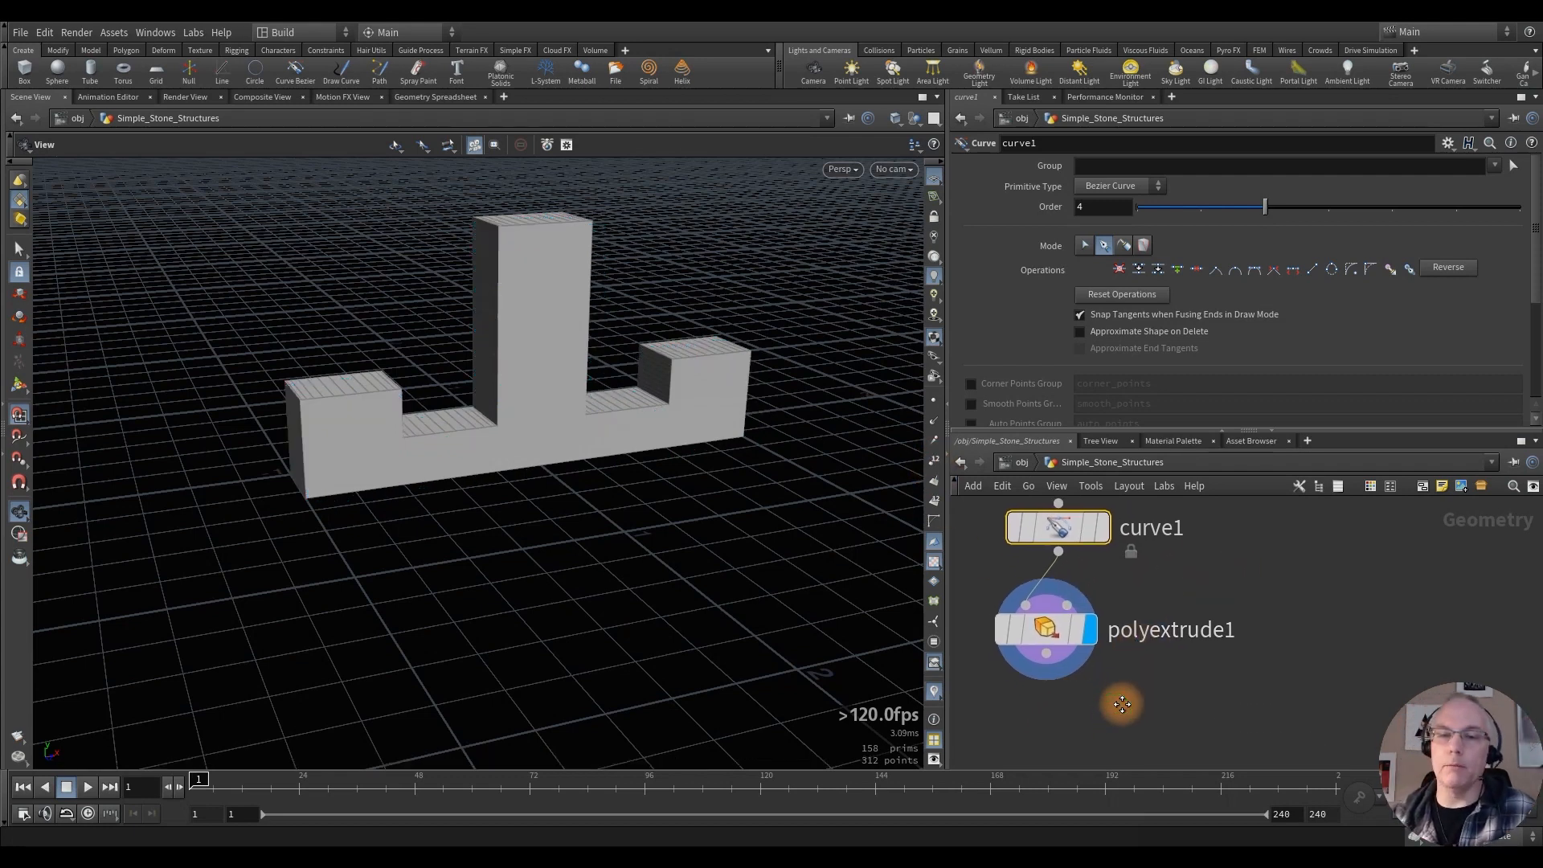
{"action": "left_click_drag", "start_coordinate": [1045, 654], "coordinate": [1049, 714]}
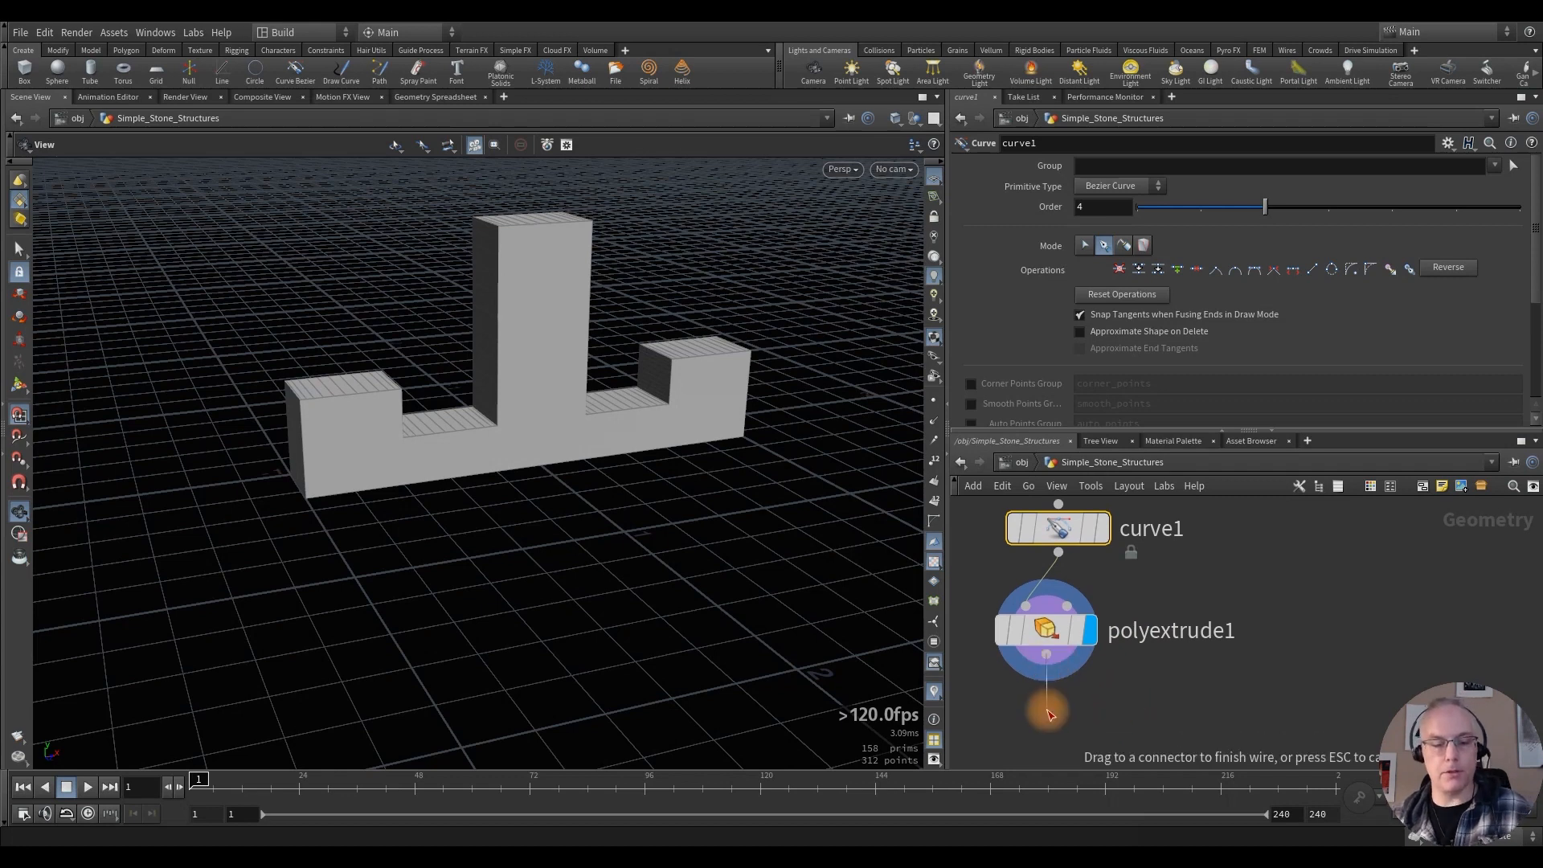
{"action": "key", "text": "Tab"}
{"action": "type", "text": "reme"}
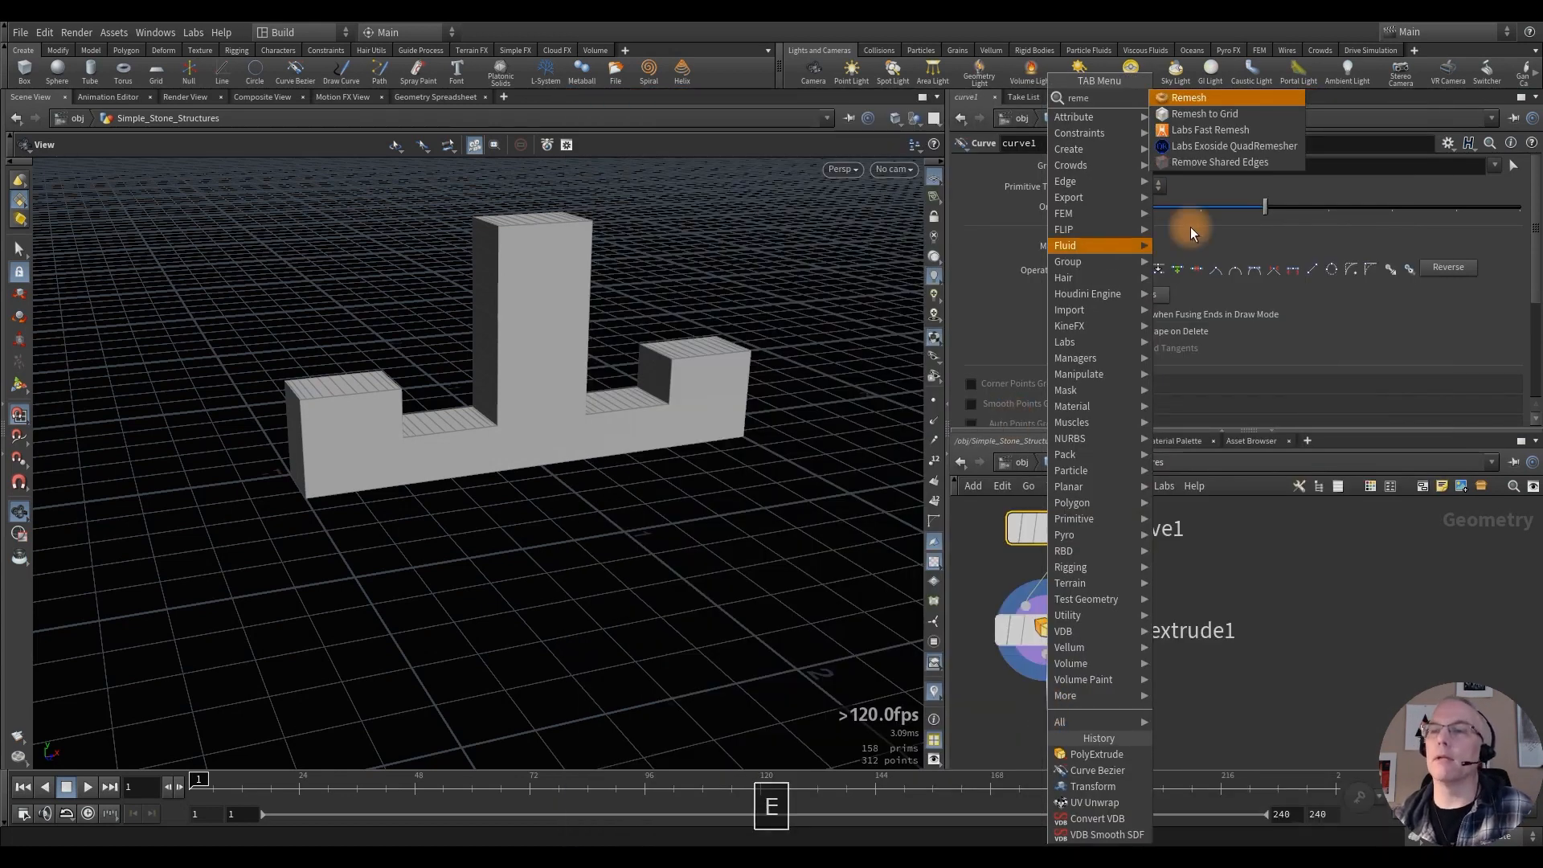
{"action": "left_click", "coordinate": [1239, 131]}
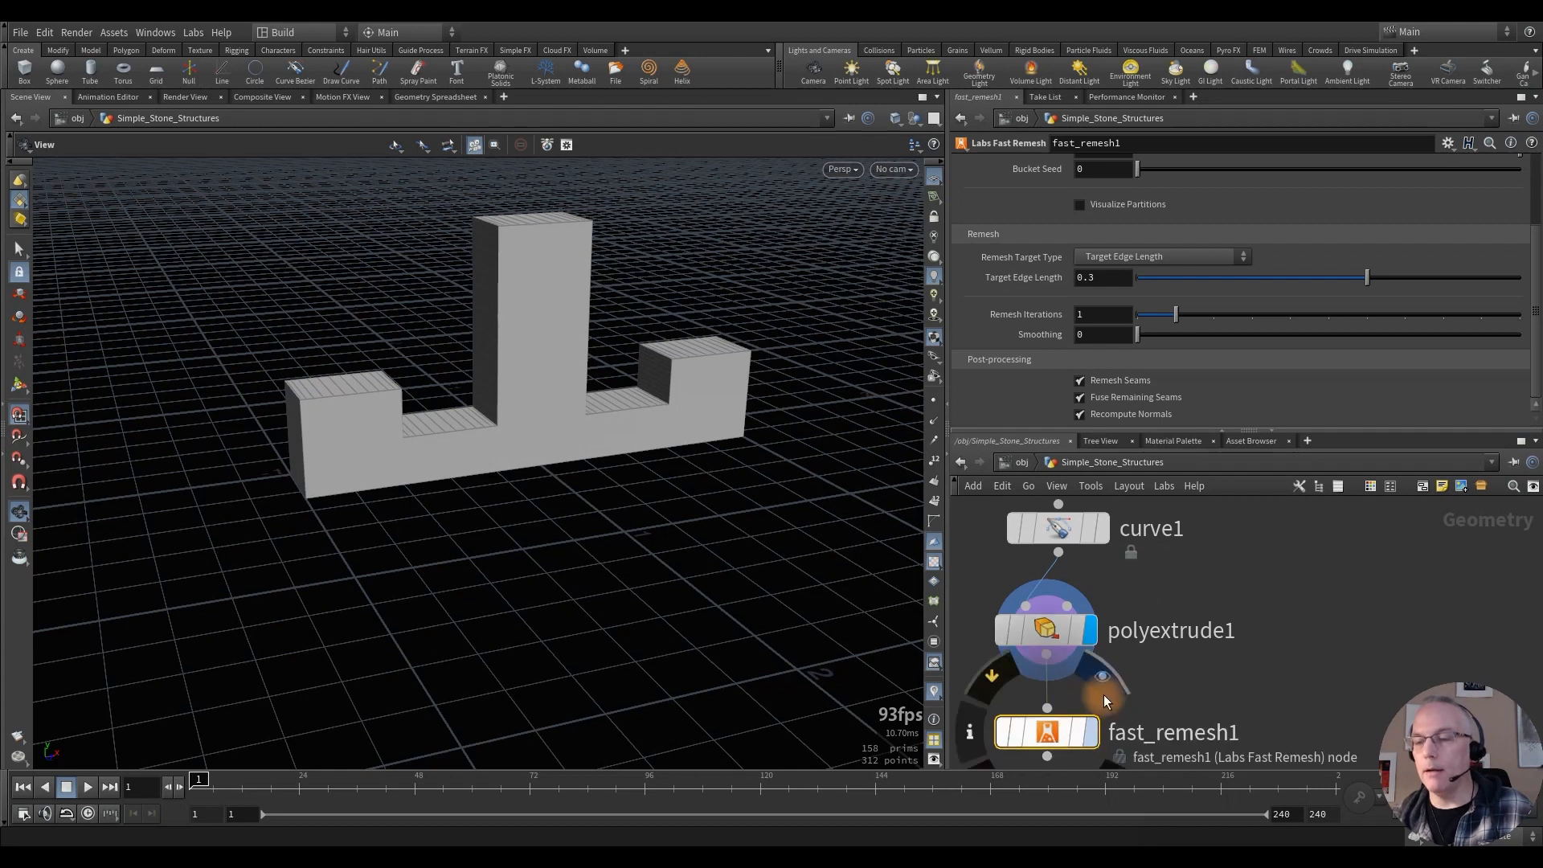
{"action": "left_click", "coordinate": [1100, 677]}
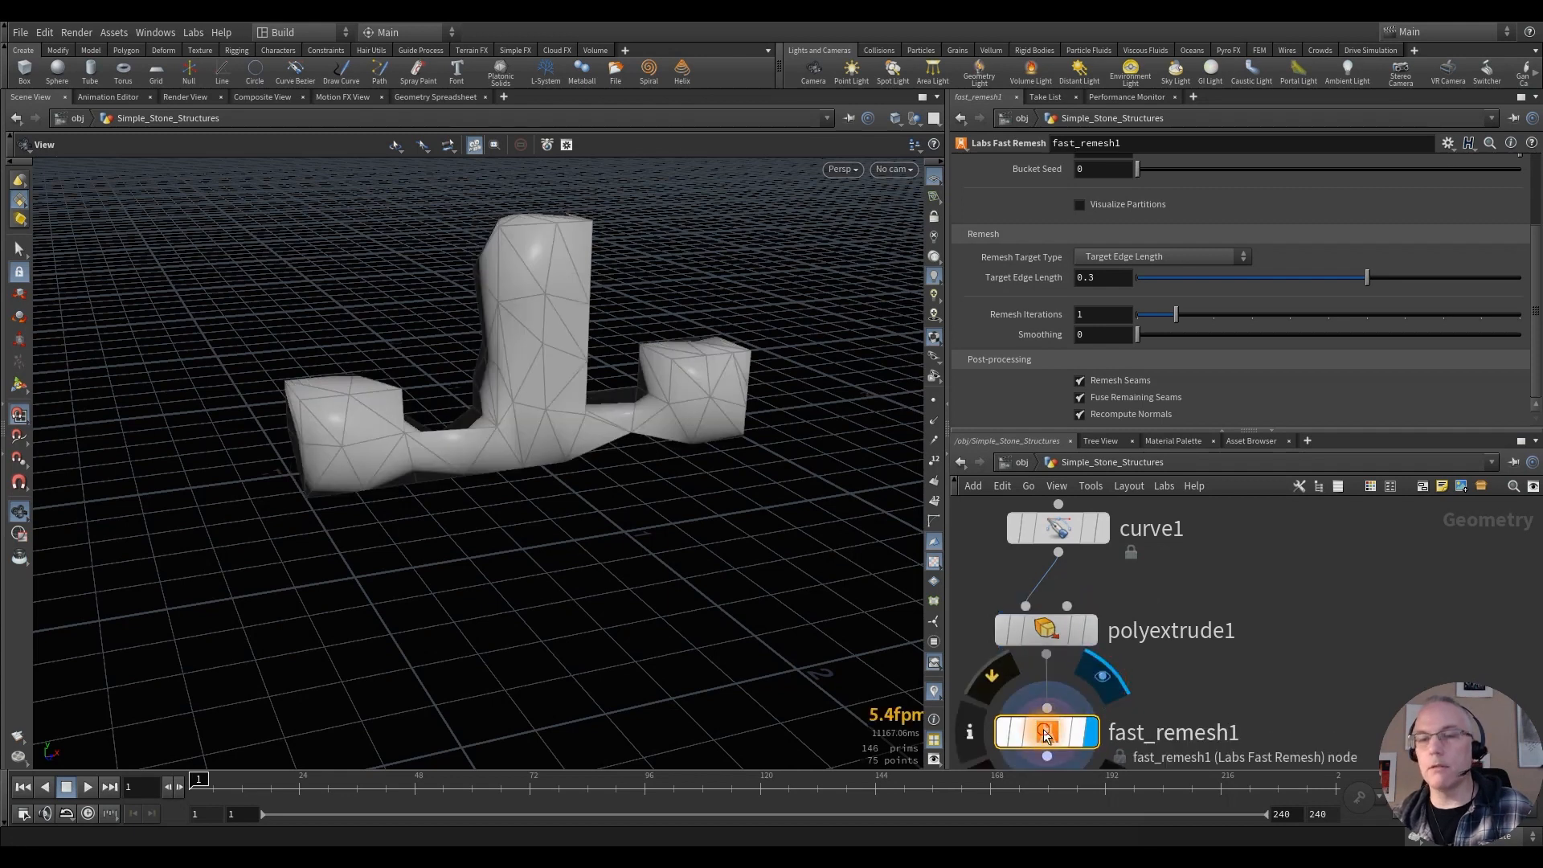
Step: Set the Fast Remesh target type to Target Output Polycount with a target polycount of 5000
{"action": "left_click", "coordinate": [1171, 268]}
{"action": "left_click", "coordinate": [1169, 295]}
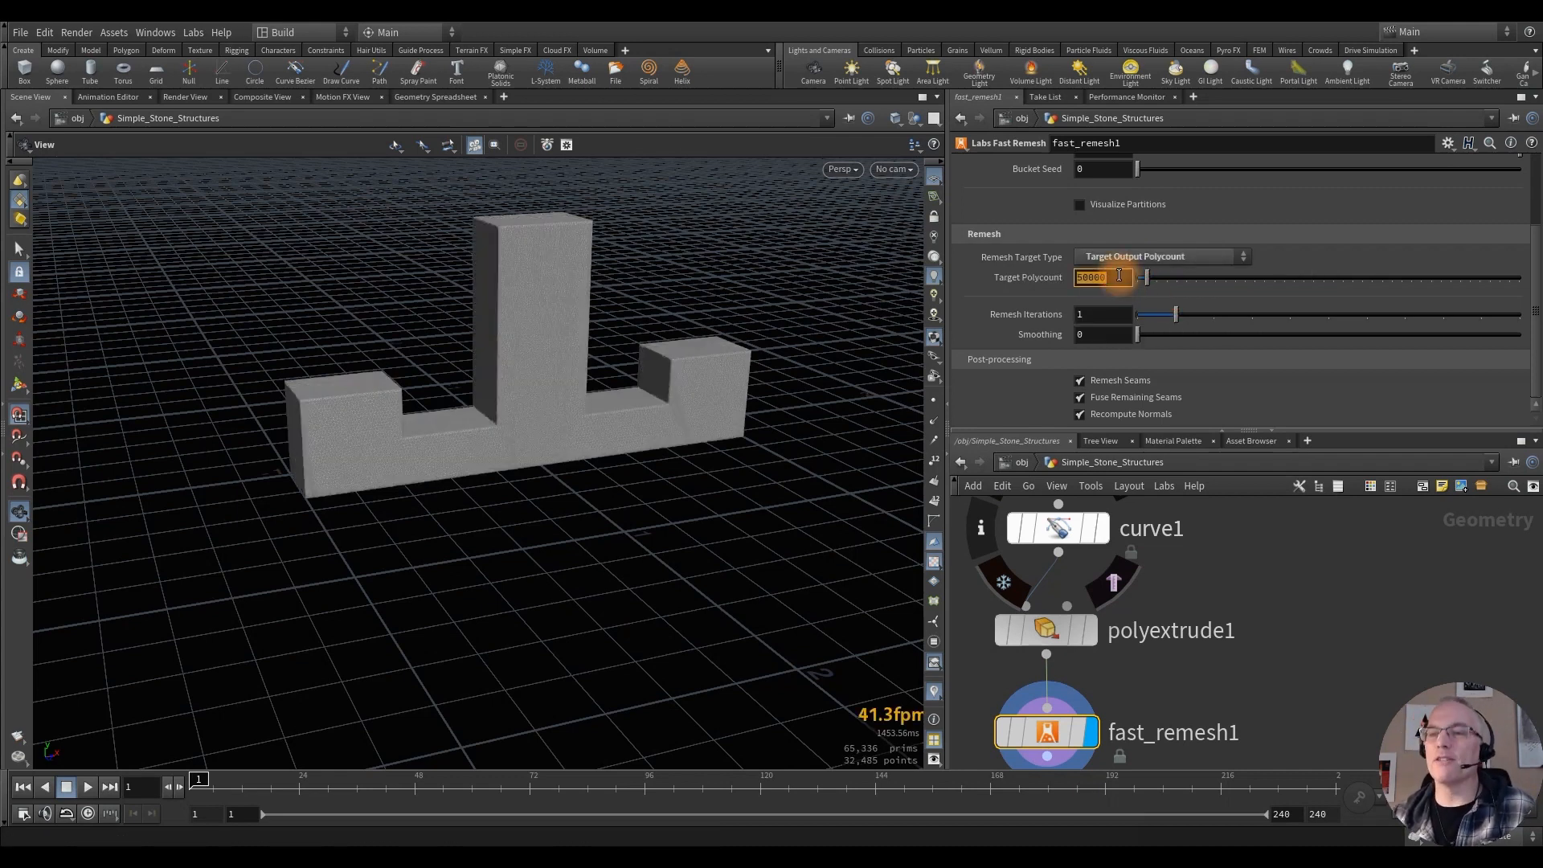
{"action": "type", "text": "5000"}
{"action": "key", "text": "Return"}
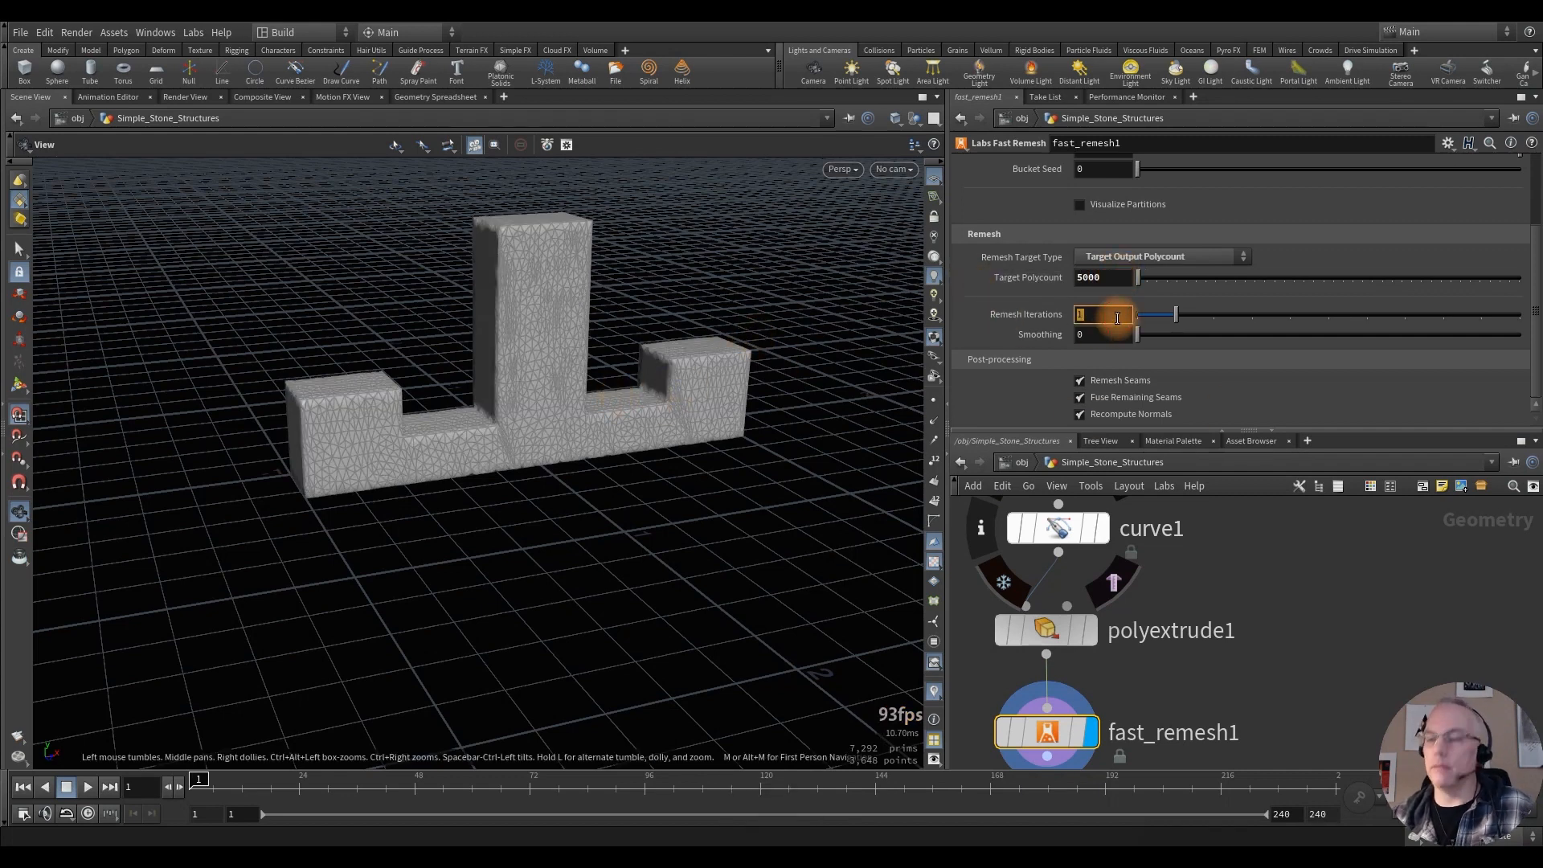
Step: Set the Fast Remesh iterations to 10 and inspect the remeshed structure from several angles
{"action": "type", "text": "10"}
{"action": "key", "text": "Return"}
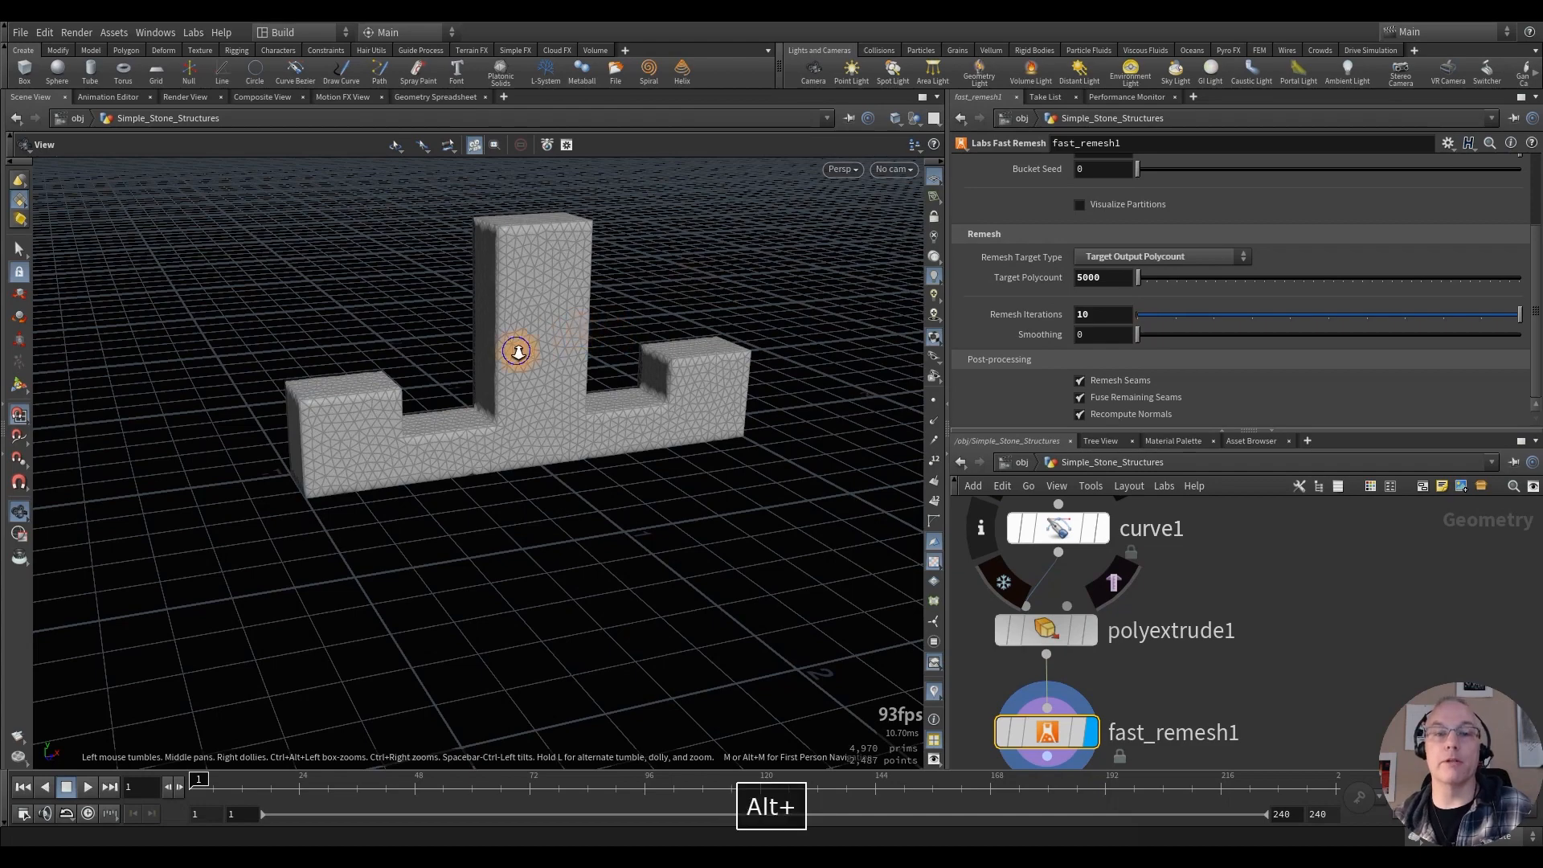
{"action": "right_click_drag", "start_coordinate": [518, 352], "coordinate": [774, 371], "text": "alt"}
{"action": "left_click_drag", "start_coordinate": [562, 297], "coordinate": [489, 398], "text": "alt"}
{"action": "right_click_drag", "start_coordinate": [489, 397], "coordinate": [353, 435], "text": "alt"}
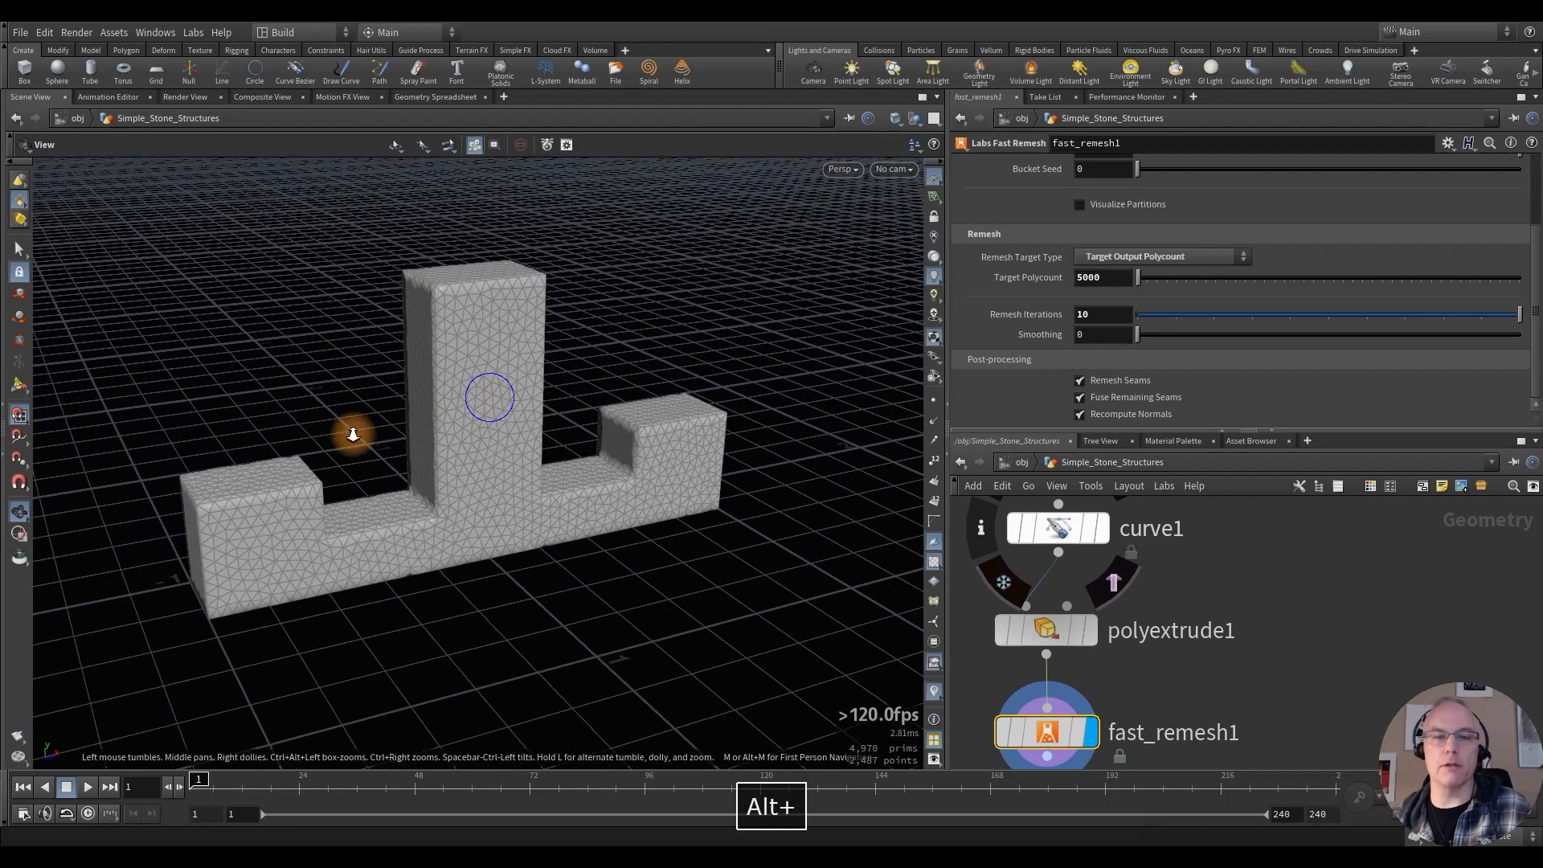
{"action": "left_click_drag", "start_coordinate": [353, 435], "coordinate": [503, 392], "text": "alt"}
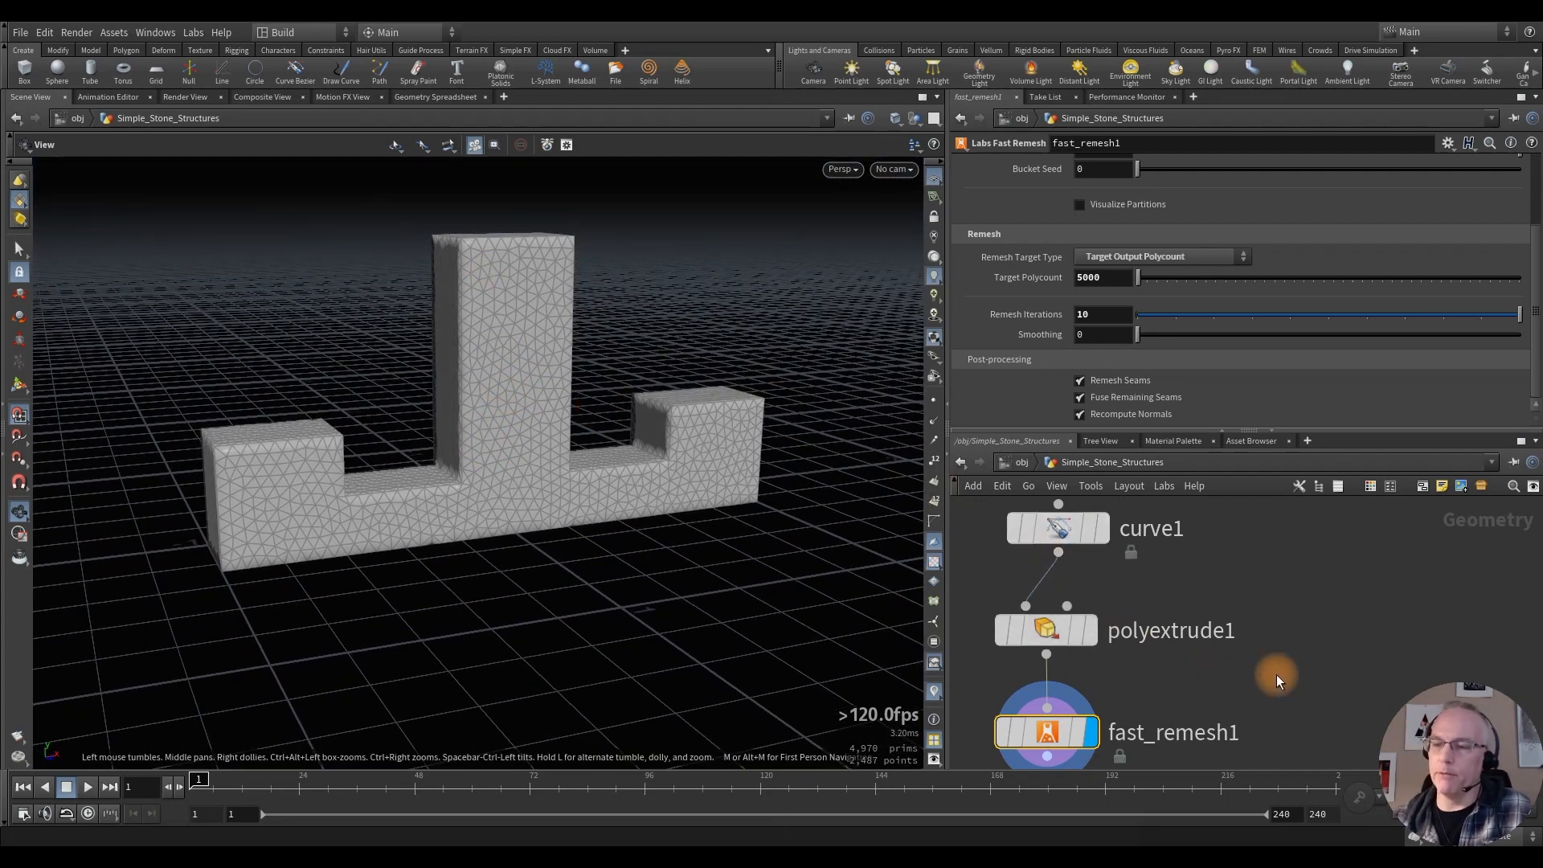
Step: Add a Bend node wired after fast_remesh1 and display its result
{"action": "middle_click_drag", "start_coordinate": [1323, 677], "coordinate": [1283, 610]}
{"action": "scroll", "coordinate": [1266, 624], "scroll_direction": "down", "scroll_amount": 2}
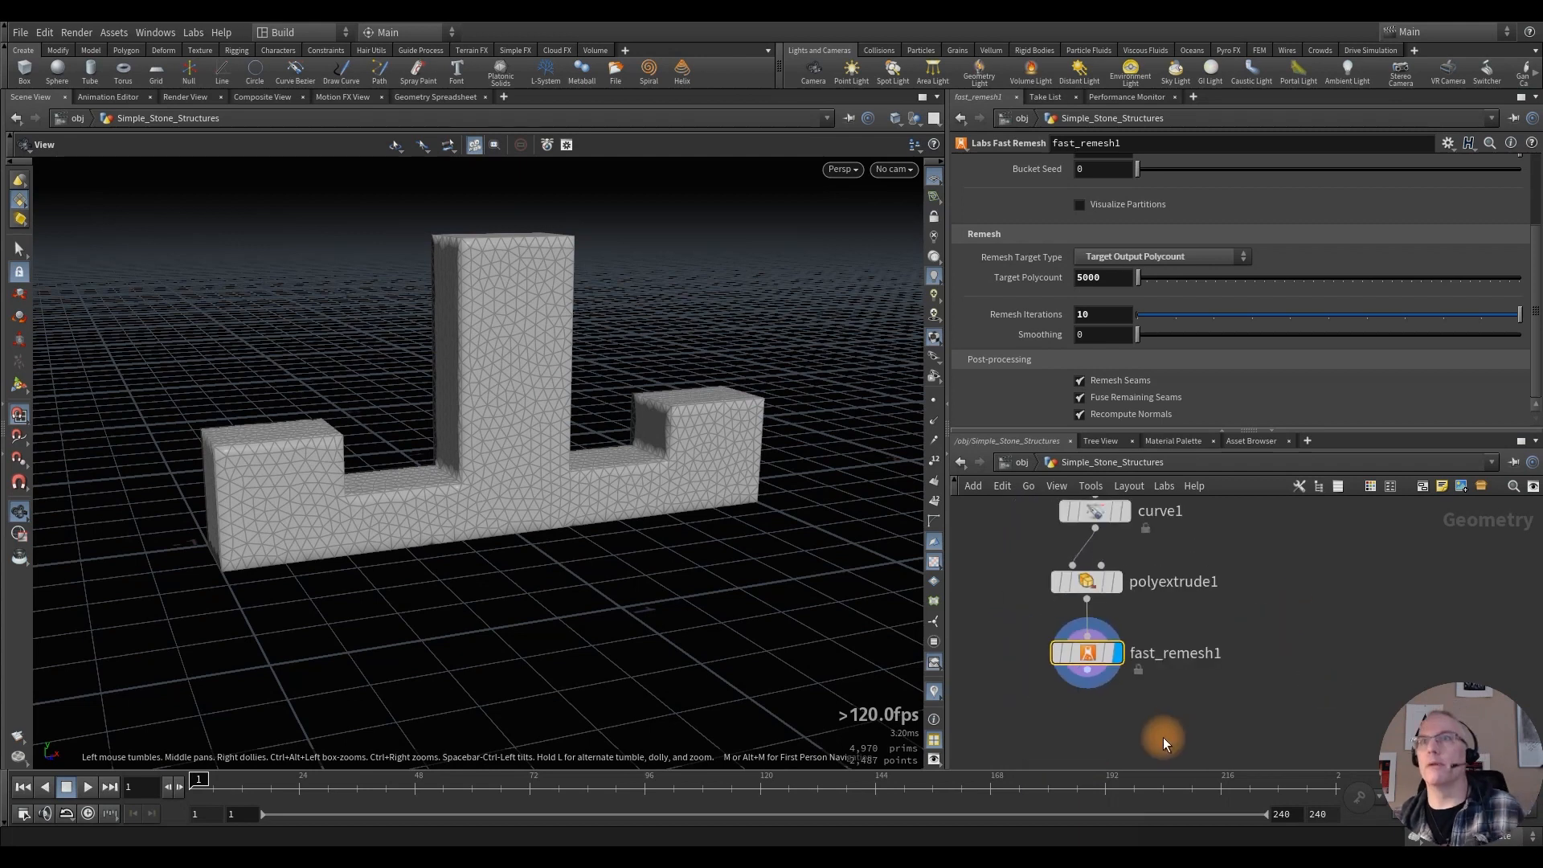
{"action": "middle_click_drag", "start_coordinate": [1147, 746], "coordinate": [1150, 665]}
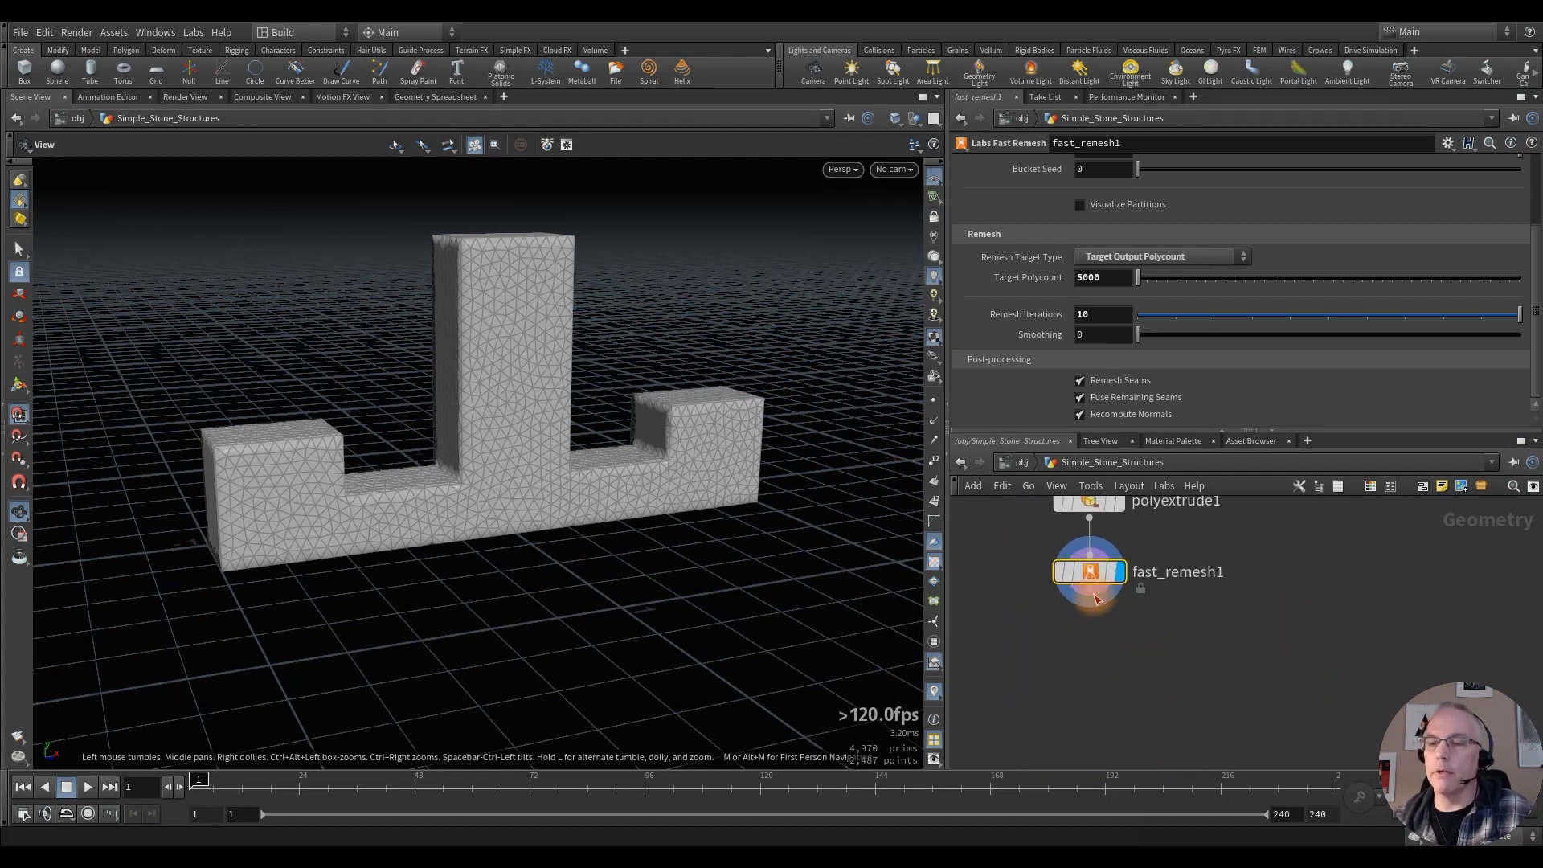
{"action": "key", "text": "Tab"}
{"action": "type", "text": "ben"}
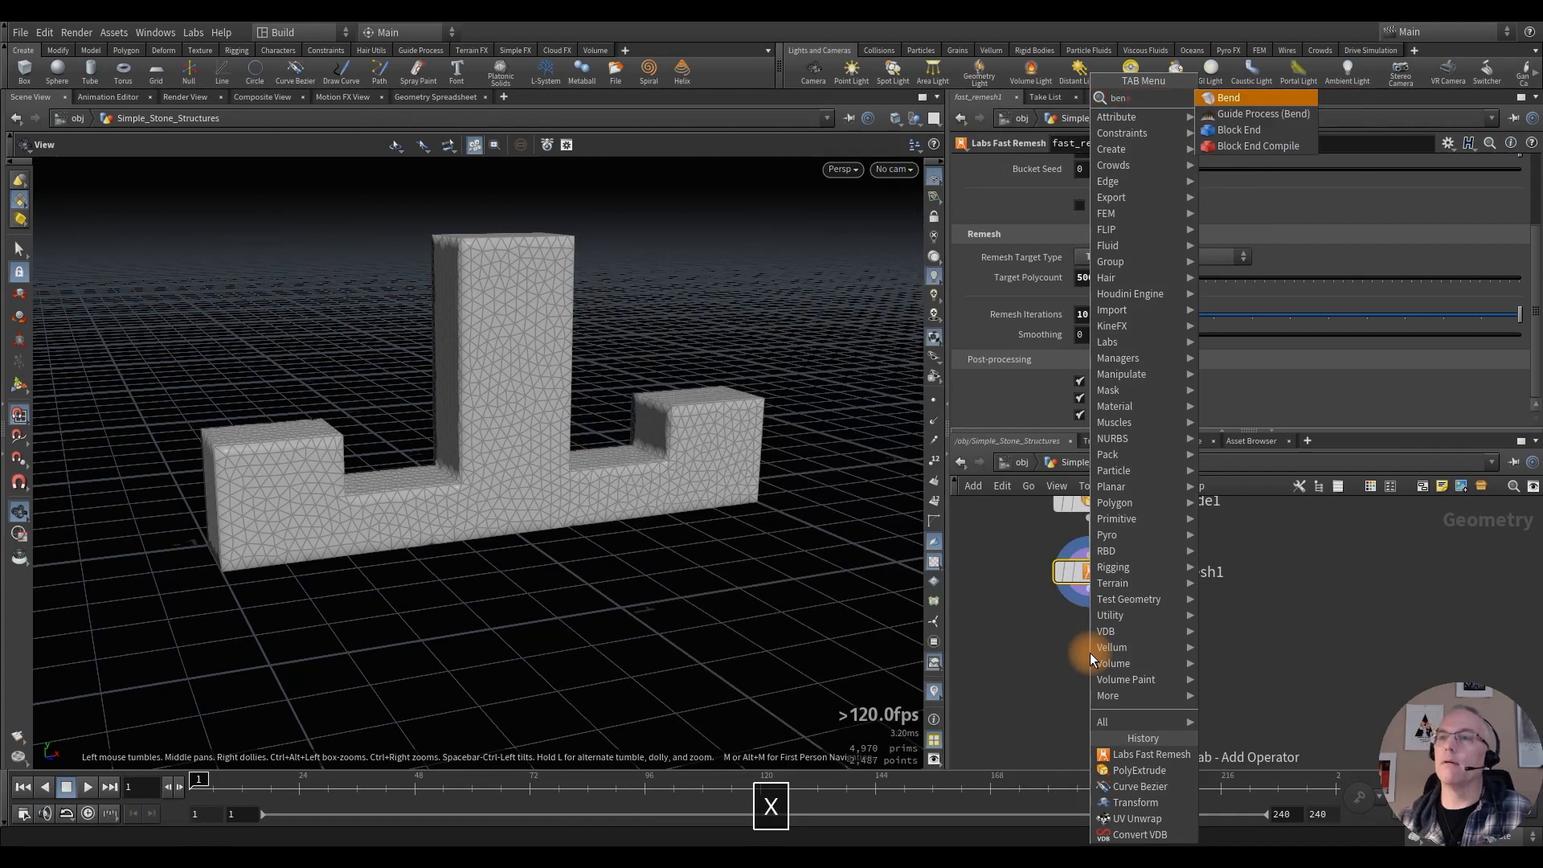
{"action": "key", "text": "Return"}
{"action": "mouse_move", "coordinate": [1126, 617]}
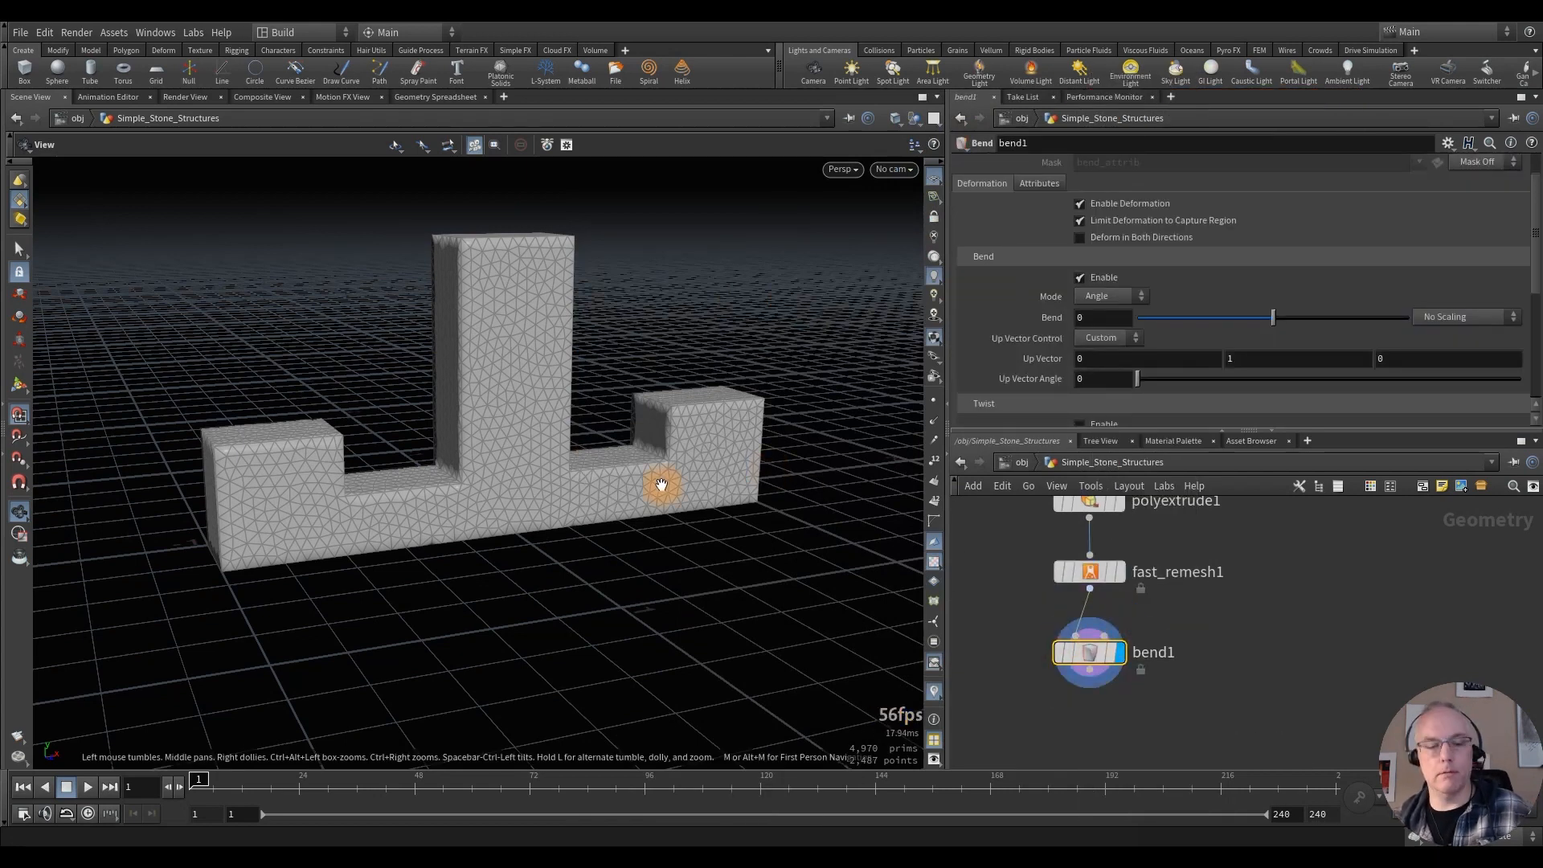
Step: In the front view, set the bend's capture region from the origin along positive X to the structure's outer end, then return to perspective
{"action": "key", "text": "space"}
{"action": "key", "text": "3"}
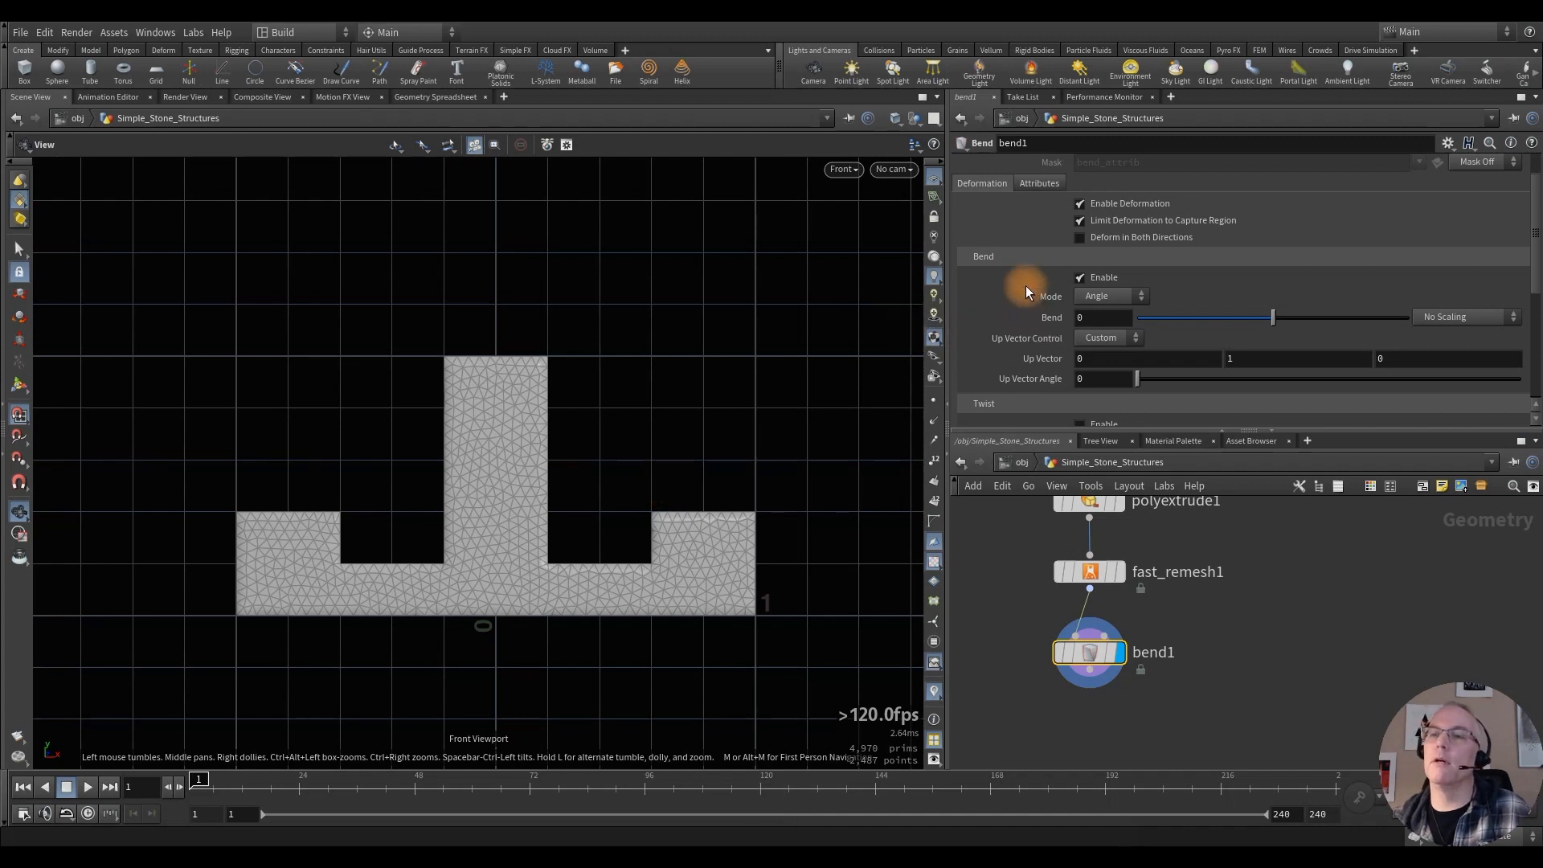
{"action": "scroll", "coordinate": [995, 282], "scroll_direction": "down", "scroll_amount": 5}
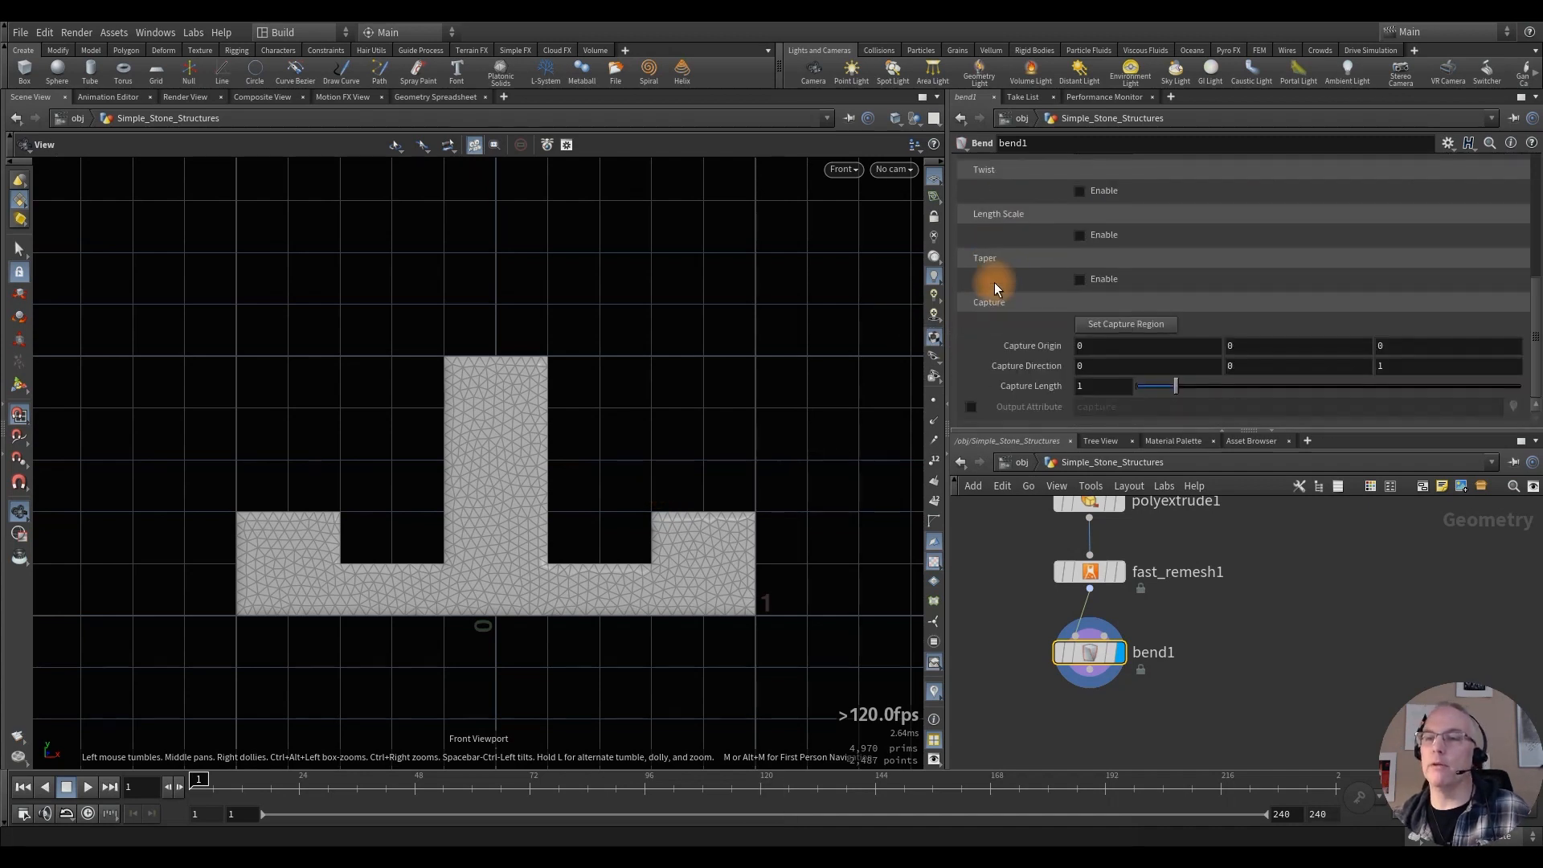
{"action": "left_click", "coordinate": [1146, 326]}
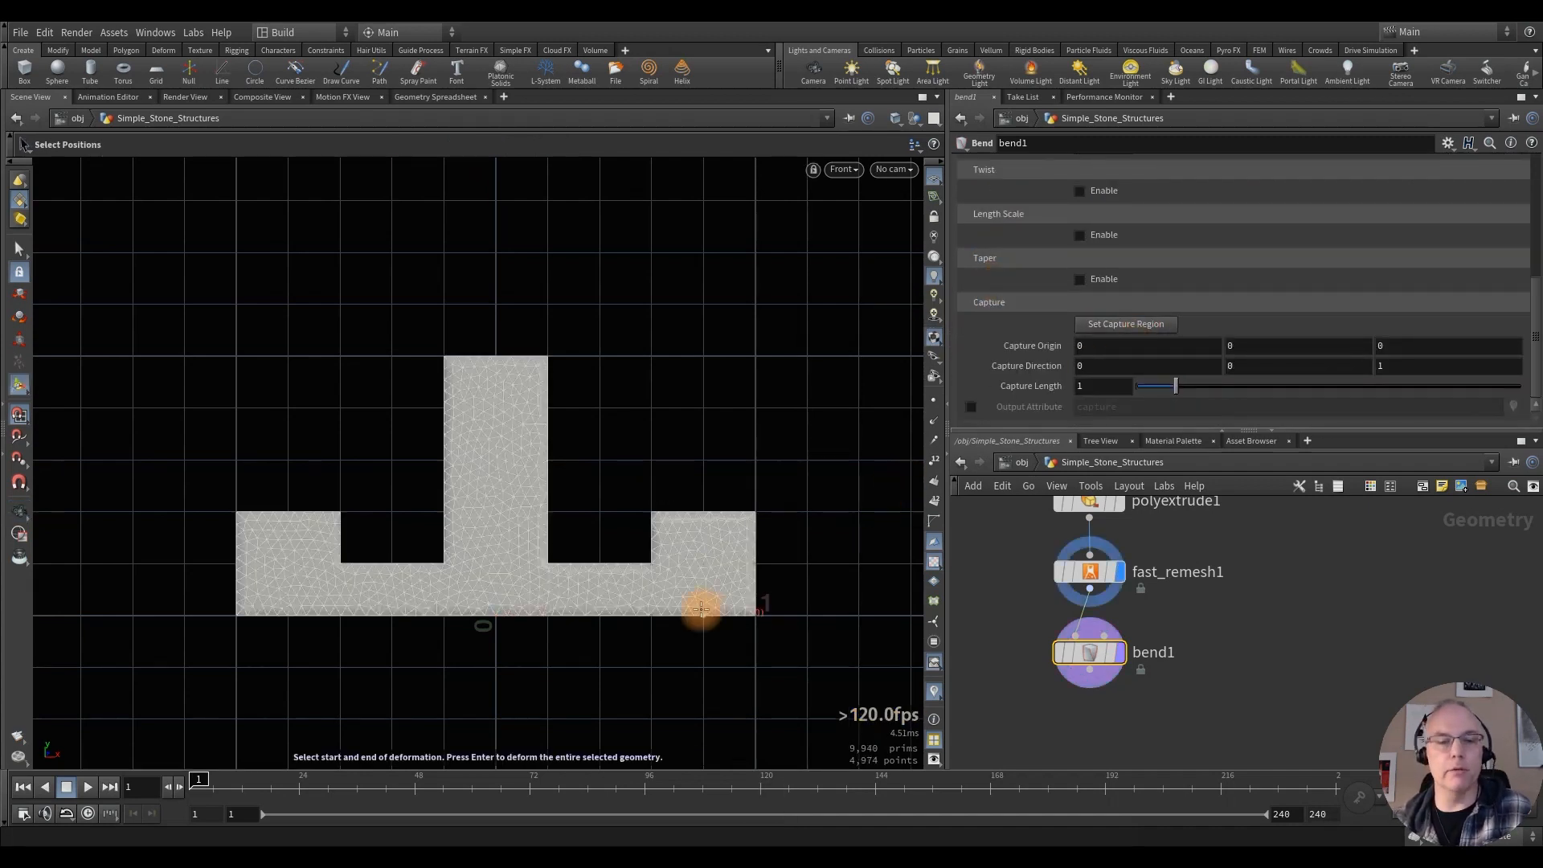
{"action": "left_click_drag", "start_coordinate": [499, 617], "coordinate": [754, 622]}
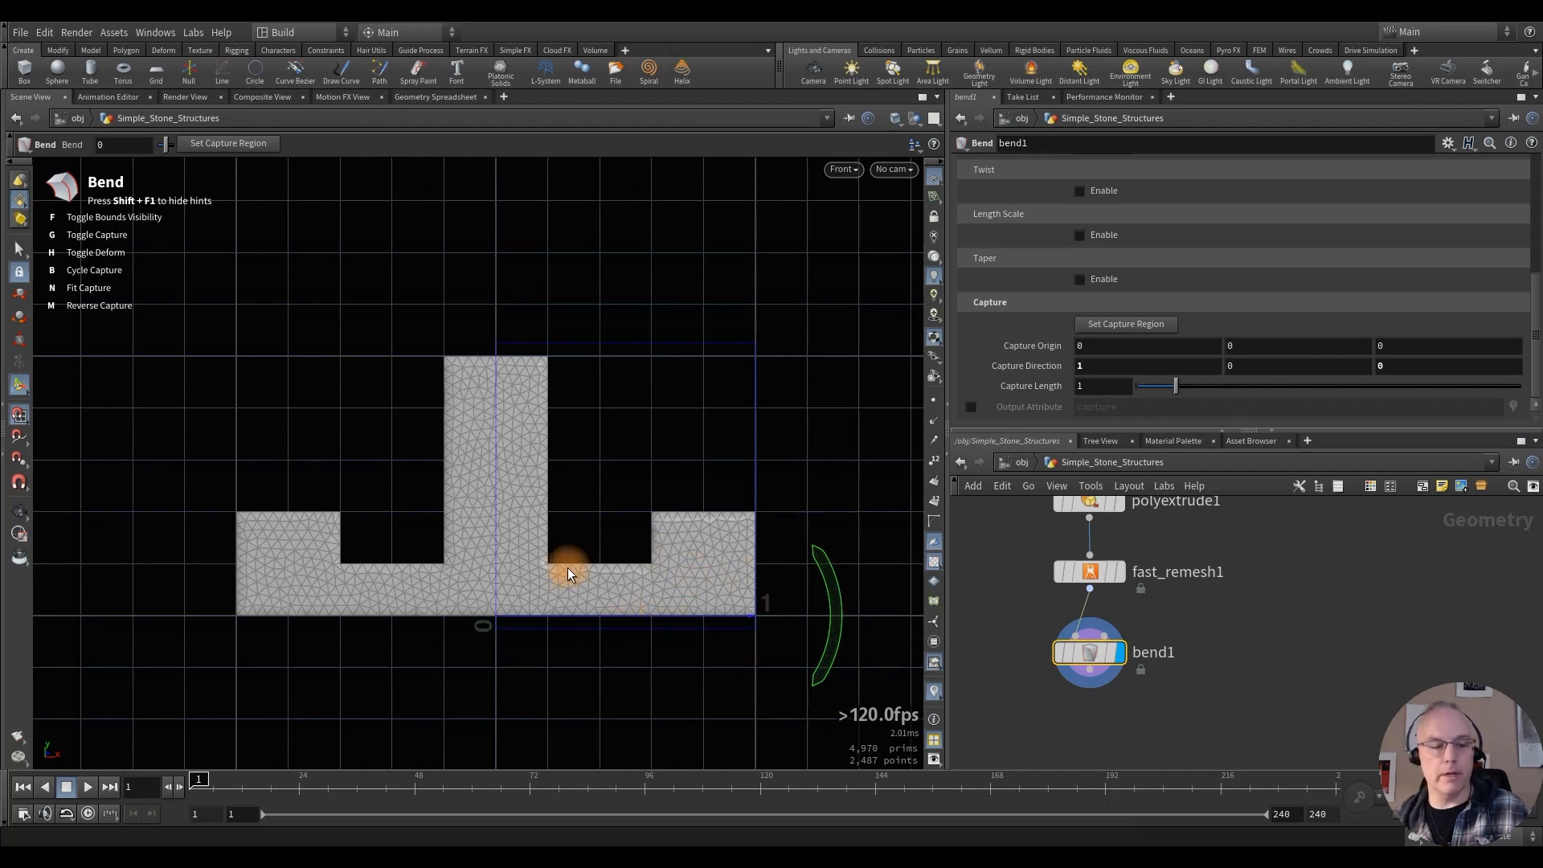
{"action": "key", "text": "Return"}
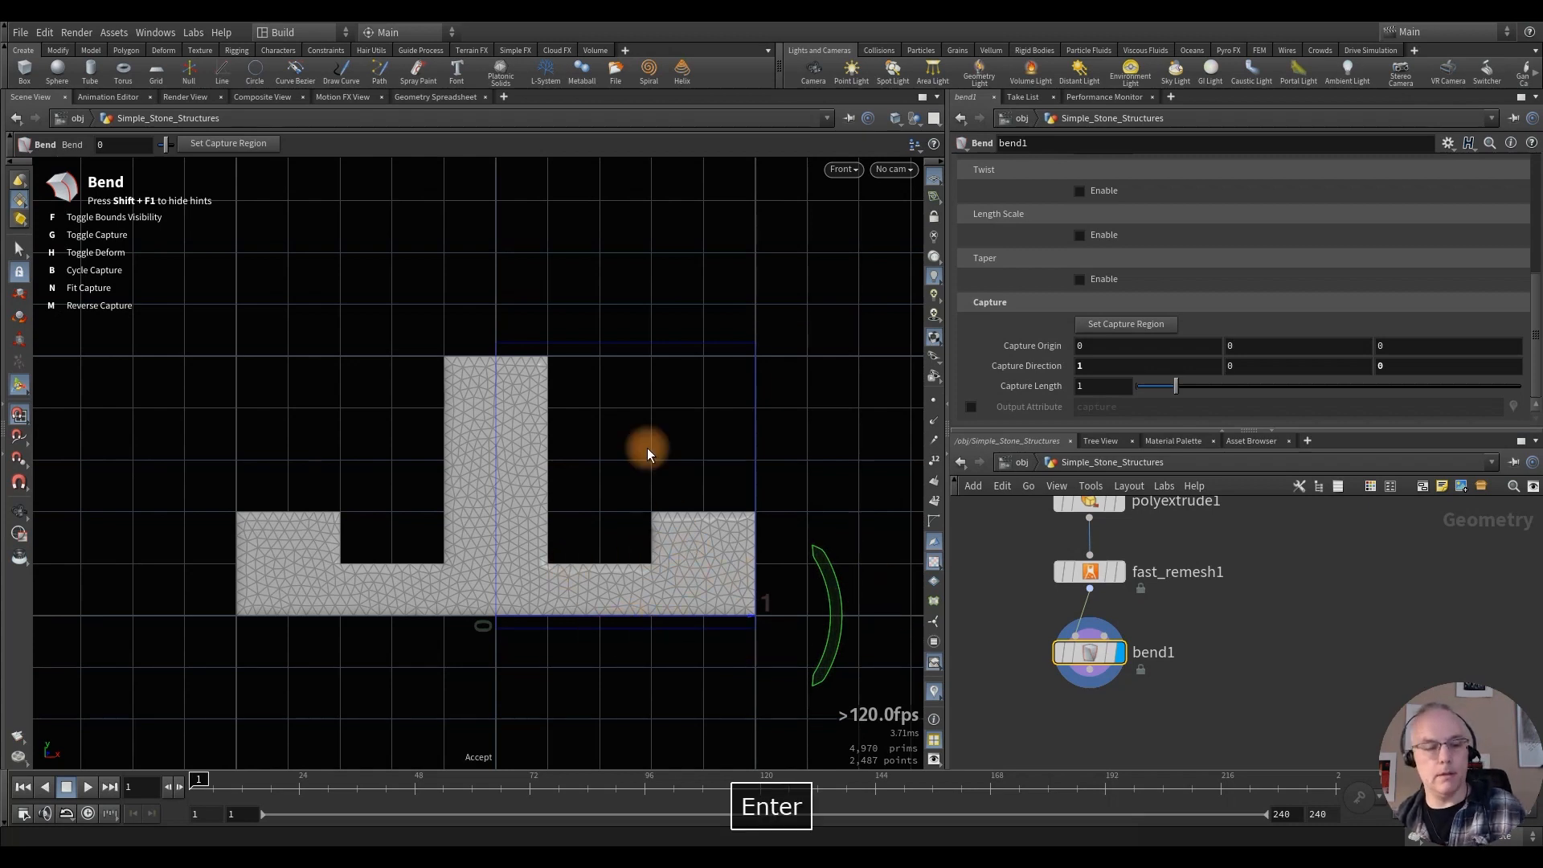
{"action": "key", "text": "Escape"}
{"action": "key", "text": "1"}
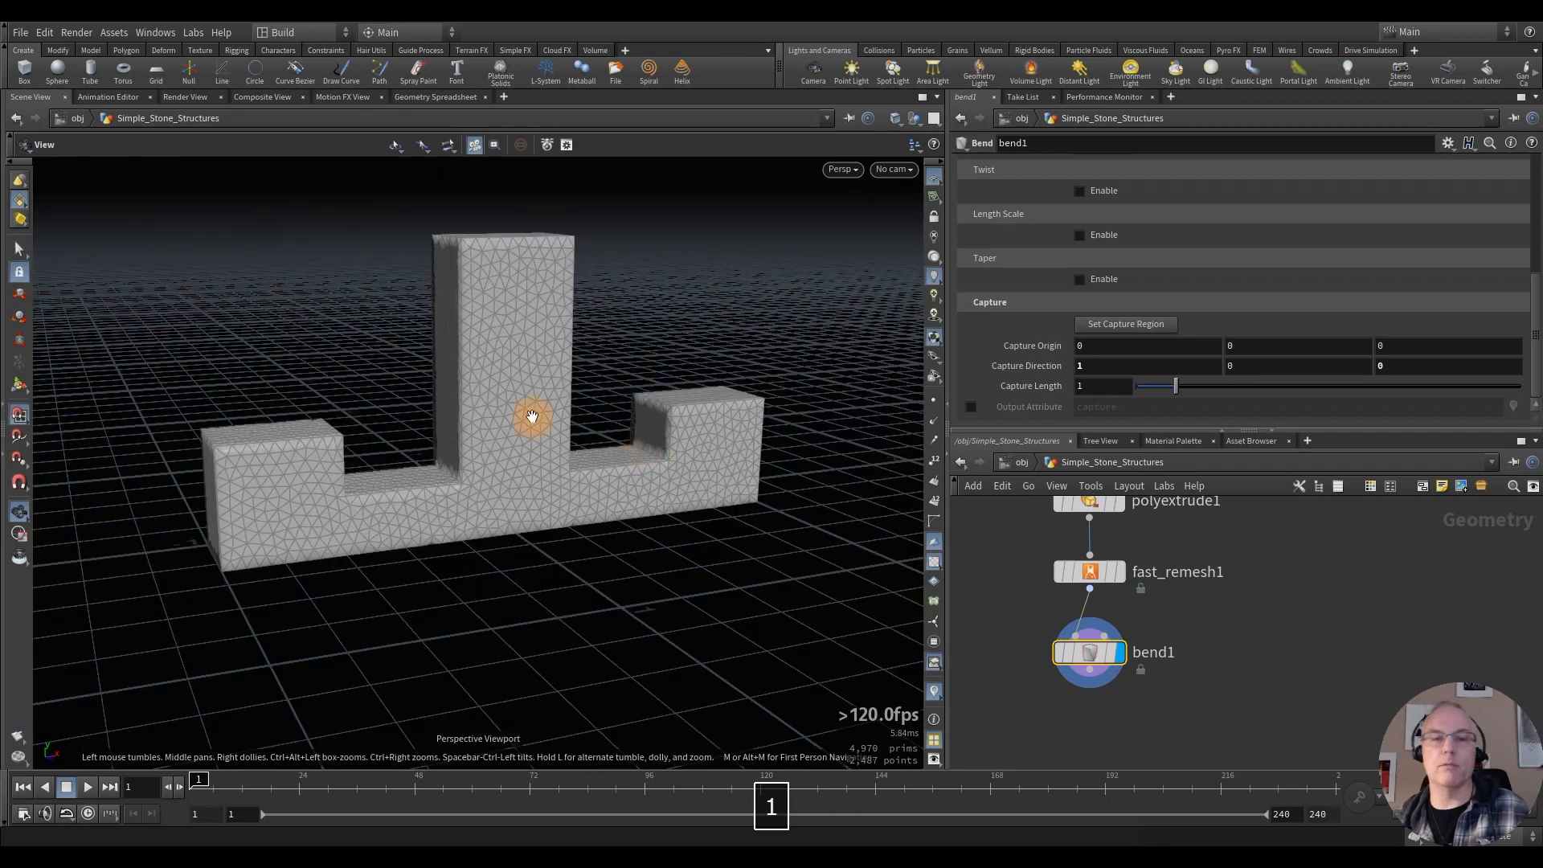
Step: Set the Bend angle to 13.1 and the Up Vector Angle to 90 so the structure curves horizontally
{"action": "scroll", "coordinate": [1009, 283], "scroll_direction": "up", "scroll_amount": 5}
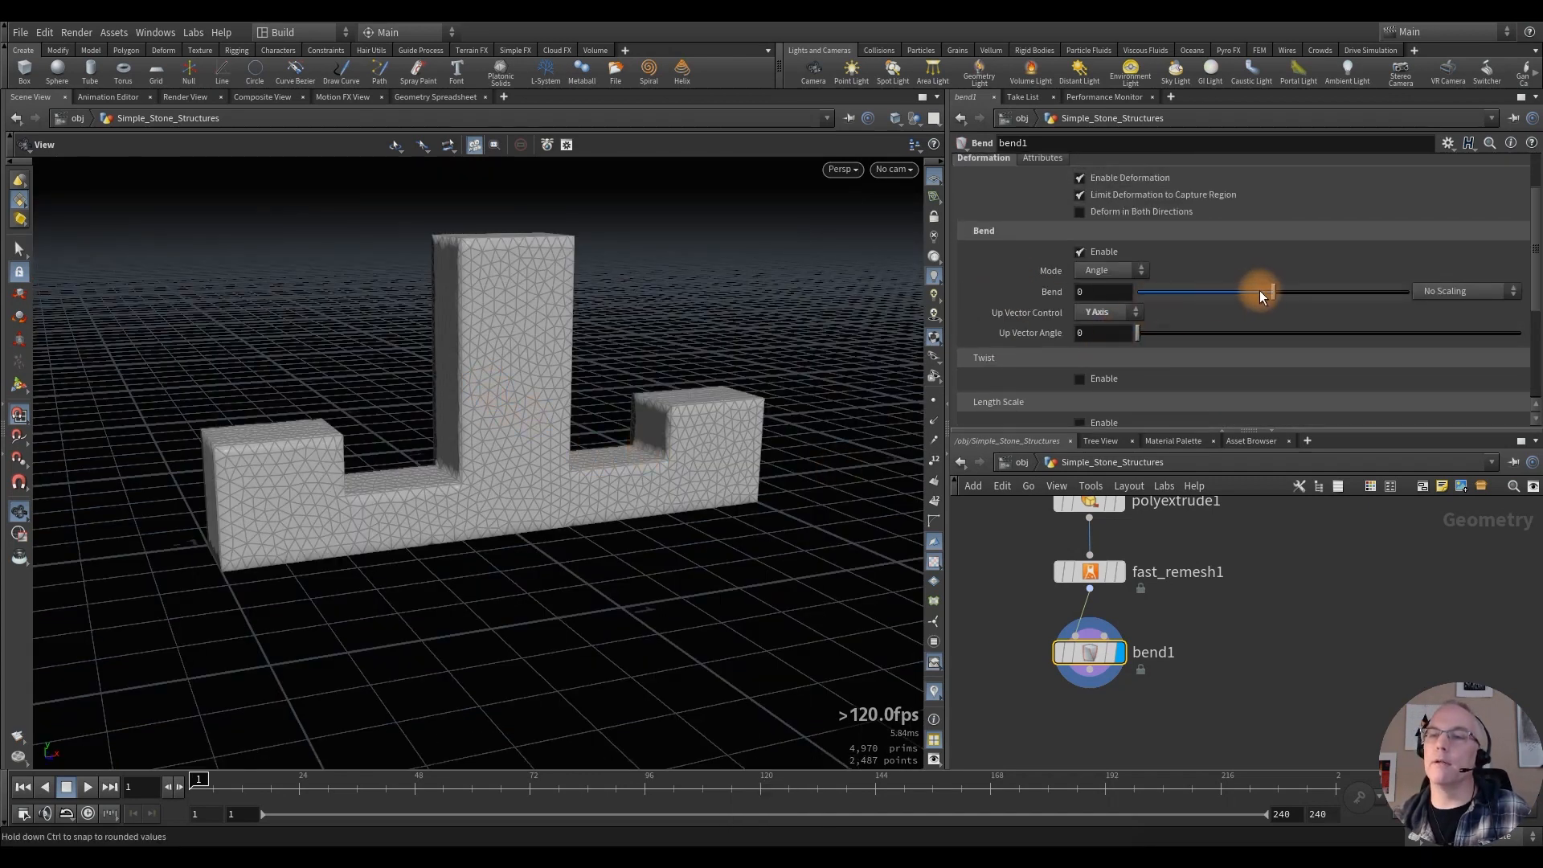
{"action": "left_click_drag", "start_coordinate": [1260, 291], "coordinate": [1292, 293]}
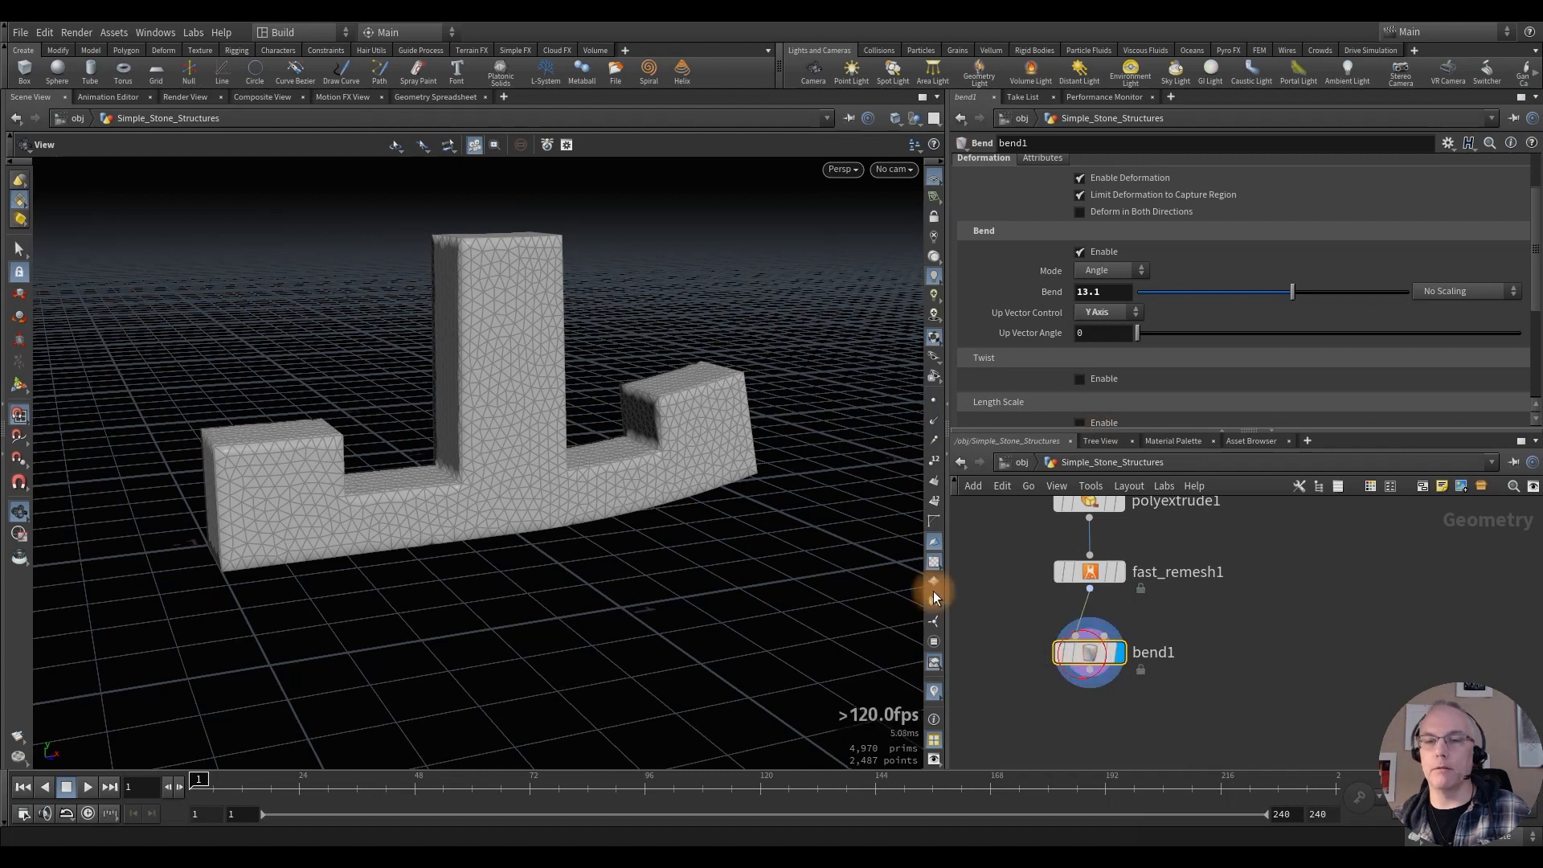
{"action": "key", "text": "Return"}
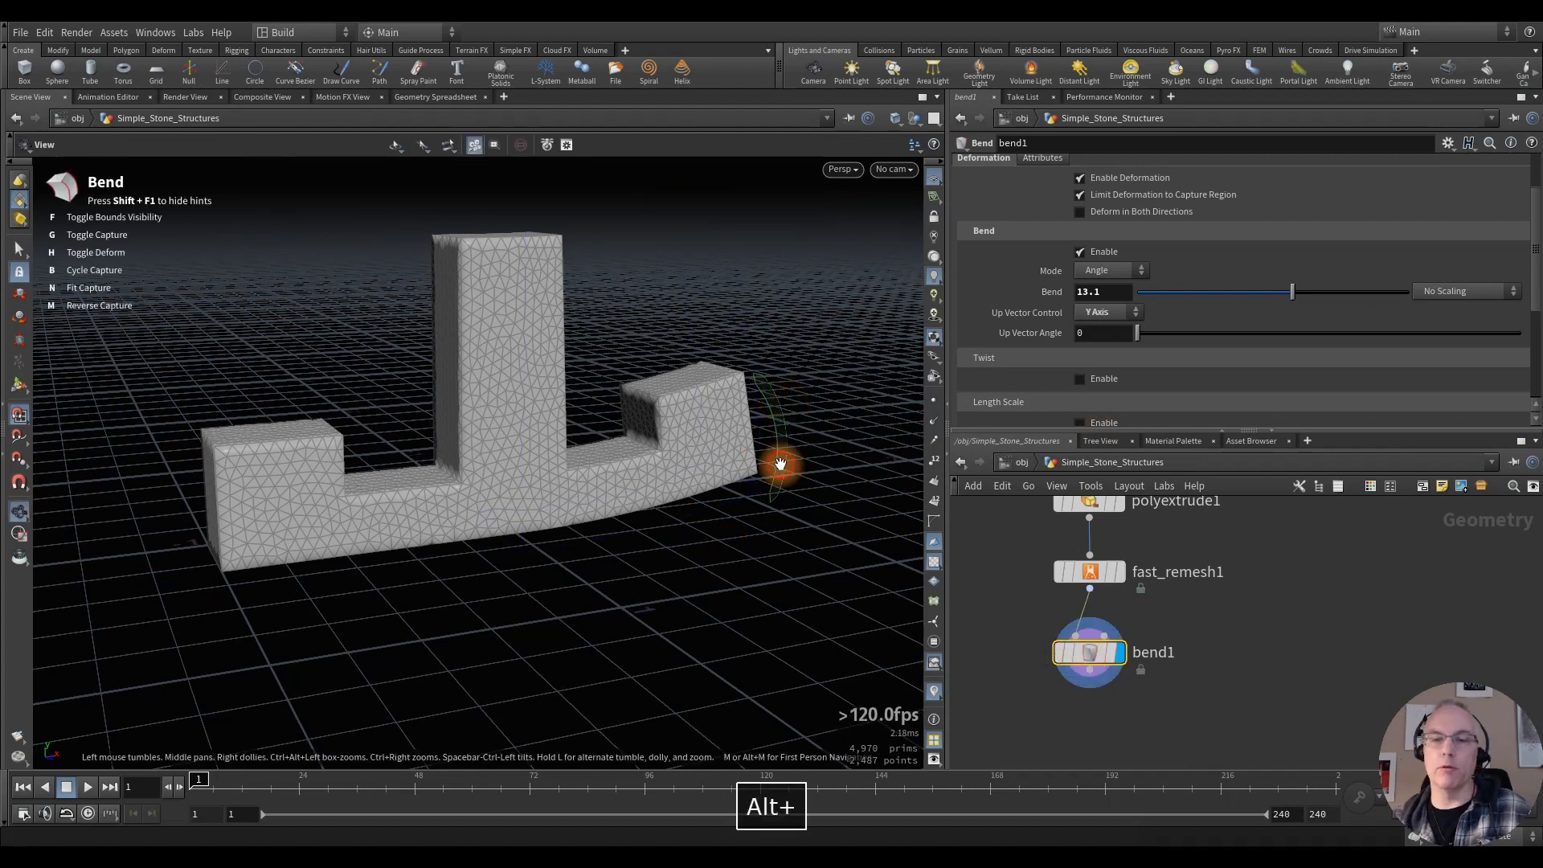
{"action": "left_click_drag", "start_coordinate": [780, 463], "coordinate": [831, 566], "text": "alt"}
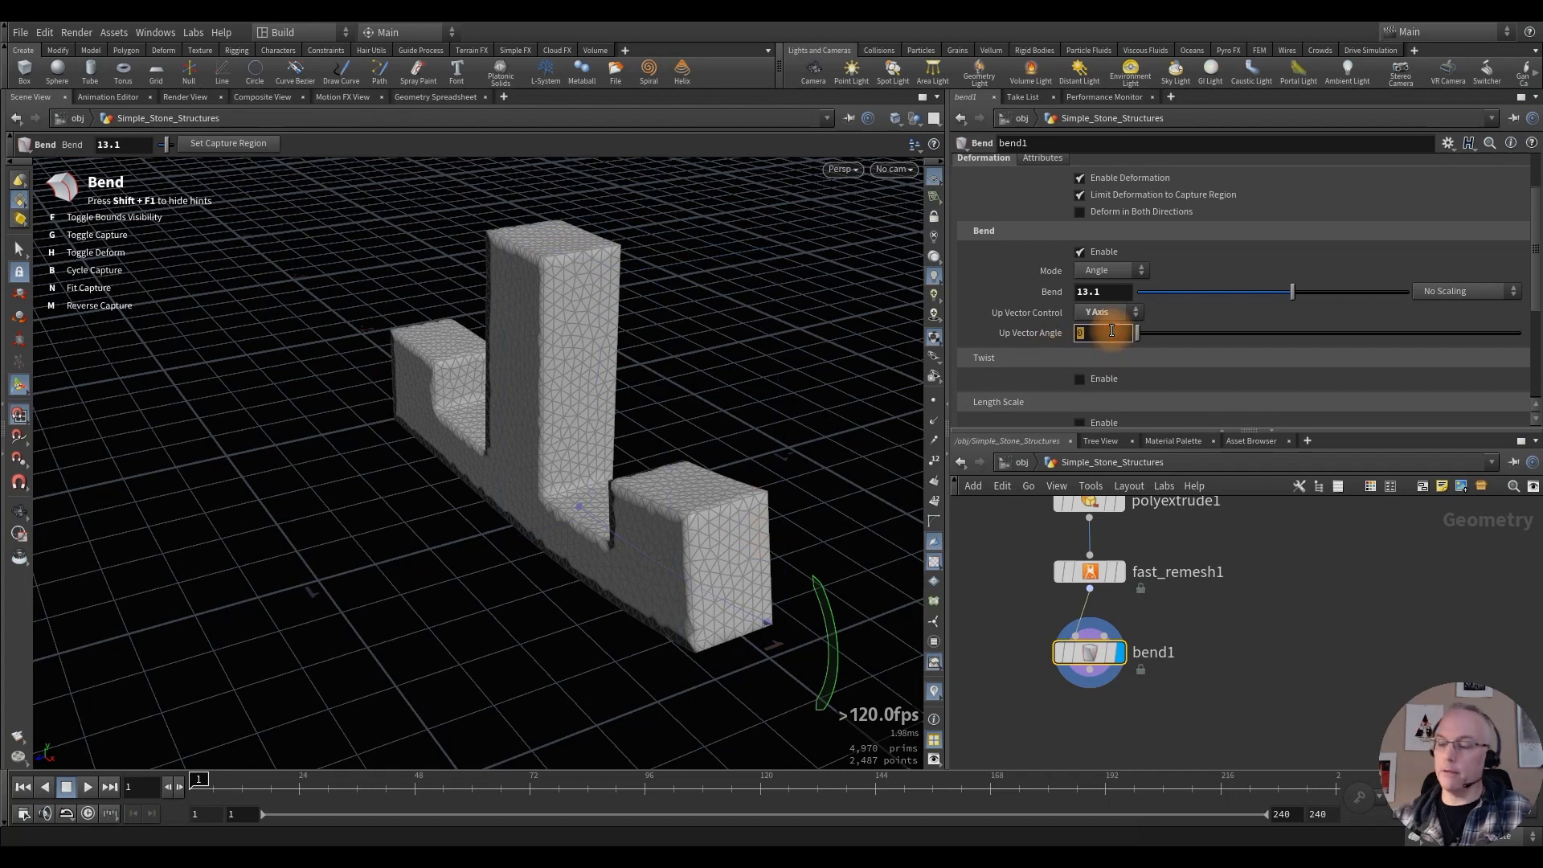
{"action": "type", "text": "90"}
{"action": "key", "text": "Return"}
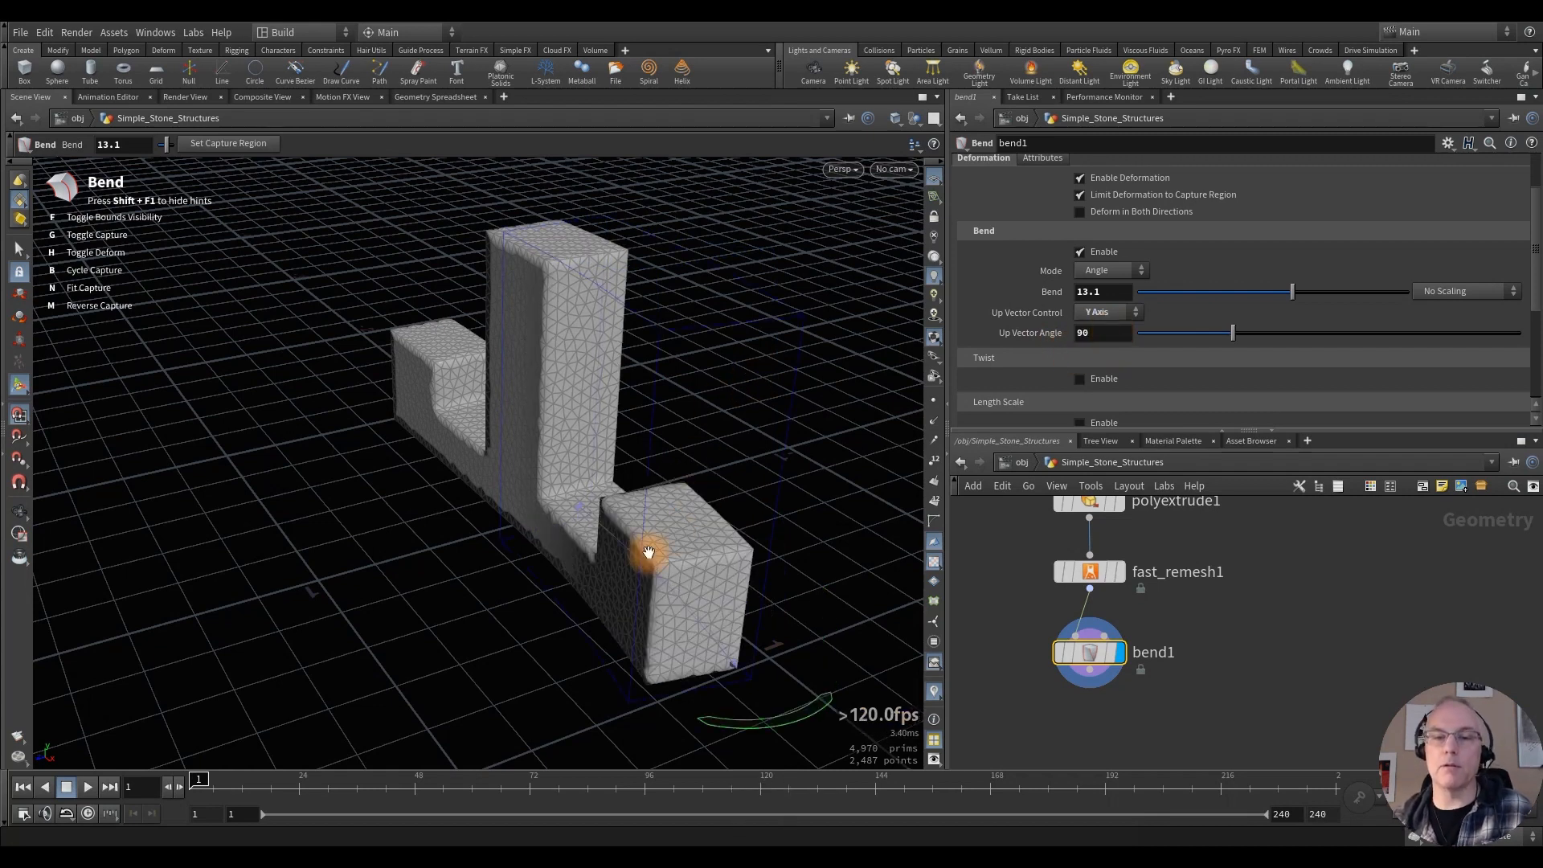
{"action": "key", "text": "space"}
{"action": "left_click_drag", "start_coordinate": [548, 471], "coordinate": [851, 429], "text": "alt"}
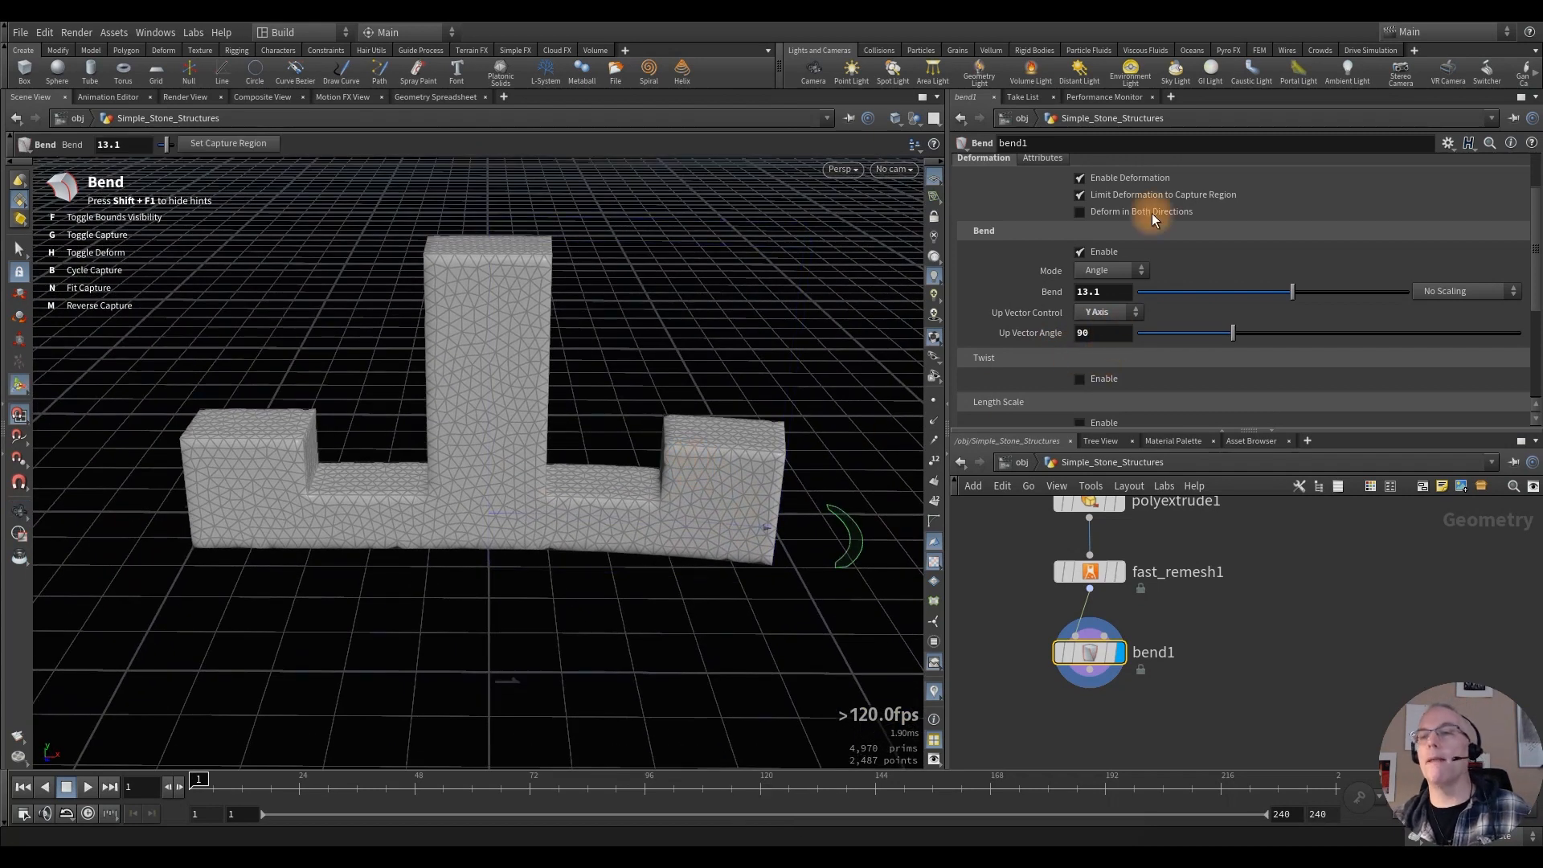
Step: Enable deformation in both directions and set the Bend angle to -90, curving the structure into a half ring
{"action": "left_click", "coordinate": [1080, 215]}
{"action": "left_click_drag", "start_coordinate": [517, 407], "coordinate": [596, 440], "text": "alt"}
{"action": "left_click_drag", "start_coordinate": [1286, 289], "coordinate": [1088, 303]}
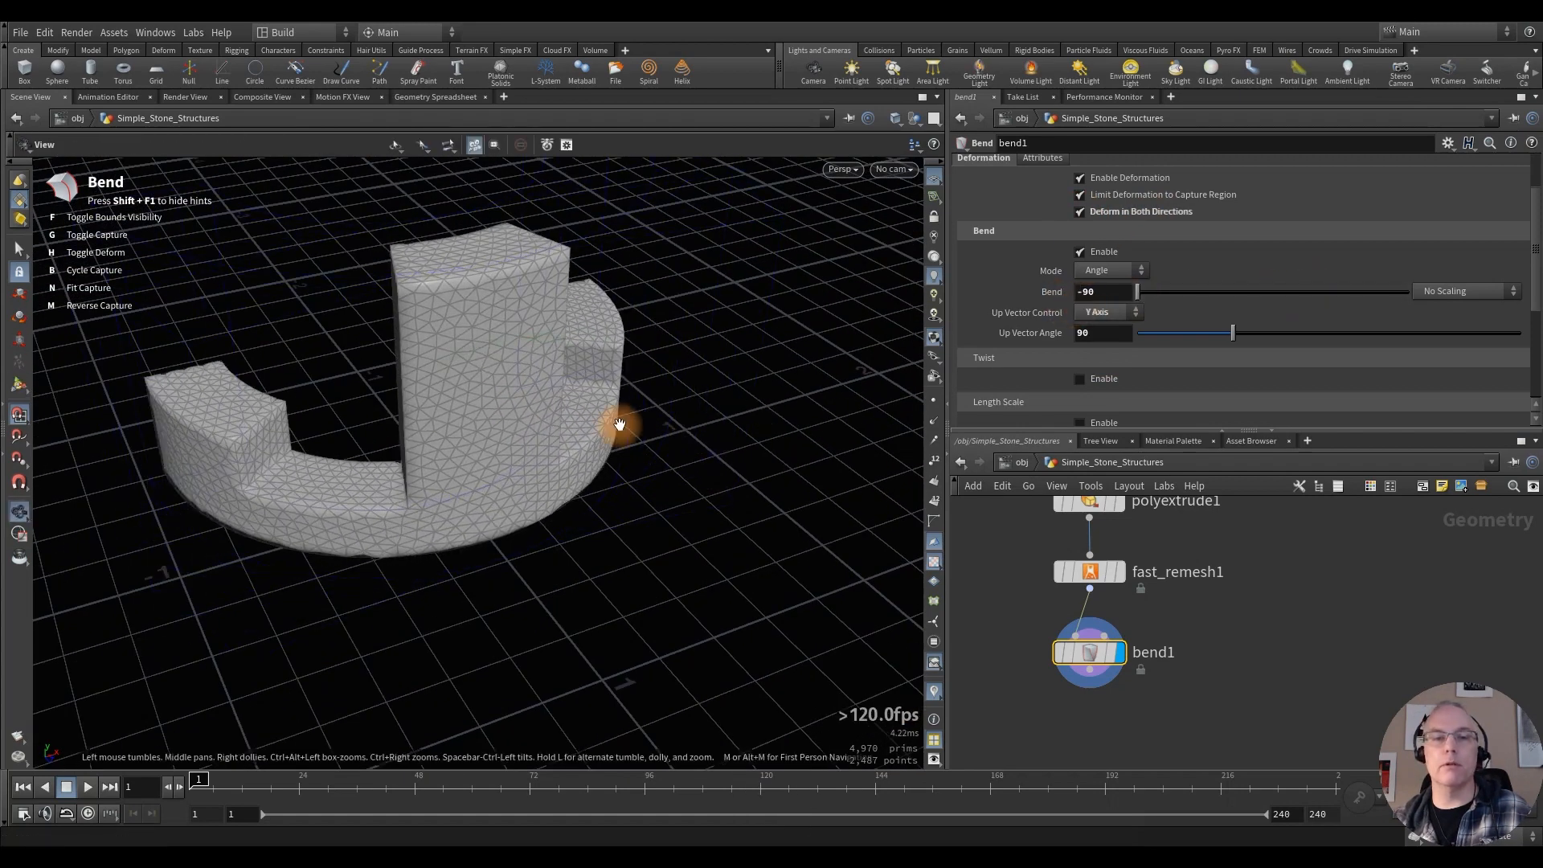
{"action": "left_click_drag", "start_coordinate": [619, 426], "coordinate": [510, 517], "text": "alt"}
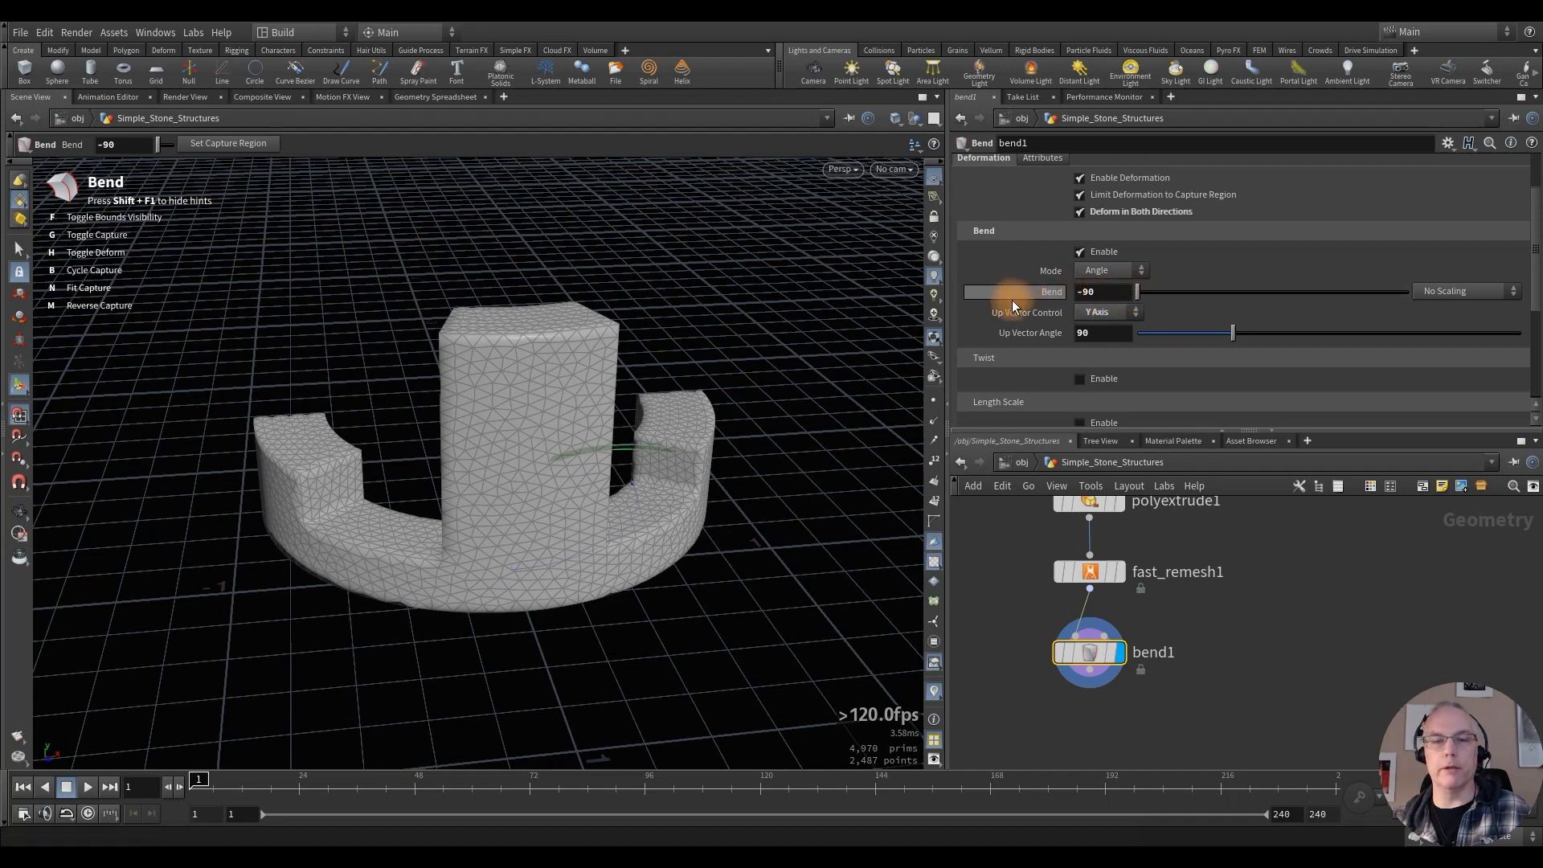
{"action": "left_click_drag", "start_coordinate": [475, 417], "coordinate": [543, 441], "text": "alt"}
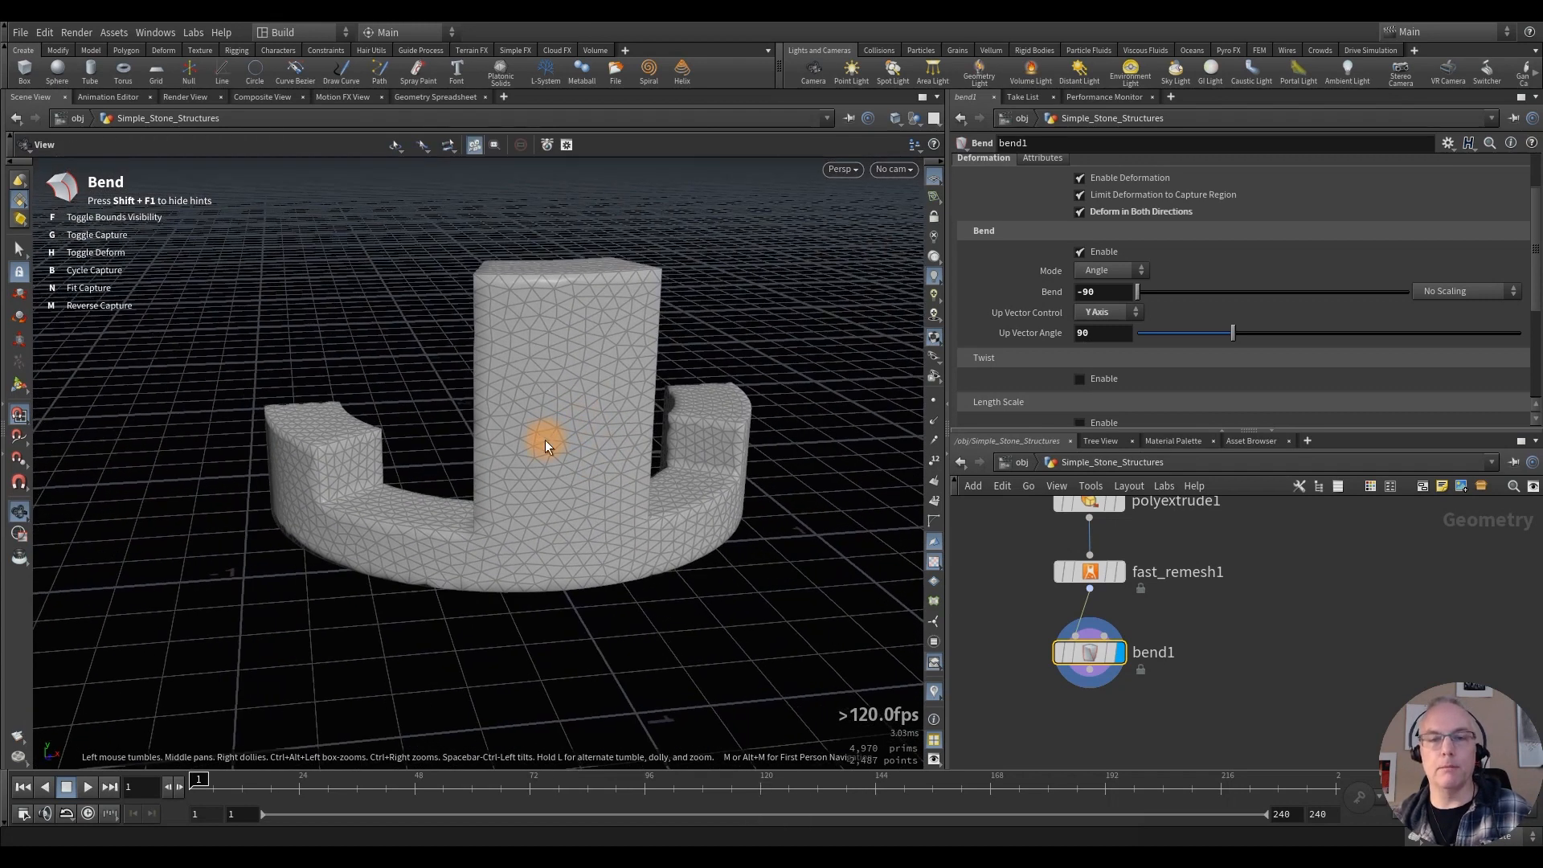
{"action": "key", "text": "Escape"}
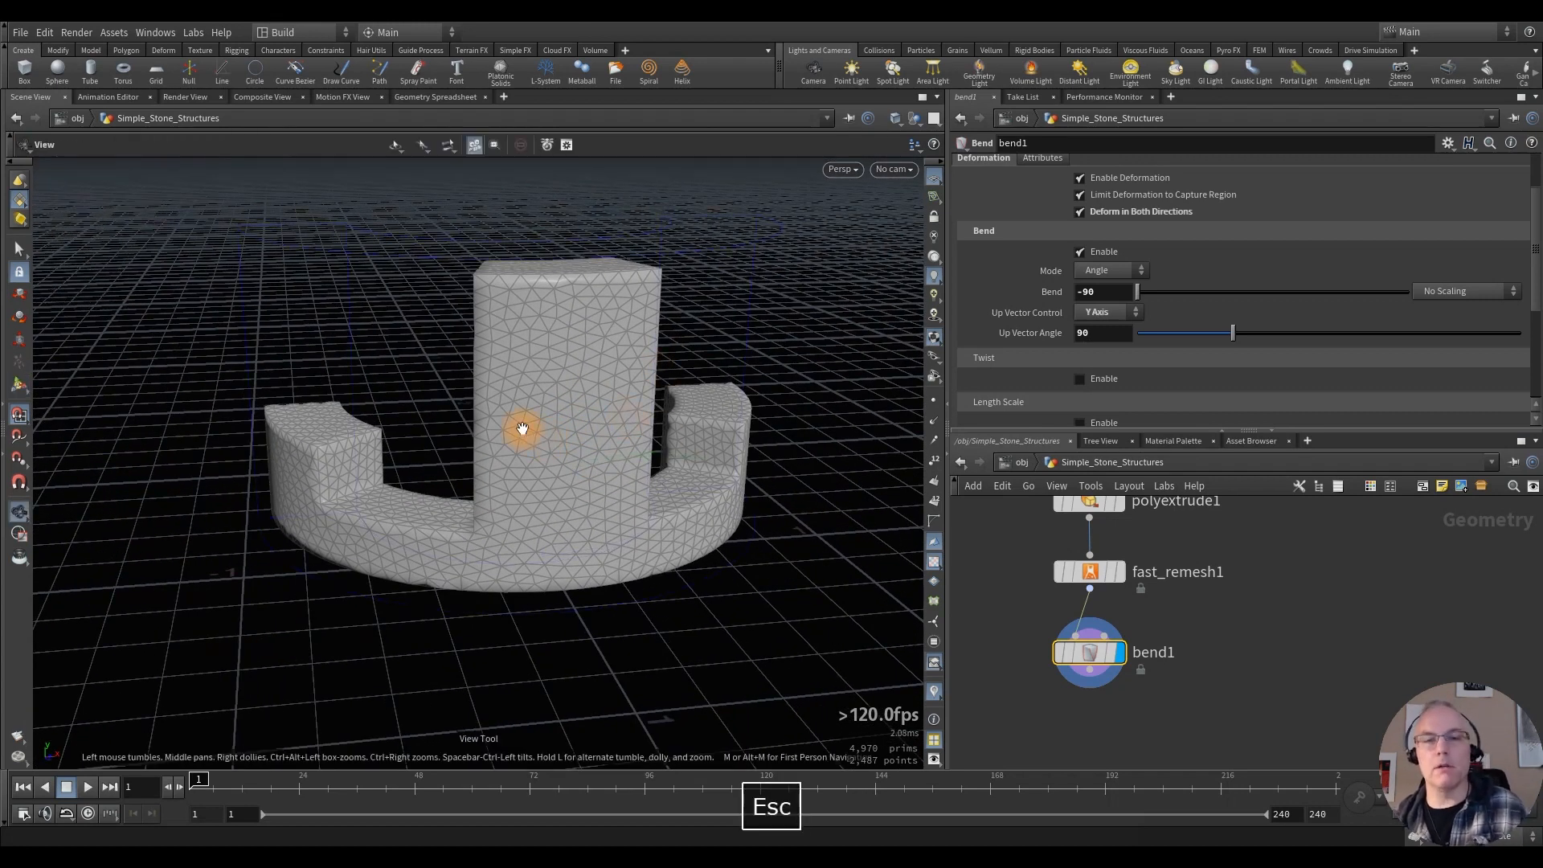
Step: Add a Scatter node branching off bend1 and display its points
{"action": "middle_click_drag", "start_coordinate": [1205, 715], "coordinate": [1150, 643]}
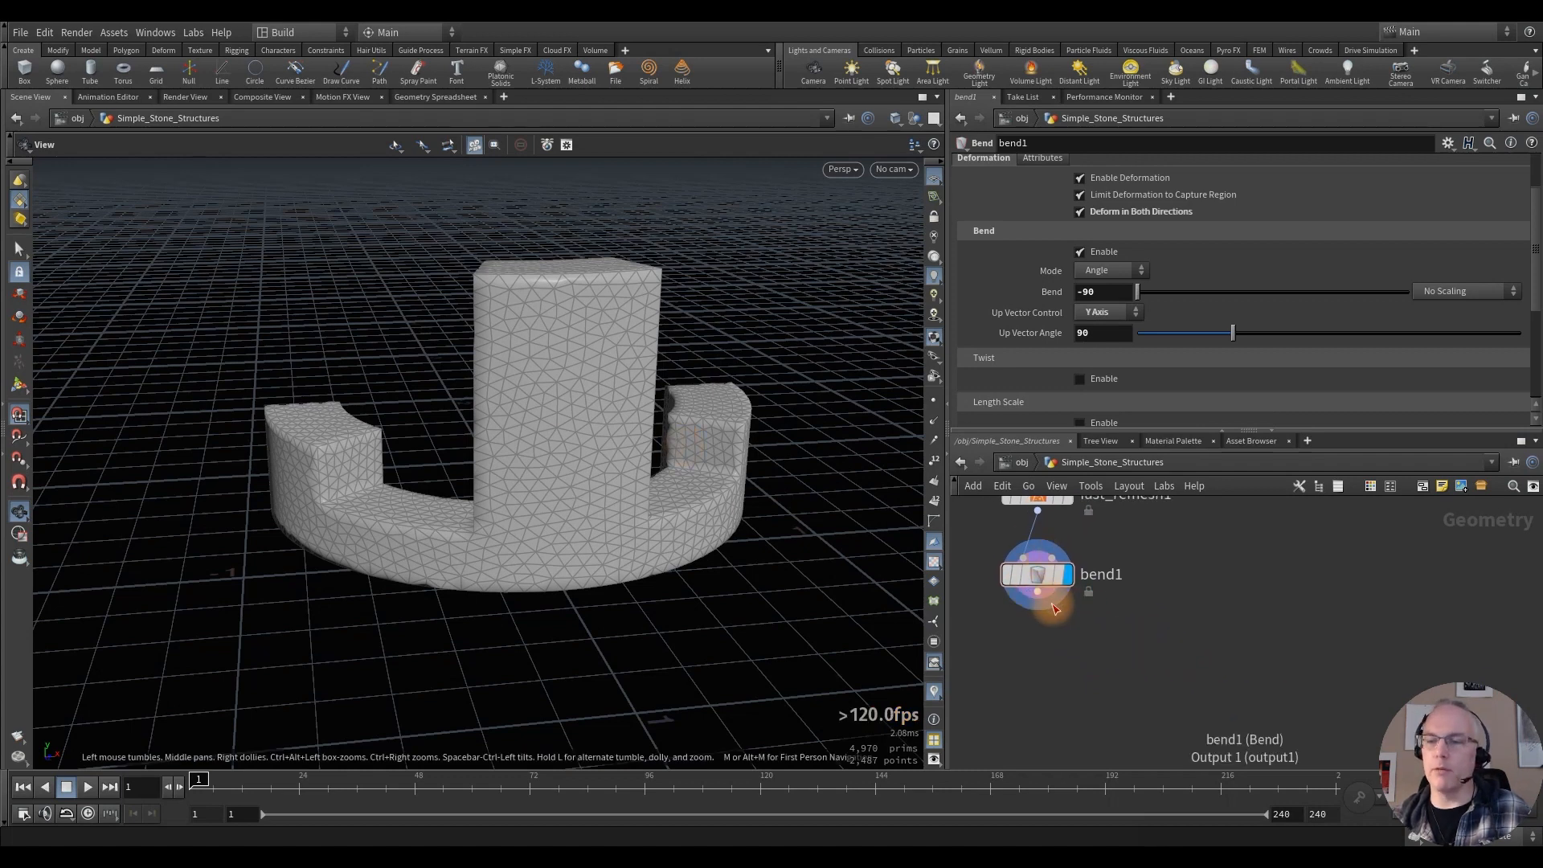
{"action": "left_click_drag", "start_coordinate": [1042, 600], "coordinate": [1165, 647]}
{"action": "key", "text": "Tab"}
{"action": "type", "text": "scatt"}
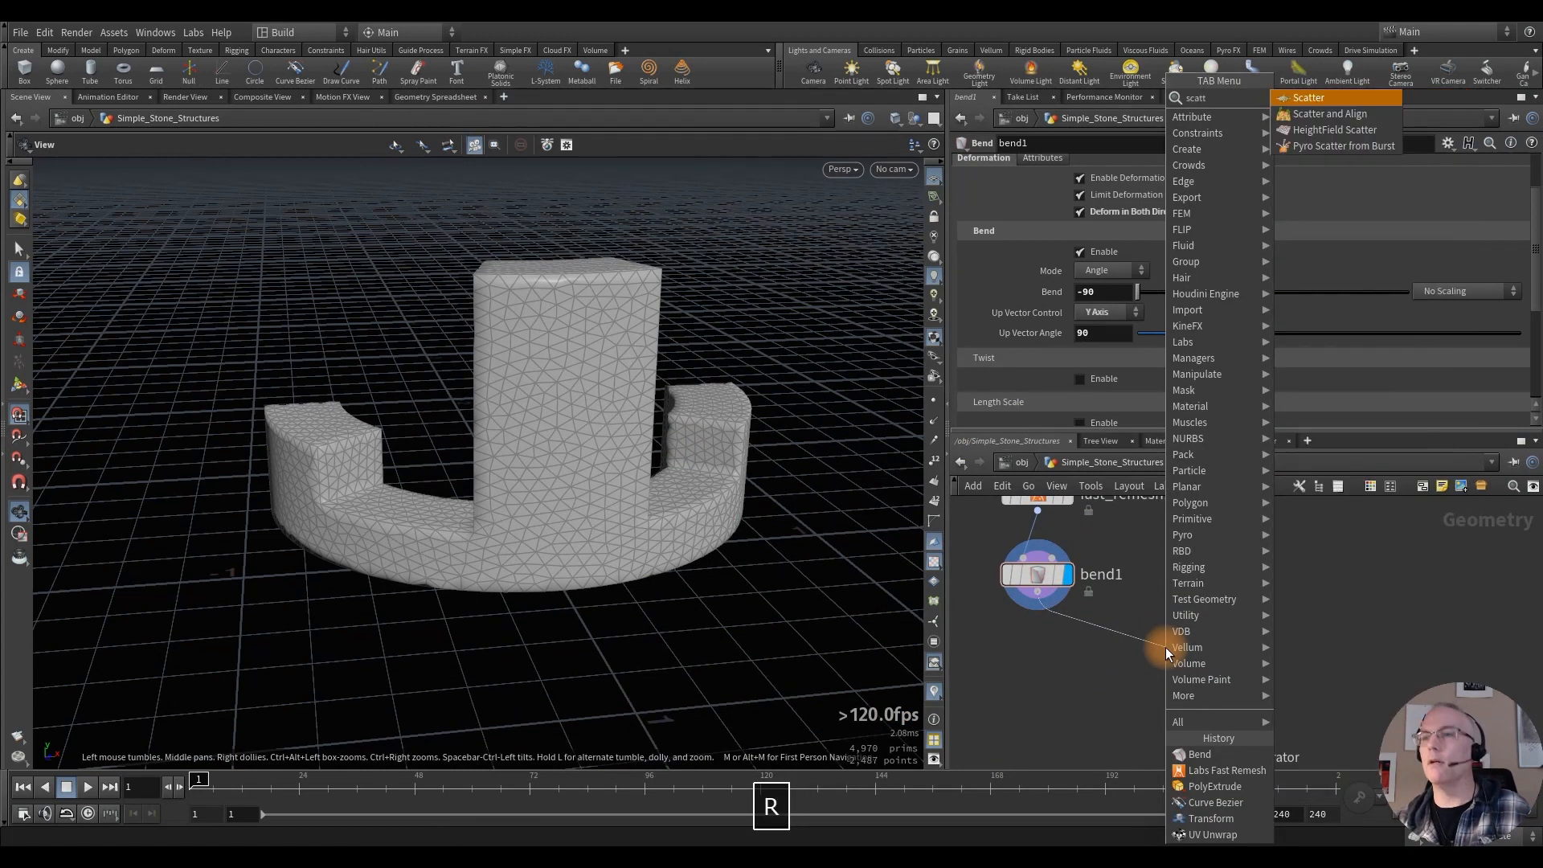
{"action": "key", "text": "Return"}
{"action": "left_click", "coordinate": [1164, 647]}
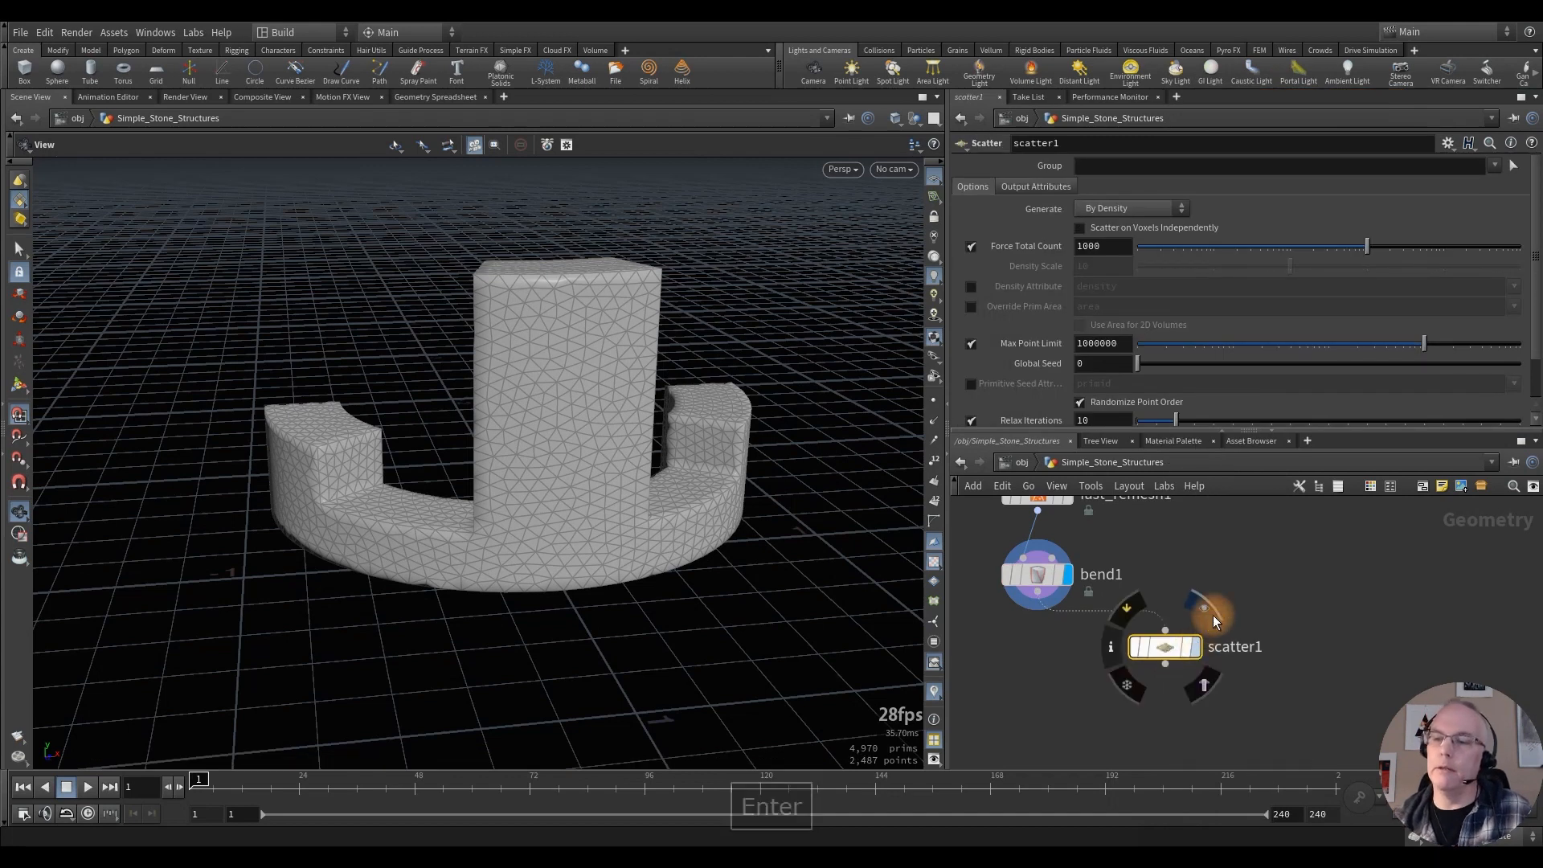
{"action": "left_click", "coordinate": [1208, 612]}
Step: Set the Scatter node's Force Total Count to 250
{"action": "left_click", "coordinate": [1161, 648]}
{"action": "double_click", "coordinate": [1112, 247]}
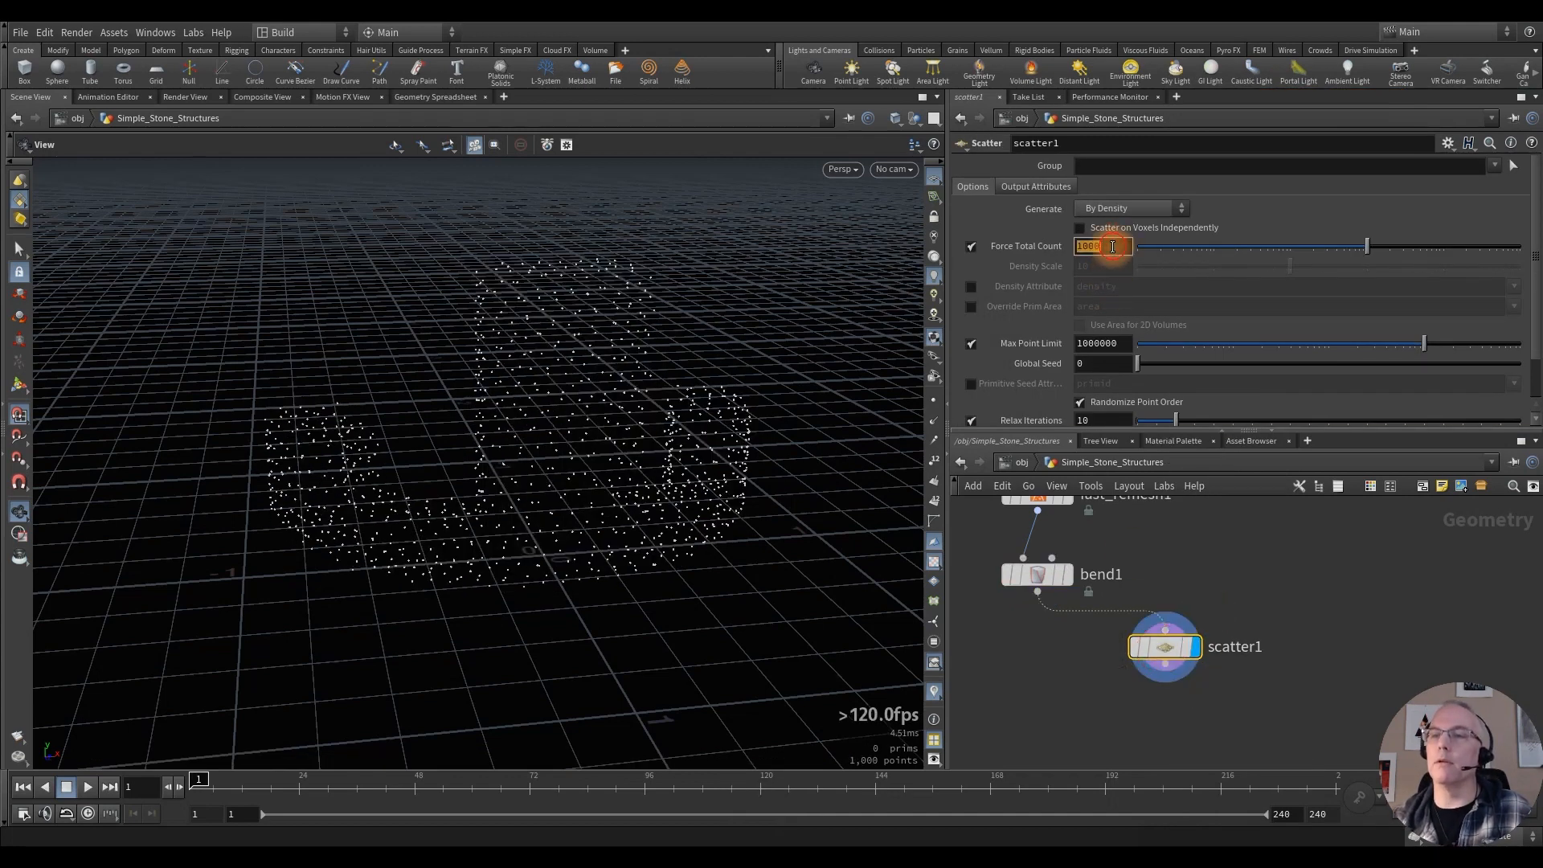
{"action": "type", "text": "250"}
{"action": "key", "text": "Return"}
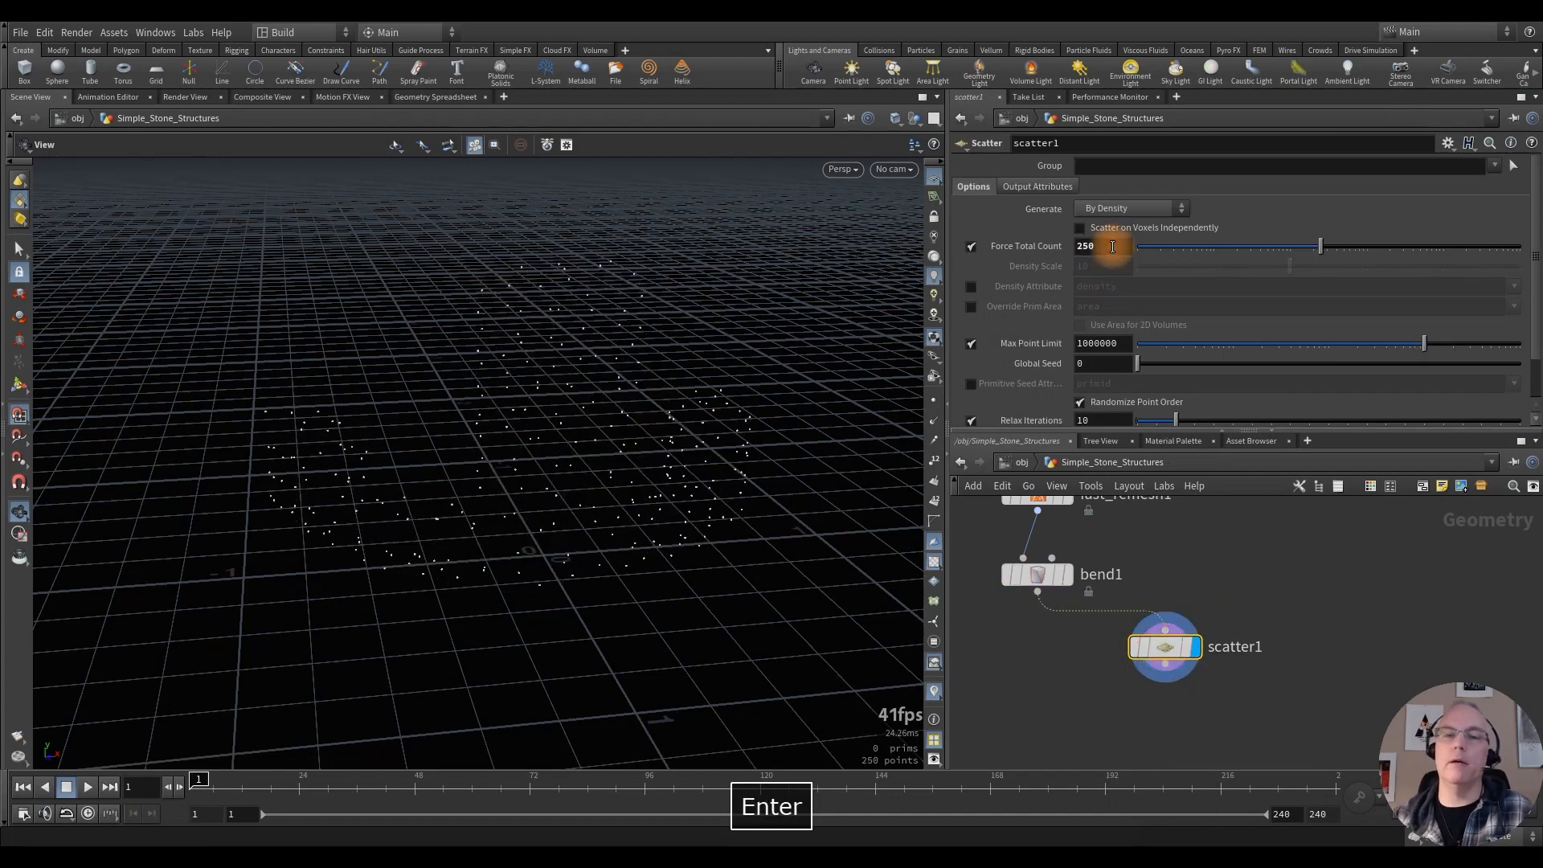
Step: Add a Voronoi Fracture node below bend1, feed it bend1 as geometry and scatter1 as the cell points, and display it
{"action": "left_click_drag", "start_coordinate": [1038, 606], "coordinate": [1034, 660]}
{"action": "key", "text": "Tab"}
{"action": "type", "text": "frac"}
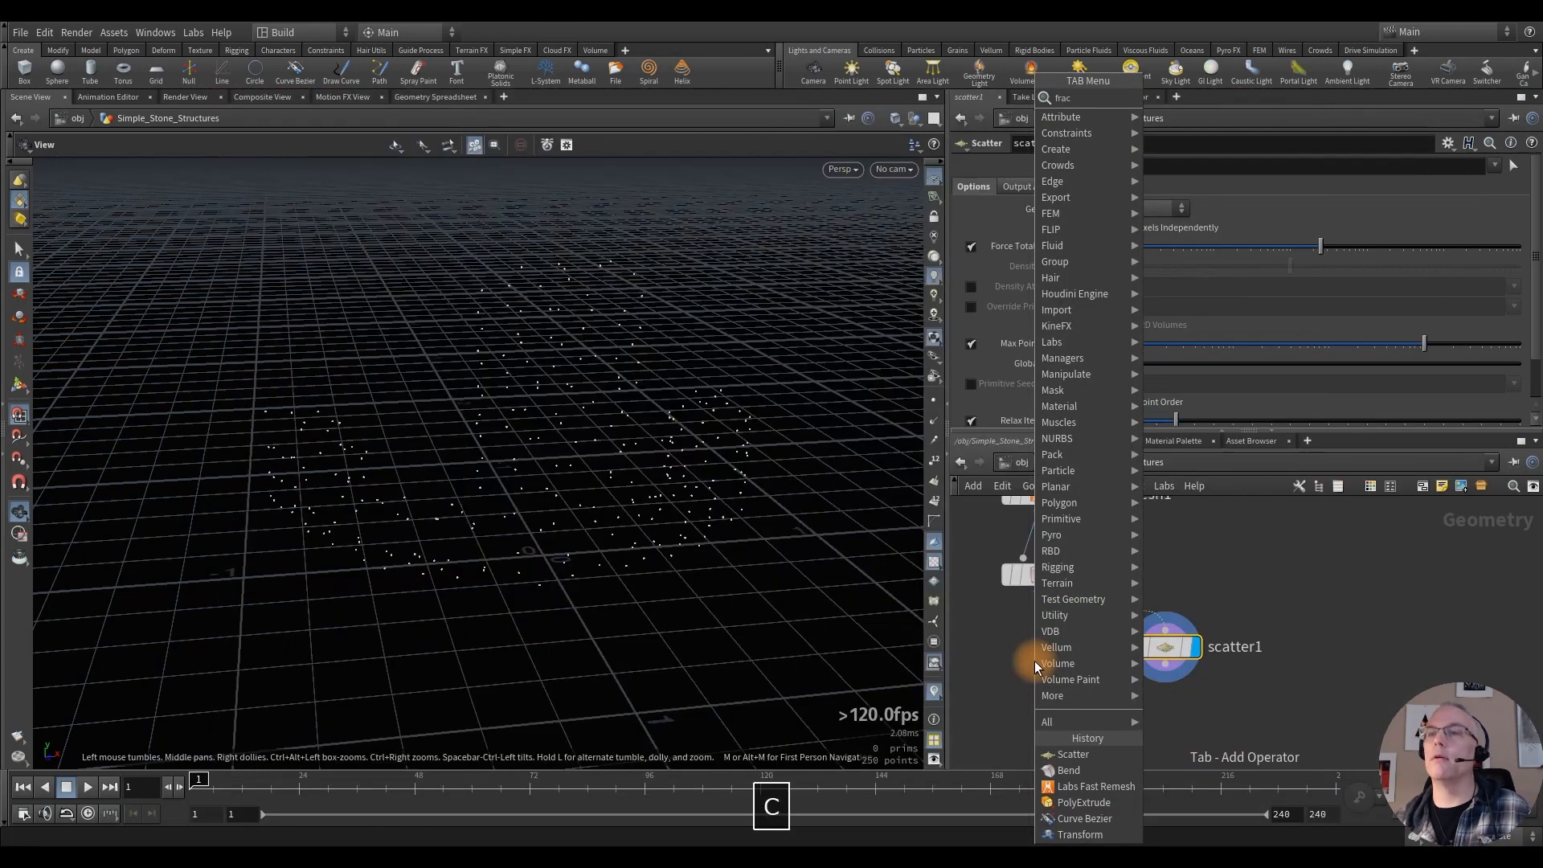
{"action": "type", "text": "tur"}
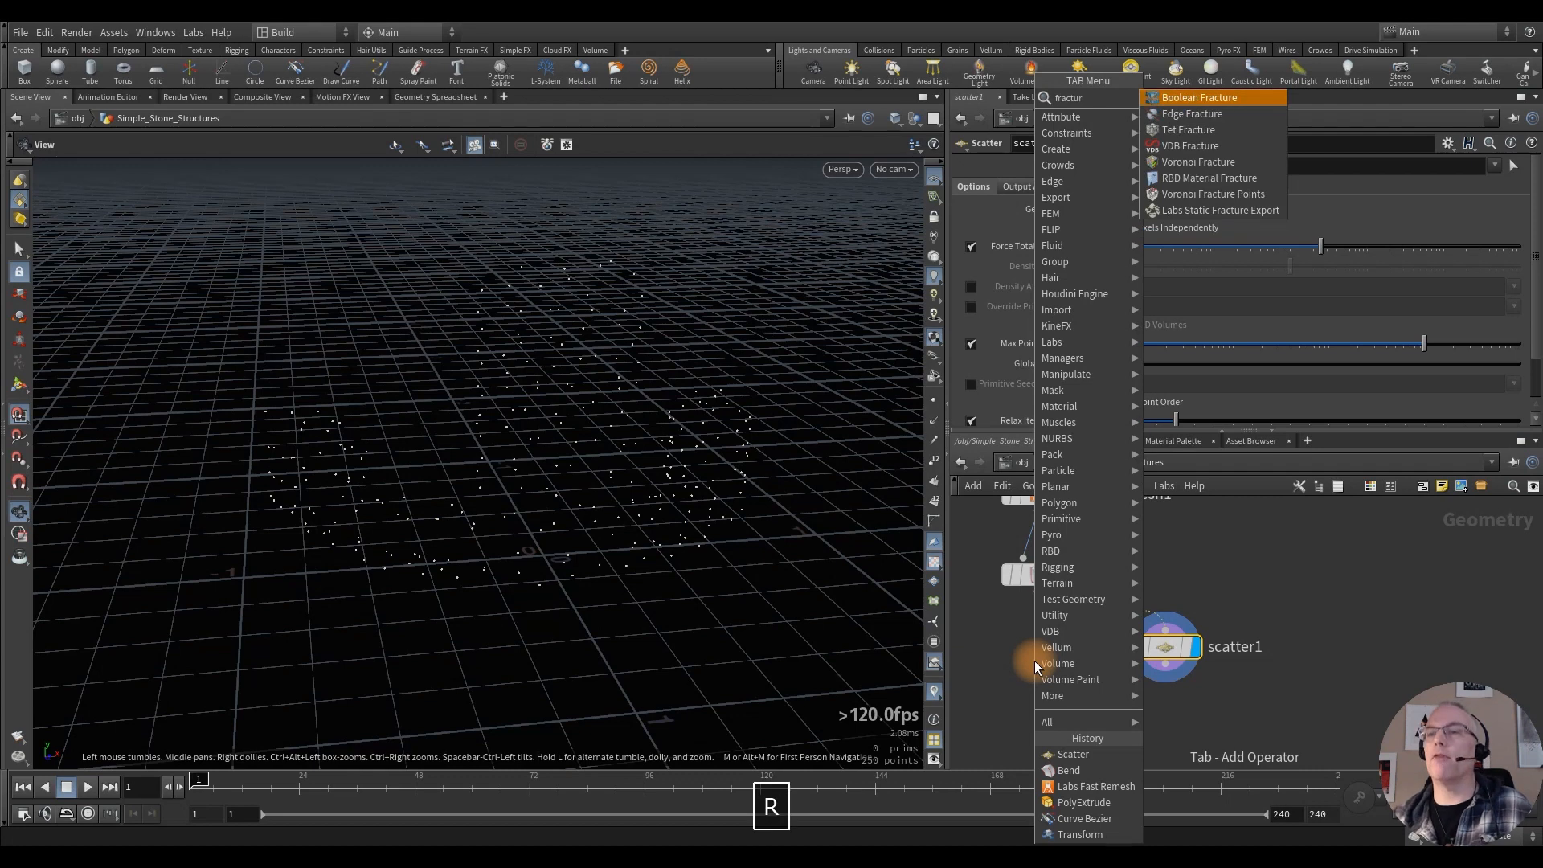
{"action": "left_click", "coordinate": [1198, 161]}
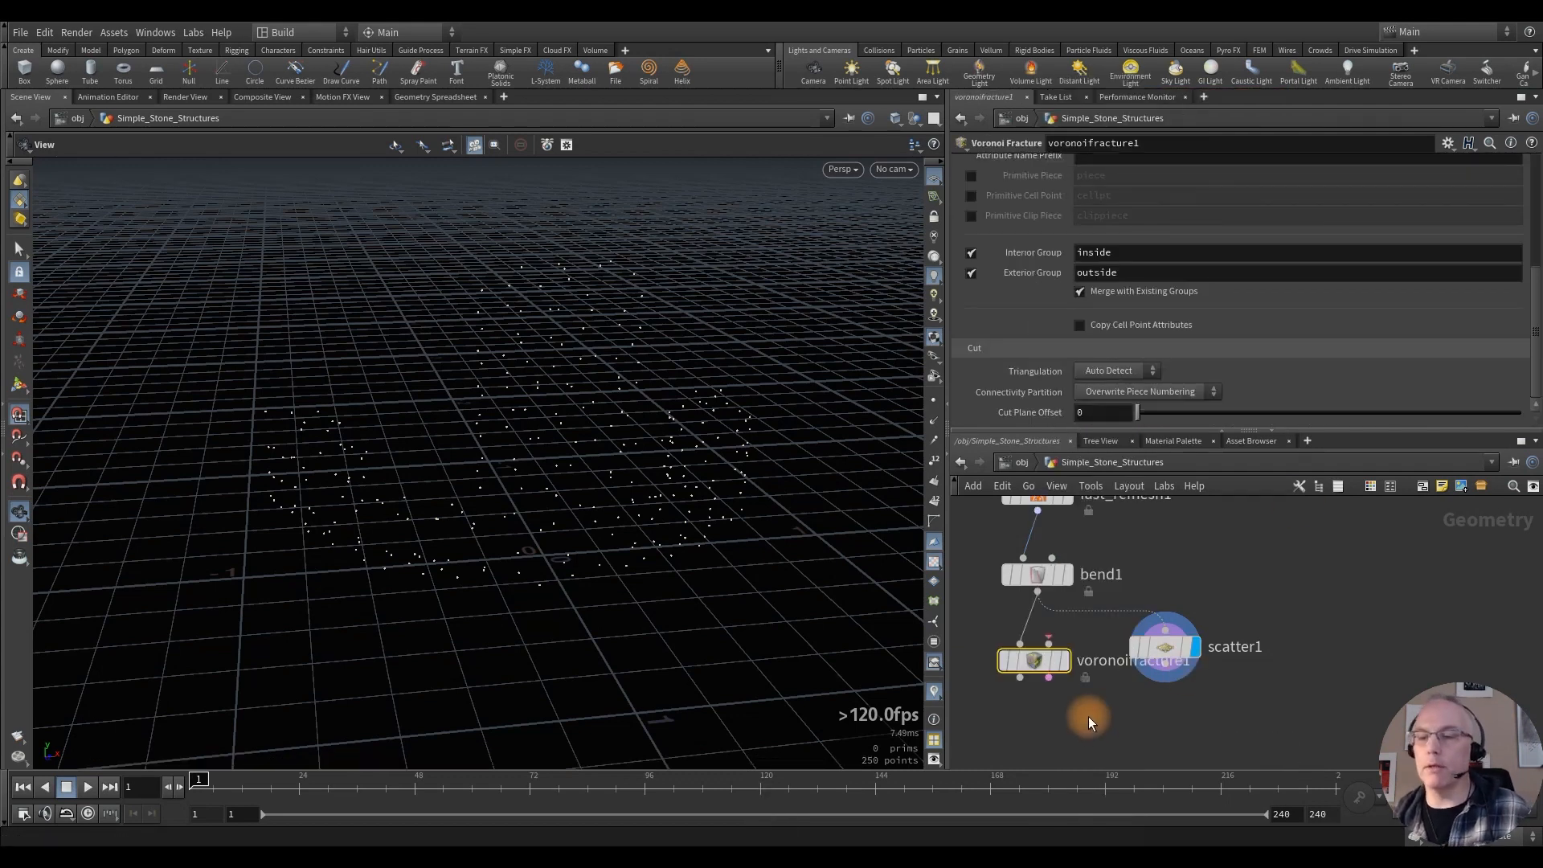
{"action": "left_click", "coordinate": [1053, 711]}
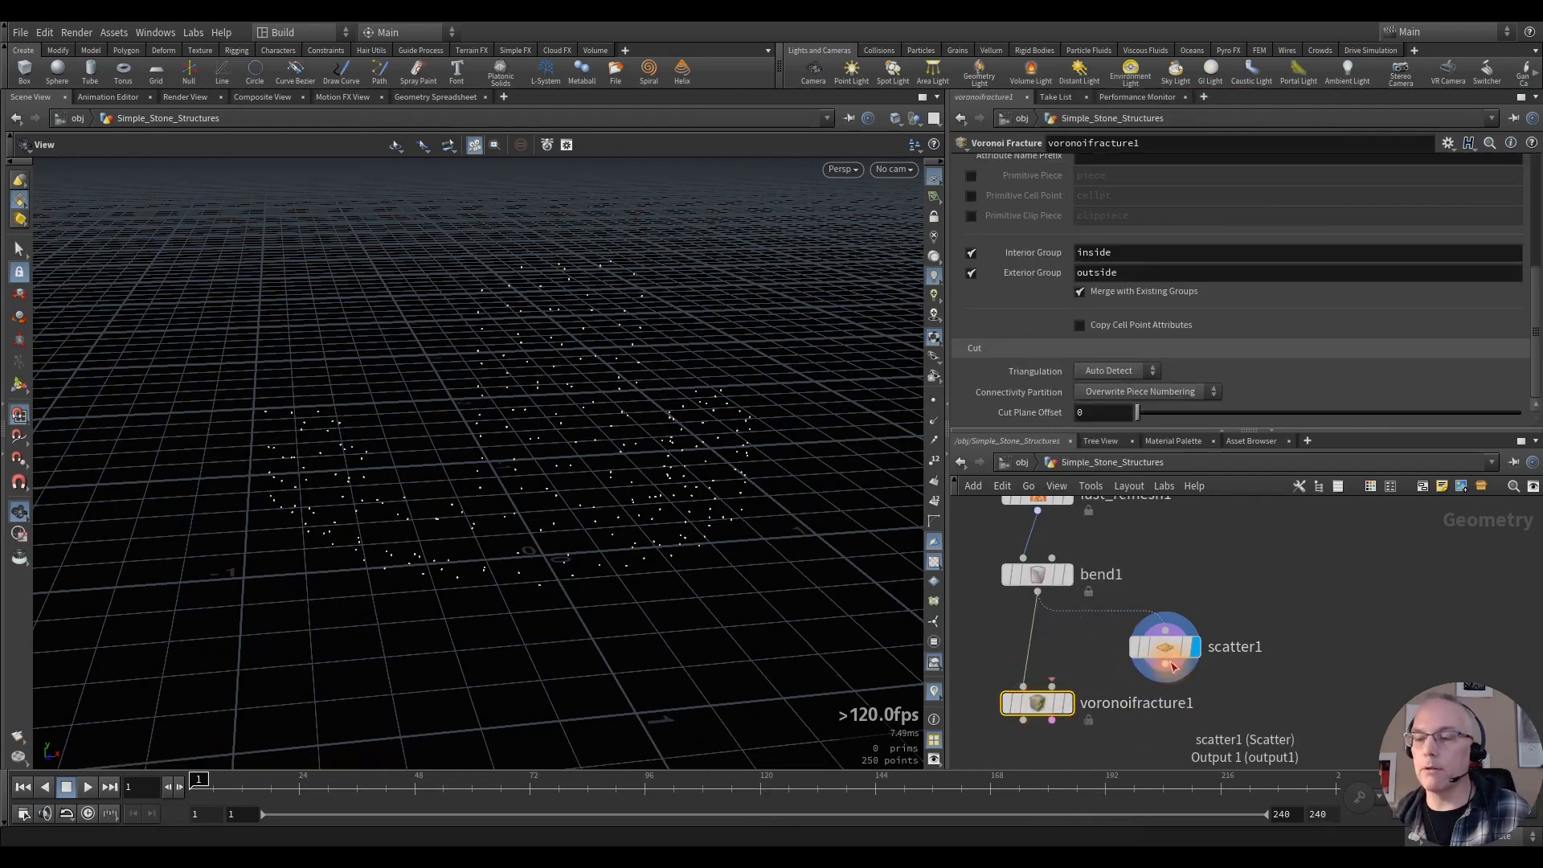
{"action": "left_click_drag", "start_coordinate": [1165, 665], "coordinate": [1036, 704]}
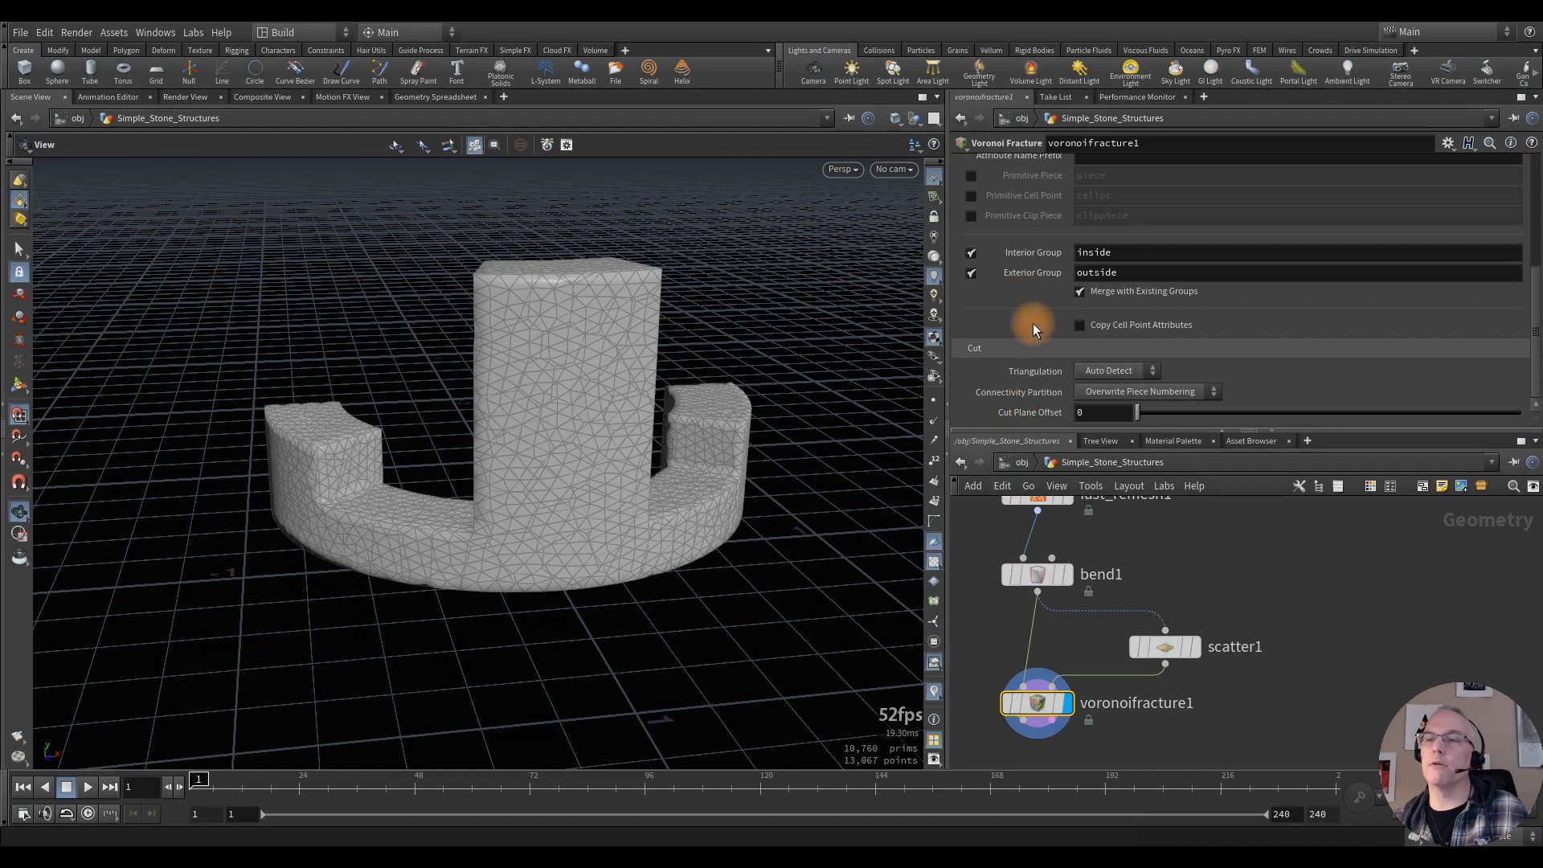
Step: Enable the Primitive Piece output attribute, named piece, on the Voronoi Fracture node
{"action": "scroll", "coordinate": [1033, 323], "scroll_direction": "up", "scroll_amount": 4}
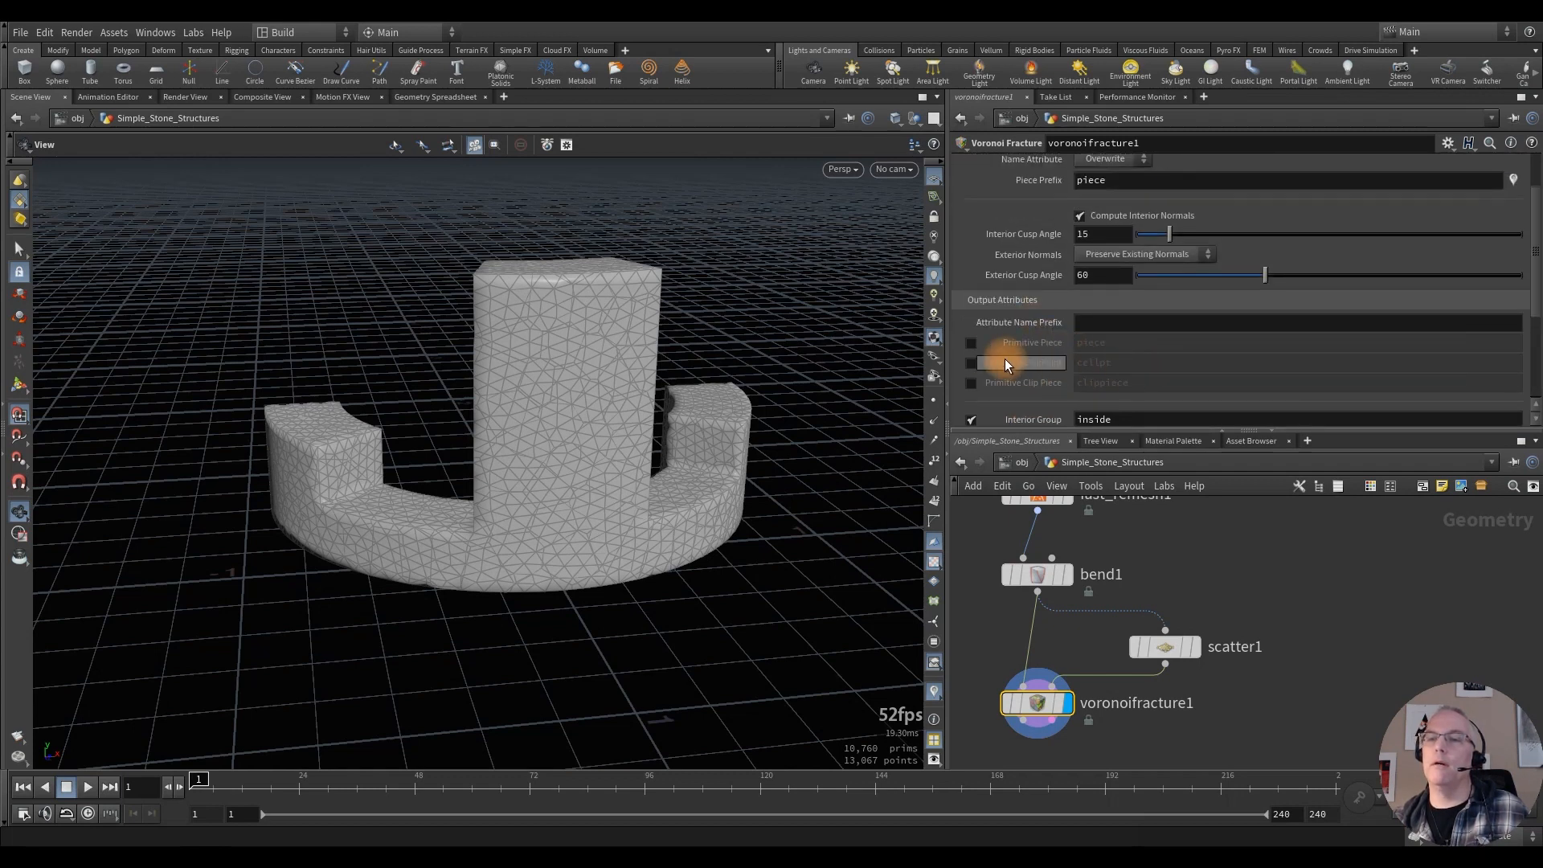
{"action": "left_click", "coordinate": [971, 344]}
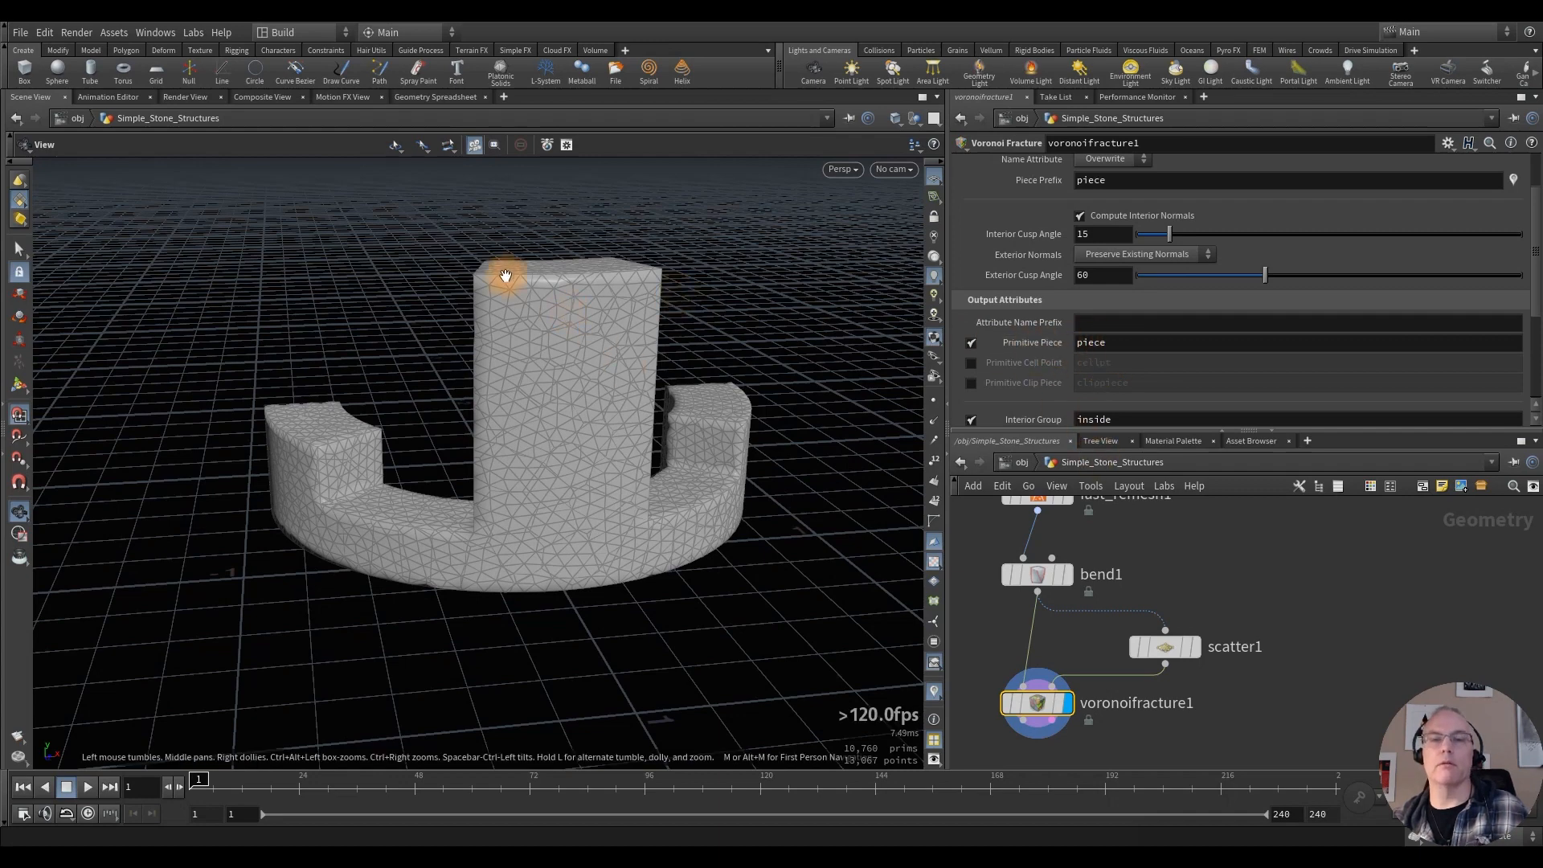
Step: Examine the fractured structure from several angles and review its node network
{"action": "left_click_drag", "start_coordinate": [532, 304], "coordinate": [582, 320], "text": "alt"}
{"action": "right_click_drag", "start_coordinate": [586, 327], "coordinate": [403, 403], "text": "alt"}
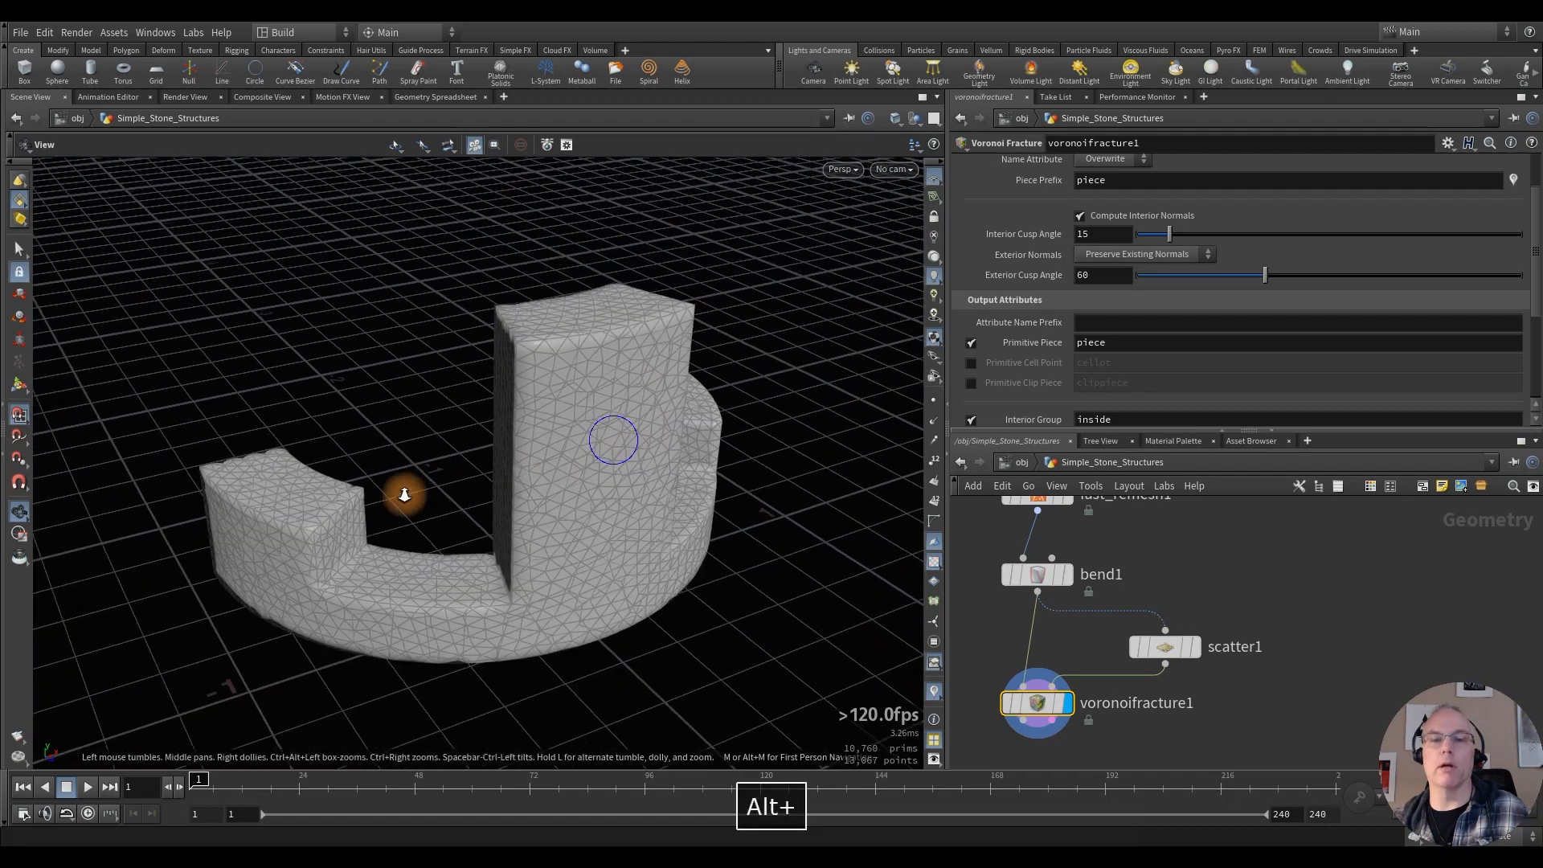
{"action": "left_click_drag", "start_coordinate": [618, 494], "coordinate": [537, 430], "text": "alt"}
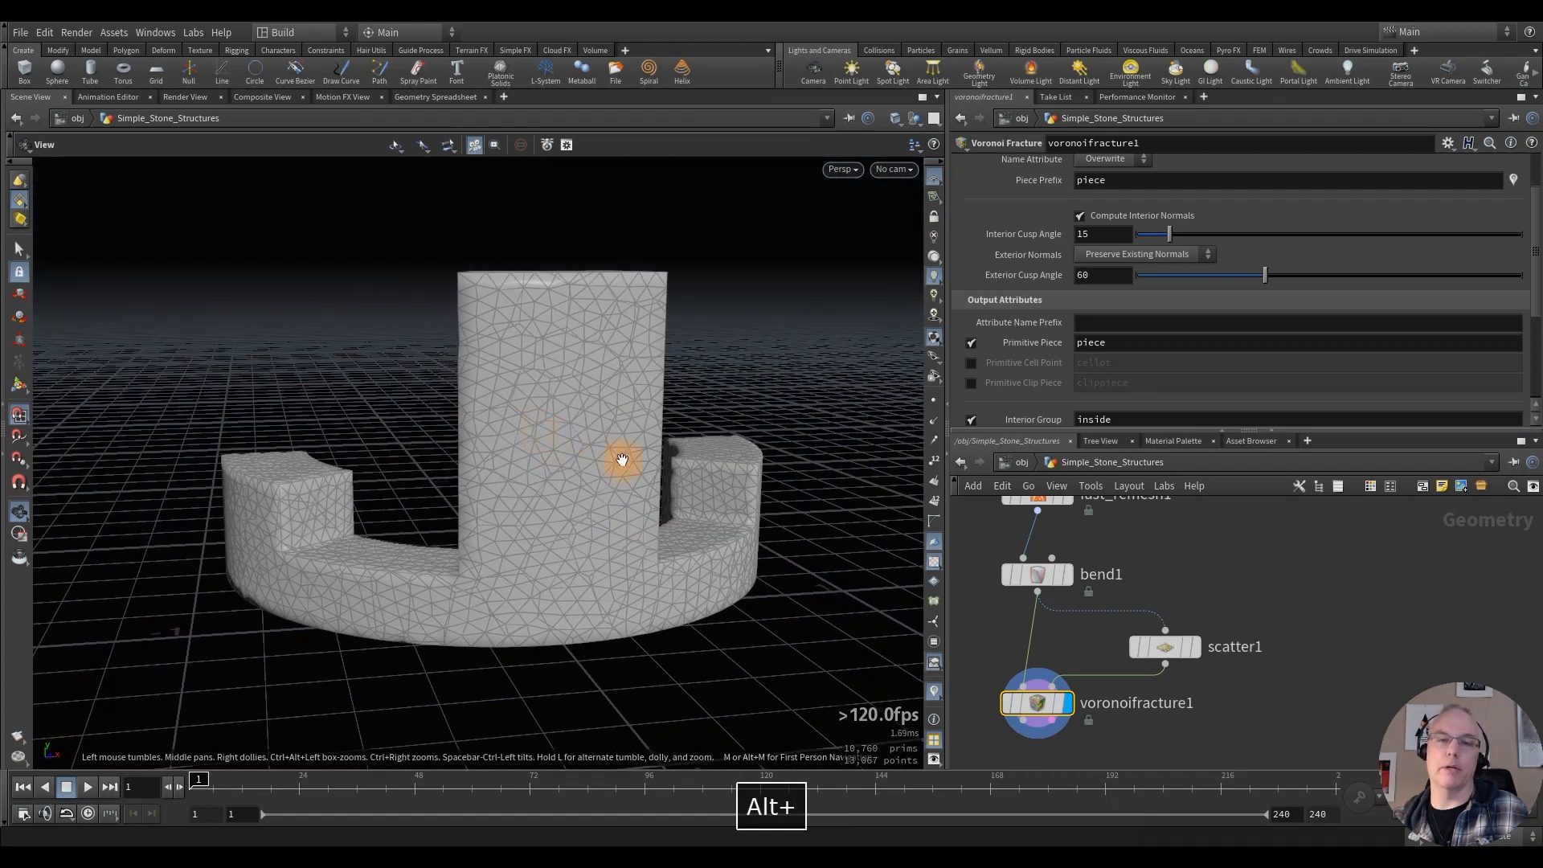
{"action": "left_click_drag", "start_coordinate": [622, 460], "coordinate": [885, 551], "text": "alt"}
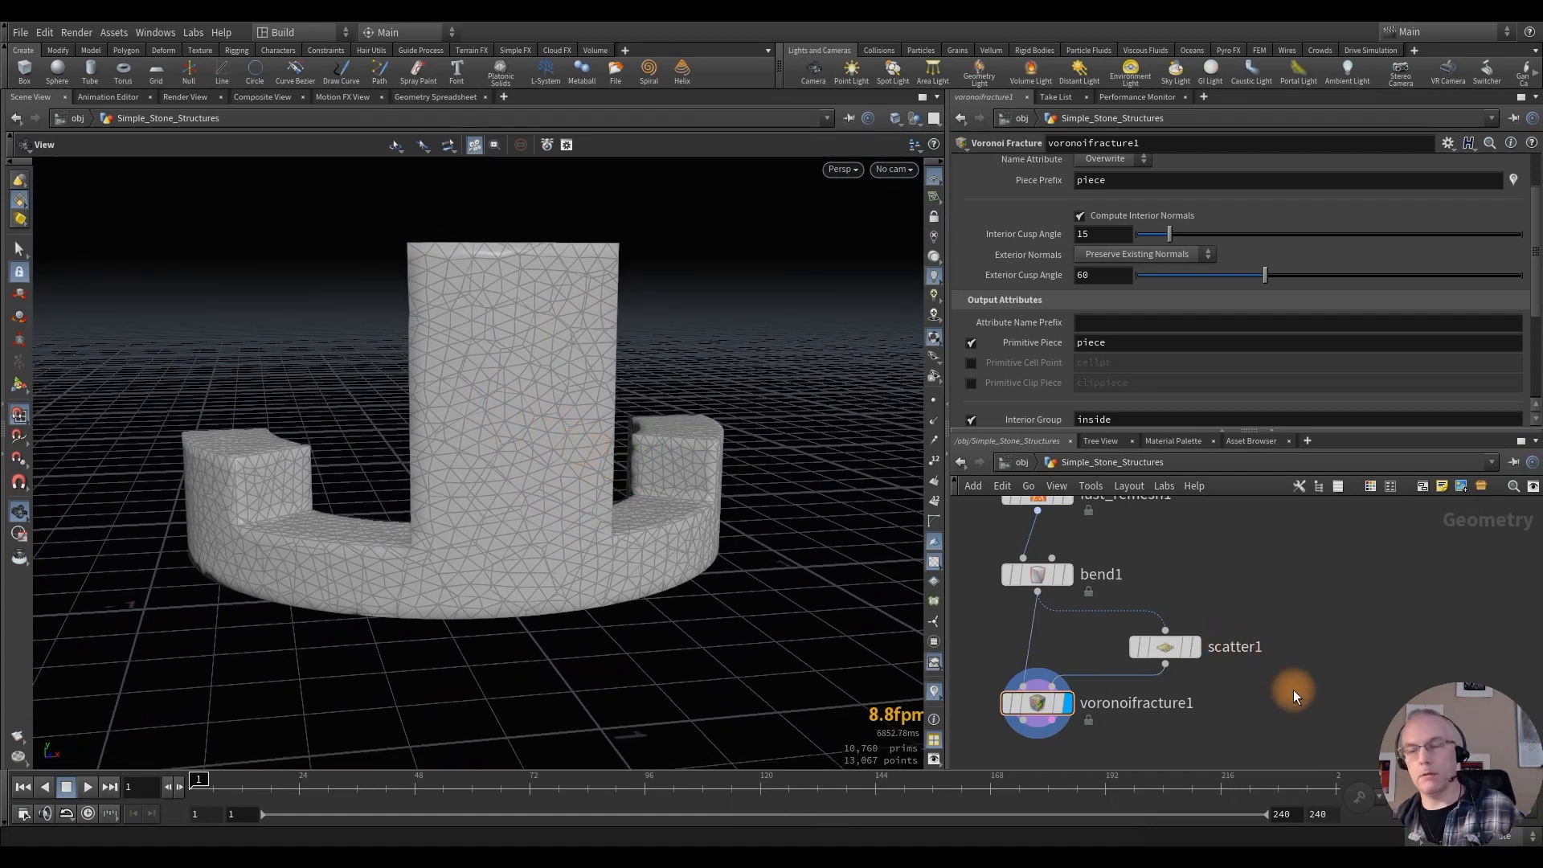
{"action": "scroll", "coordinate": [1293, 689], "scroll_direction": "down", "scroll_amount": 5}
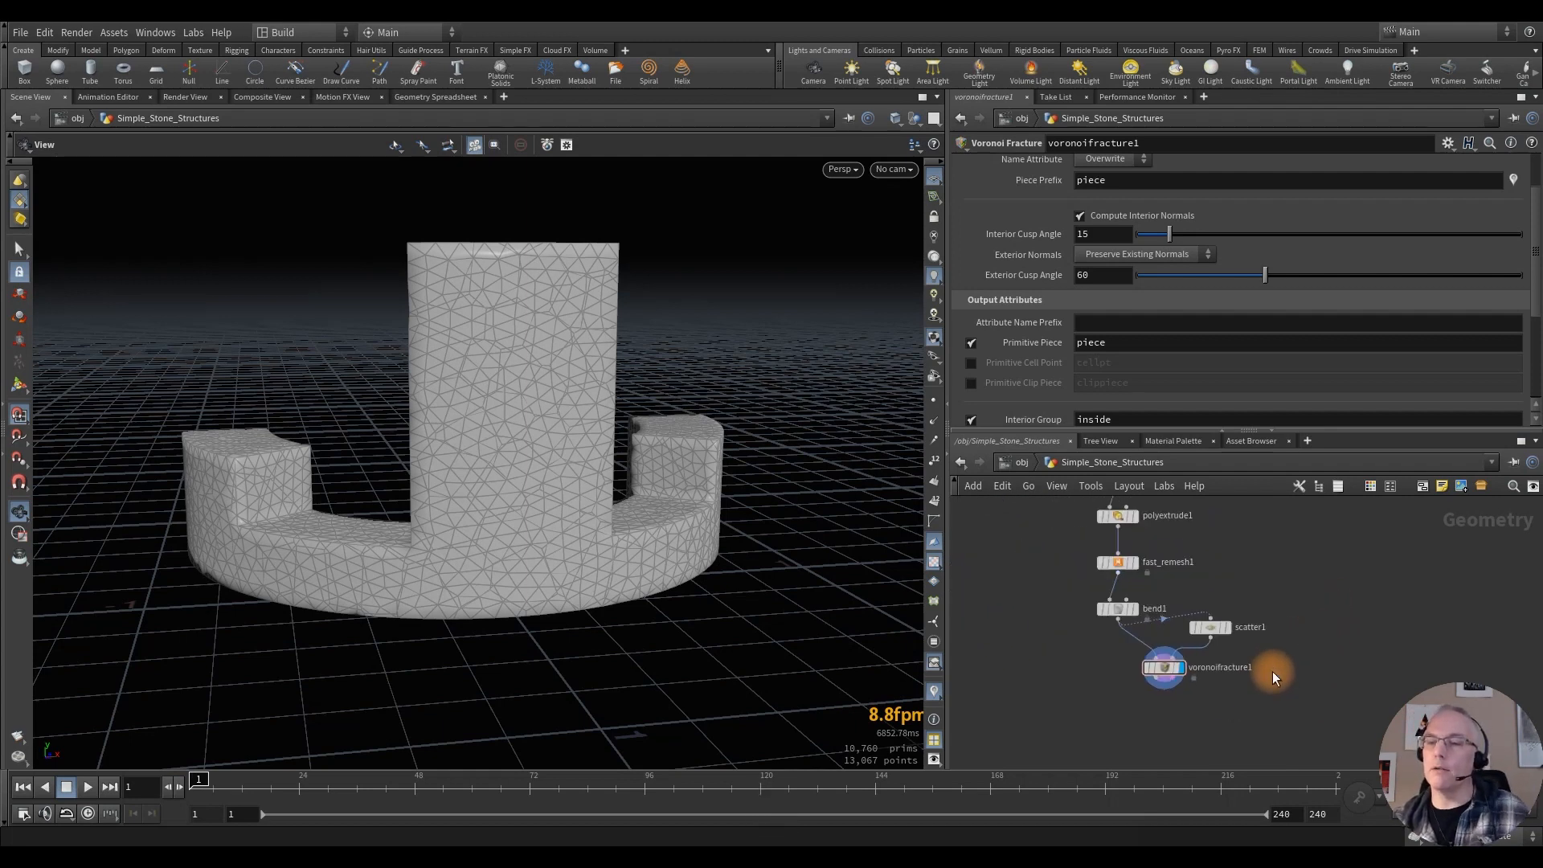
{"action": "key", "text": "h"}
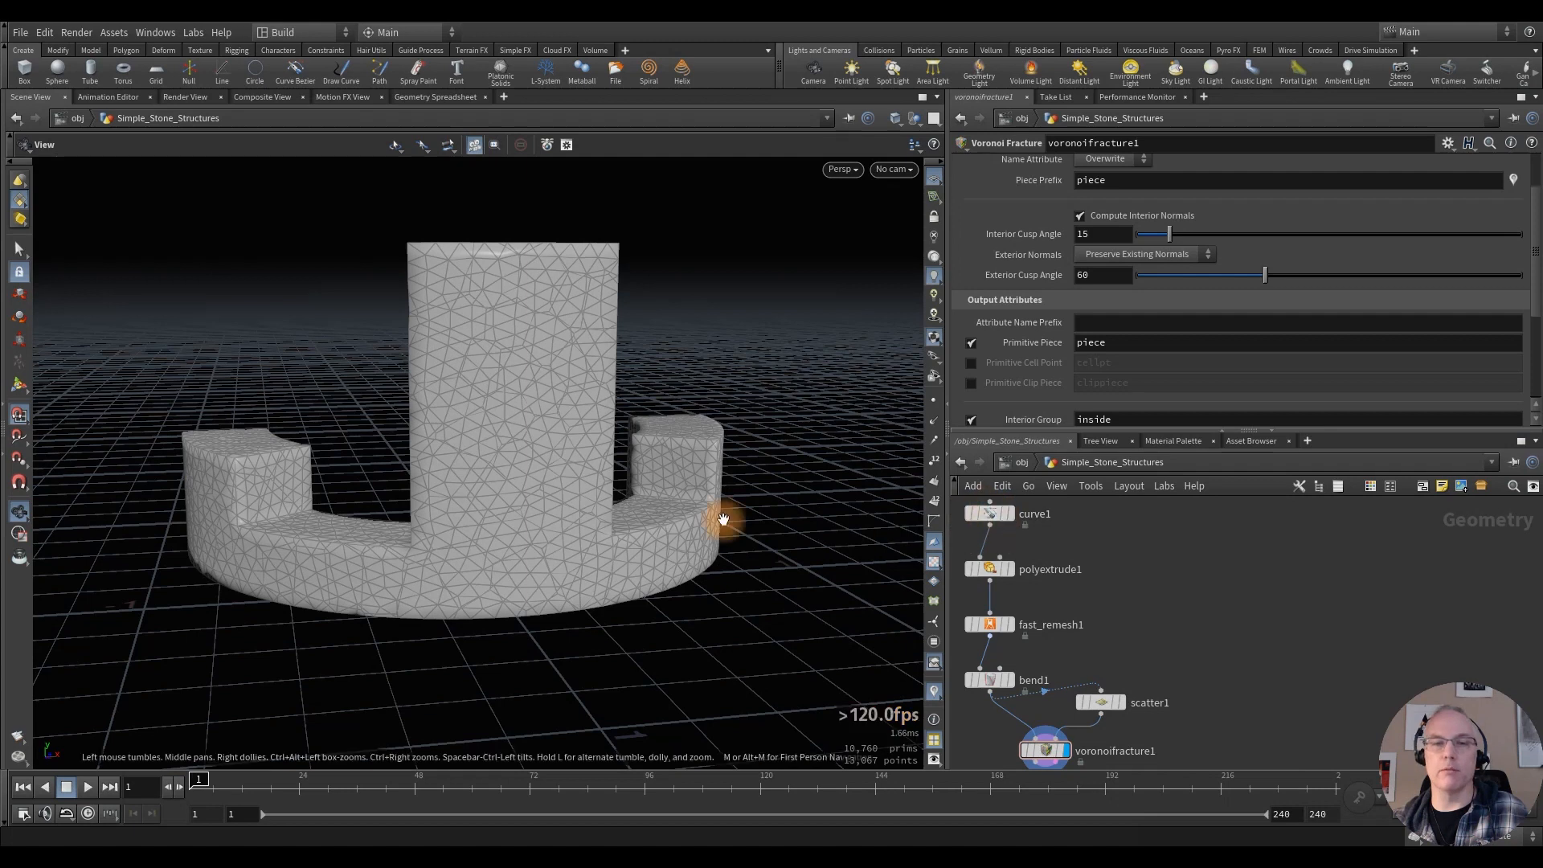
{"action": "middle_click_drag", "start_coordinate": [1175, 661], "coordinate": [1222, 609]}
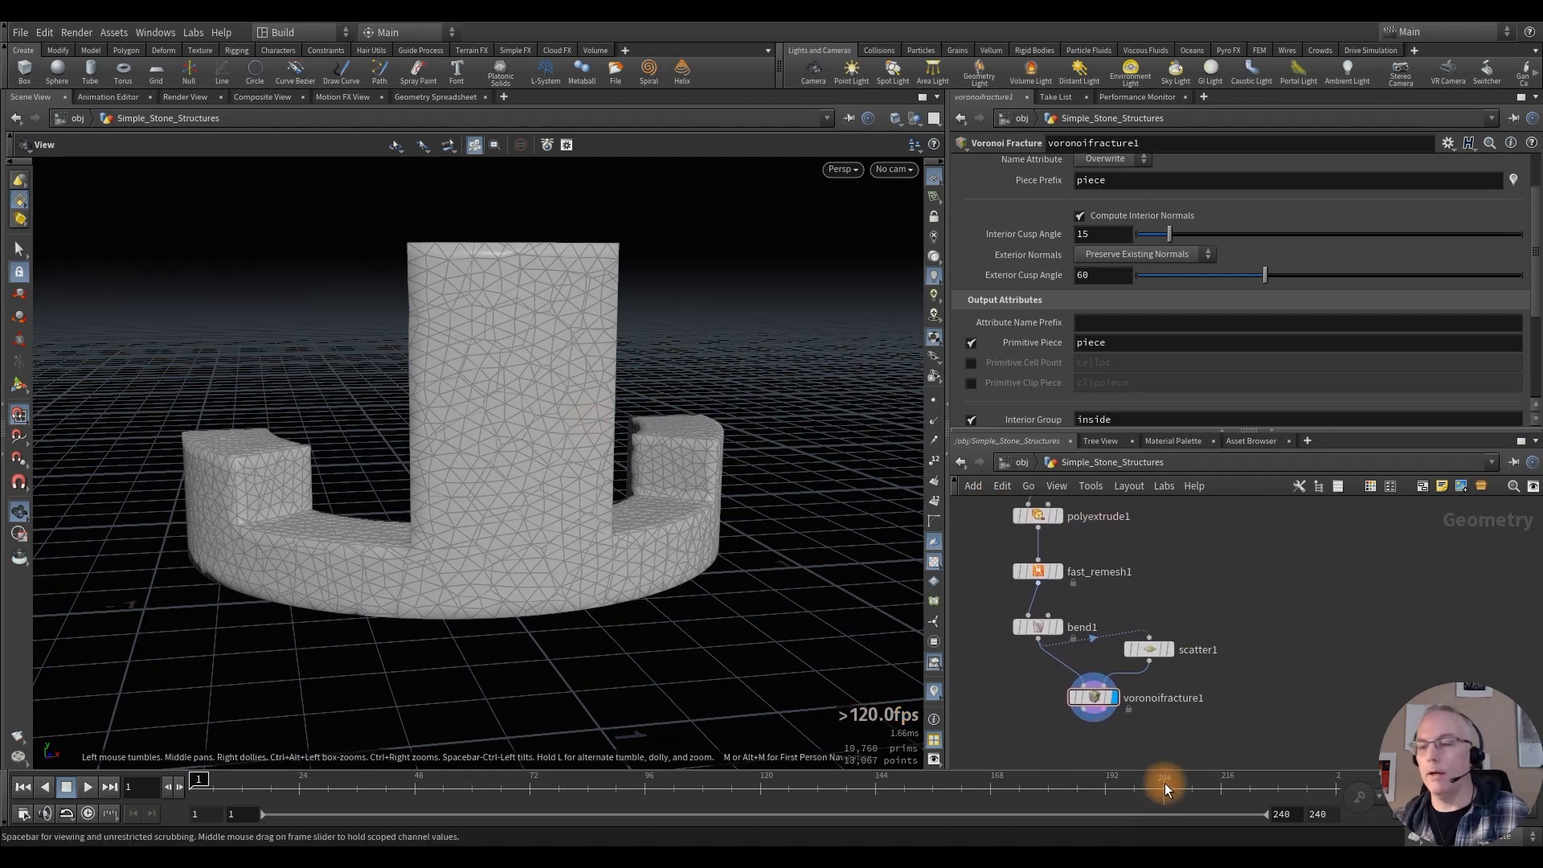
Step: Add a For-Each Named Primitive block below voronoifracture1 and wire the fractured geometry into foreach_begin1
{"action": "middle_click_drag", "start_coordinate": [1064, 731], "coordinate": [1074, 631]}
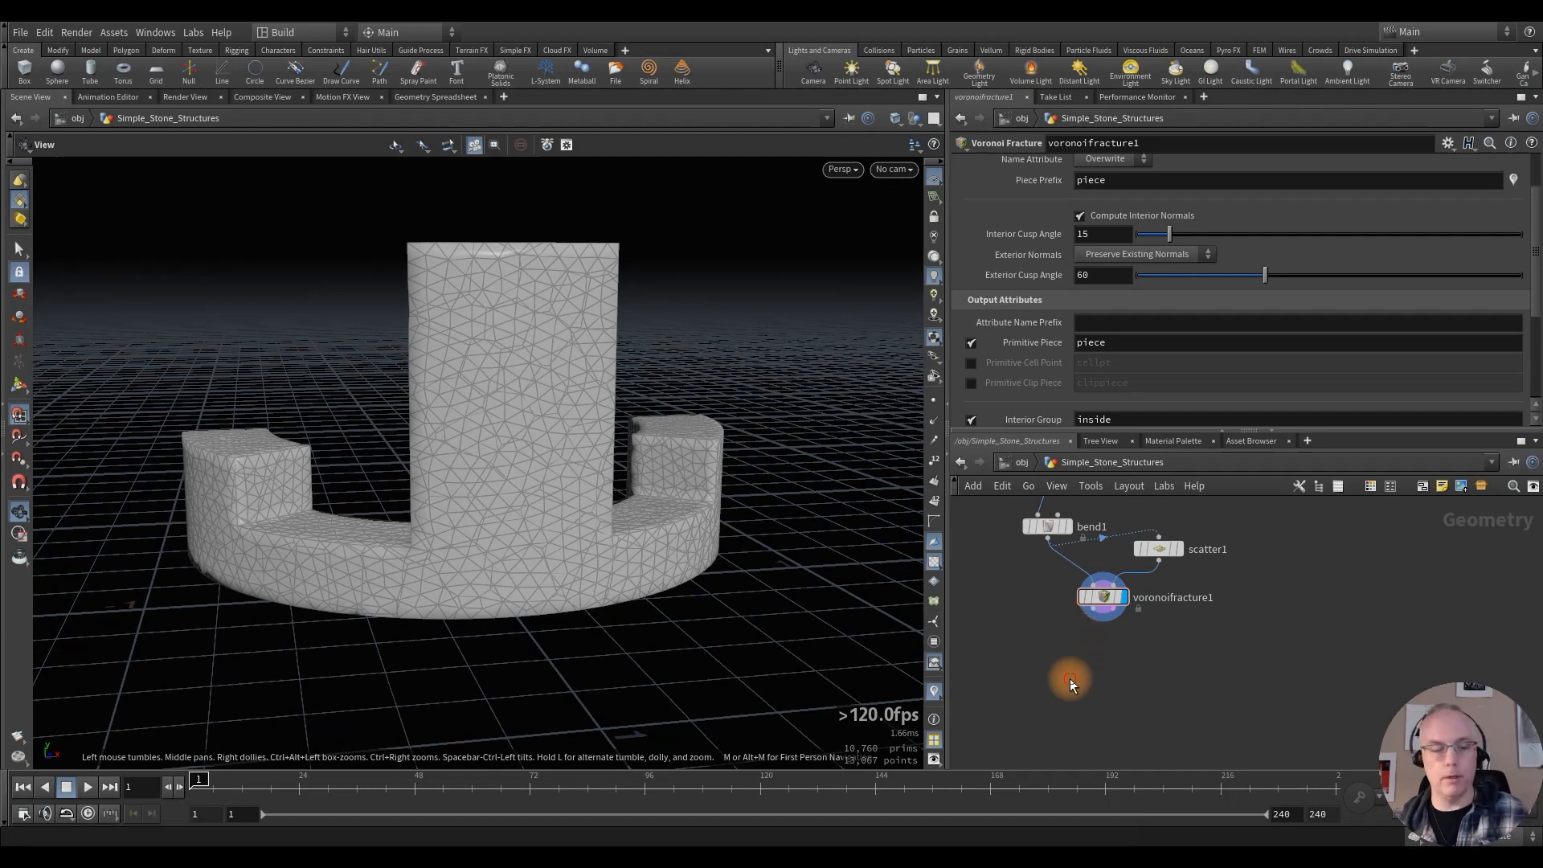
{"action": "key", "text": "Tab"}
{"action": "type", "text": "for"}
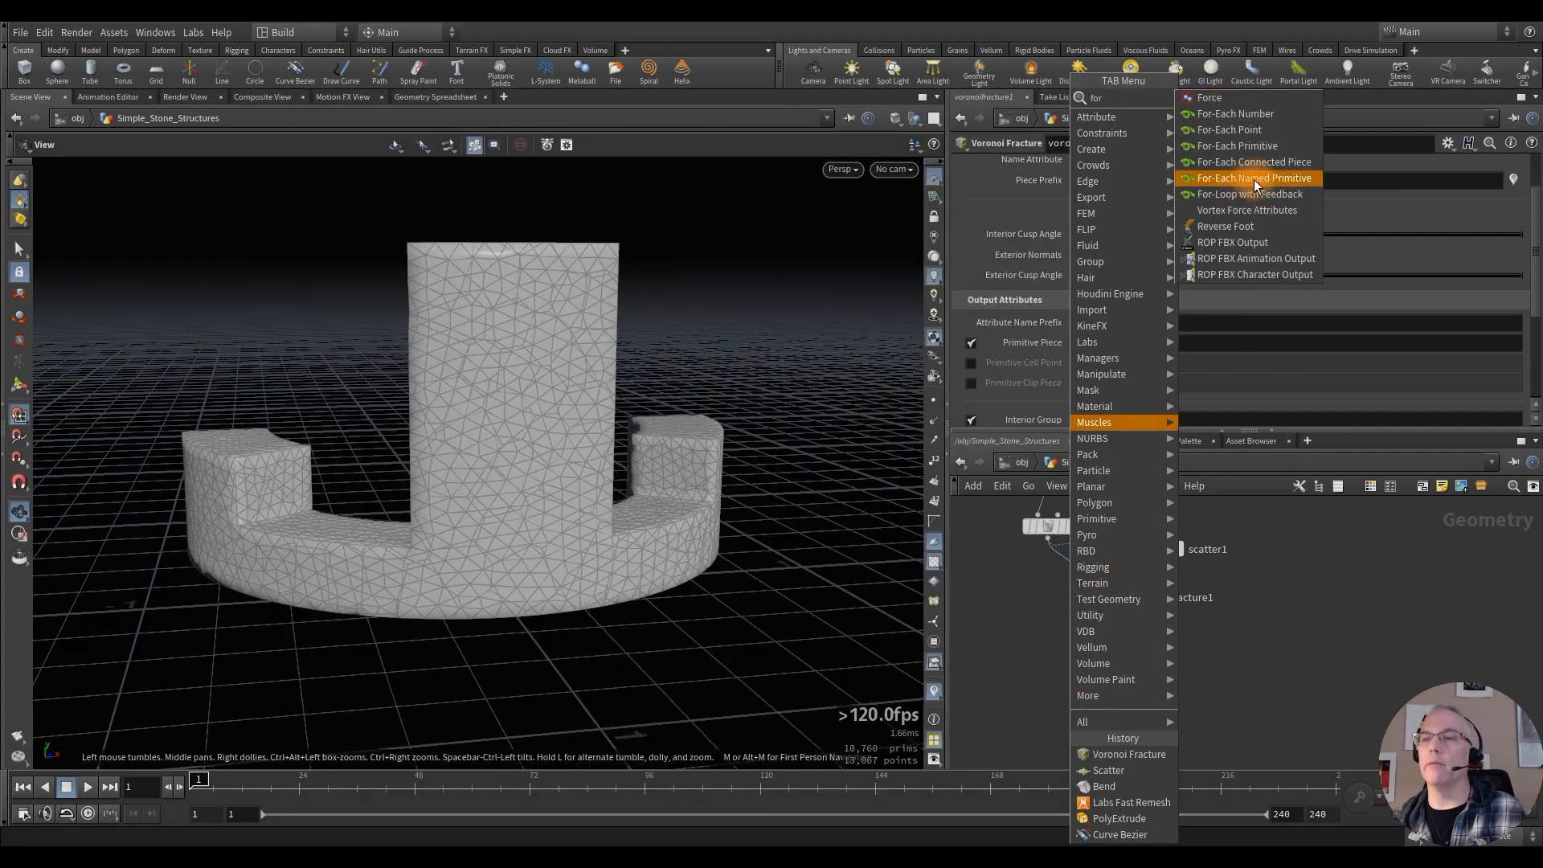
{"action": "left_click", "coordinate": [1260, 178]}
{"action": "left_click", "coordinate": [1105, 683]}
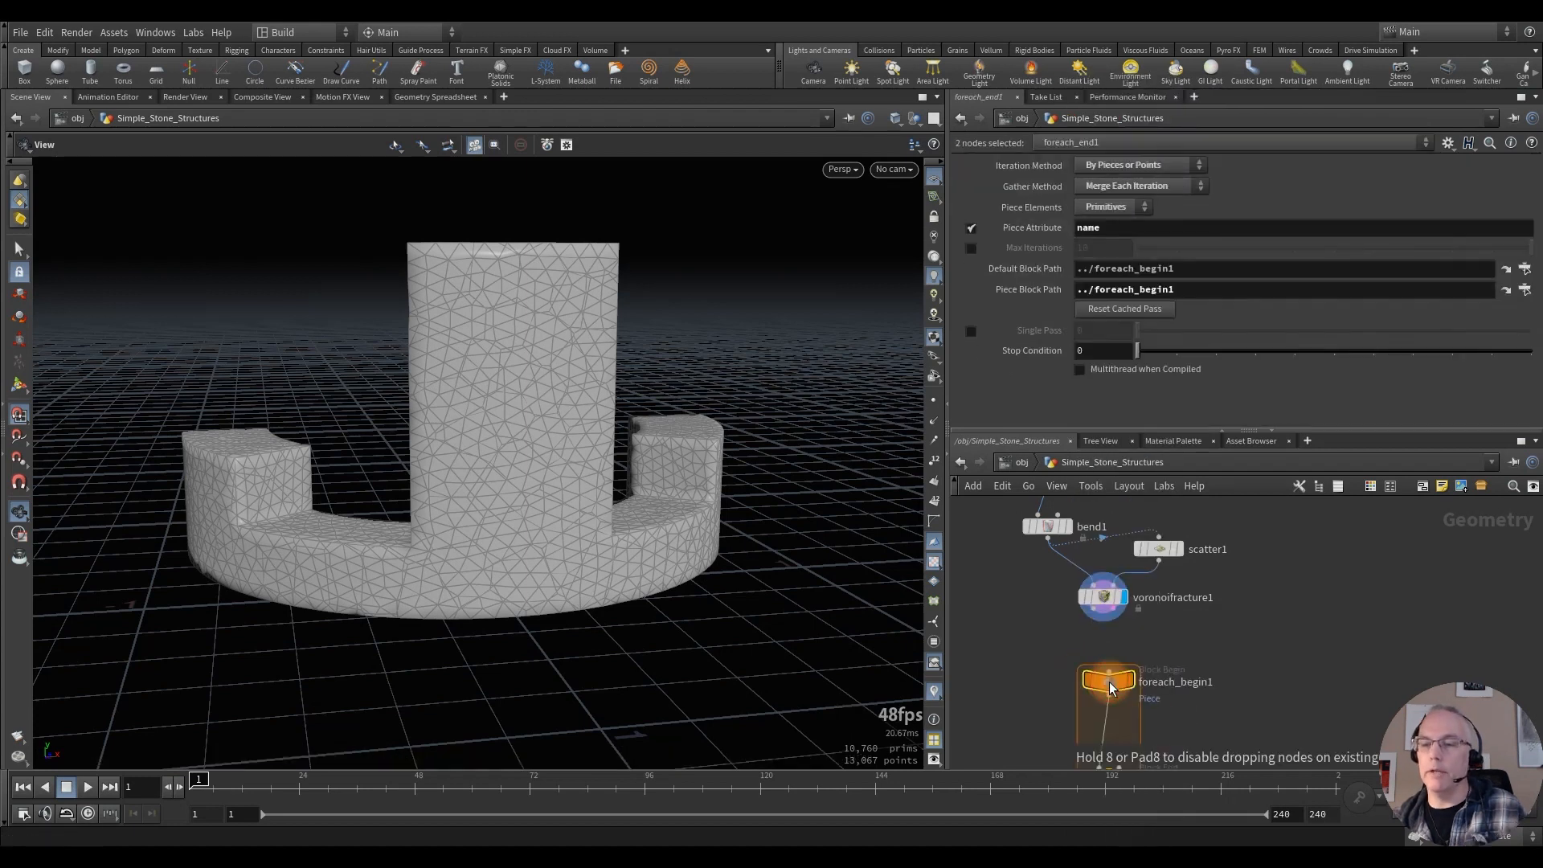
{"action": "left_click_drag", "start_coordinate": [1091, 613], "coordinate": [1108, 672]}
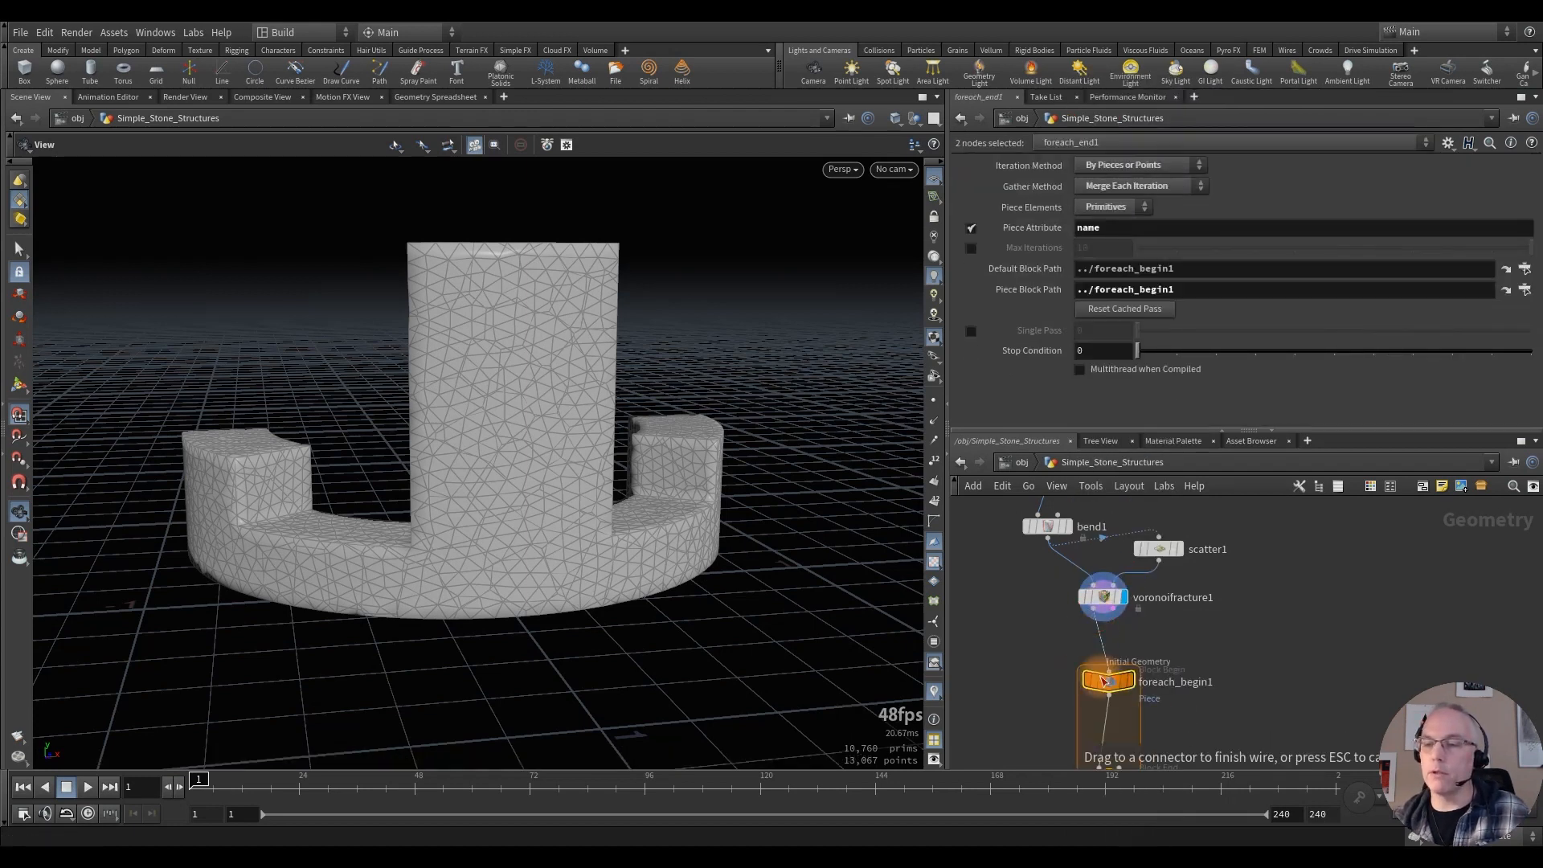
Step: Create a Meta Import node from foreach_begin1
{"action": "middle_click_drag", "start_coordinate": [997, 696], "coordinate": [994, 583]}
{"action": "left_click", "coordinate": [1021, 609]}
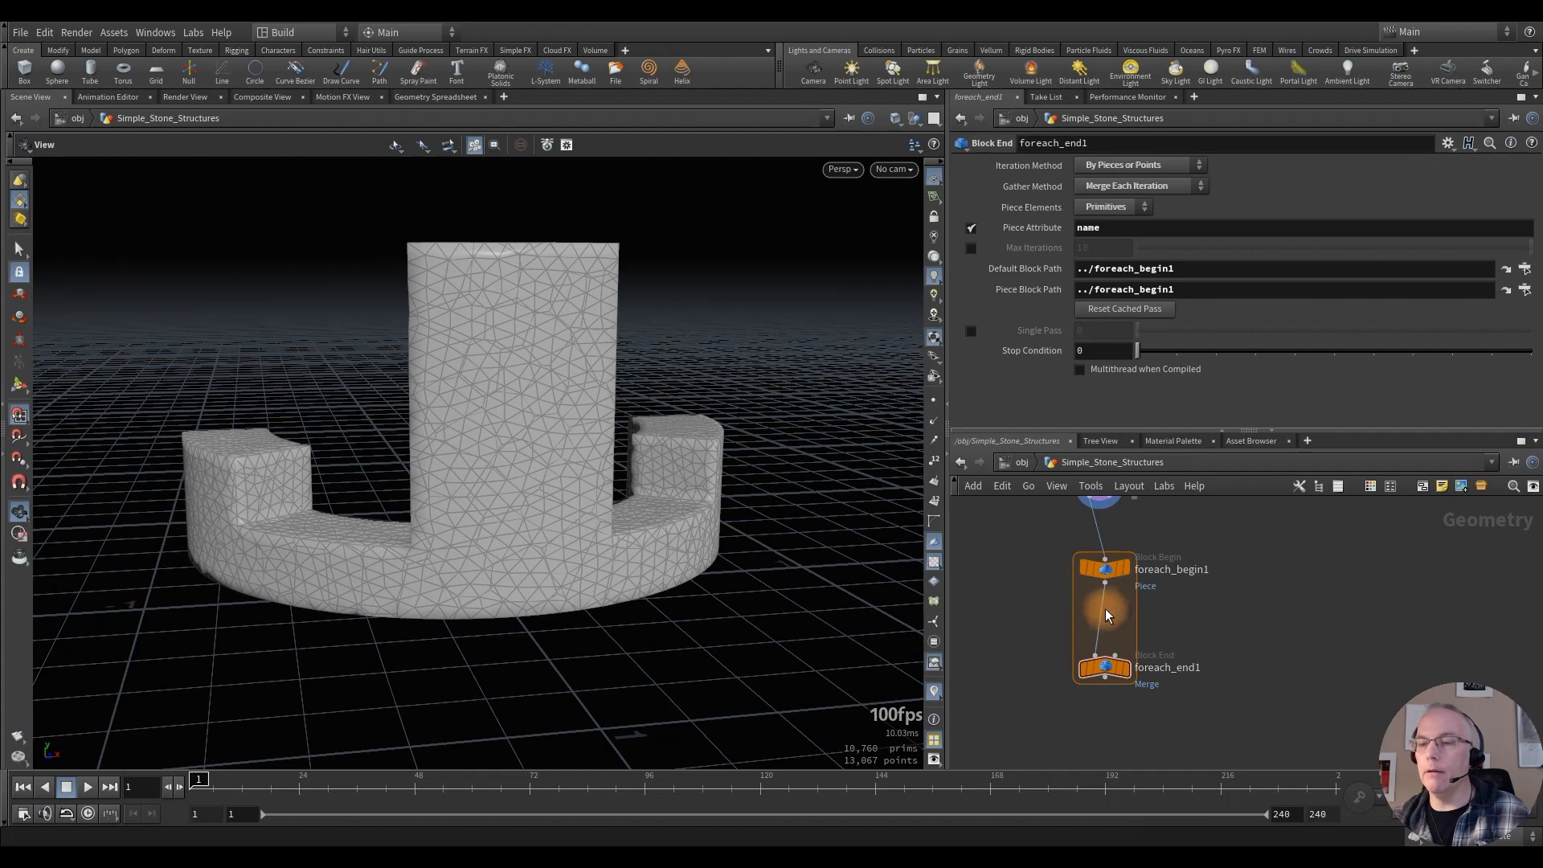
{"action": "left_click", "coordinate": [1105, 568]}
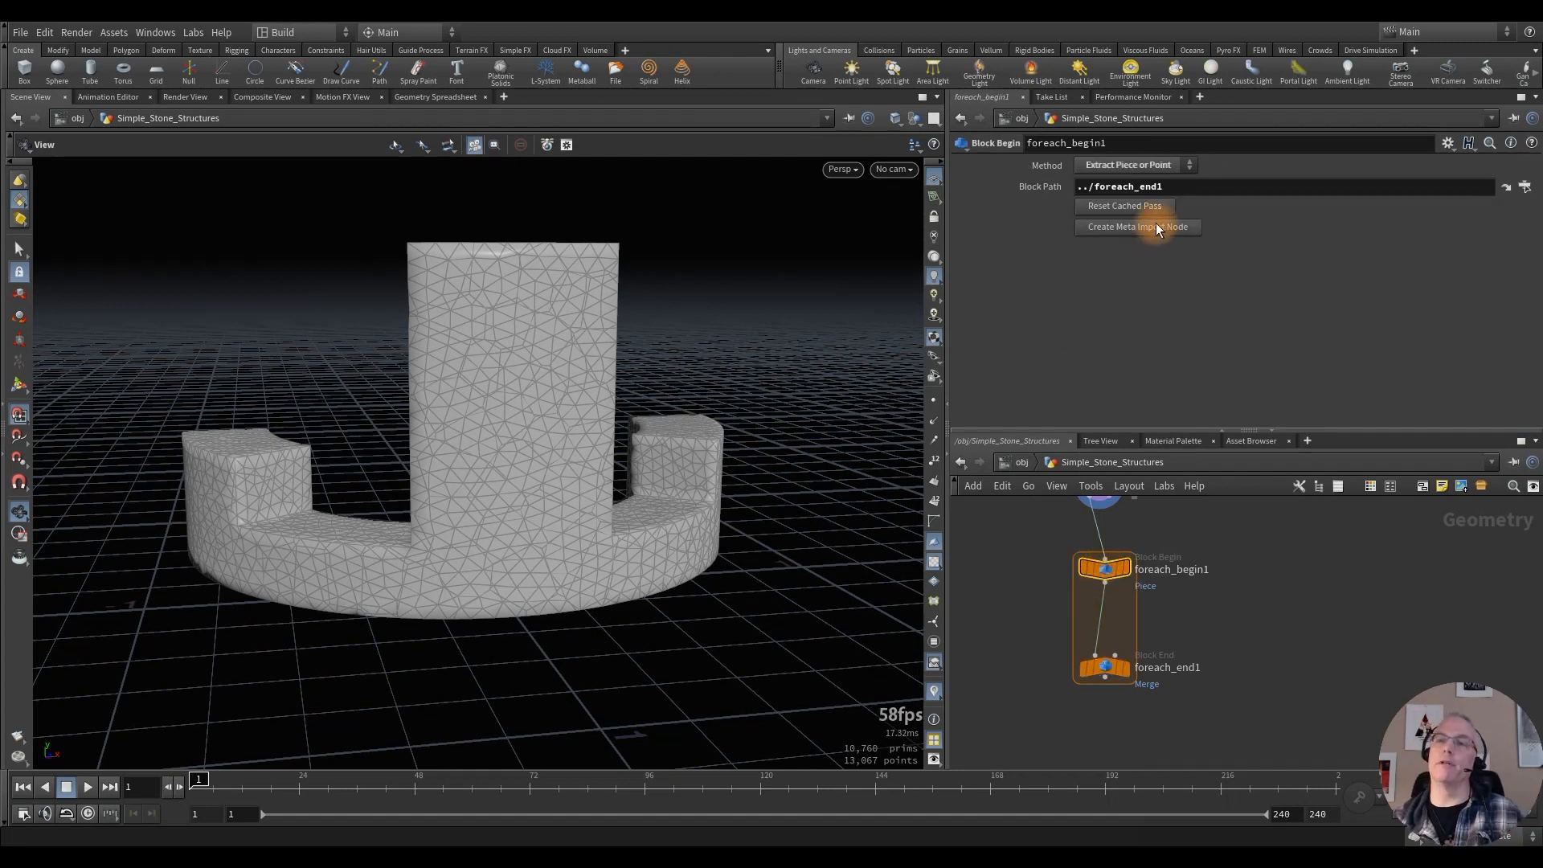
{"action": "left_click", "coordinate": [1141, 227]}
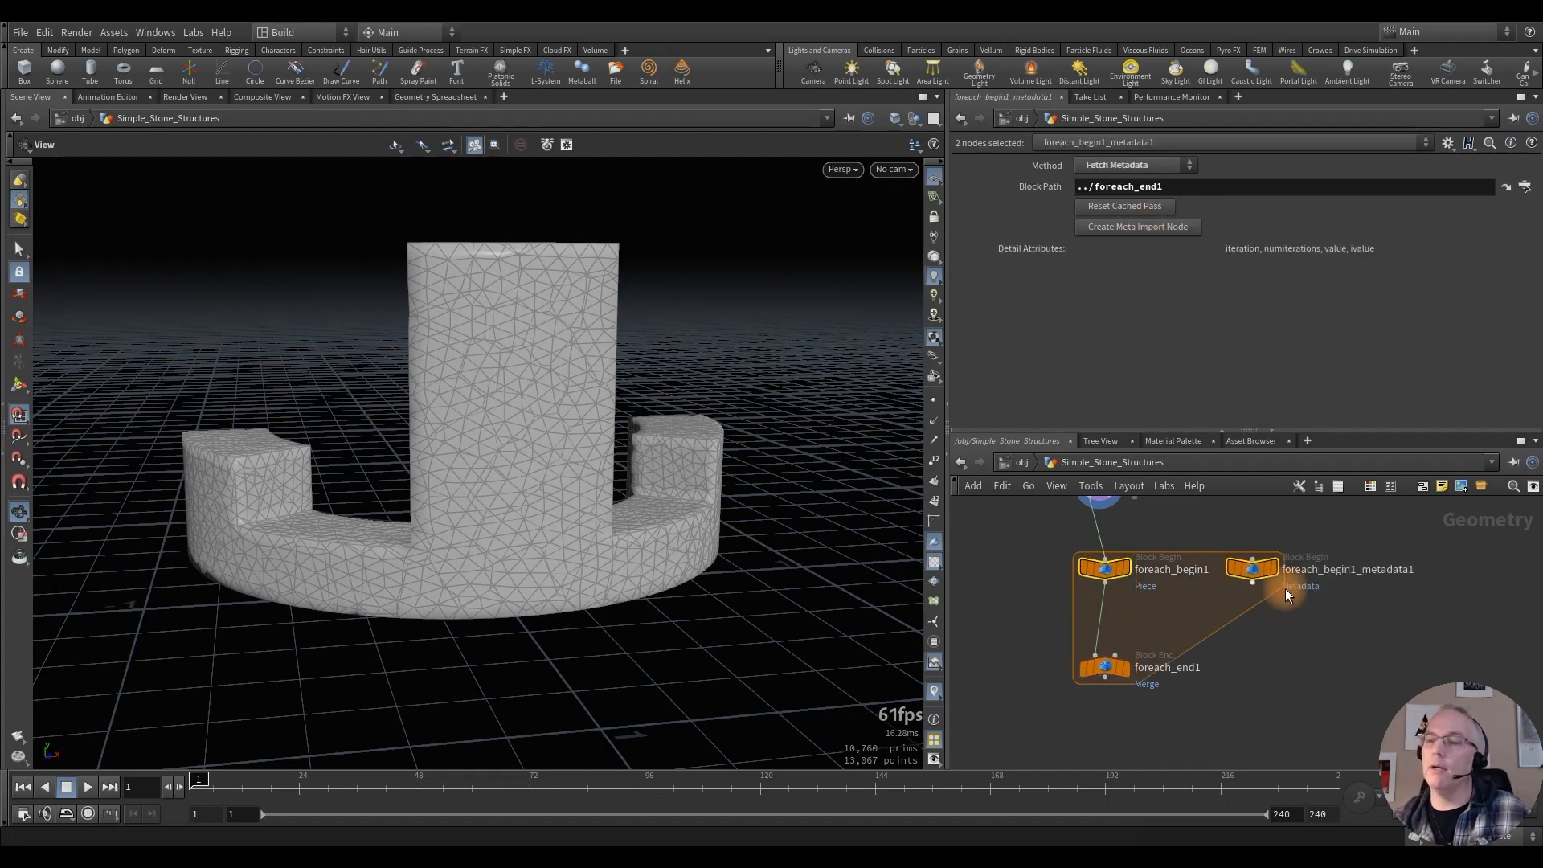
{"action": "left_click", "coordinate": [1285, 673]}
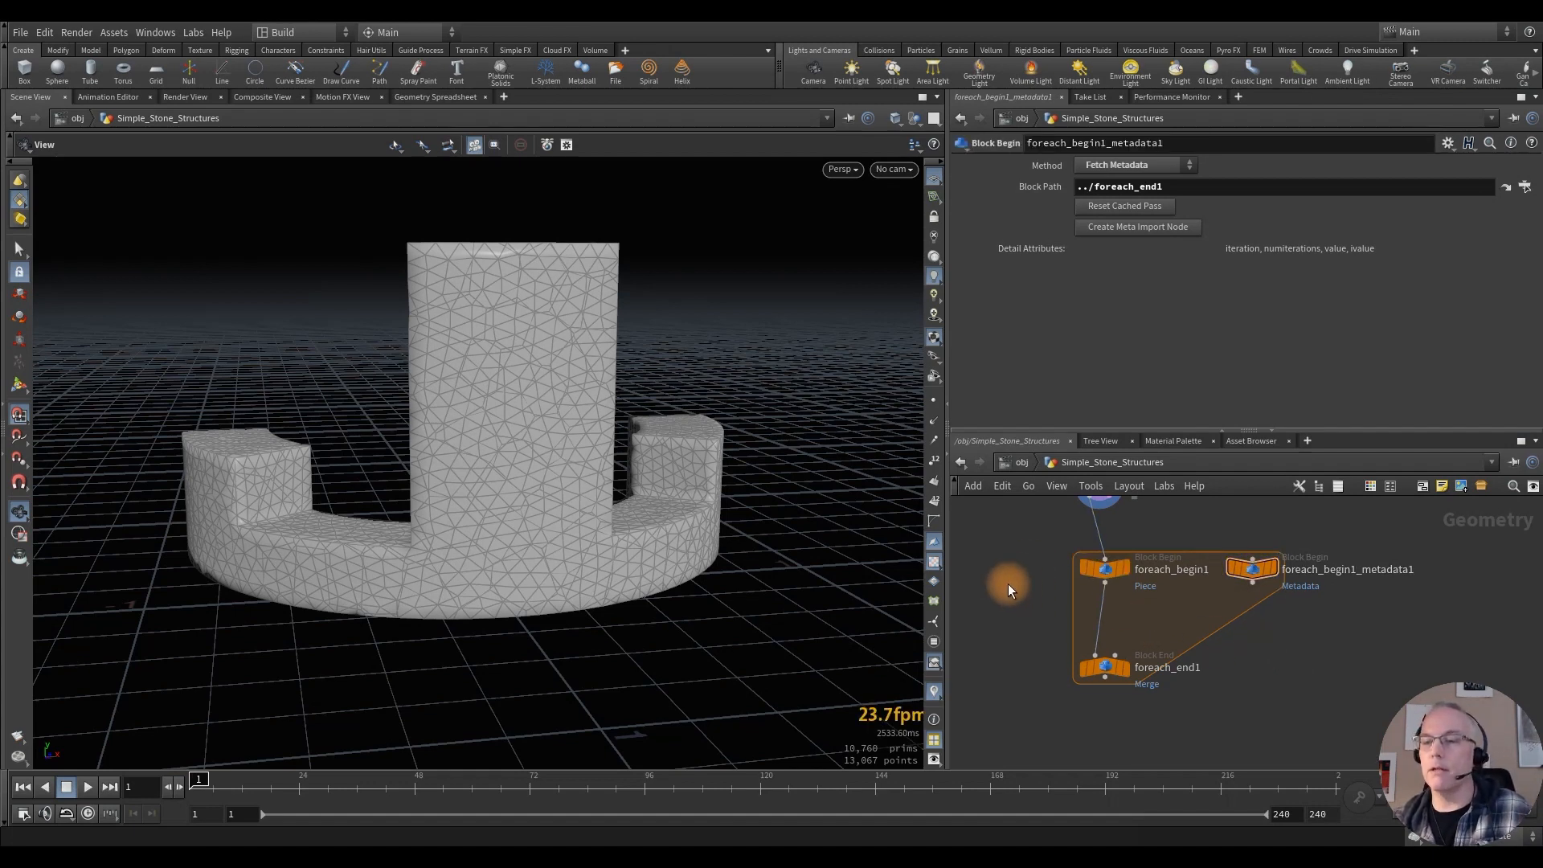
Step: Insert a VDB from Polygons node between foreach_begin1 and foreach_end1
{"action": "middle_click_drag", "start_coordinate": [1005, 592], "coordinate": [1034, 633]}
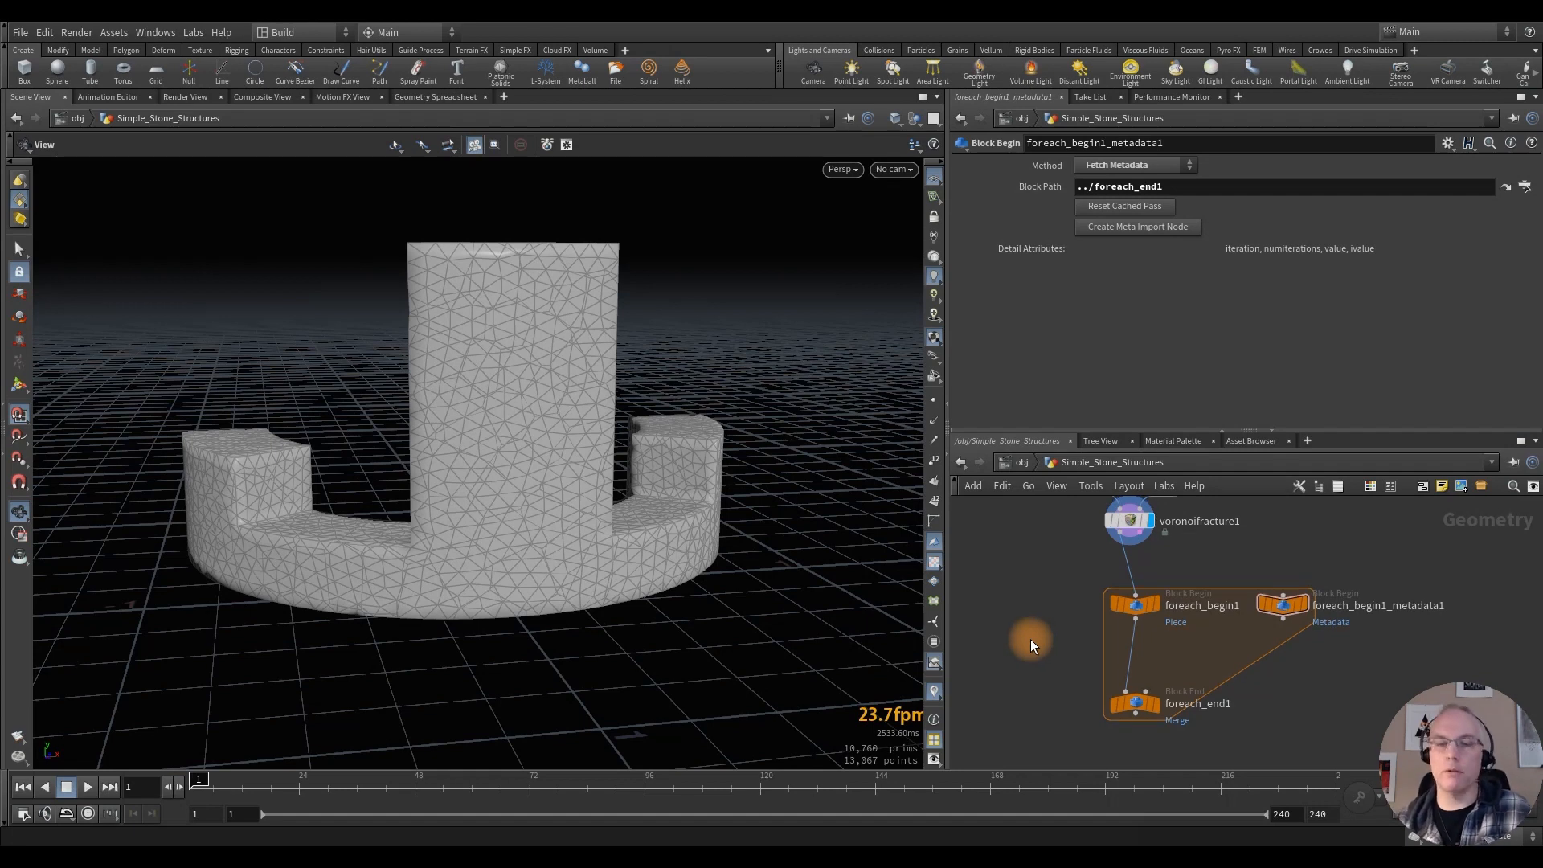
{"action": "key", "text": "Tab"}
{"action": "type", "text": "vdb"}
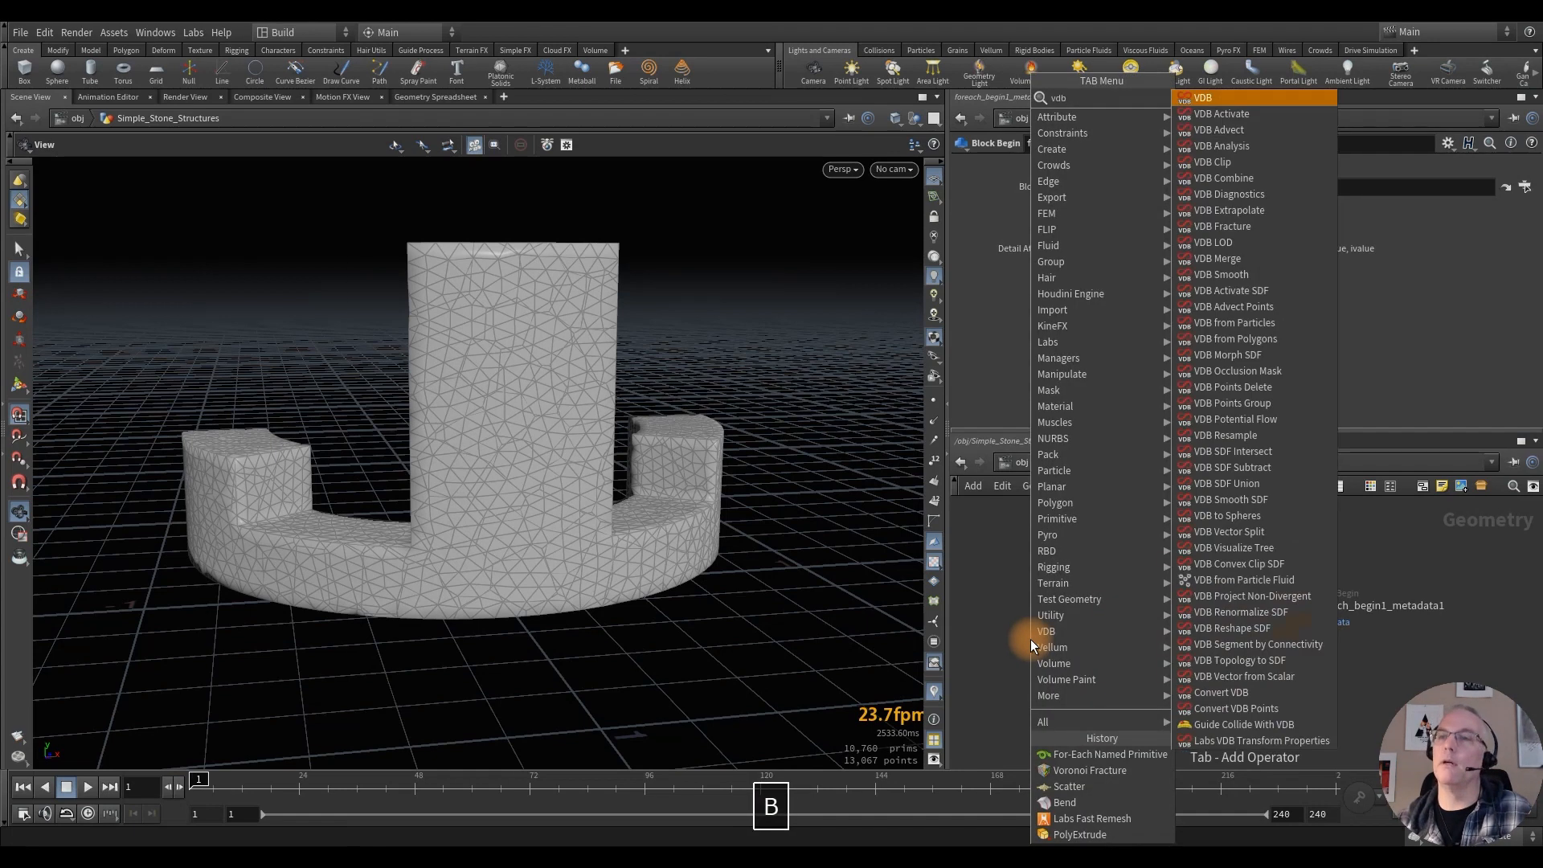
{"action": "type", "text": " from"}
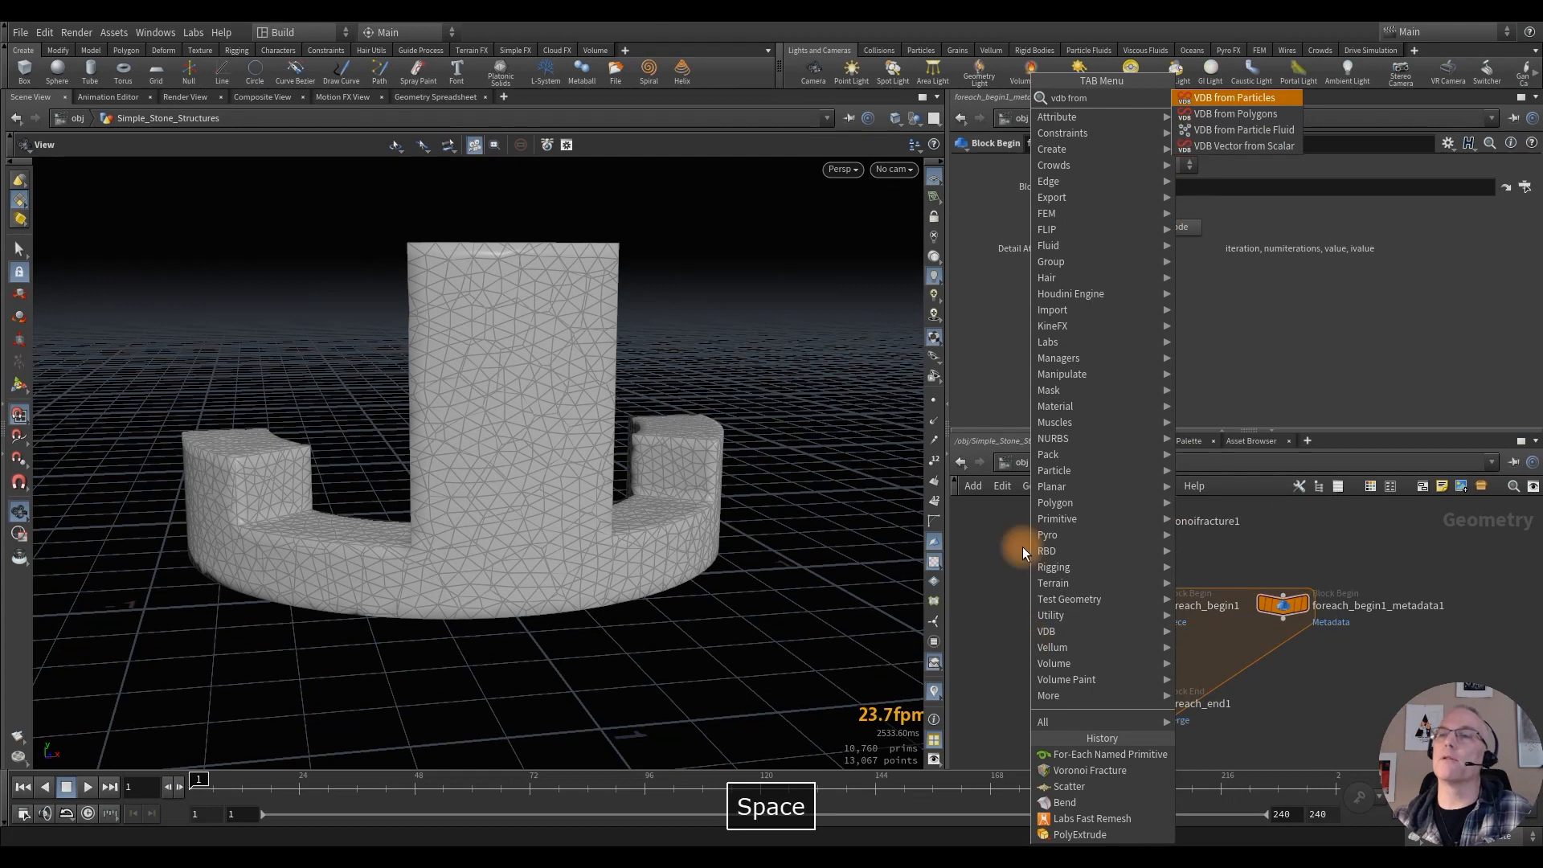
{"action": "left_click", "coordinate": [1223, 113]}
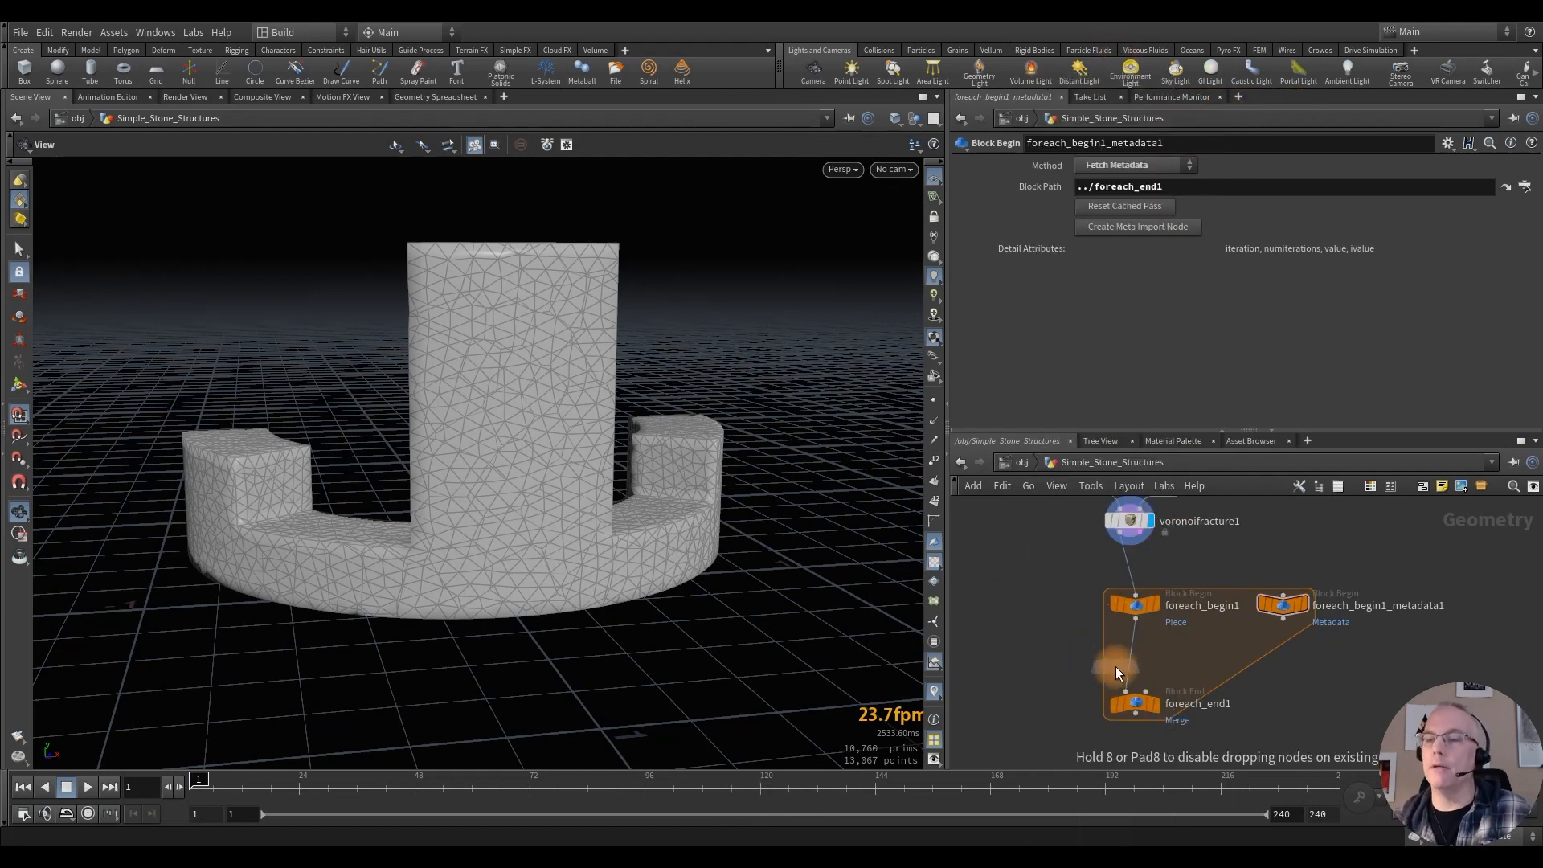
{"action": "left_click", "coordinate": [1135, 654]}
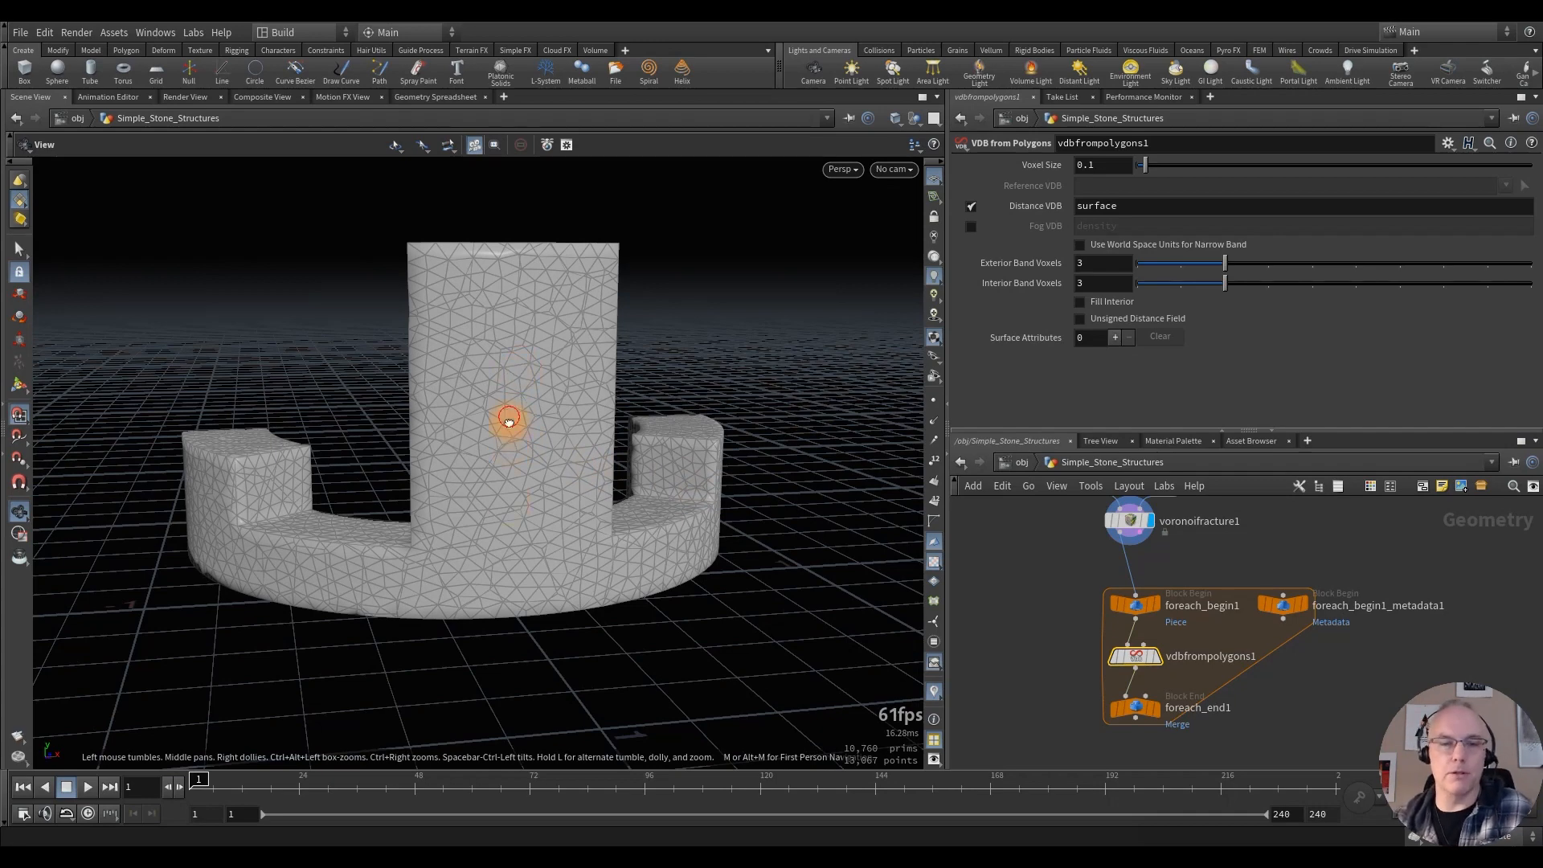
Step: Set the VDB from Polygons voxel size to .01 and display foreach_end1
{"action": "mouse_move", "coordinate": [508, 420]}
{"action": "left_mouse_down"}
{"action": "mouse_move", "coordinate": [506, 533]}
{"action": "mouse_move", "coordinate": [479, 520]}
{"action": "mouse_move", "coordinate": [538, 448]}
{"action": "mouse_move", "coordinate": [510, 430]}
{"action": "left_mouse_up"}
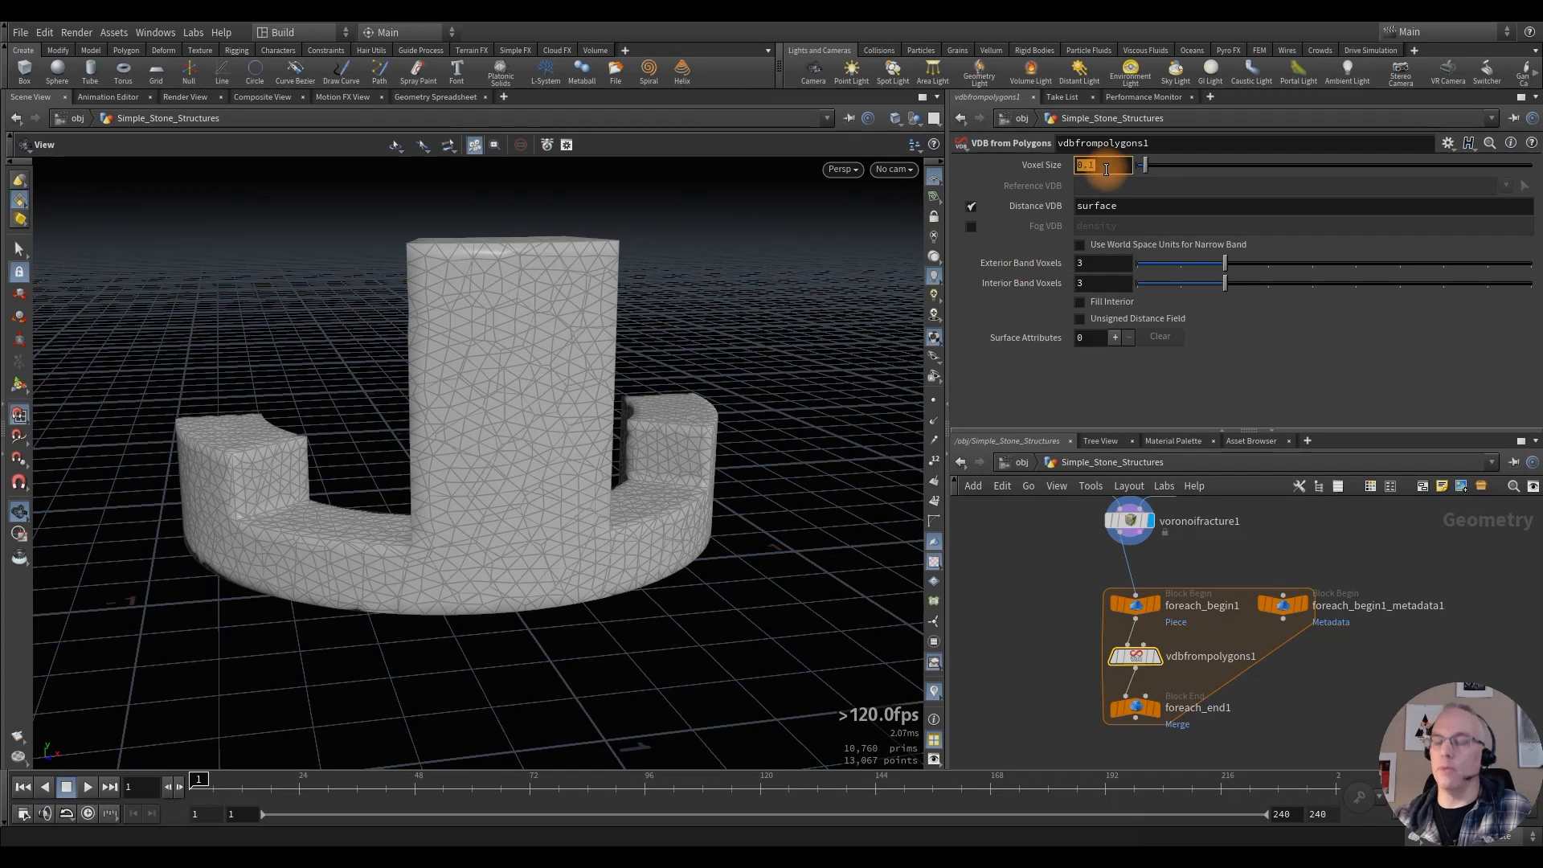
{"action": "type", "text": ".01"}
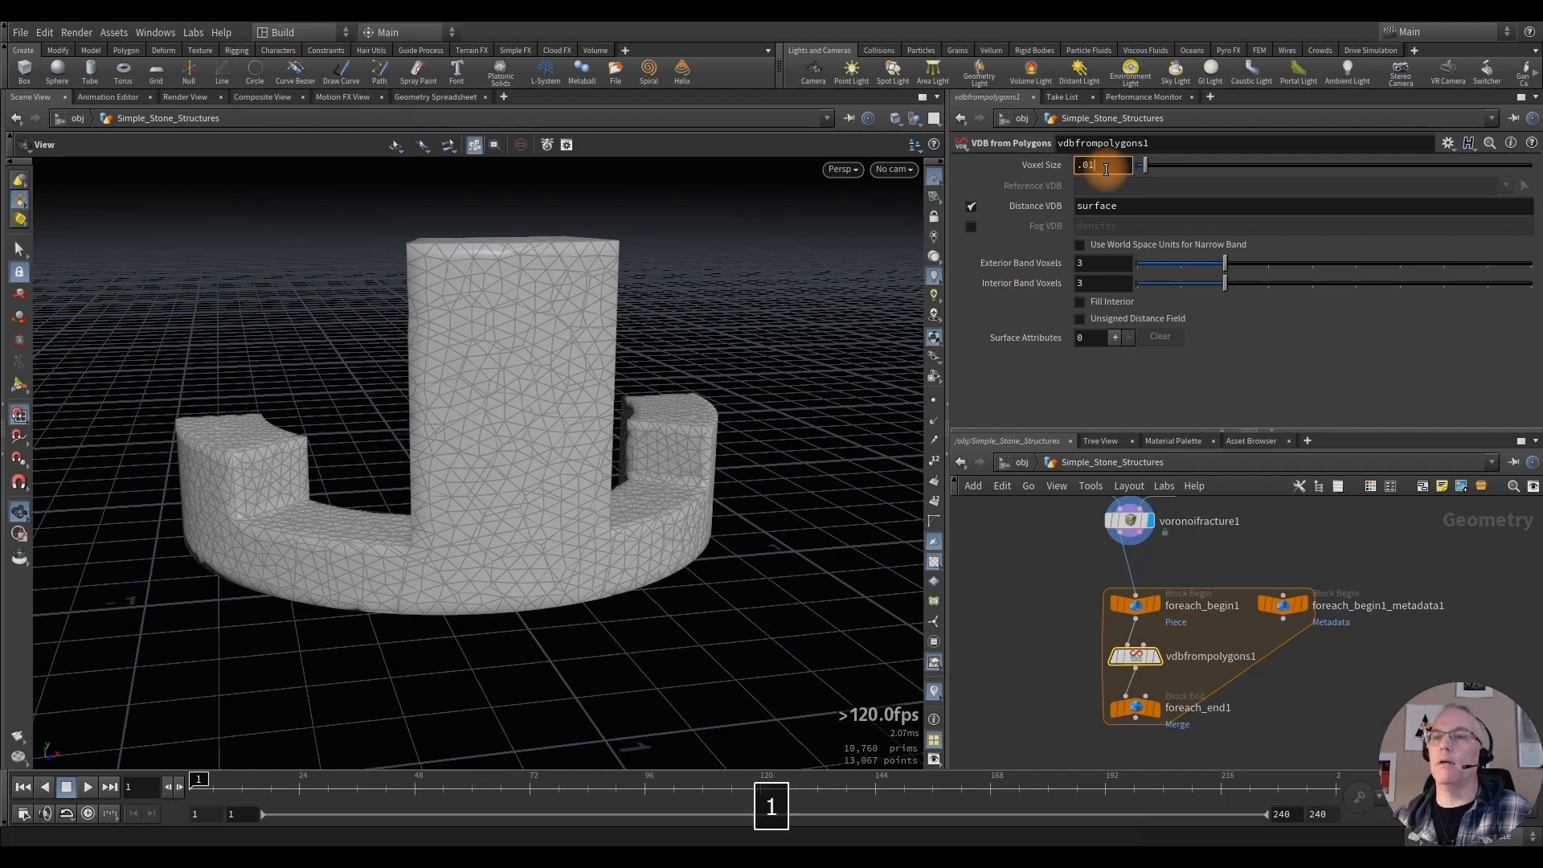
{"action": "key", "text": "Return"}
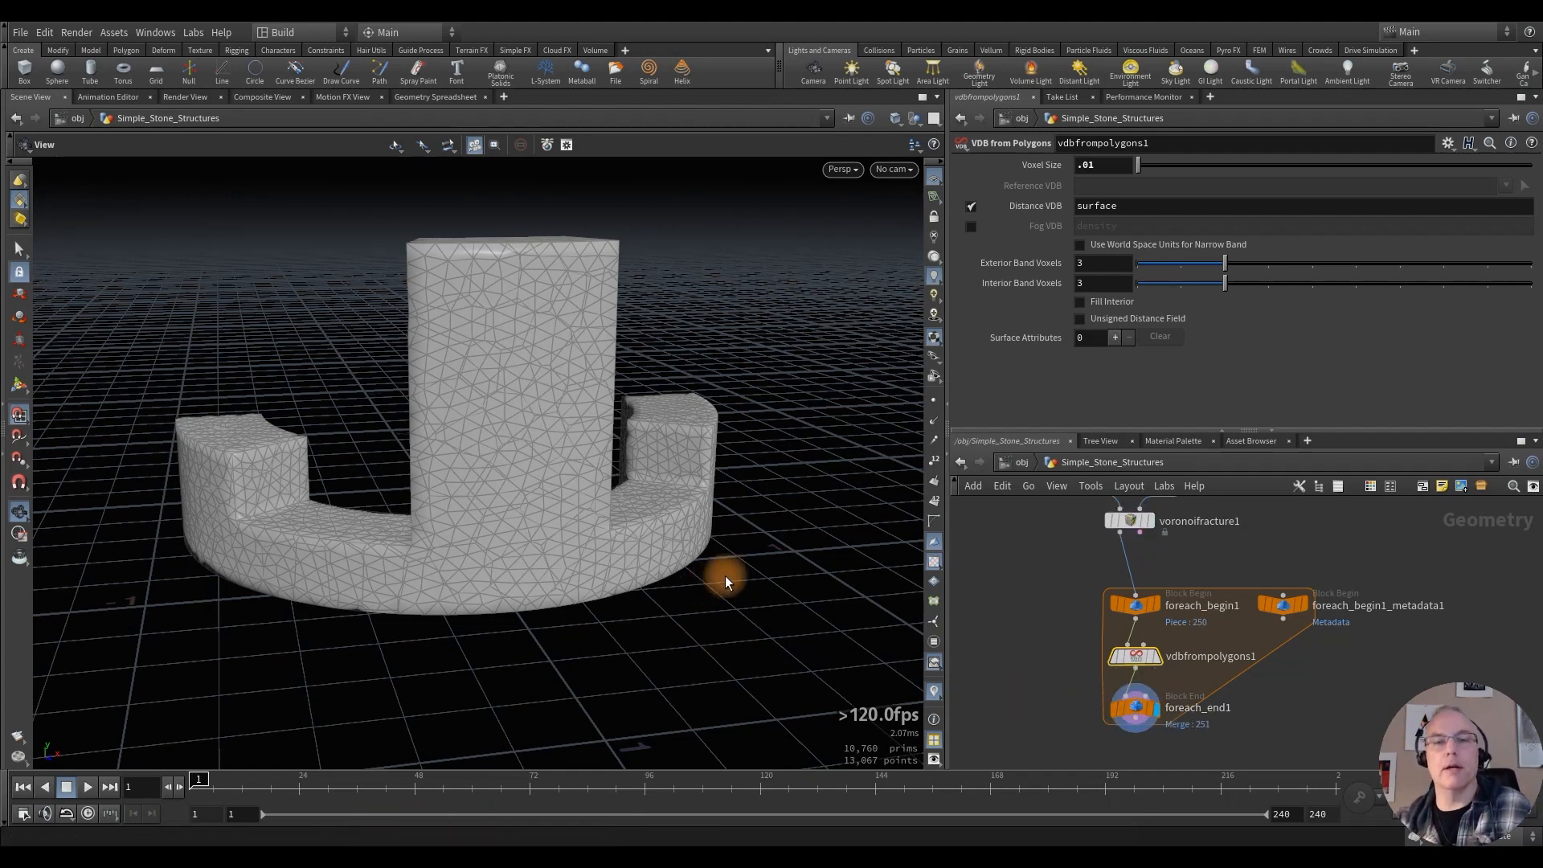
{"action": "left_click", "coordinate": [1145, 715]}
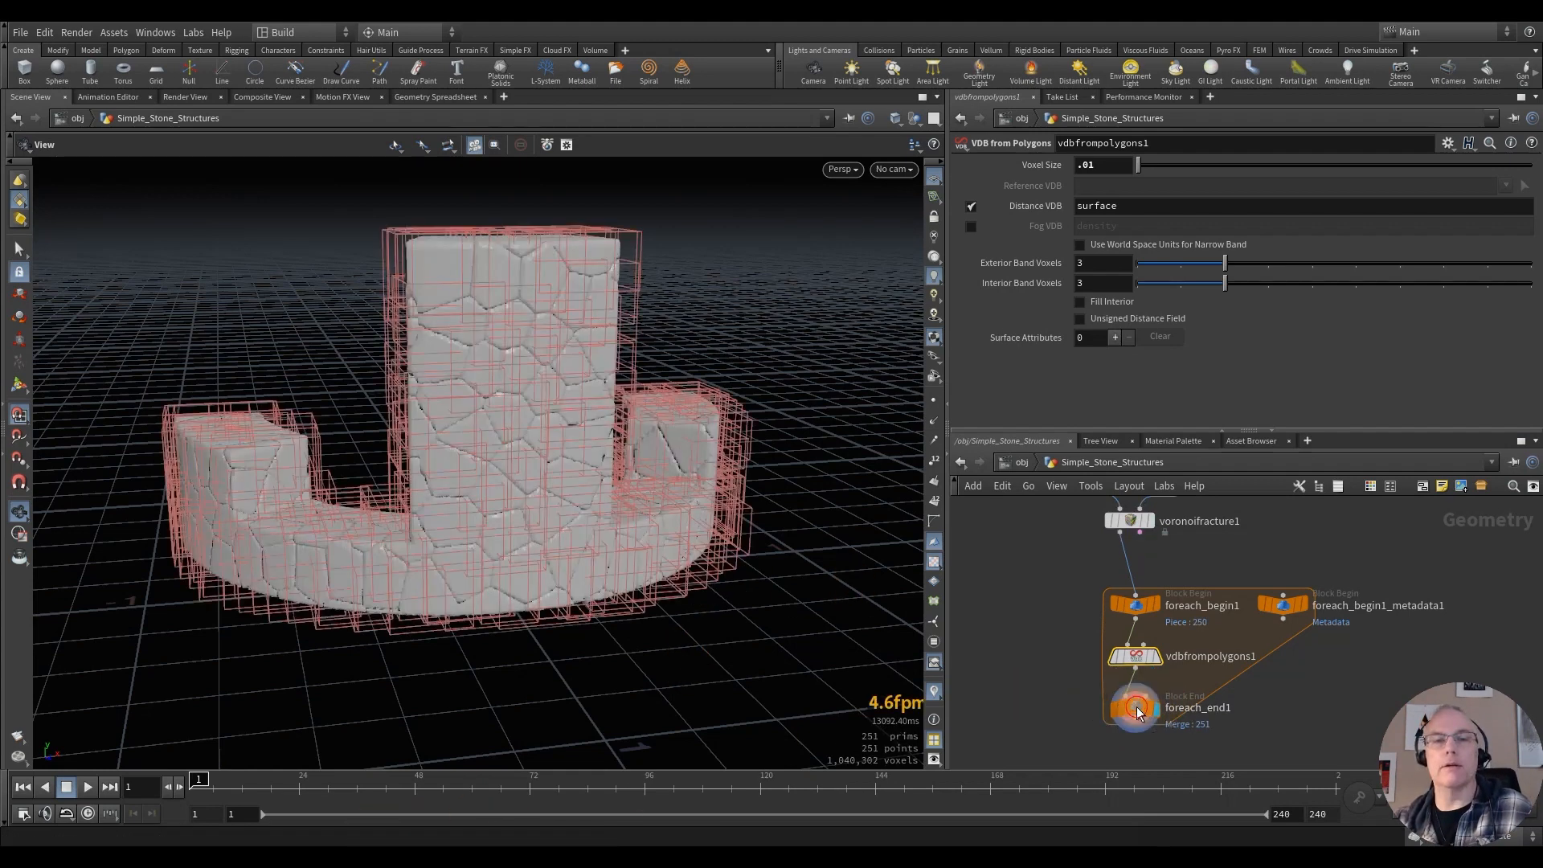
Step: Select foreach_end1, switch the viewport shading to Smooth Shaded and inspect the individual stones
{"action": "left_click", "coordinate": [1136, 706]}
{"action": "left_click", "coordinate": [916, 144]}
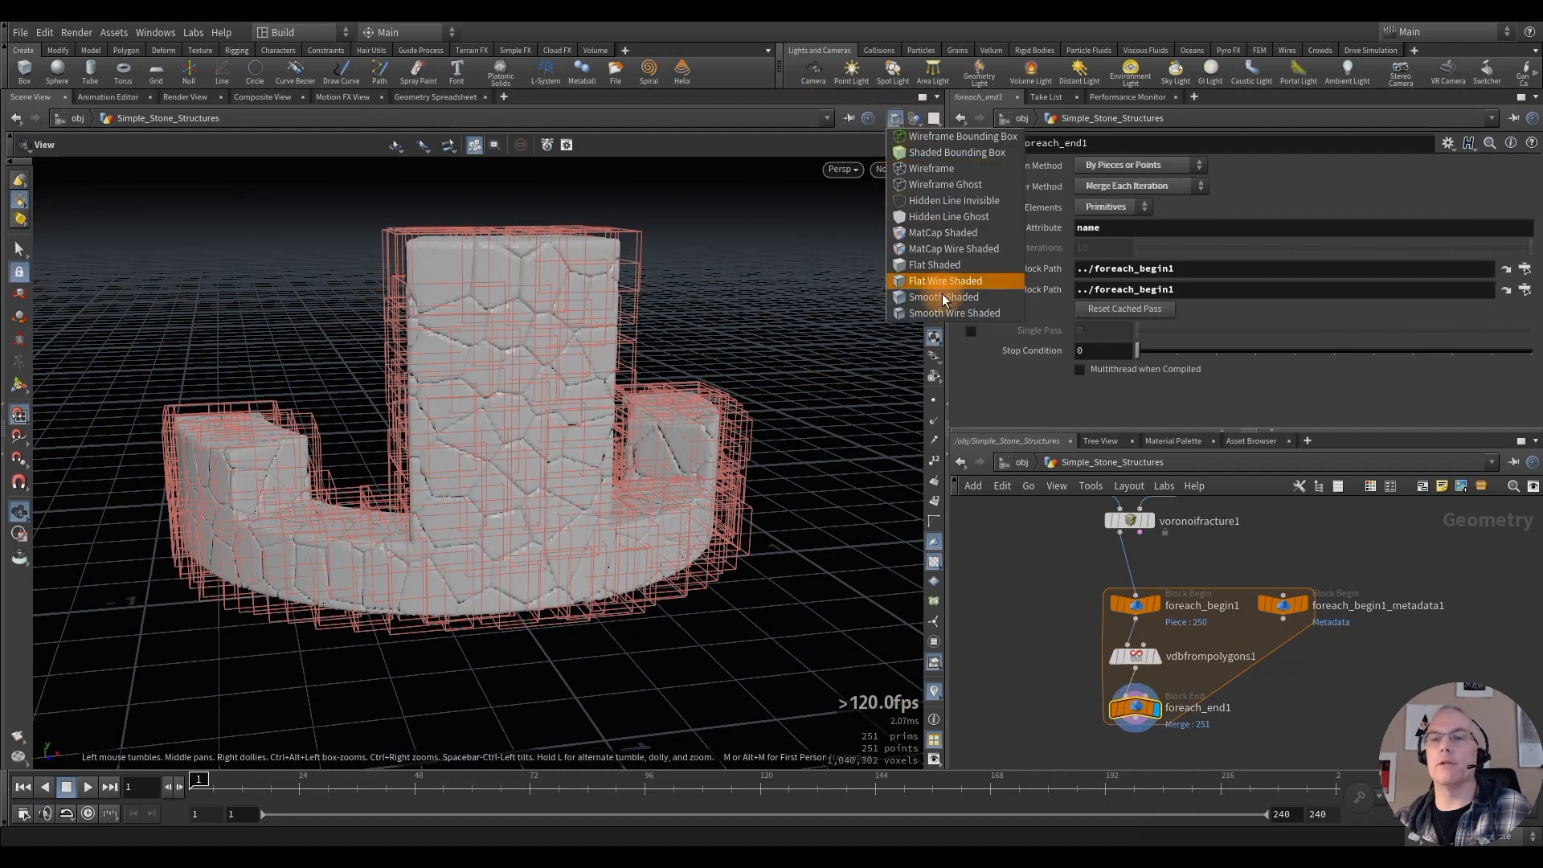
{"action": "left_click", "coordinate": [944, 301]}
{"action": "left_click_drag", "start_coordinate": [499, 330], "coordinate": [437, 274], "text": "alt"}
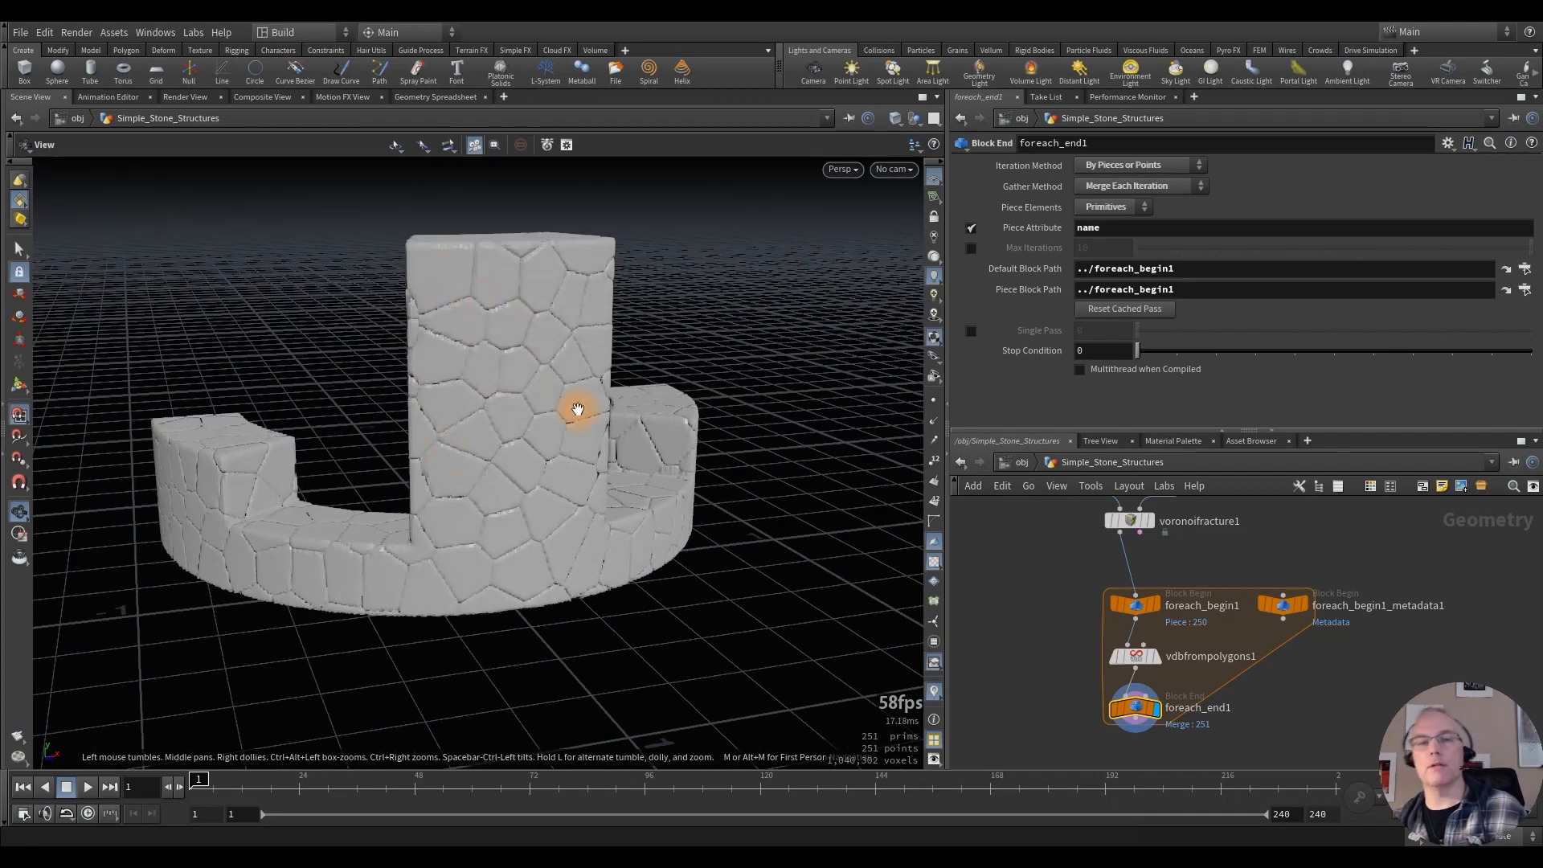
{"action": "mouse_move", "coordinate": [546, 380]}
{"action": "left_mouse_down", "text": "alt"}
{"action": "mouse_move", "coordinate": [523, 447]}
{"action": "mouse_move", "coordinate": [426, 410]}
{"action": "mouse_move", "coordinate": [541, 394]}
{"action": "left_mouse_up", "text": "alt"}
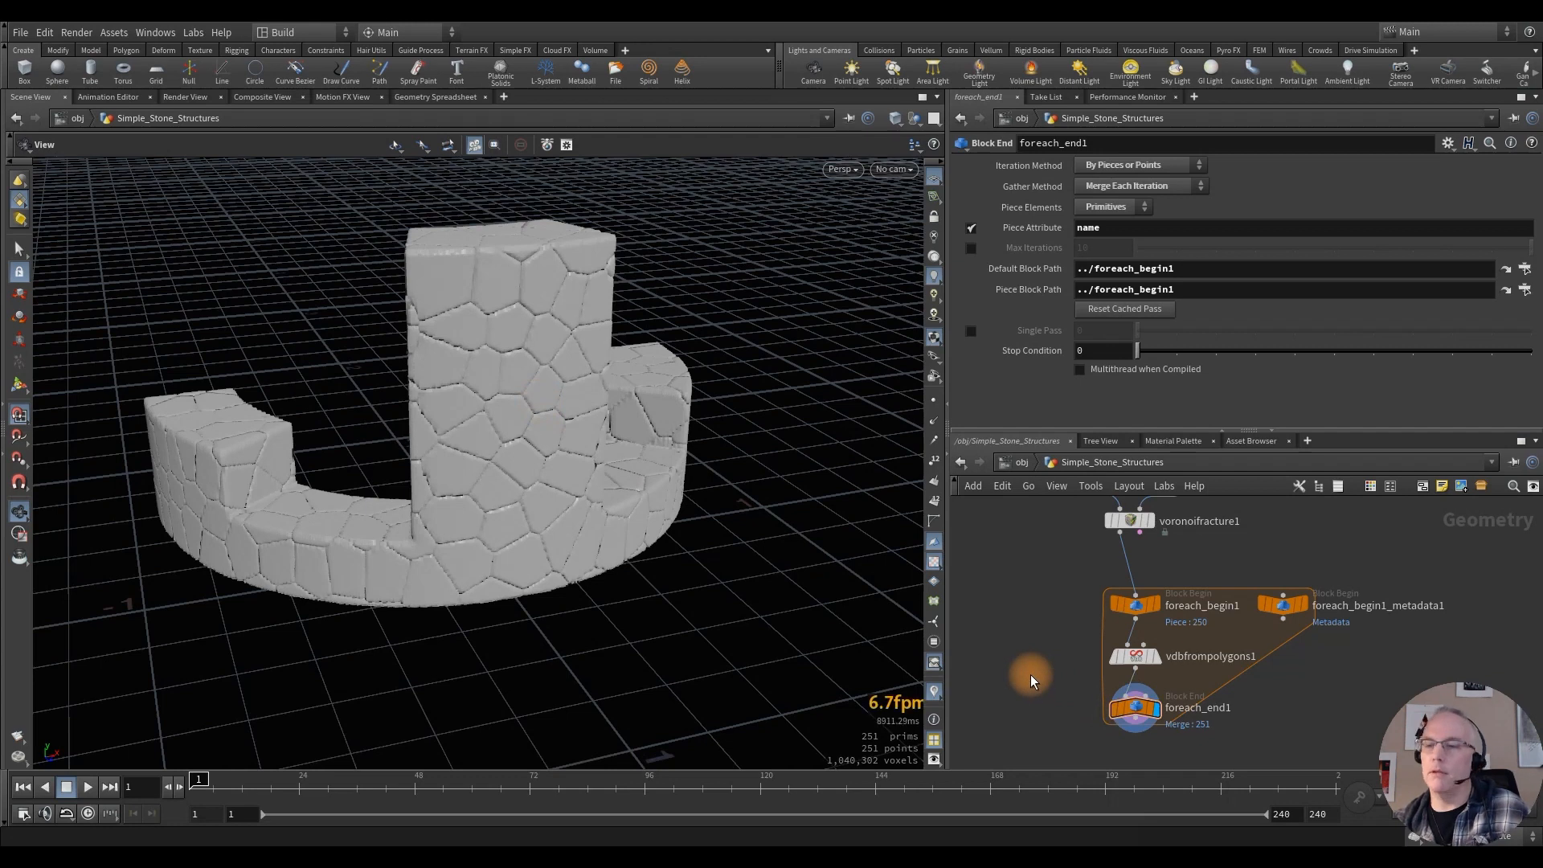
Step: Insert a VDB Smooth SDF node between vdbfrompolygons1 and foreach_end1
{"action": "key", "text": "Tab"}
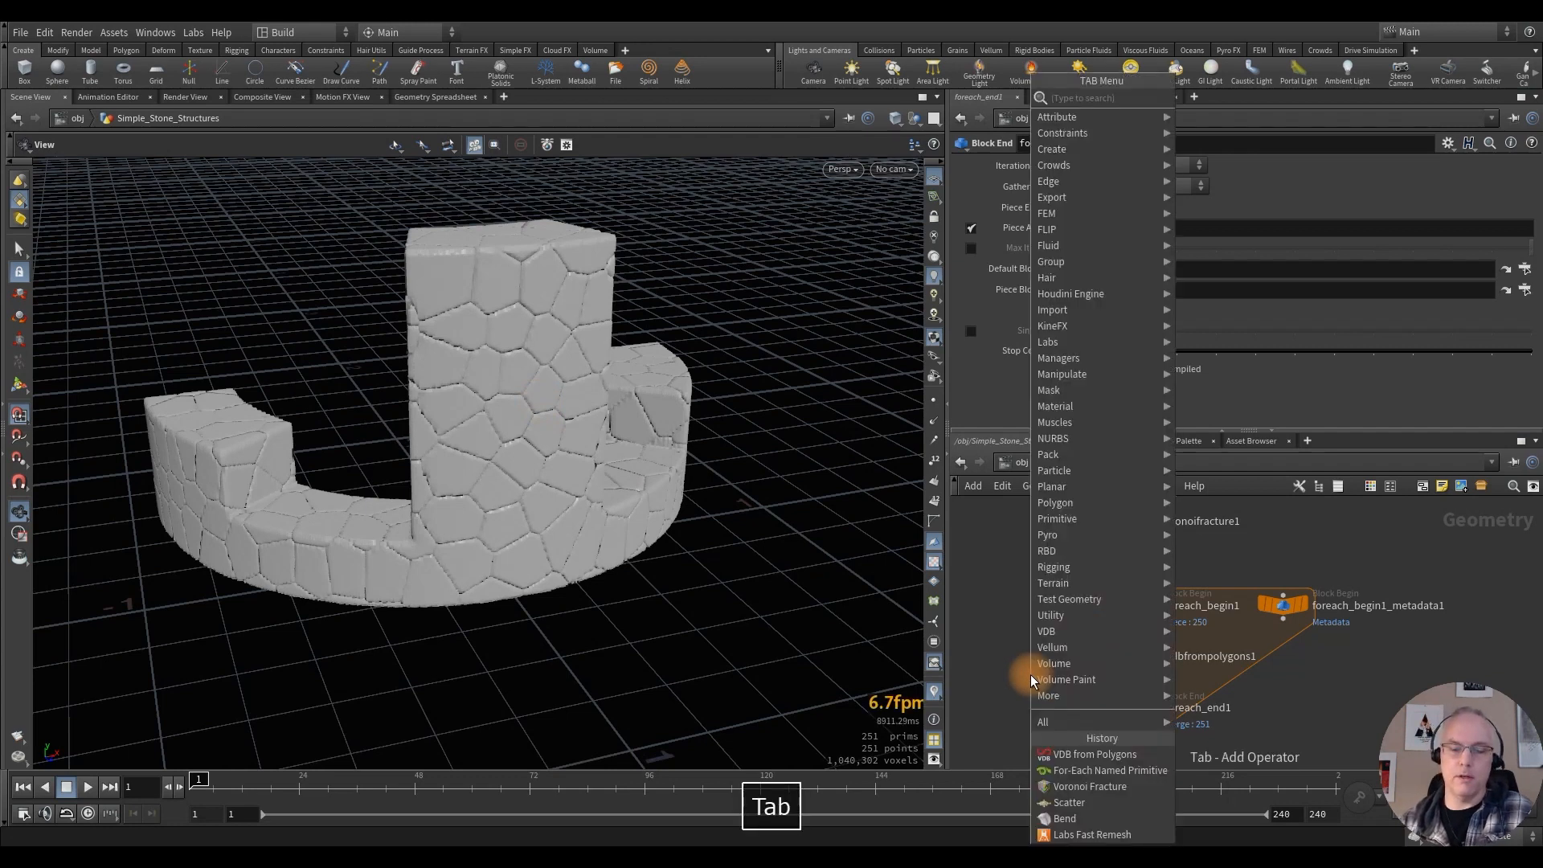
{"action": "type", "text": "vdb smoo"}
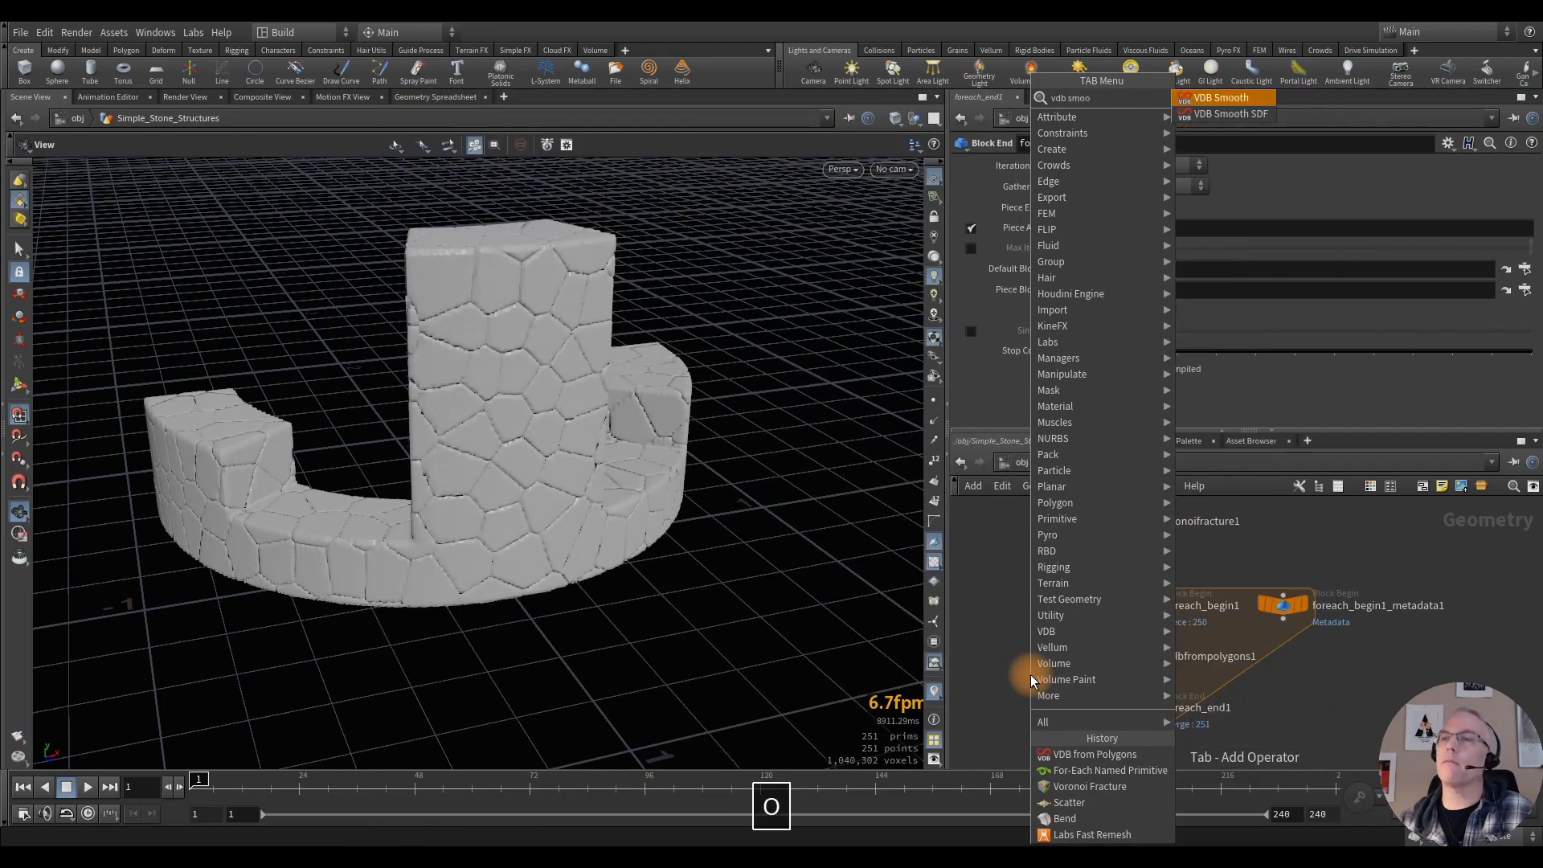
{"action": "left_click", "coordinate": [1222, 113]}
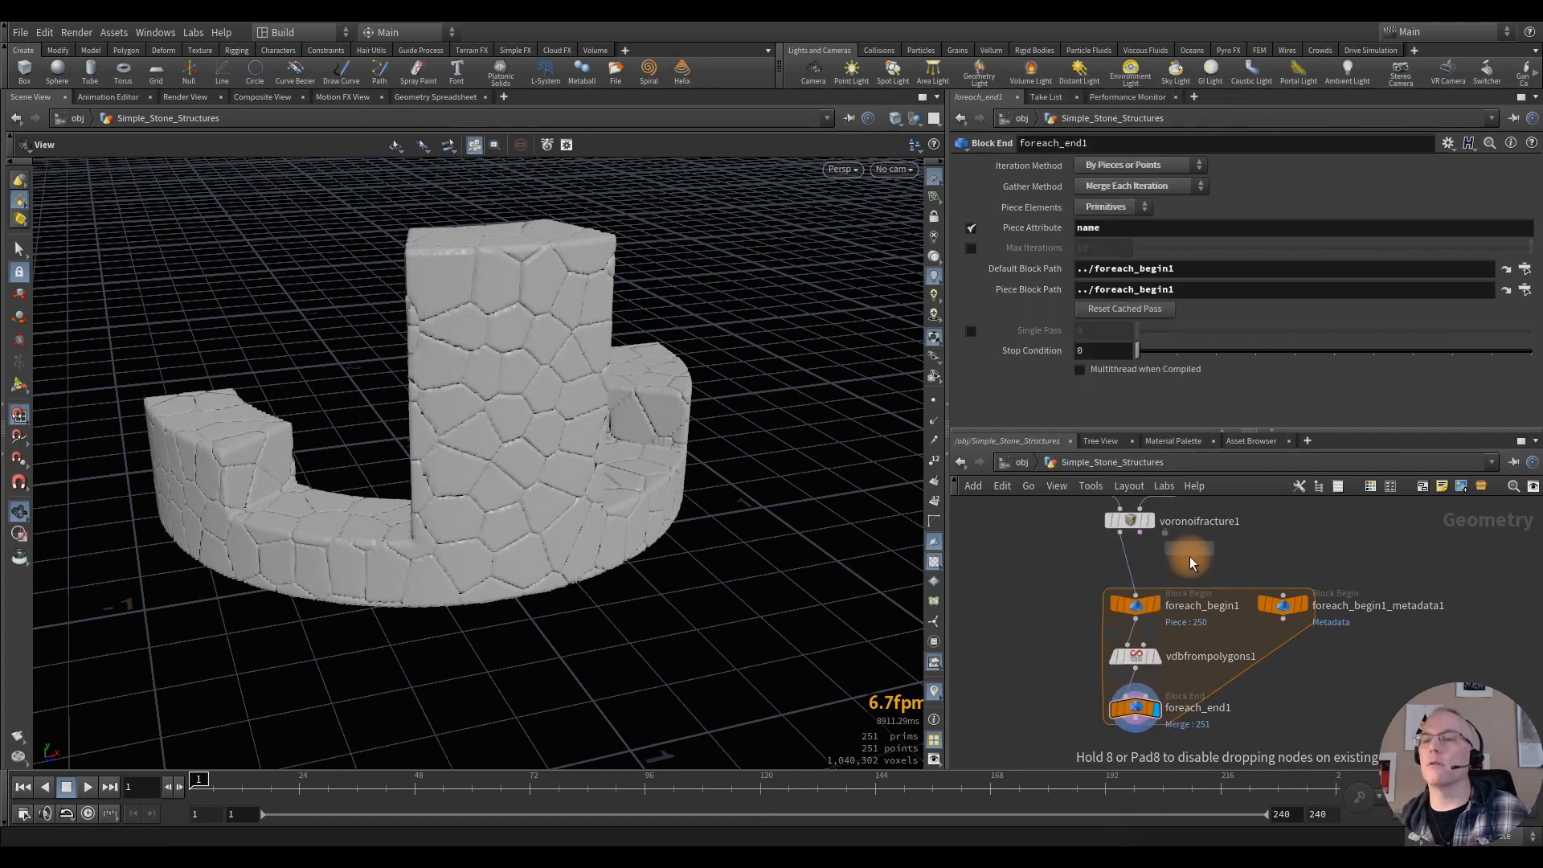
{"action": "left_click", "coordinate": [1115, 693]}
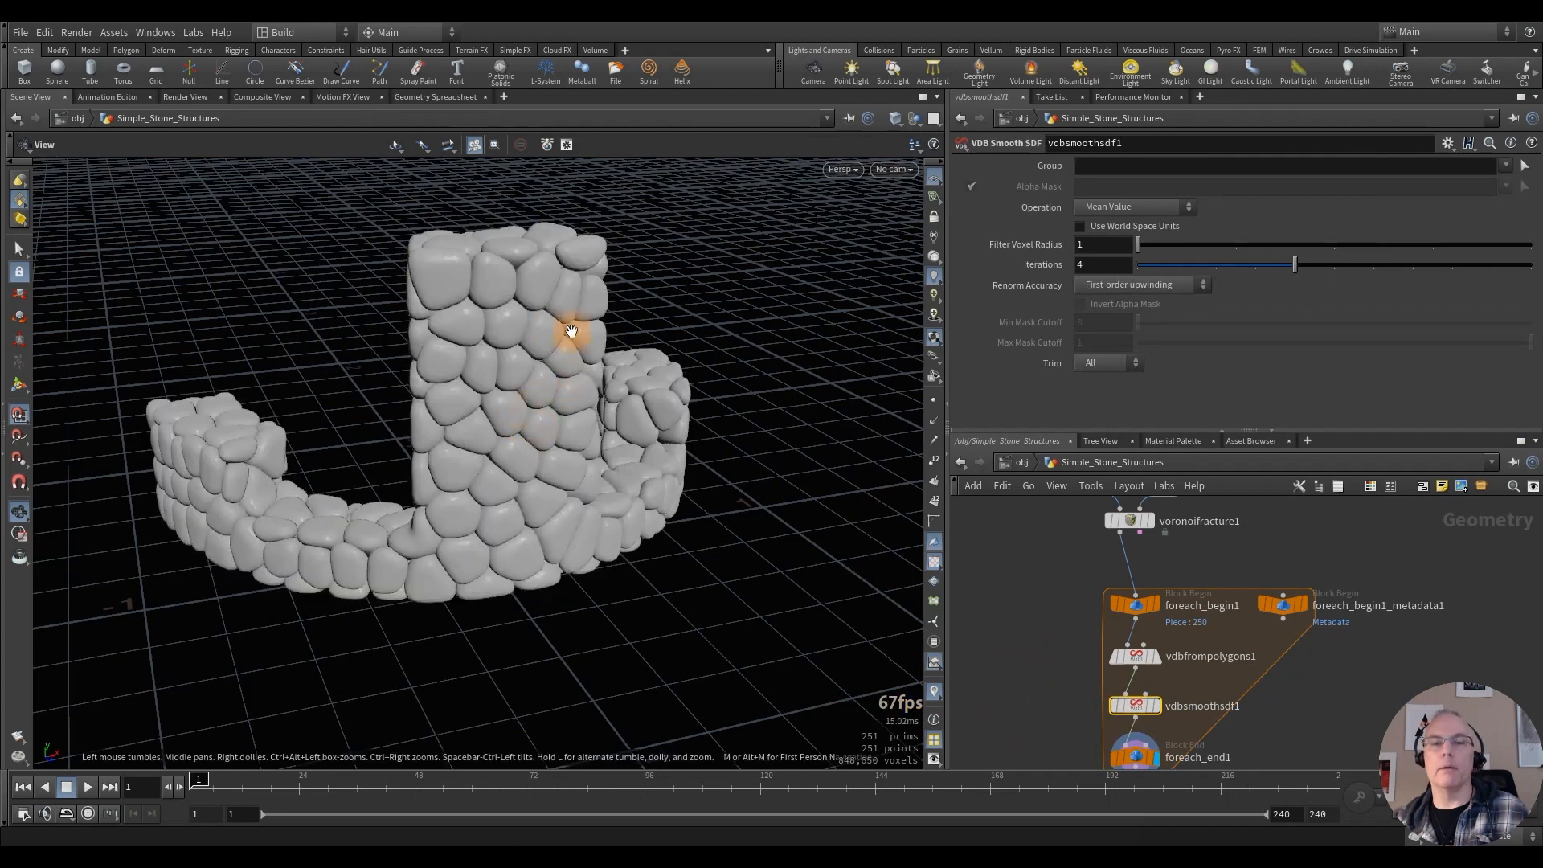
Step: Set the VDB Smooth SDF iterations to 2 and inspect the rounded stones from several angles
{"action": "left_click", "coordinate": [1100, 267]}
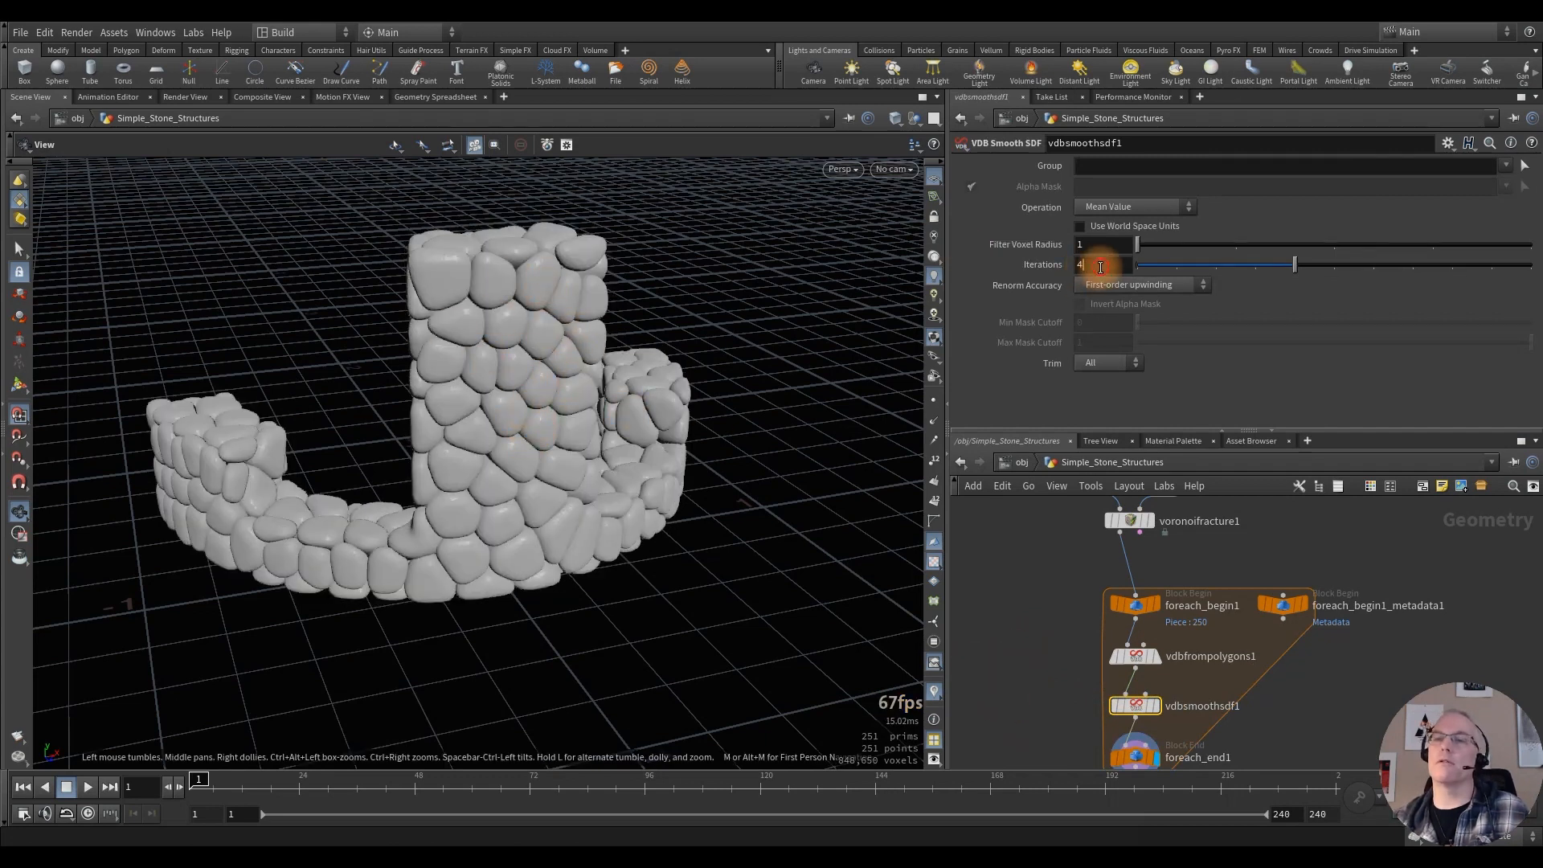
{"action": "type", "text": "2"}
{"action": "key", "text": "Return"}
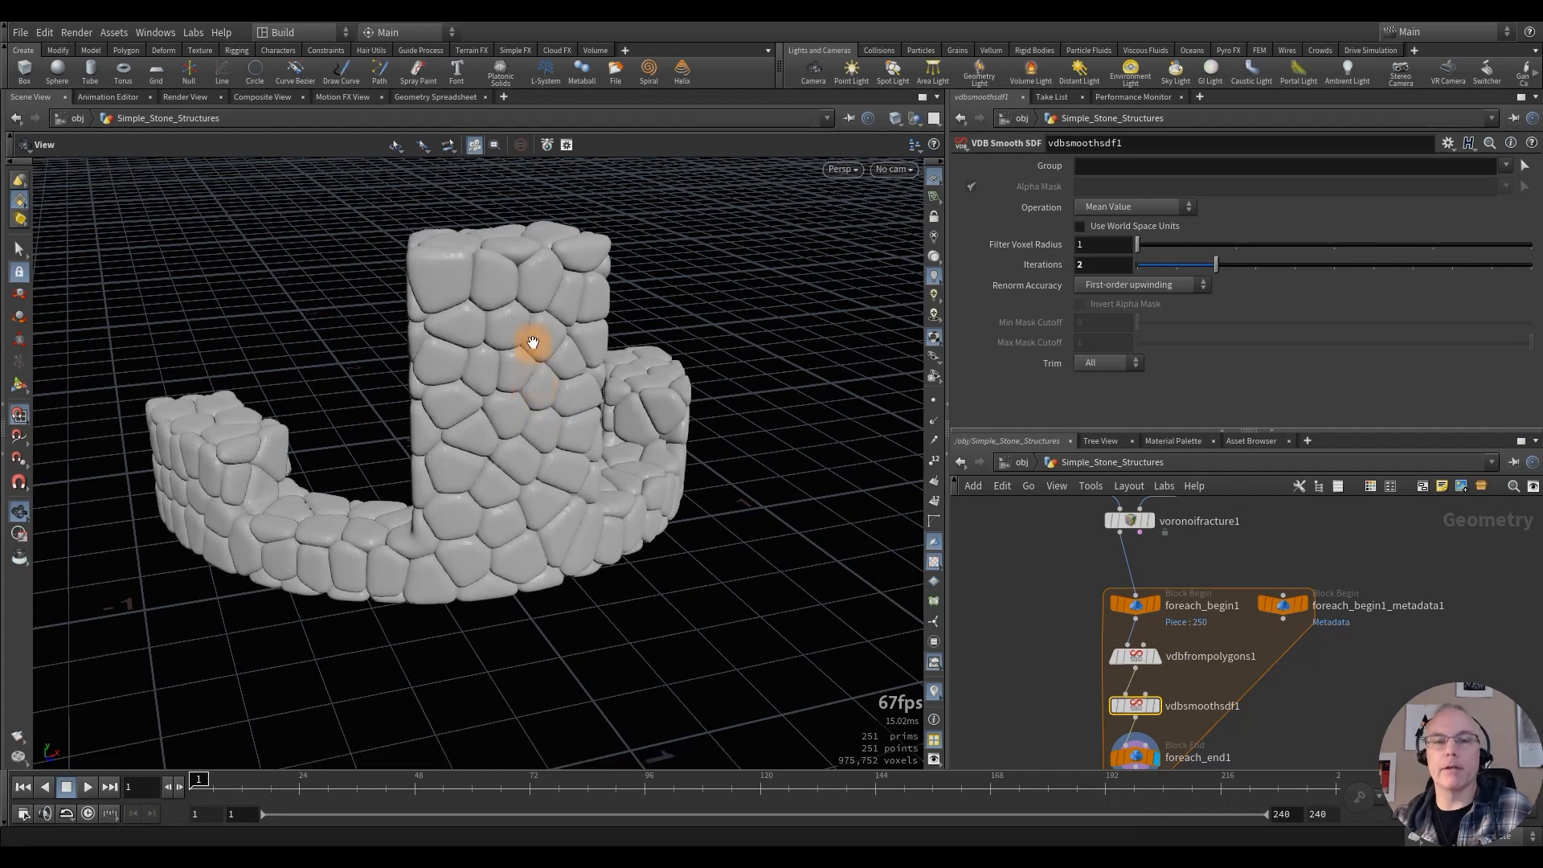
{"action": "mouse_move", "coordinate": [530, 347]}
{"action": "left_mouse_down", "text": "alt"}
{"action": "mouse_move", "coordinate": [602, 402]}
{"action": "mouse_move", "coordinate": [527, 378]}
{"action": "mouse_move", "coordinate": [492, 337]}
{"action": "mouse_move", "coordinate": [496, 393]}
{"action": "mouse_move", "coordinate": [663, 417]}
{"action": "mouse_move", "coordinate": [516, 368]}
{"action": "mouse_move", "coordinate": [585, 365]}
{"action": "mouse_move", "coordinate": [596, 348]}
{"action": "mouse_move", "coordinate": [503, 336]}
{"action": "mouse_move", "coordinate": [544, 321]}
{"action": "left_mouse_up", "text": "alt"}
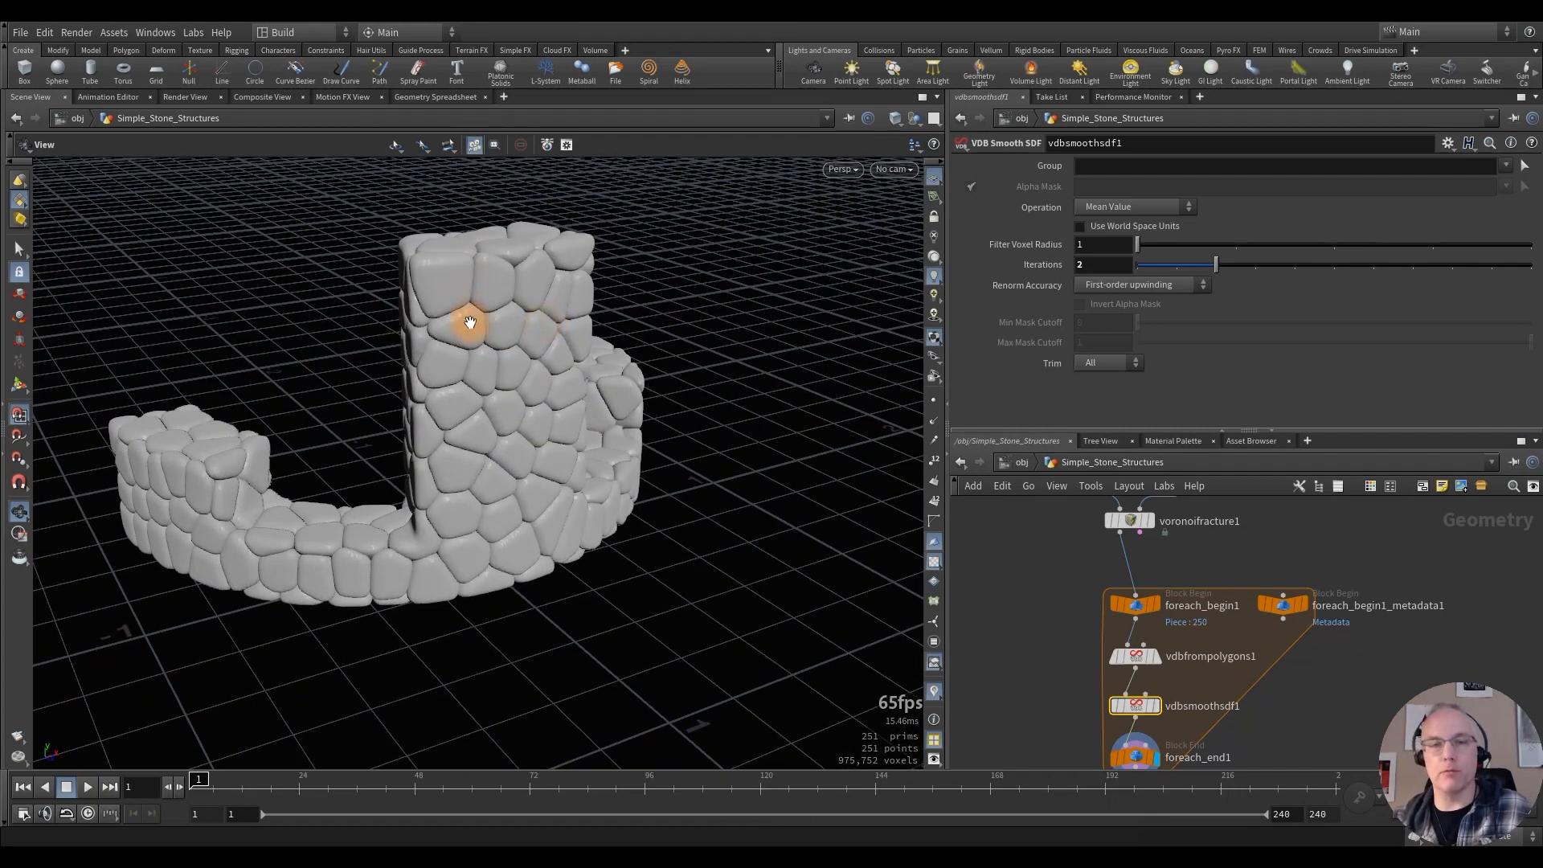
{"action": "left_click_drag", "start_coordinate": [518, 440], "coordinate": [696, 482], "text": "alt"}
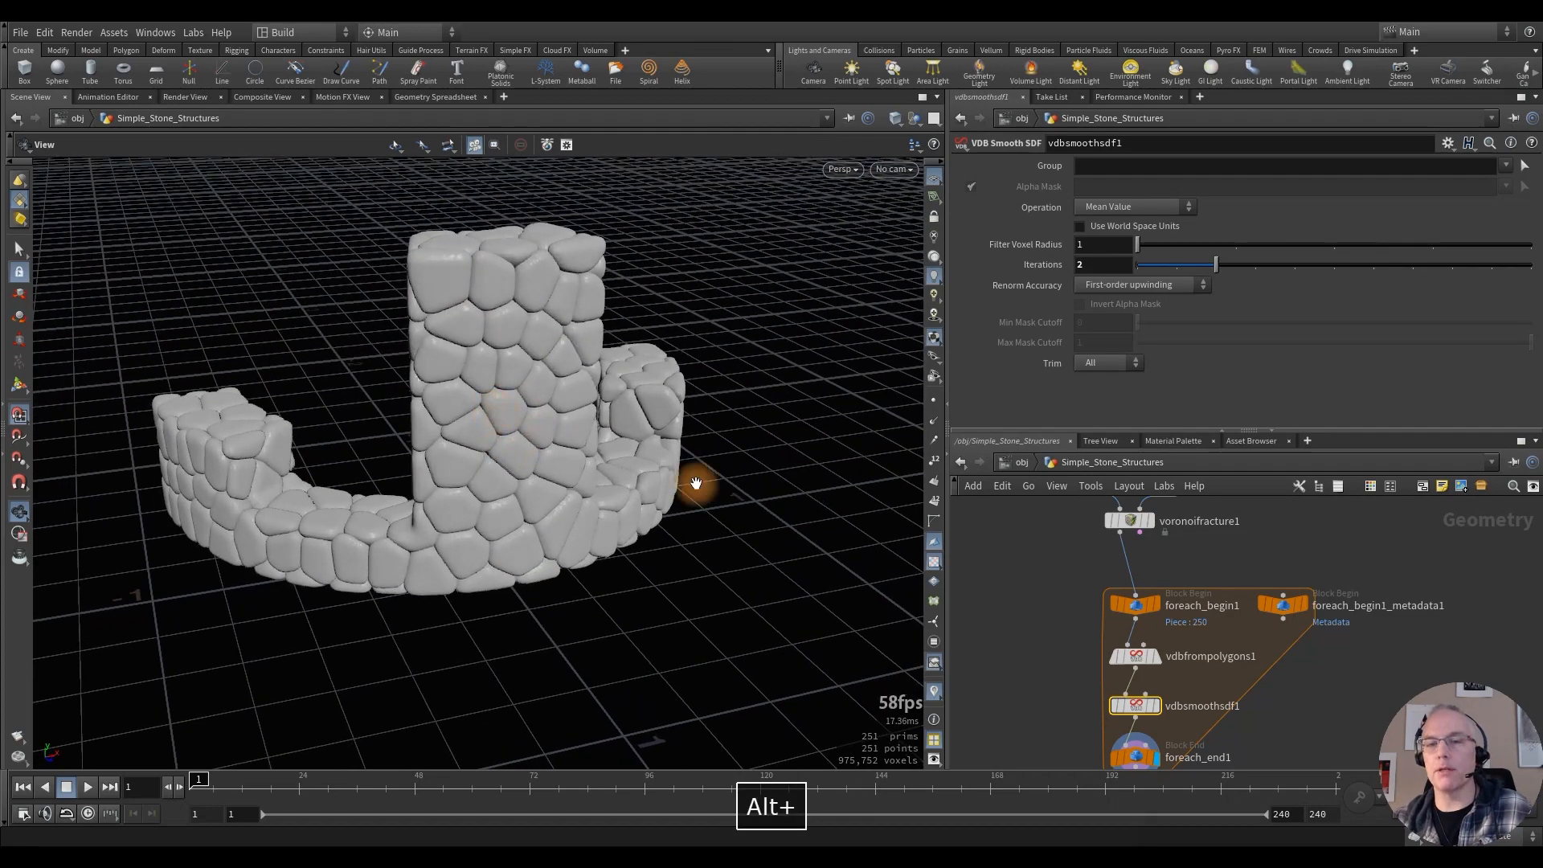
{"action": "left_click_drag", "start_coordinate": [538, 438], "coordinate": [923, 637], "text": "alt"}
{"action": "middle_click_drag", "start_coordinate": [1034, 688], "coordinate": [1035, 584]}
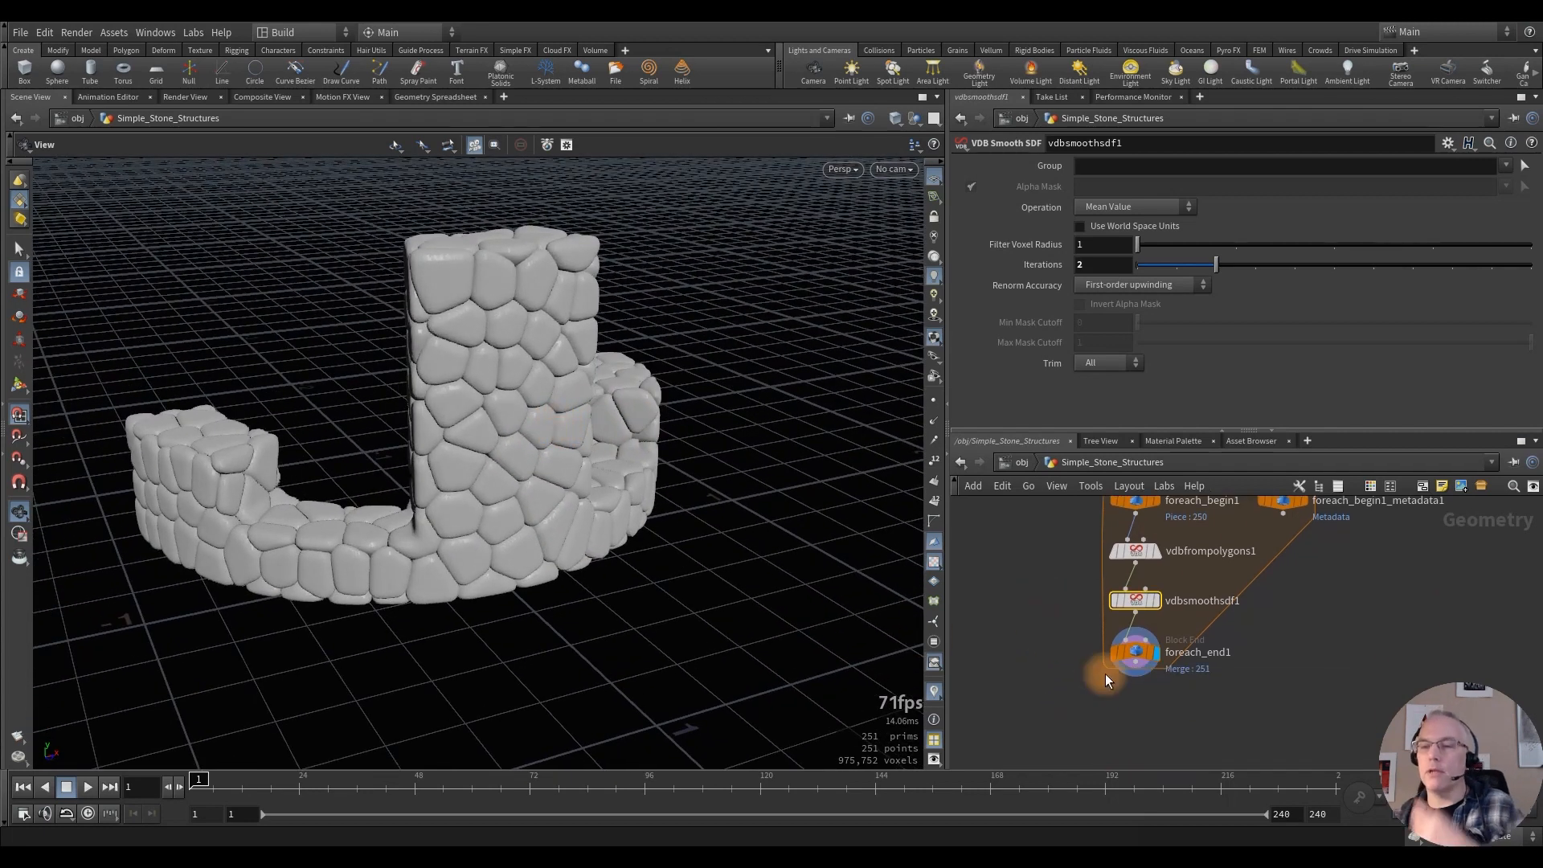
Step: Insert a Convert VDB node between vdbsmoothsdf1 and foreach_end1 and set it to convert to Polygons
{"action": "left_click_drag", "start_coordinate": [1131, 648], "coordinate": [1133, 717]}
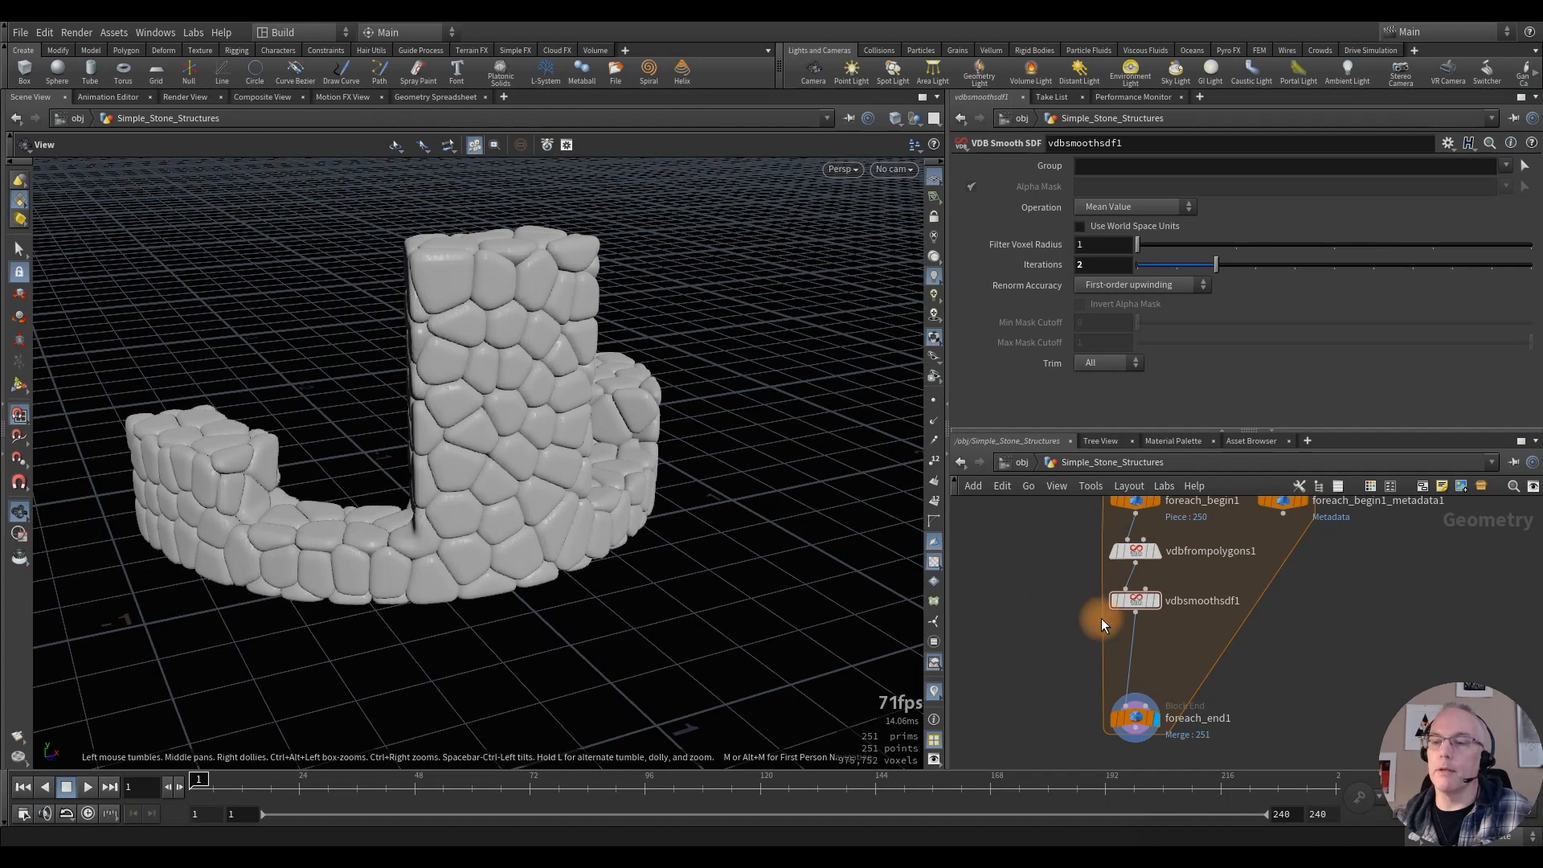
{"action": "key", "text": "Tab"}
{"action": "type", "text": "c"}
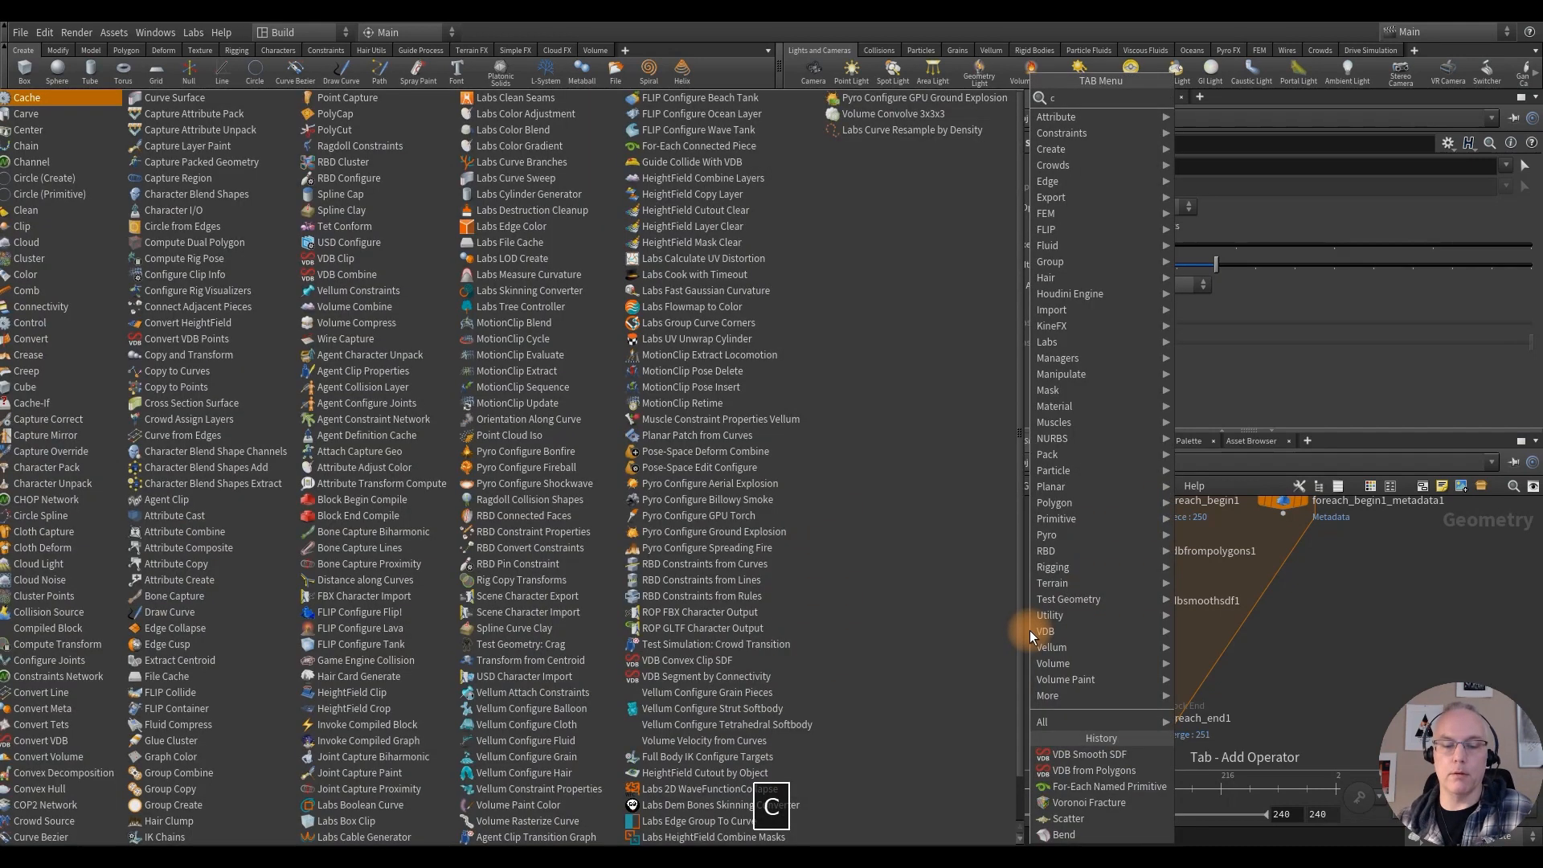
{"action": "type", "text": "onvert"}
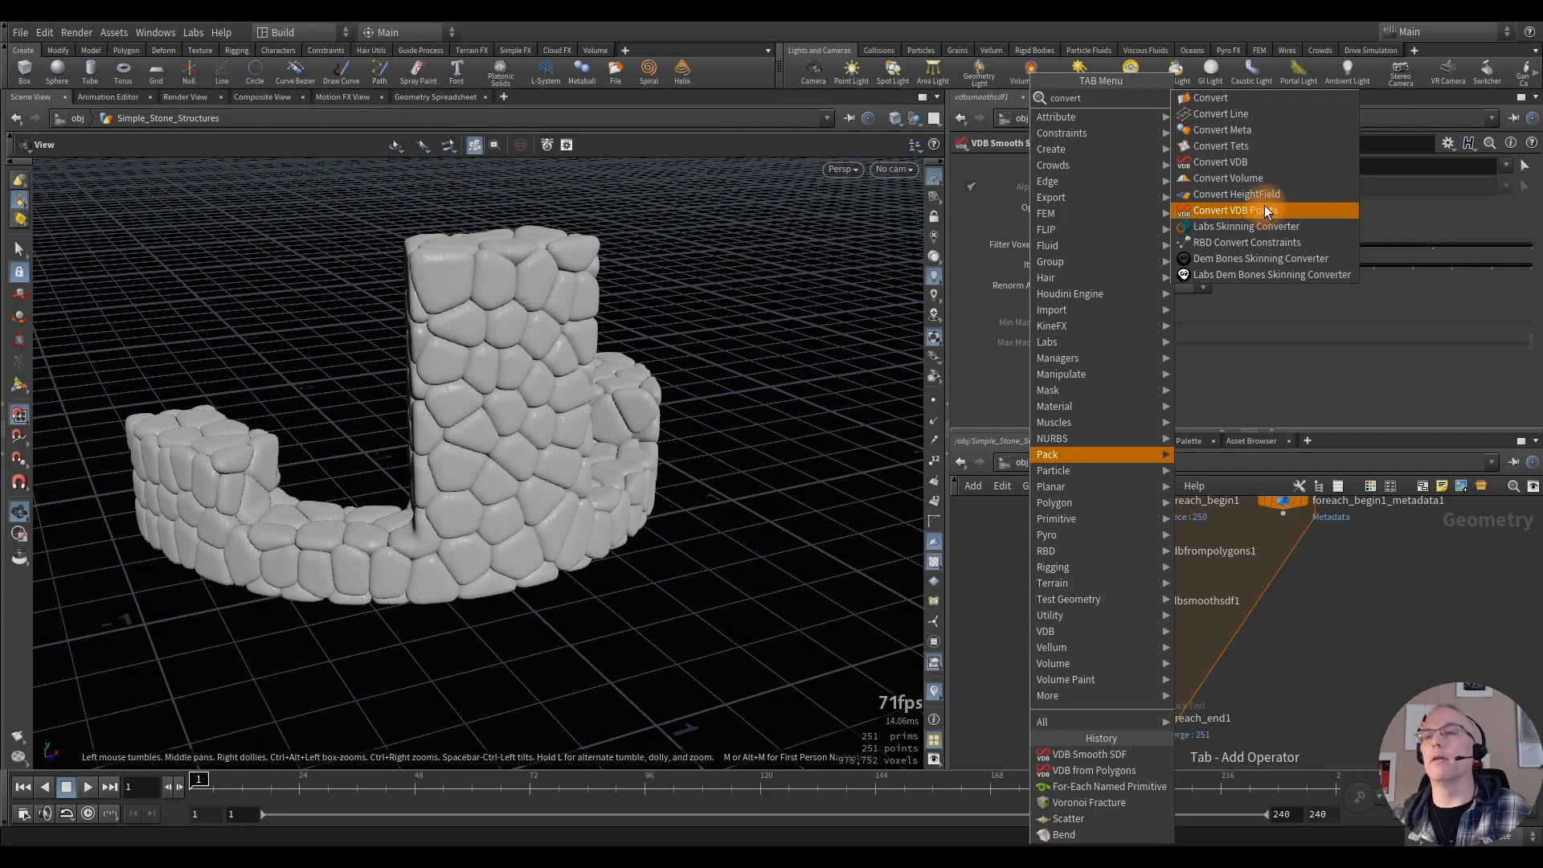
{"action": "left_click", "coordinate": [1215, 162]}
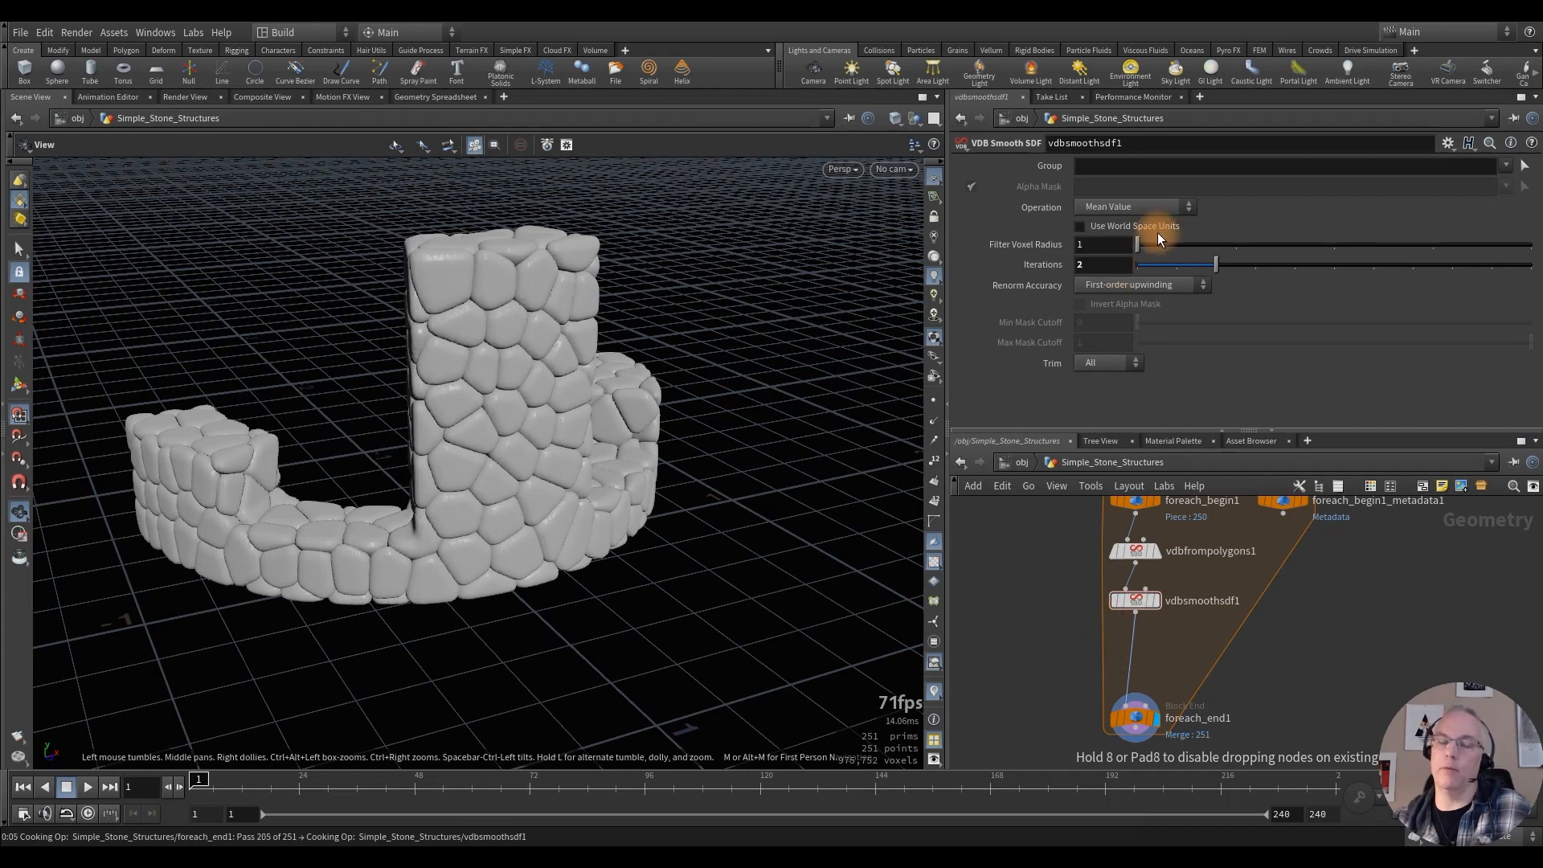
{"action": "left_click", "coordinate": [1140, 185]}
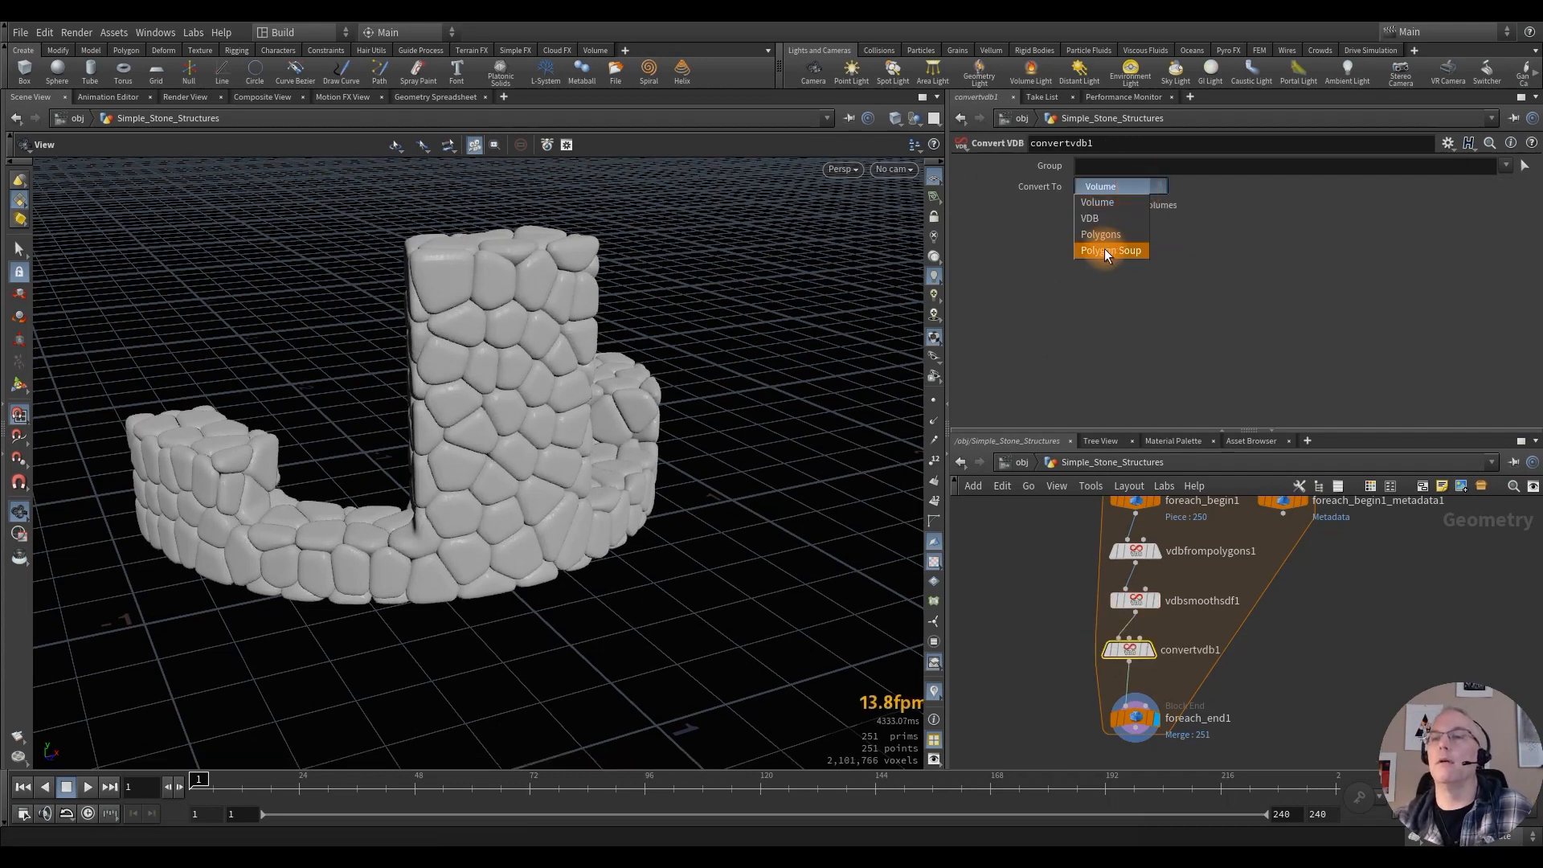
{"action": "left_click", "coordinate": [1099, 233]}
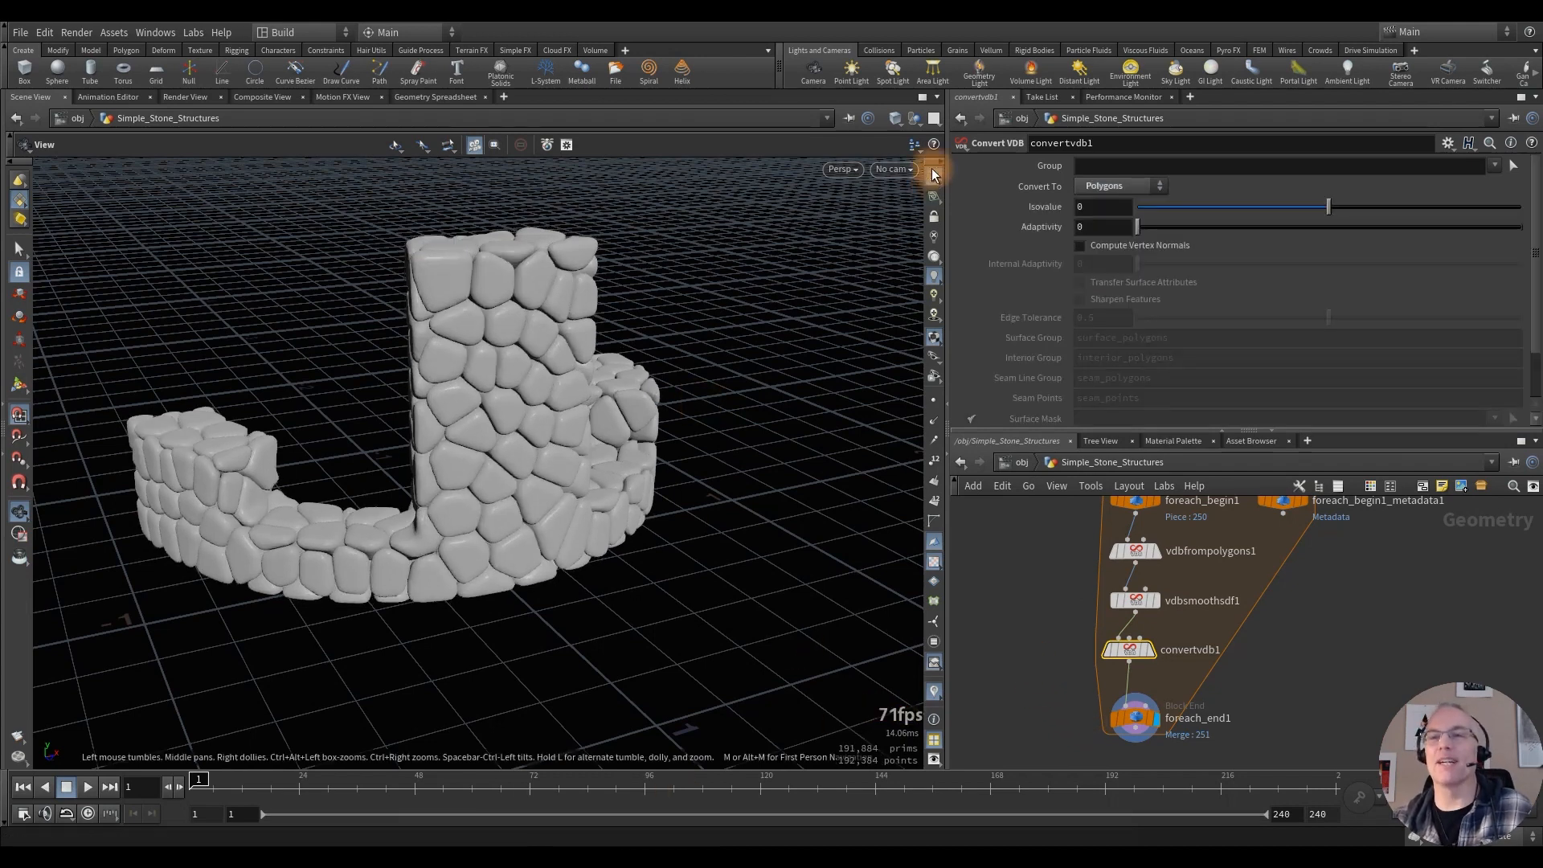
Step: Switch the viewport to shaded display with wireframe and inspect the polygon mesh of the stones up close
{"action": "left_click", "coordinate": [895, 118]}
{"action": "left_click", "coordinate": [938, 311]}
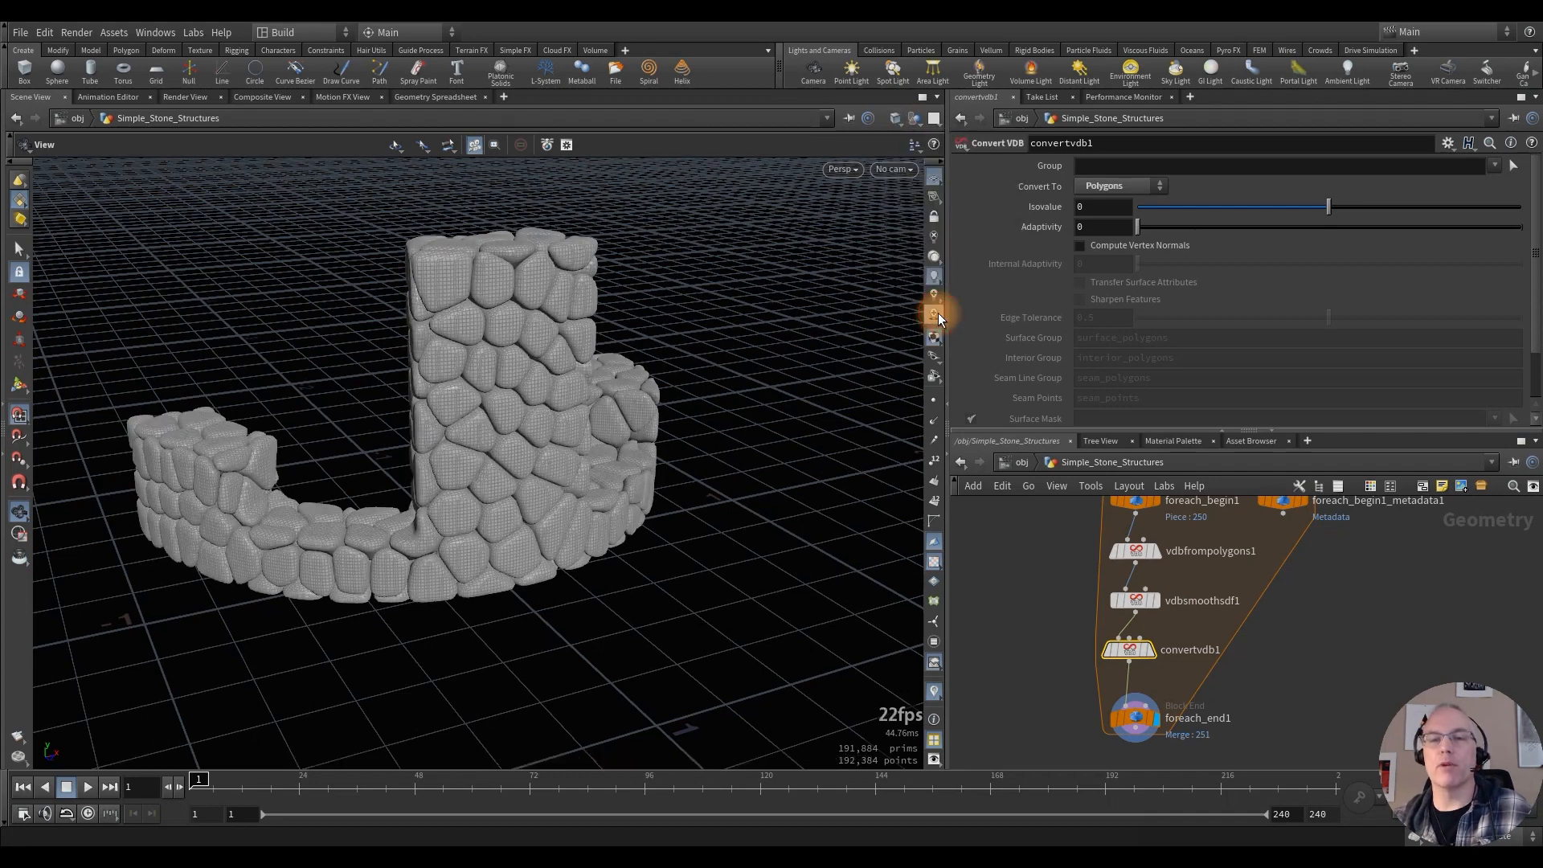
{"action": "left_click_drag", "start_coordinate": [489, 327], "coordinate": [559, 336], "text": "alt"}
{"action": "right_click_drag", "start_coordinate": [558, 336], "coordinate": [725, 374], "text": "alt"}
{"action": "mouse_move", "coordinate": [520, 313]}
{"action": "left_mouse_down", "text": "alt"}
{"action": "mouse_move", "coordinate": [634, 361]}
{"action": "mouse_move", "coordinate": [677, 421]}
{"action": "mouse_move", "coordinate": [581, 420]}
{"action": "mouse_move", "coordinate": [517, 372]}
{"action": "mouse_move", "coordinate": [482, 303]}
{"action": "mouse_move", "coordinate": [398, 295]}
{"action": "mouse_move", "coordinate": [533, 354]}
{"action": "mouse_move", "coordinate": [512, 338]}
{"action": "left_mouse_up", "text": "alt"}
{"action": "right_click_drag", "start_coordinate": [511, 337], "coordinate": [369, 368], "text": "alt"}
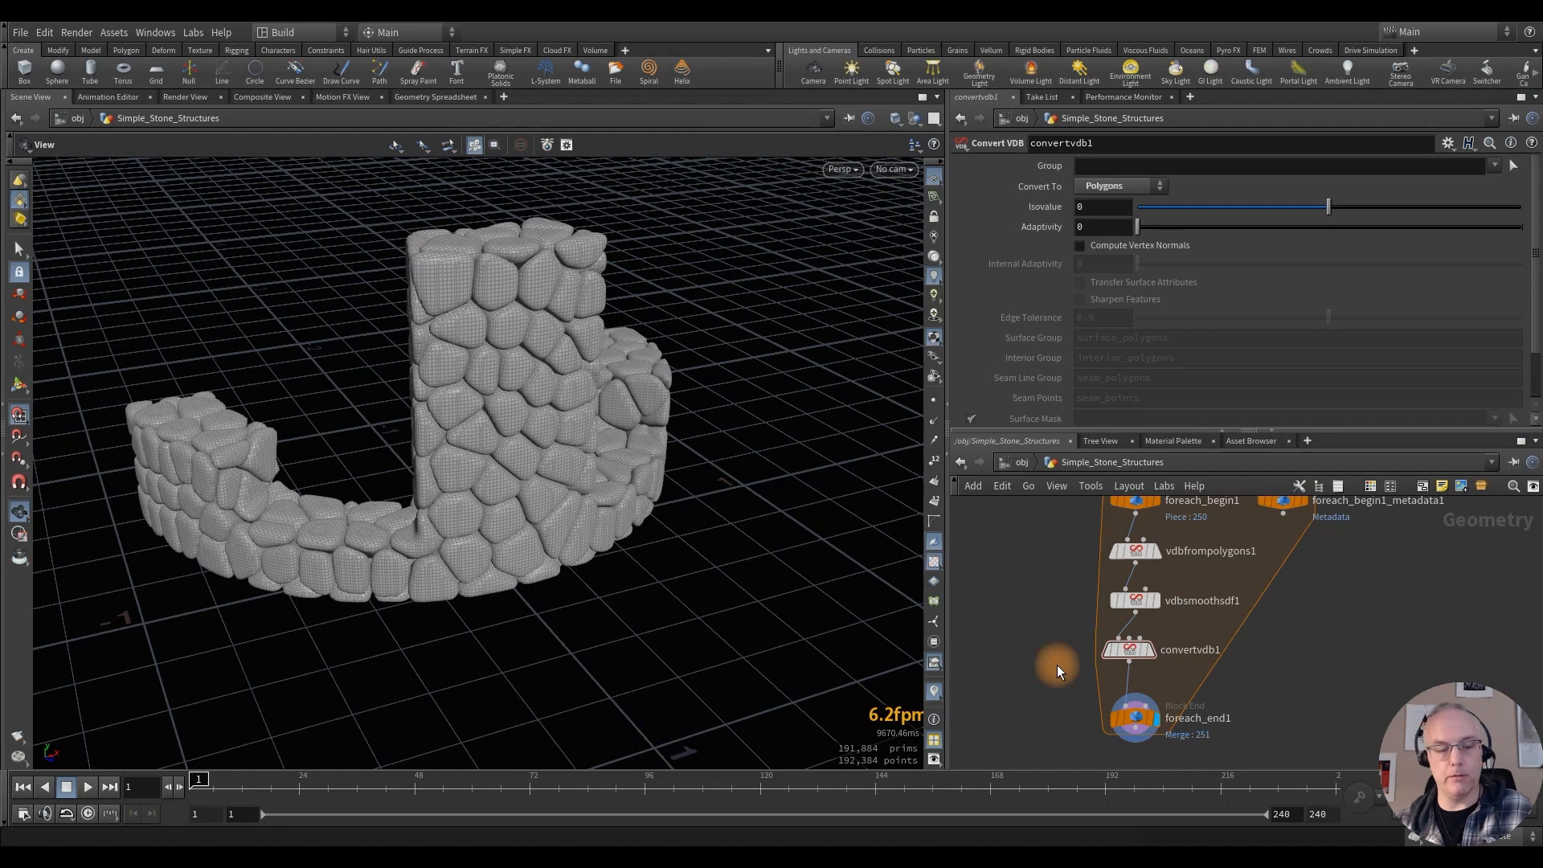
Step: Insert a UV Unwrap node between convertvdb1 and foreach_end1 and inspect the UV grid on the stones
{"action": "key", "text": "Tab"}
{"action": "type", "text": "uv"}
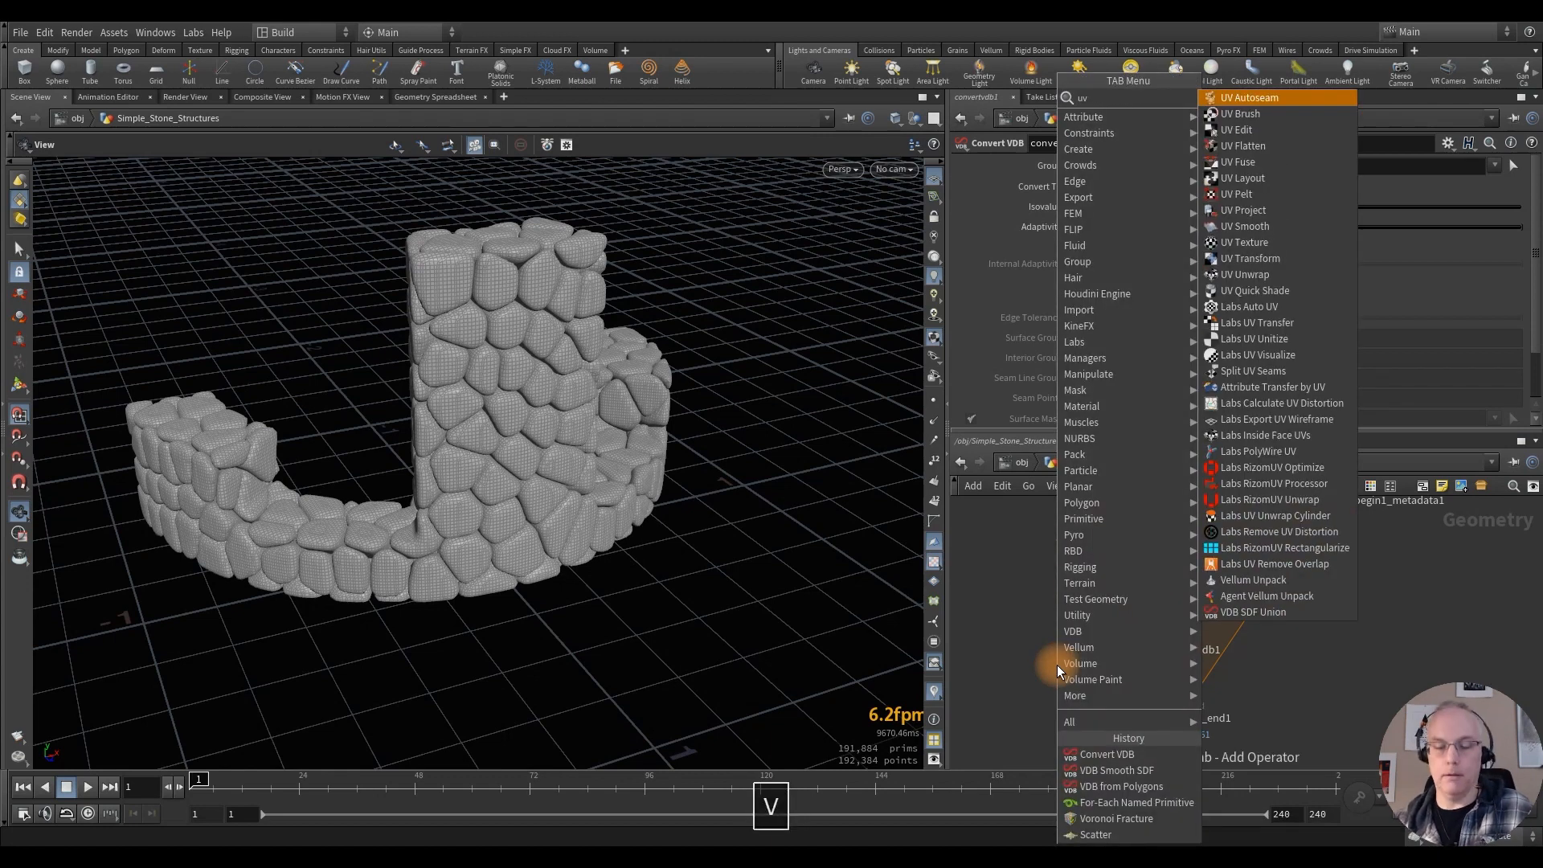
{"action": "type", "text": " un"}
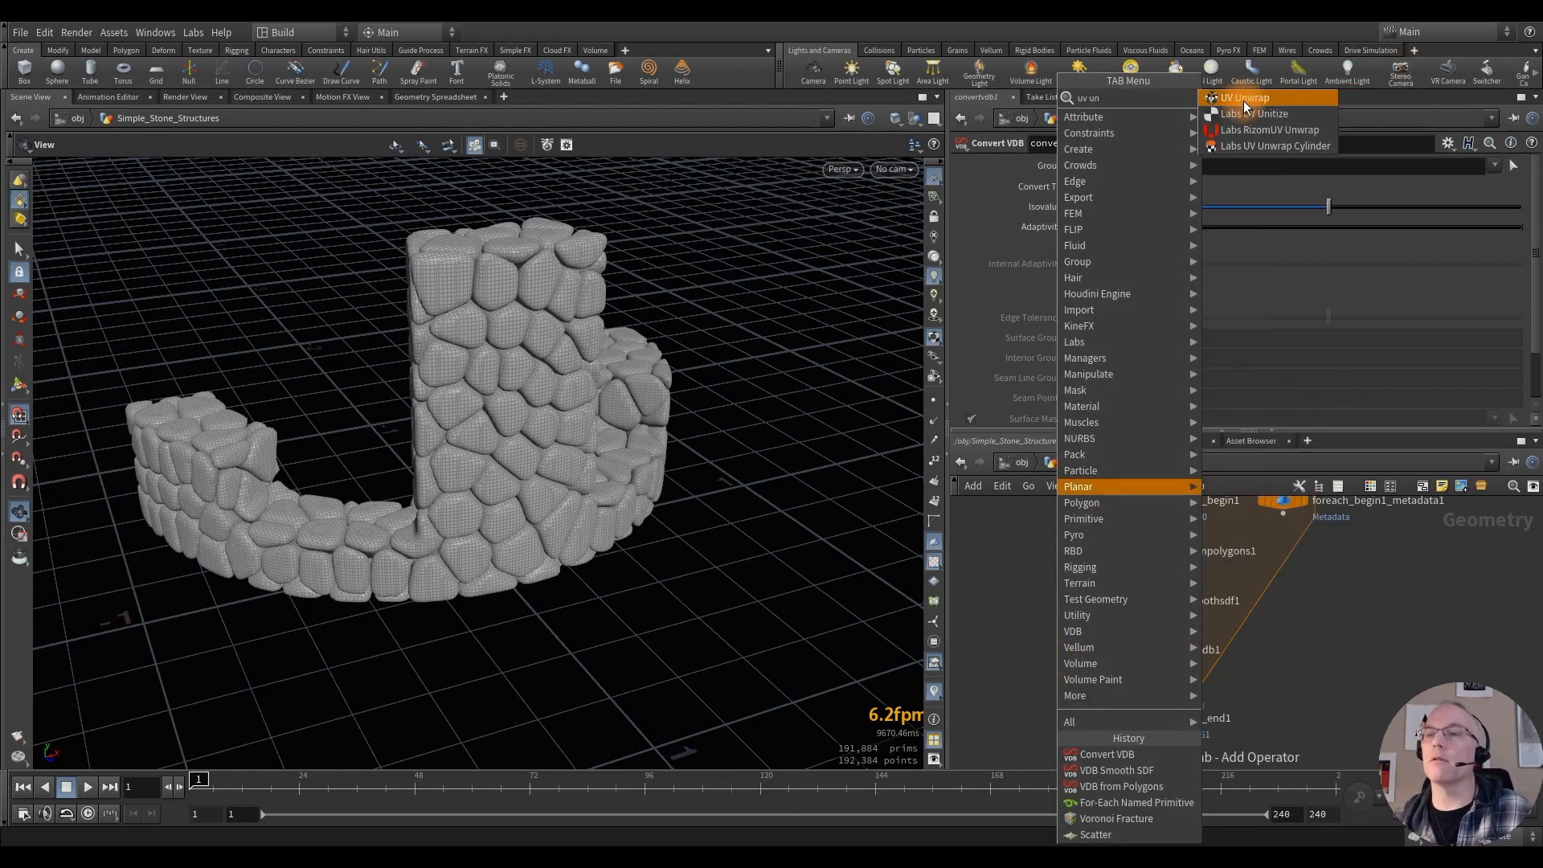
{"action": "left_click", "coordinate": [1242, 98]}
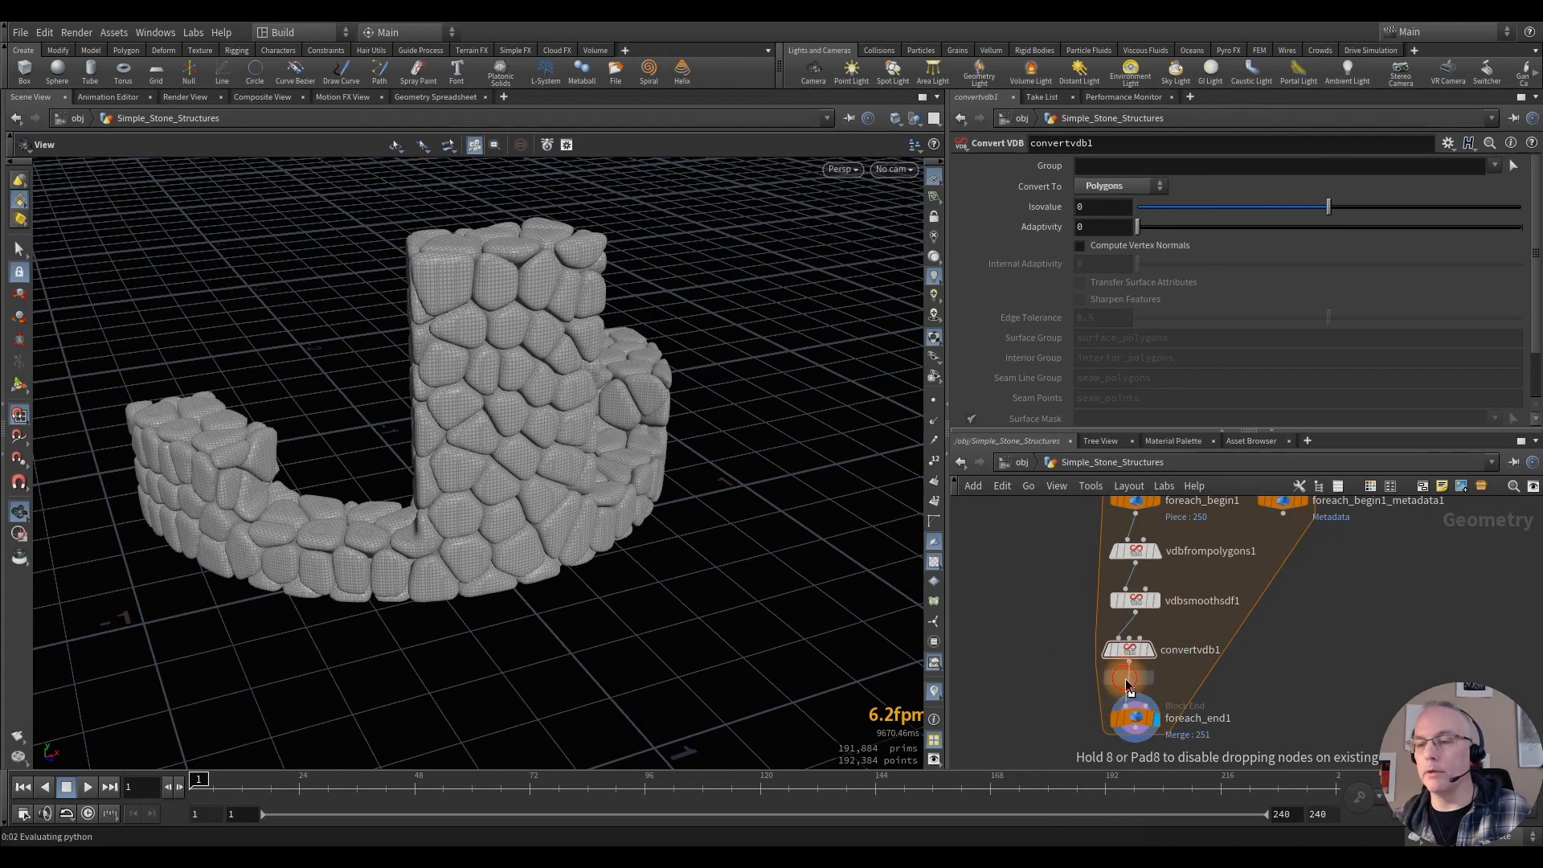
{"action": "left_click", "coordinate": [1021, 649]}
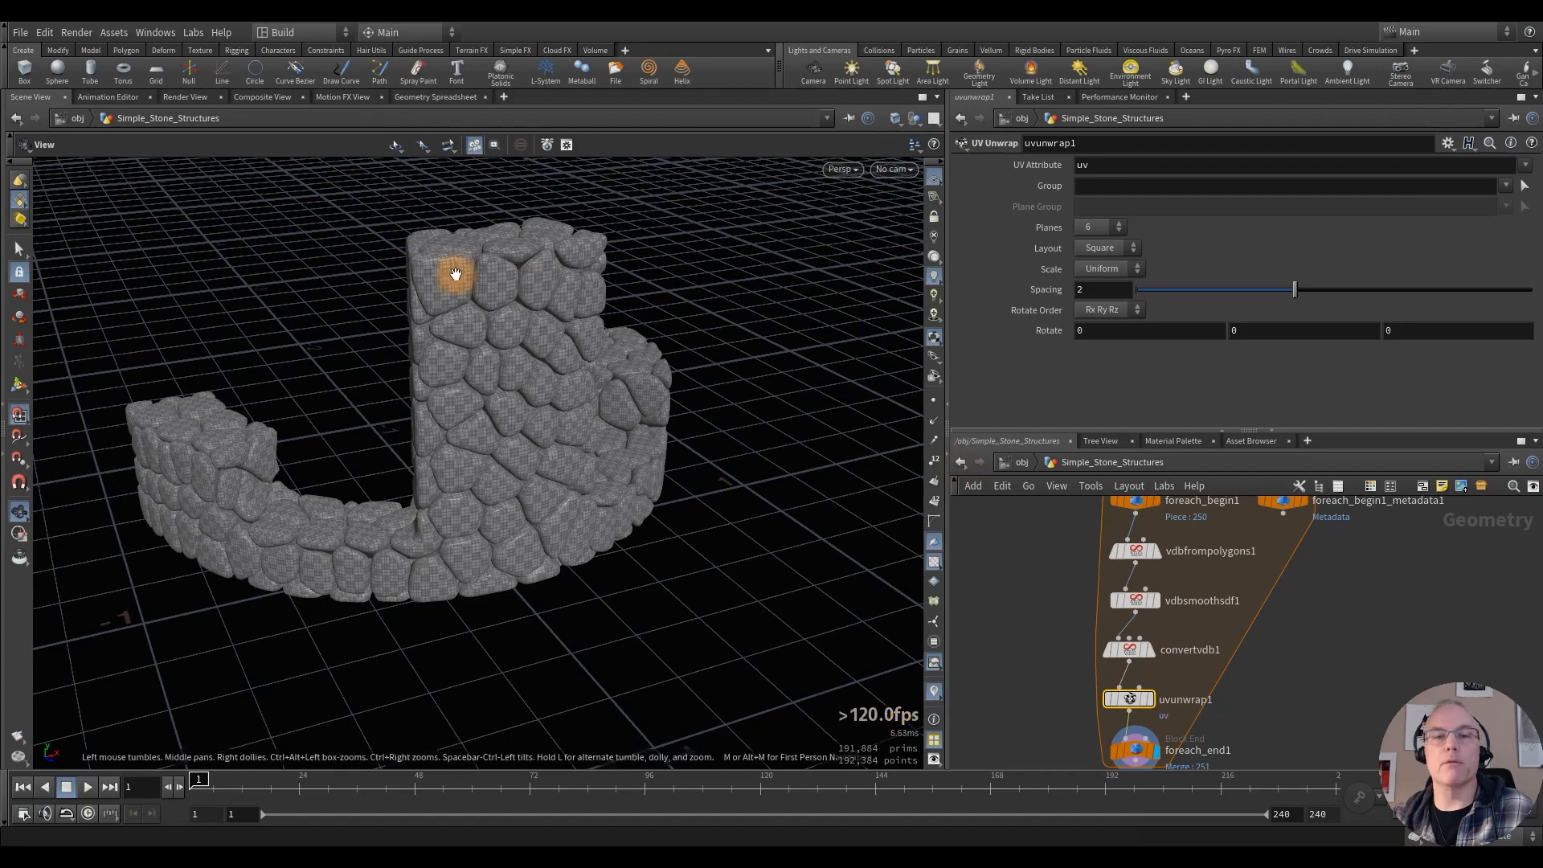
{"action": "left_click_drag", "start_coordinate": [455, 282], "coordinate": [745, 343], "text": "alt"}
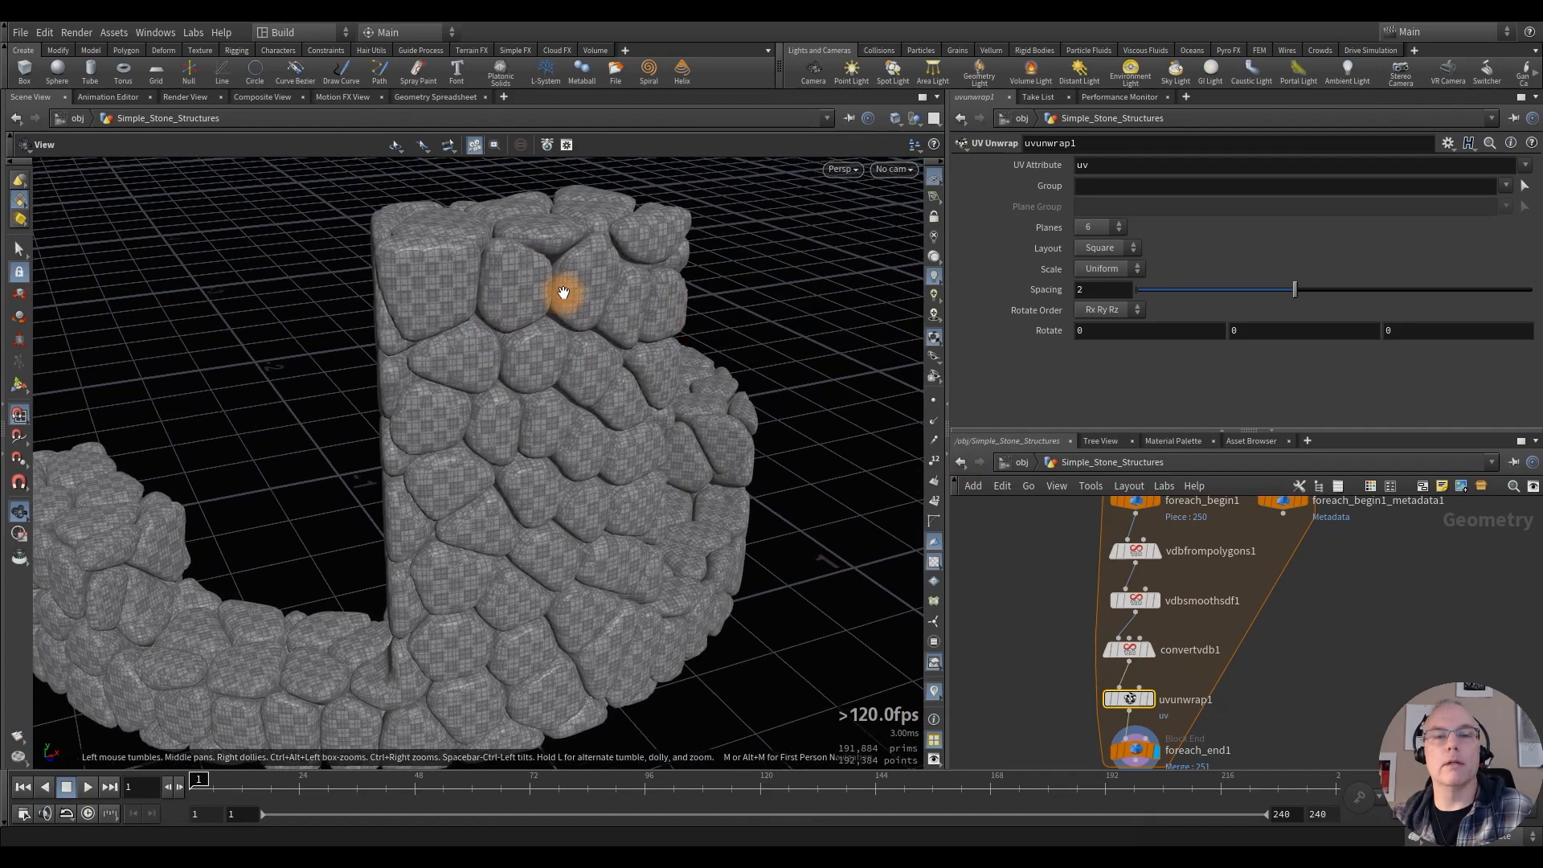
{"action": "left_click_drag", "start_coordinate": [562, 293], "coordinate": [592, 361], "text": "alt"}
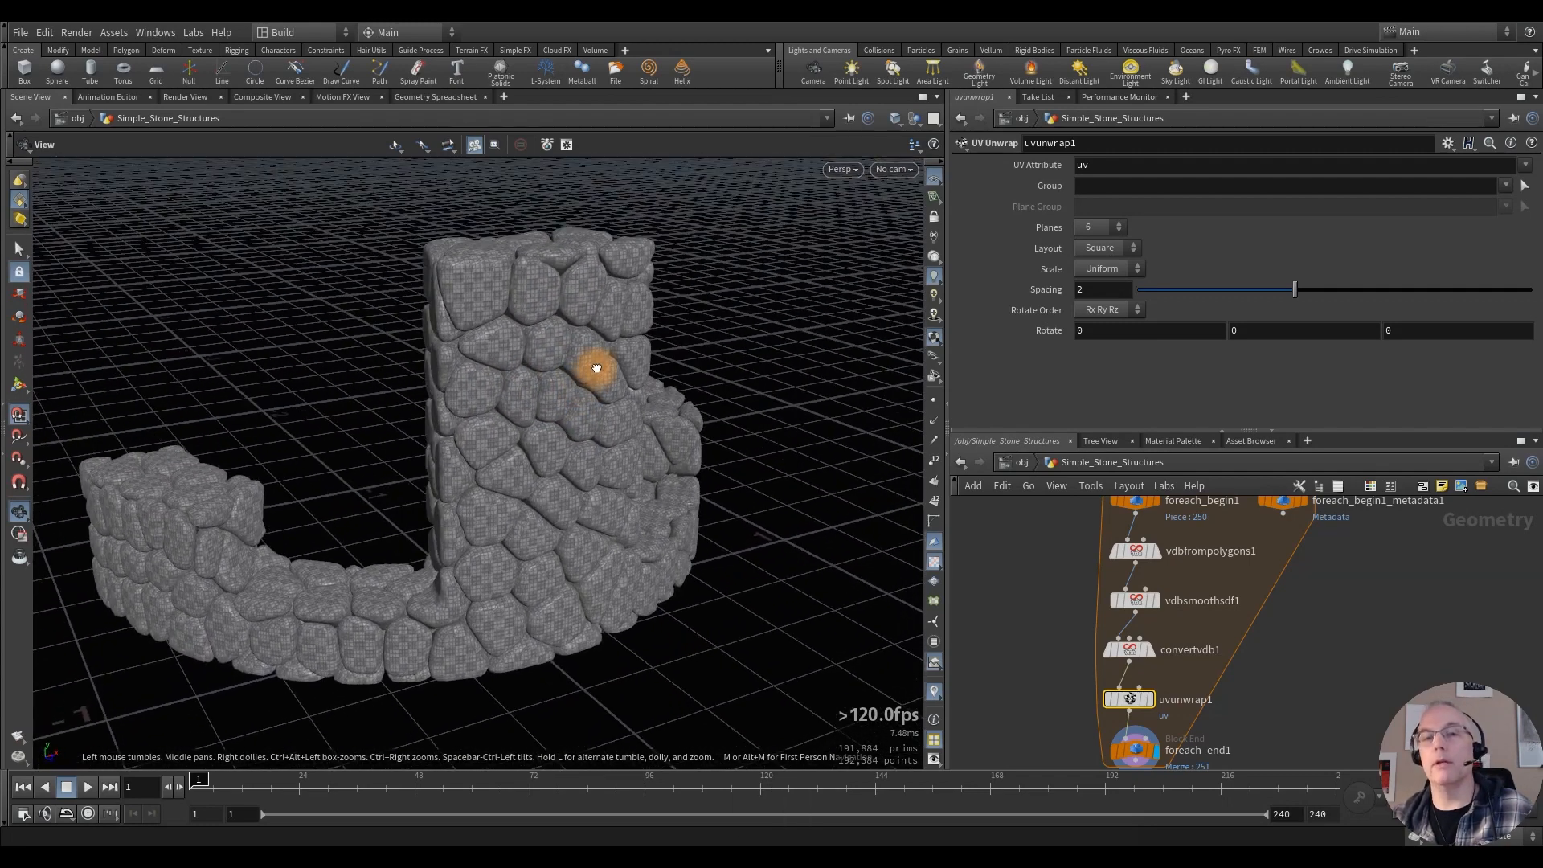
{"action": "middle_click_drag", "start_coordinate": [562, 482], "coordinate": [585, 458], "text": "alt"}
{"action": "left_click_drag", "start_coordinate": [585, 458], "coordinate": [518, 406], "text": "alt"}
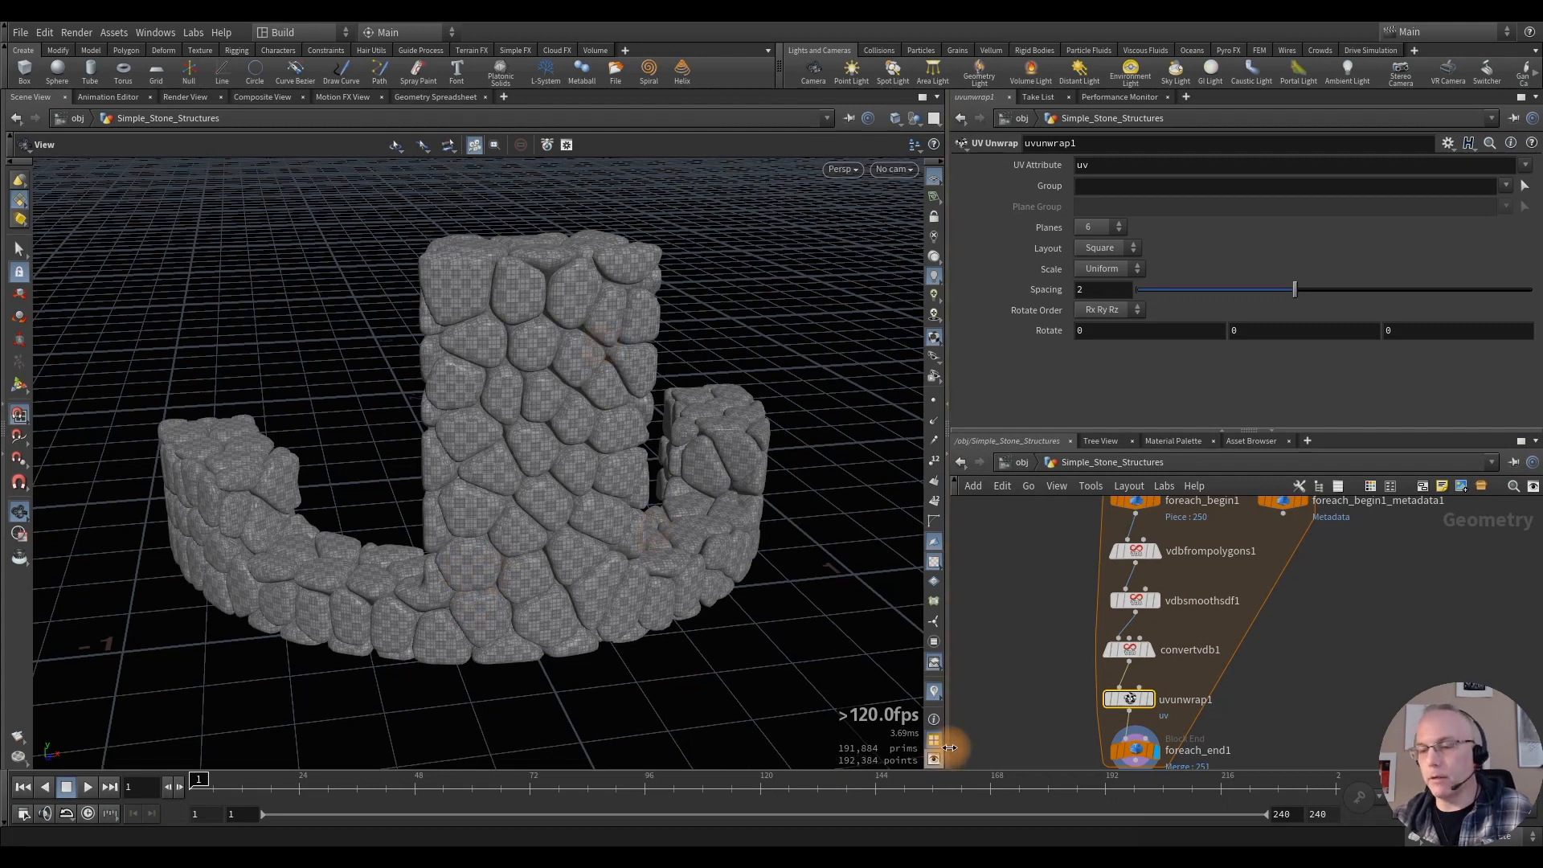
Step: Insert a Transform node between uvunwrap1 and foreach_end1 and show its handle in the viewport
{"action": "middle_click_drag", "start_coordinate": [1019, 669], "coordinate": [998, 613]}
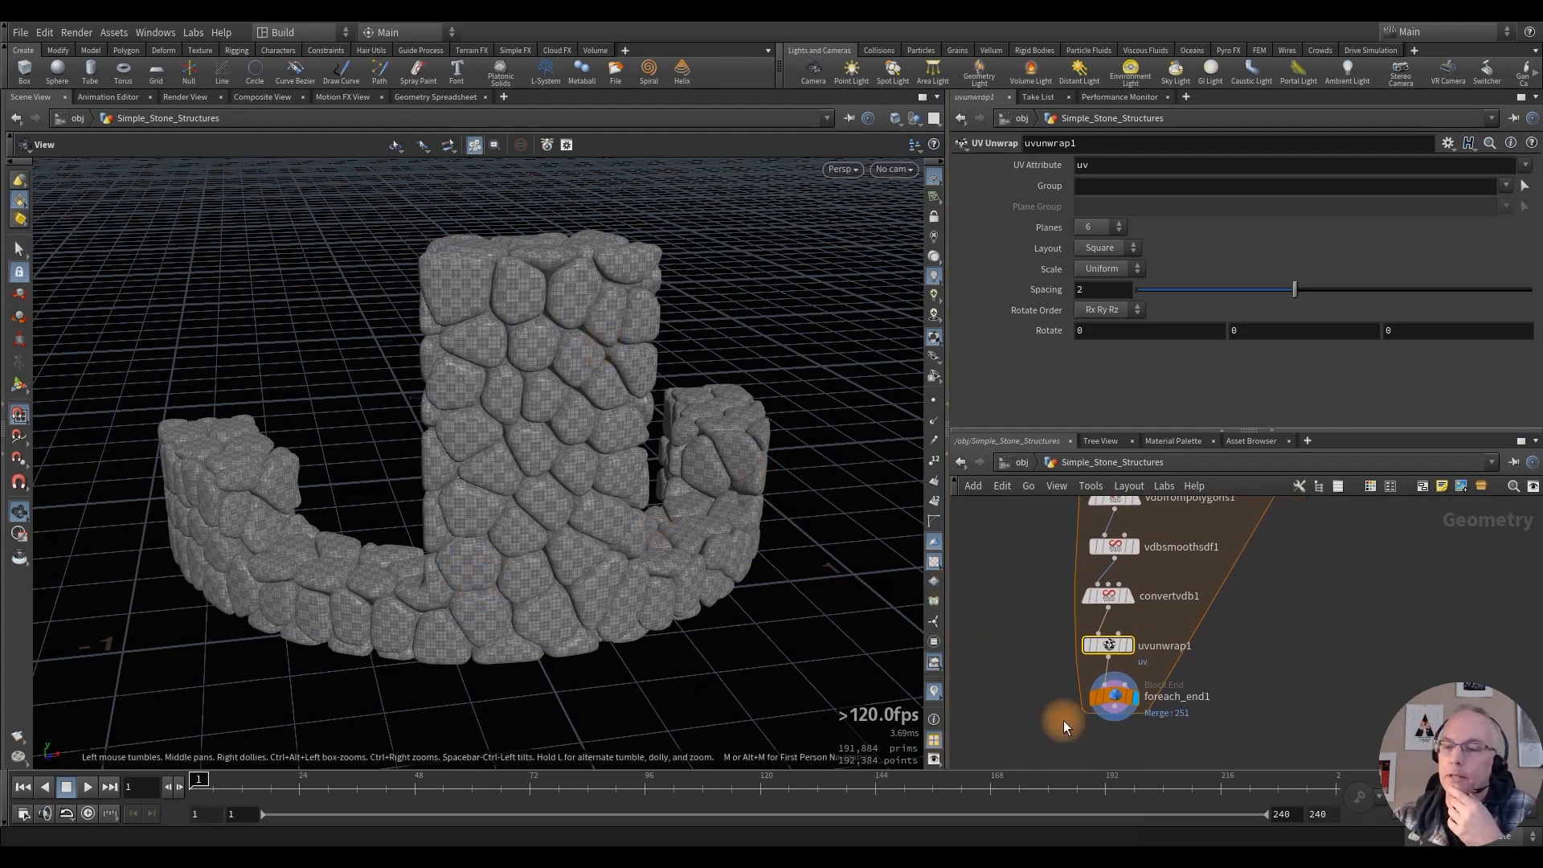
{"action": "mouse_move", "coordinate": [1125, 699]}
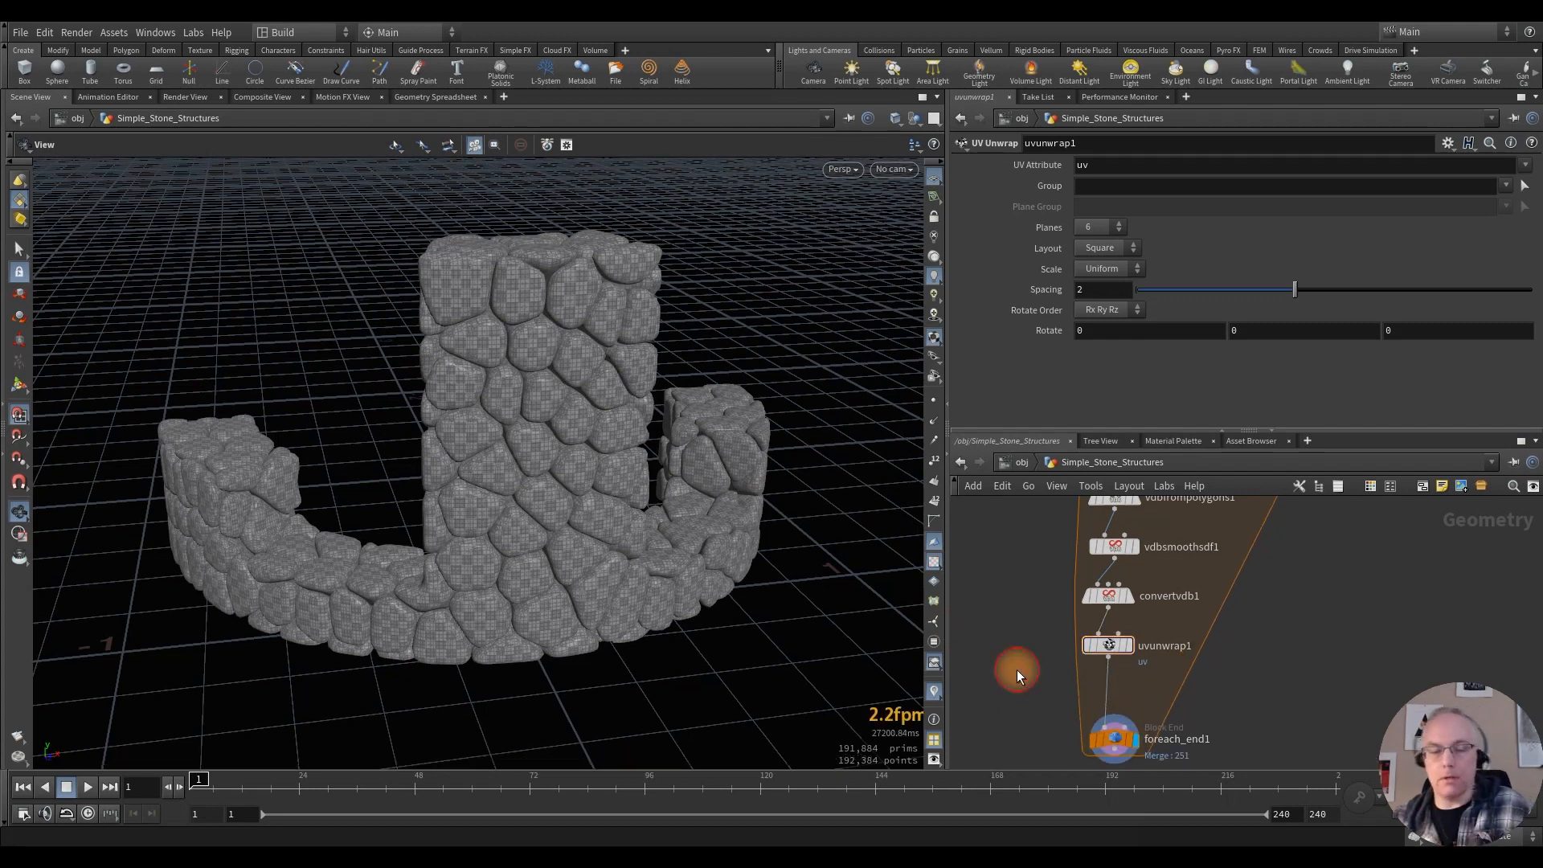
{"action": "key", "text": "Tab"}
{"action": "type", "text": "trans"}
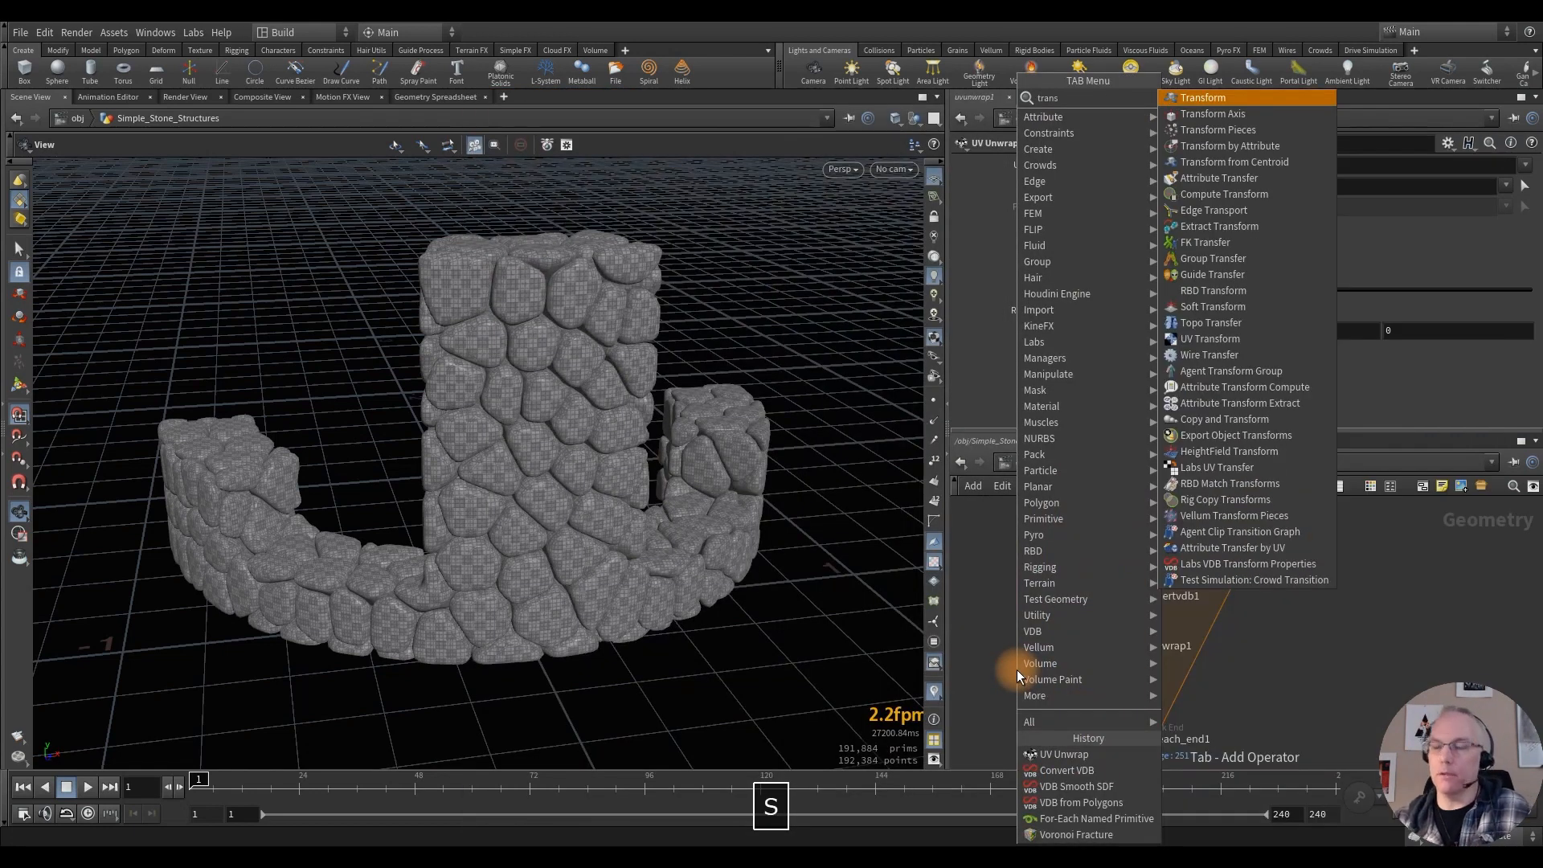
{"action": "left_click", "coordinate": [1231, 97]}
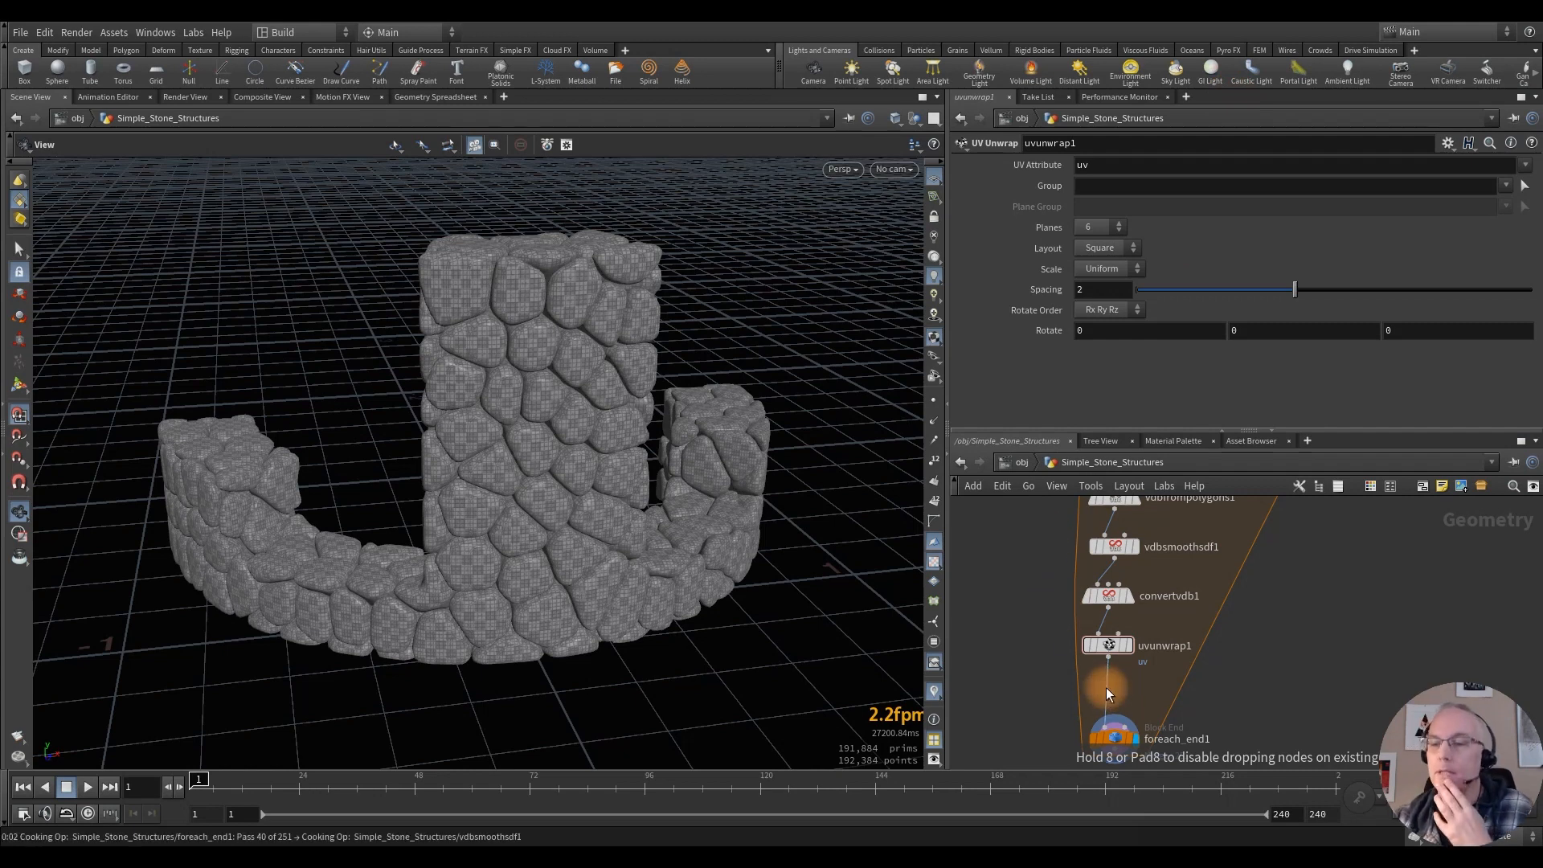
{"action": "left_click", "coordinate": [985, 644]}
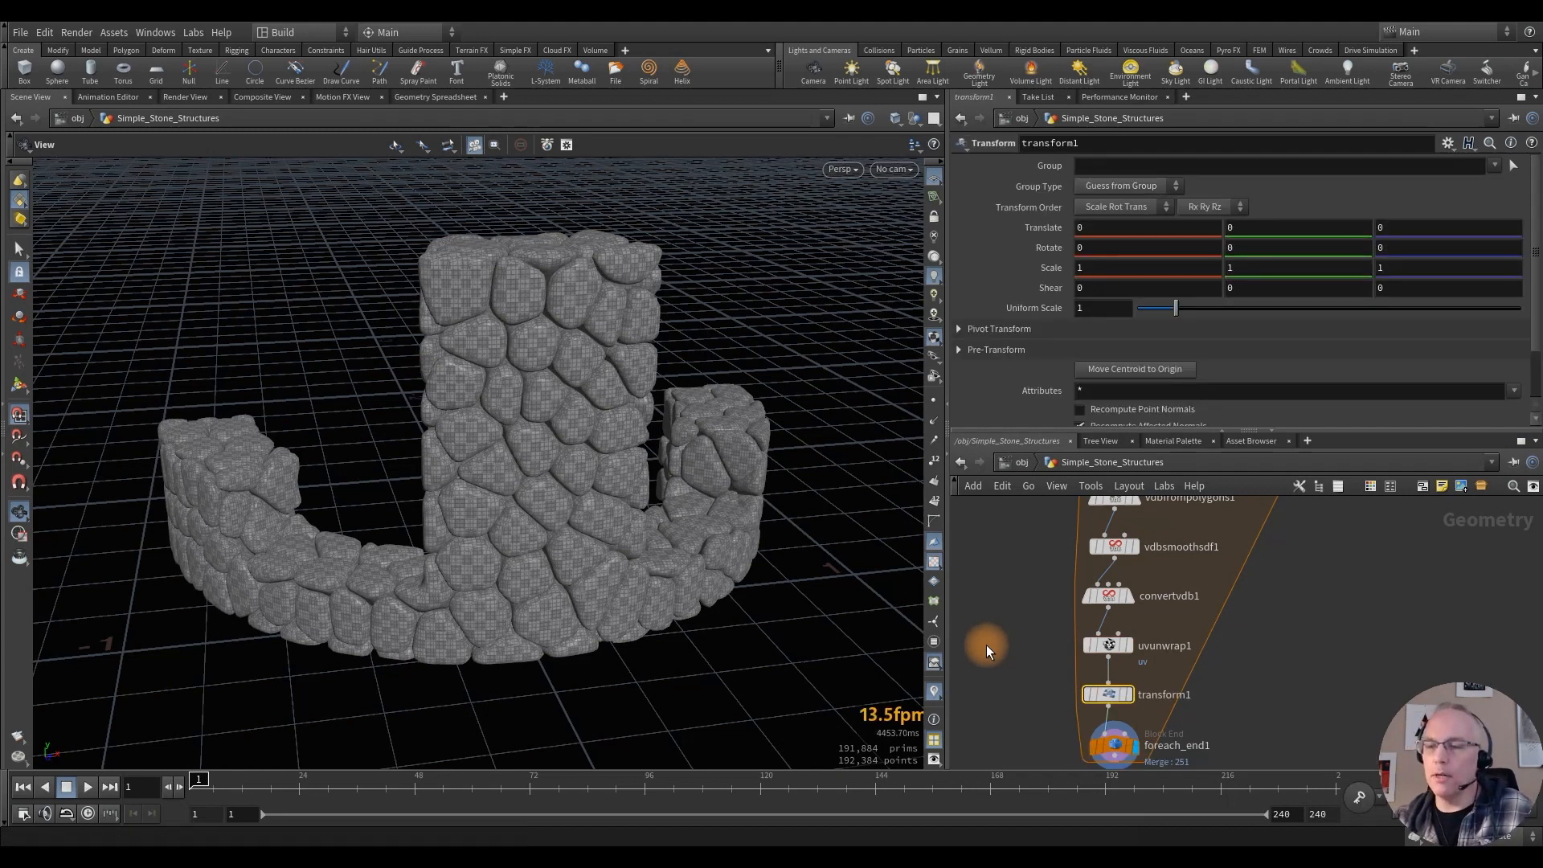
{"action": "key", "text": "Return"}
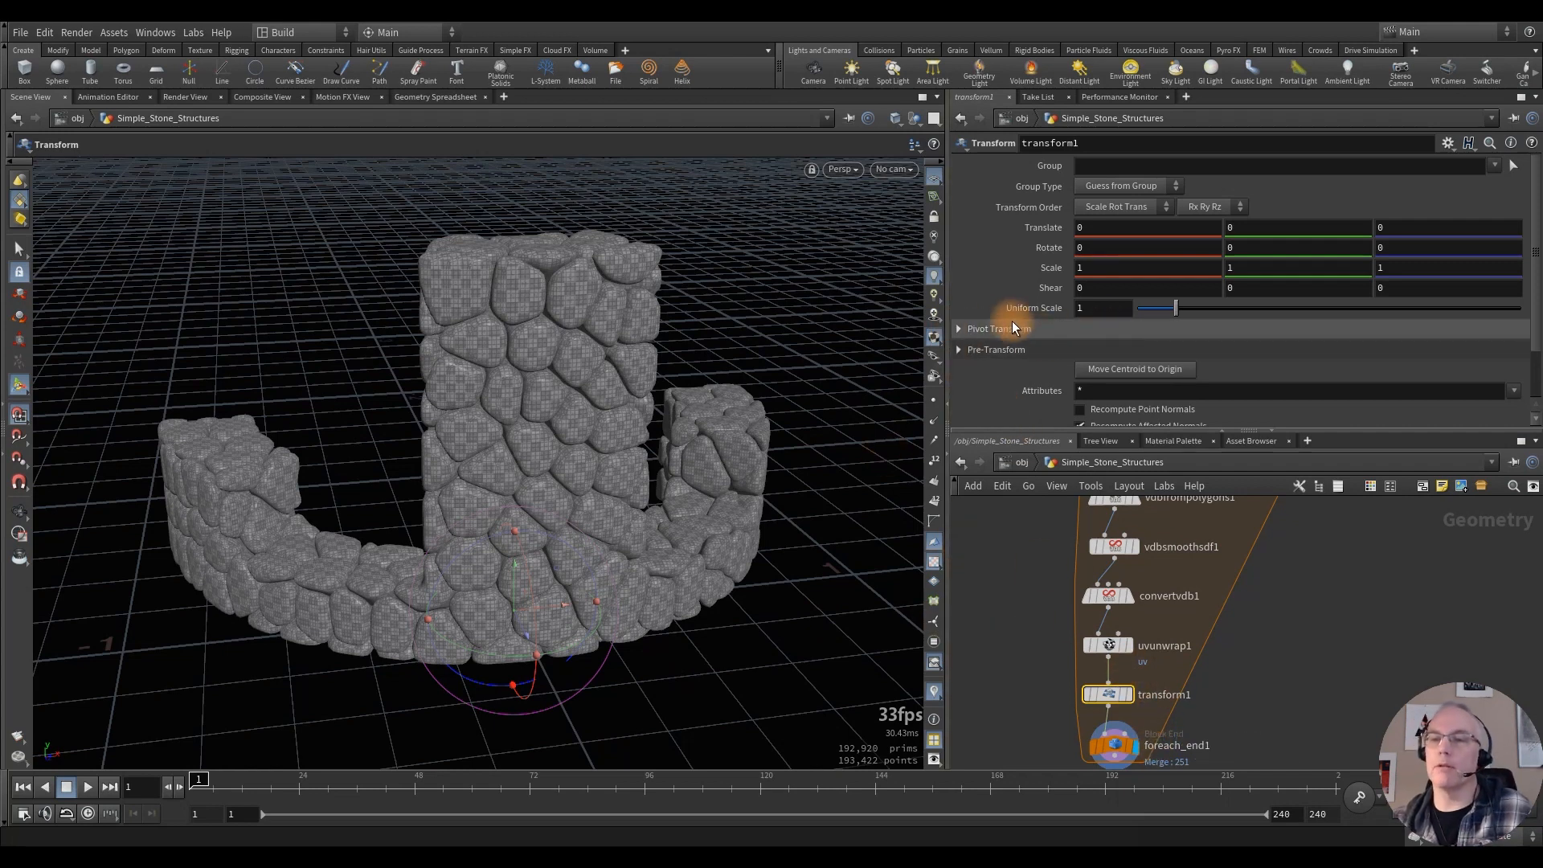
Step: Expand the Pivot Transform settings of transform1 and set the X Pivot Translate to $CEX
{"action": "left_click", "coordinate": [959, 328]}
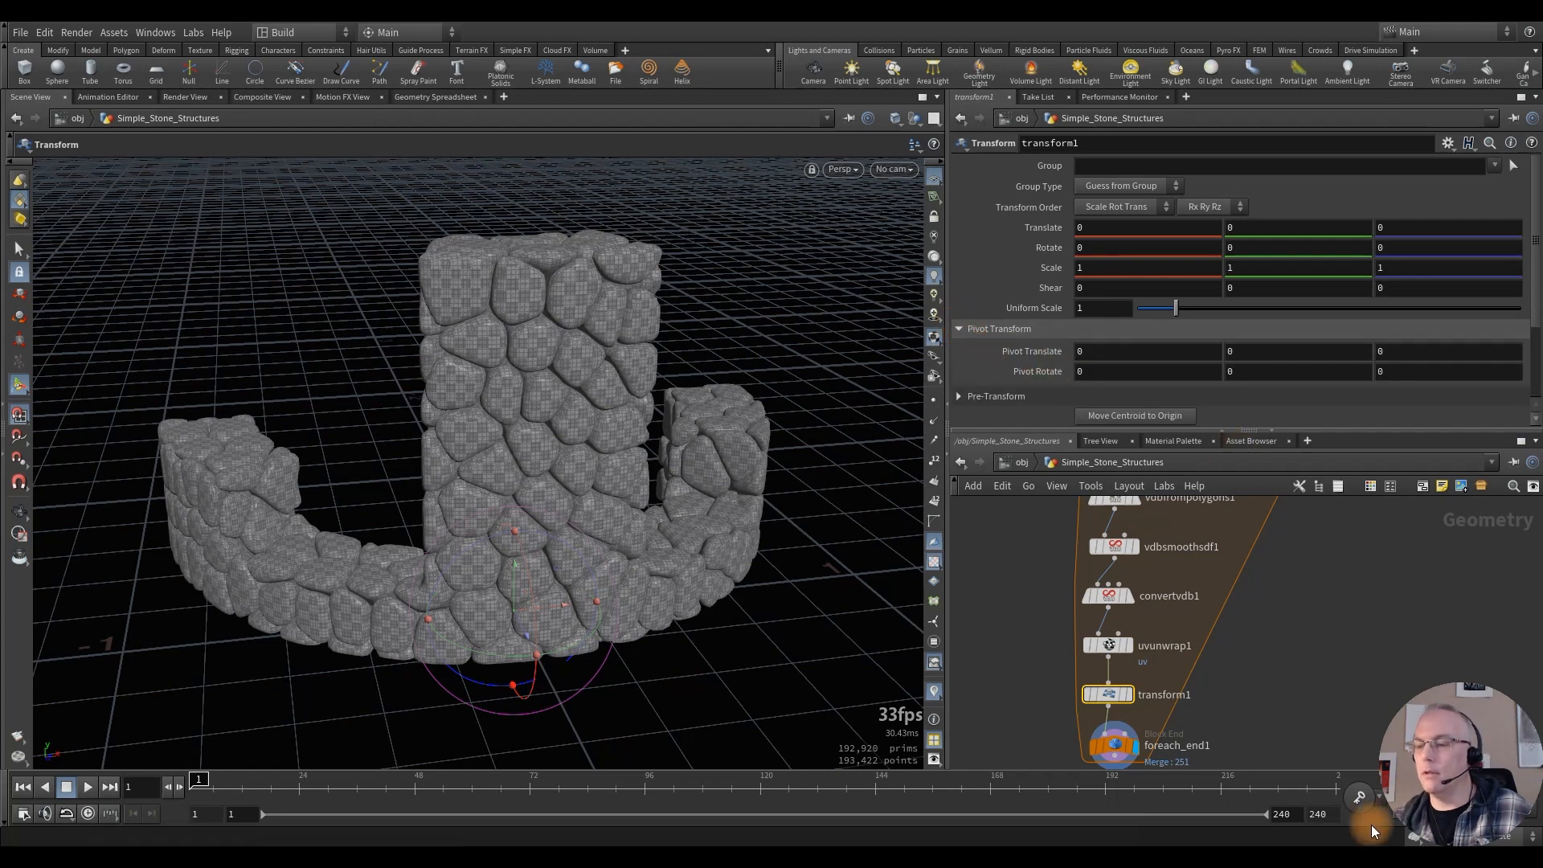
{"action": "left_click", "coordinate": [1099, 351]}
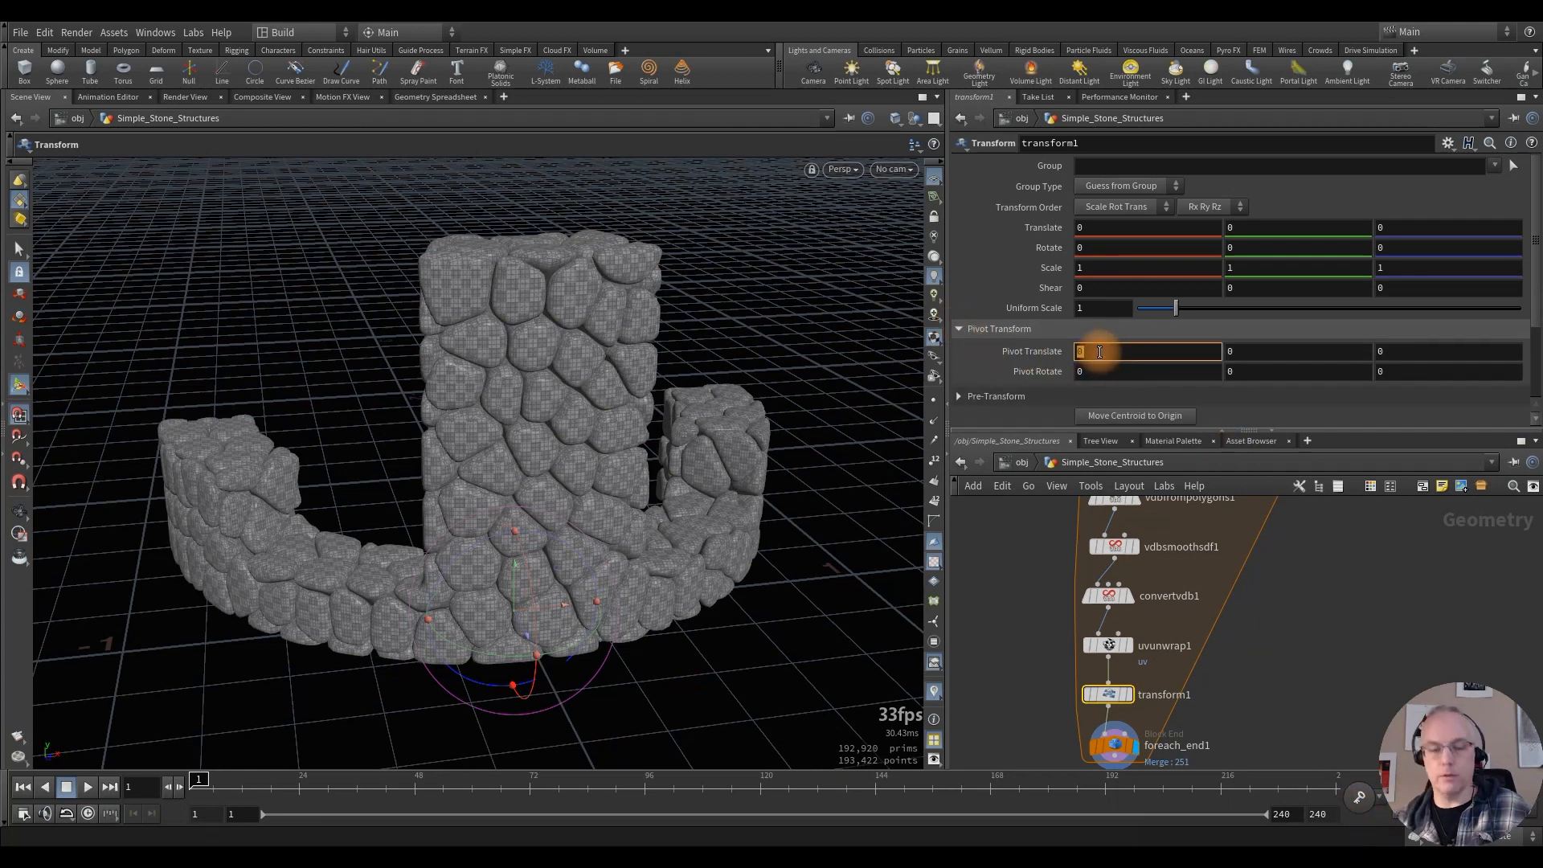
{"action": "type", "text": "$CEX"}
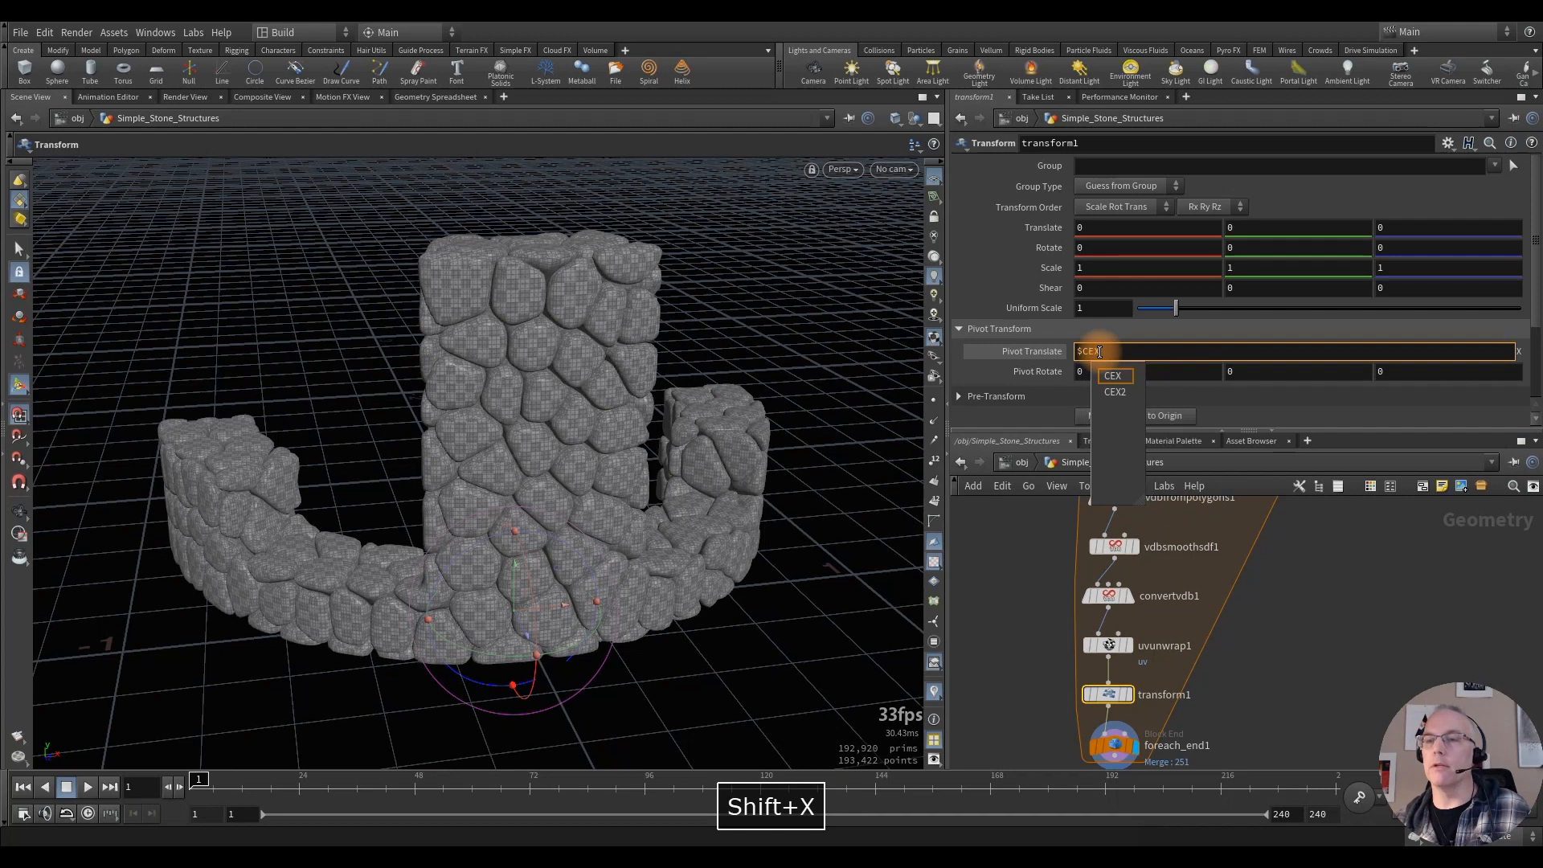
{"action": "key", "text": "Return"}
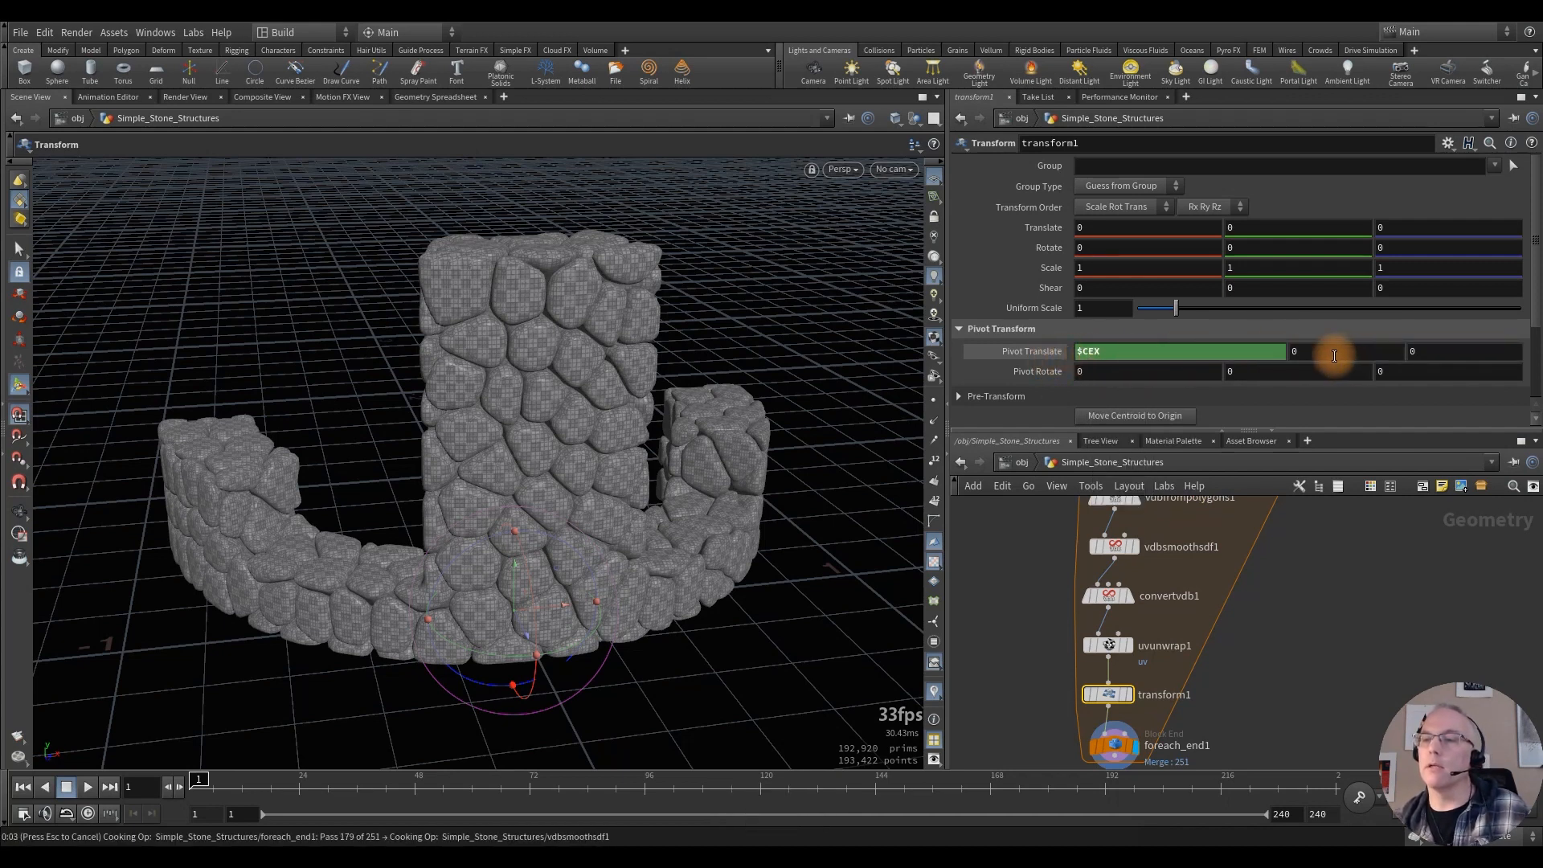
{"action": "left_click", "coordinate": [1334, 356]}
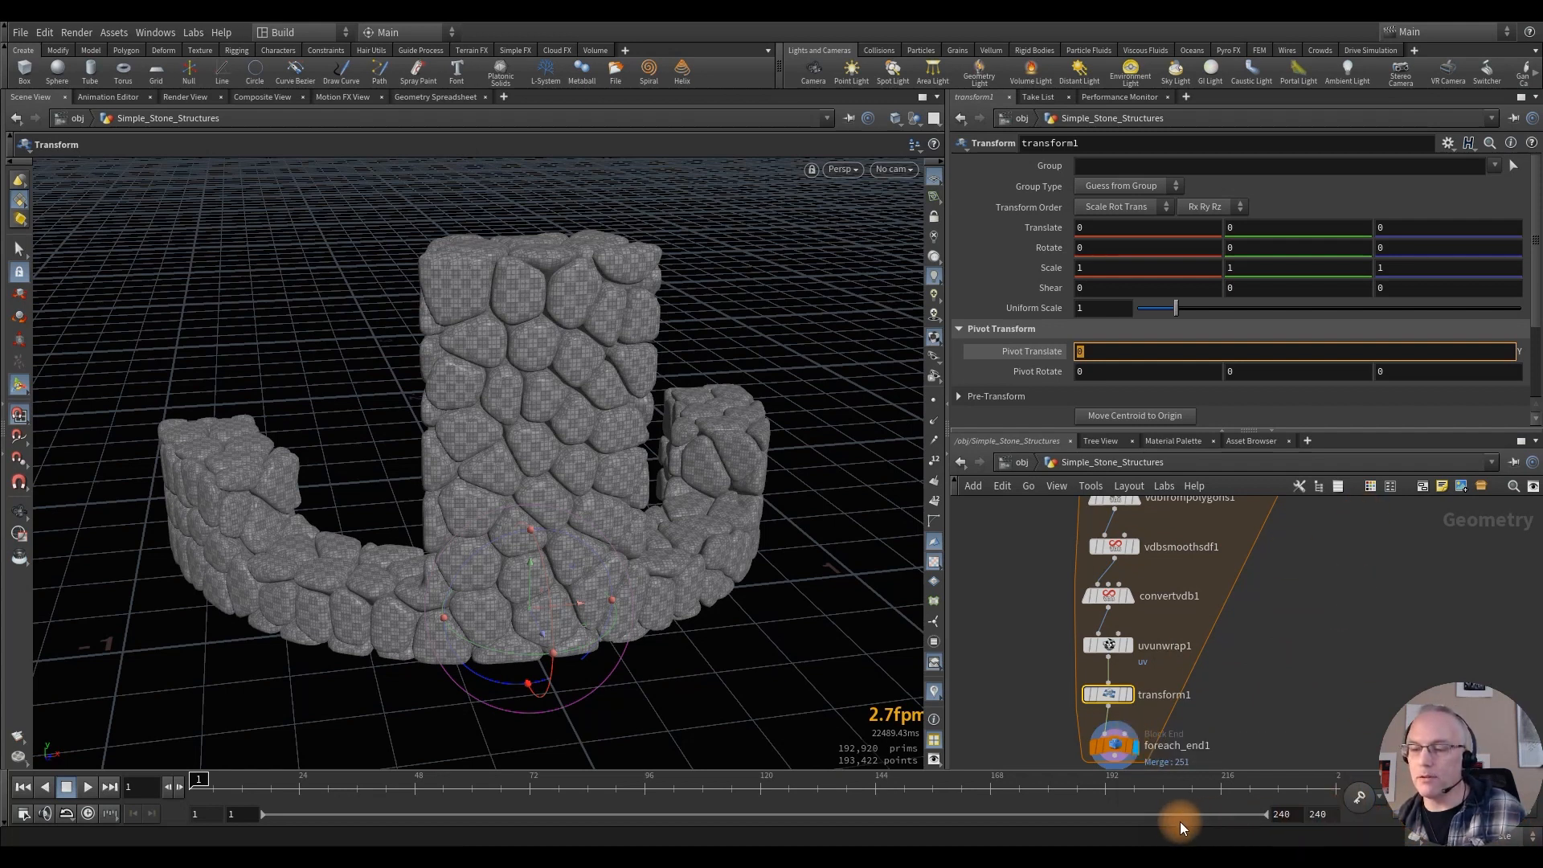
{"action": "type", "text": "$CEX"}
{"action": "key", "text": "Return"}
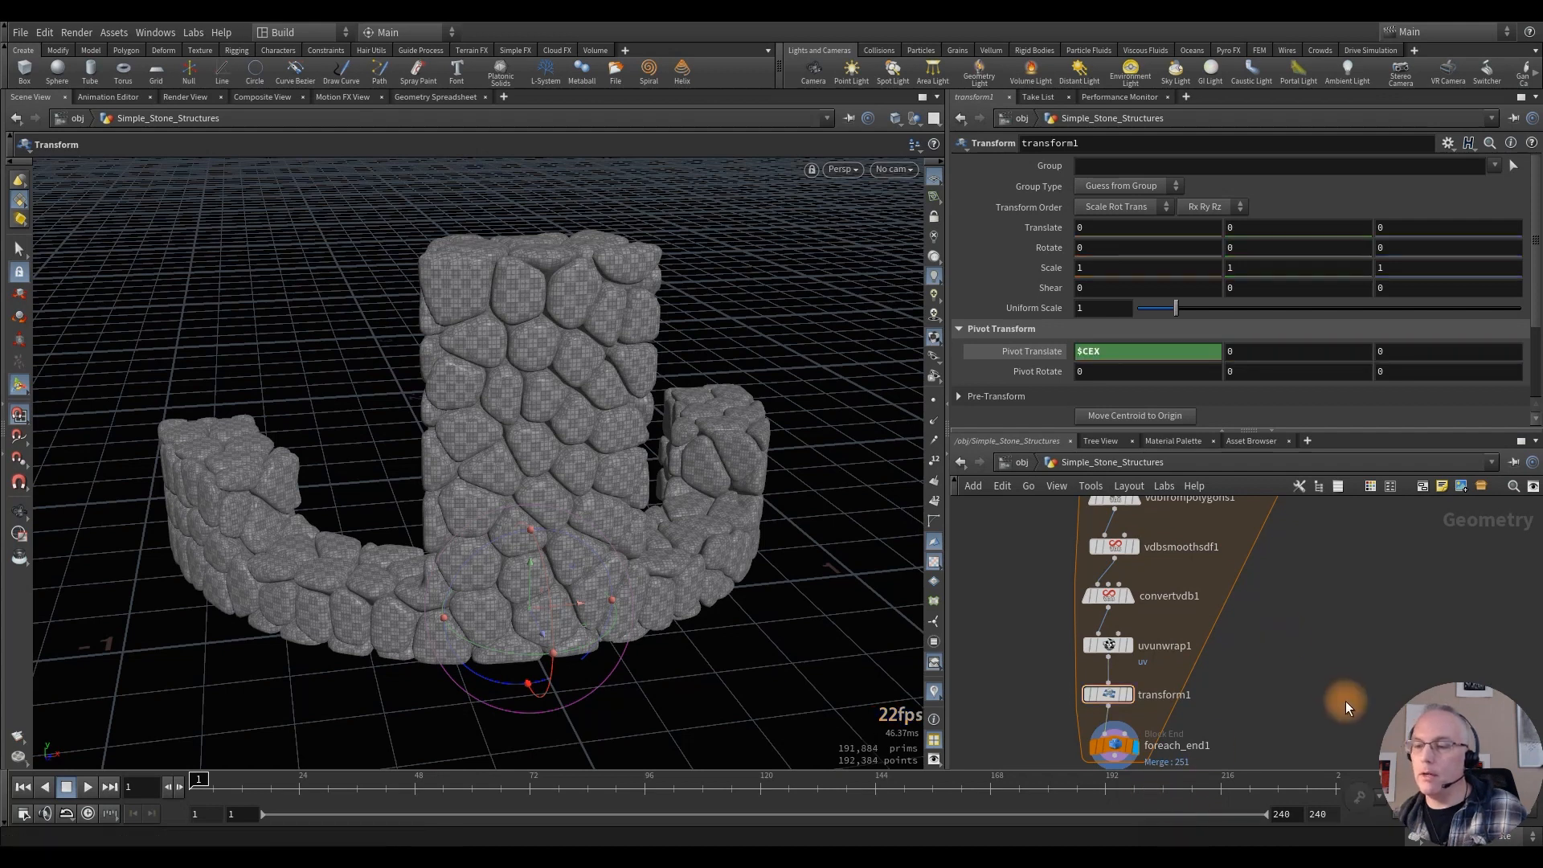
Step: Set the Y and Z Pivot Translate of transform1 to $CEY and $CEZ
{"action": "left_click", "coordinate": [1257, 353]}
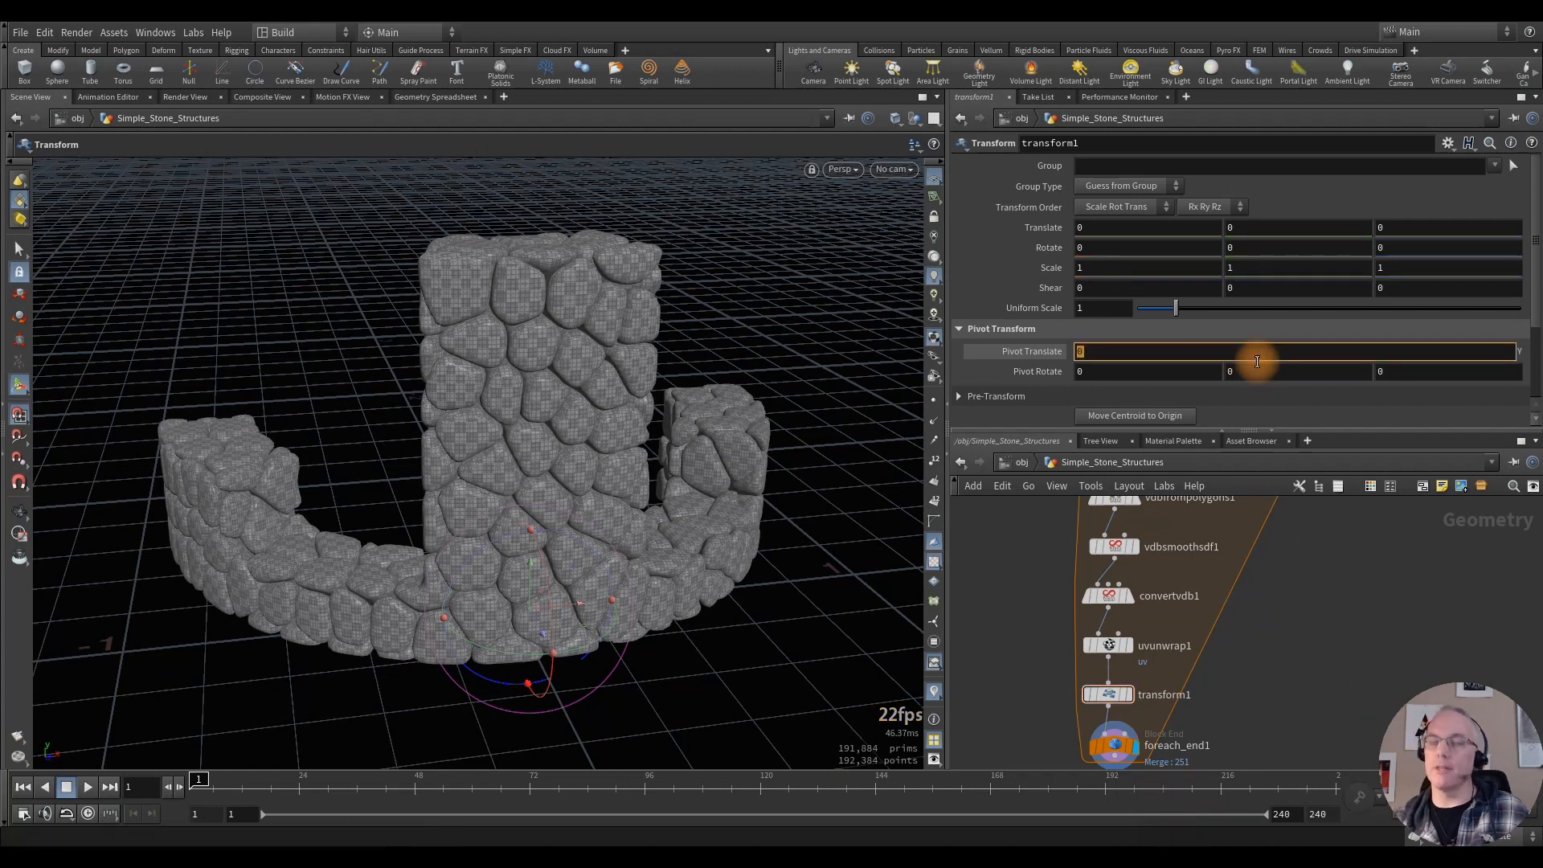
{"action": "type", "text": "$"}
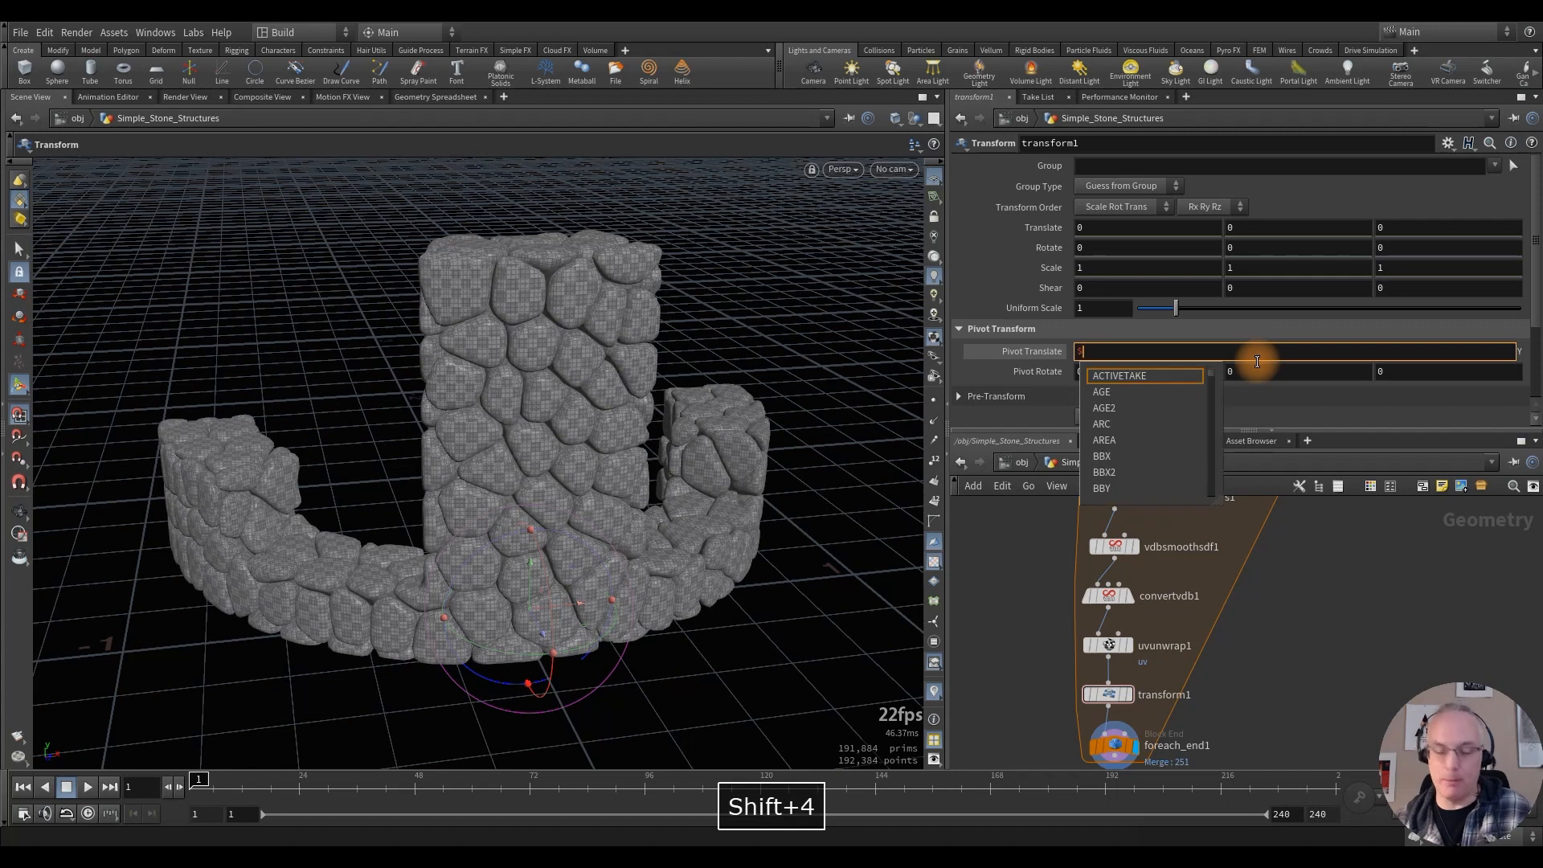
{"action": "type", "text": "CEY"}
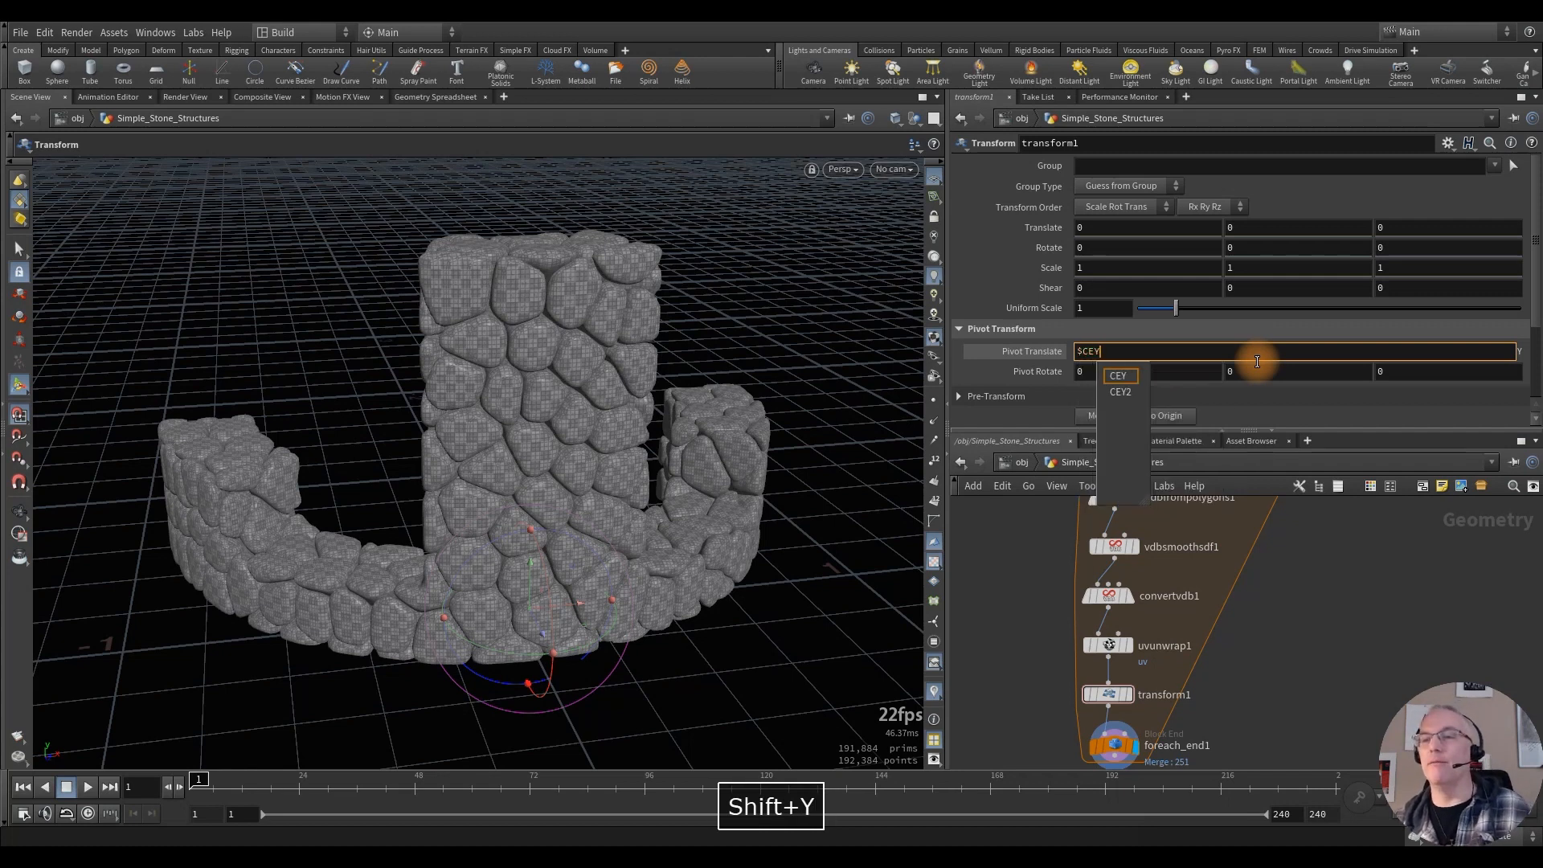
{"action": "key", "text": "Return"}
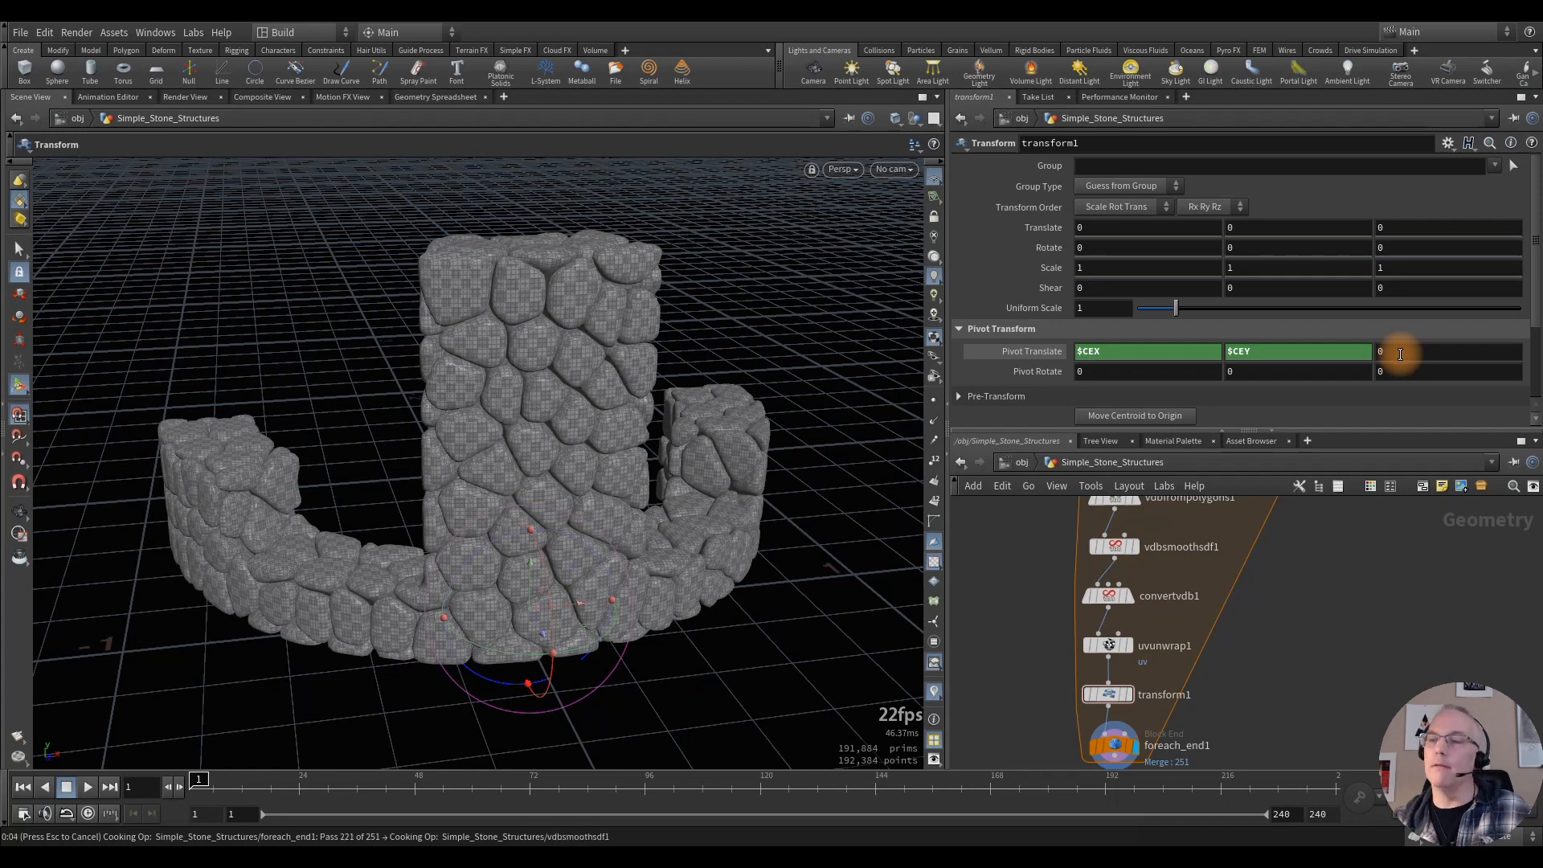
{"action": "left_click", "coordinate": [1400, 354]}
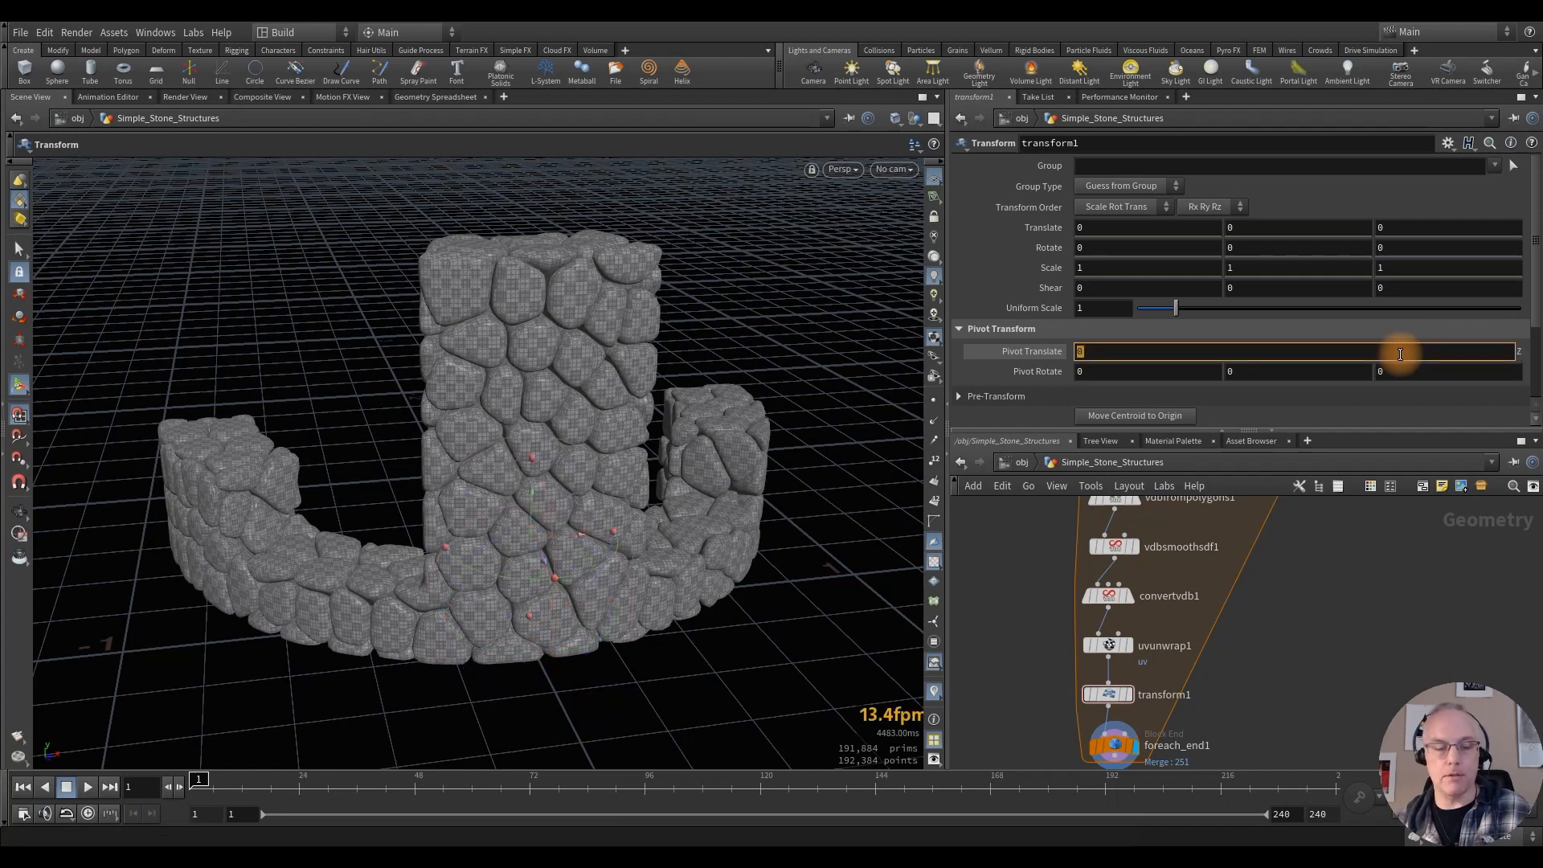
{"action": "type", "text": "$CEZ"}
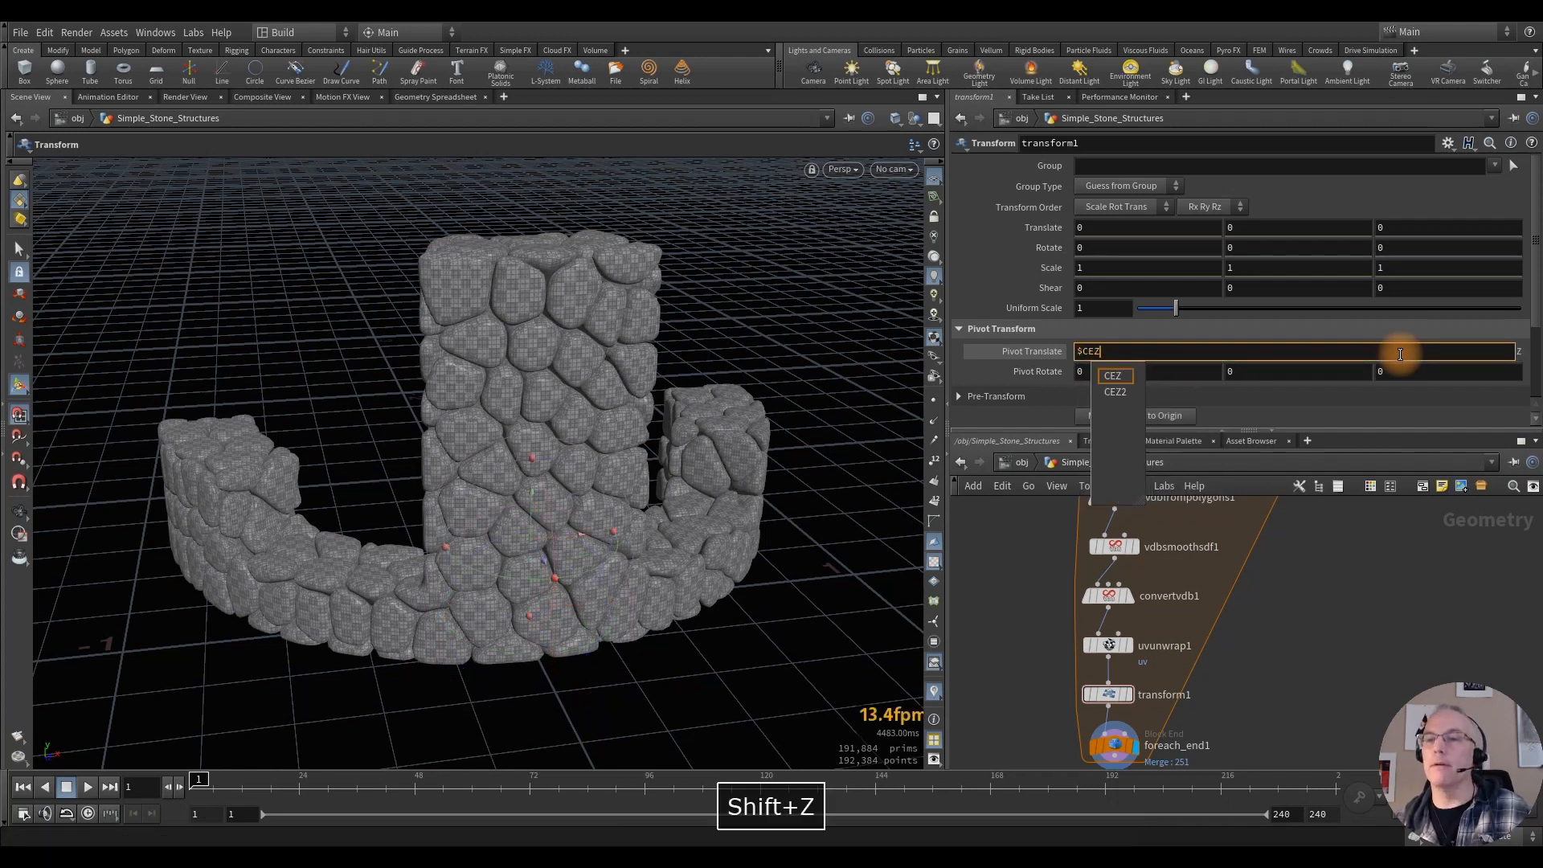
{"action": "key", "text": "Return"}
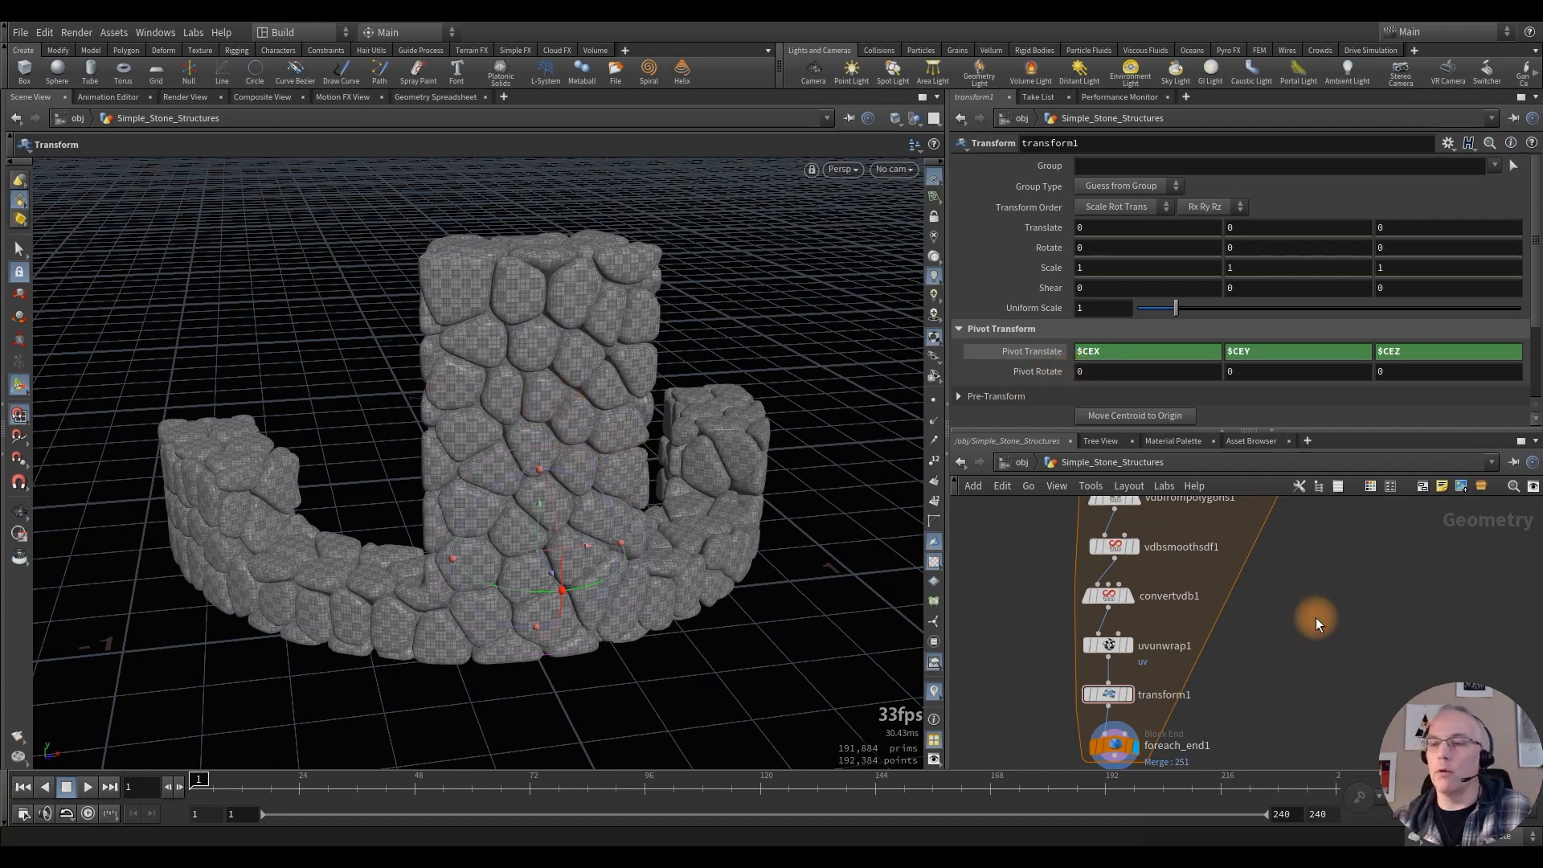
Step: Set the X Rotate of transform1 to fit01(rand(detail("../foreach_begin1_metadata1/", "iteration",0)), -8, 8)
{"action": "middle_click_drag", "start_coordinate": [1314, 617], "coordinate": [1221, 740]}
{"action": "left_click", "coordinate": [1176, 586]}
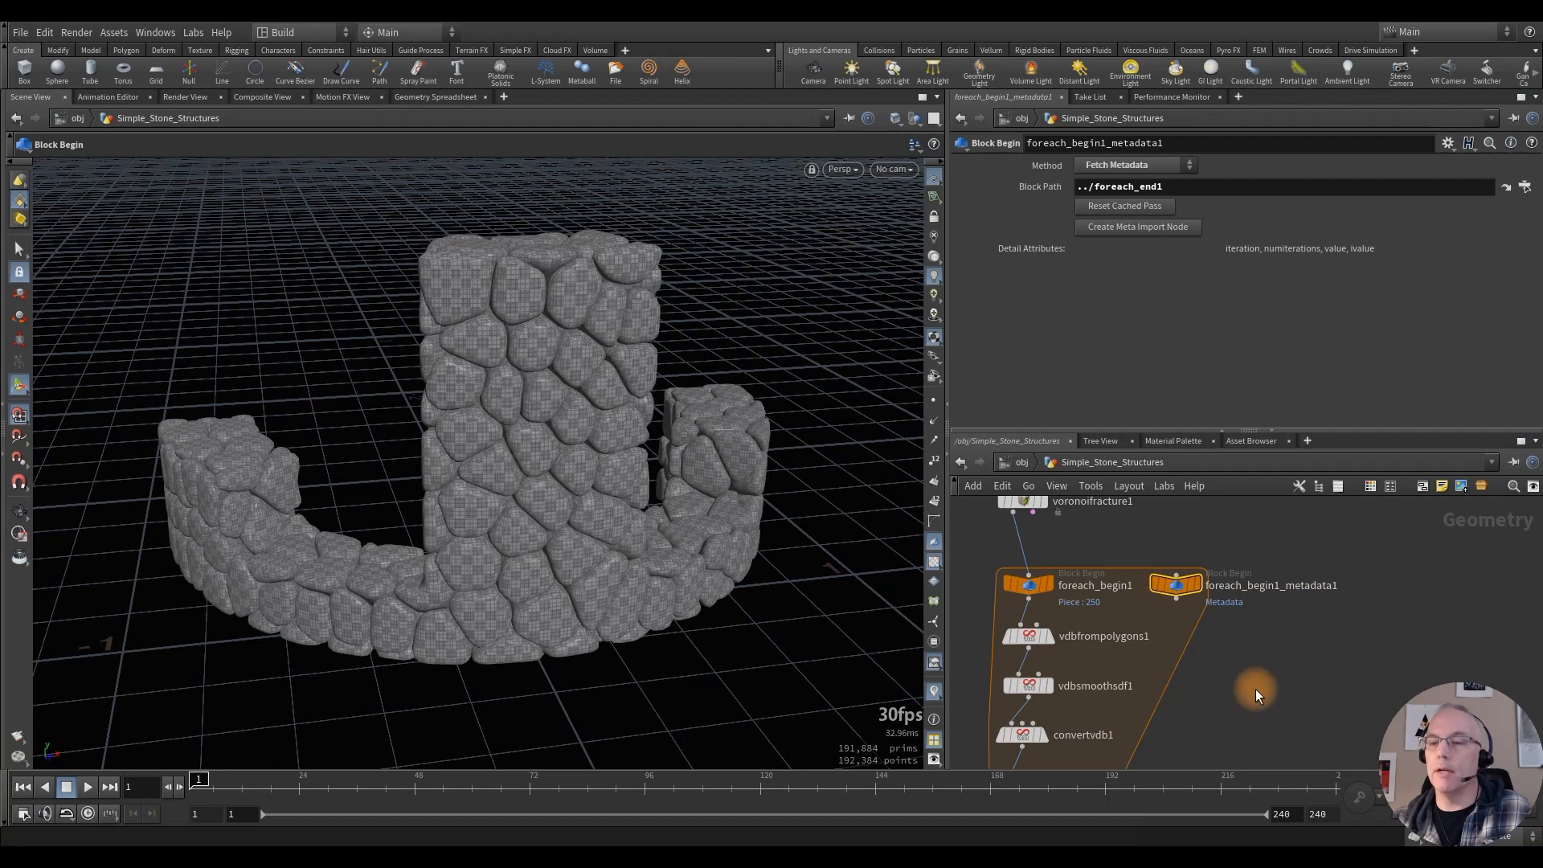
{"action": "middle_click_drag", "start_coordinate": [1255, 687], "coordinate": [1338, 605]}
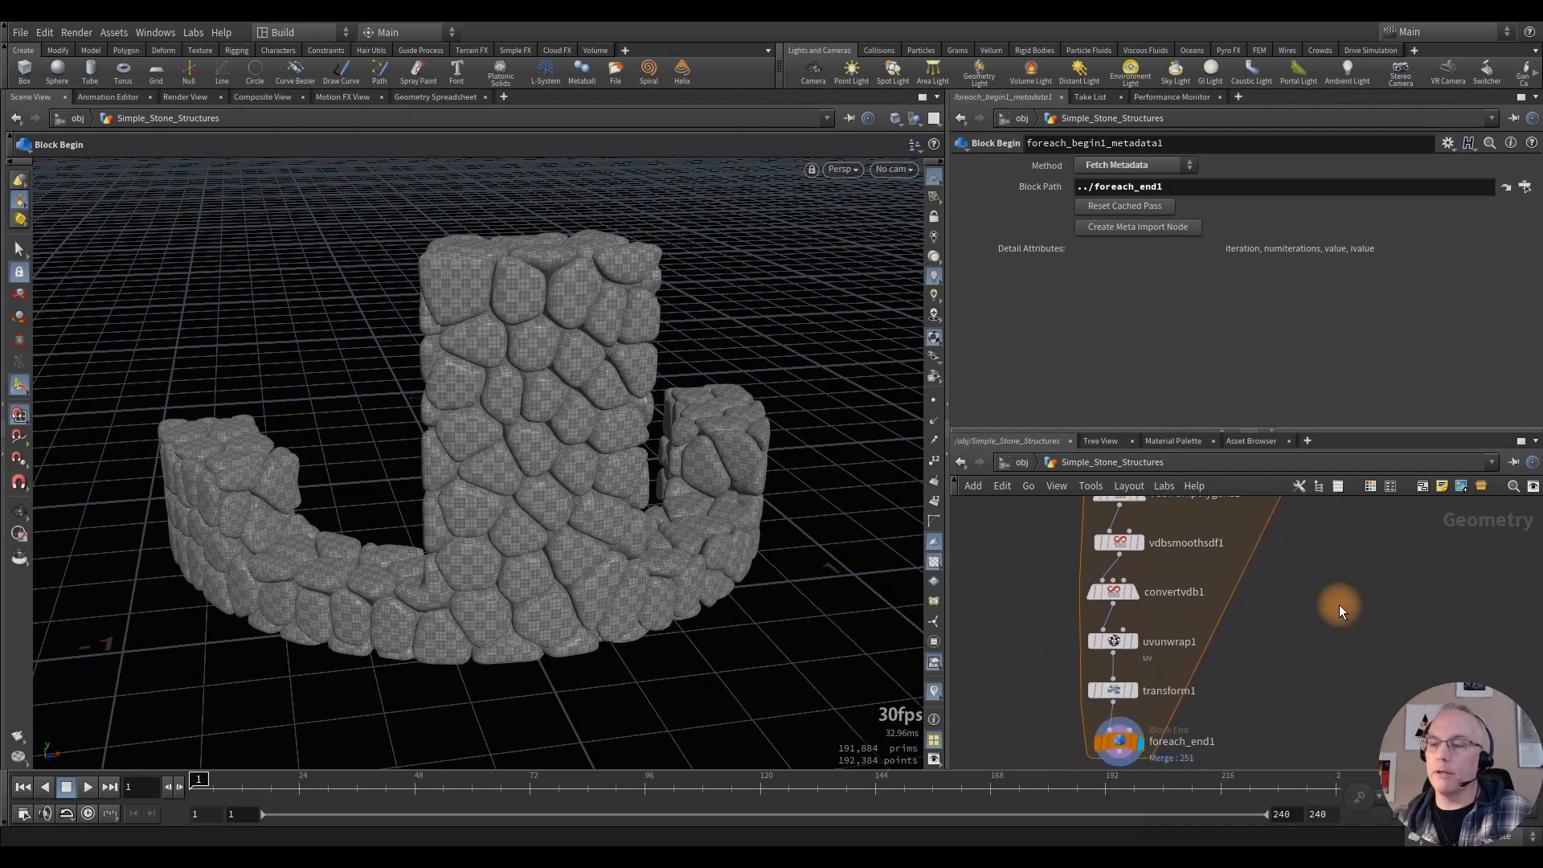
{"action": "left_click", "coordinate": [1107, 691]}
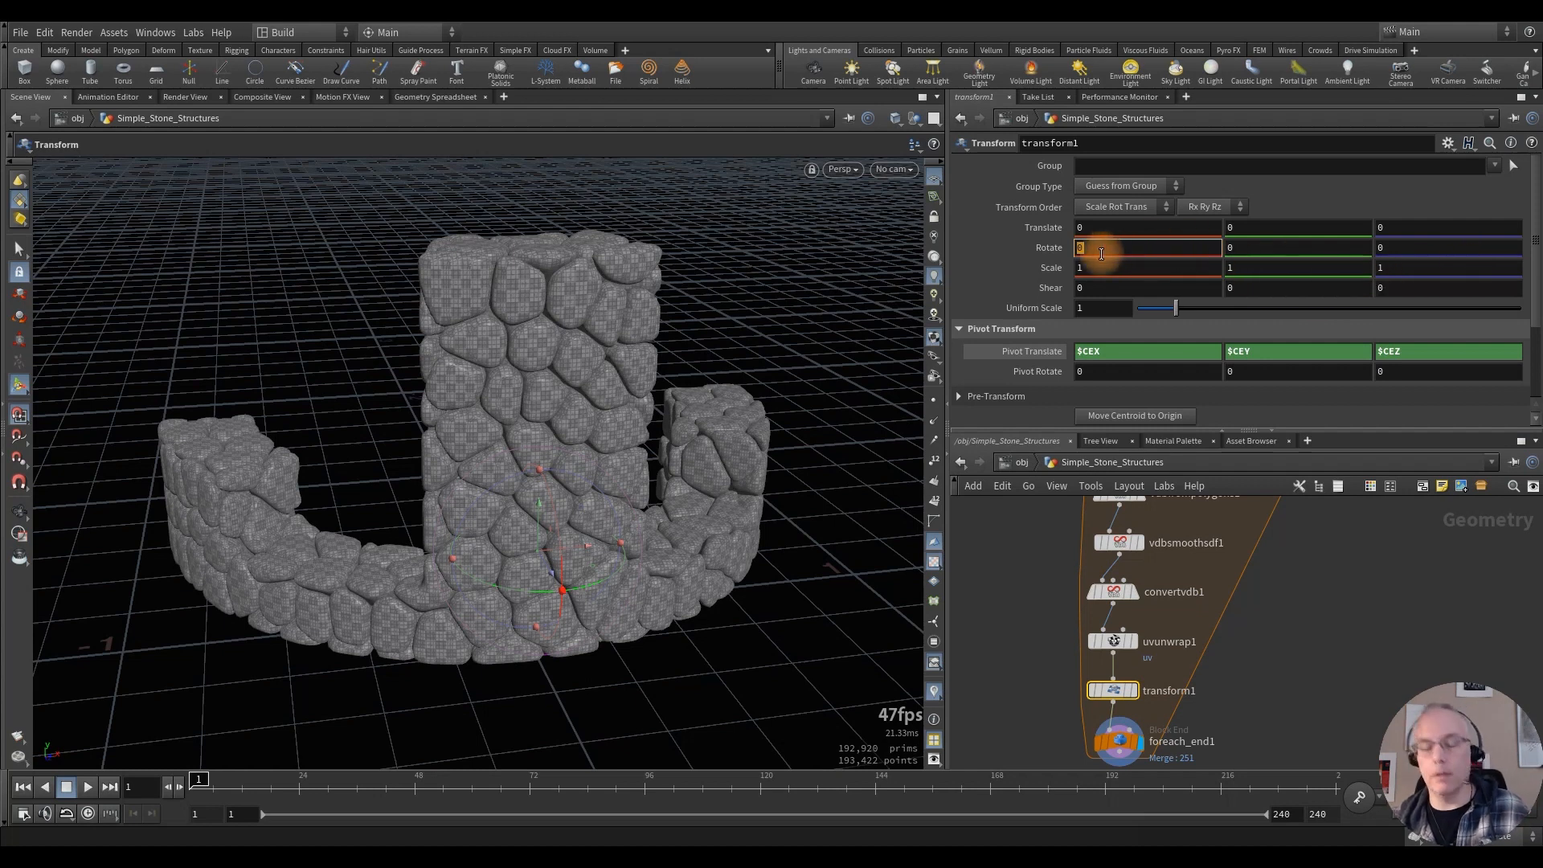
{"action": "type", "text": "fit01(rand(detail(\"../foreach_begin1_metadata1/\", \"iteration\",0)), -8, 8)"}
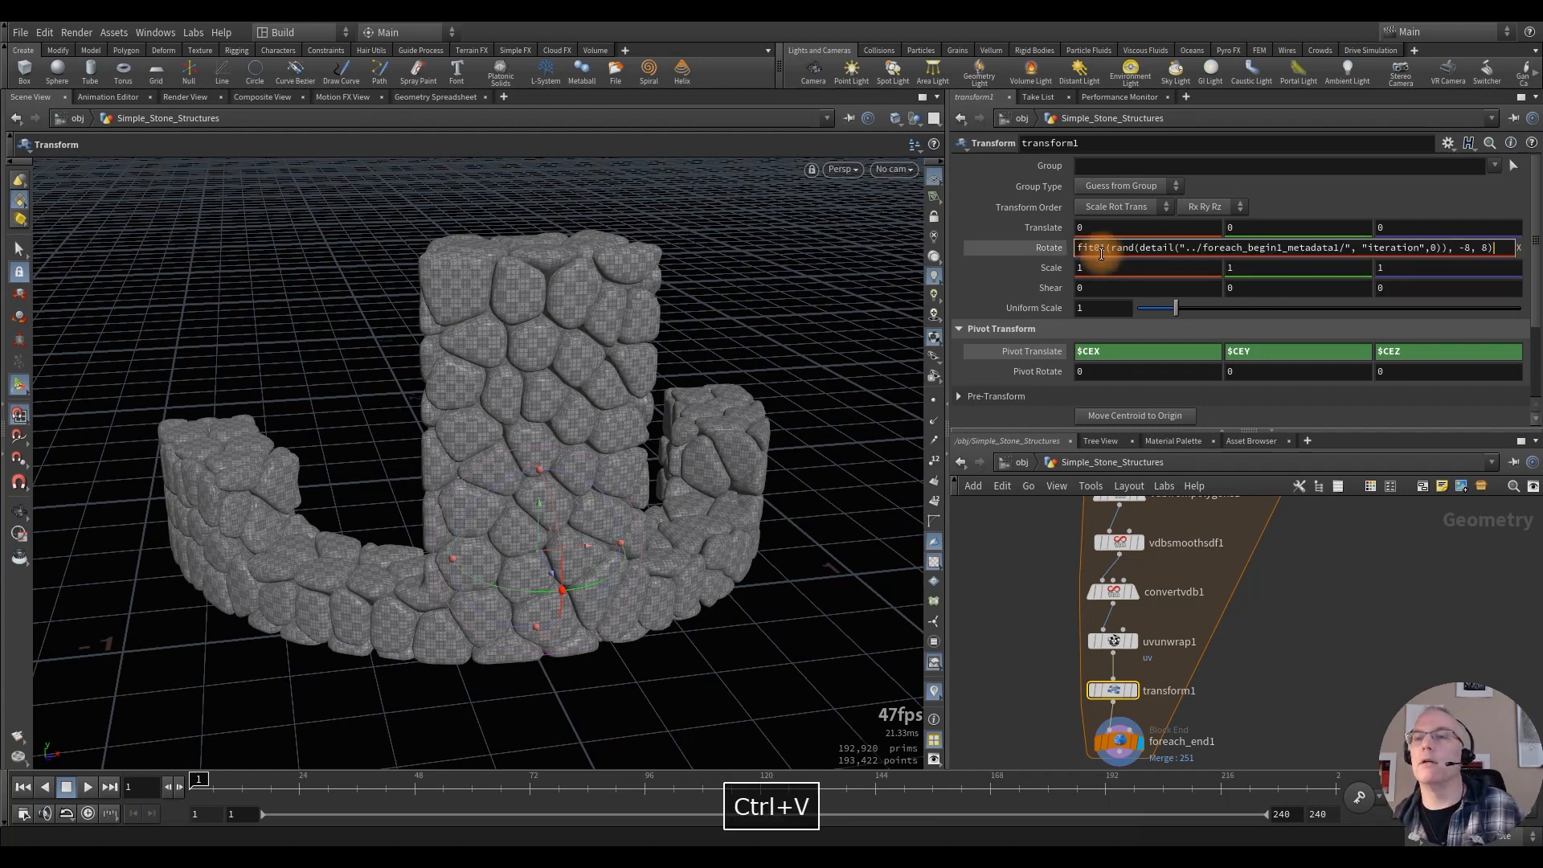
{"action": "key", "text": "Return"}
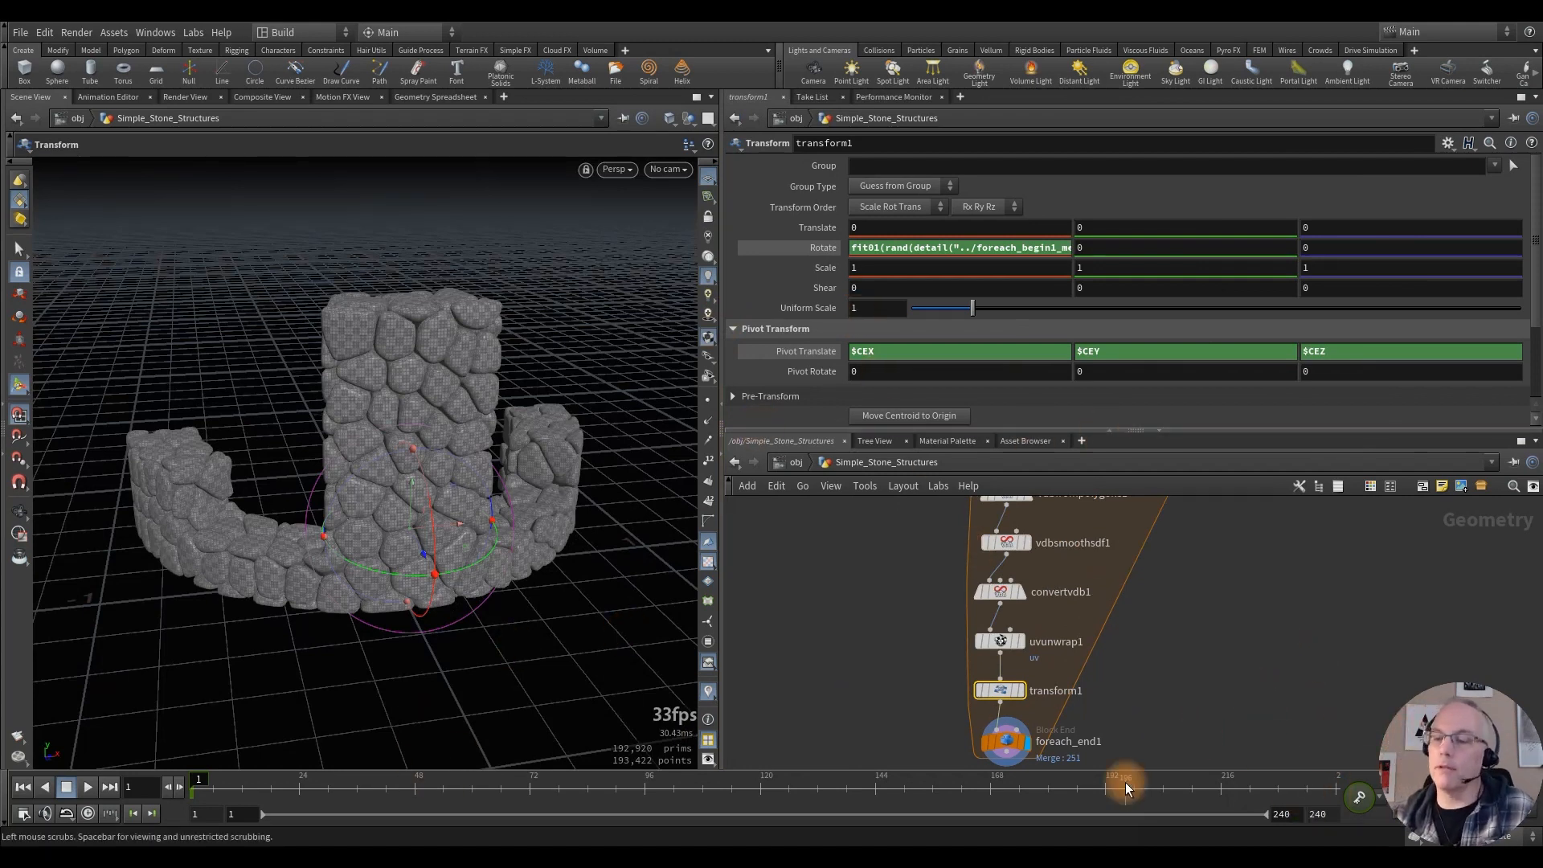
{"action": "left_click", "coordinate": [848, 248]}
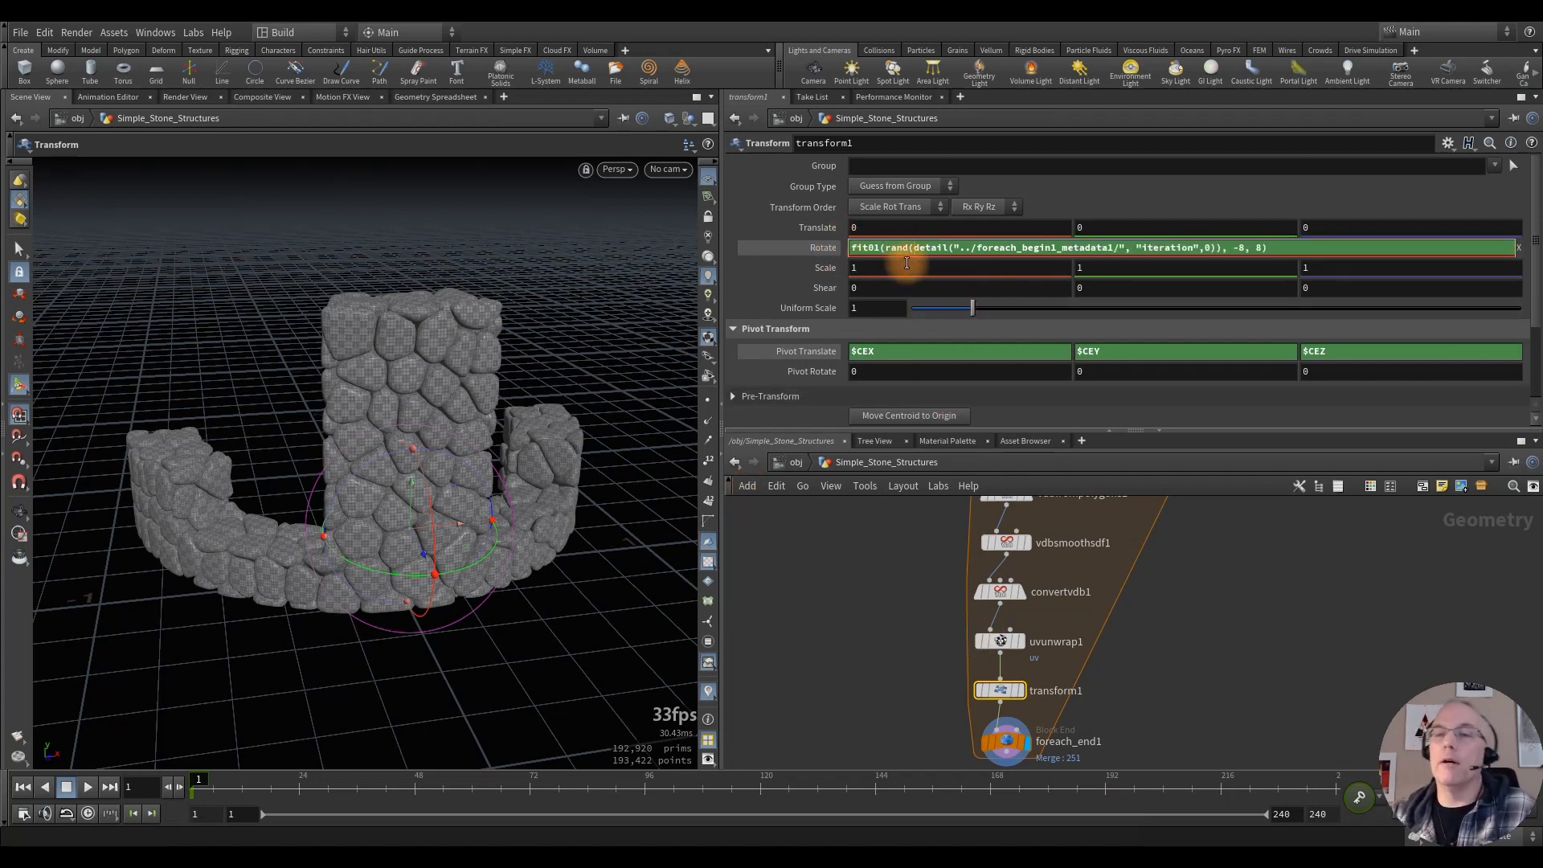
{"action": "left_click", "coordinate": [875, 247]}
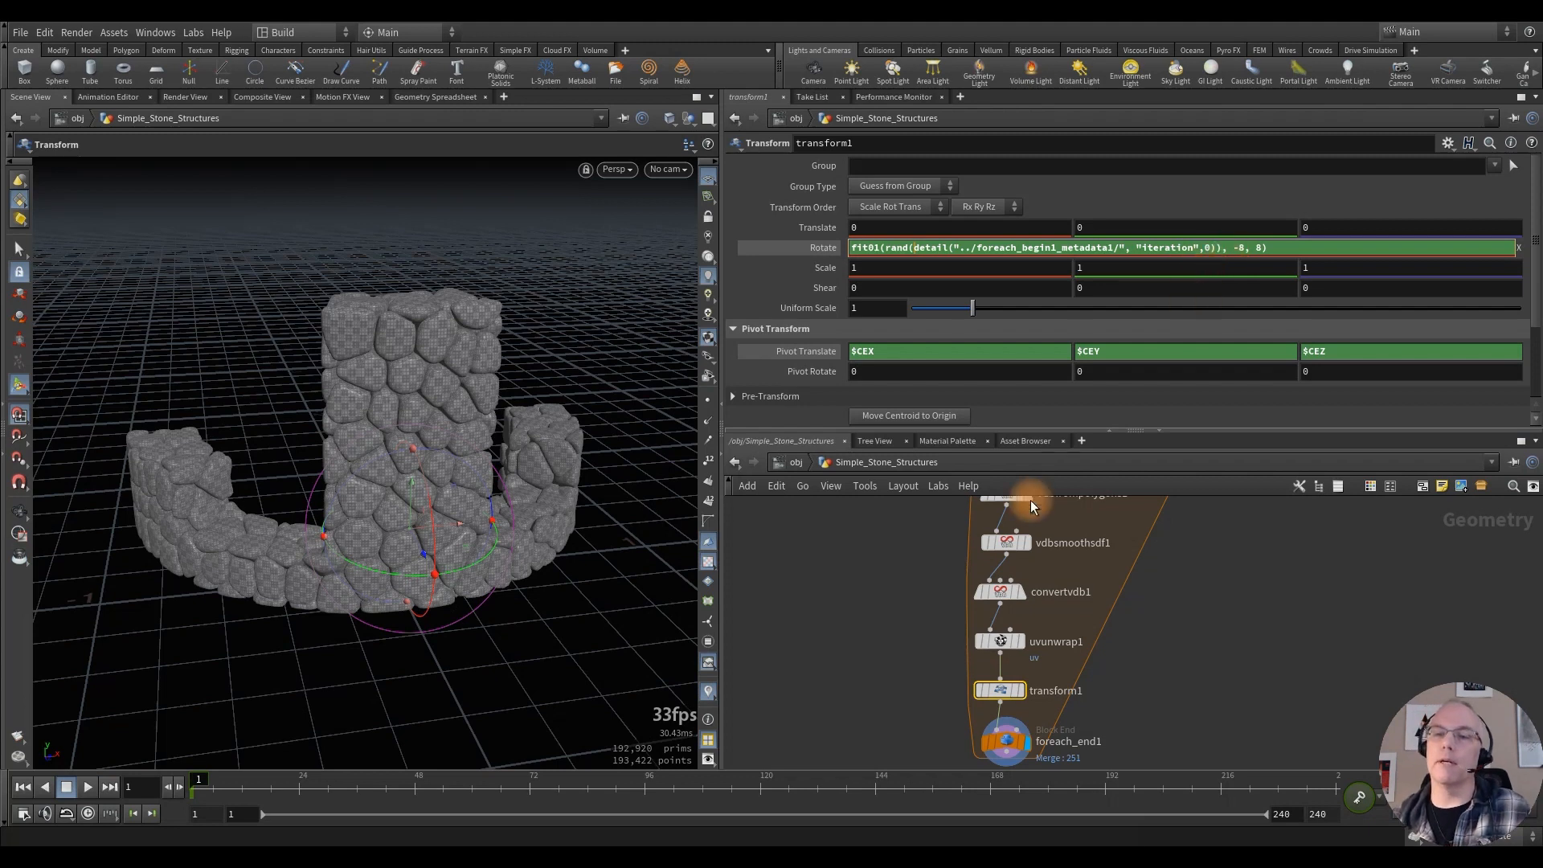
Step: Set the Y Rotate of transform1 to fit01(rand(detail("../foreach_begin1_metadata1/", "iteration",0)), -6, 6)
{"action": "left_click", "coordinate": [1115, 247]}
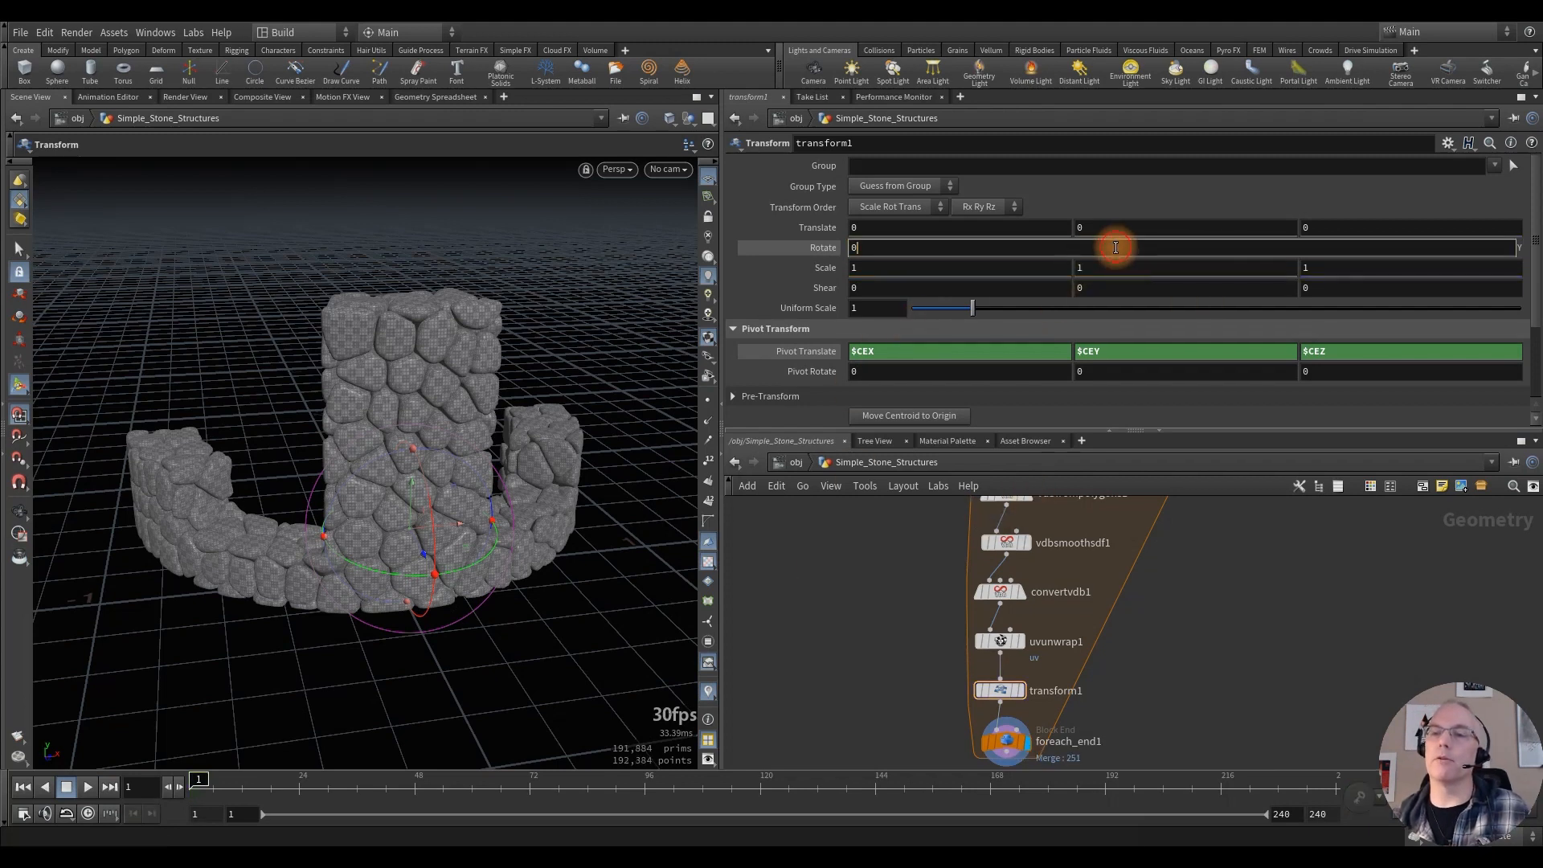
{"action": "key", "text": "BackSpace"}
{"action": "type", "text": "fit01(rand(detail(\"../foreach_begin1_metadata1/\", \"iteration\",0)), -8, 8)"}
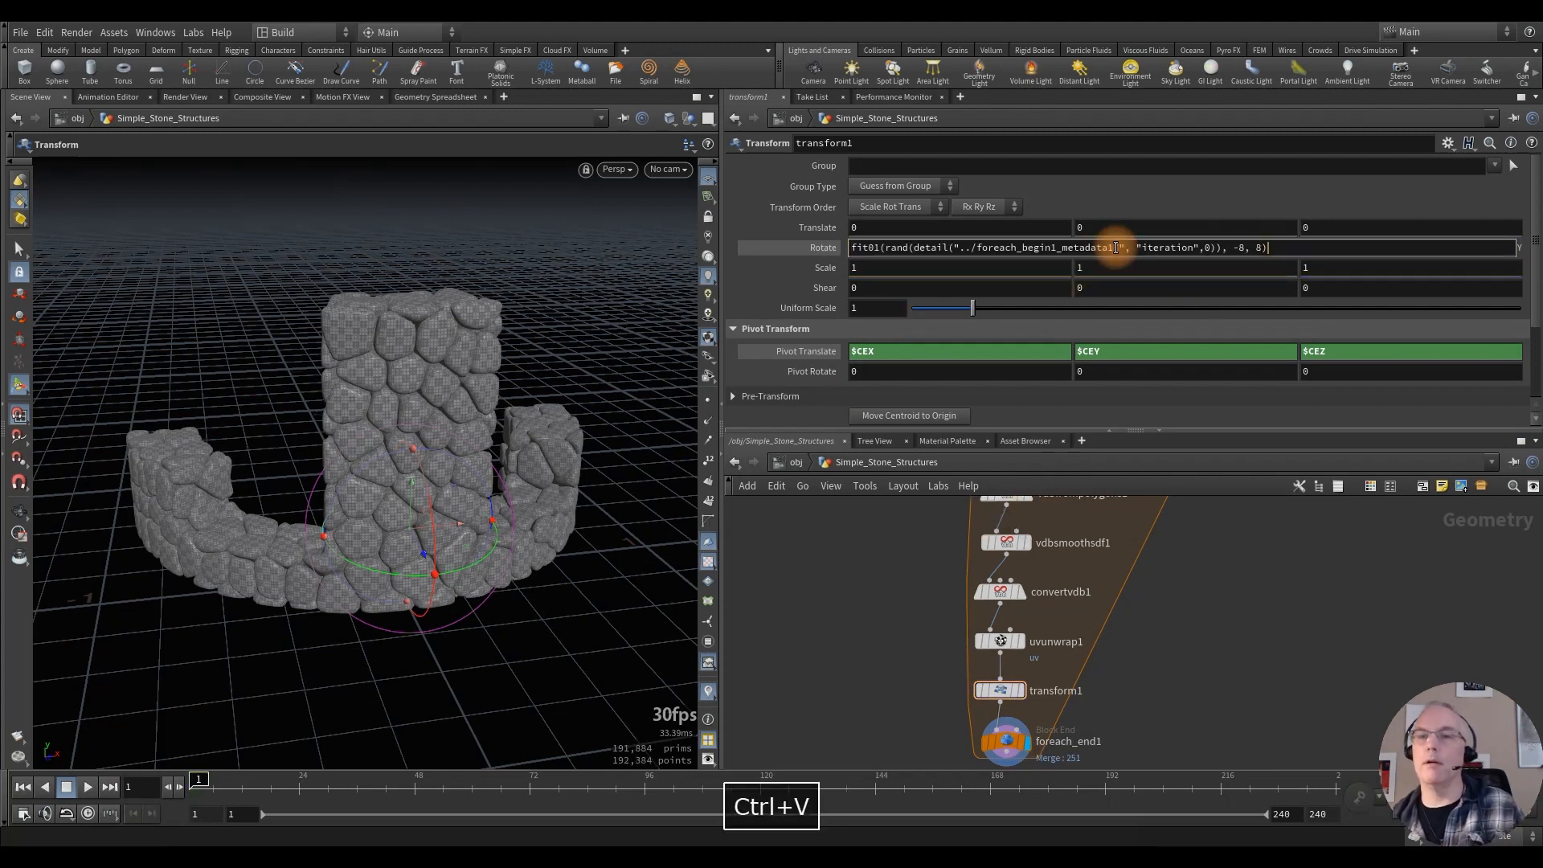
{"action": "left_click", "coordinate": [1235, 247]}
{"action": "type", "text": "-"}
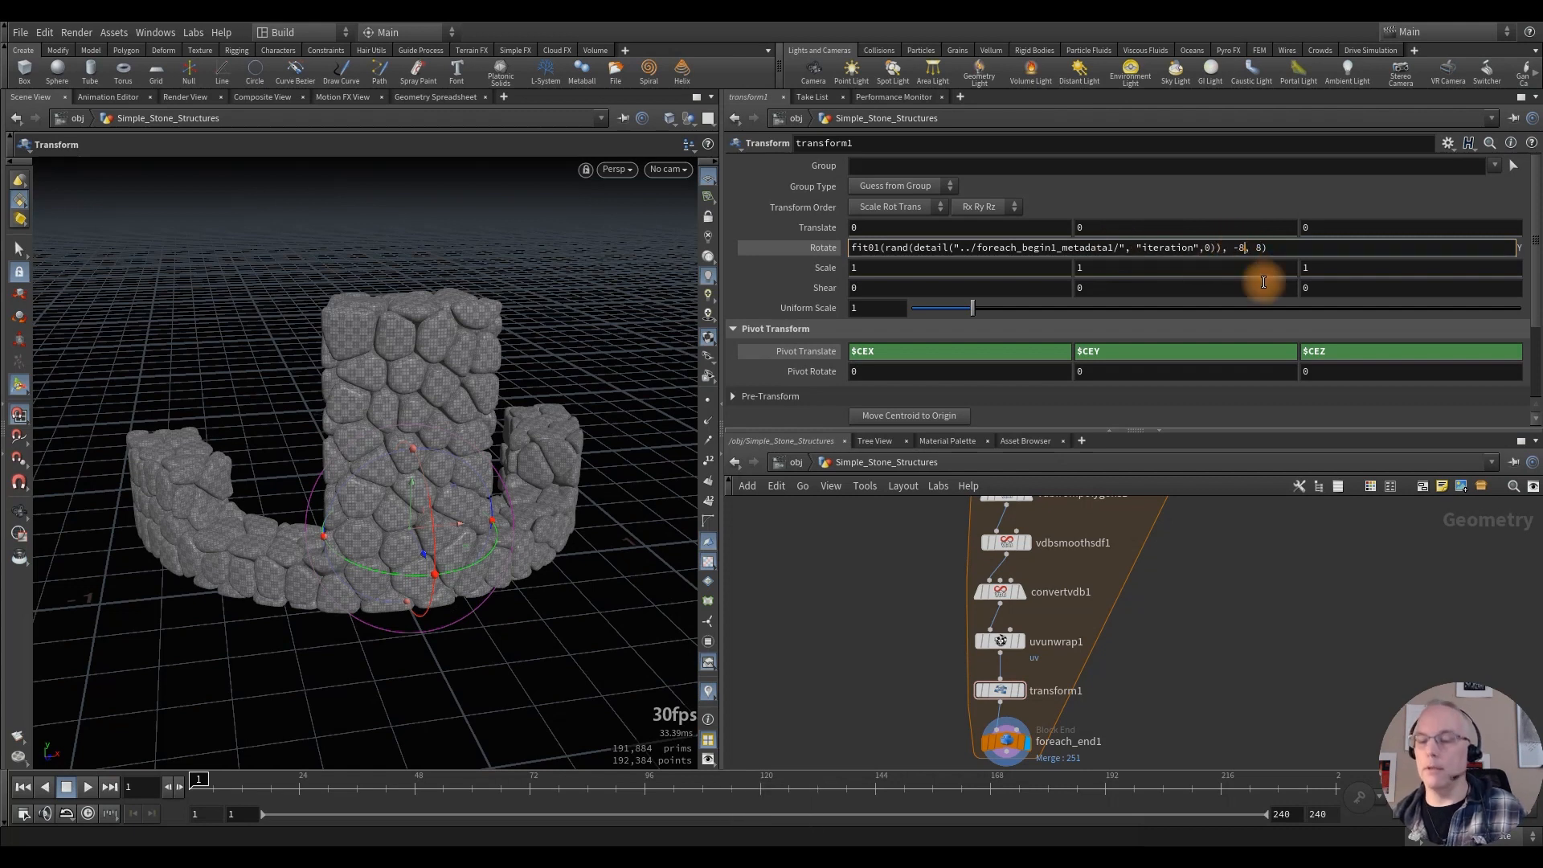
{"action": "key", "text": "BackSpace"}
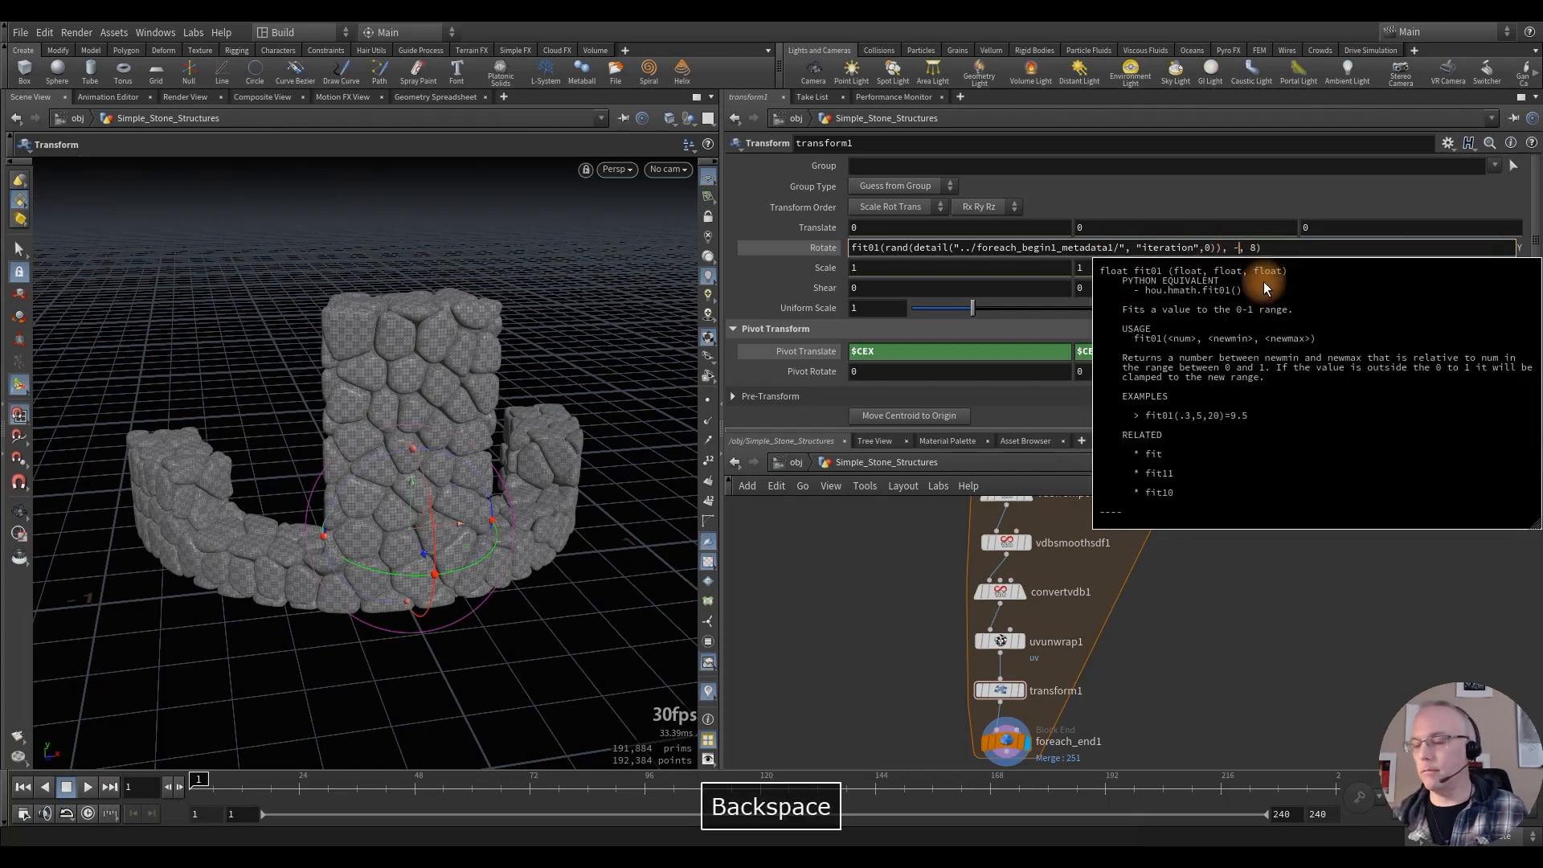
{"action": "type", "text": "6, "}
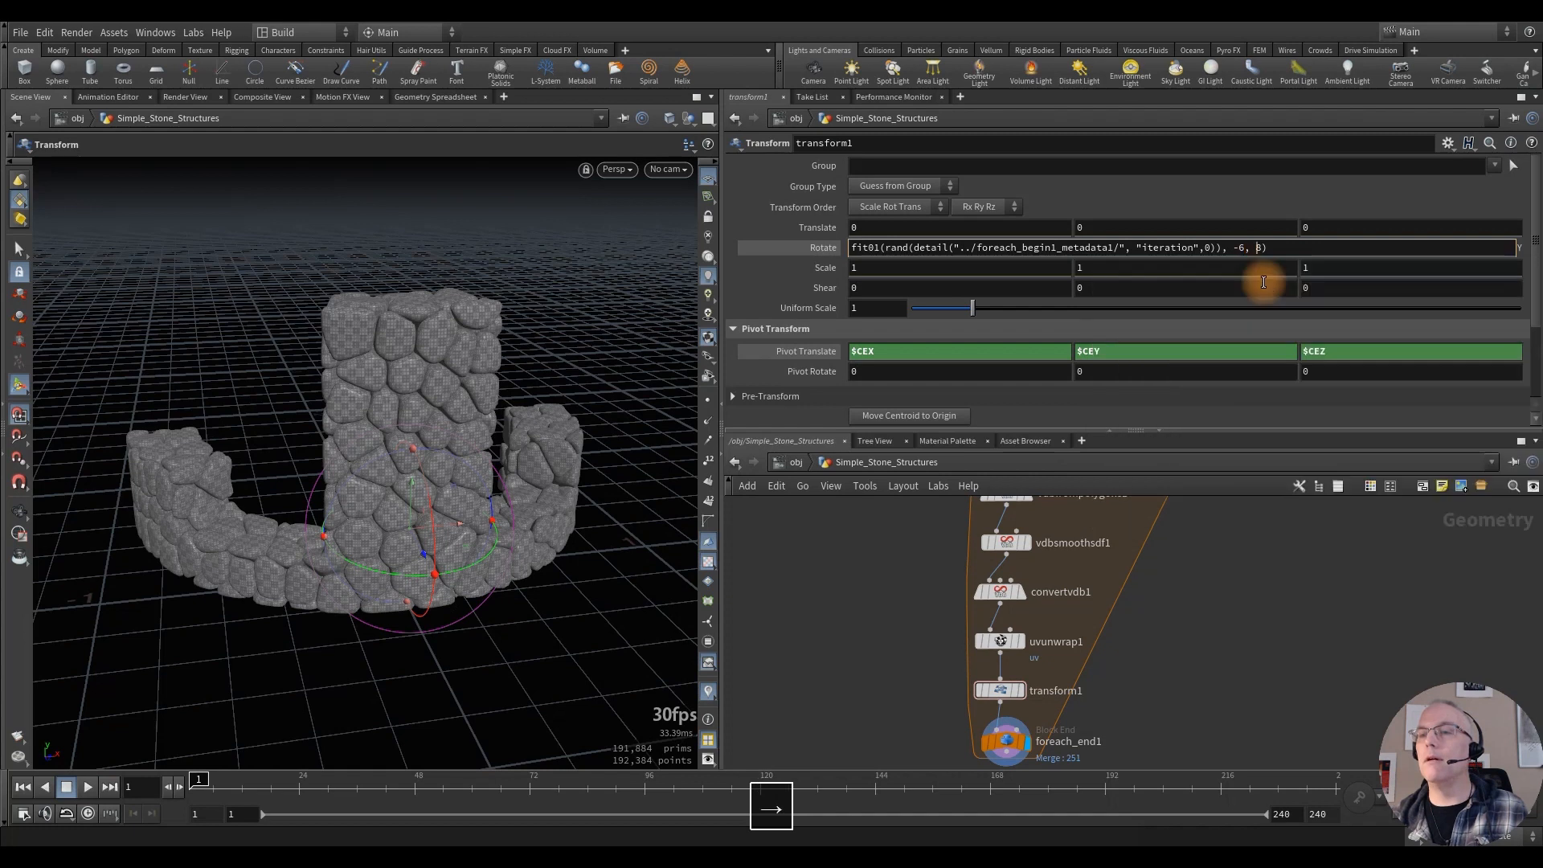
{"action": "type", "text": "6"}
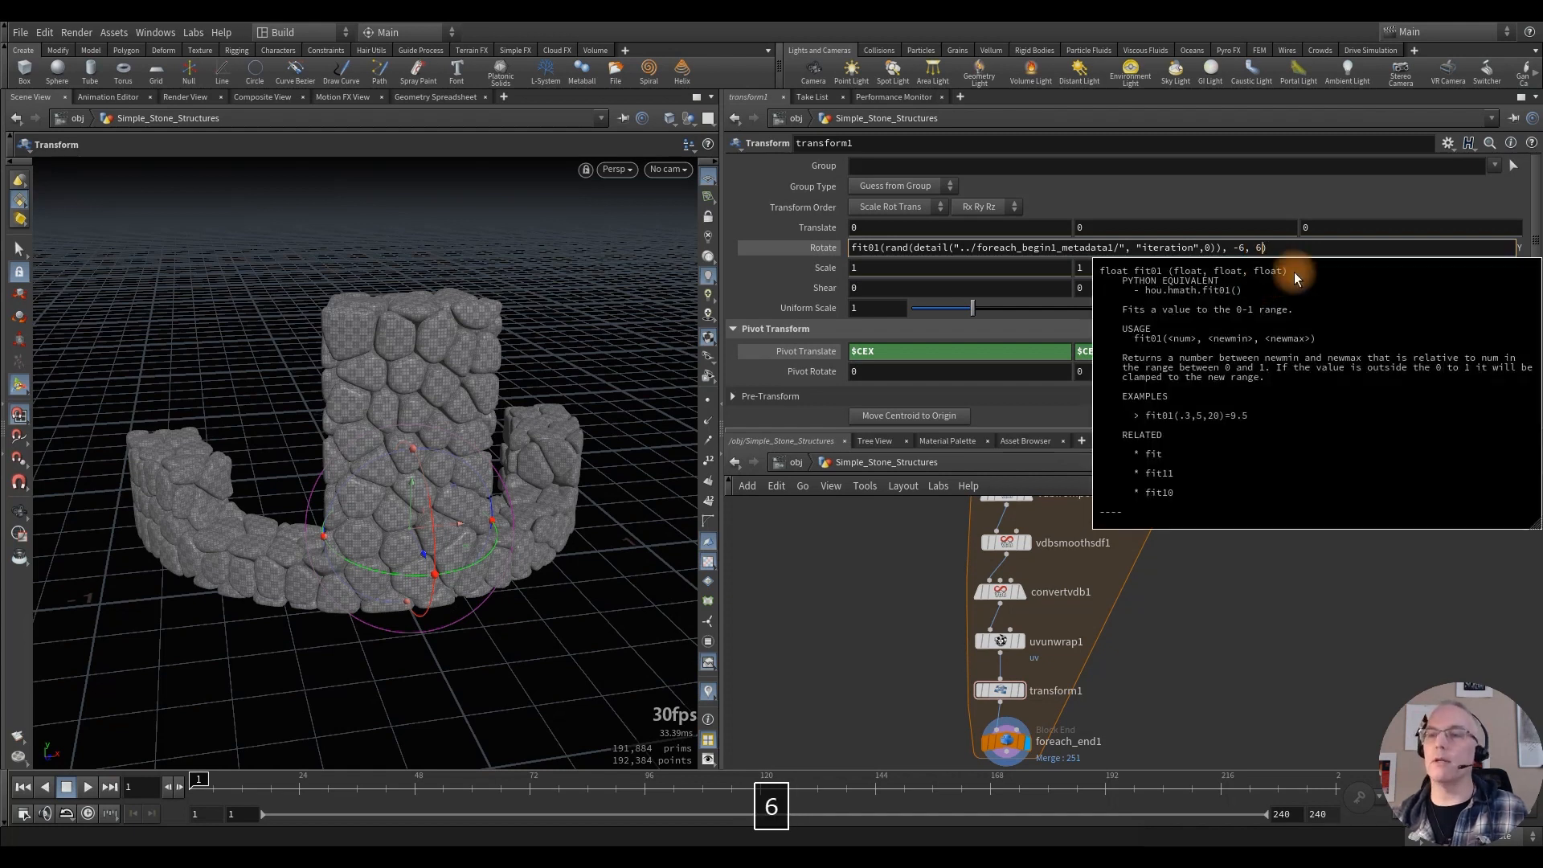
{"action": "left_click", "coordinate": [1164, 193]}
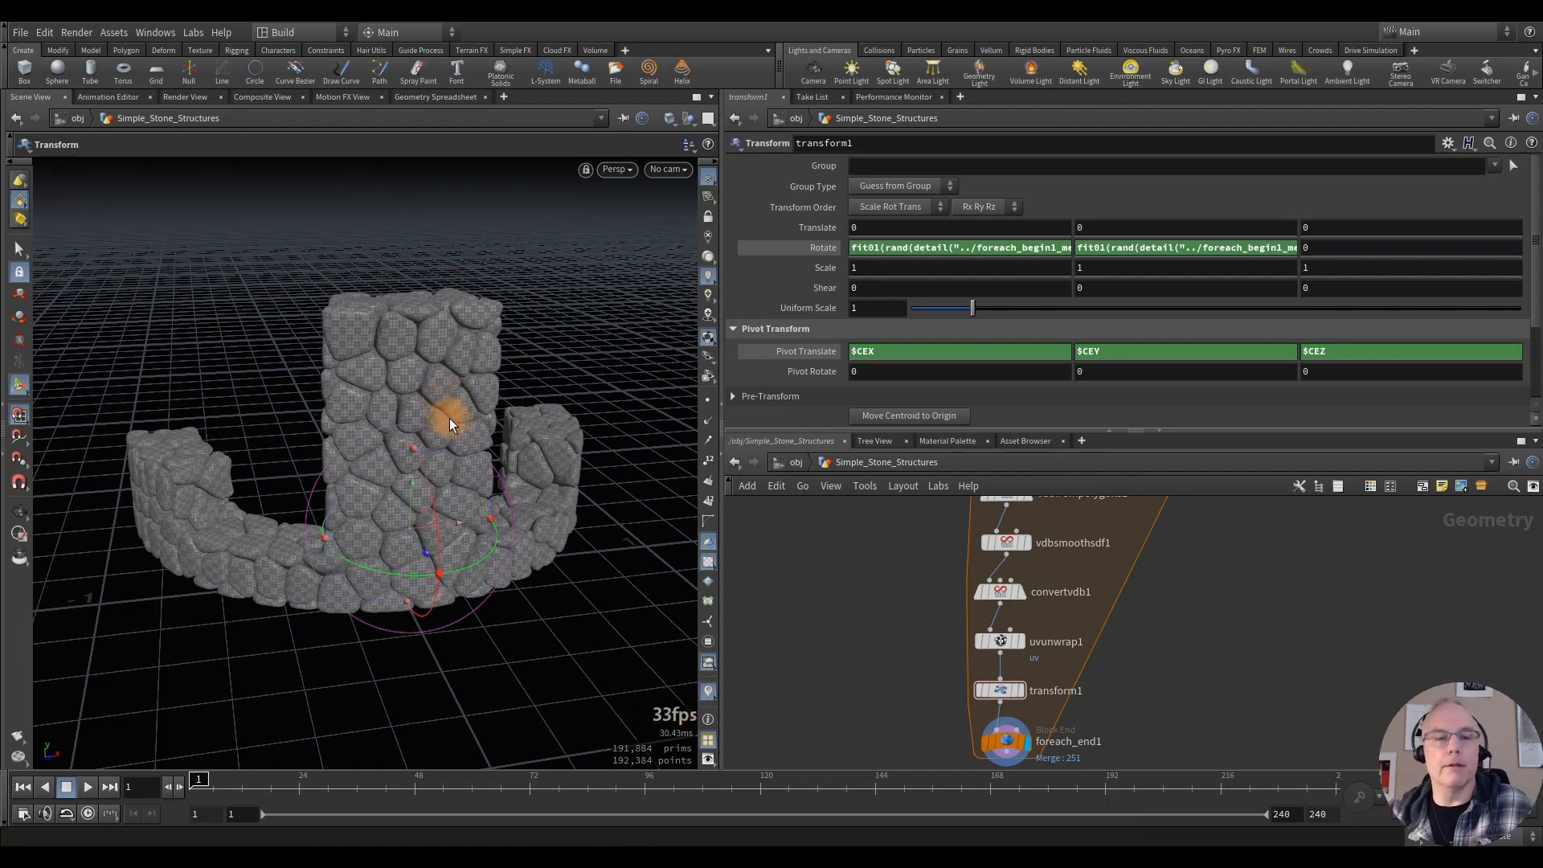
Step: Leave the transform handle, widen the viewport and examine the randomly rotated stones from several angles
{"action": "key", "text": "Escape"}
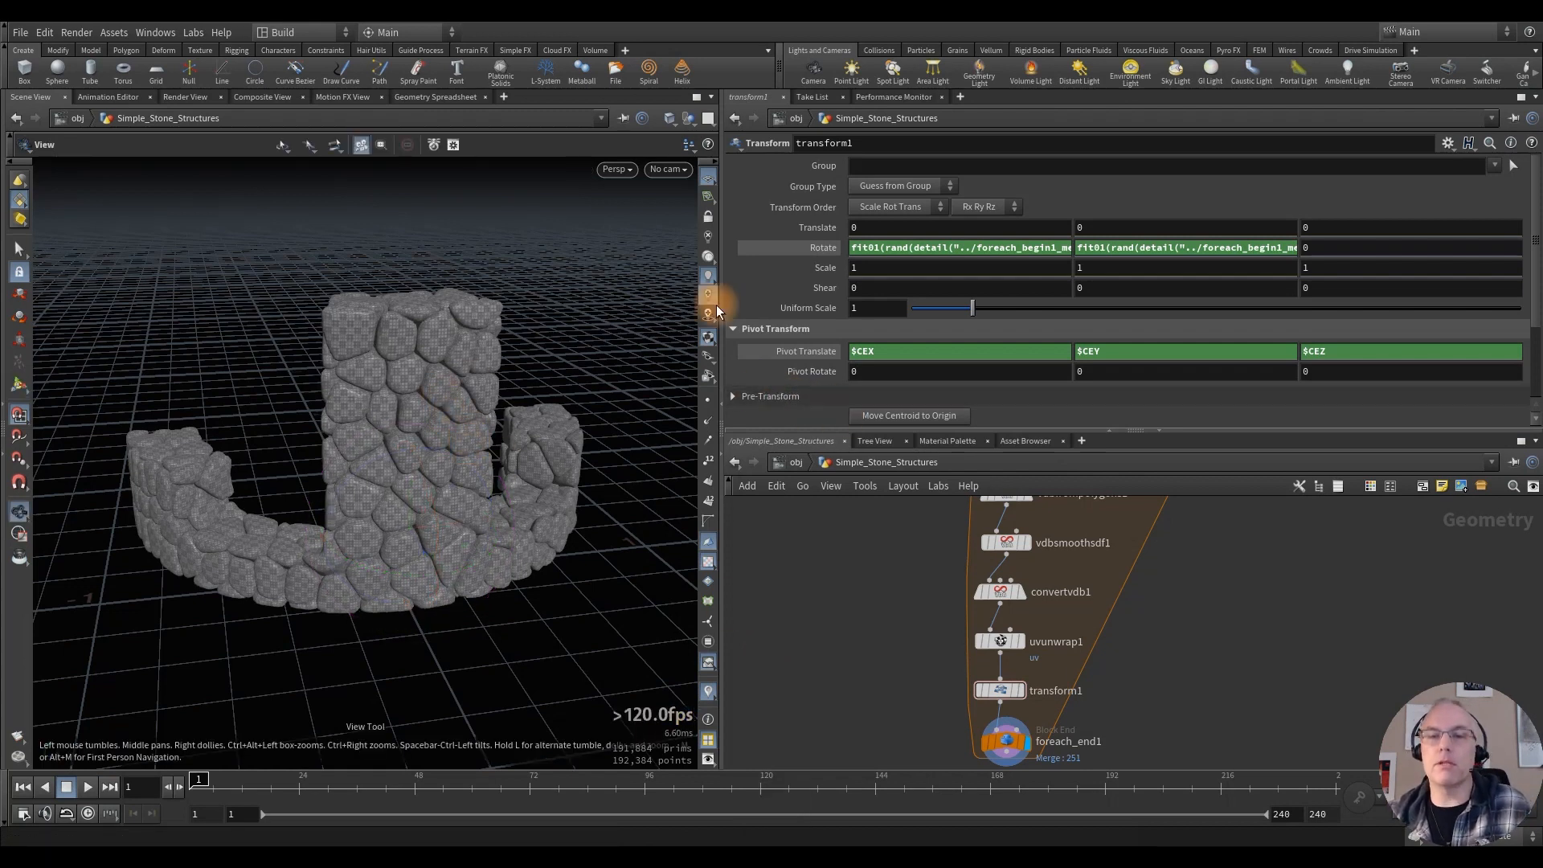
{"action": "left_click_drag", "start_coordinate": [725, 307], "coordinate": [953, 310]}
{"action": "right_click_drag", "start_coordinate": [586, 419], "coordinate": [619, 362], "text": "alt"}
{"action": "left_click_drag", "start_coordinate": [619, 362], "coordinate": [527, 448], "text": "alt"}
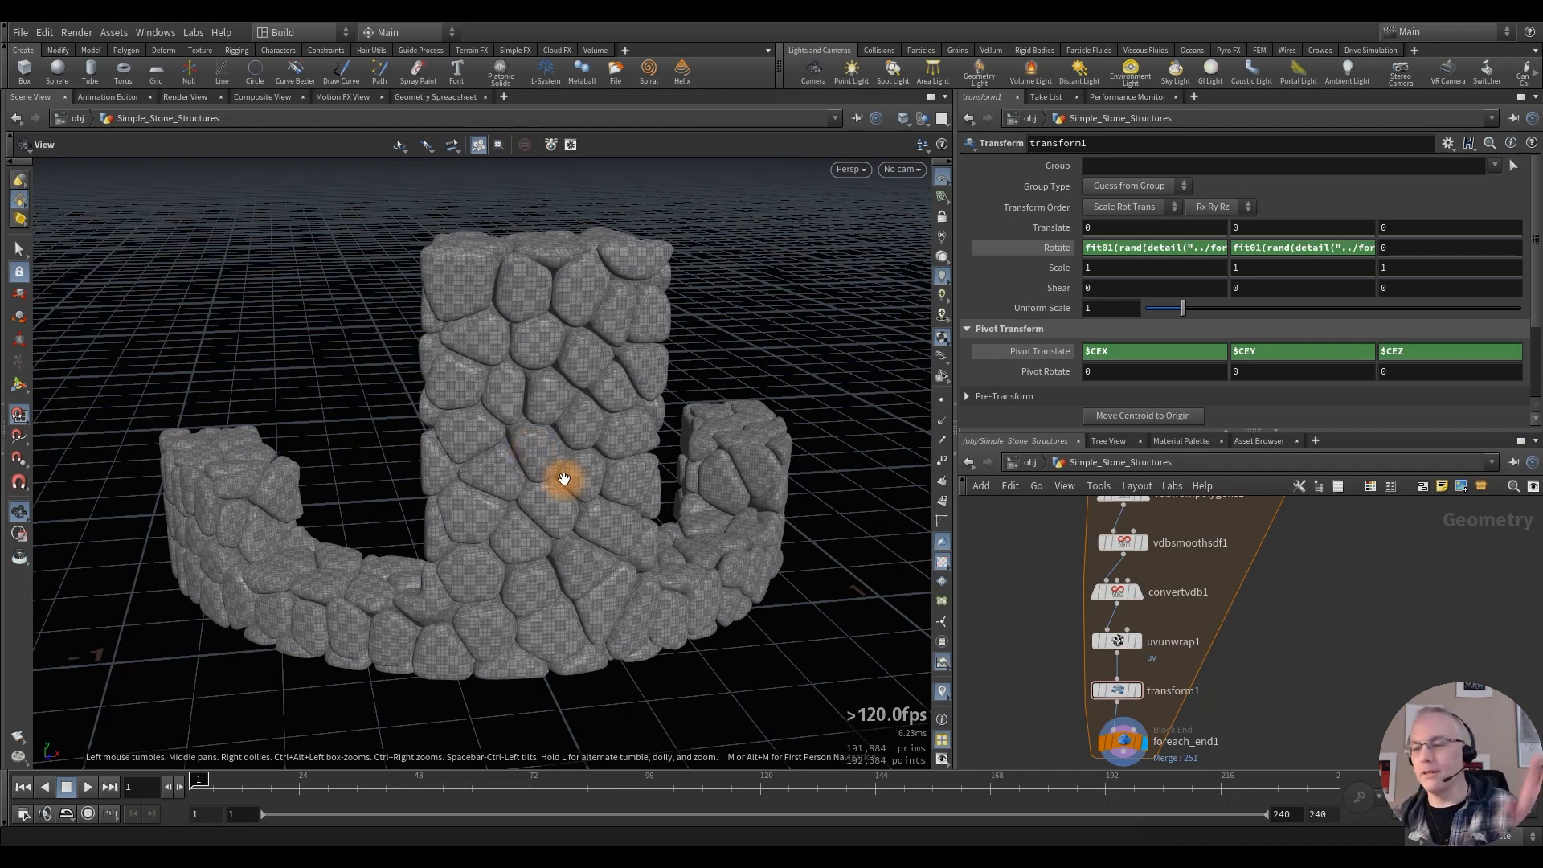
{"action": "mouse_move", "coordinate": [514, 431]}
{"action": "left_mouse_down", "text": "alt"}
{"action": "mouse_move", "coordinate": [564, 433]}
{"action": "mouse_move", "coordinate": [544, 429]}
{"action": "left_mouse_up", "text": "alt"}
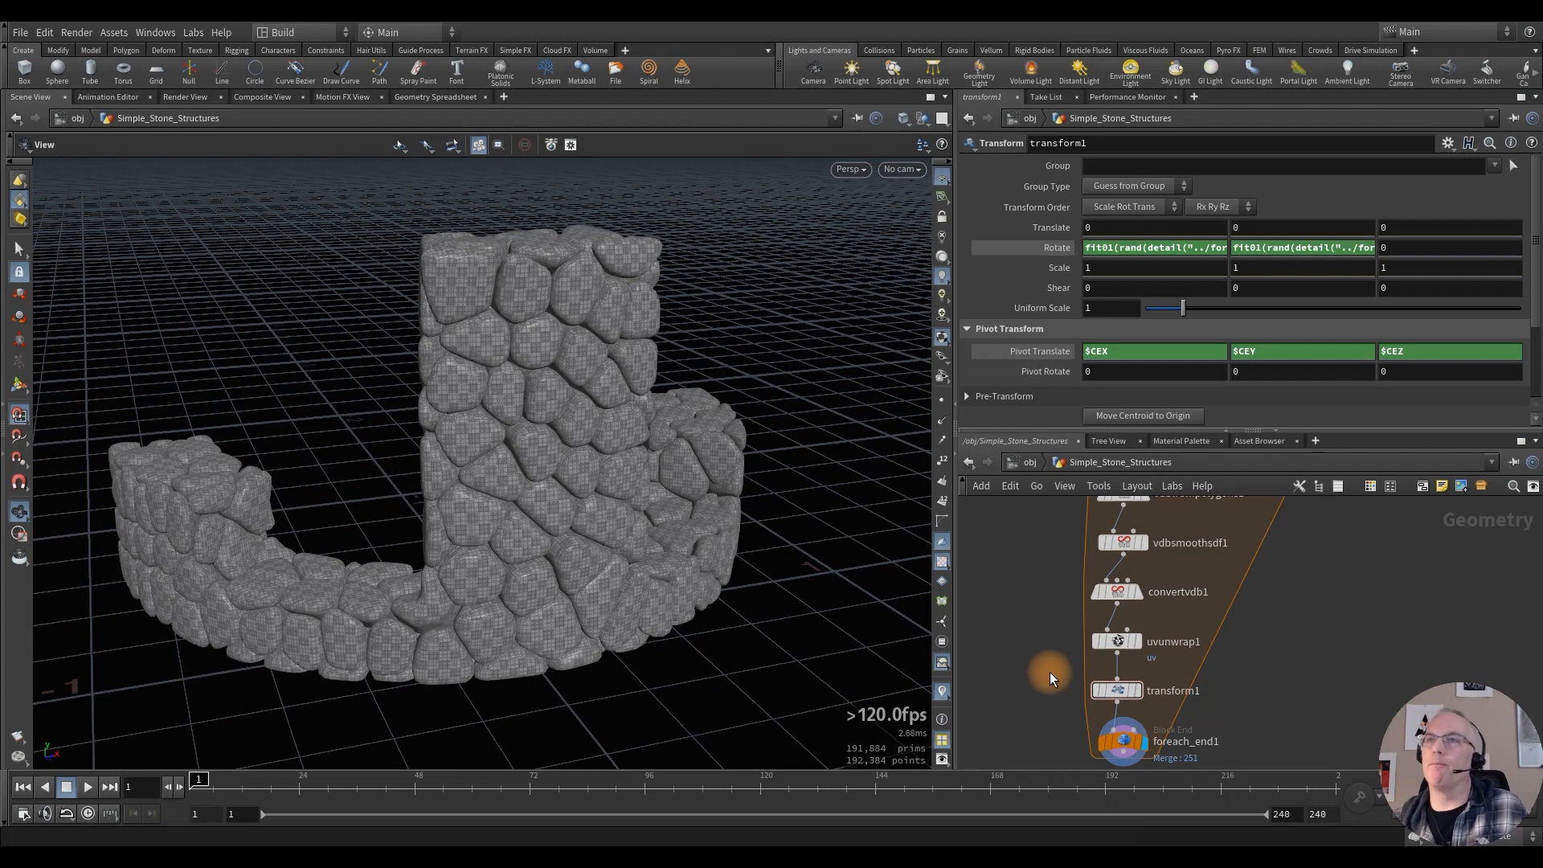
{"action": "middle_click_drag", "start_coordinate": [1044, 681], "coordinate": [1026, 654]}
{"action": "right_click_drag", "start_coordinate": [558, 446], "coordinate": [517, 444], "text": "alt"}
{"action": "left_click_drag", "start_coordinate": [489, 396], "coordinate": [699, 424], "text": "alt"}
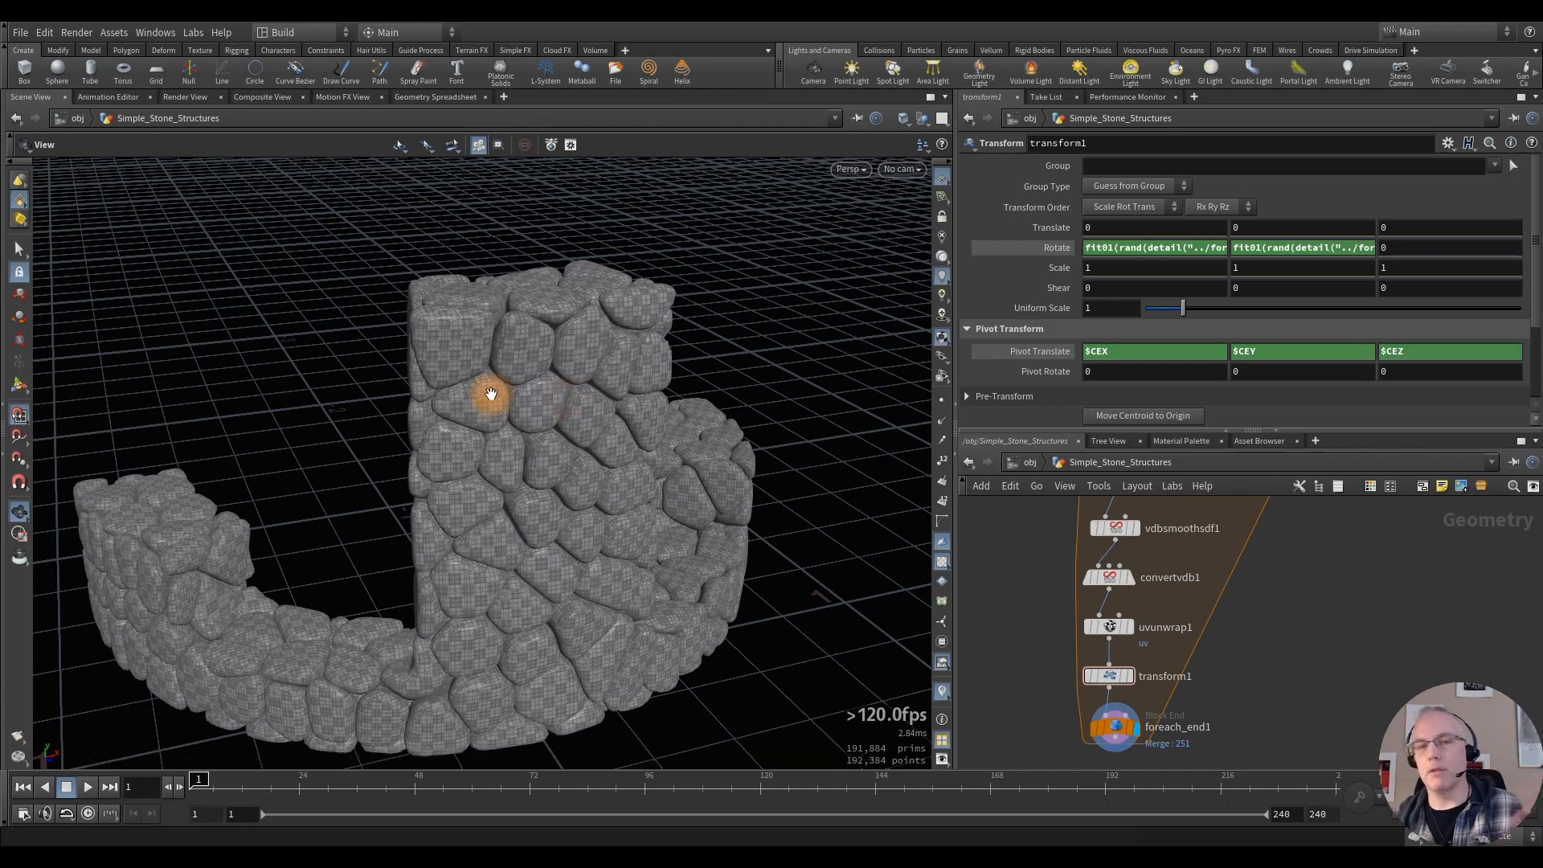
Step: Lay out all nodes of the Simple_Stone_Structures network automatically
{"action": "scroll", "coordinate": [1019, 554], "scroll_direction": "up", "scroll_amount": 5}
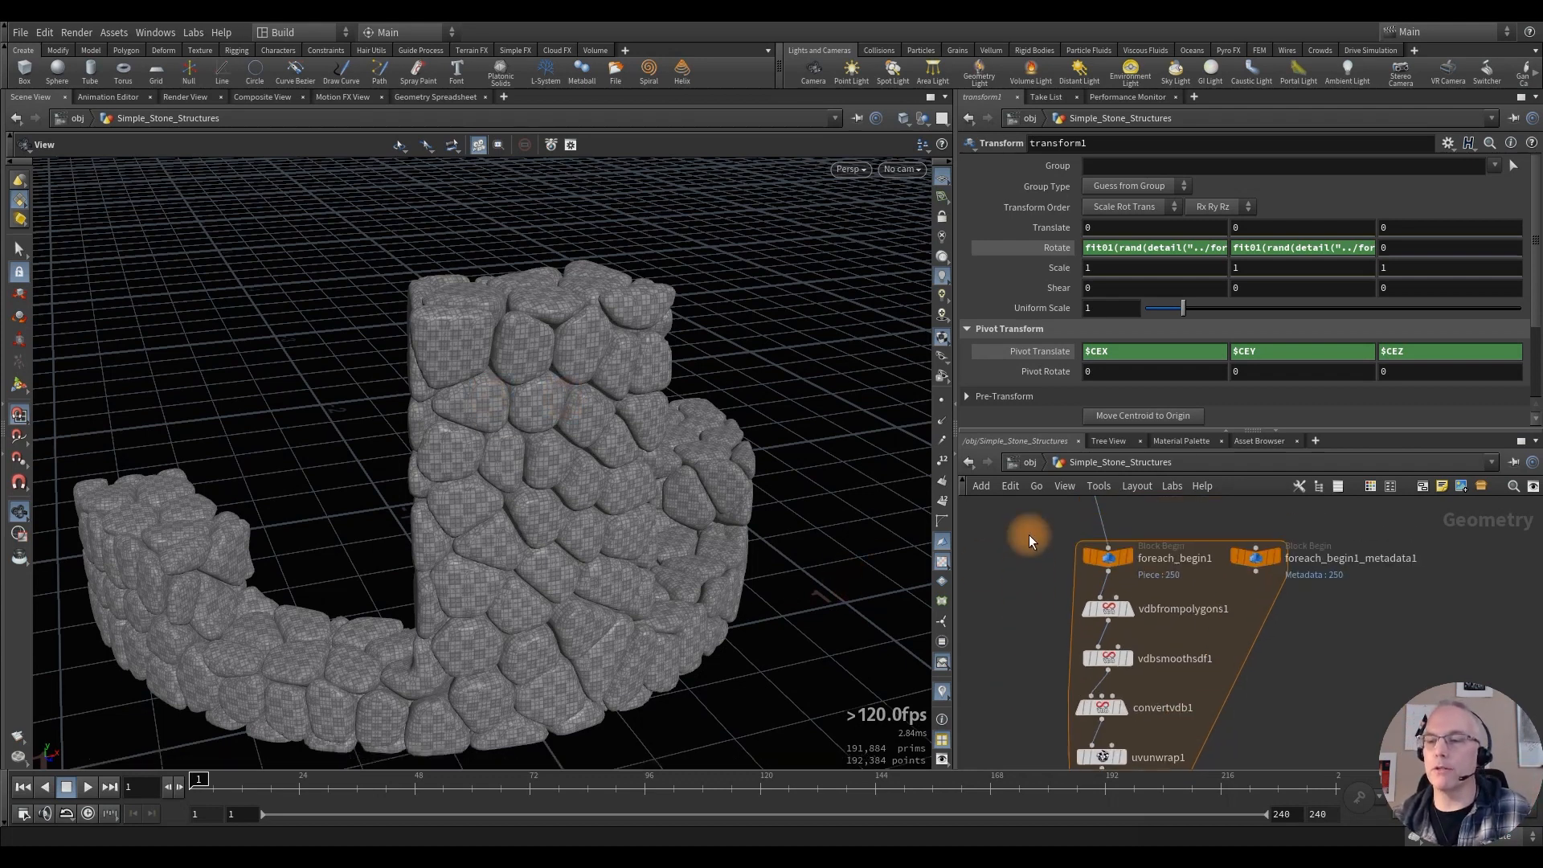
{"action": "key", "text": "l"}
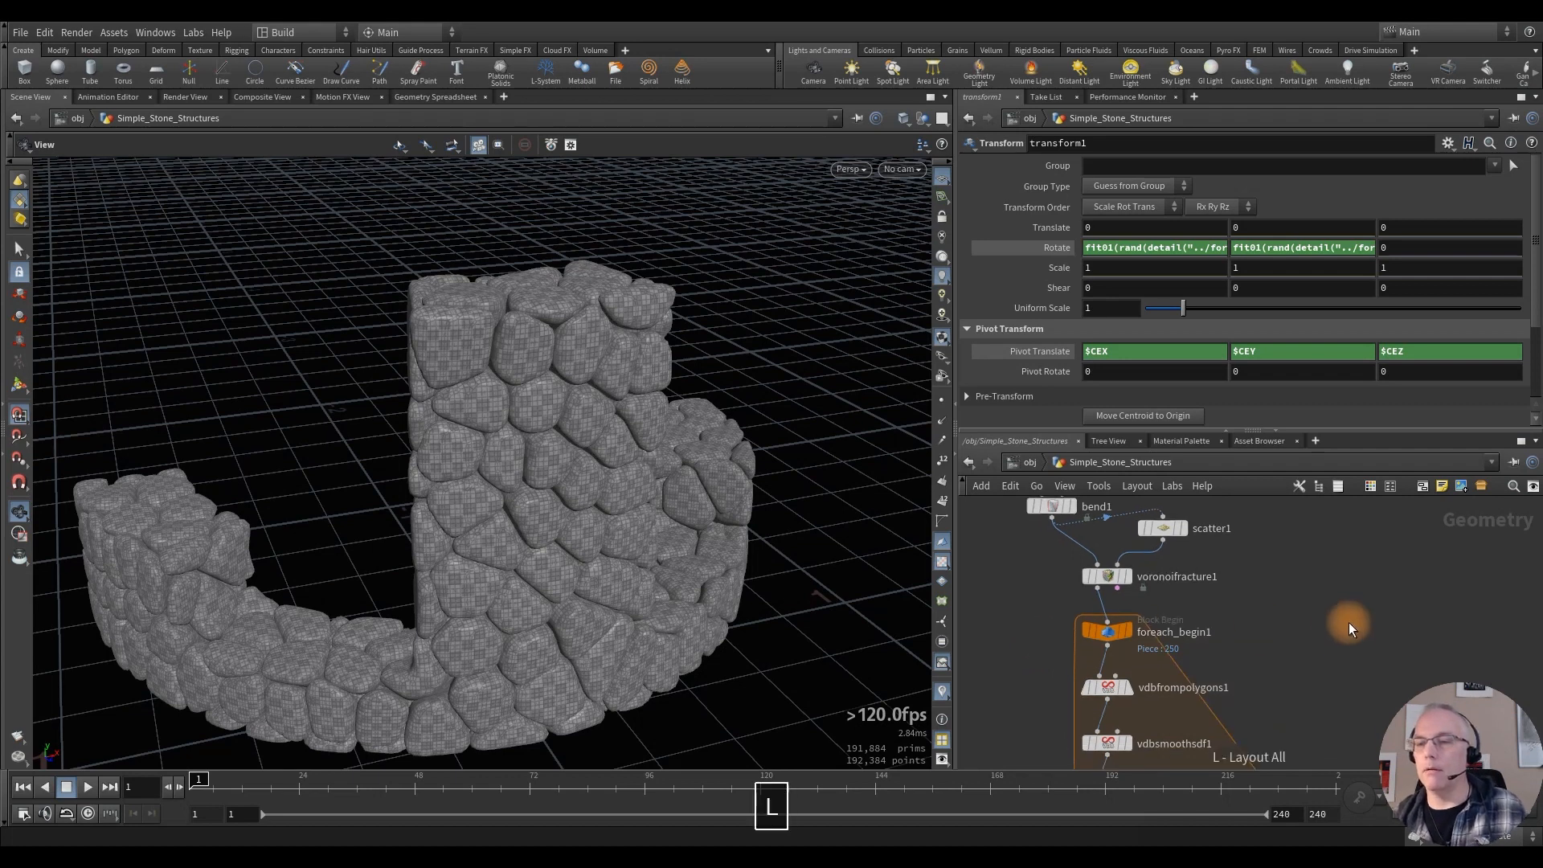
{"action": "middle_click_drag", "start_coordinate": [1345, 573], "coordinate": [1382, 711]}
{"action": "middle_click_drag", "start_coordinate": [1287, 640], "coordinate": [1285, 714]}
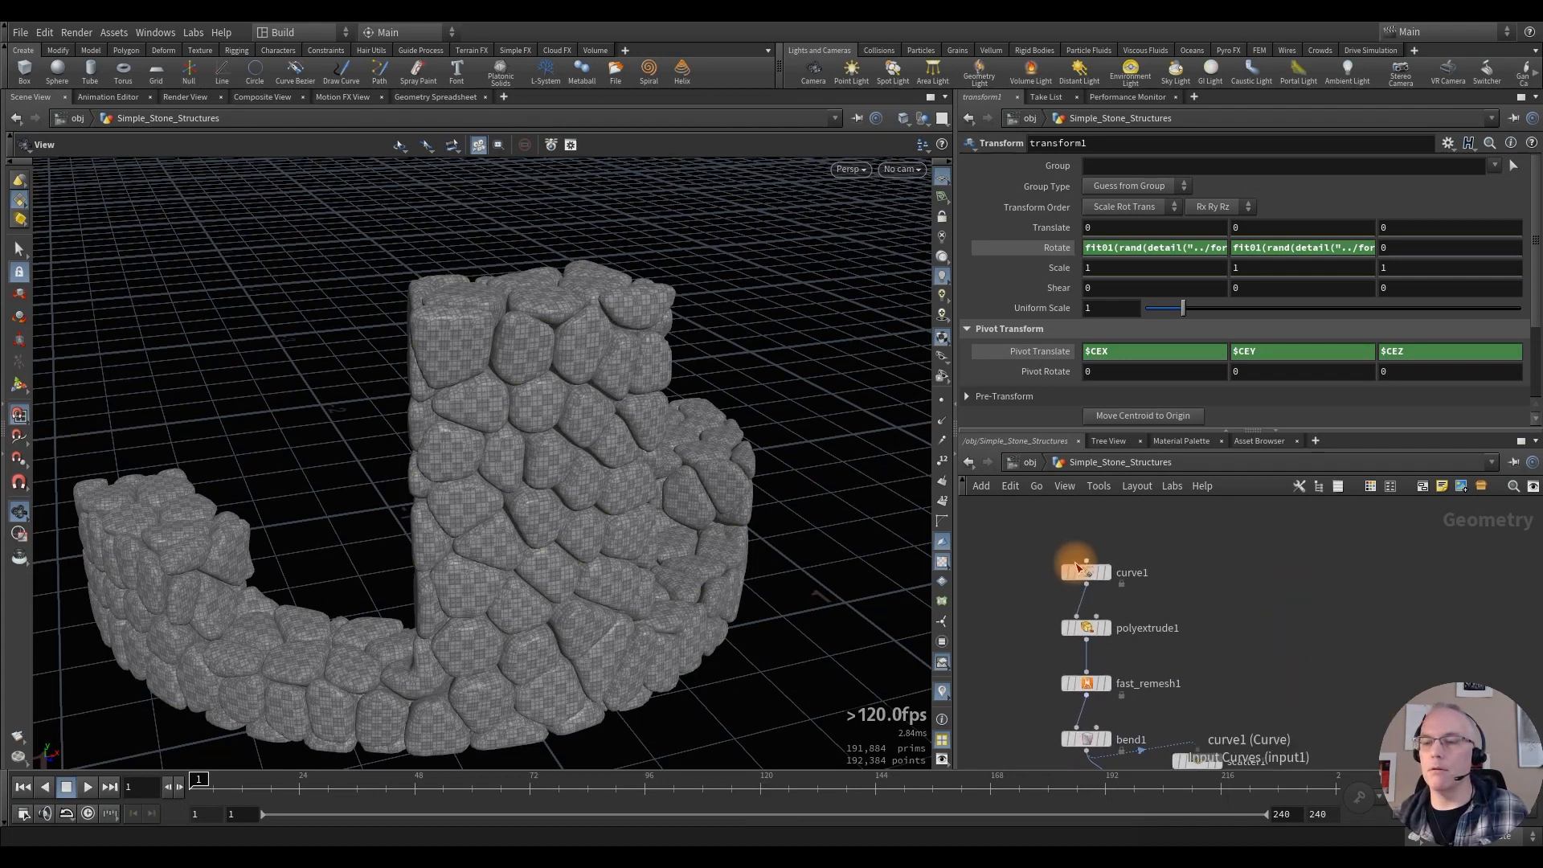
Step: In the front view of curve1, insert a point midway along the tower's top edge and raise it one grid square to form a rounded top
{"action": "left_click", "coordinate": [1110, 585]}
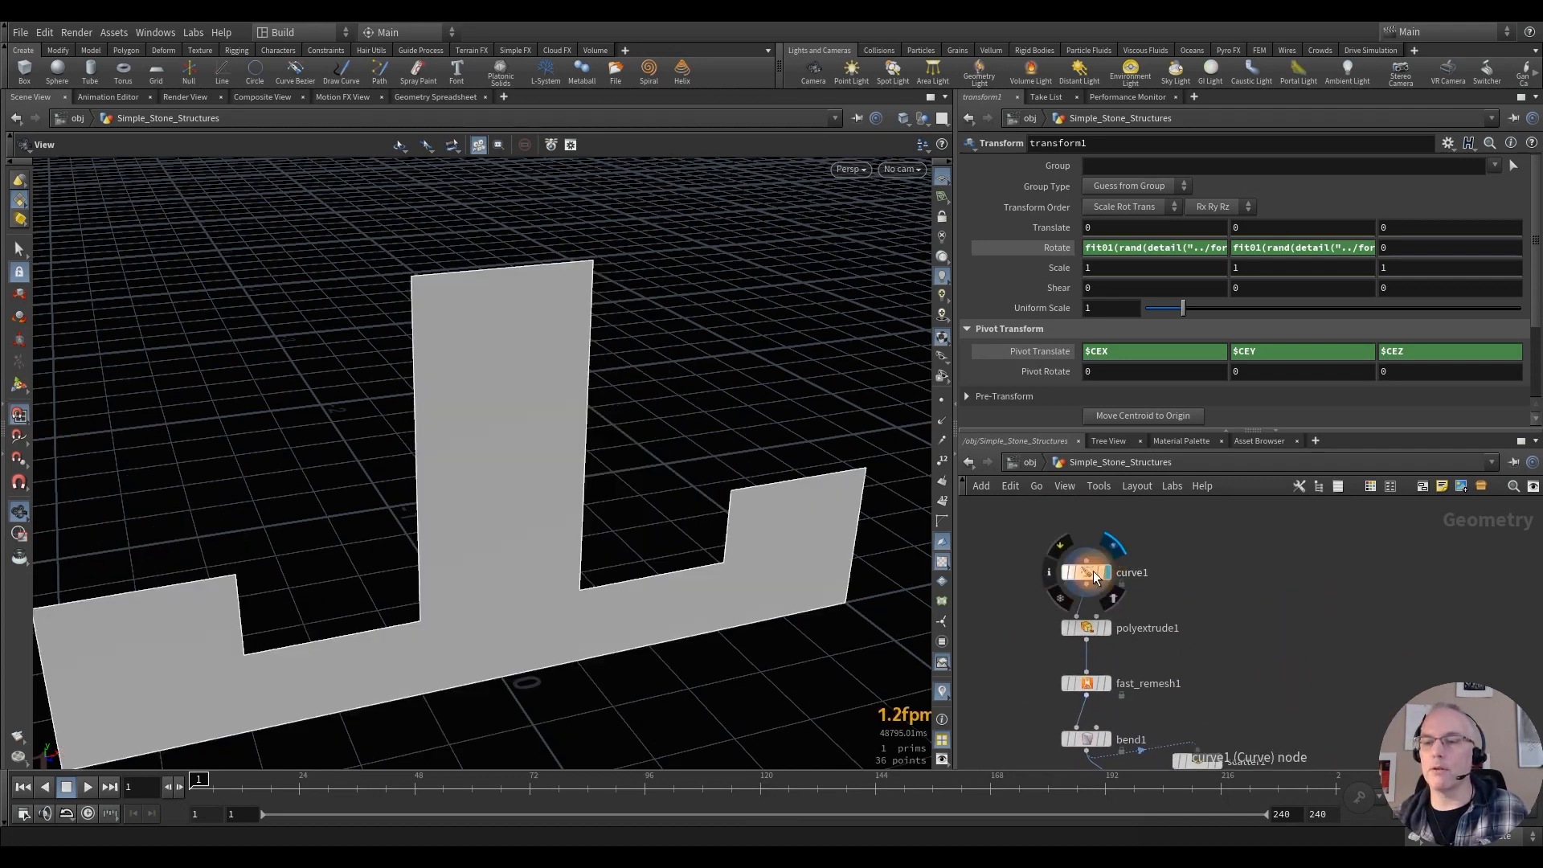
{"action": "left_click", "coordinate": [1086, 572]}
{"action": "key", "text": "space+3"}
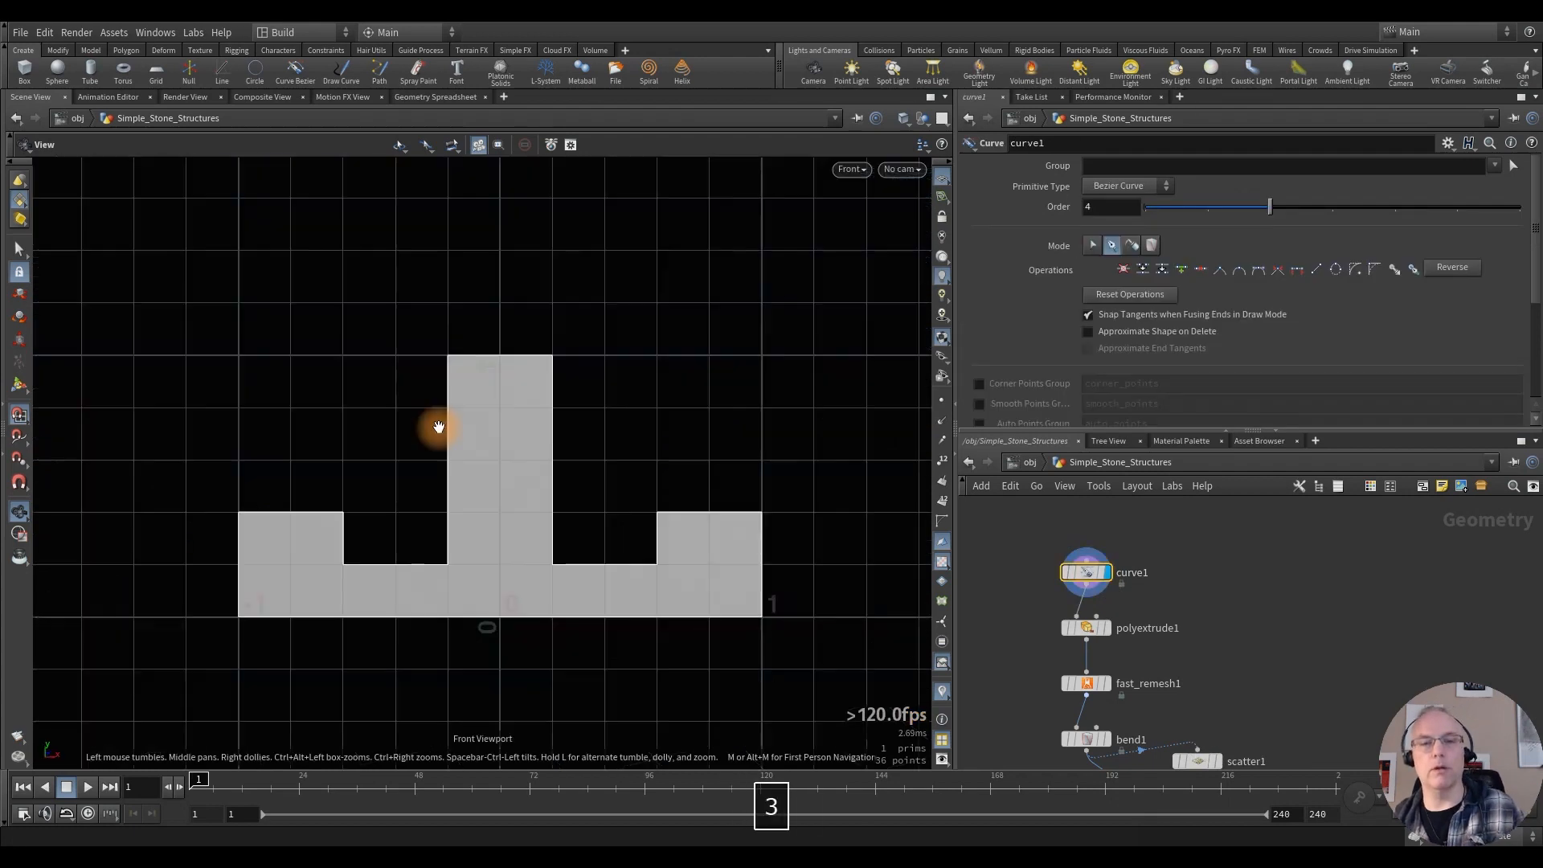
{"action": "key", "text": "Return"}
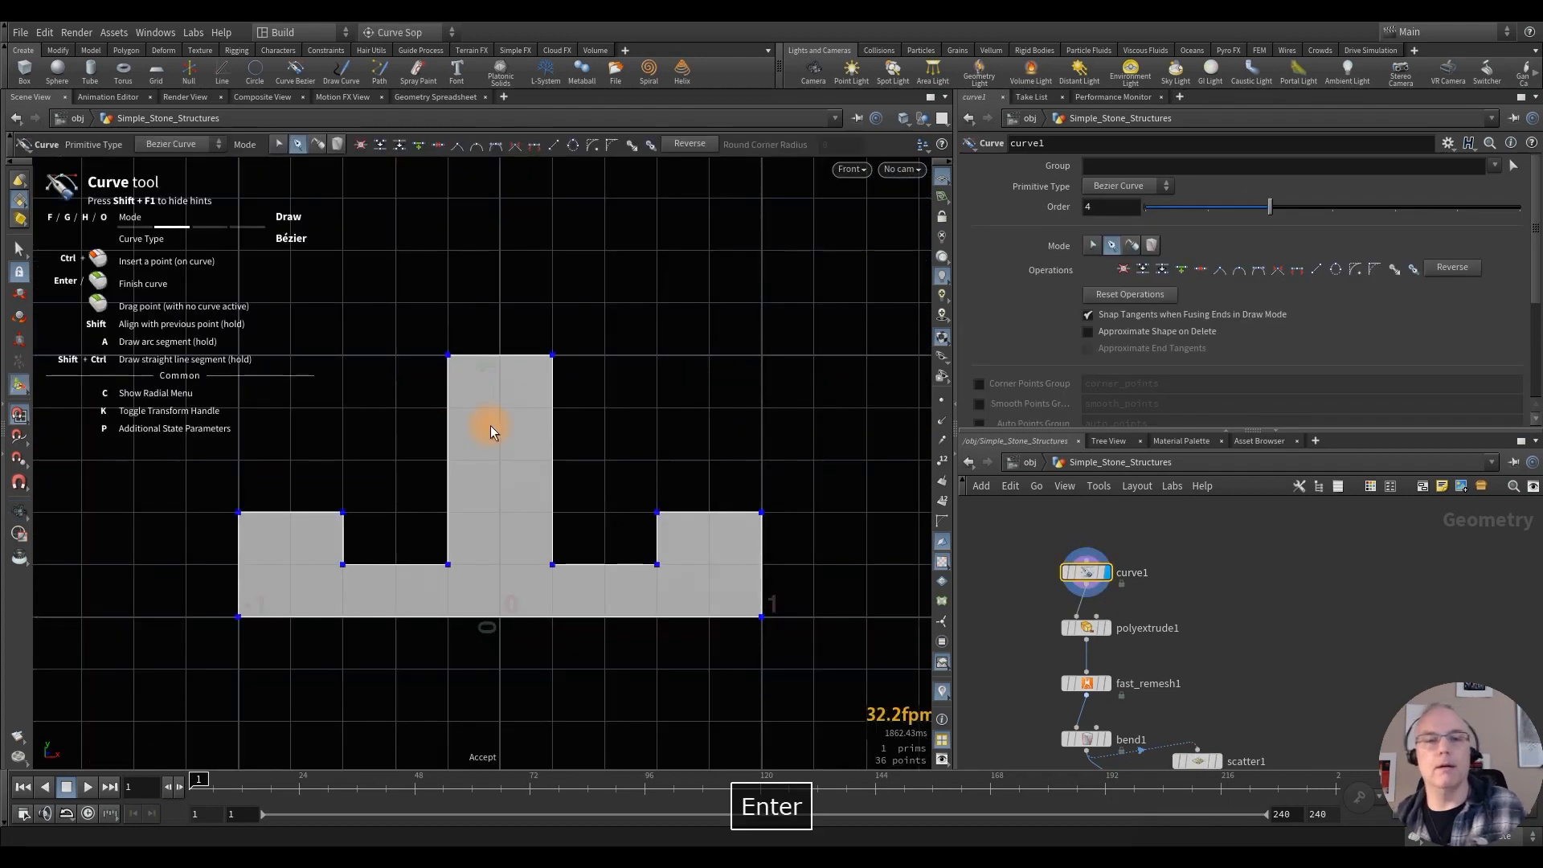
{"action": "left_click", "coordinate": [498, 354], "text": "ctrl"}
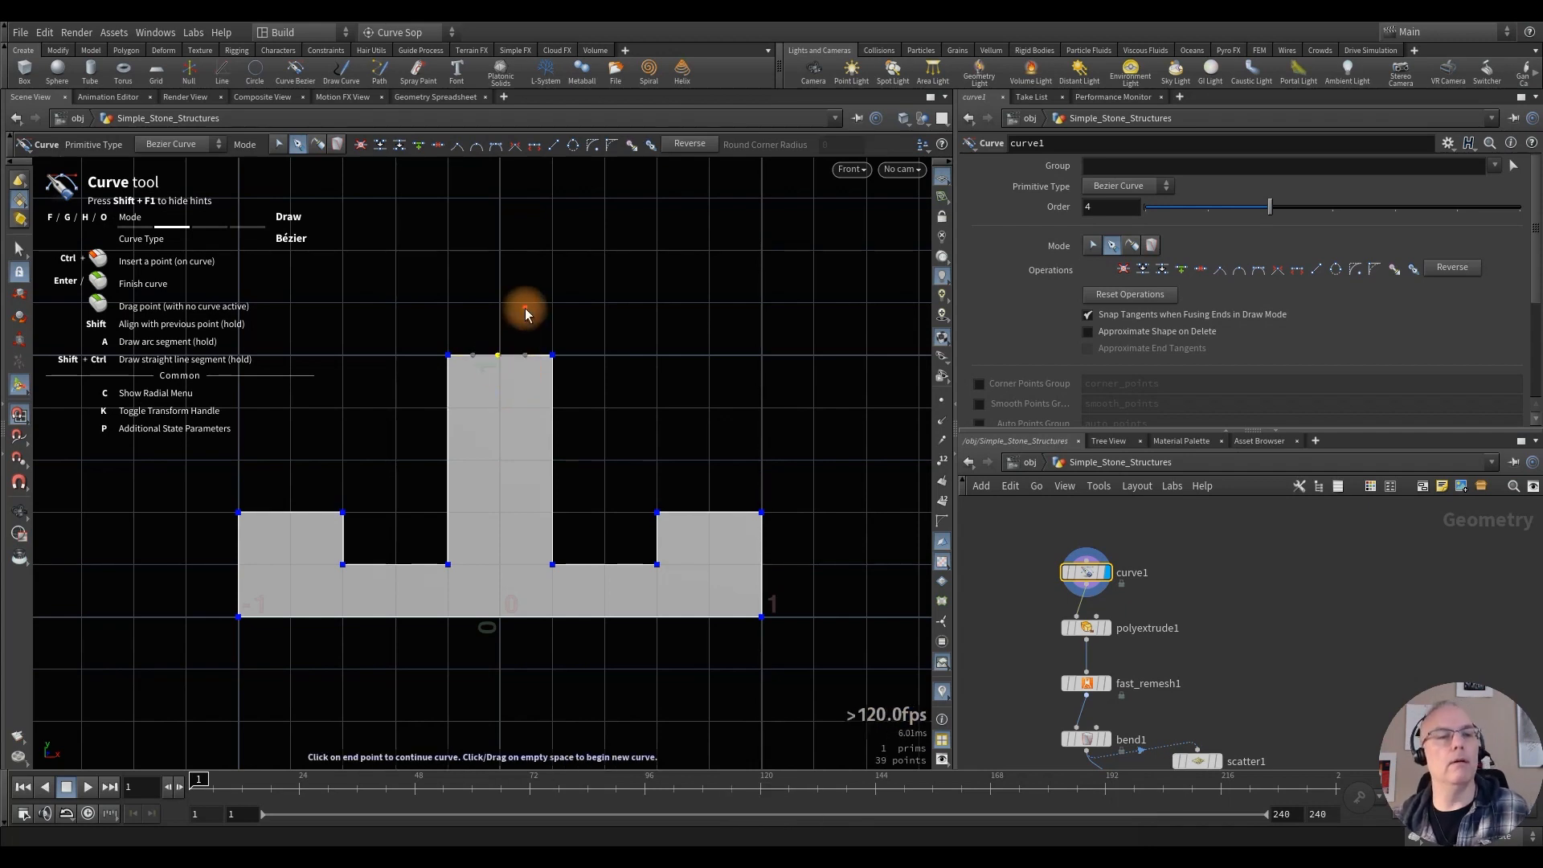
{"action": "key", "text": "g"}
{"action": "key", "text": "f"}
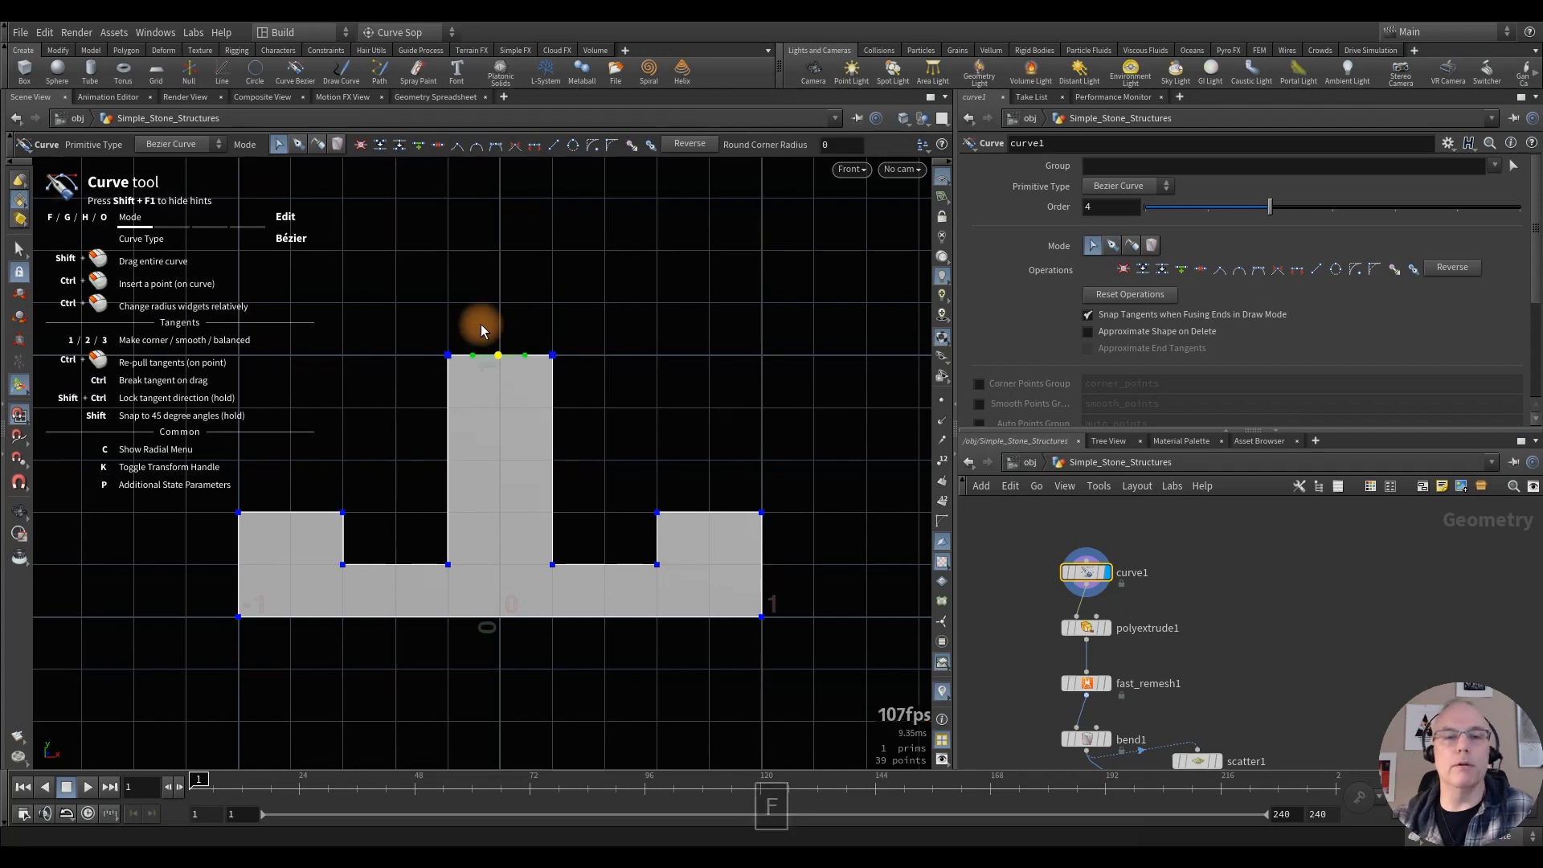
{"action": "left_click_drag", "start_coordinate": [498, 356], "coordinate": [553, 305]}
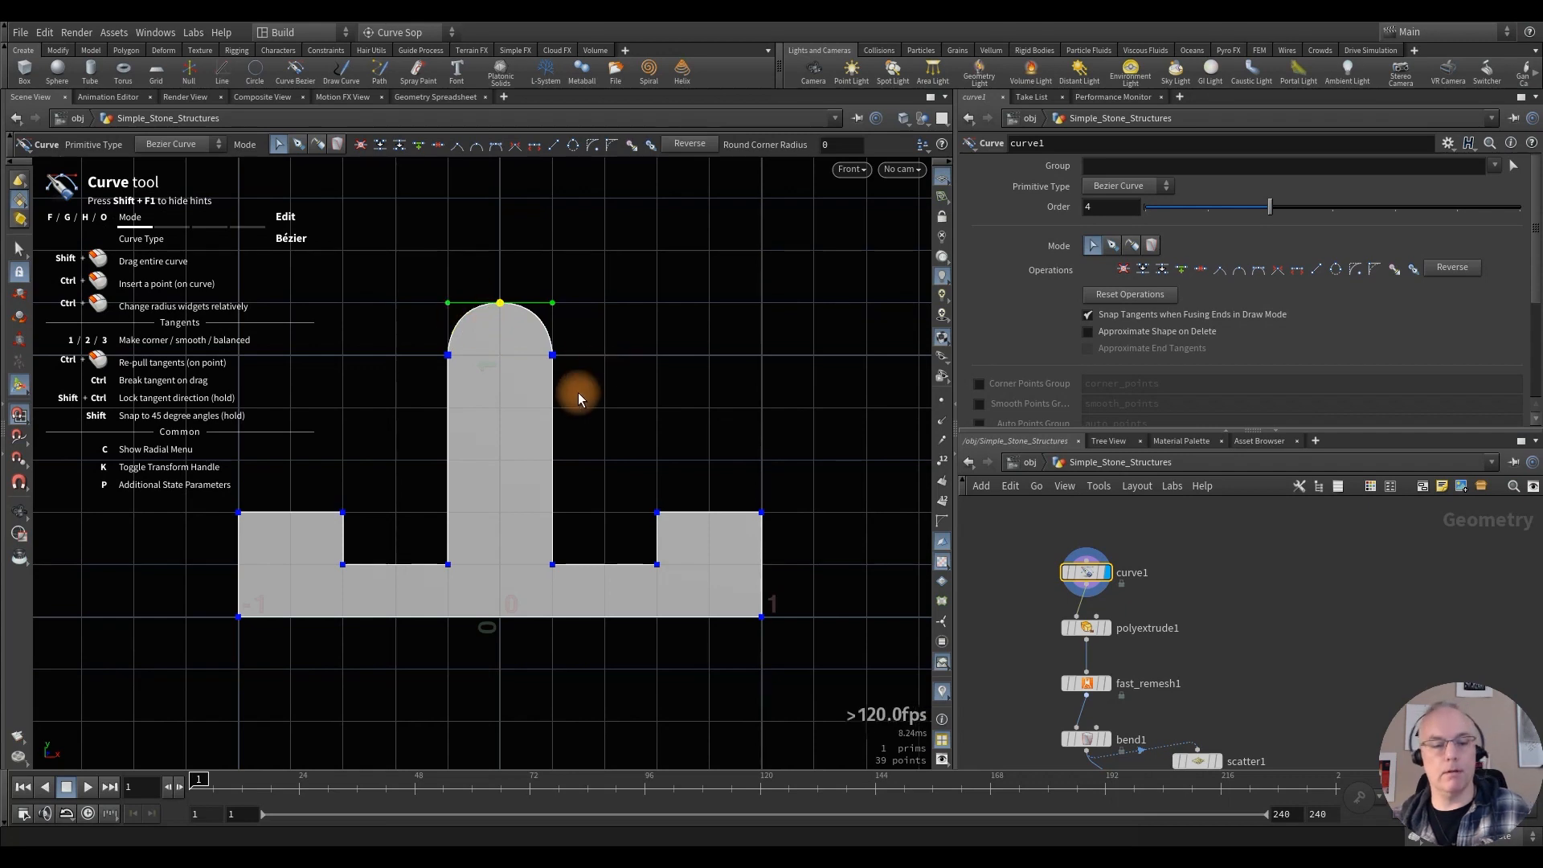
{"action": "key", "text": "Escape"}
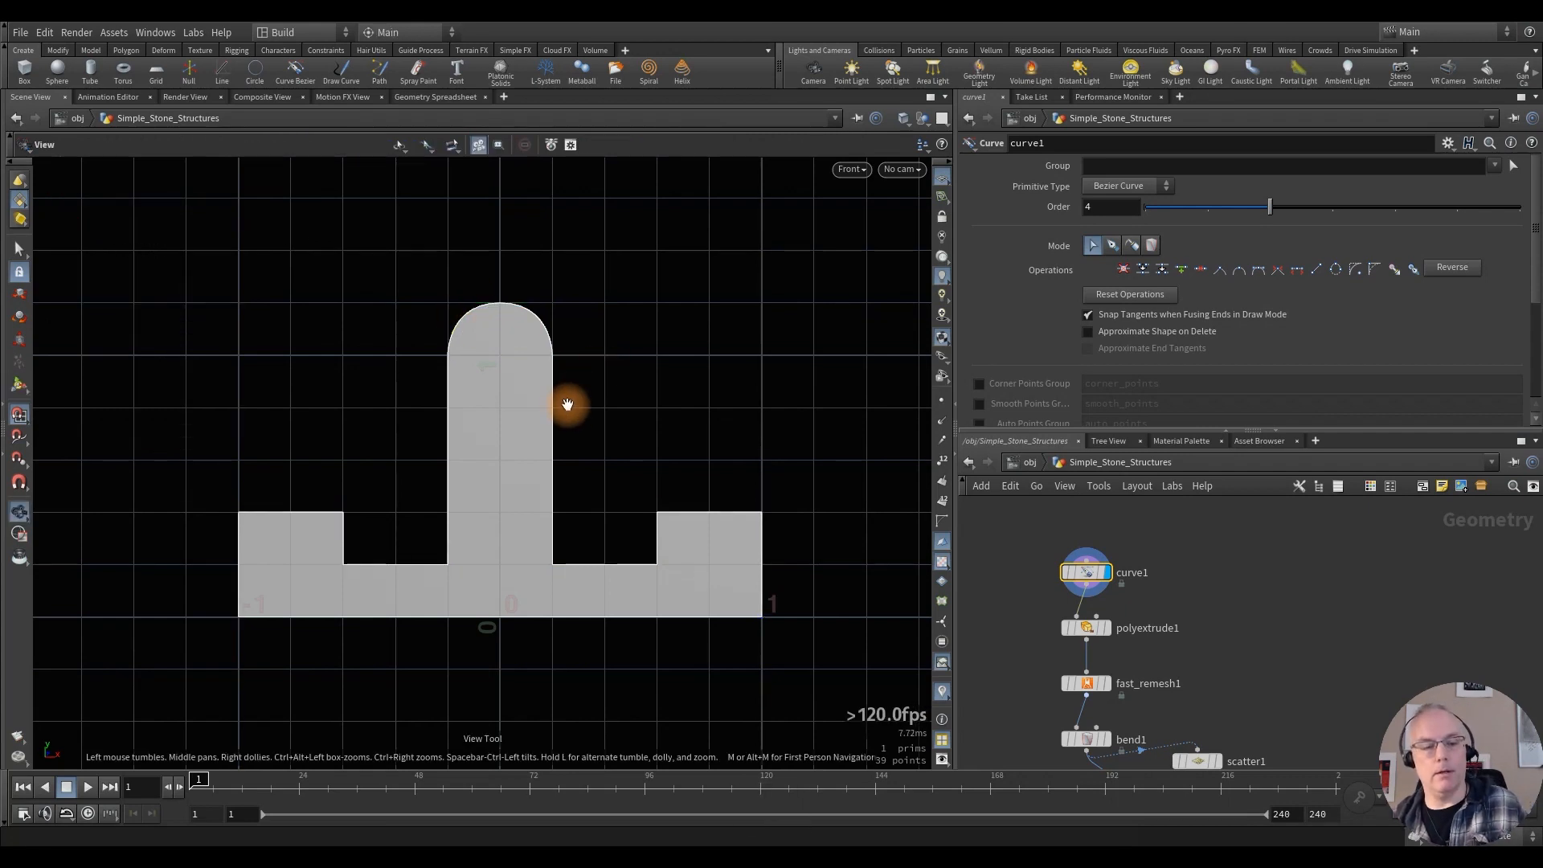
Step: Return to the perspective view, display foreach_end1 and inspect the stone structure with its rounded tower
{"action": "key", "text": "1"}
{"action": "right_click_drag", "start_coordinate": [531, 378], "coordinate": [281, 398], "text": "alt"}
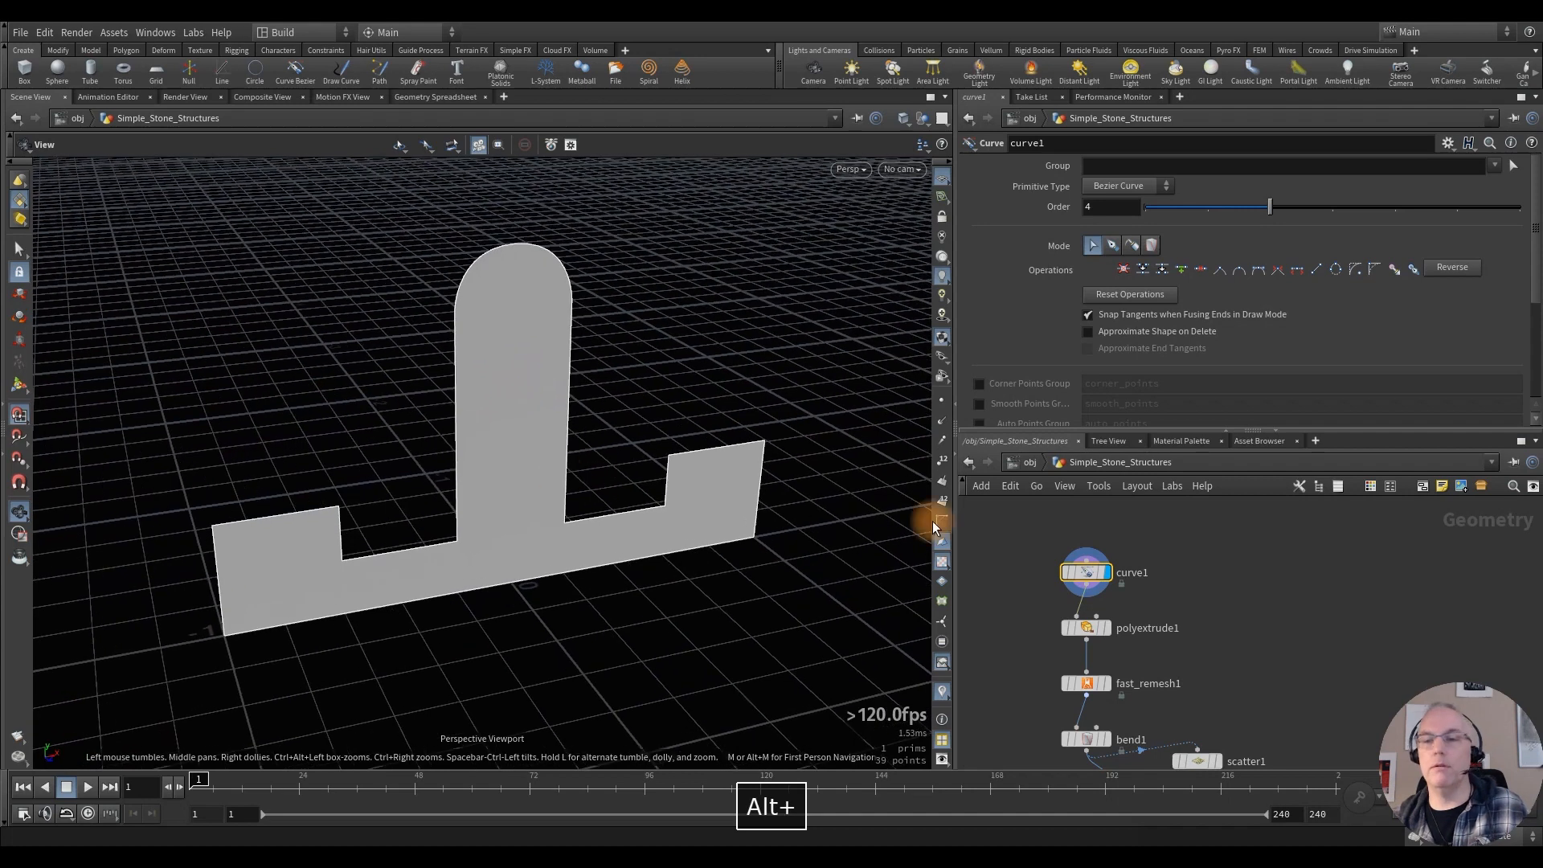
{"action": "middle_click_drag", "start_coordinate": [1307, 624], "coordinate": [1308, 441]}
{"action": "middle_click_drag", "start_coordinate": [1053, 700], "coordinate": [1041, 518]}
{"action": "middle_click_drag", "start_coordinate": [1057, 688], "coordinate": [1039, 470]}
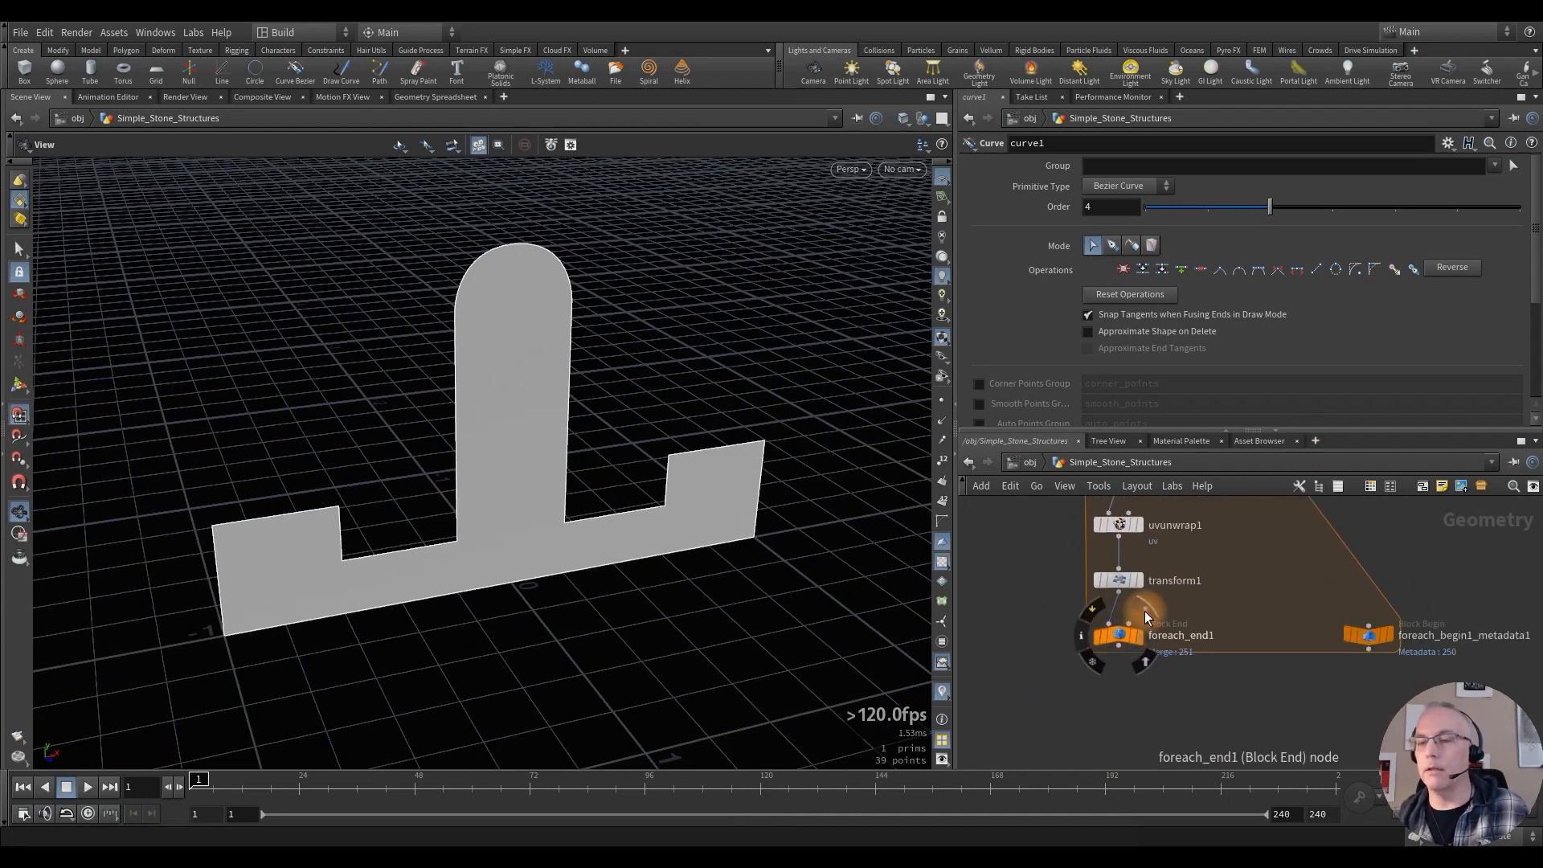
{"action": "middle_click", "coordinate": [1117, 633]}
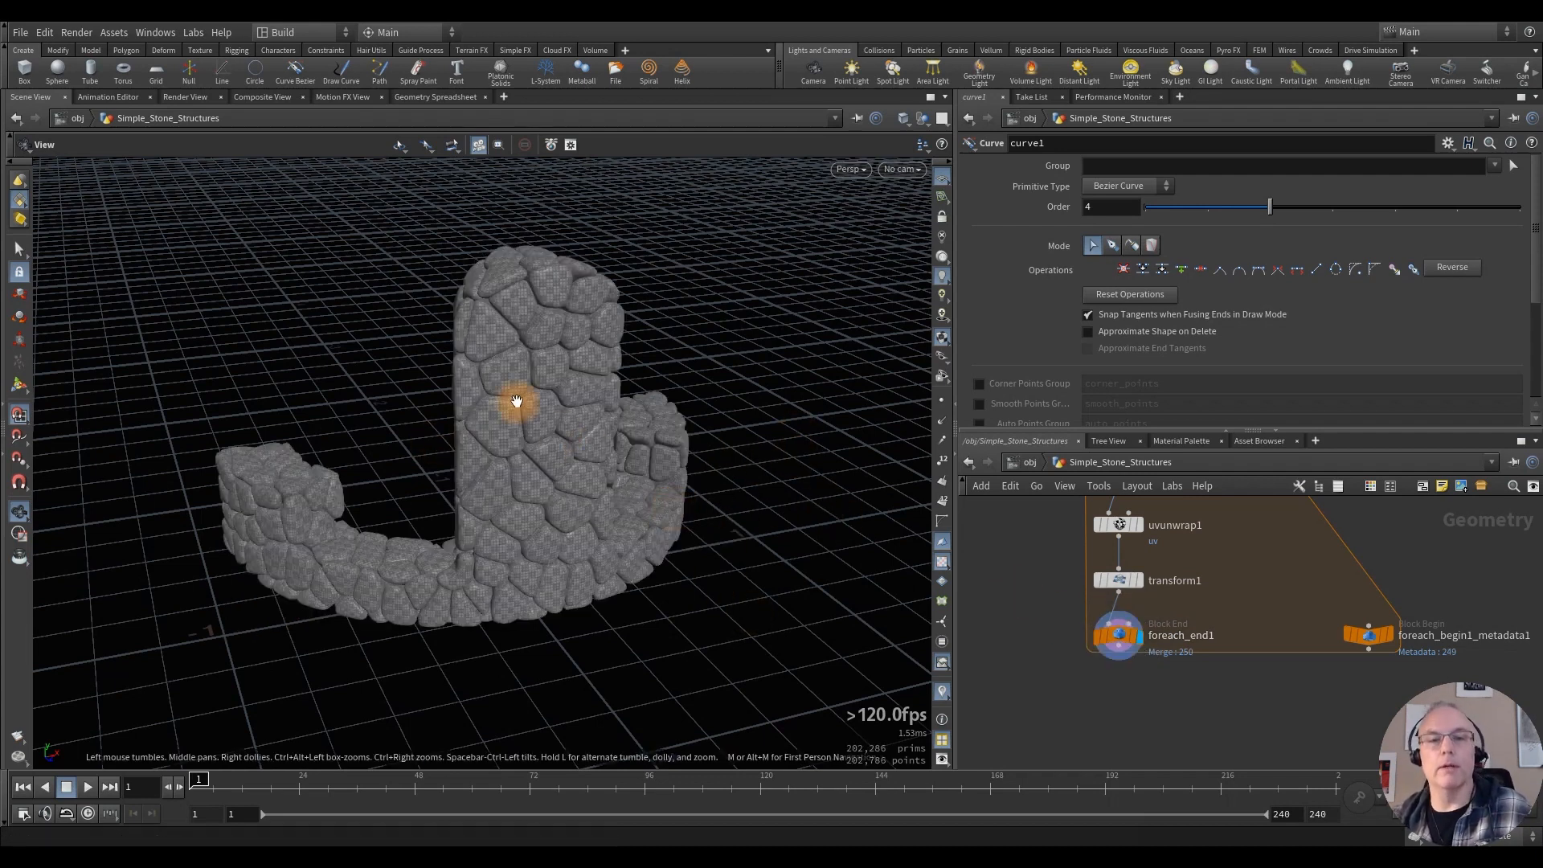
{"action": "left_click_drag", "start_coordinate": [517, 362], "coordinate": [565, 396], "text": "alt"}
{"action": "right_click_drag", "start_coordinate": [565, 395], "coordinate": [658, 407], "text": "alt"}
{"action": "right_click", "coordinate": [658, 406], "text": "alt"}
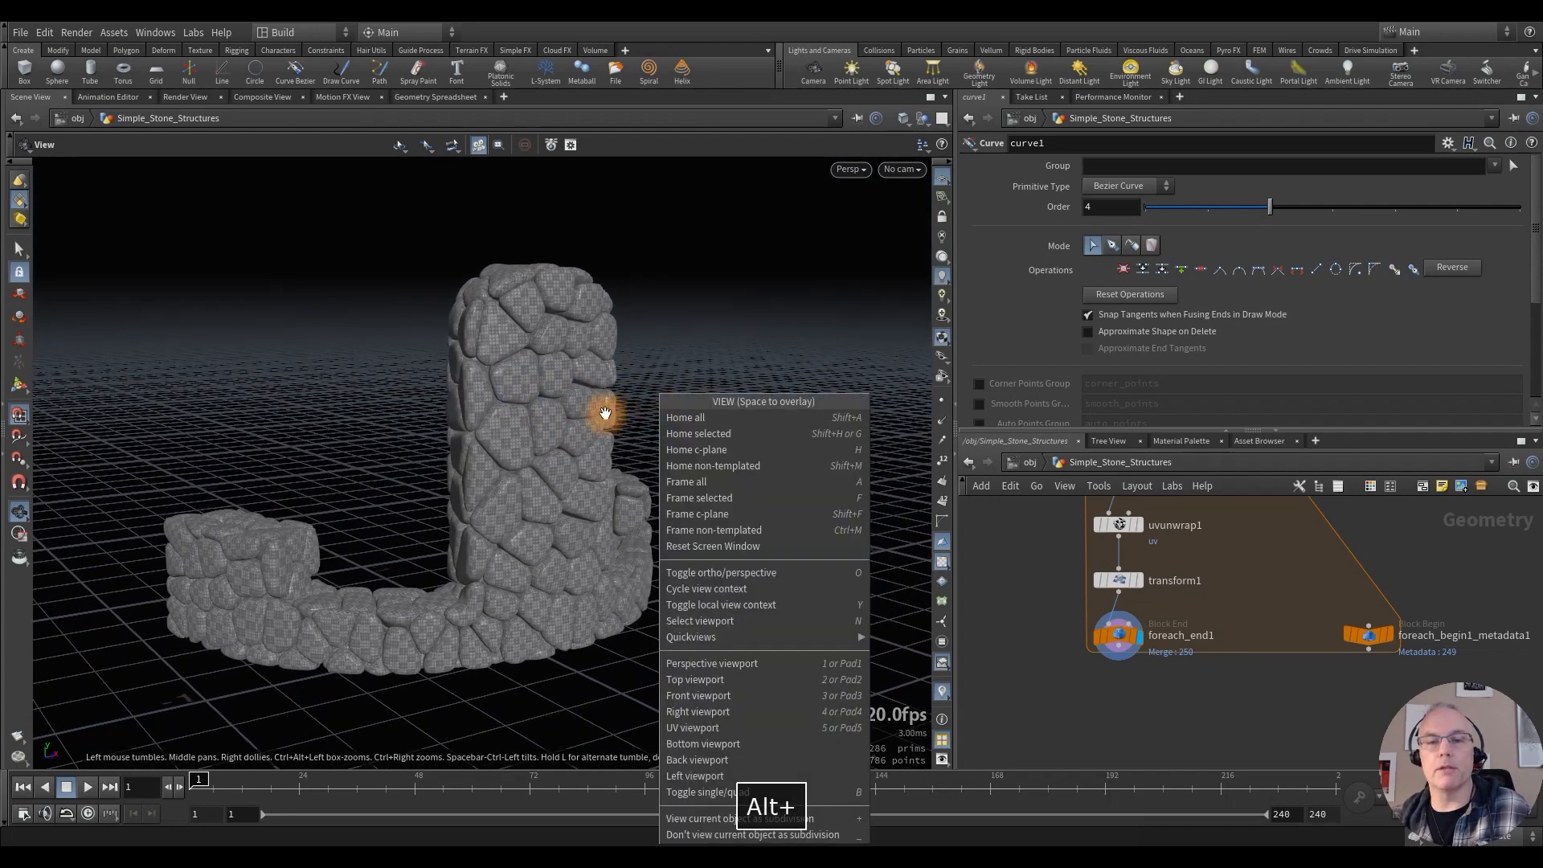
{"action": "left_click", "coordinate": [536, 361]}
{"action": "left_click_drag", "start_coordinate": [522, 357], "coordinate": [533, 396], "text": "alt"}
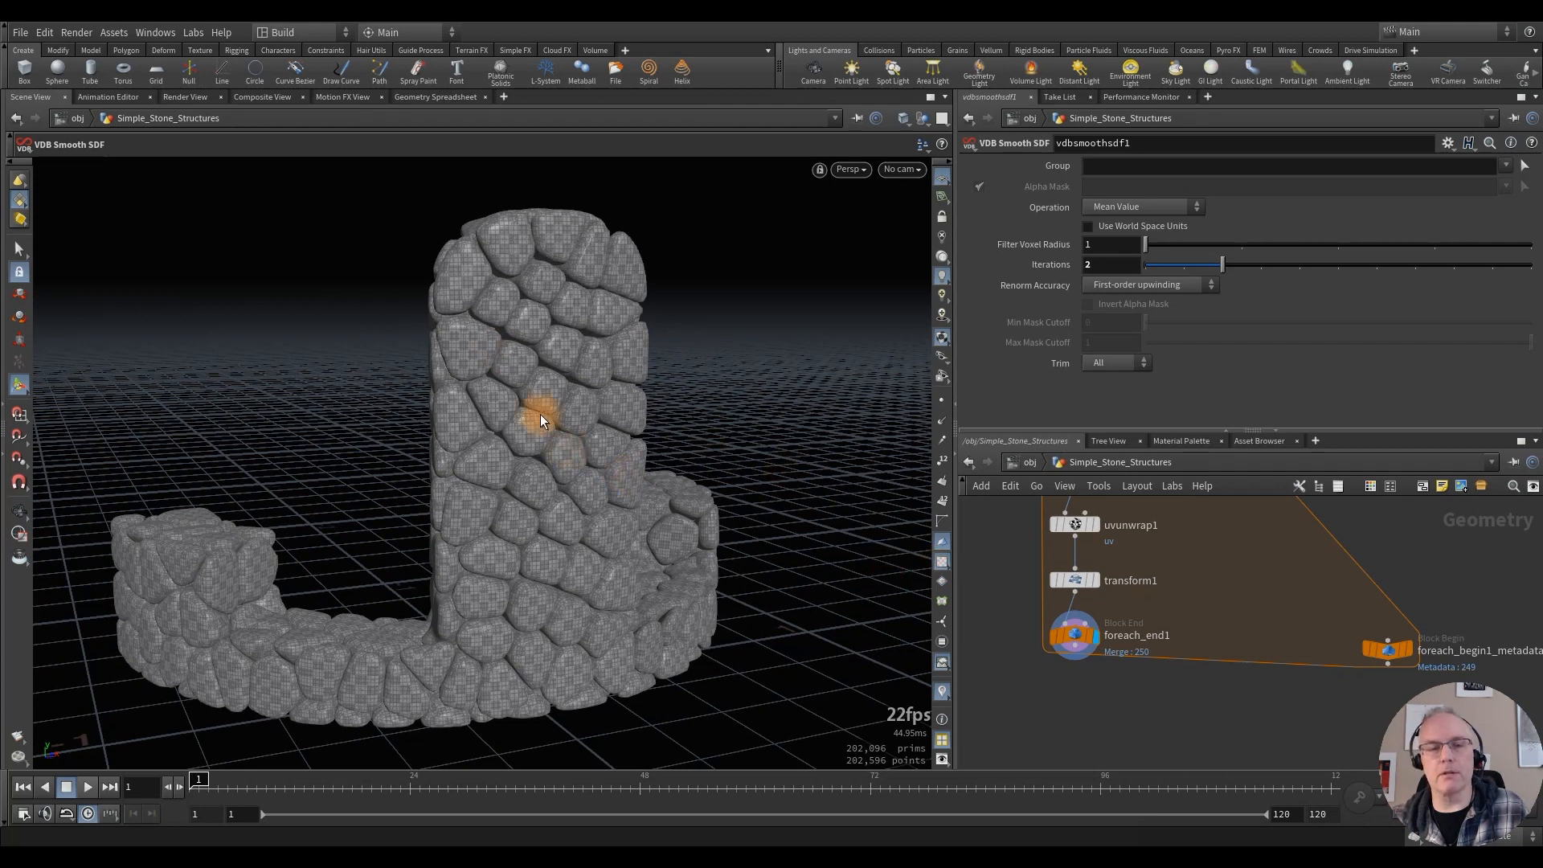
Step: Set the Relax Iterations of the scatter1 node to 2
{"action": "middle_click_drag", "start_coordinate": [1015, 520], "coordinate": [1018, 641]}
{"action": "middle_click_drag", "start_coordinate": [1002, 585], "coordinate": [1002, 652]}
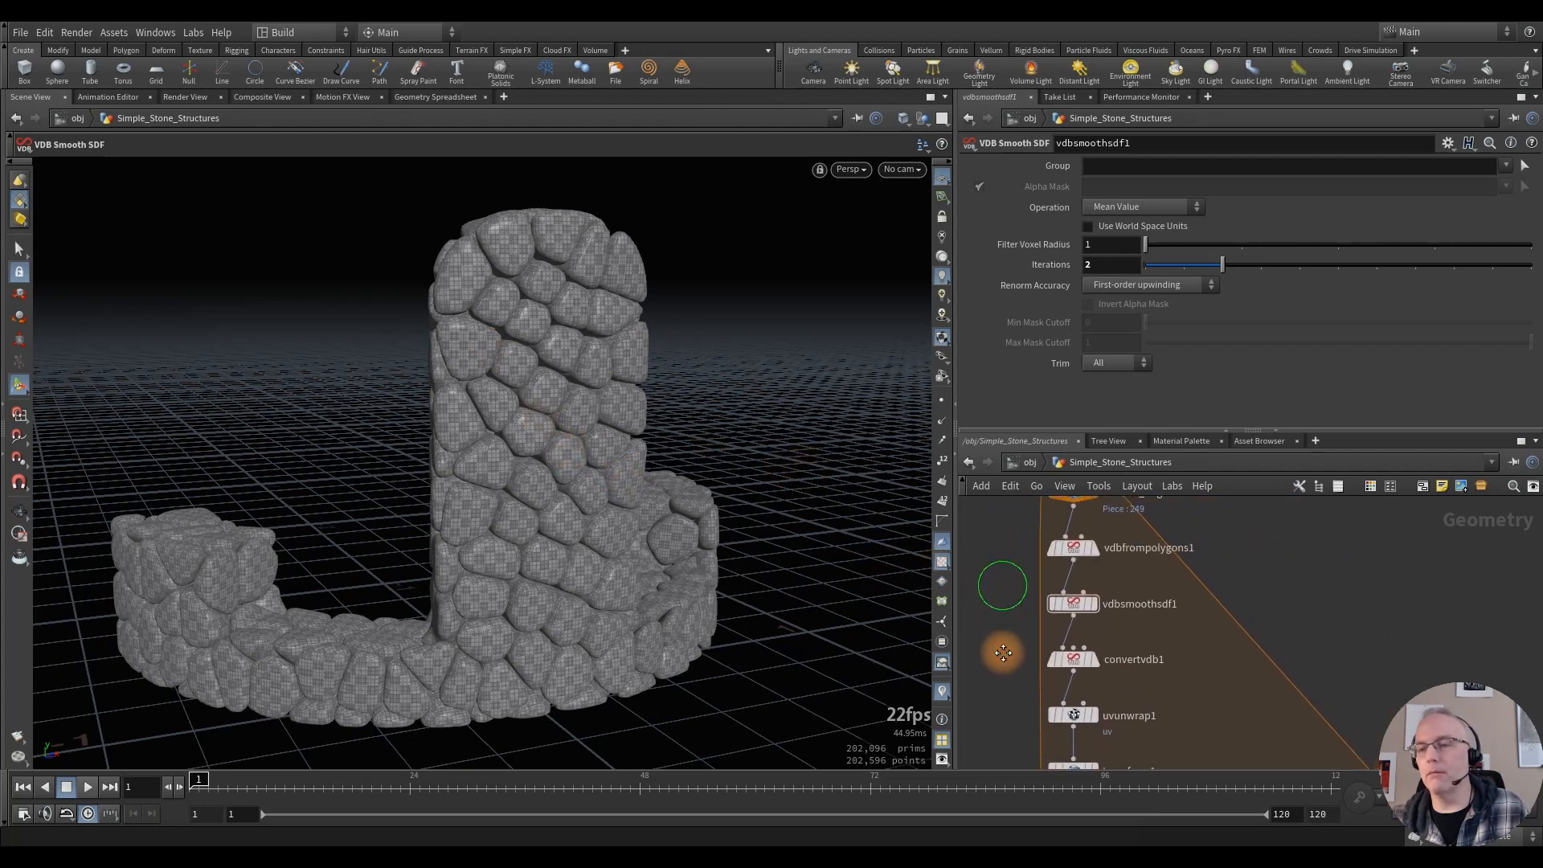
{"action": "middle_click_drag", "start_coordinate": [1009, 571], "coordinate": [1010, 679]}
{"action": "middle_click_drag", "start_coordinate": [1011, 599], "coordinate": [1013, 661]}
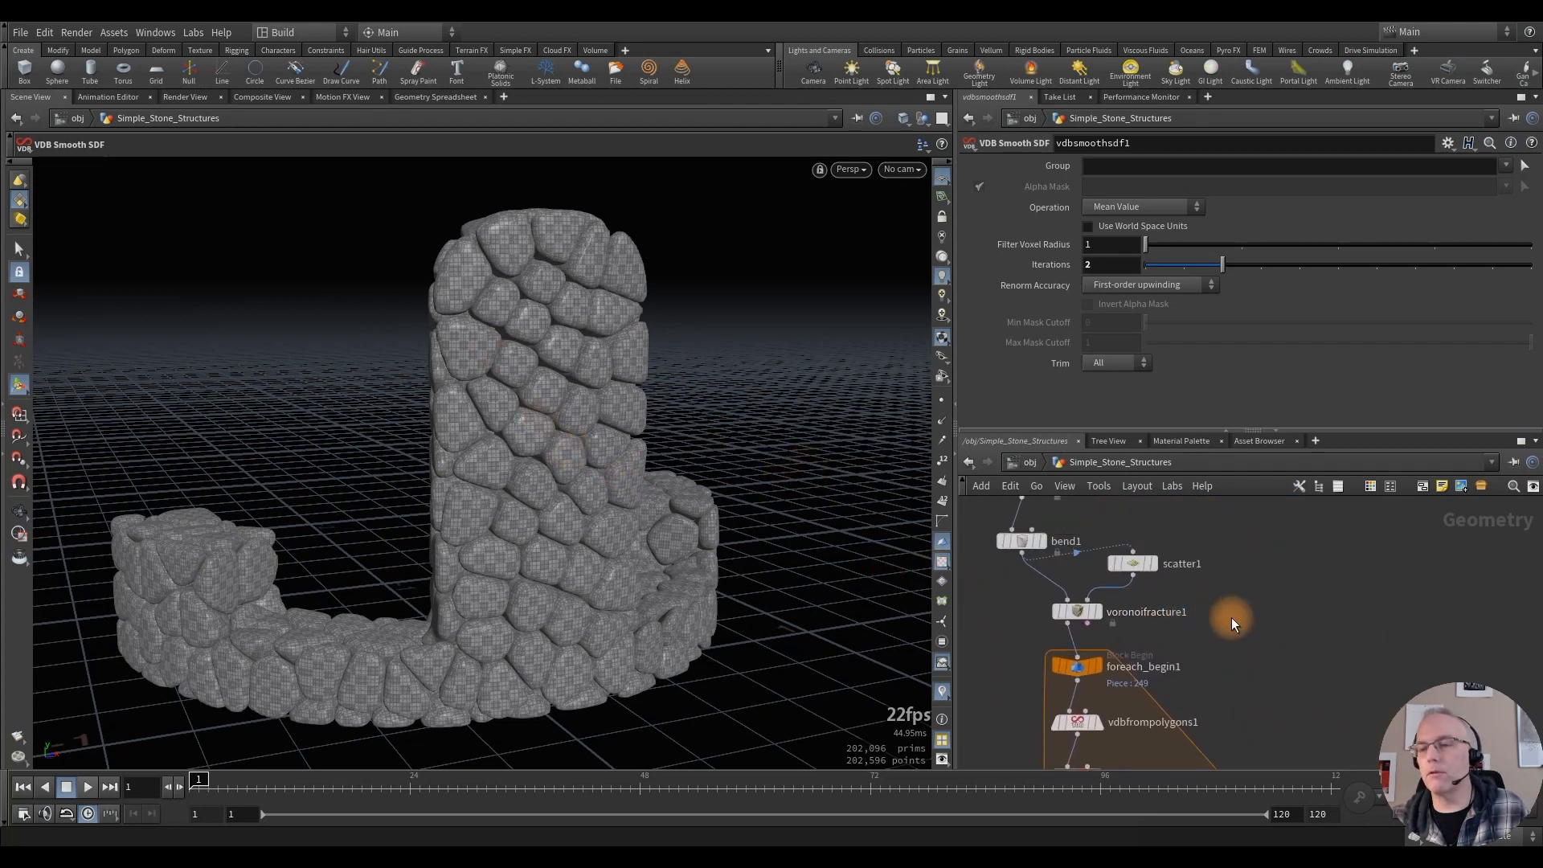
{"action": "scroll", "coordinate": [1231, 617], "scroll_direction": "up", "scroll_amount": 3}
{"action": "middle_click_drag", "start_coordinate": [1231, 617], "coordinate": [1316, 696]}
{"action": "left_click", "coordinate": [1178, 633]}
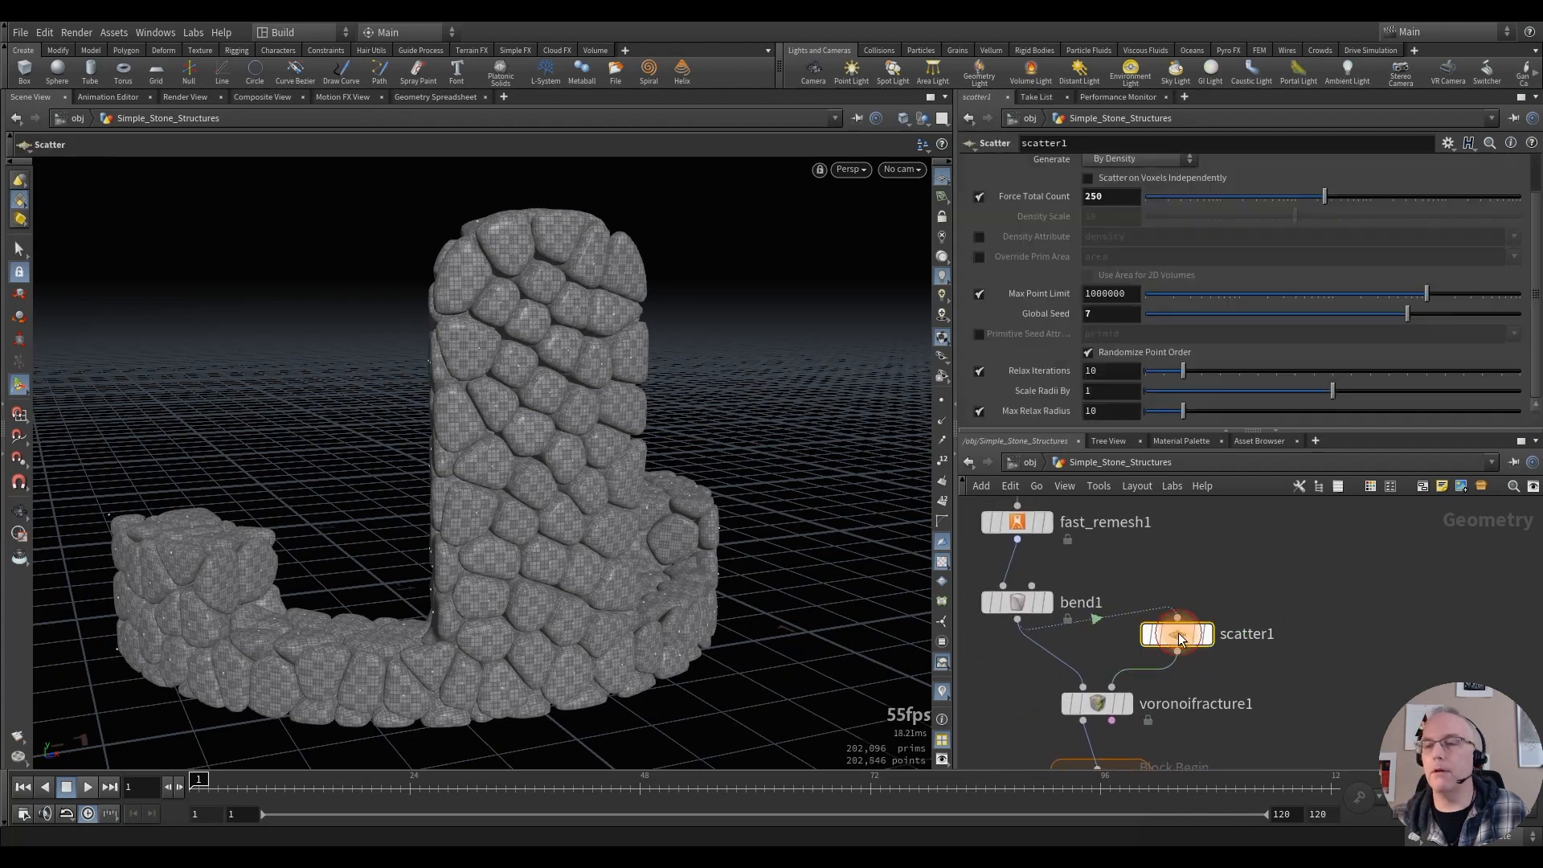
{"action": "middle_click_drag", "start_coordinate": [1199, 548], "coordinate": [1206, 568]}
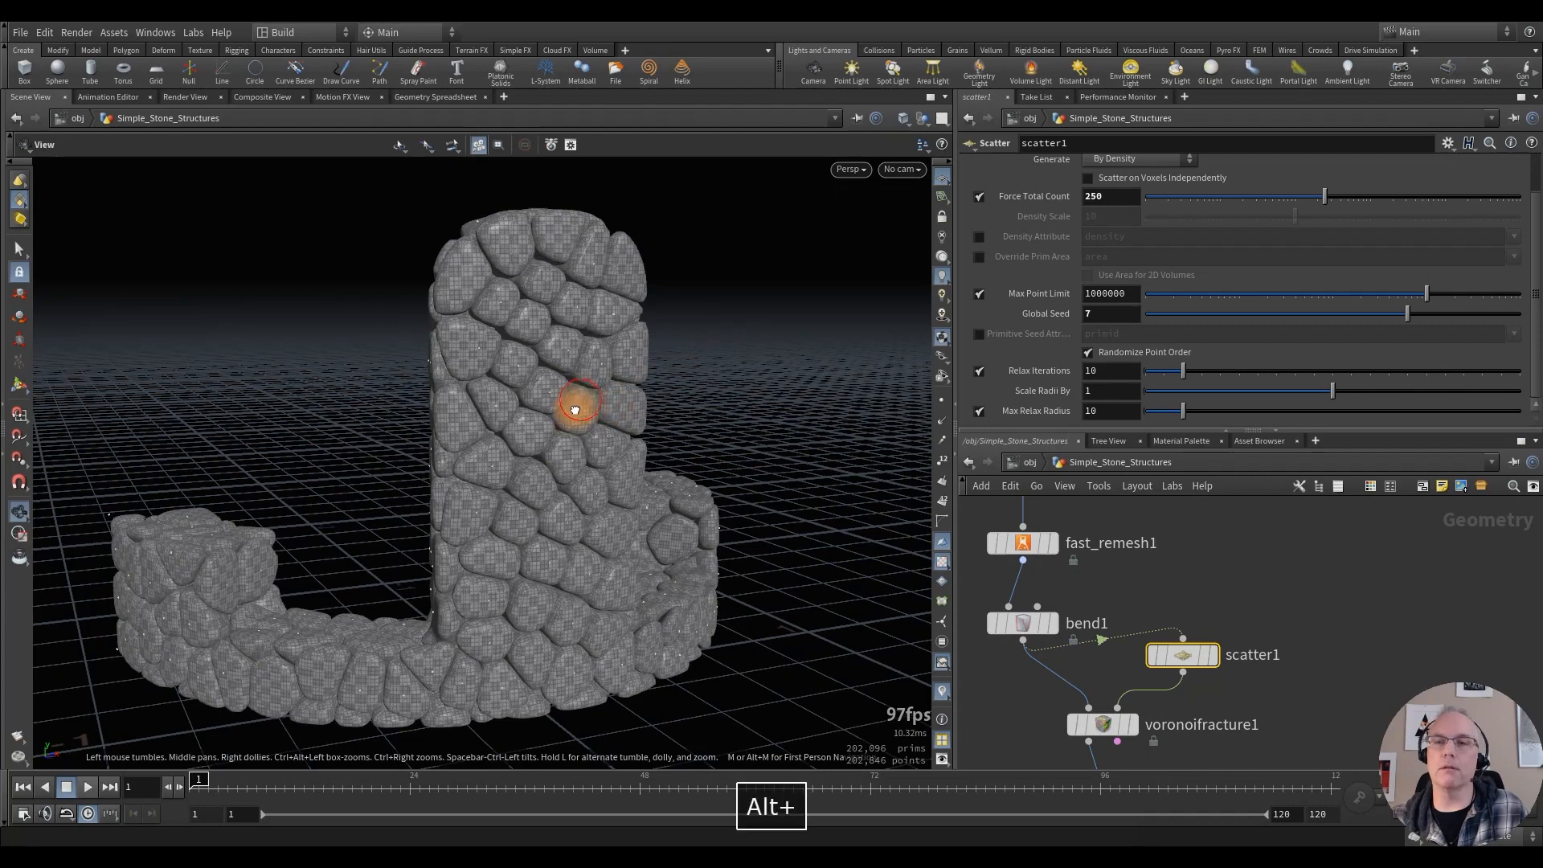
{"action": "mouse_move", "coordinate": [579, 406]}
{"action": "left_mouse_down", "text": "alt"}
{"action": "mouse_move", "coordinate": [407, 418]}
{"action": "mouse_move", "coordinate": [541, 426]}
{"action": "mouse_move", "coordinate": [586, 400]}
{"action": "mouse_move", "coordinate": [603, 417]}
{"action": "mouse_move", "coordinate": [578, 403]}
{"action": "left_mouse_up", "text": "alt"}
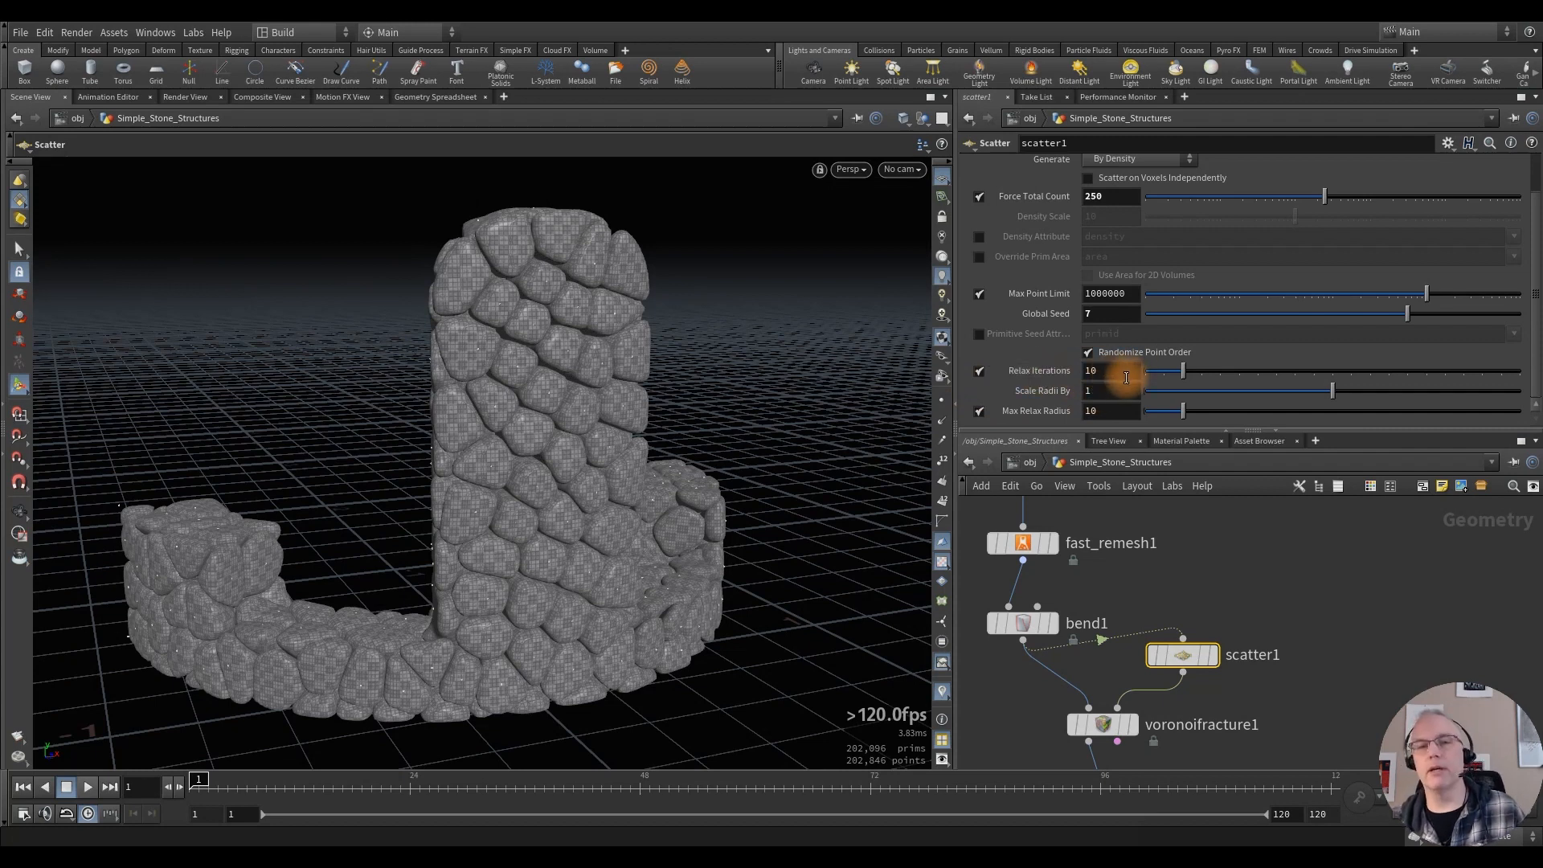
{"action": "mouse_move", "coordinate": [534, 321]}
{"action": "left_mouse_down", "text": "alt"}
{"action": "mouse_move", "coordinate": [472, 321]}
{"action": "mouse_move", "coordinate": [519, 339]}
{"action": "mouse_move", "coordinate": [527, 320]}
{"action": "left_mouse_up", "text": "alt"}
{"action": "left_click_drag", "start_coordinate": [506, 424], "coordinate": [499, 430], "text": "alt"}
{"action": "left_click", "coordinate": [1091, 411]}
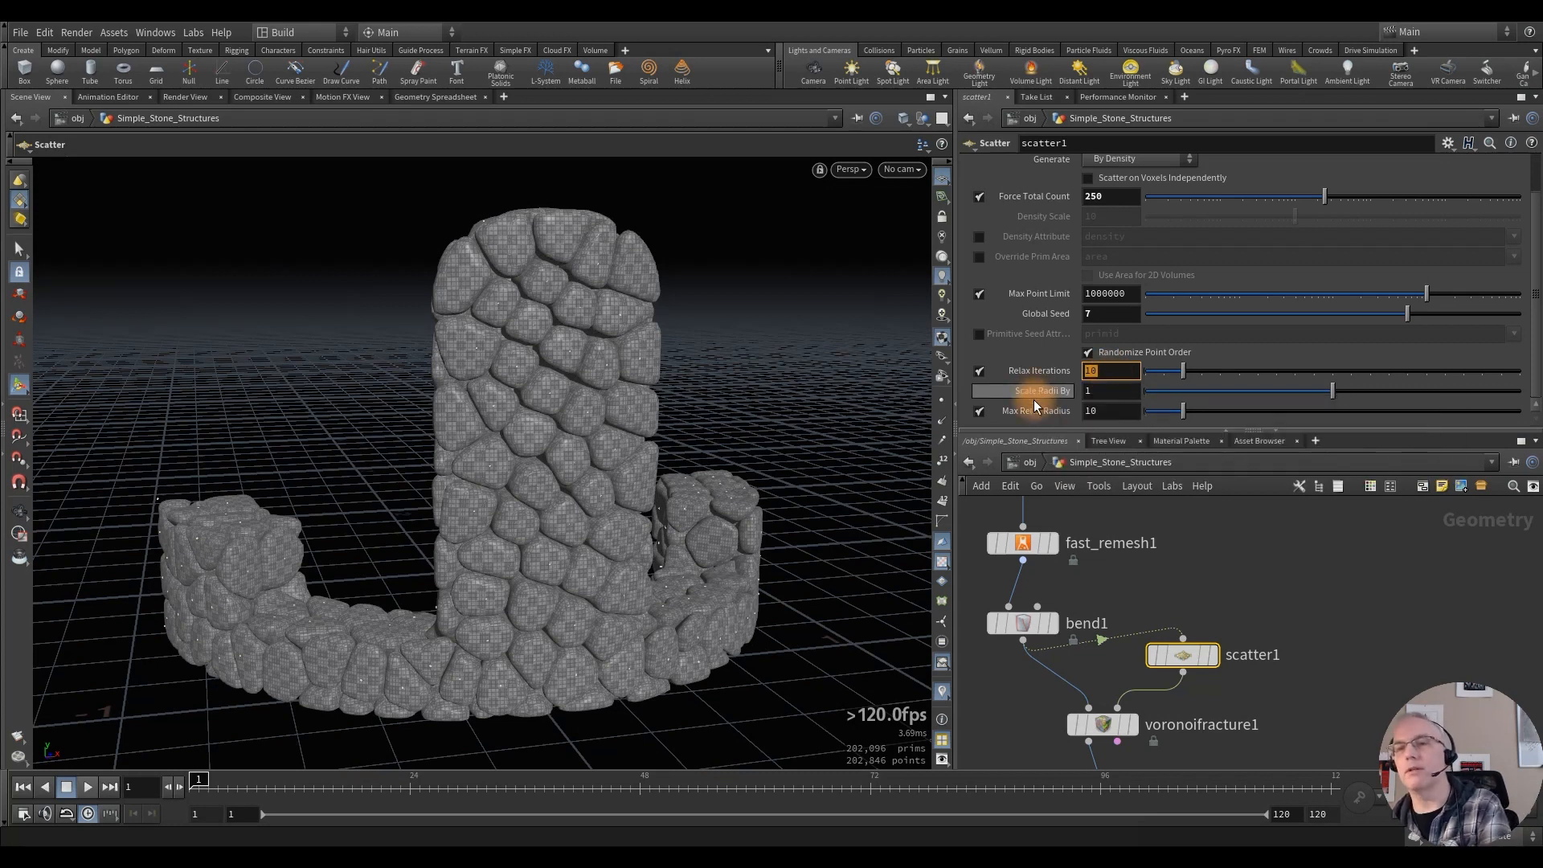
{"action": "type", "text": "2"}
{"action": "key", "text": "Return"}
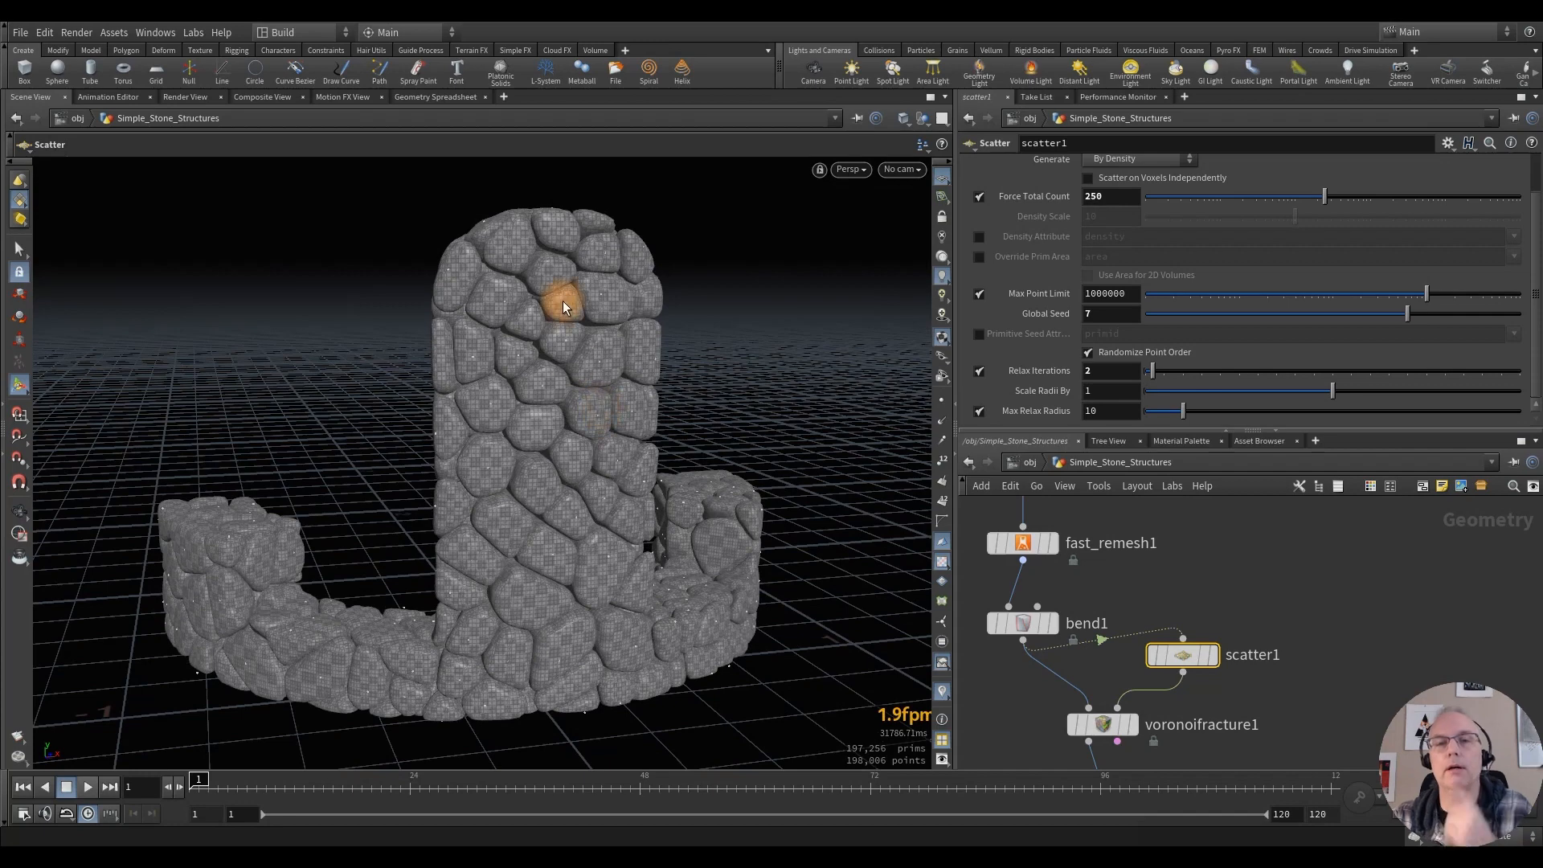
Step: Set Scale Radii By on scatter1 to 0.75 and inspect the reshaped stones up close
{"action": "left_click_drag", "start_coordinate": [592, 327], "coordinate": [634, 335], "text": "alt"}
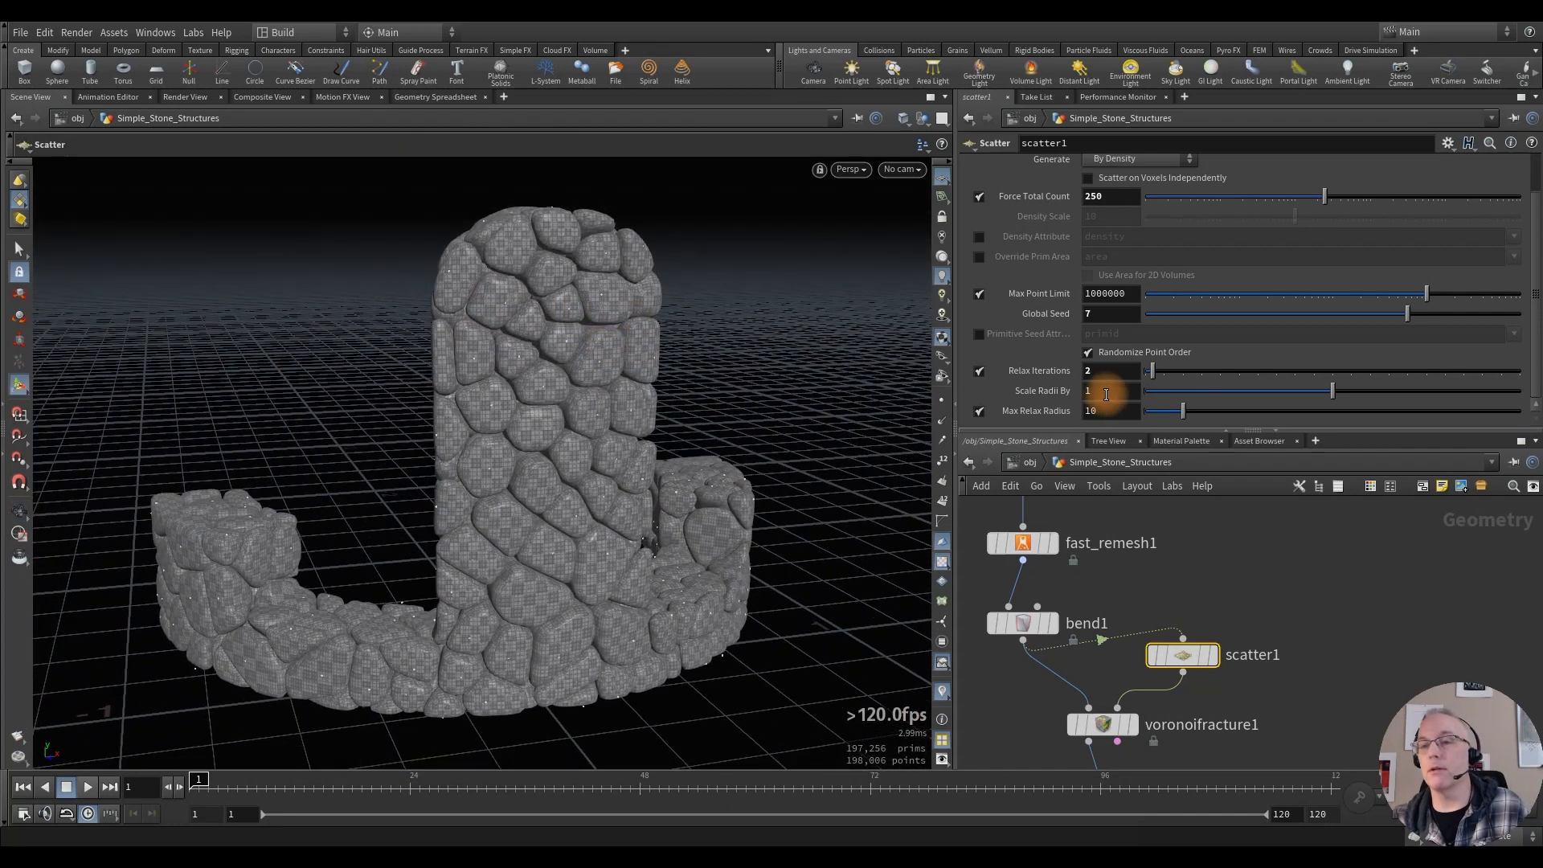
{"action": "type", "text": ".75"}
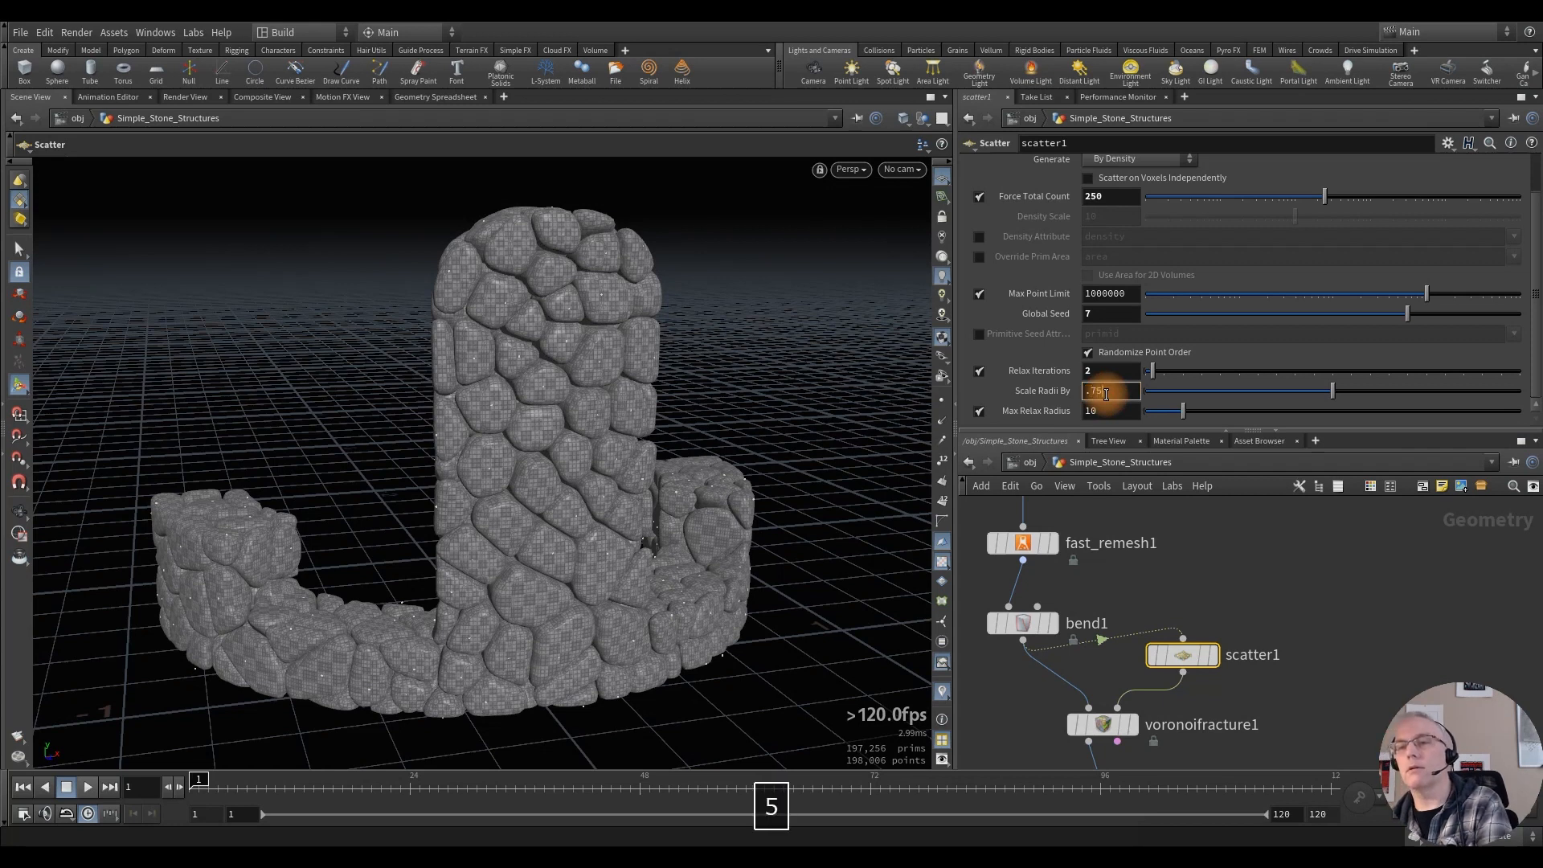
{"action": "key", "text": "Return"}
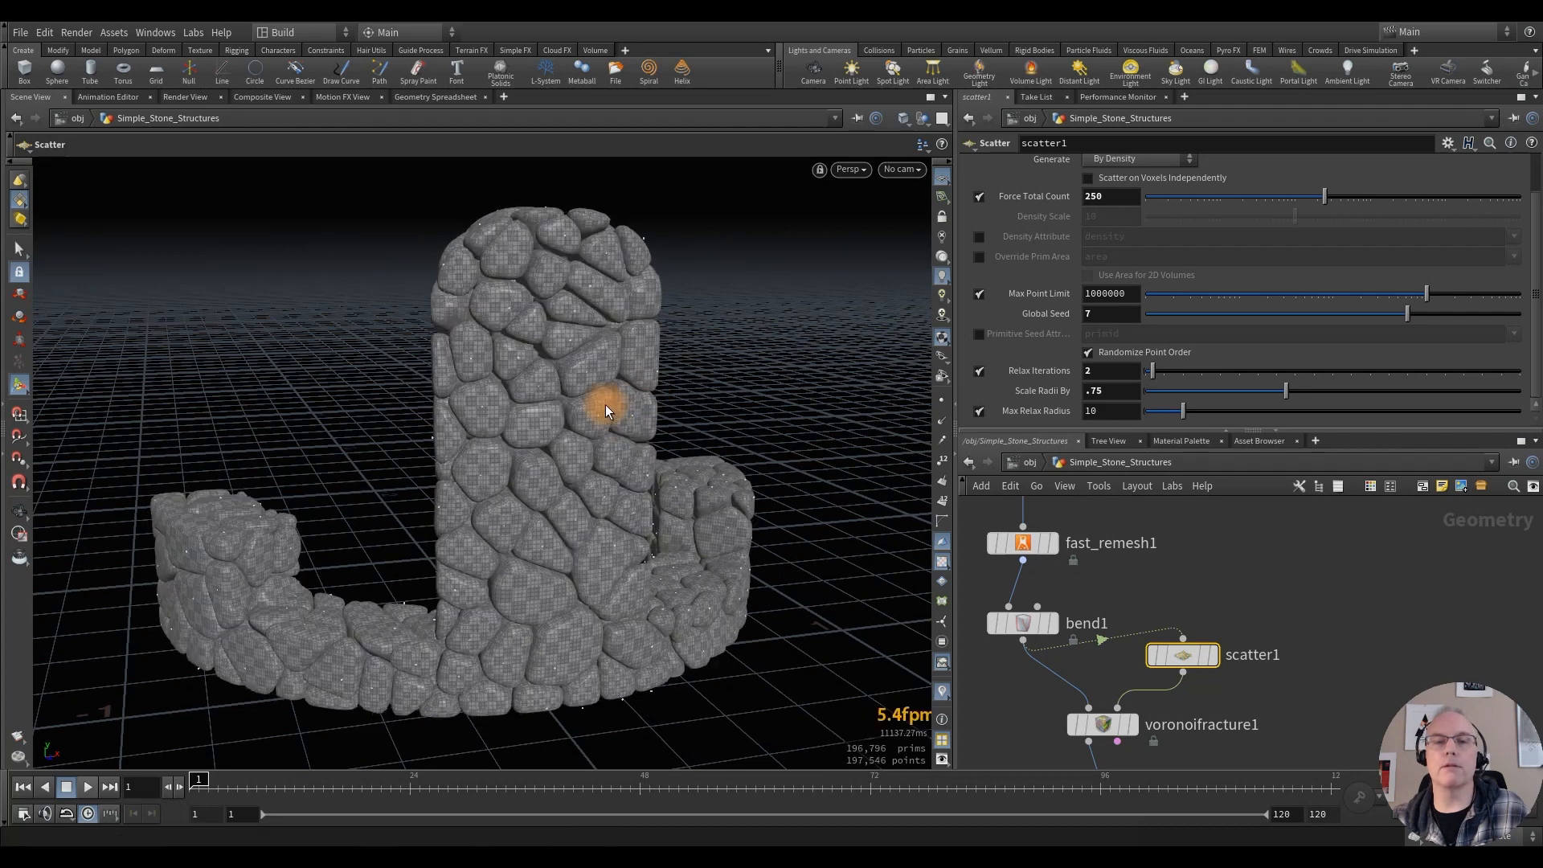
{"action": "key", "text": "Escape"}
{"action": "mouse_move", "coordinate": [554, 372]}
{"action": "left_mouse_down", "text": "alt"}
{"action": "mouse_move", "coordinate": [599, 382]}
{"action": "mouse_move", "coordinate": [300, 356]}
{"action": "mouse_move", "coordinate": [575, 372]}
{"action": "mouse_move", "coordinate": [552, 389]}
{"action": "left_mouse_up", "text": "alt"}
{"action": "right_click_drag", "start_coordinate": [551, 389], "coordinate": [551, 472], "text": "alt"}
{"action": "left_click_drag", "start_coordinate": [551, 472], "coordinate": [589, 447], "text": "alt"}
{"action": "right_click_drag", "start_coordinate": [589, 447], "coordinate": [509, 439], "text": "alt"}
{"action": "key", "text": "Return"}
{"action": "left_click_drag", "start_coordinate": [509, 438], "coordinate": [526, 443], "text": "alt"}
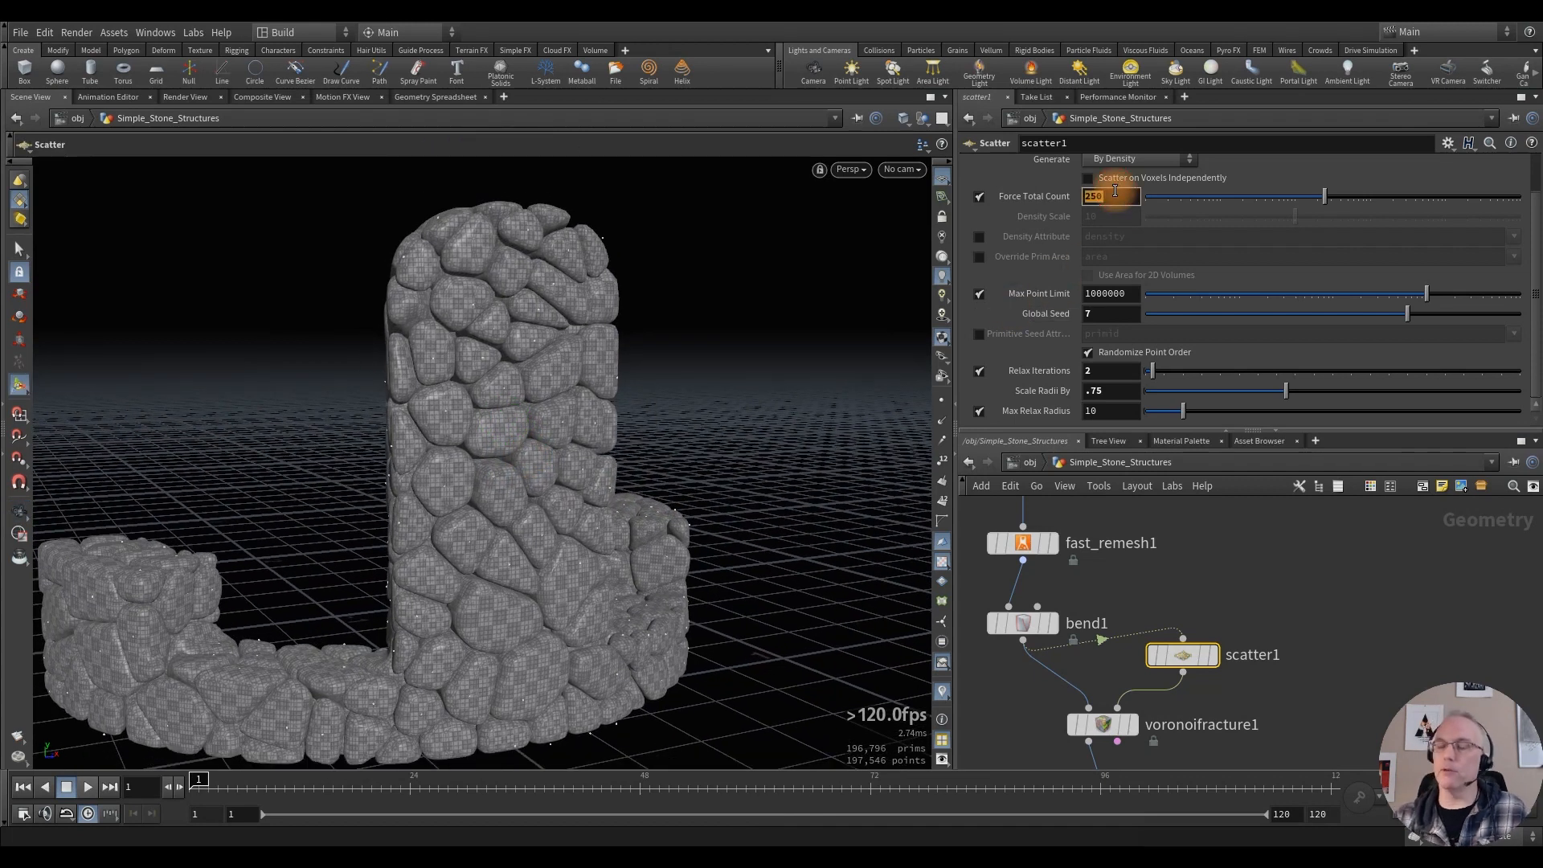
Step: Try a Force Total Count of 500 on scatter1 and inspect the smaller stones from above
{"action": "type", "text": "500"}
{"action": "key", "text": "Return"}
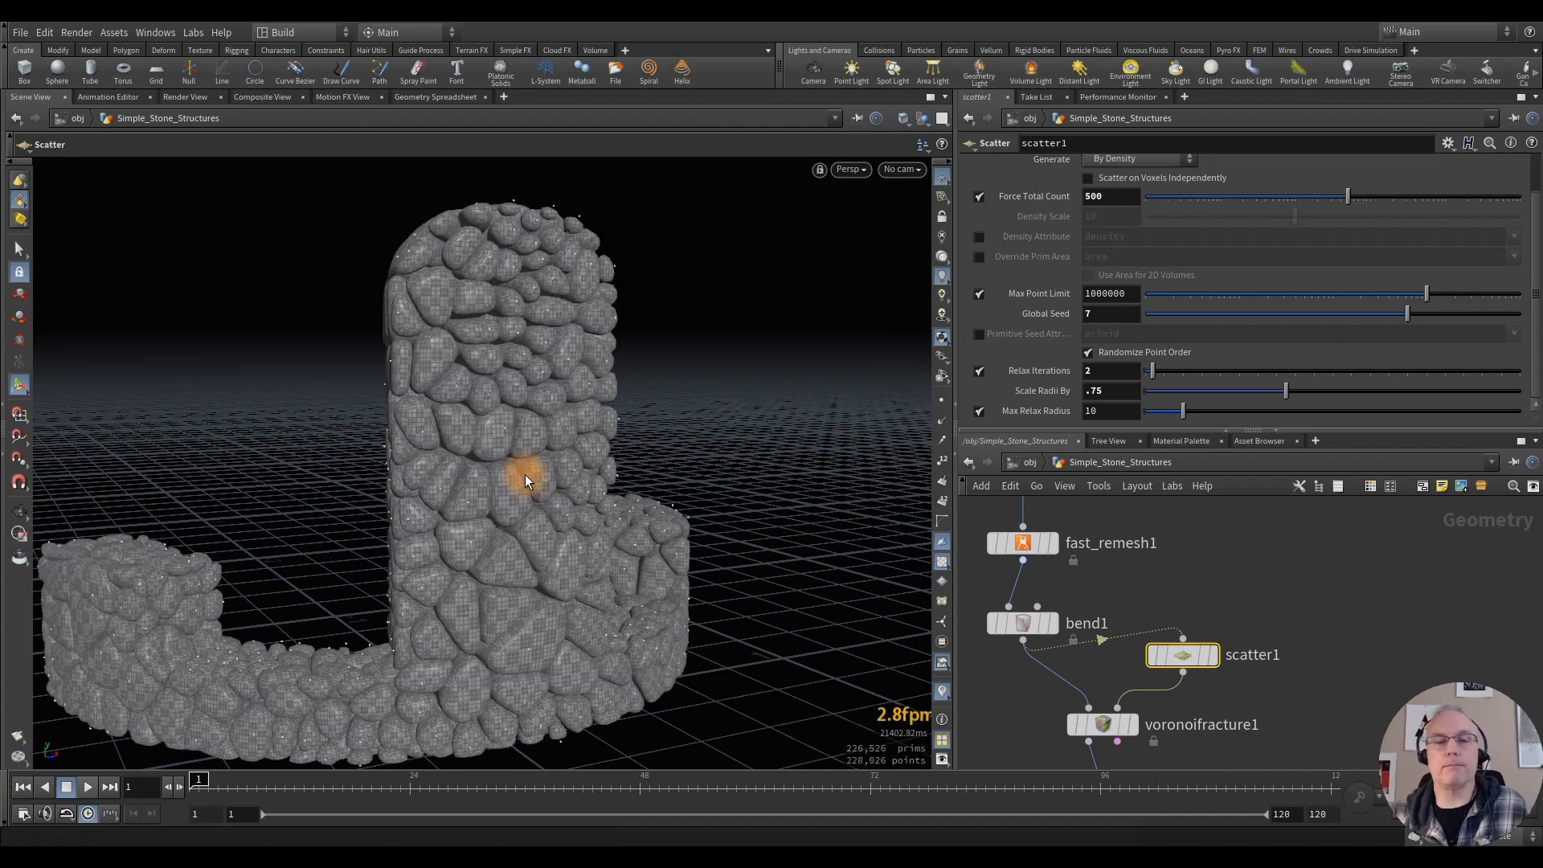
{"action": "left_click_drag", "start_coordinate": [551, 400], "coordinate": [570, 330], "text": "alt"}
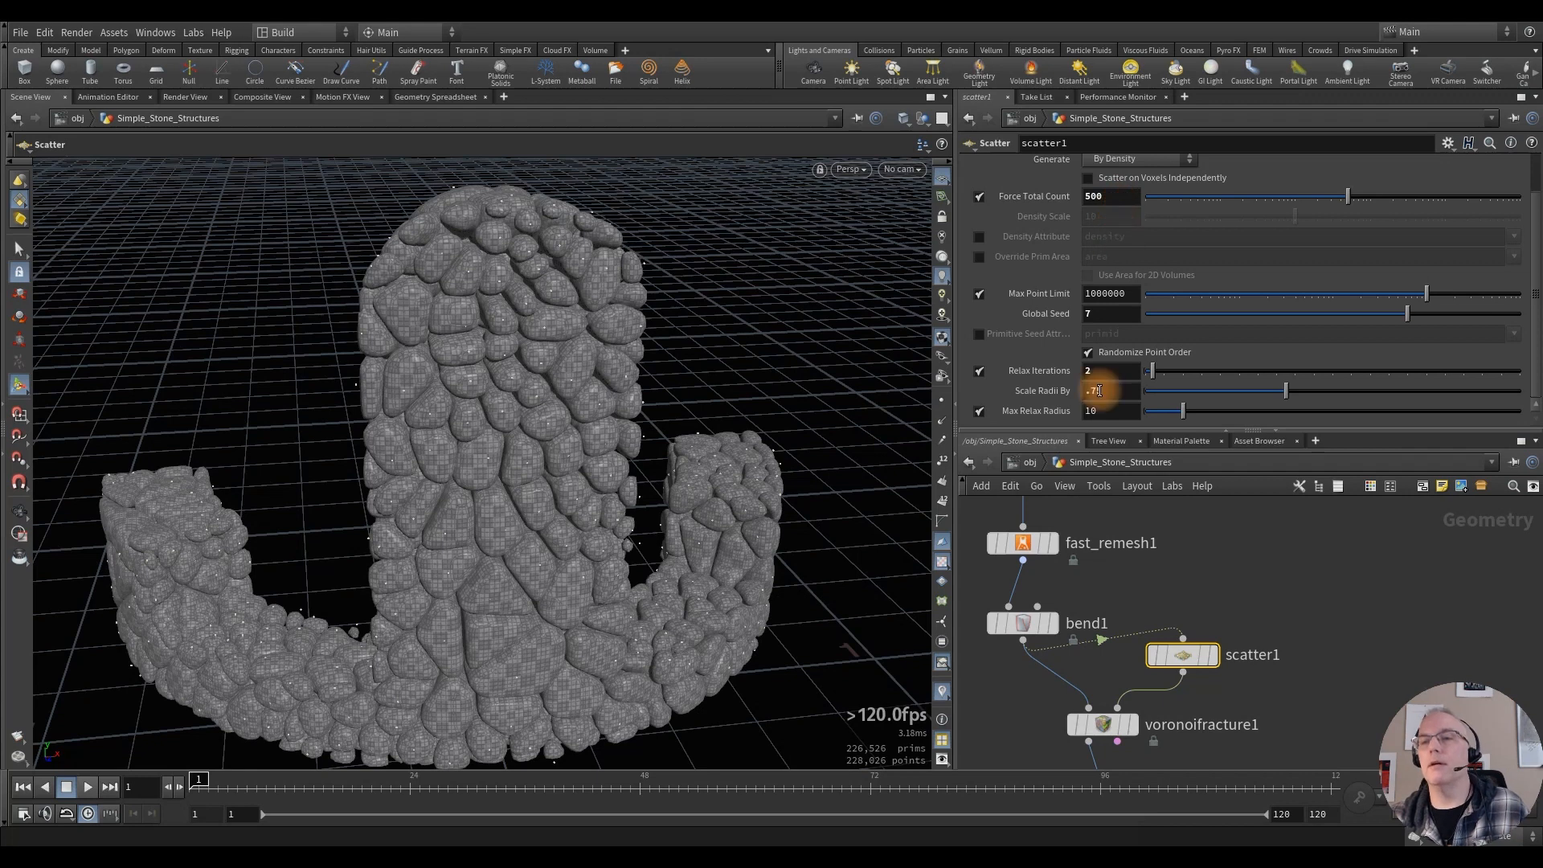
Step: Restore scatter1's Force Total Count to 250 and view the whole structure
{"action": "left_click", "coordinate": [1121, 199]}
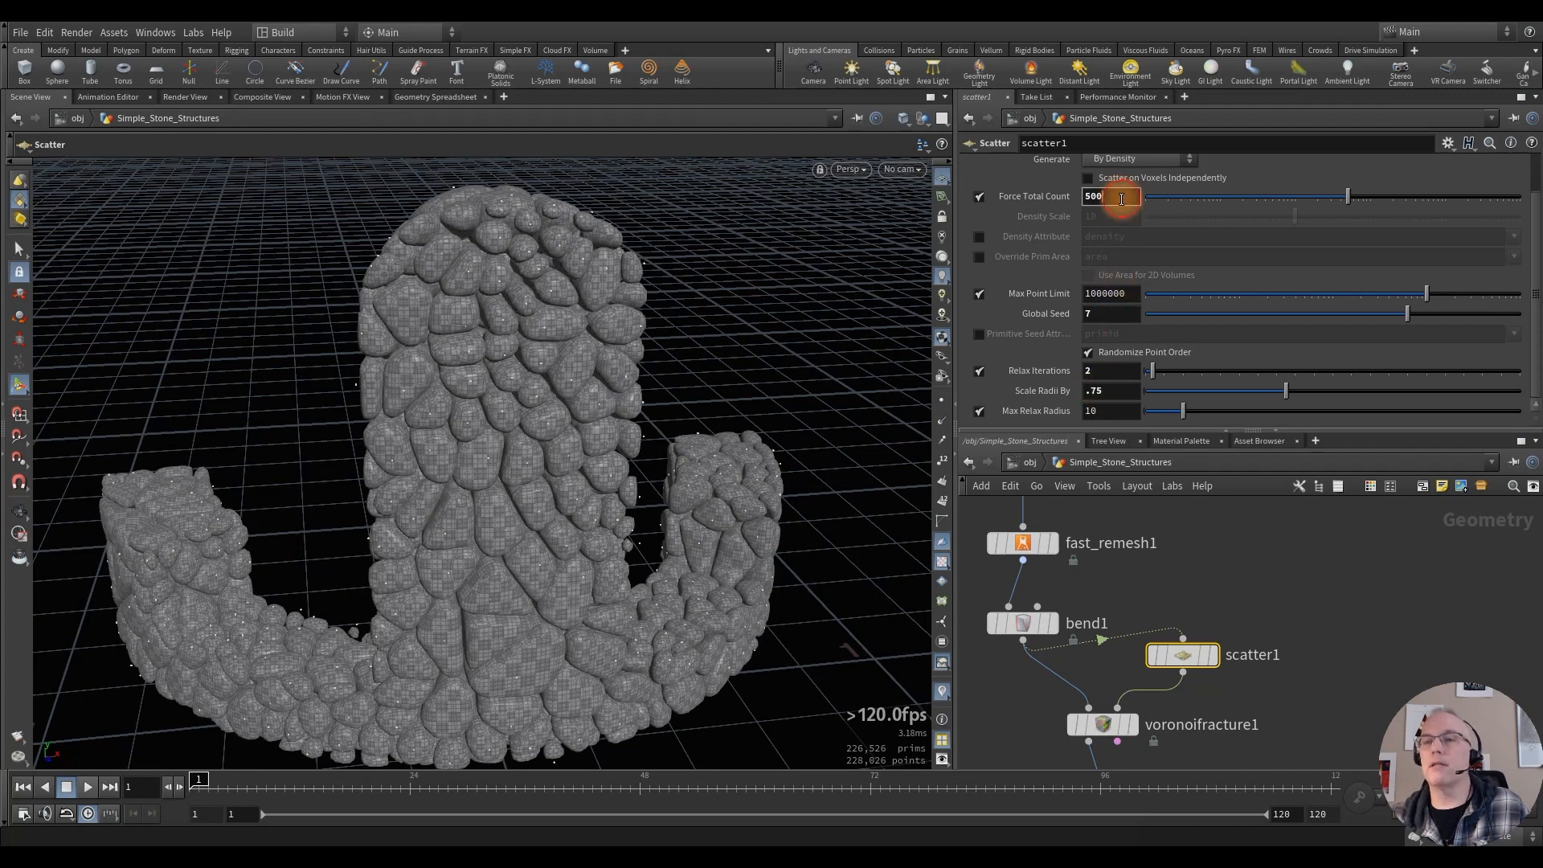
{"action": "type", "text": "250"}
{"action": "key", "text": "Return"}
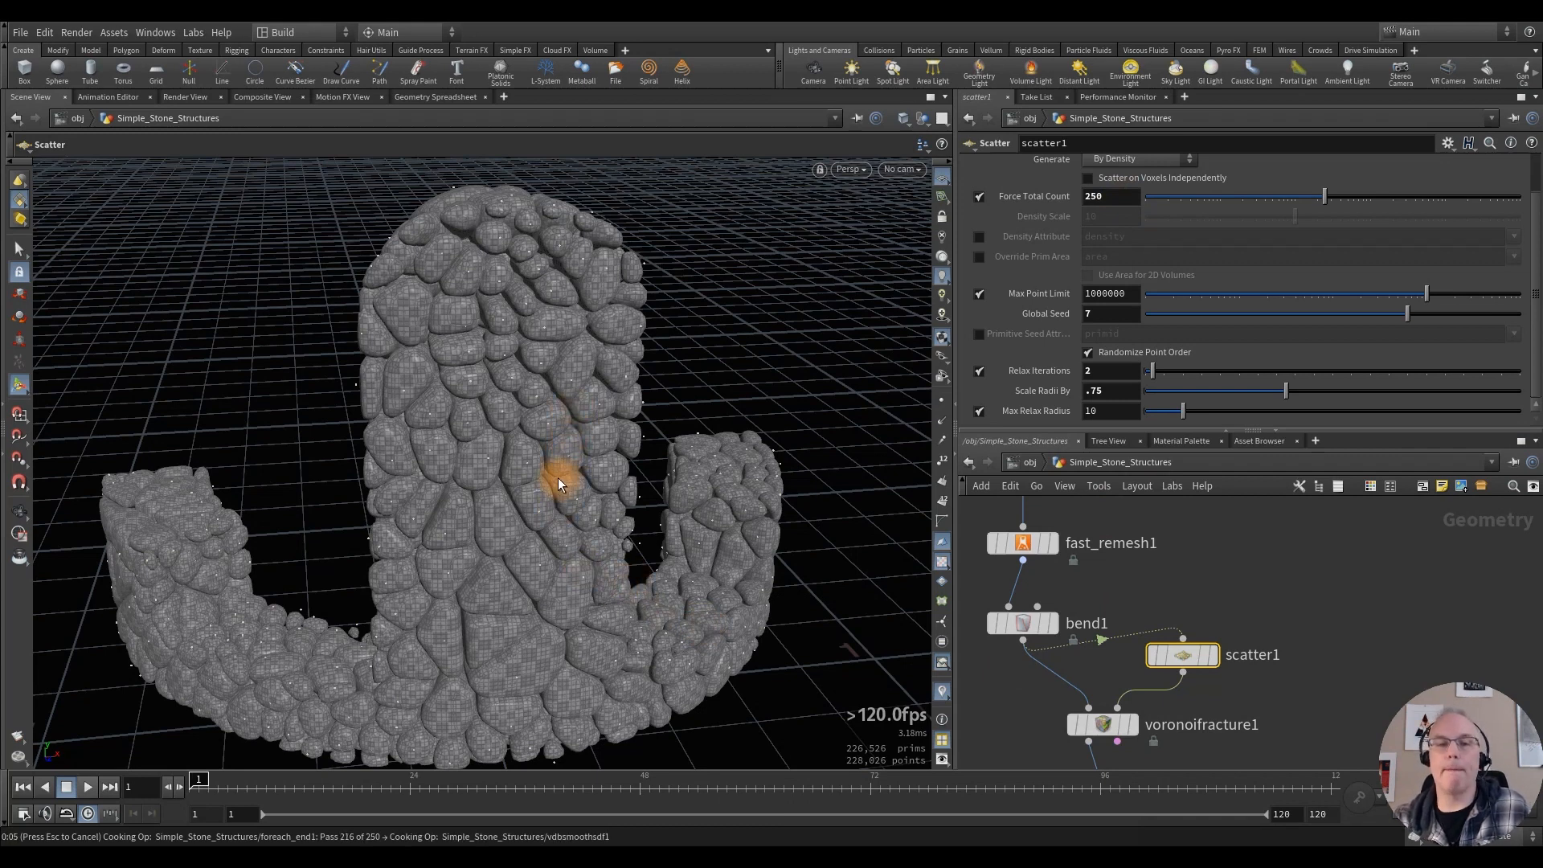
{"action": "mouse_move", "coordinate": [553, 468]}
{"action": "left_mouse_down", "text": "alt"}
{"action": "mouse_move", "coordinate": [451, 485]}
{"action": "mouse_move", "coordinate": [534, 472]}
{"action": "mouse_move", "coordinate": [543, 450]}
{"action": "left_mouse_up", "text": "alt"}
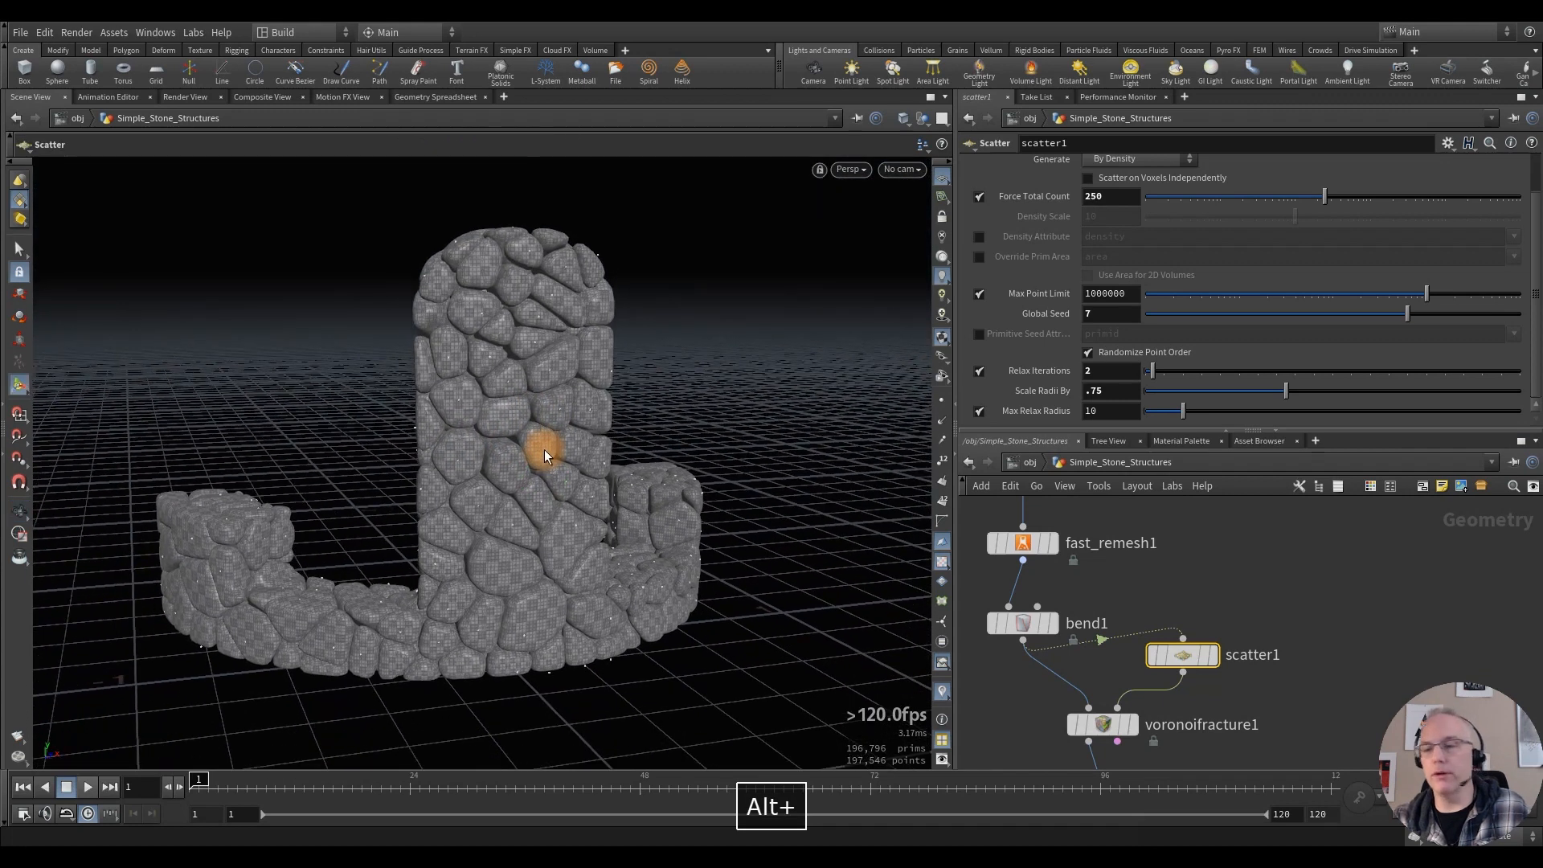
Step: Set the Iterations of vdbsmoothsdf1 to 1 and inspect the sharper stones
{"action": "left_click", "coordinate": [1032, 696]}
{"action": "middle_click_drag", "start_coordinate": [1032, 726], "coordinate": [1015, 487]}
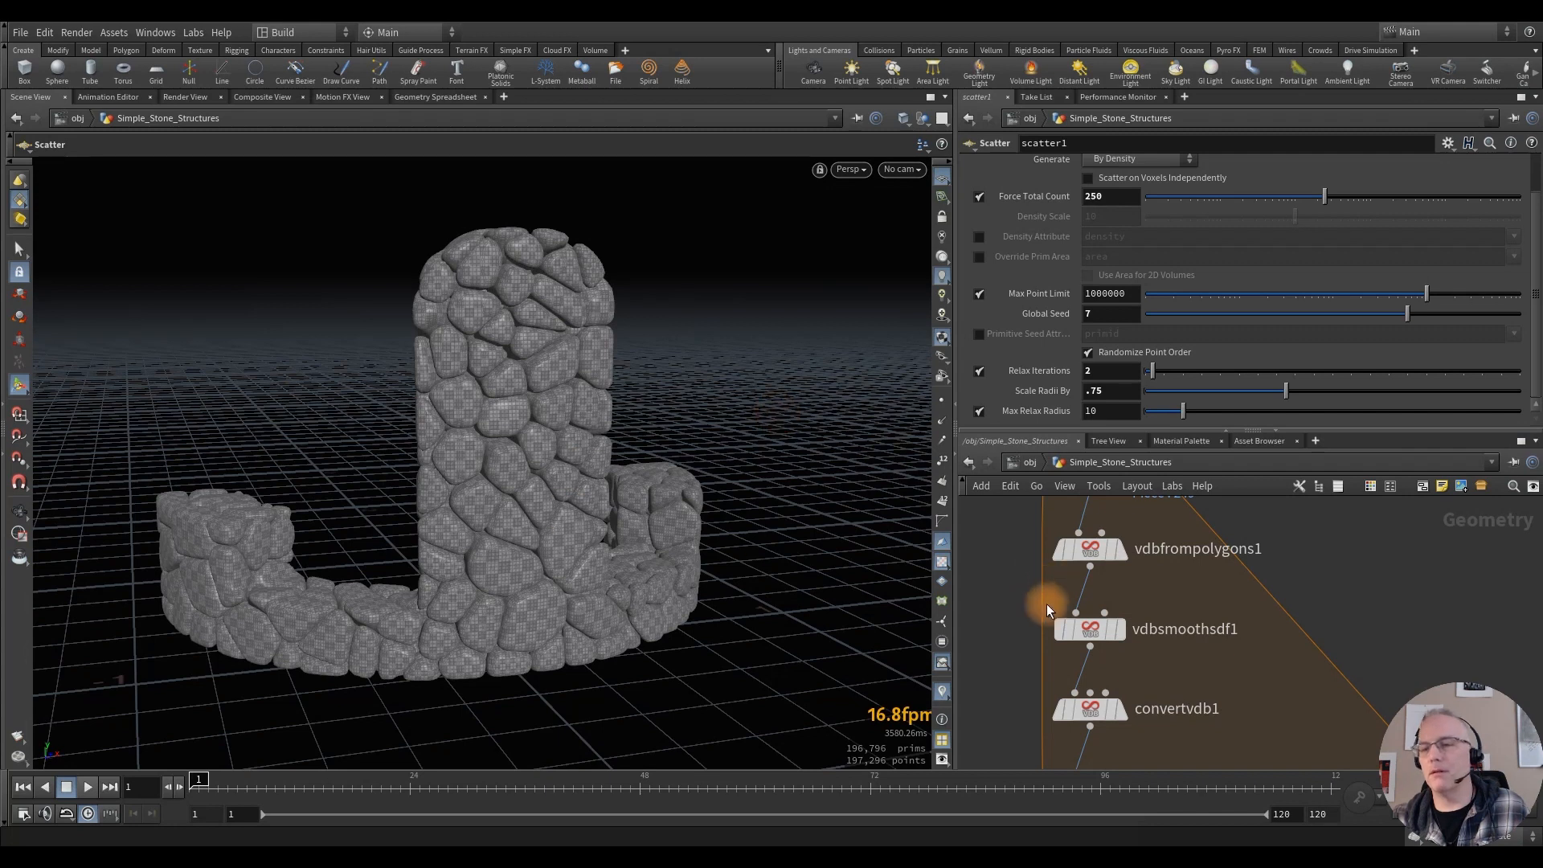
{"action": "left_click", "coordinate": [1086, 628]}
{"action": "left_click", "coordinate": [1111, 264]}
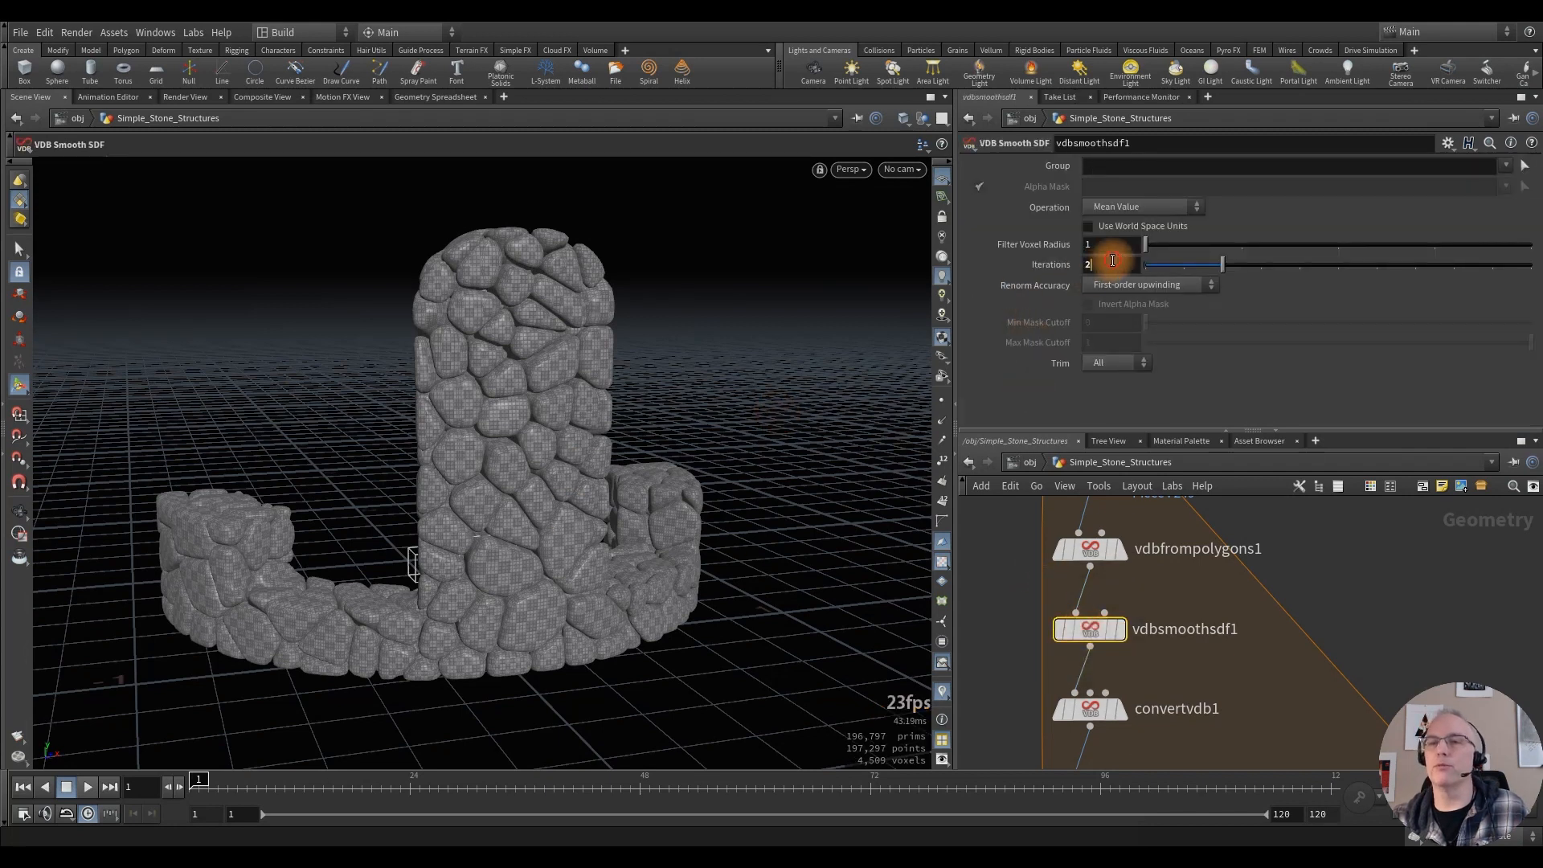
{"action": "type", "text": "1"}
{"action": "key", "text": "Return"}
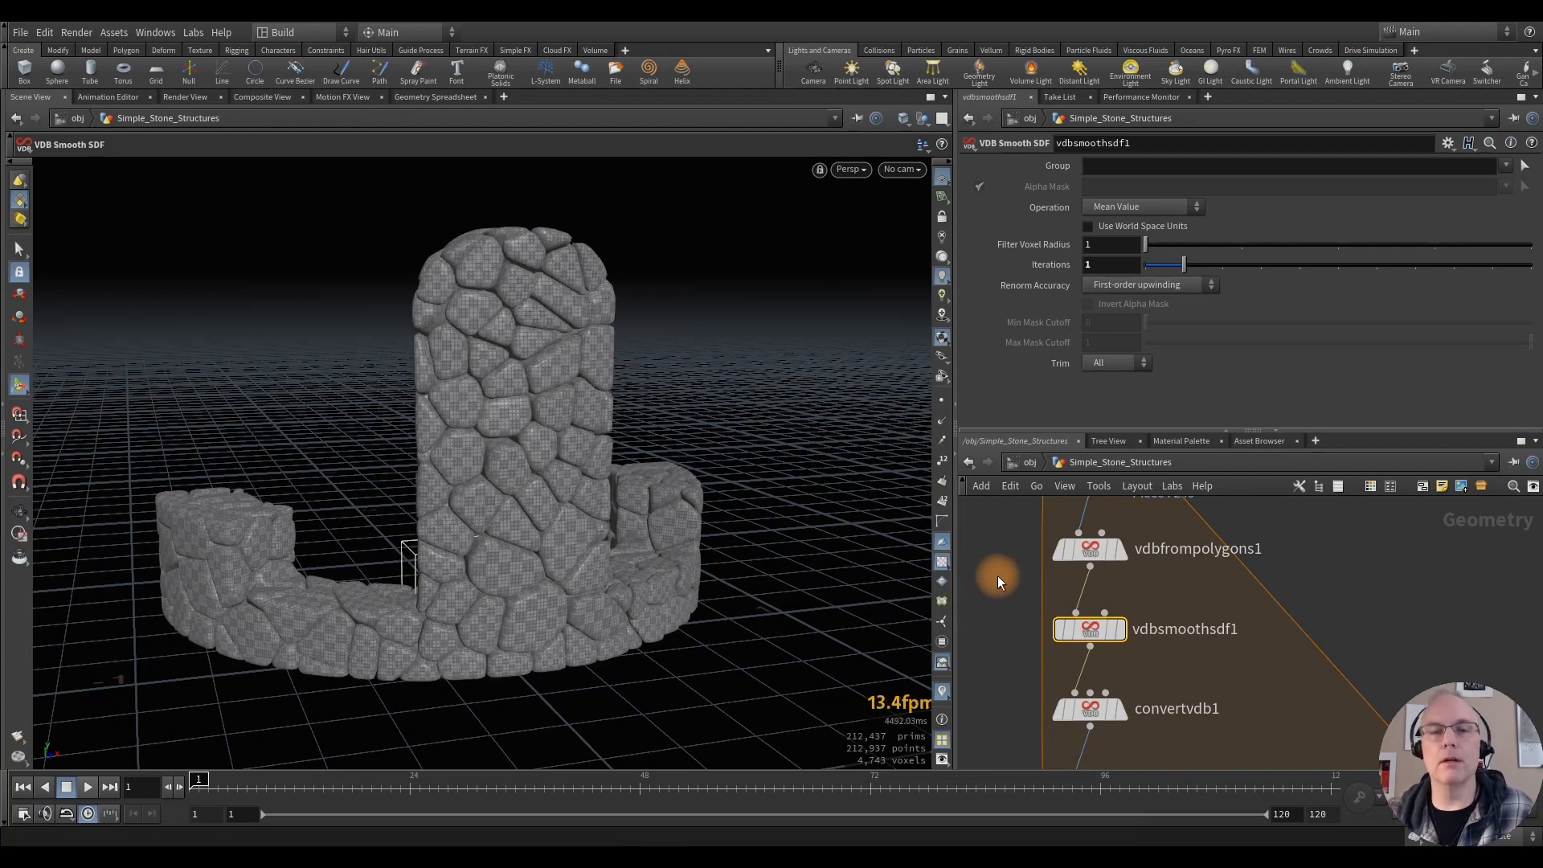
{"action": "left_click_drag", "start_coordinate": [552, 334], "coordinate": [514, 458], "text": "alt"}
{"action": "left_click", "coordinate": [1009, 626]}
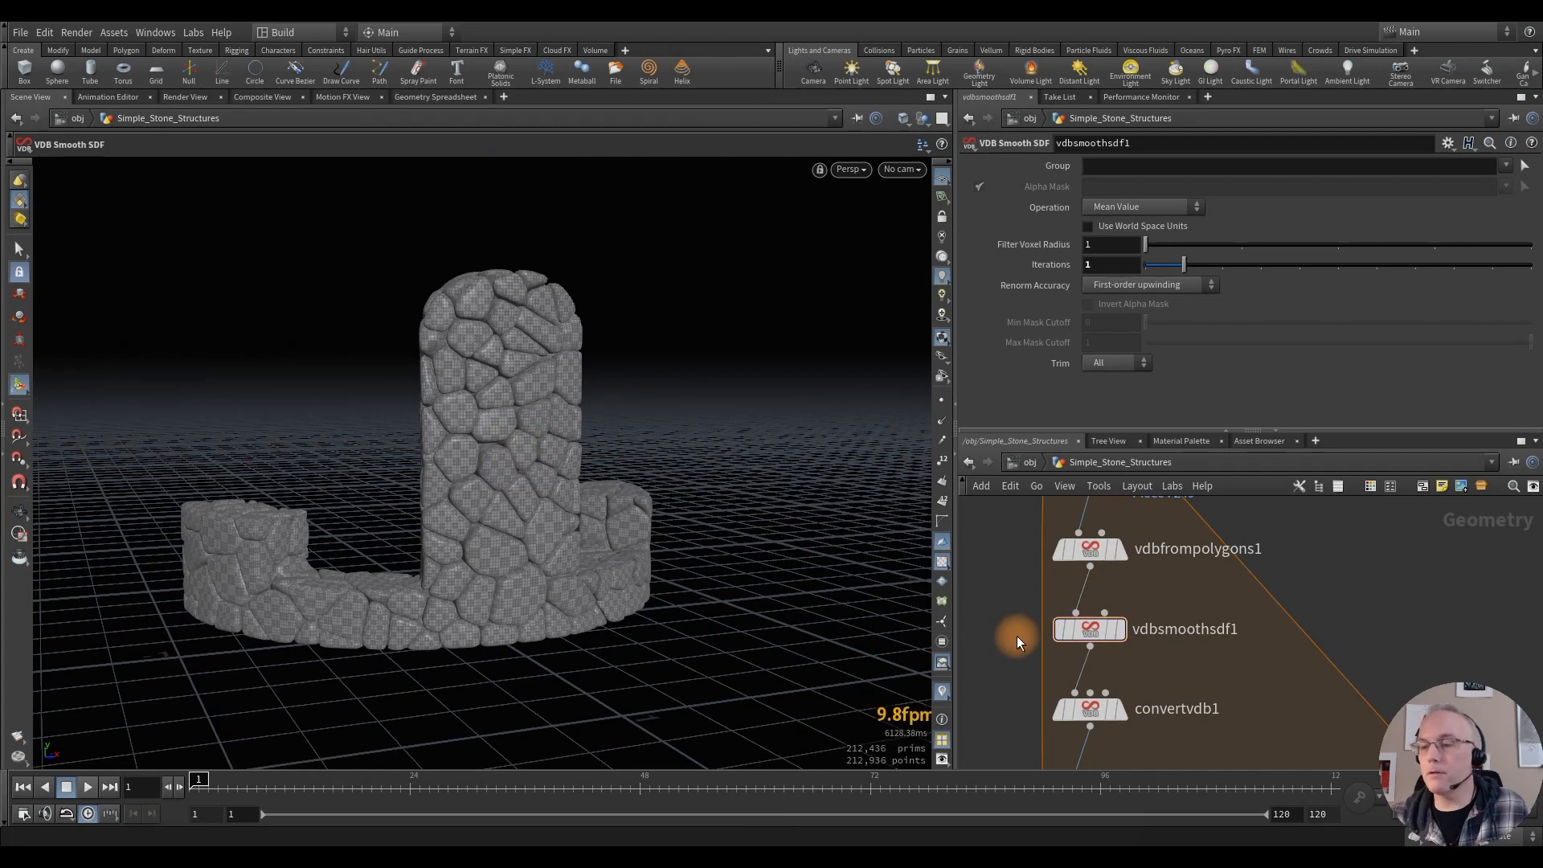
Step: Append a Null node to the output of foreach_end1
{"action": "middle_click_drag", "start_coordinate": [1015, 635], "coordinate": [1006, 586]}
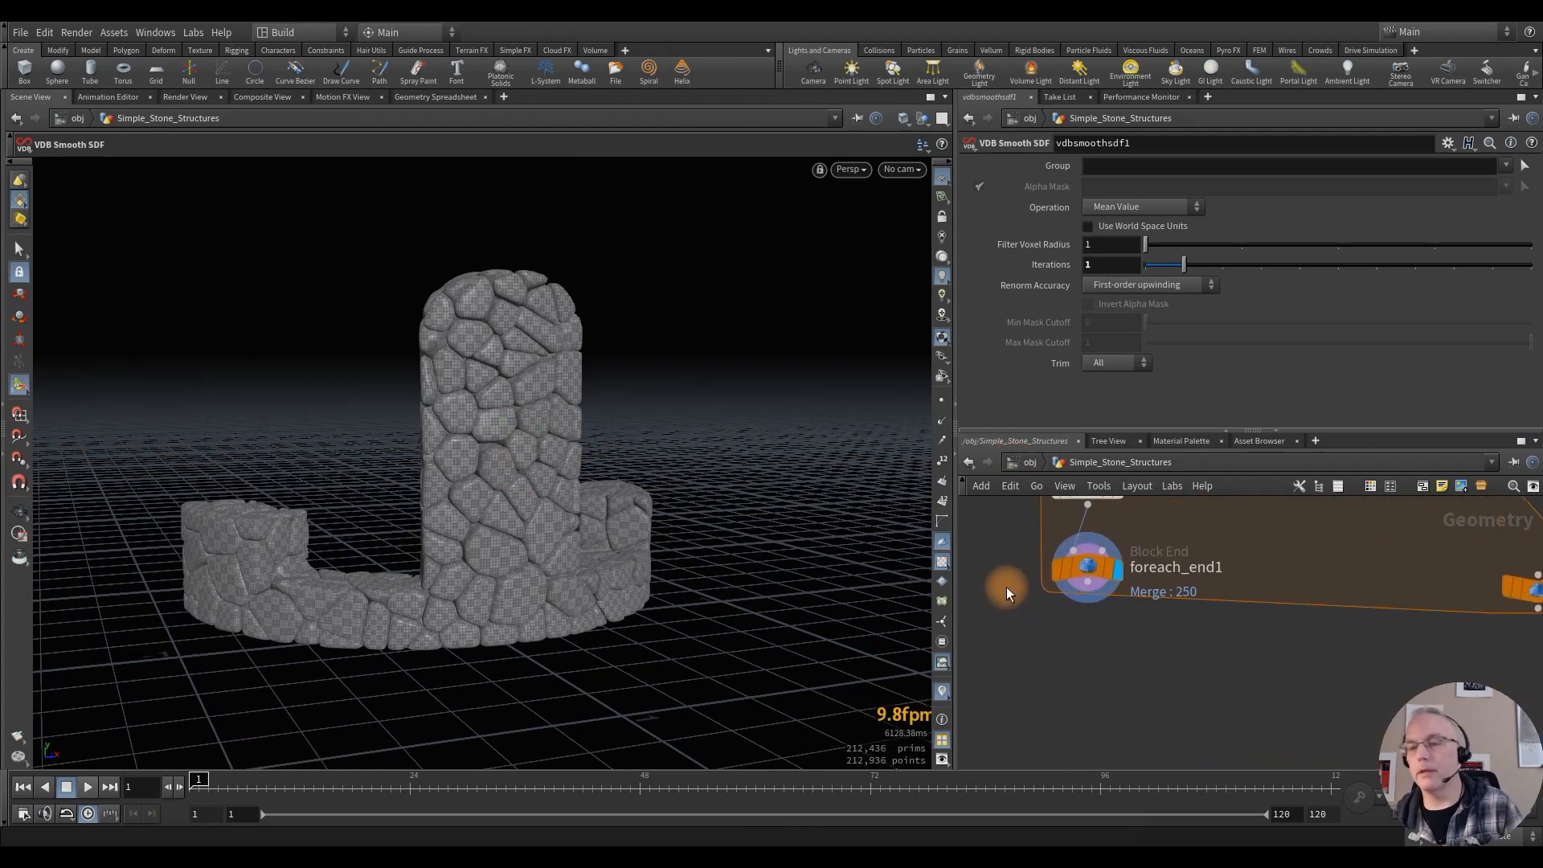
{"action": "left_click_drag", "start_coordinate": [1086, 604], "coordinate": [1088, 673]}
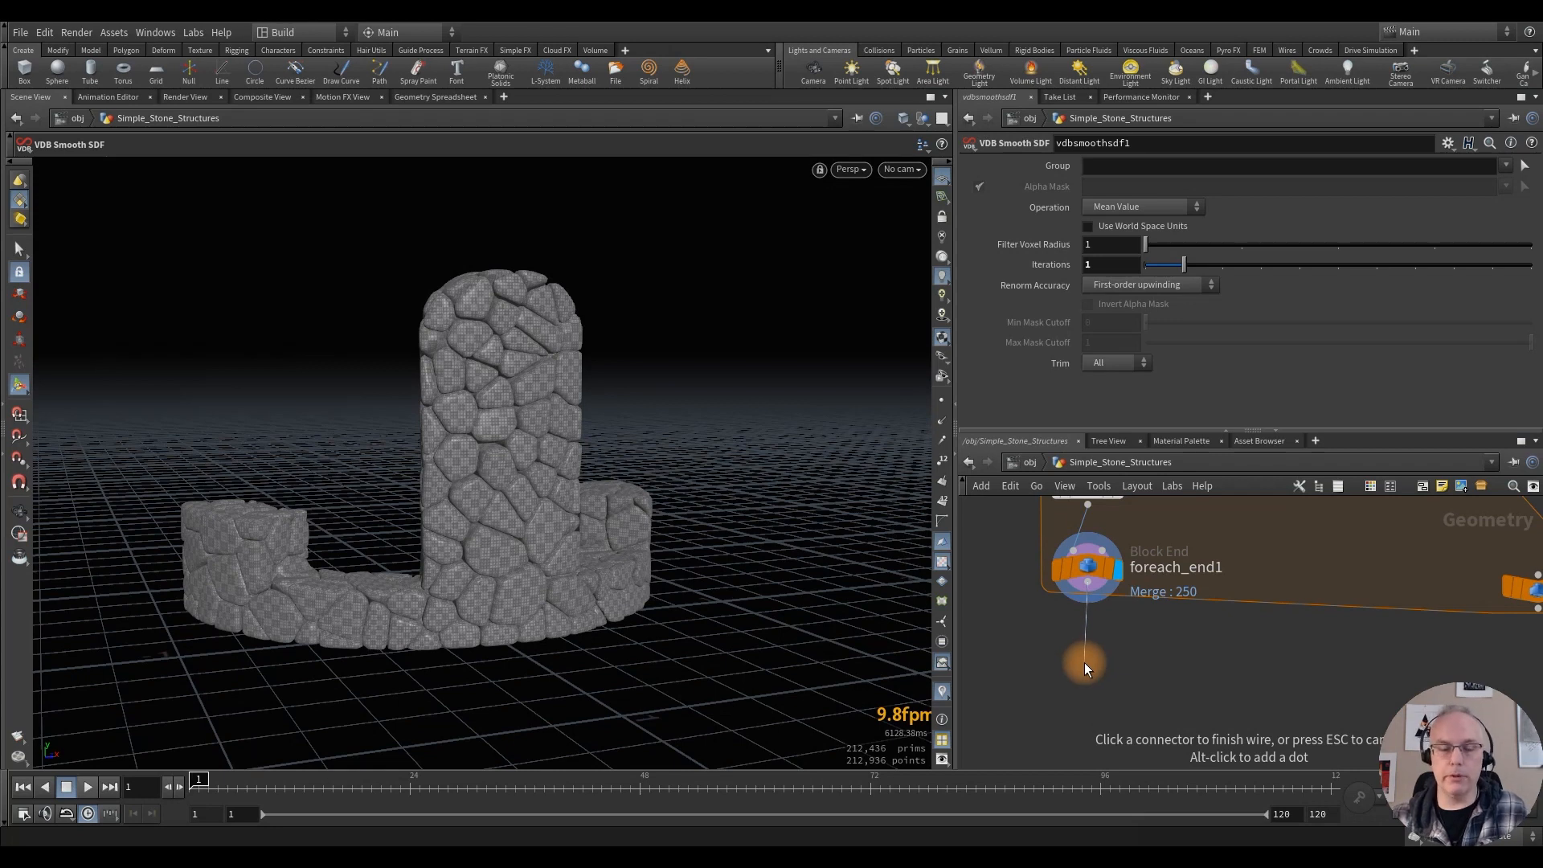
{"action": "key", "text": "Tab"}
{"action": "type", "text": "n"}
{"action": "key", "text": "Return"}
Step: Rename the new null node OUT_Stone_Structure and display it
{"action": "double_click", "coordinate": [1144, 662]}
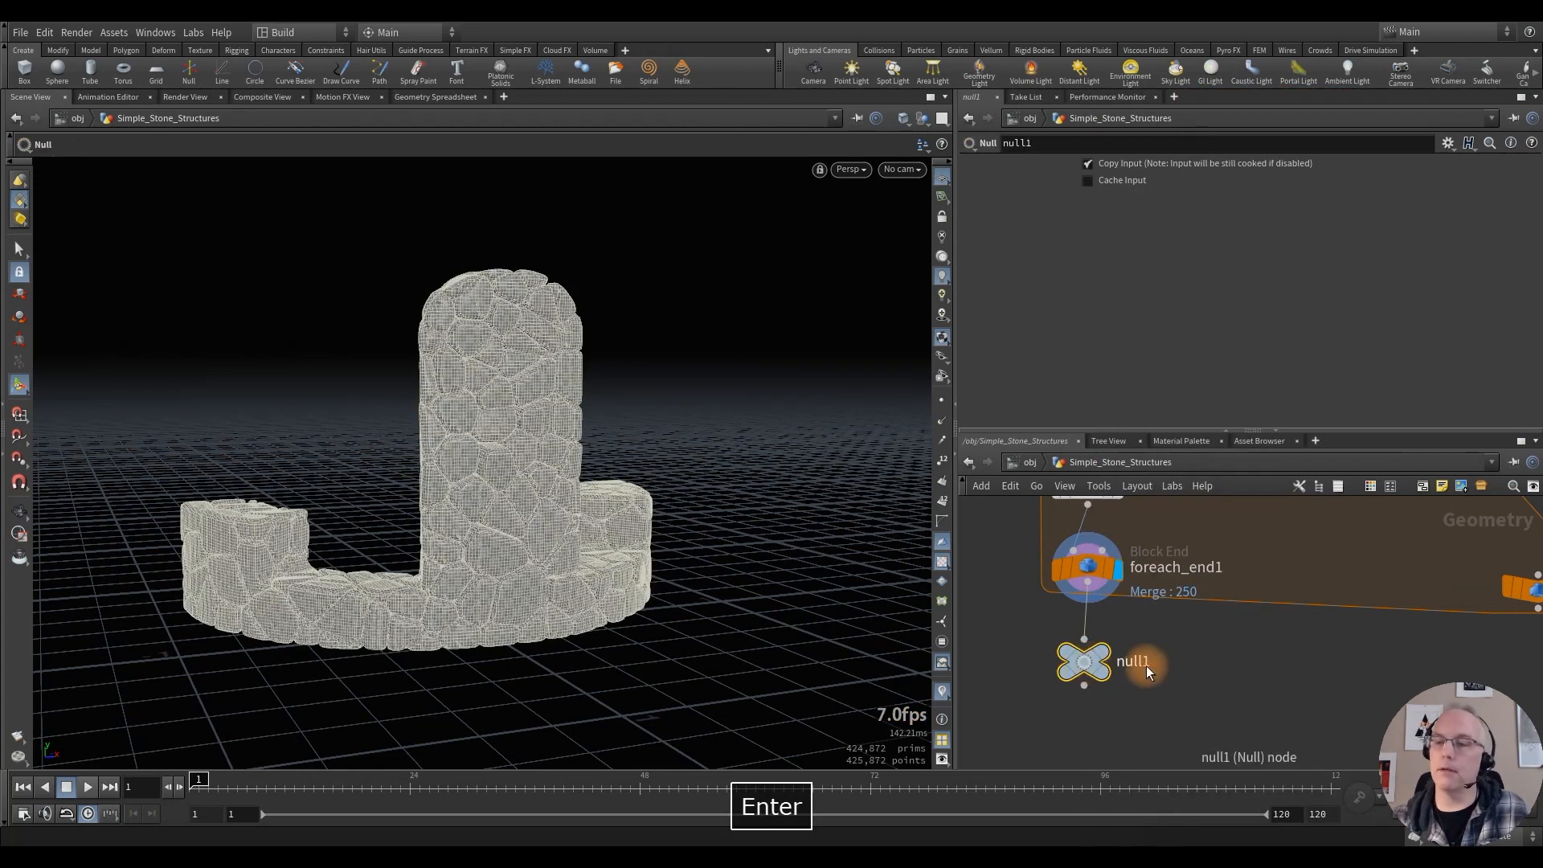
{"action": "type", "text": "OU"}
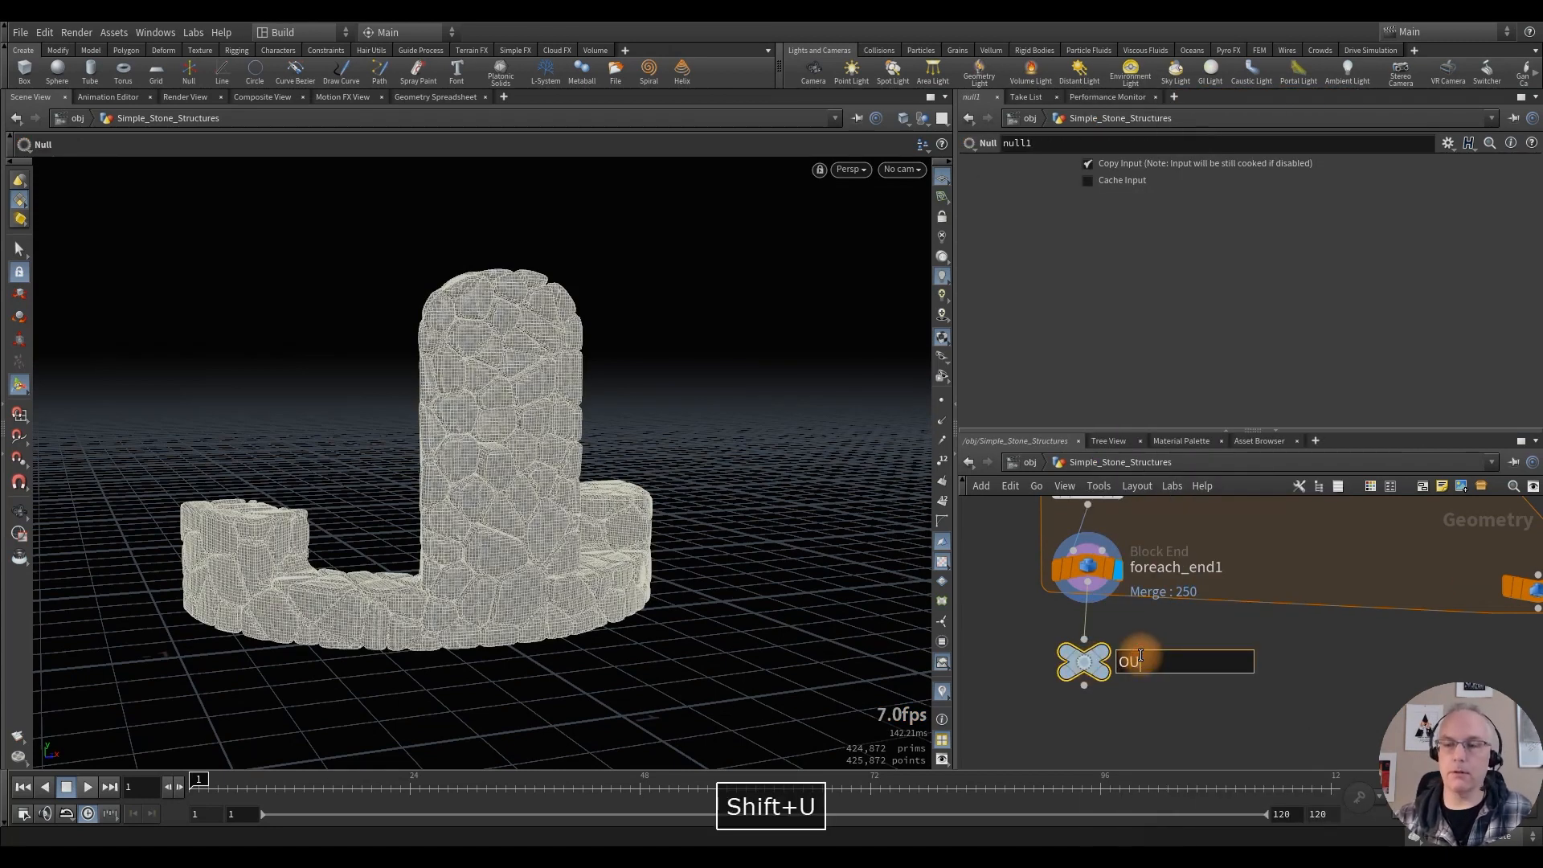
{"action": "type", "text": "T_S"}
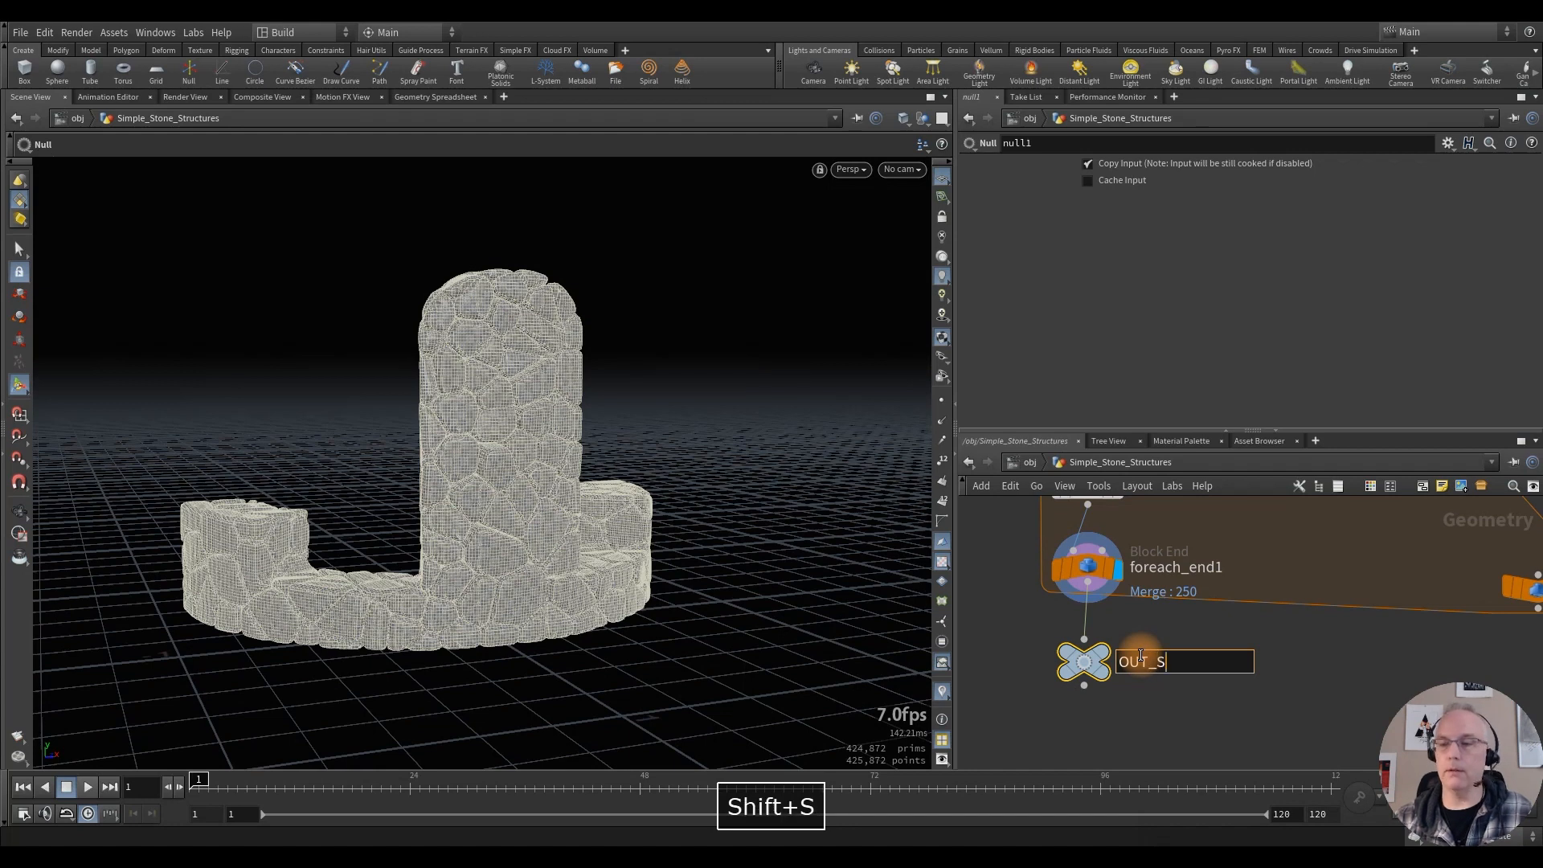
{"action": "type", "text": "tone_STr"}
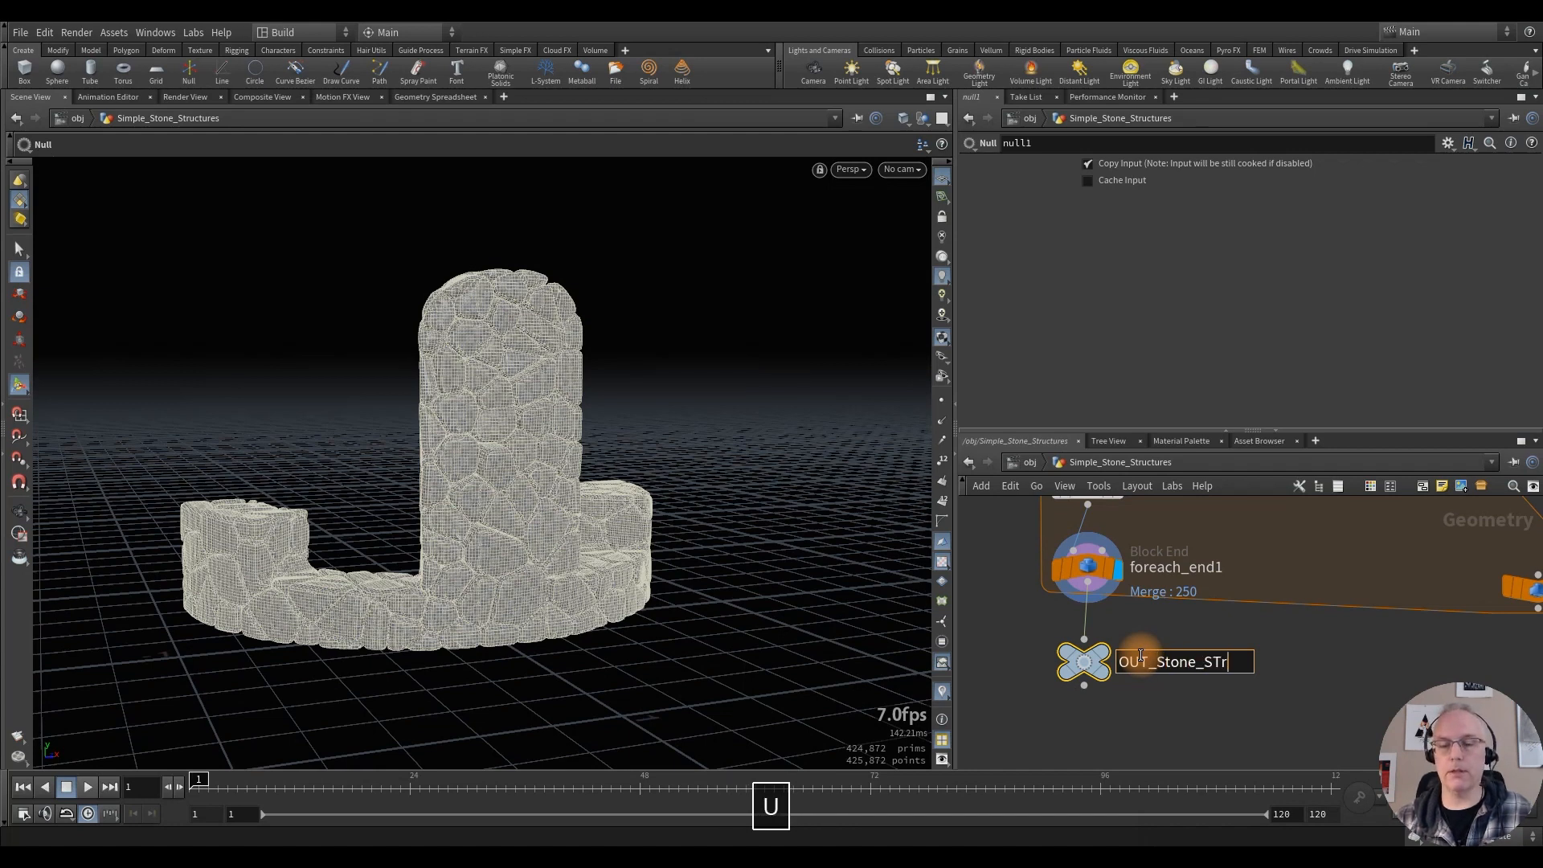
{"action": "key", "text": "BackSpace"}
{"action": "key", "text": "BackSpace"}
{"action": "key", "text": "BackSpace"}
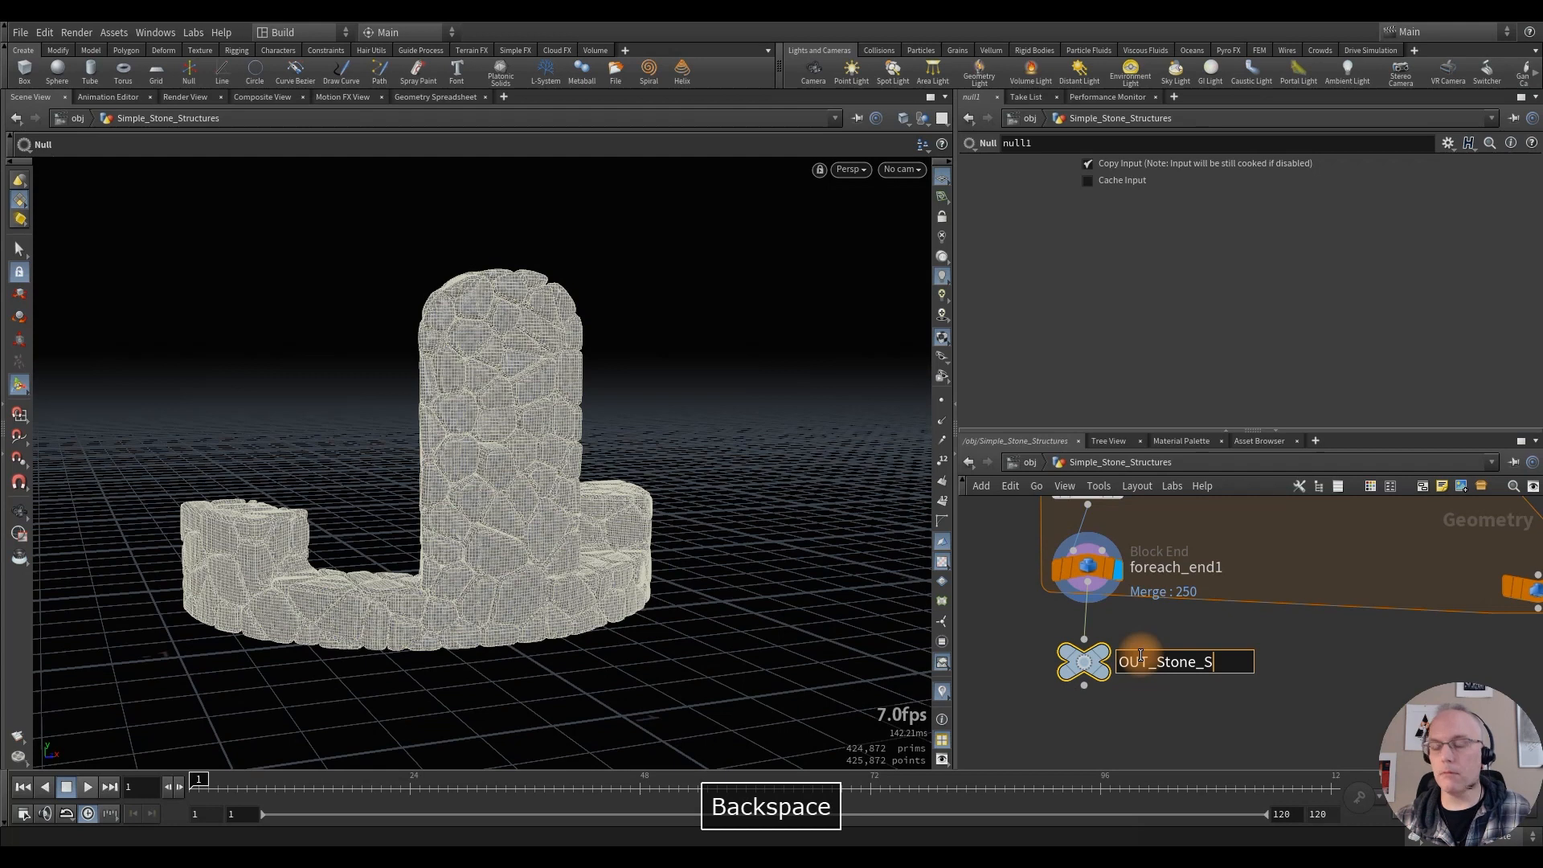
{"action": "type", "text": "truxc"}
{"action": "key", "text": "BackSpace"}
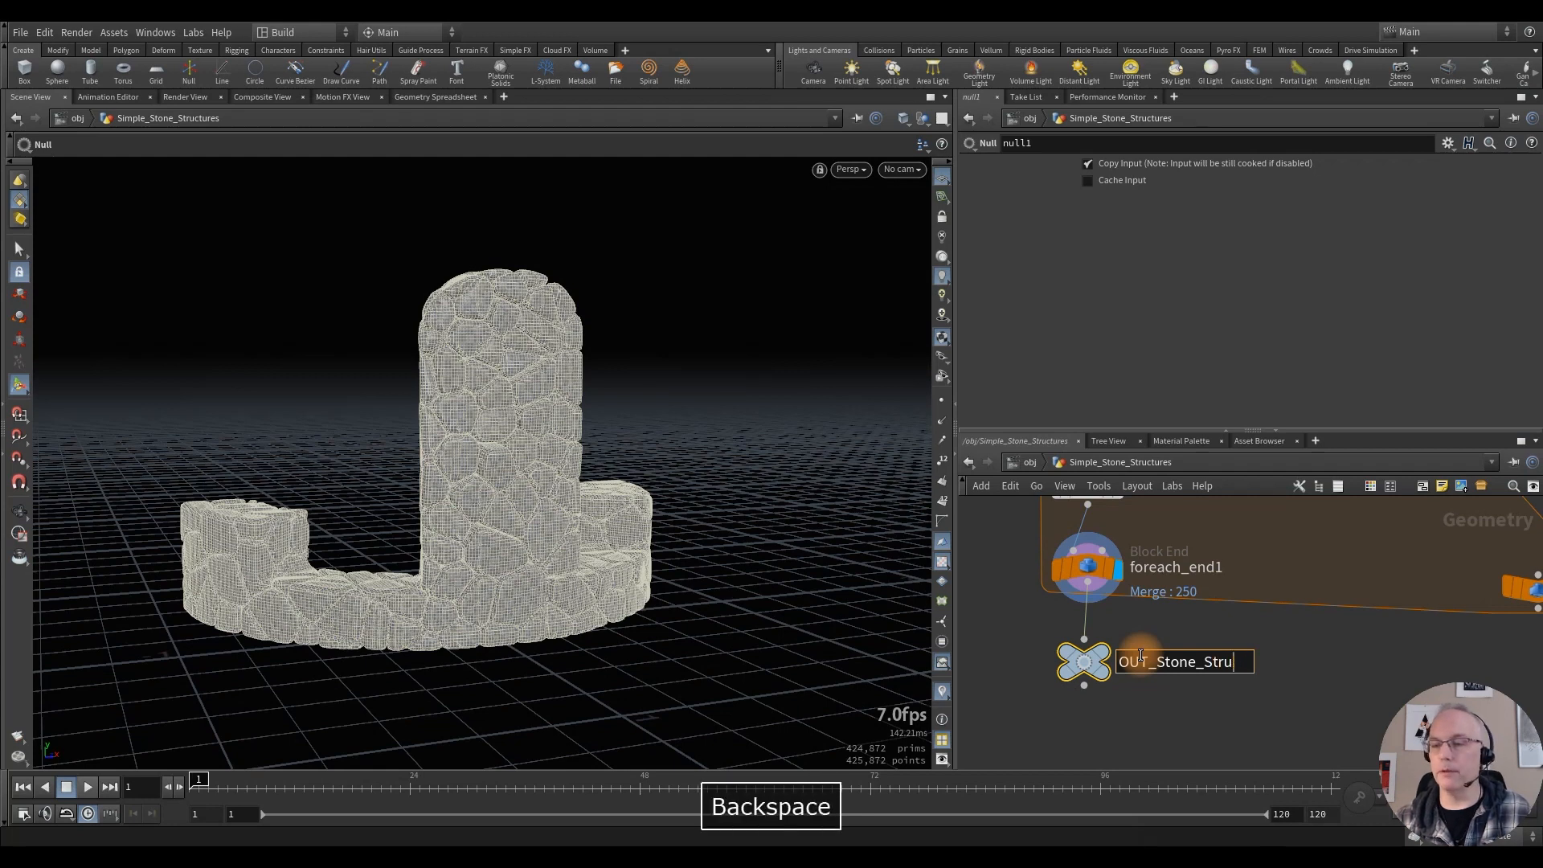
{"action": "type", "text": "cture"}
{"action": "key", "text": "Return"}
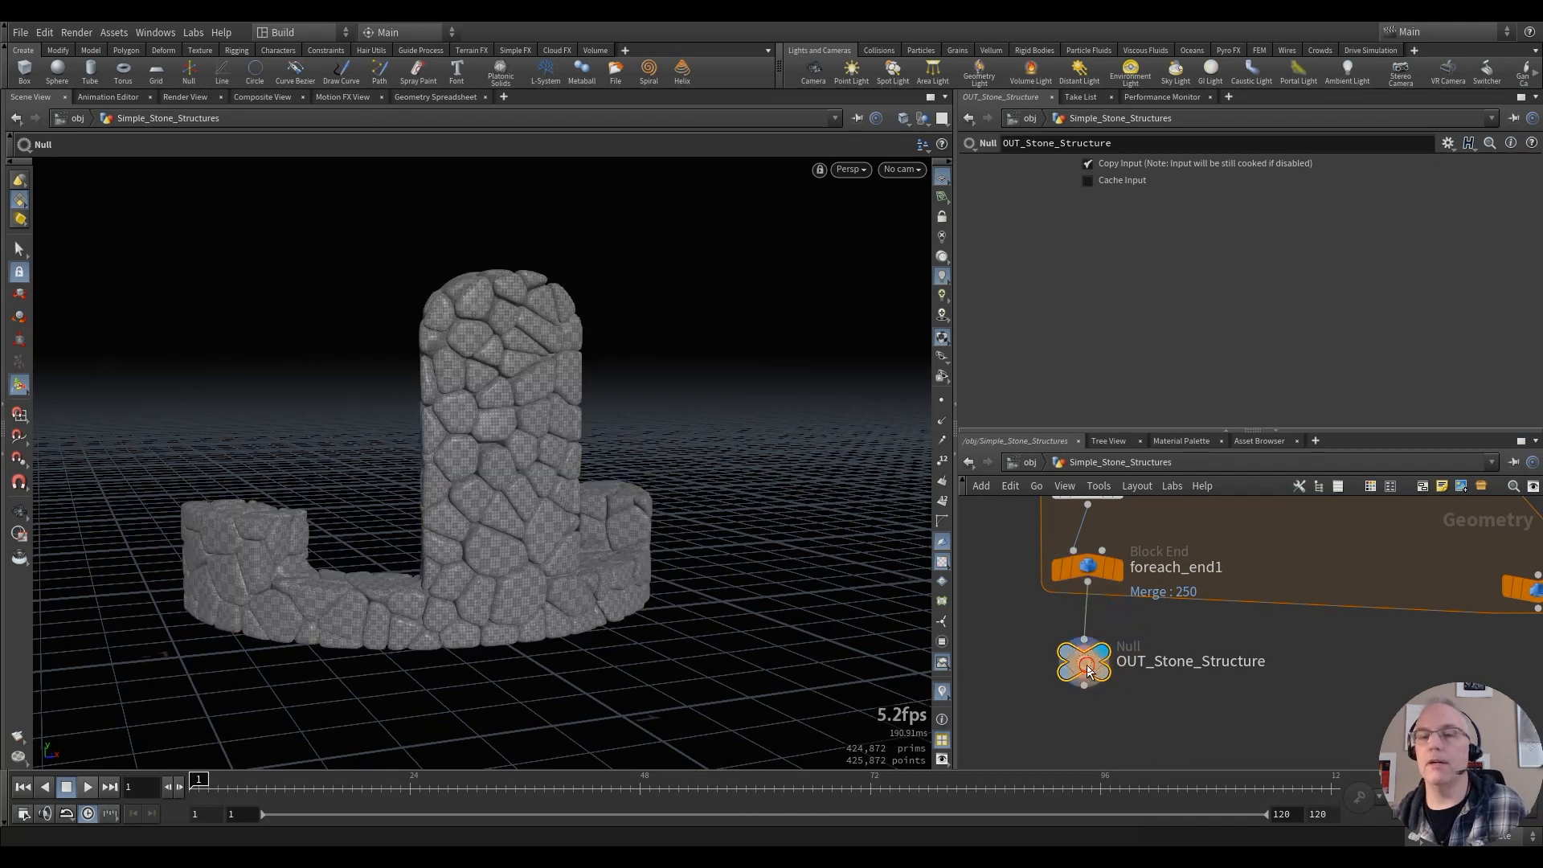
Step: Lower the OUT_Stone_Structure node and insert a Transform node between foreach_end1 and it
{"action": "left_click_drag", "start_coordinate": [1088, 663], "coordinate": [1088, 711]}
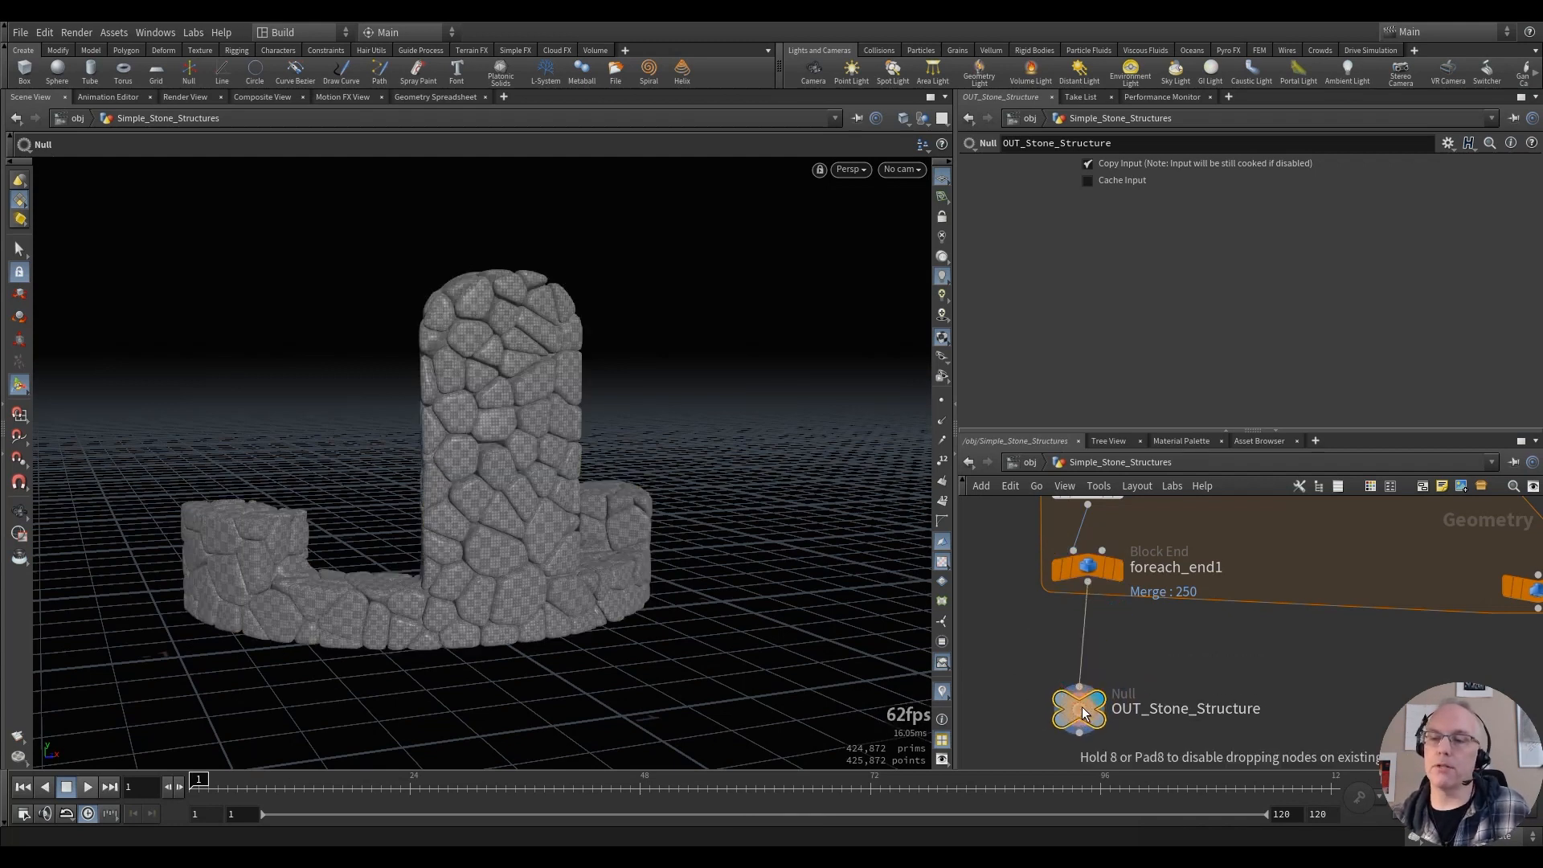
{"action": "left_click", "coordinate": [1054, 648]}
{"action": "key", "text": "Tab"}
{"action": "type", "text": "trans"}
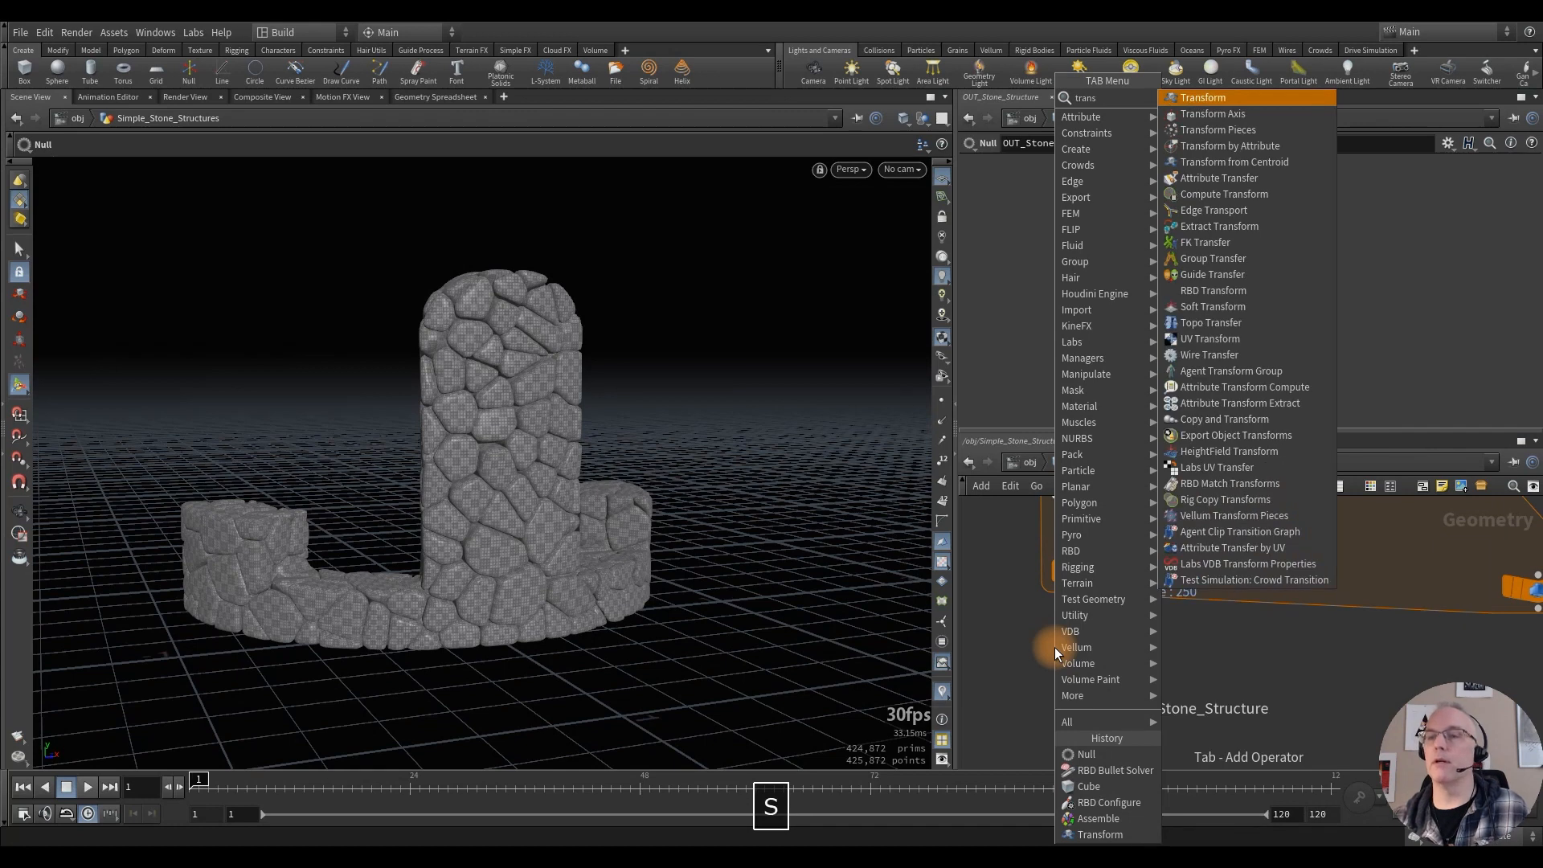
{"action": "key", "text": "Return"}
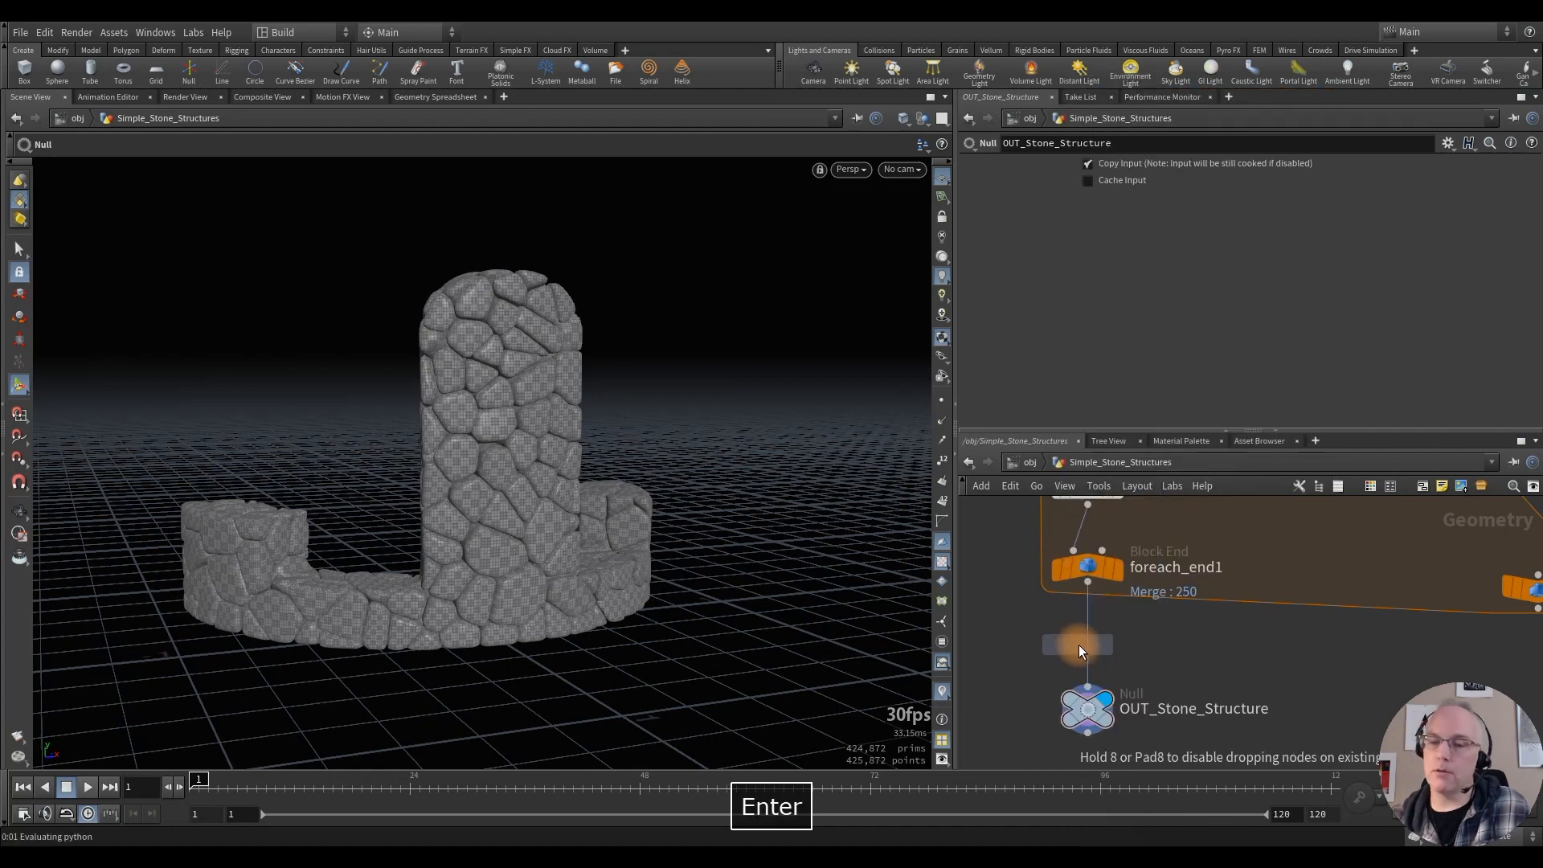
{"action": "left_click", "coordinate": [1086, 648]}
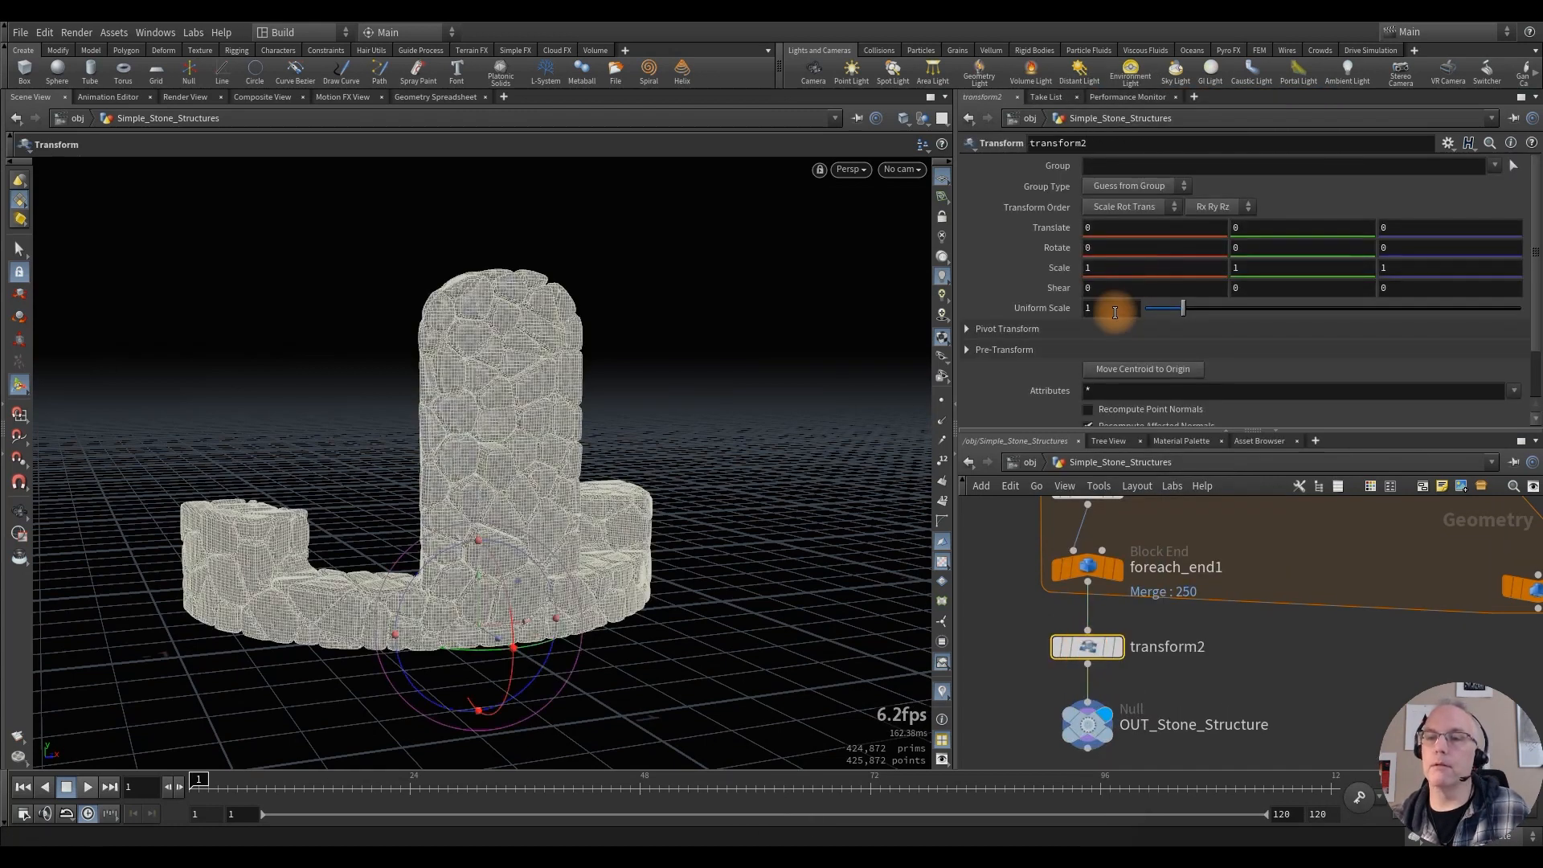
Step: Set the Uniform Scale of transform2 to 10, reframe the view and inspect the OUT_Stone_Structure result from several angles
{"action": "type", "text": "10"}
{"action": "key", "text": "Return"}
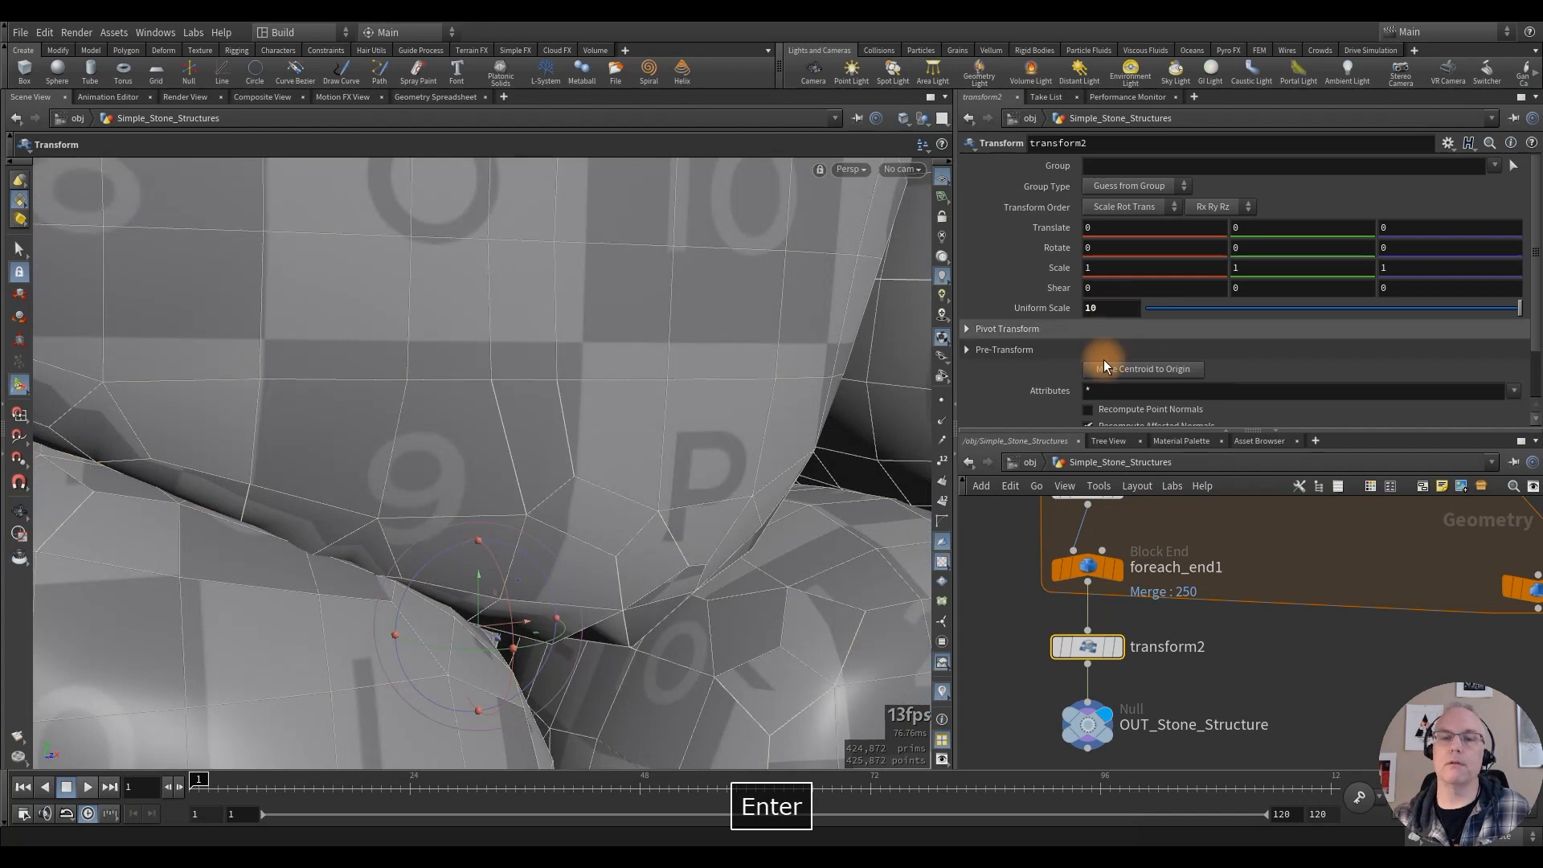
{"action": "key", "text": "space"}
{"action": "key", "text": "h"}
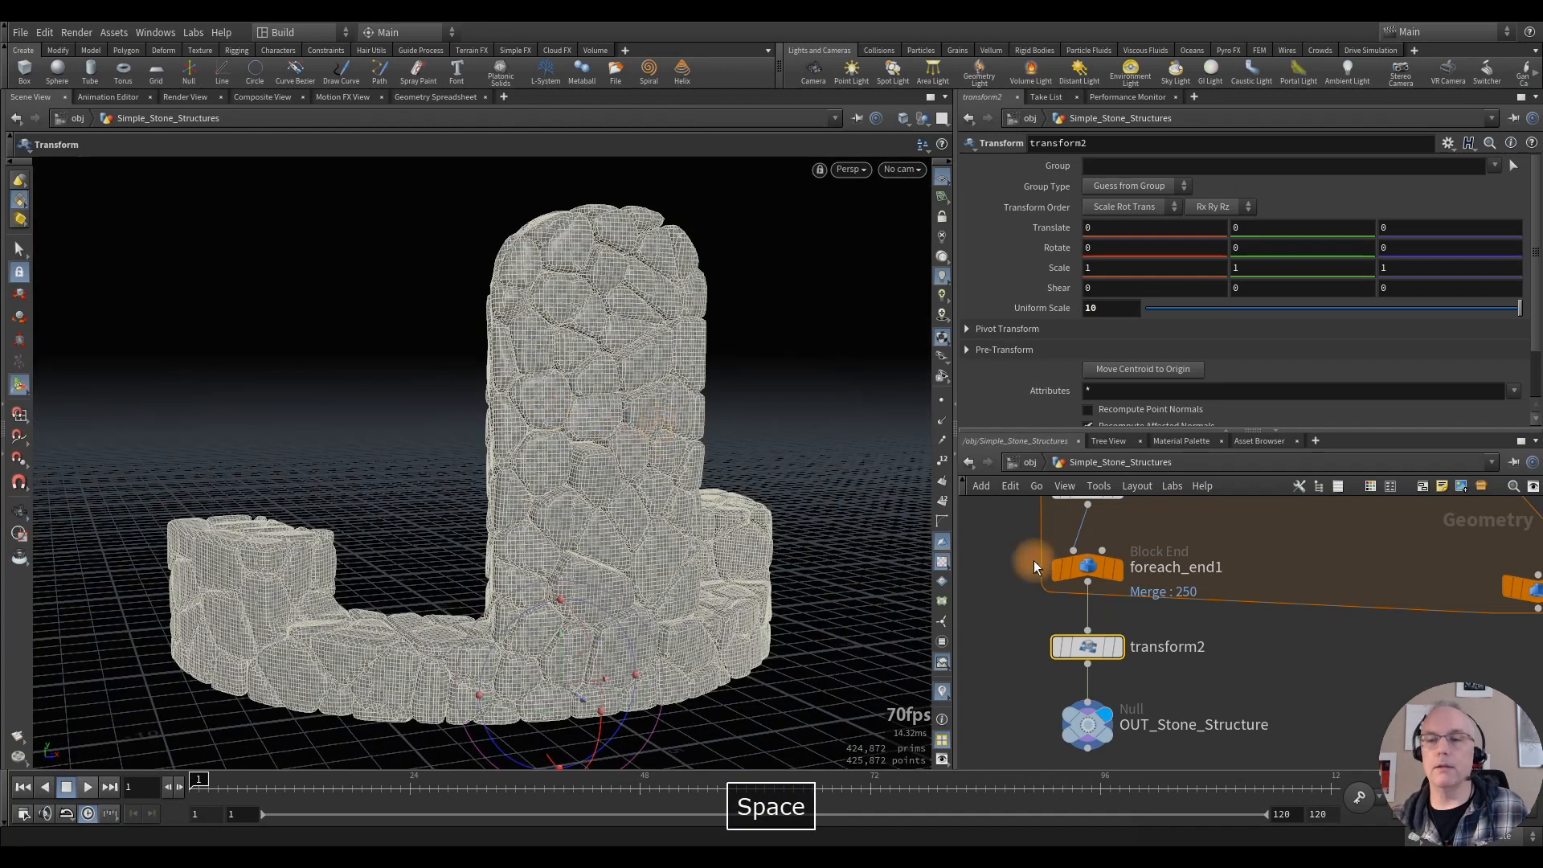
{"action": "left_click", "coordinate": [1087, 723]}
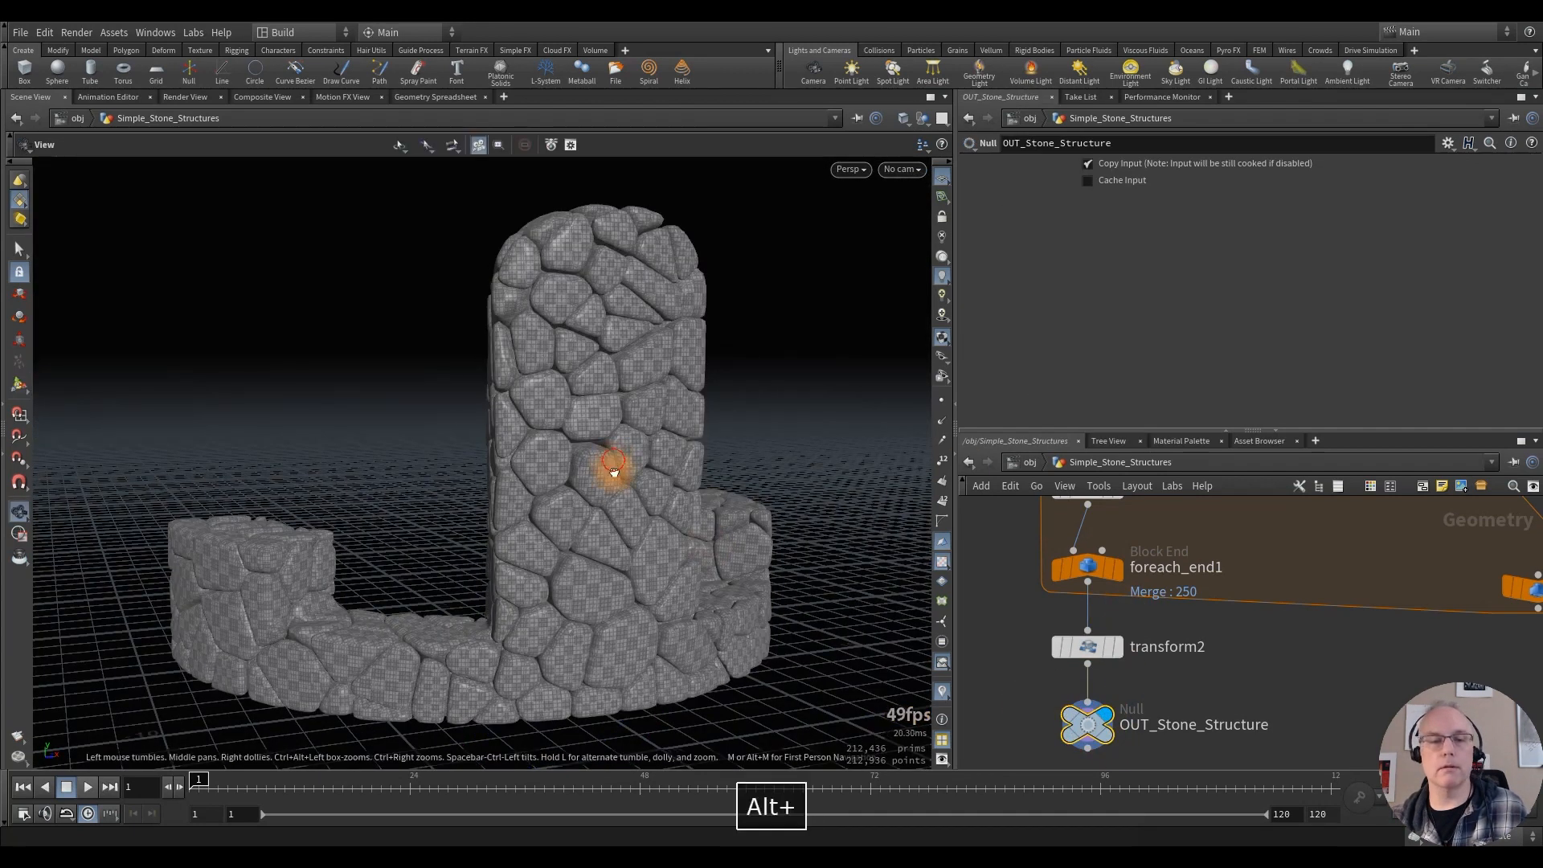
{"action": "left_click_drag", "start_coordinate": [613, 471], "coordinate": [514, 548], "text": "alt"}
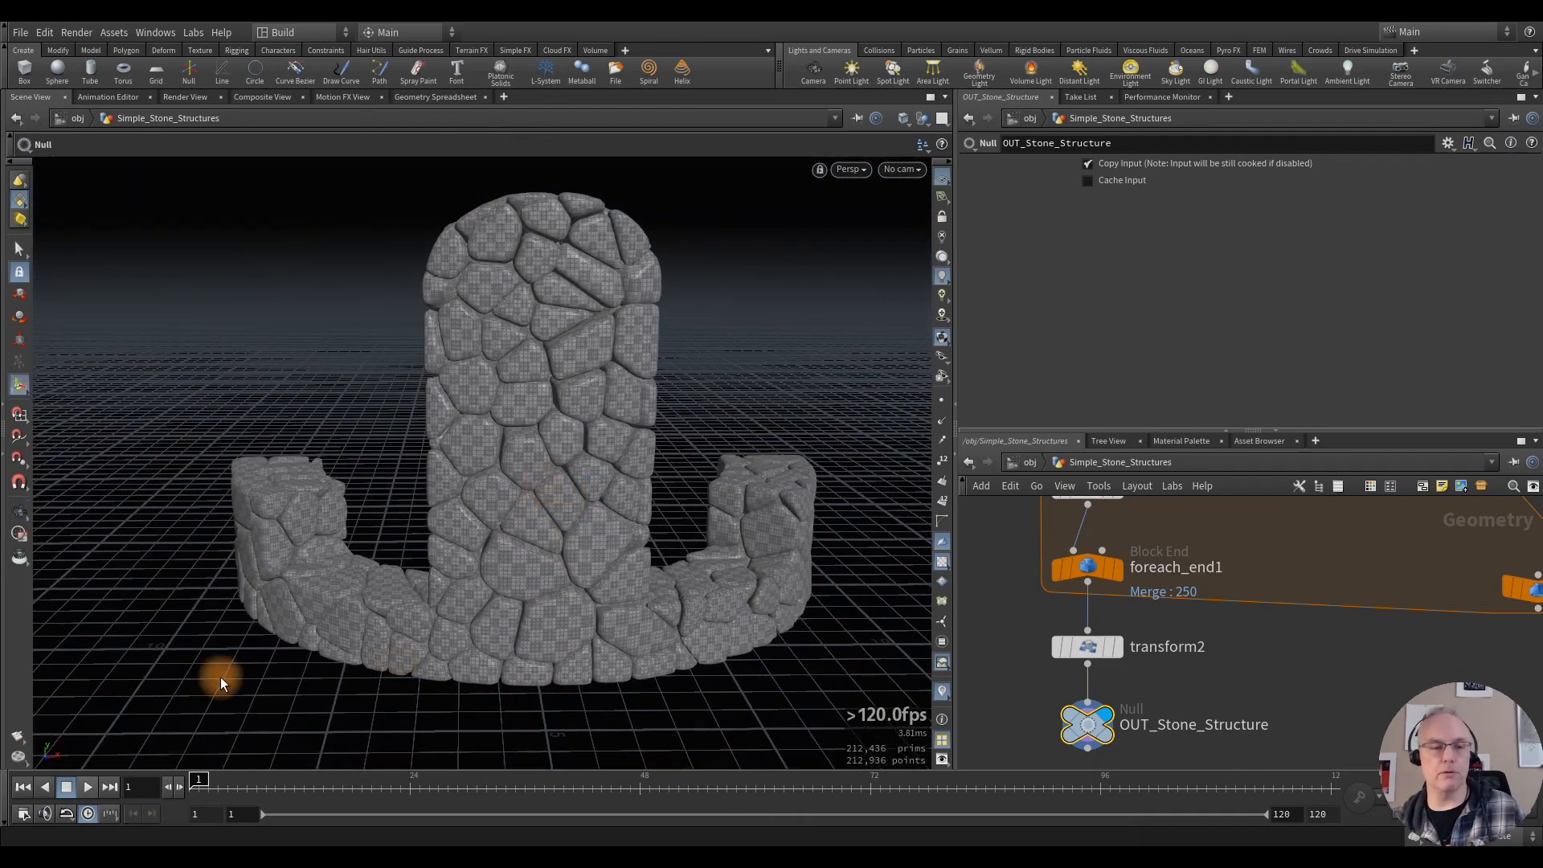
{"action": "left_click_drag", "start_coordinate": [630, 571], "coordinate": [589, 499], "text": "alt"}
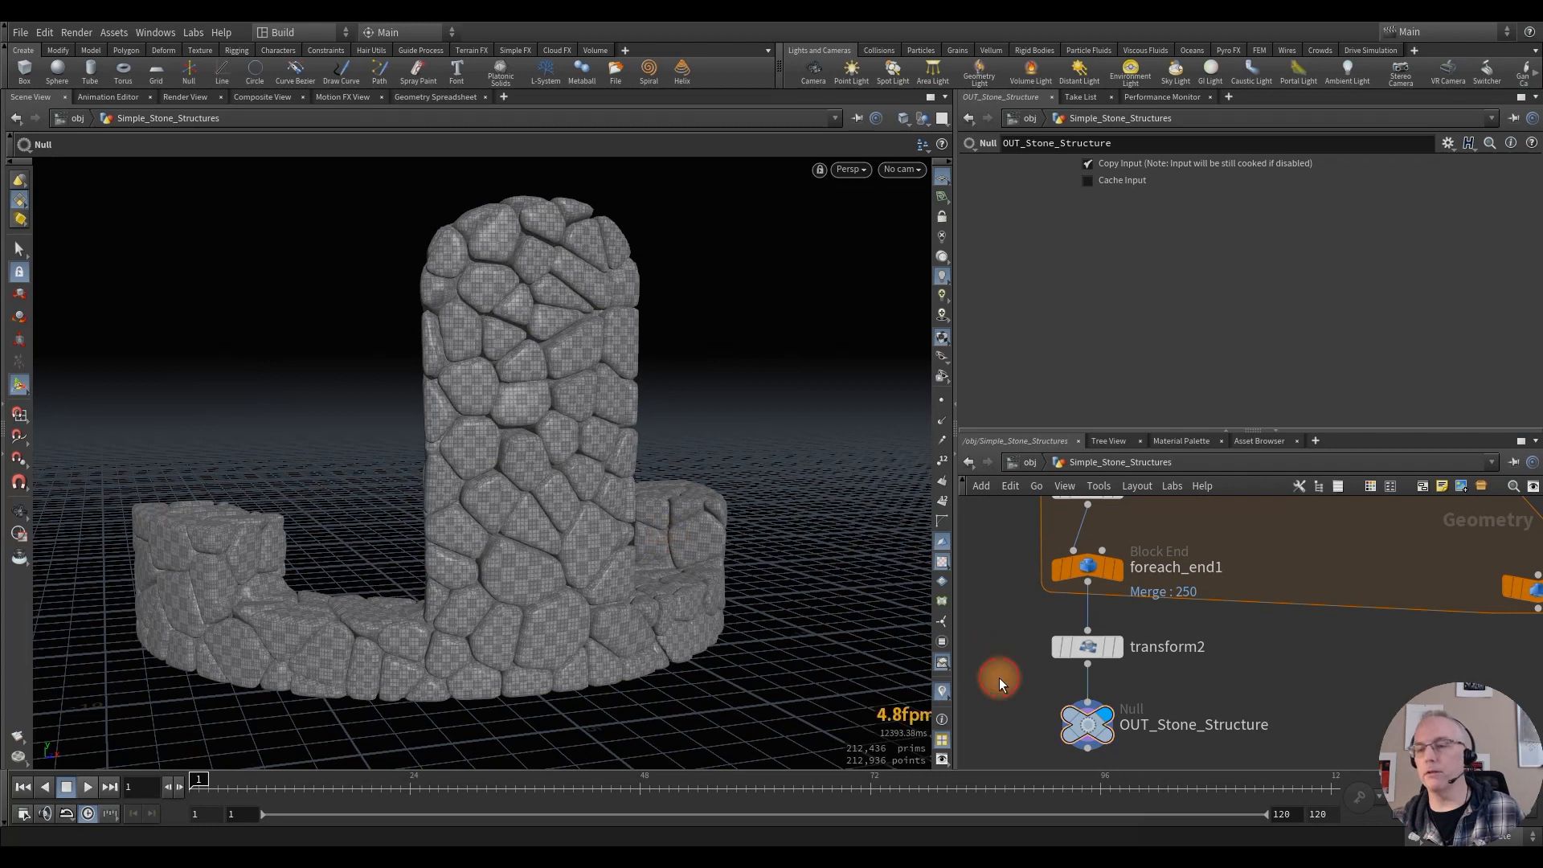
{"action": "middle_click_drag", "start_coordinate": [1018, 689], "coordinate": [1009, 585]}
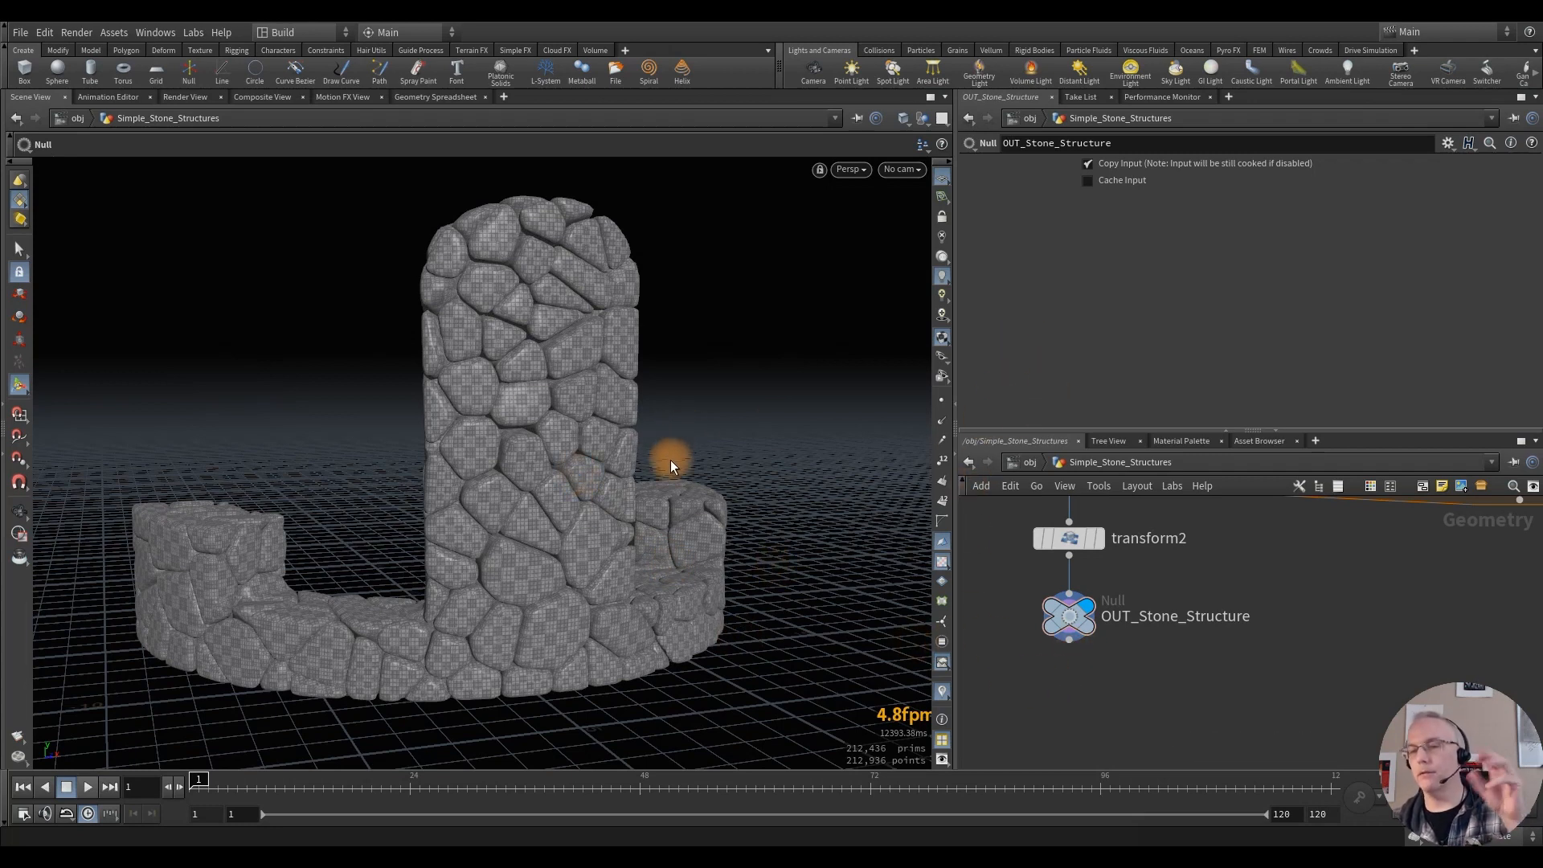
Step: Add an Assemble node after OUT_Stone_Structure, line it up beneath that null and display it
{"action": "left_click", "coordinate": [1068, 641]}
{"action": "key", "text": "Tab"}
{"action": "type", "text": "ass"}
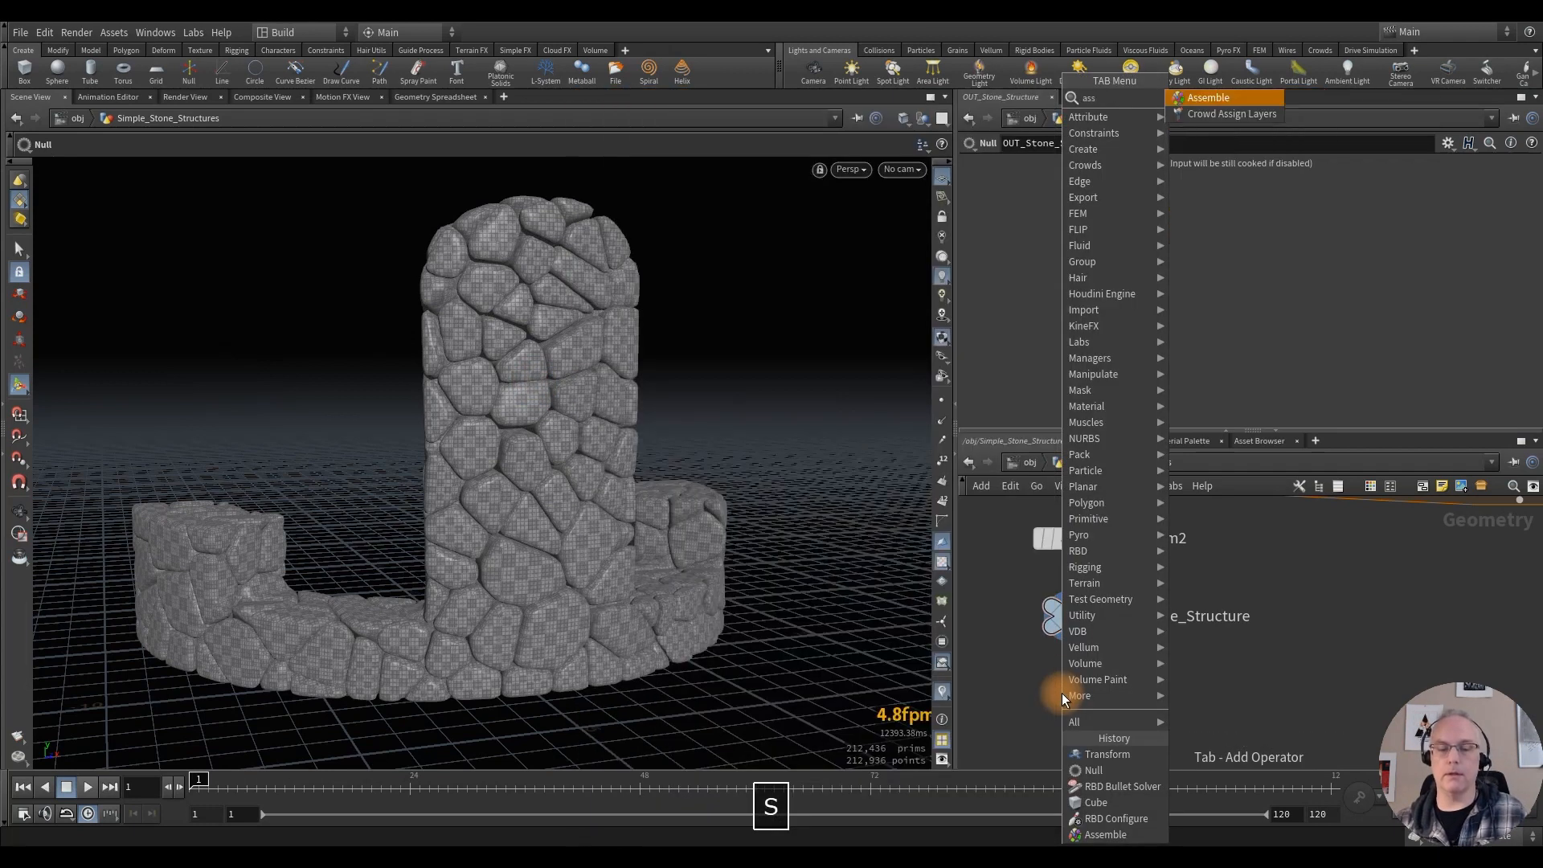
{"action": "key", "text": "Return"}
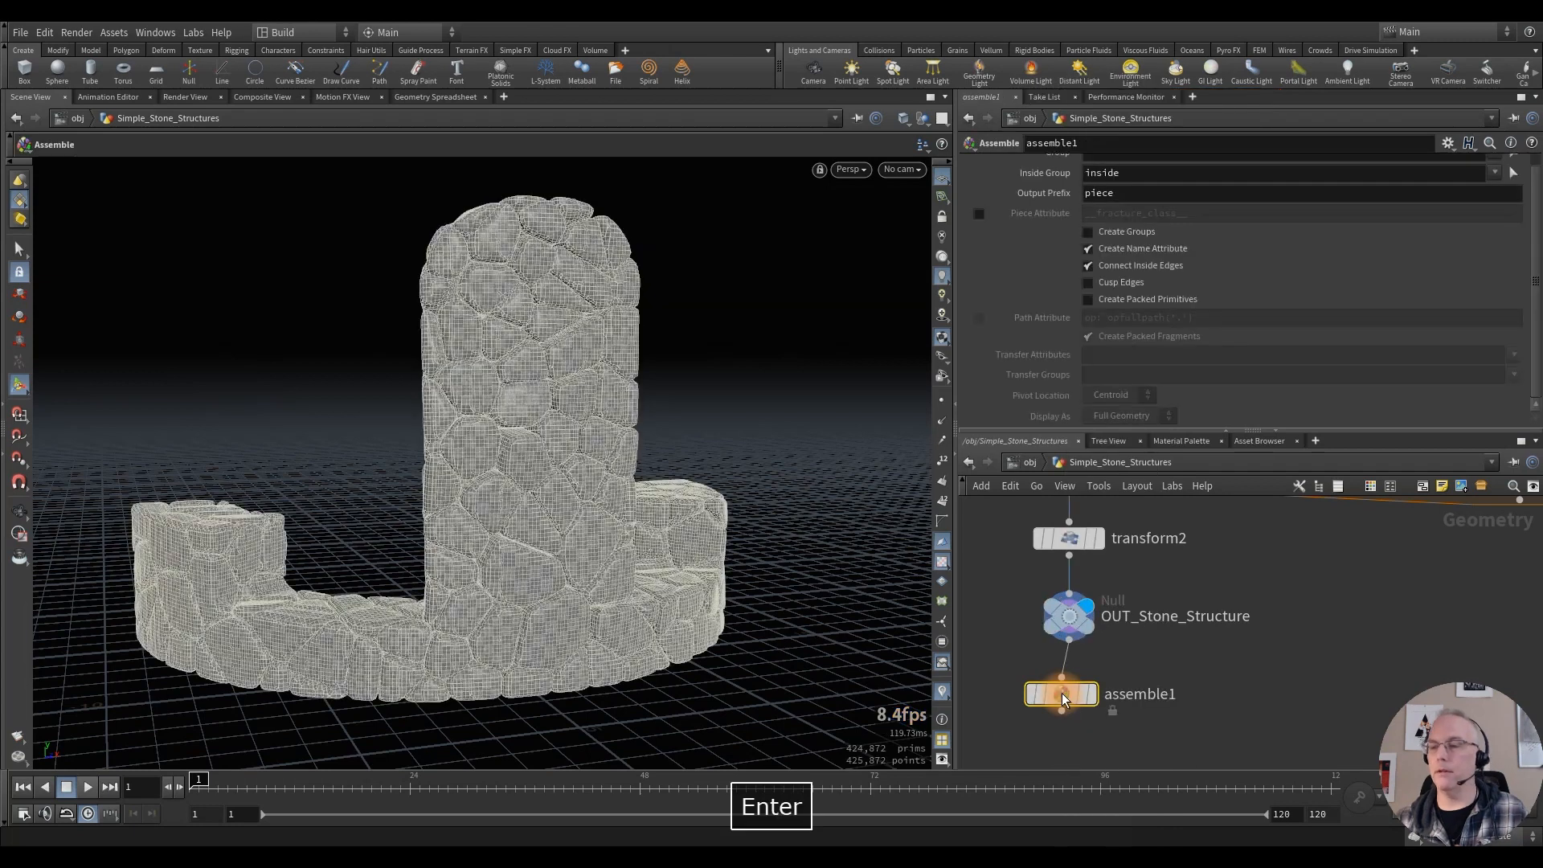
{"action": "left_click", "coordinate": [1101, 658]}
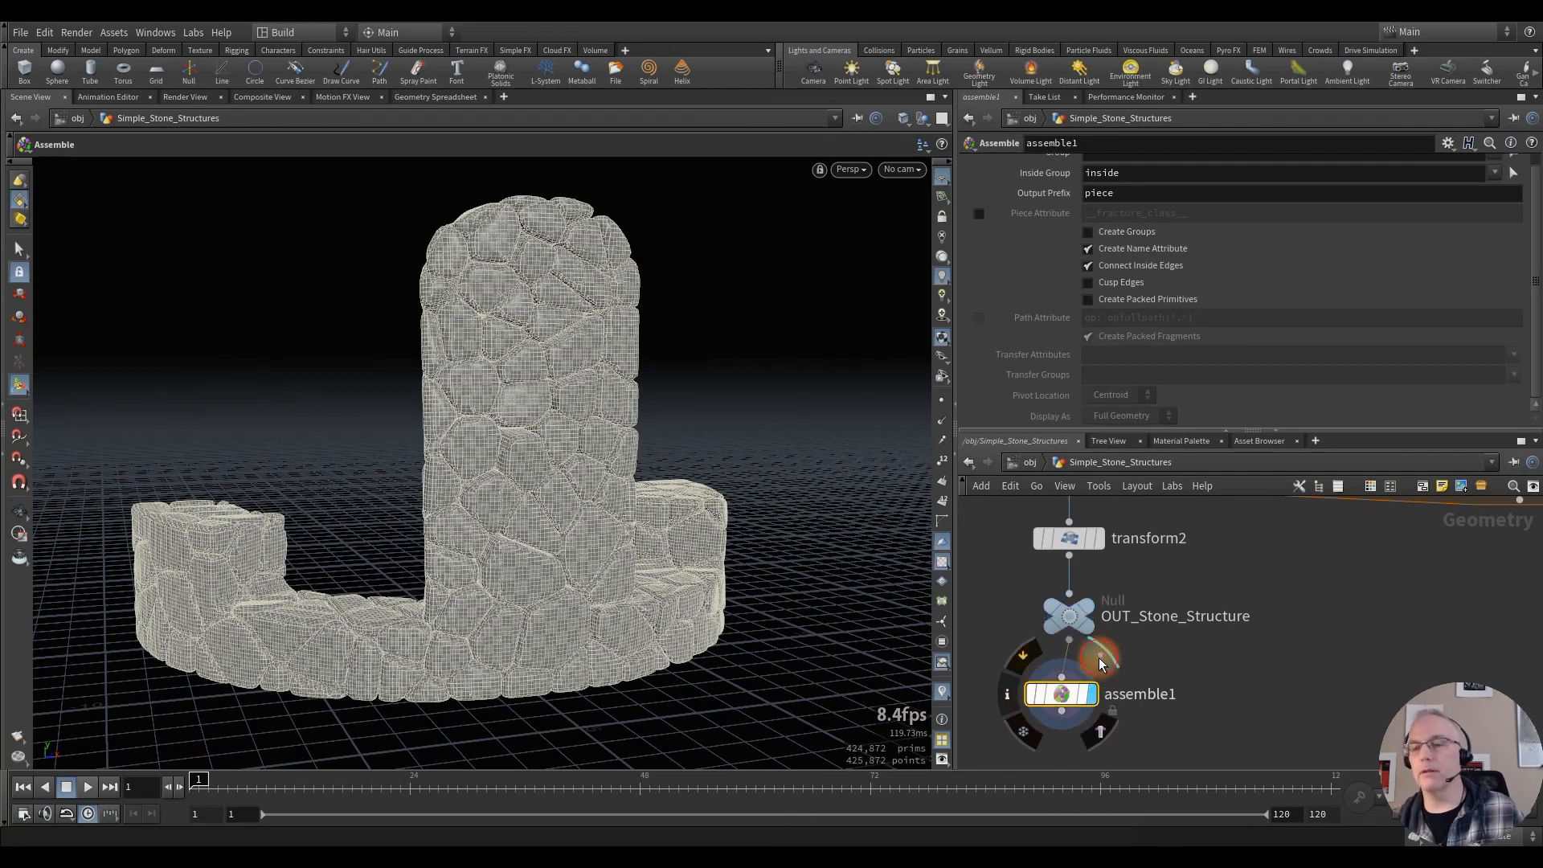
{"action": "left_click_drag", "start_coordinate": [1065, 693], "coordinate": [1077, 697]}
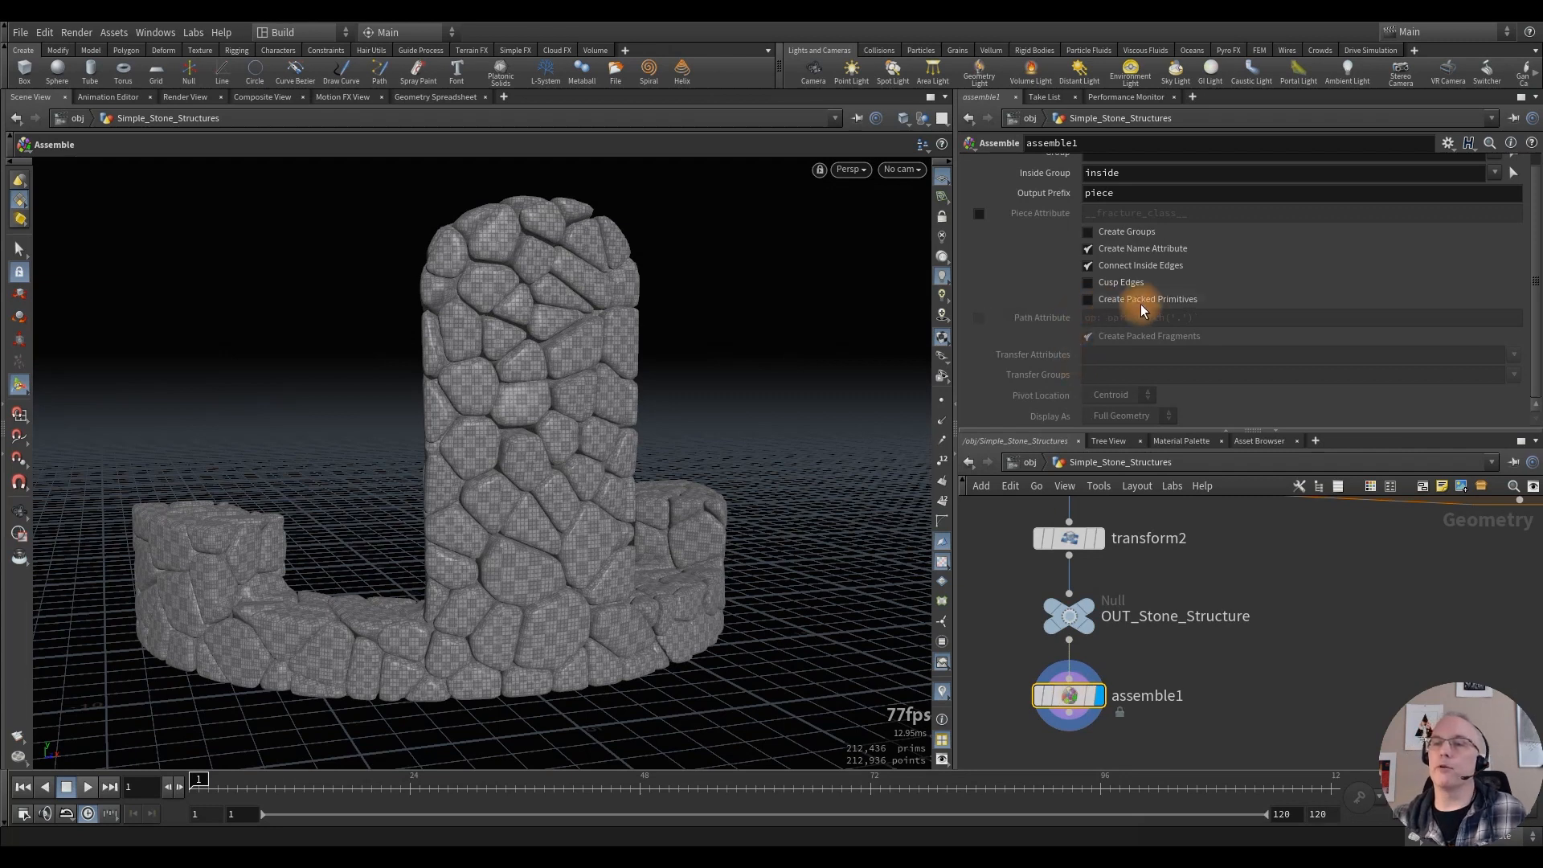
Step: Make the Assemble node create packed primitives and transfer the uv attribute
{"action": "left_click", "coordinate": [1088, 299]}
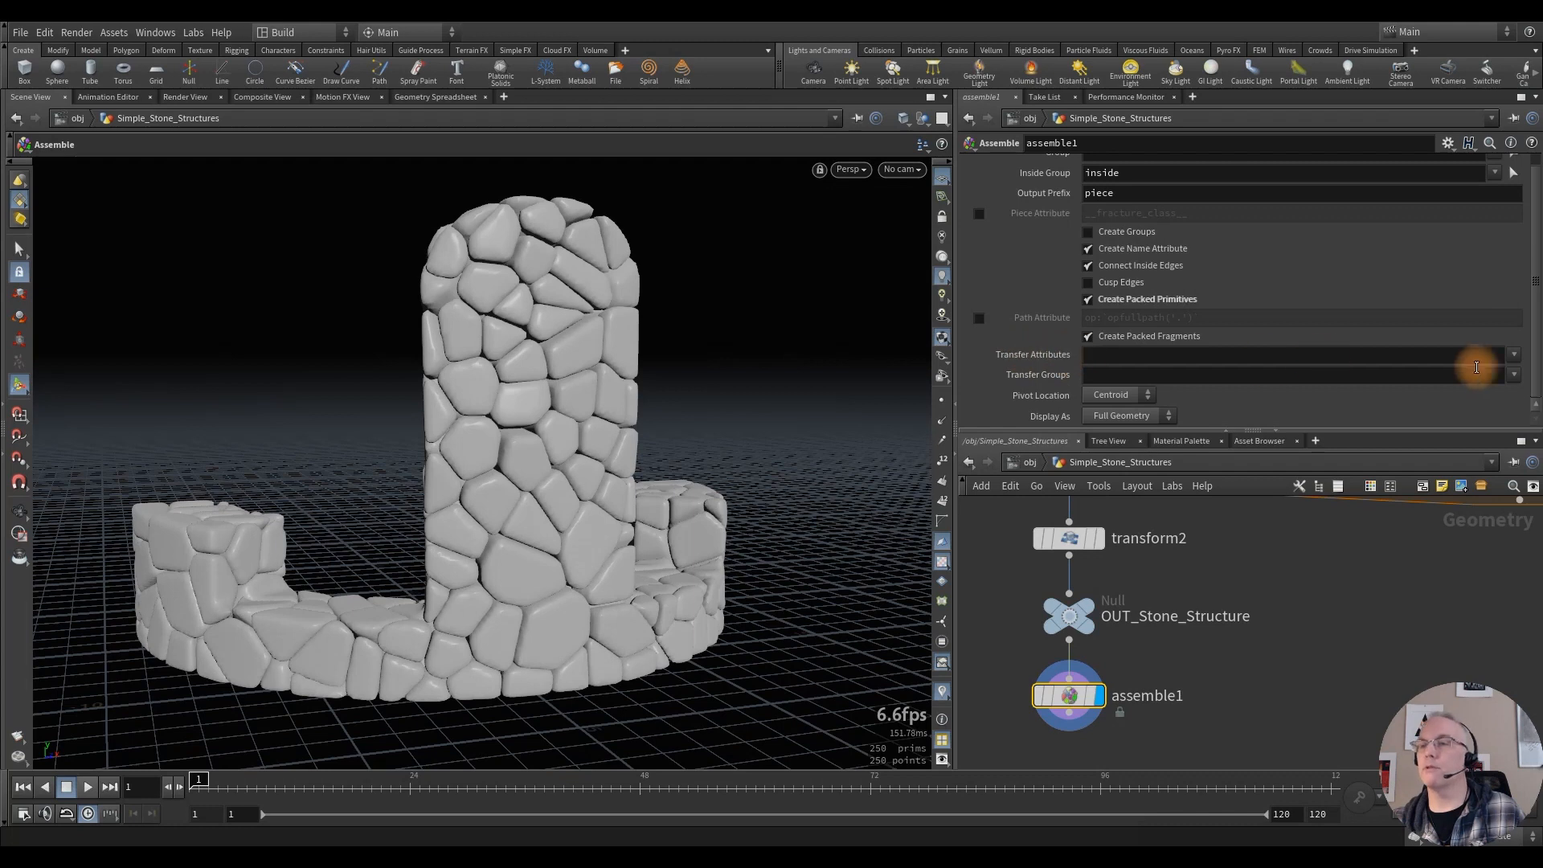
{"action": "left_click", "coordinate": [1514, 354]}
{"action": "left_click", "coordinate": [1495, 389]}
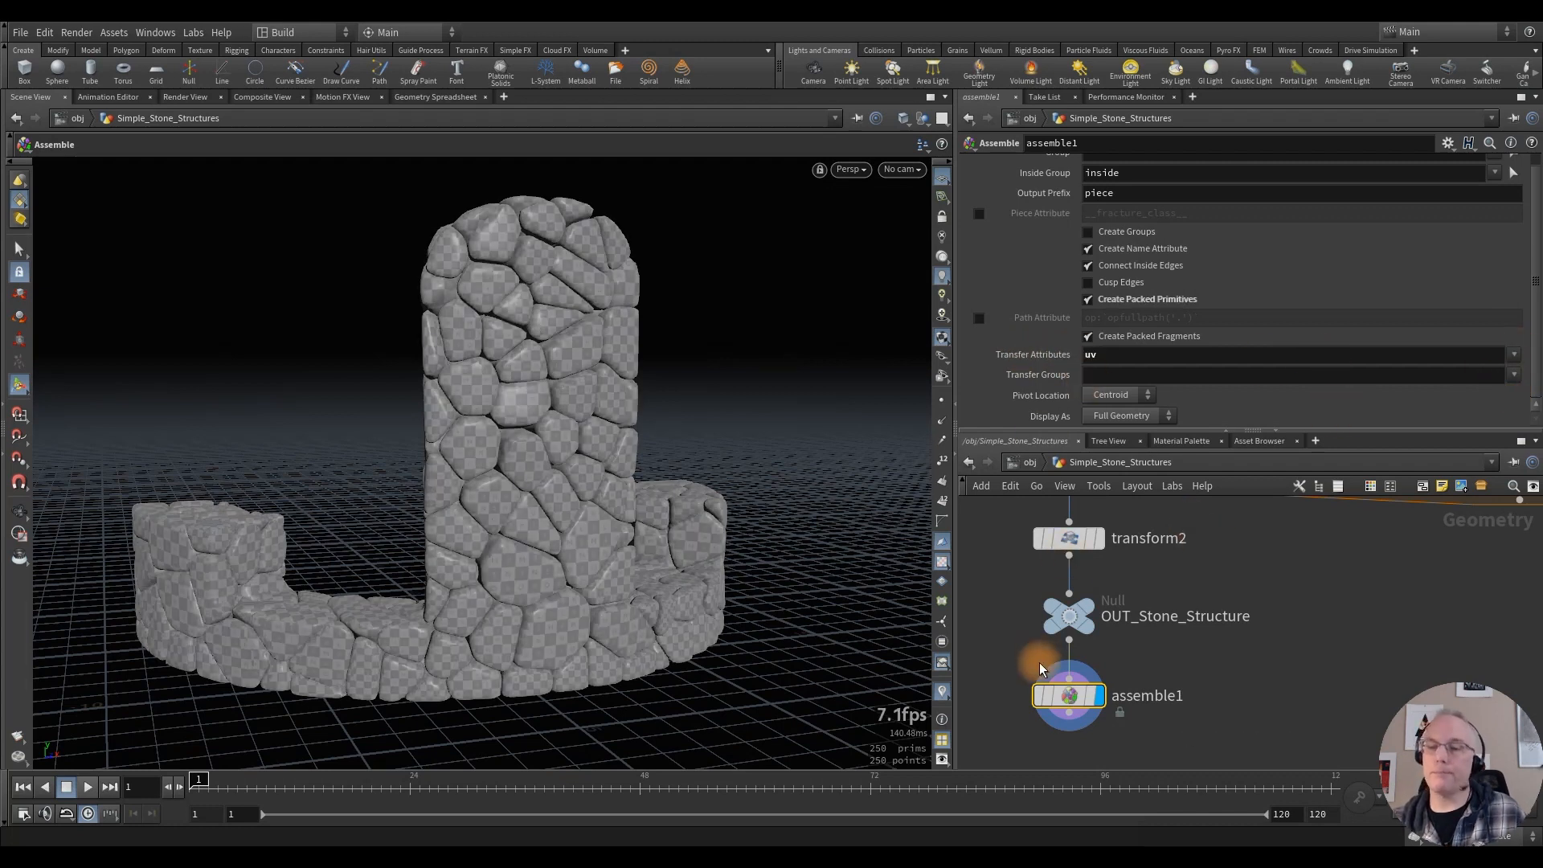
Step: Wire an RBD Configure node to the Assemble node's output, place it below and display it
{"action": "scroll", "coordinate": [1012, 660], "scroll_direction": "down", "scroll_amount": 2}
{"action": "scroll", "coordinate": [1013, 661], "scroll_direction": "up", "scroll_amount": 1}
{"action": "middle_click_drag", "start_coordinate": [989, 678], "coordinate": [1004, 603]}
{"action": "left_click", "coordinate": [1074, 637]}
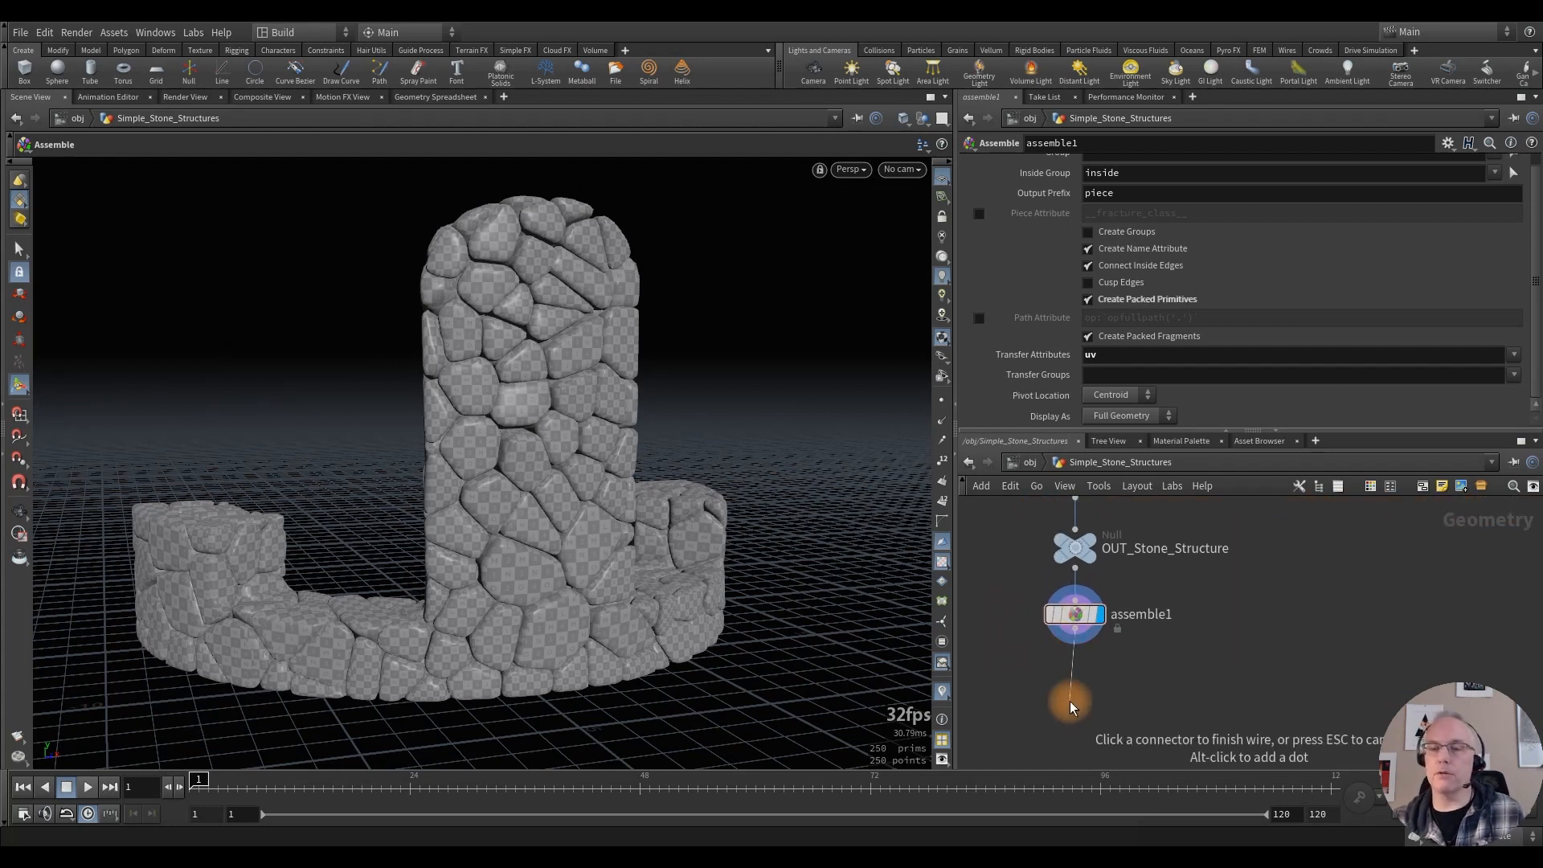
{"action": "key", "text": "Tab"}
{"action": "type", "text": "cf"}
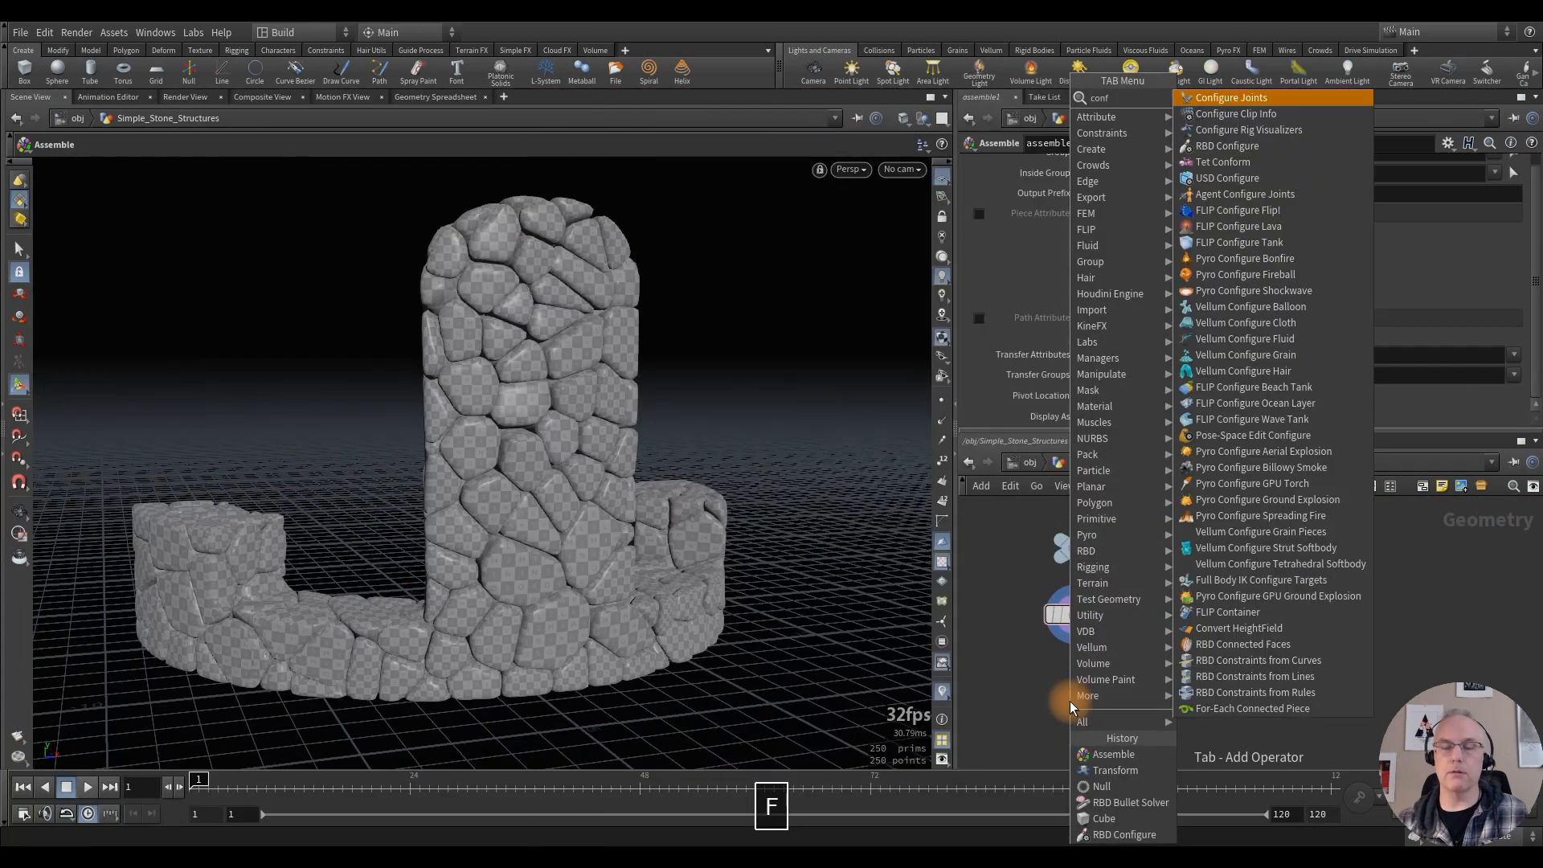
{"action": "key", "text": "BackSpace"}
{"action": "key", "text": "BackSpace"}
{"action": "type", "text": "rbd conf"}
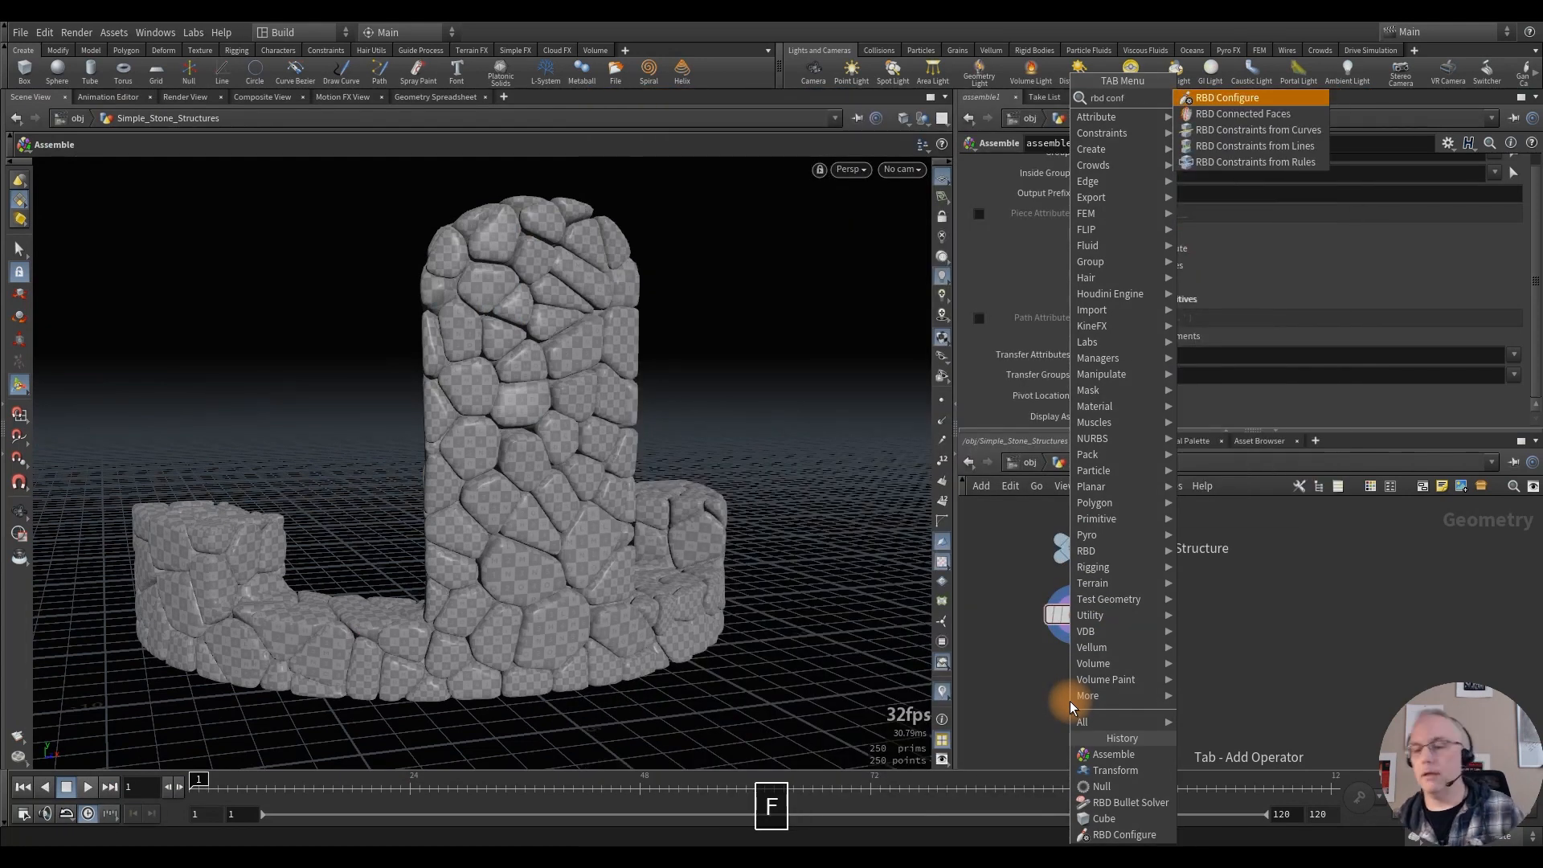
{"action": "key", "text": "Return"}
{"action": "left_click", "coordinate": [1069, 701]}
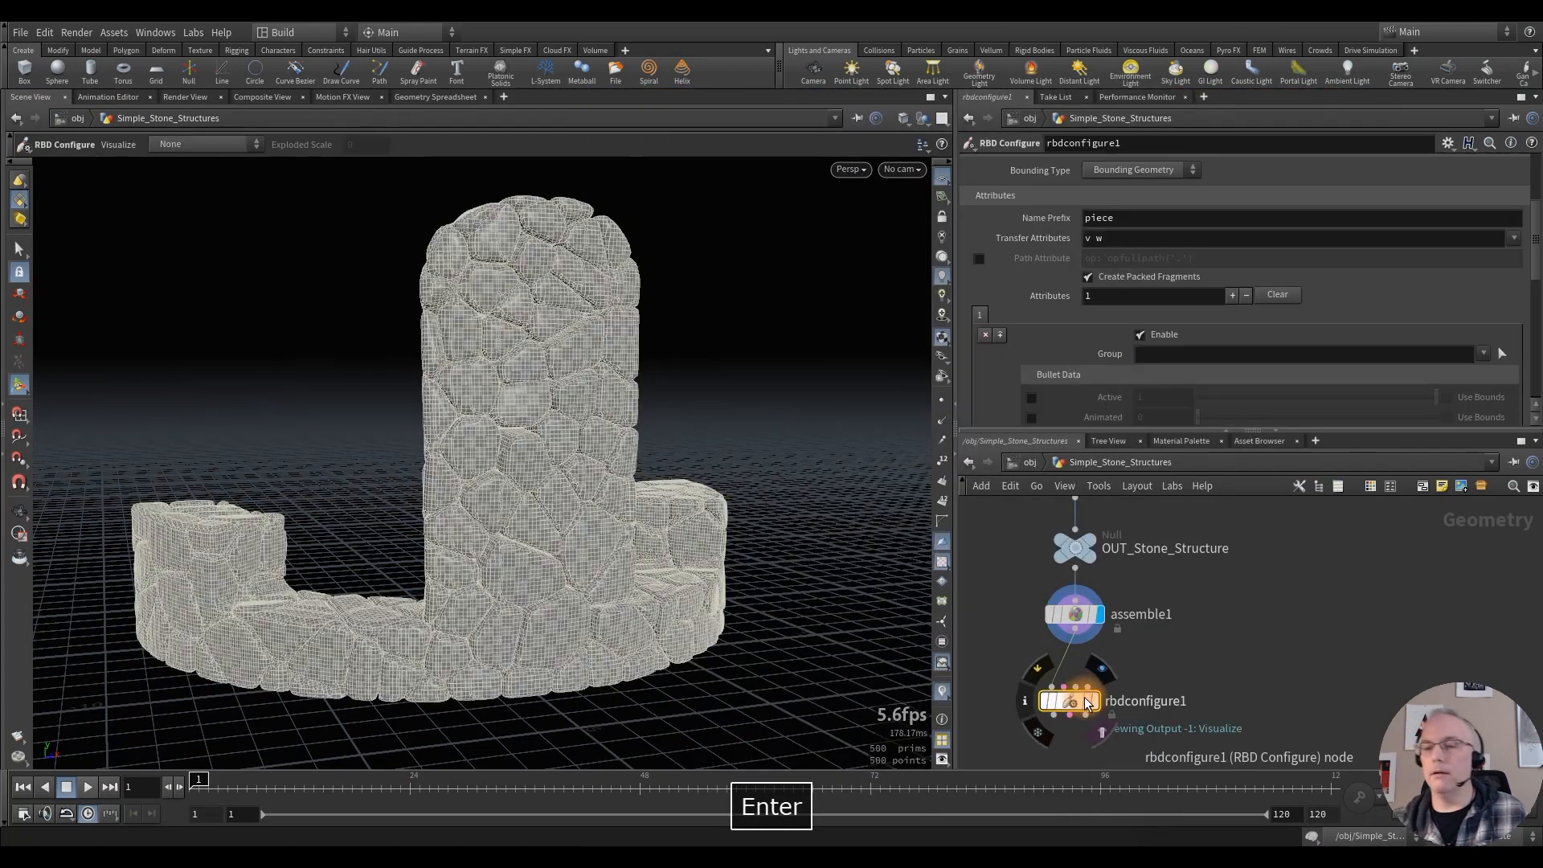
{"action": "left_click_drag", "start_coordinate": [1072, 702], "coordinate": [1084, 694]}
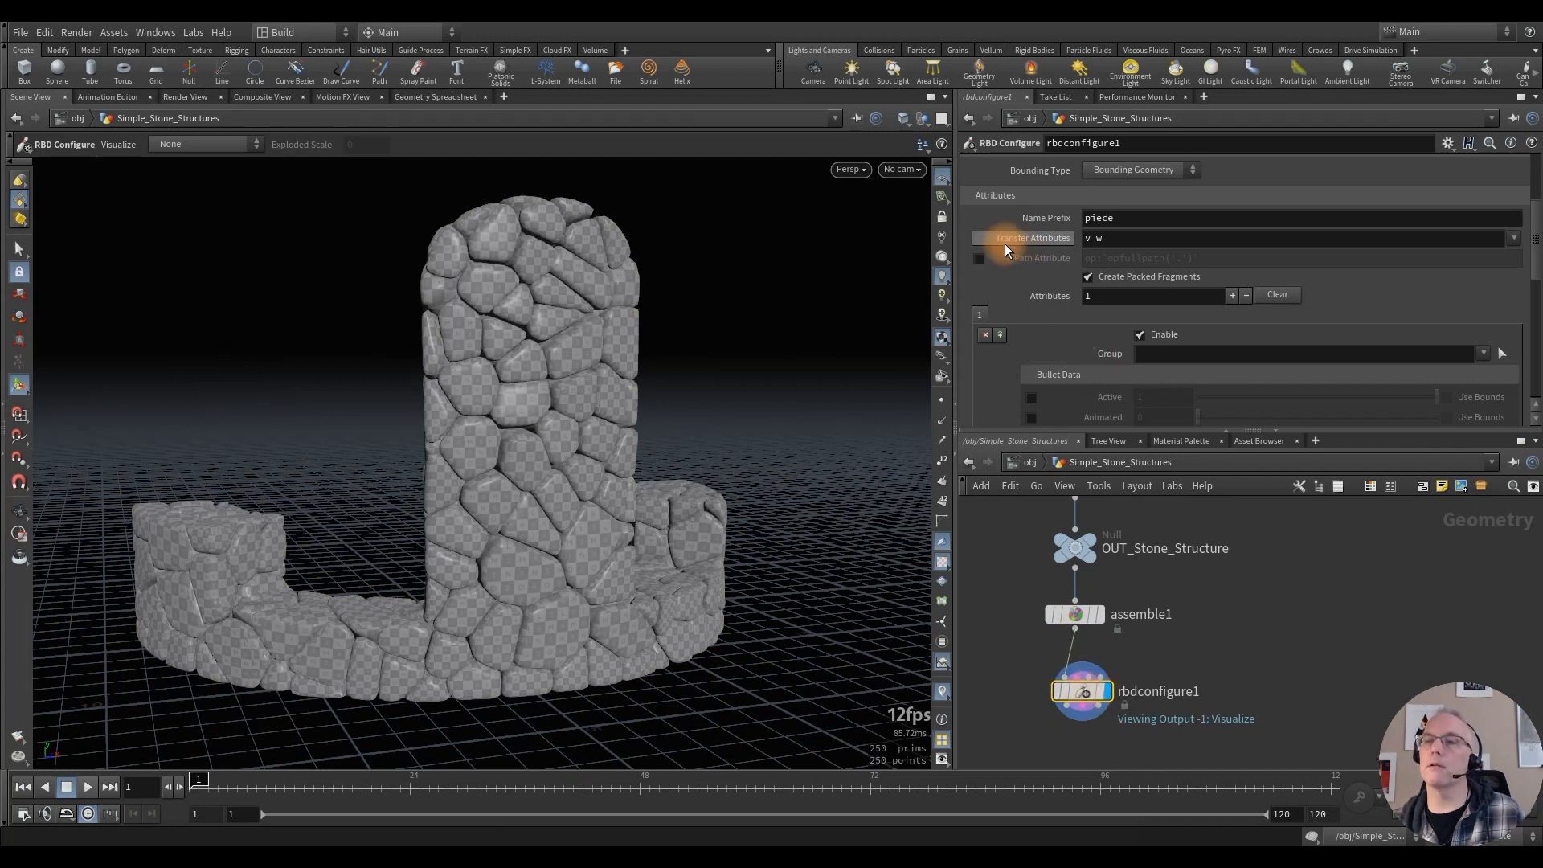
Step: Add name to the RBD Configure node's transfer attributes, after v and w
{"action": "left_click", "coordinate": [1515, 238]}
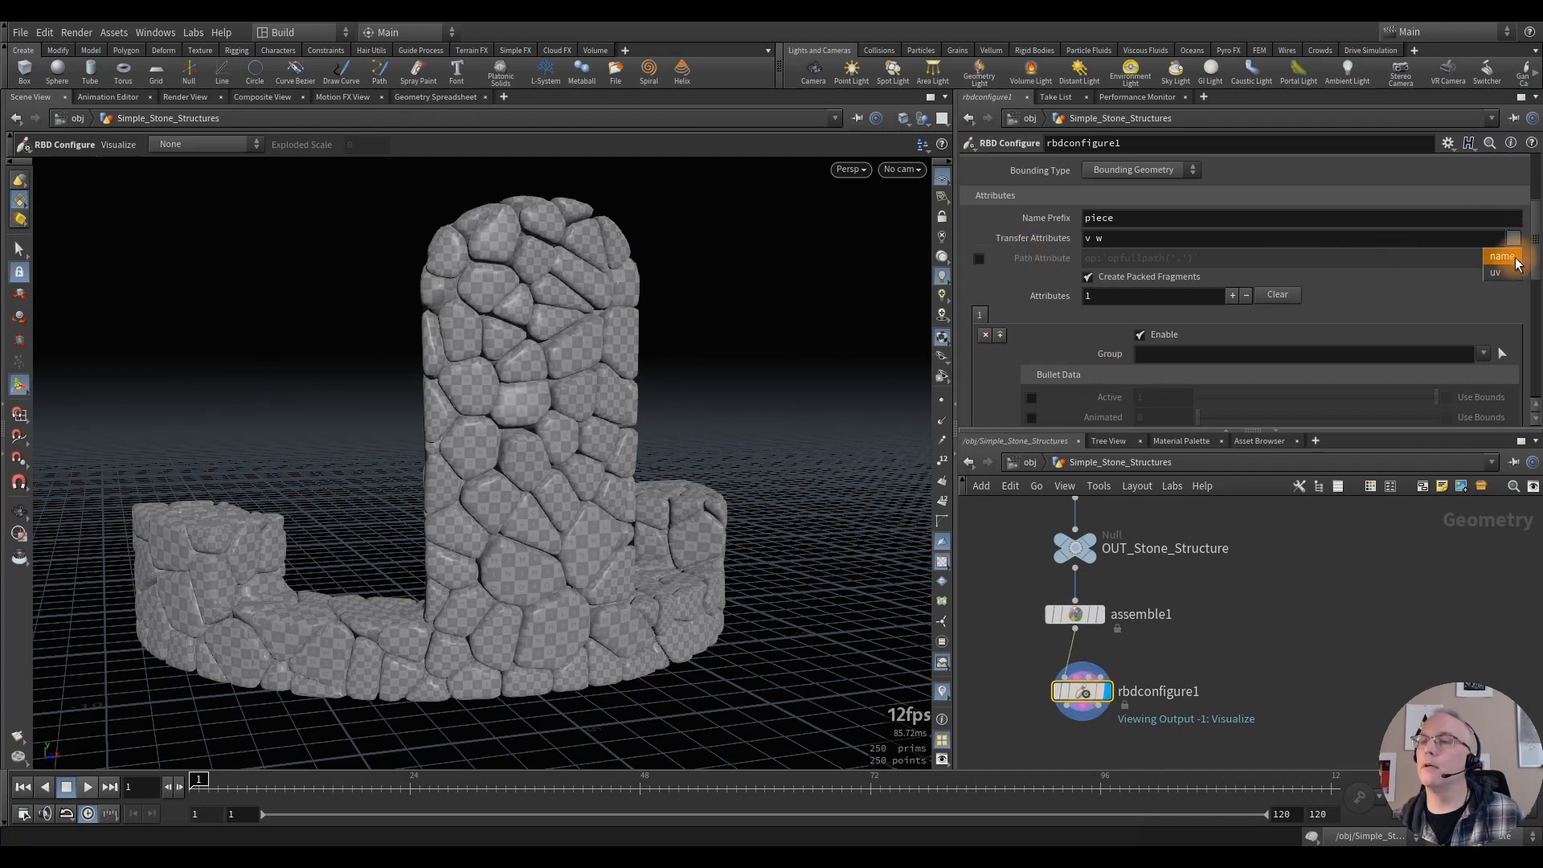
{"action": "left_click", "coordinate": [1501, 256]}
{"action": "scroll", "coordinate": [1067, 255], "scroll_direction": "up", "scroll_amount": 2}
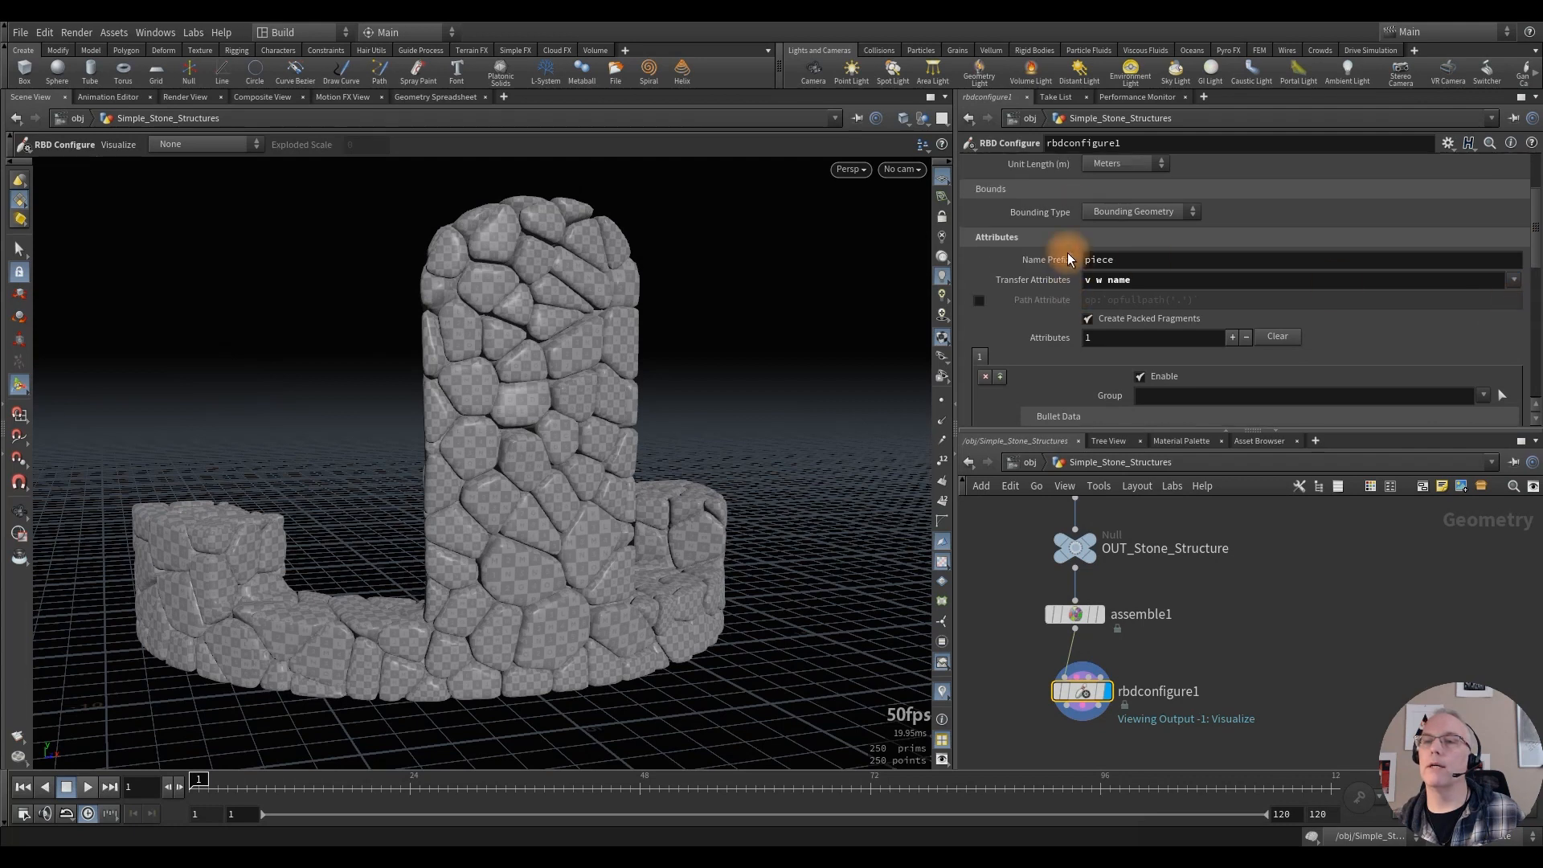
{"action": "scroll", "coordinate": [1031, 277], "scroll_direction": "up", "scroll_amount": 4}
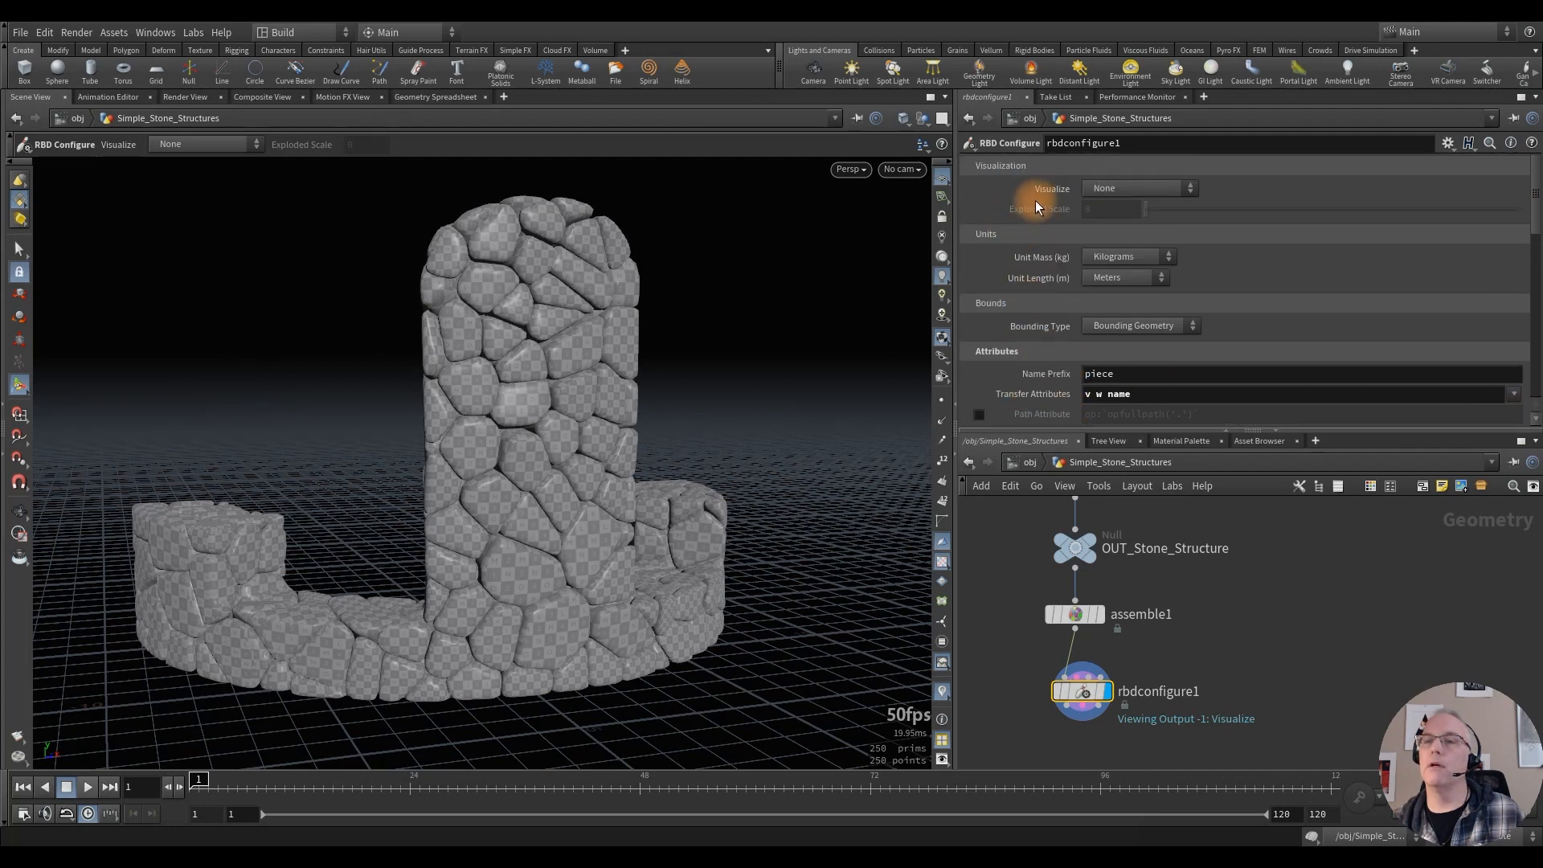
Step: Enable the Pin constraint on the RBD Configure node and have it use bounds
{"action": "scroll", "coordinate": [1035, 241], "scroll_direction": "down", "scroll_amount": 5}
{"action": "scroll", "coordinate": [1035, 262], "scroll_direction": "down", "scroll_amount": 8}
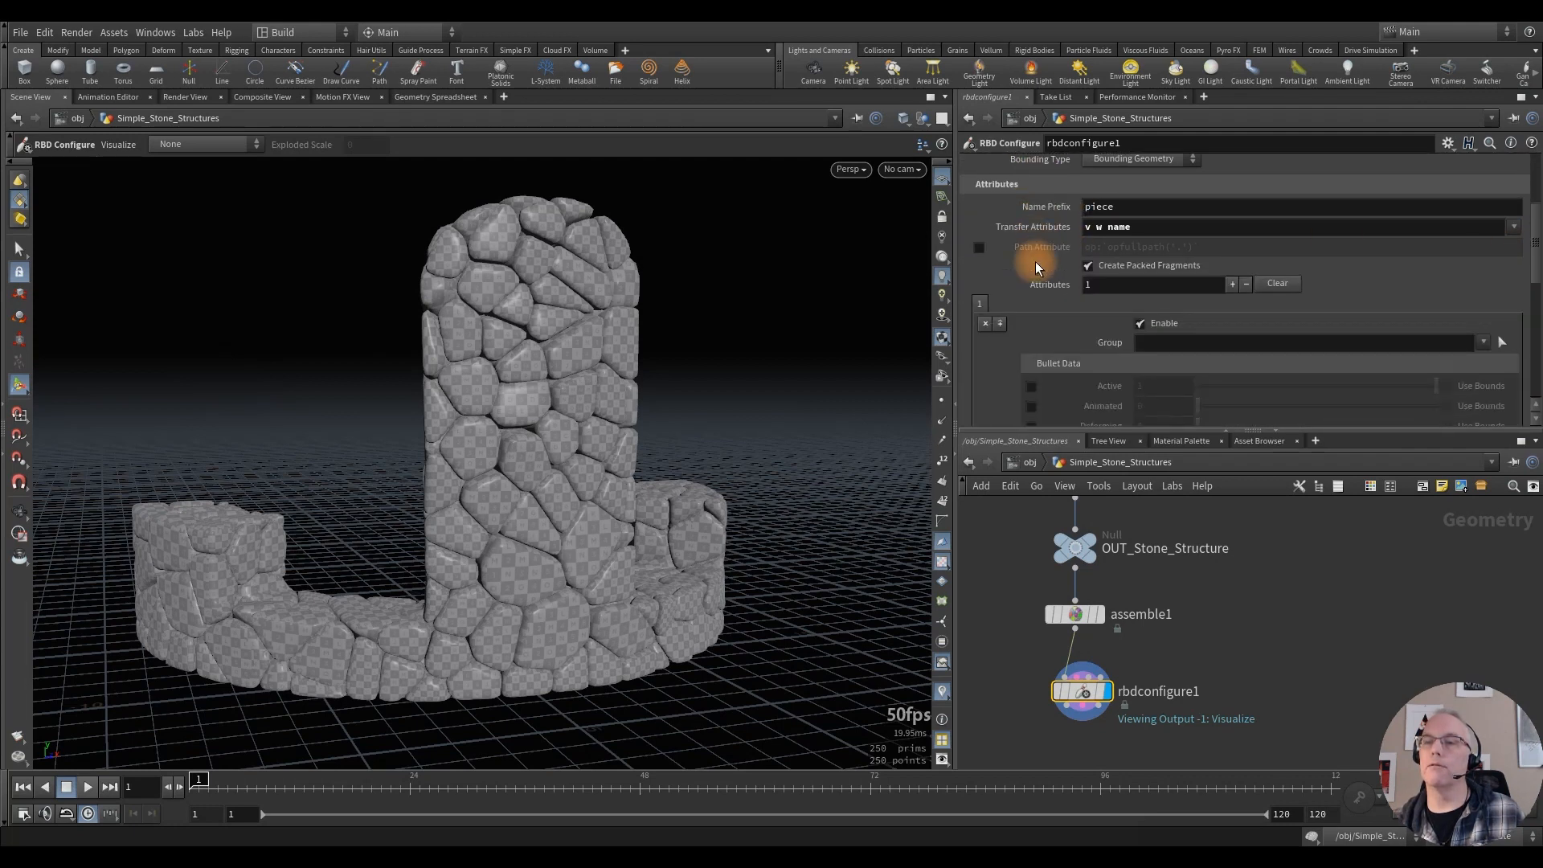
{"action": "scroll", "coordinate": [1000, 297], "scroll_direction": "down", "scroll_amount": 7}
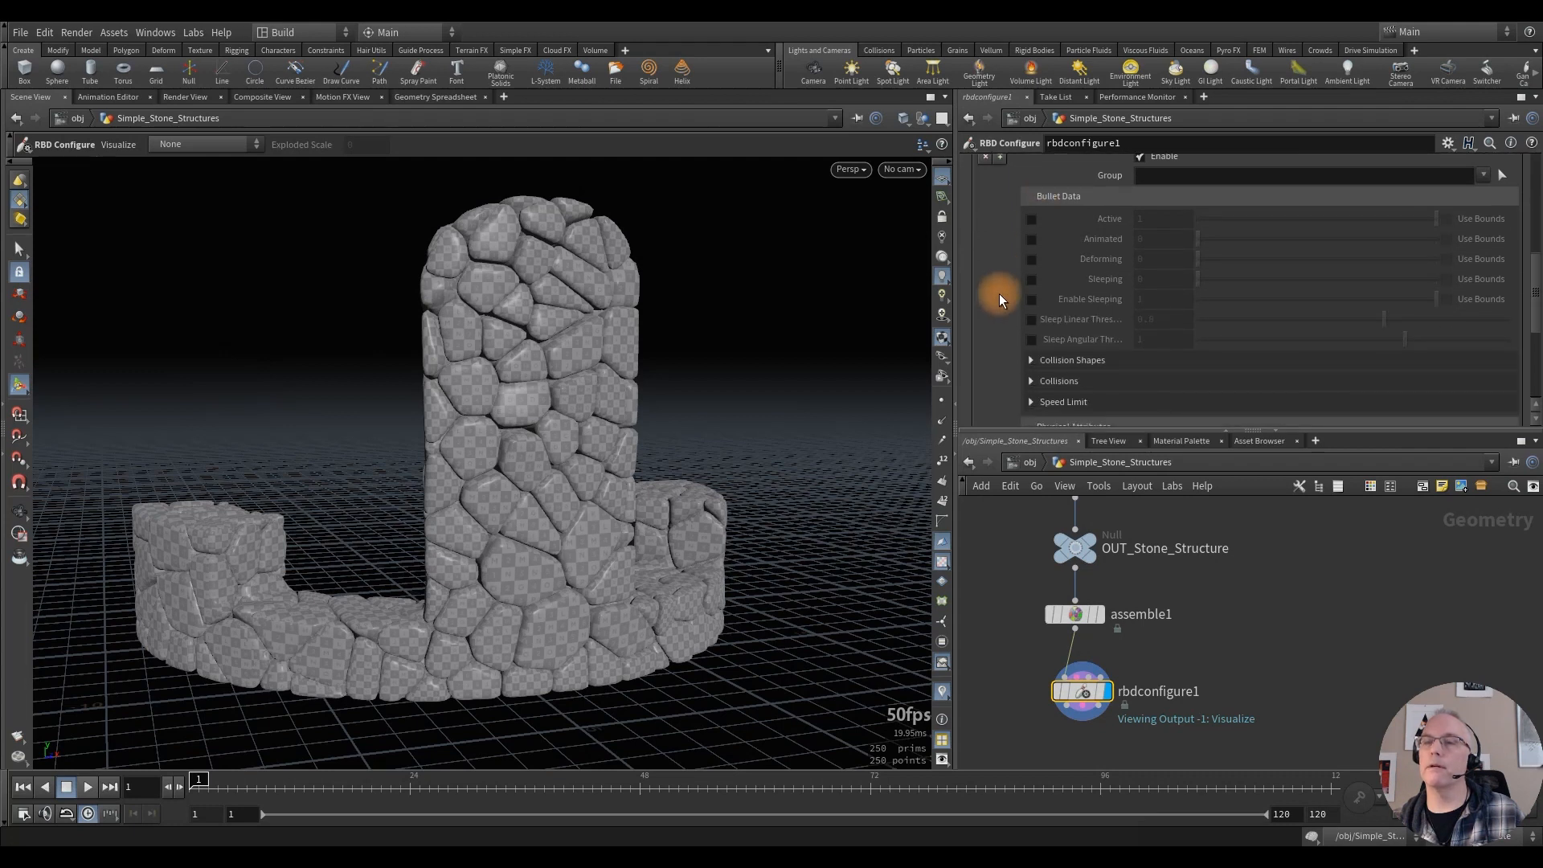
{"action": "scroll", "coordinate": [1001, 287], "scroll_direction": "down", "scroll_amount": 6}
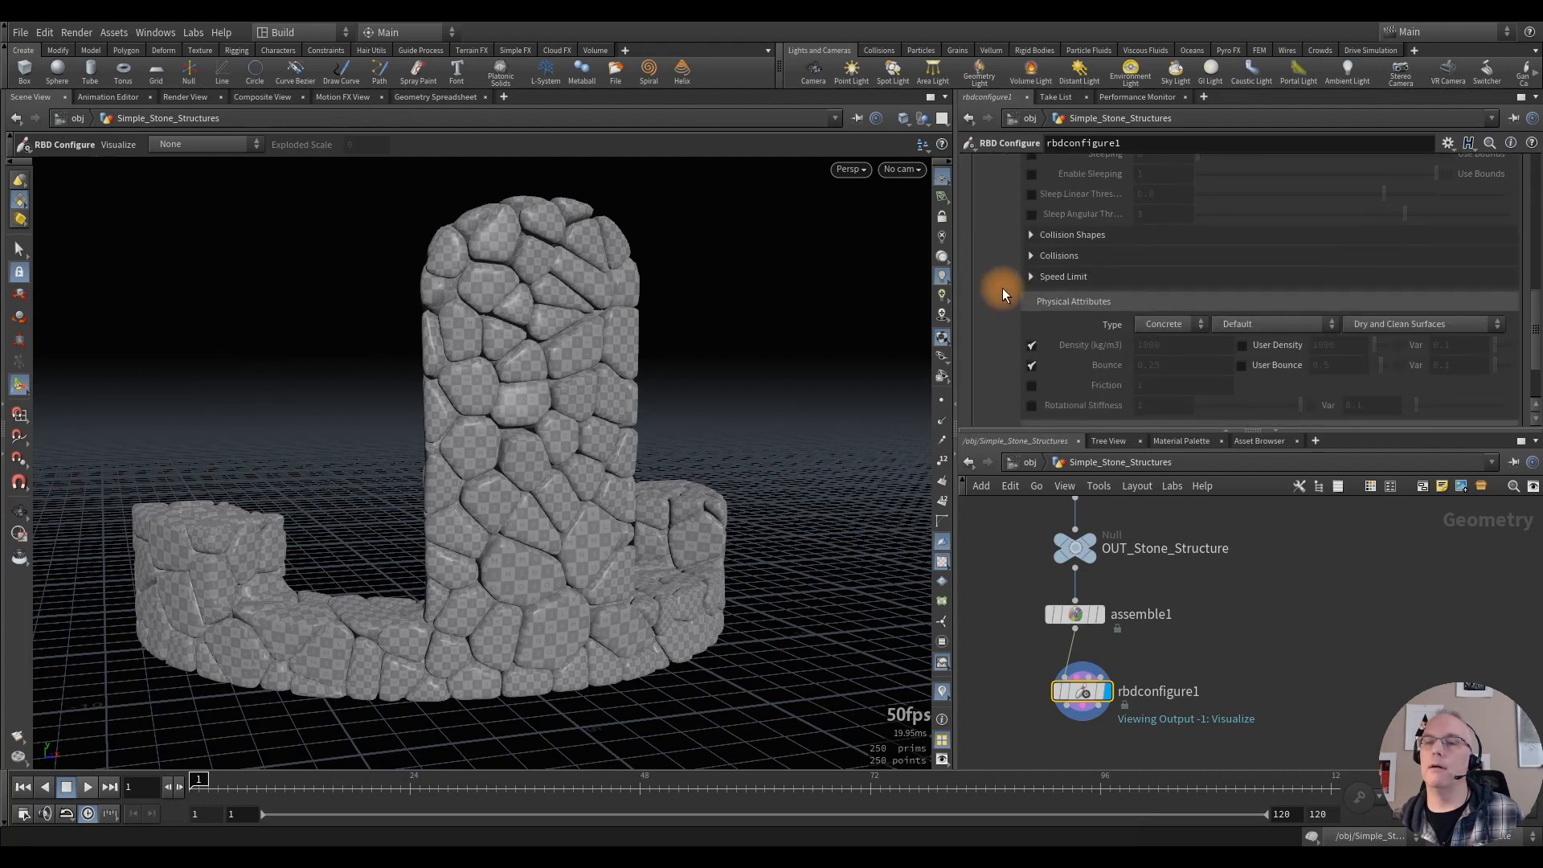
{"action": "scroll", "coordinate": [1001, 287], "scroll_direction": "up", "scroll_amount": 6}
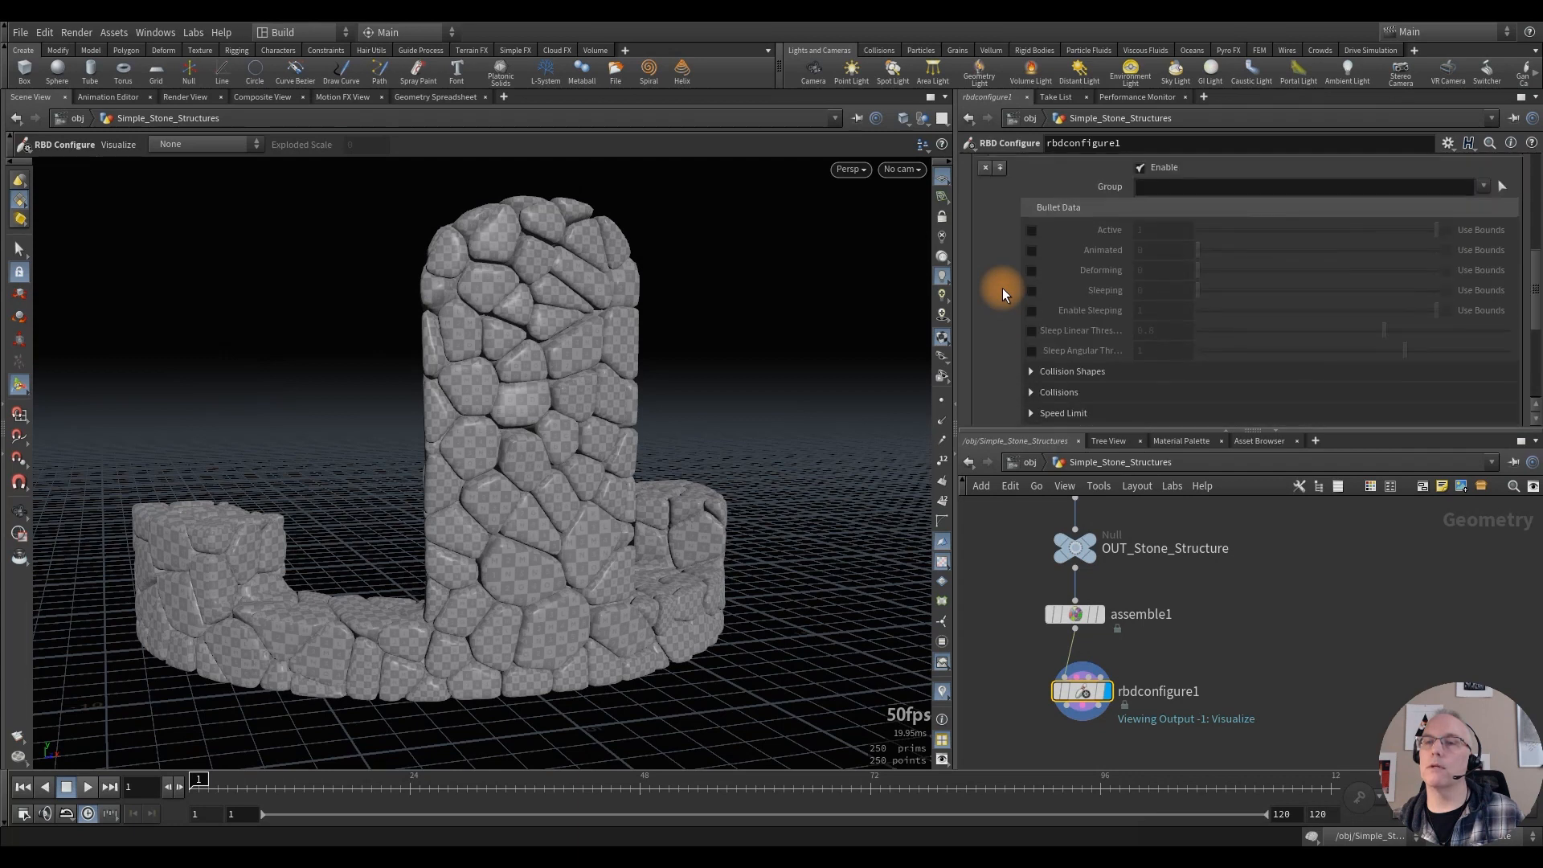
{"action": "scroll", "coordinate": [1001, 288], "scroll_direction": "down", "scroll_amount": 6}
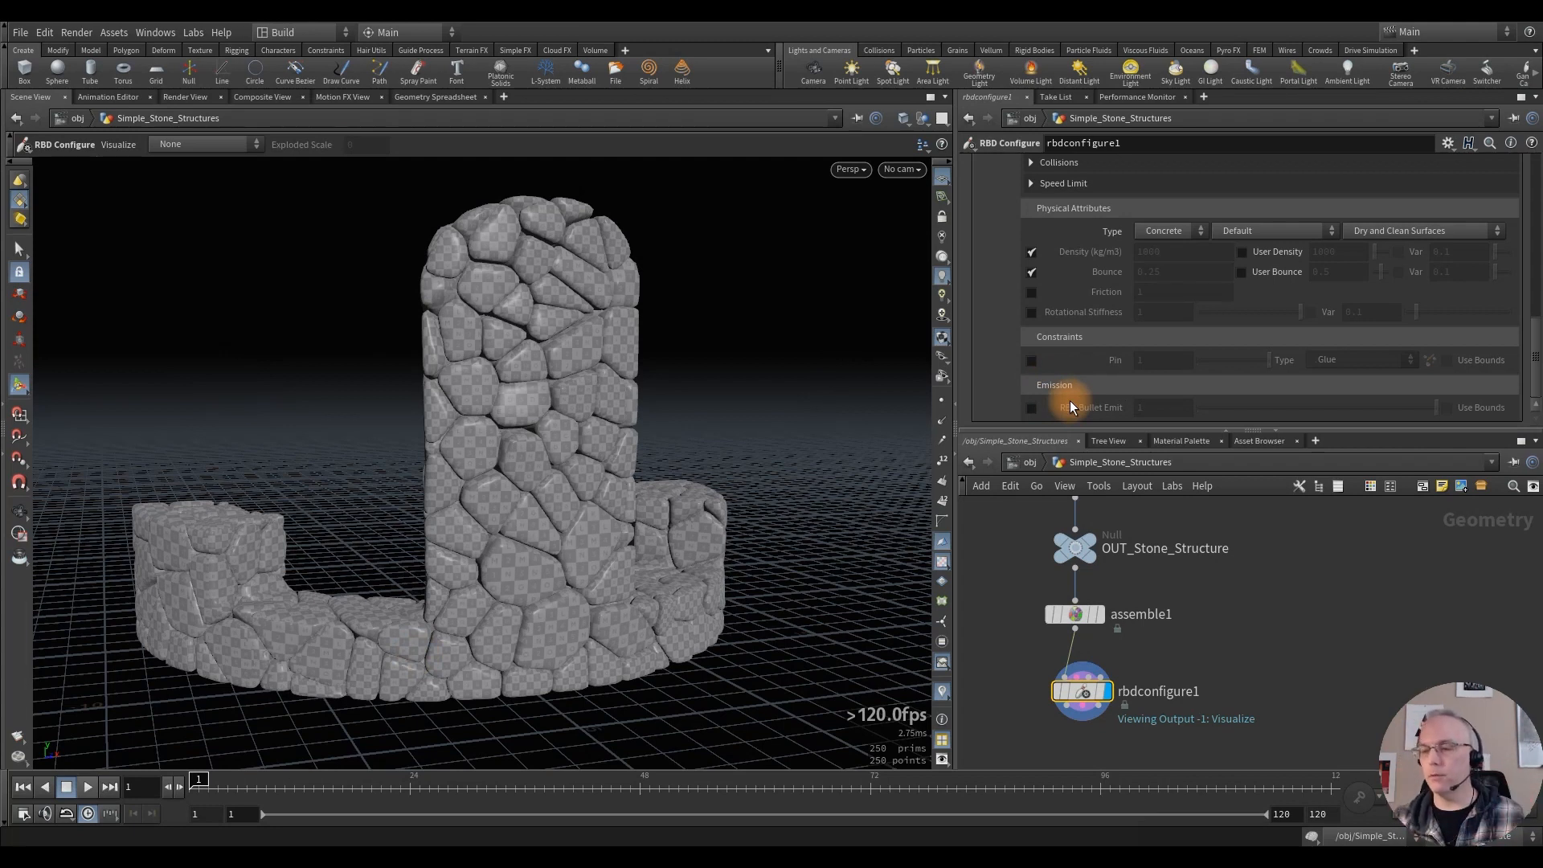
{"action": "left_click", "coordinate": [1031, 361]}
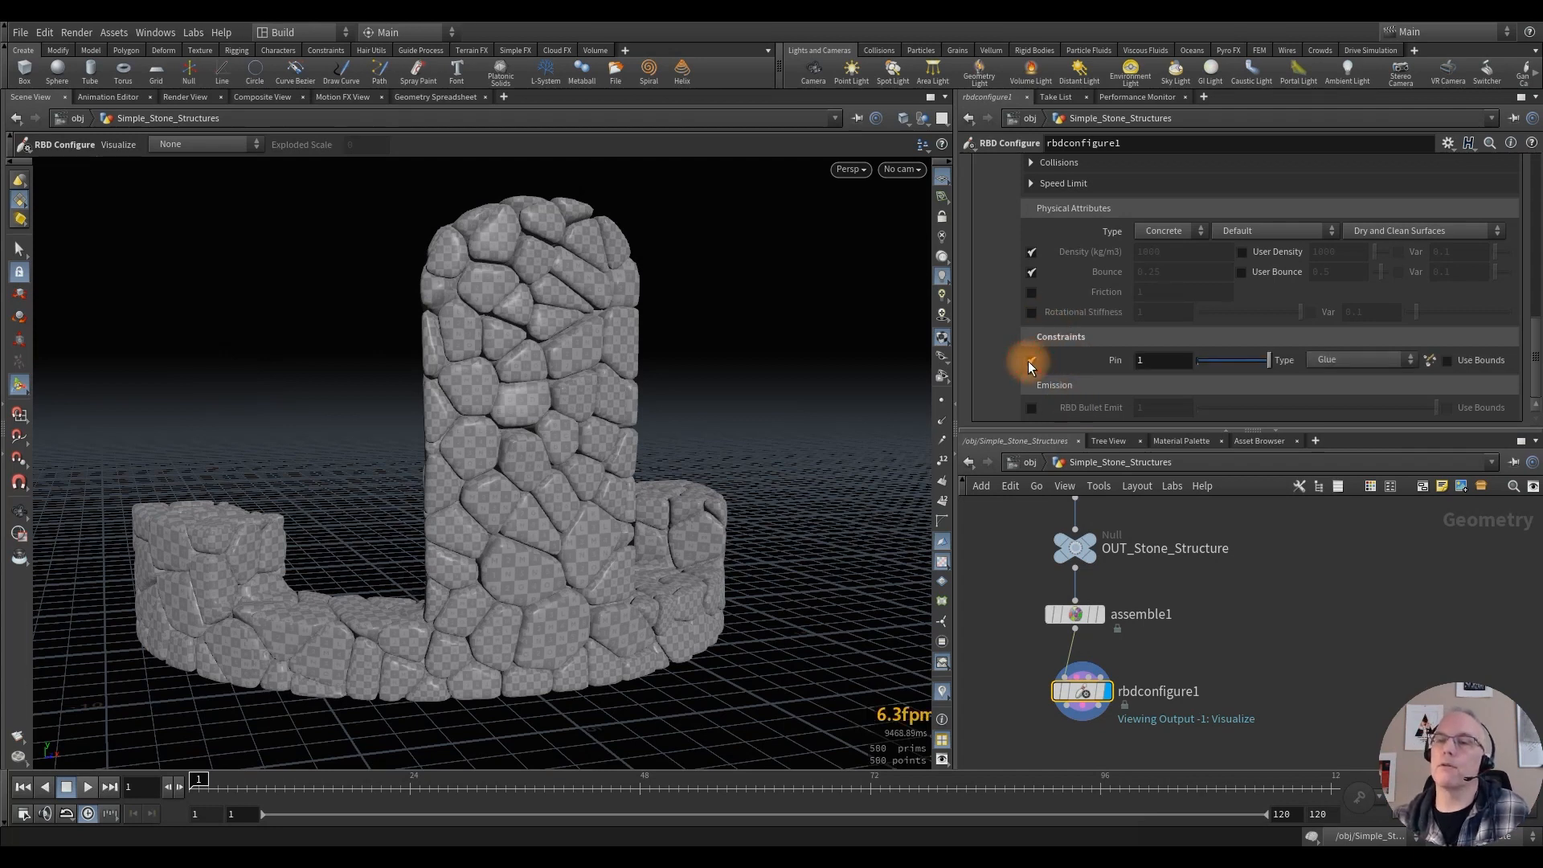
{"action": "left_click", "coordinate": [1435, 363]}
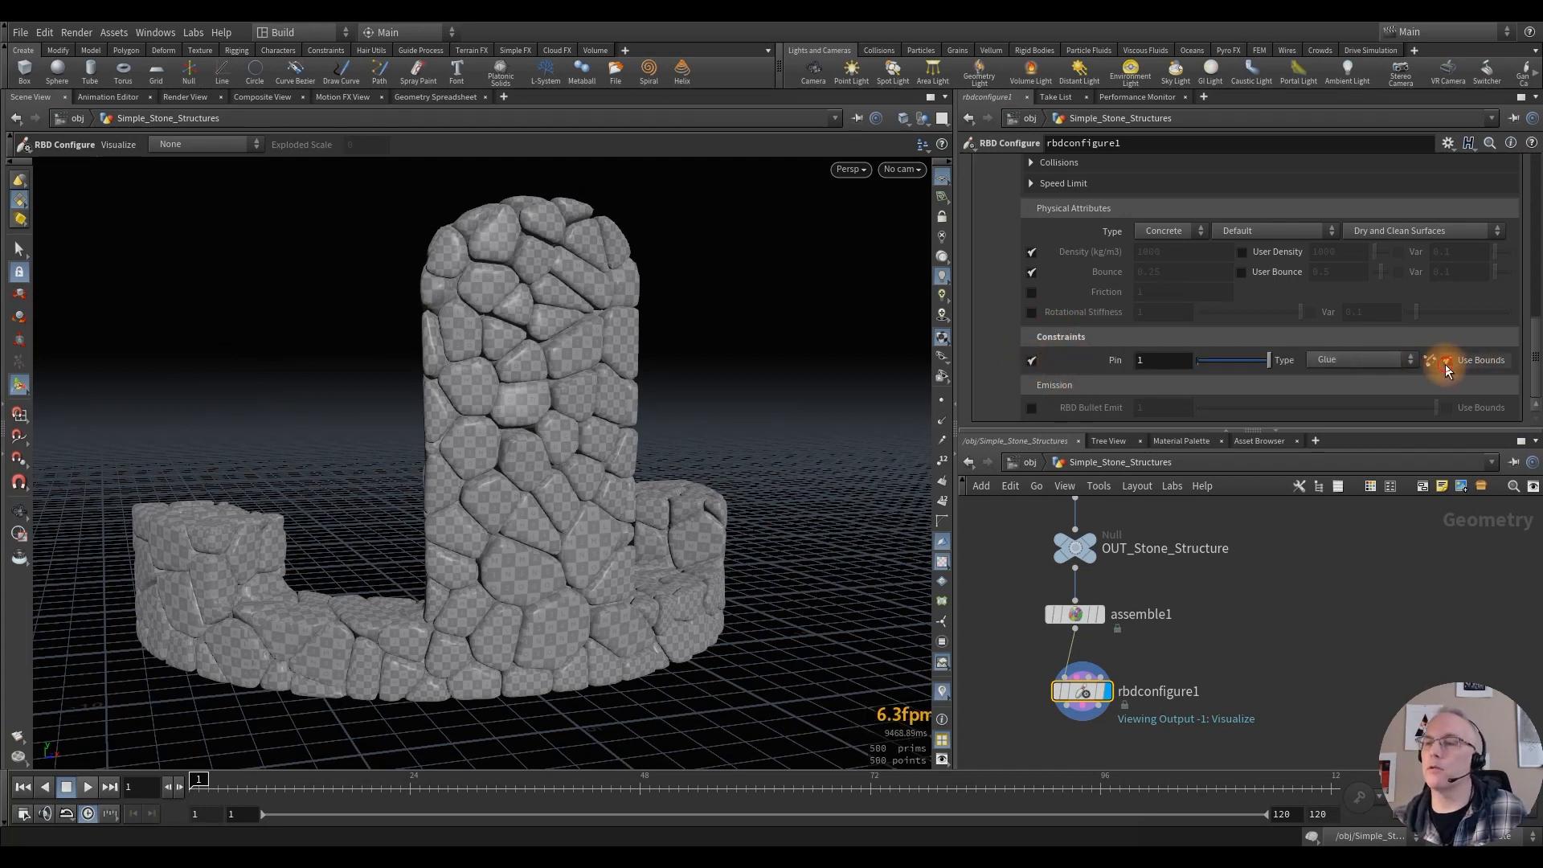
Step: Add a Box node in the empty network space beside the RBD Configure node
{"action": "scroll", "coordinate": [1114, 698], "scroll_direction": "up", "scroll_amount": 2}
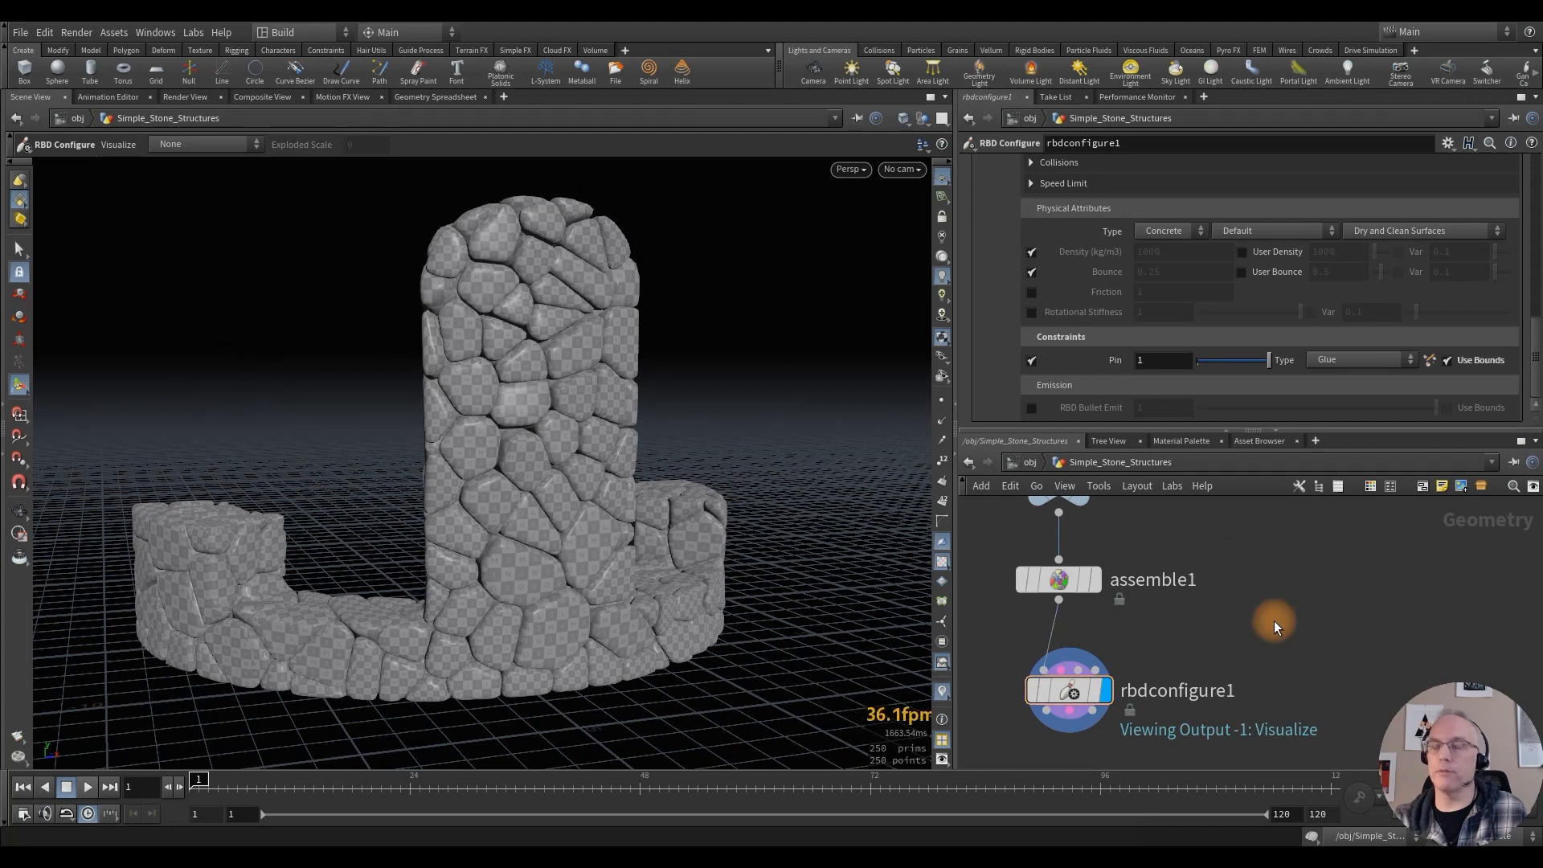
{"action": "key", "text": "Tab"}
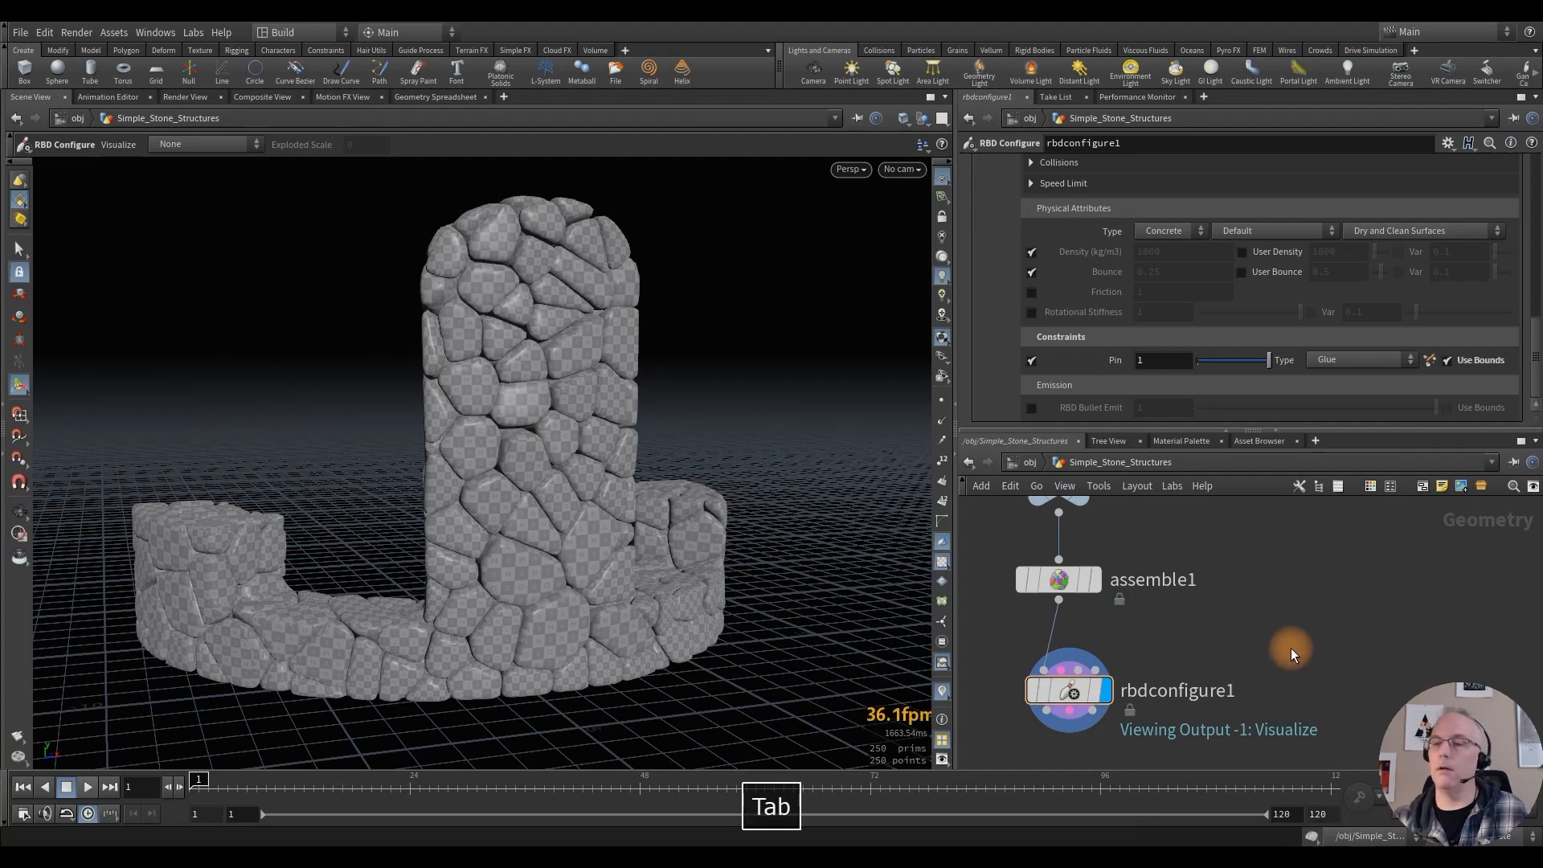
{"action": "key", "text": "Tab"}
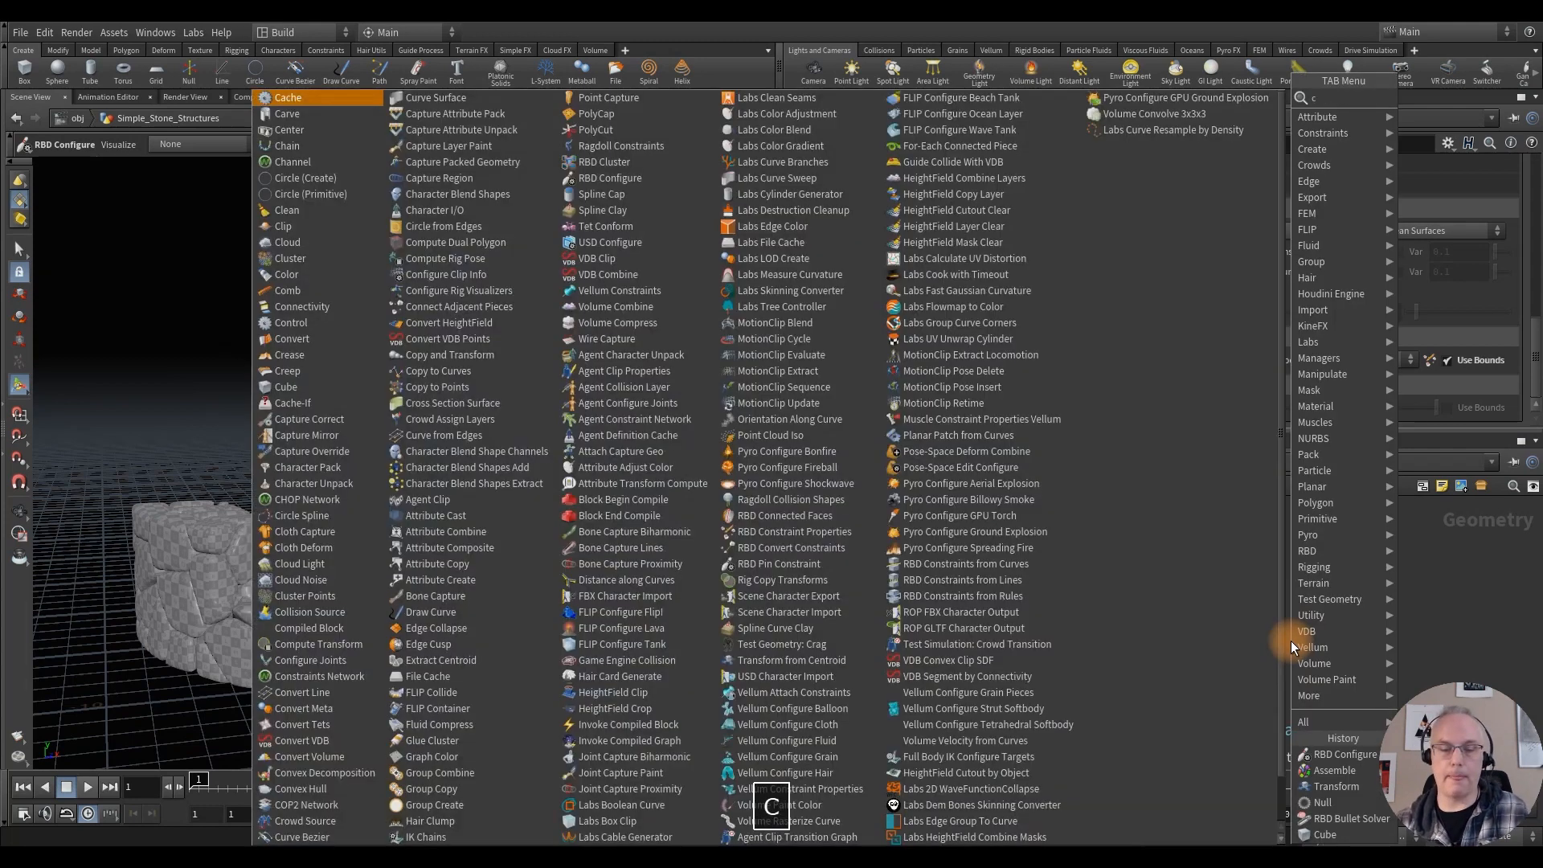
{"action": "key", "text": "Return"}
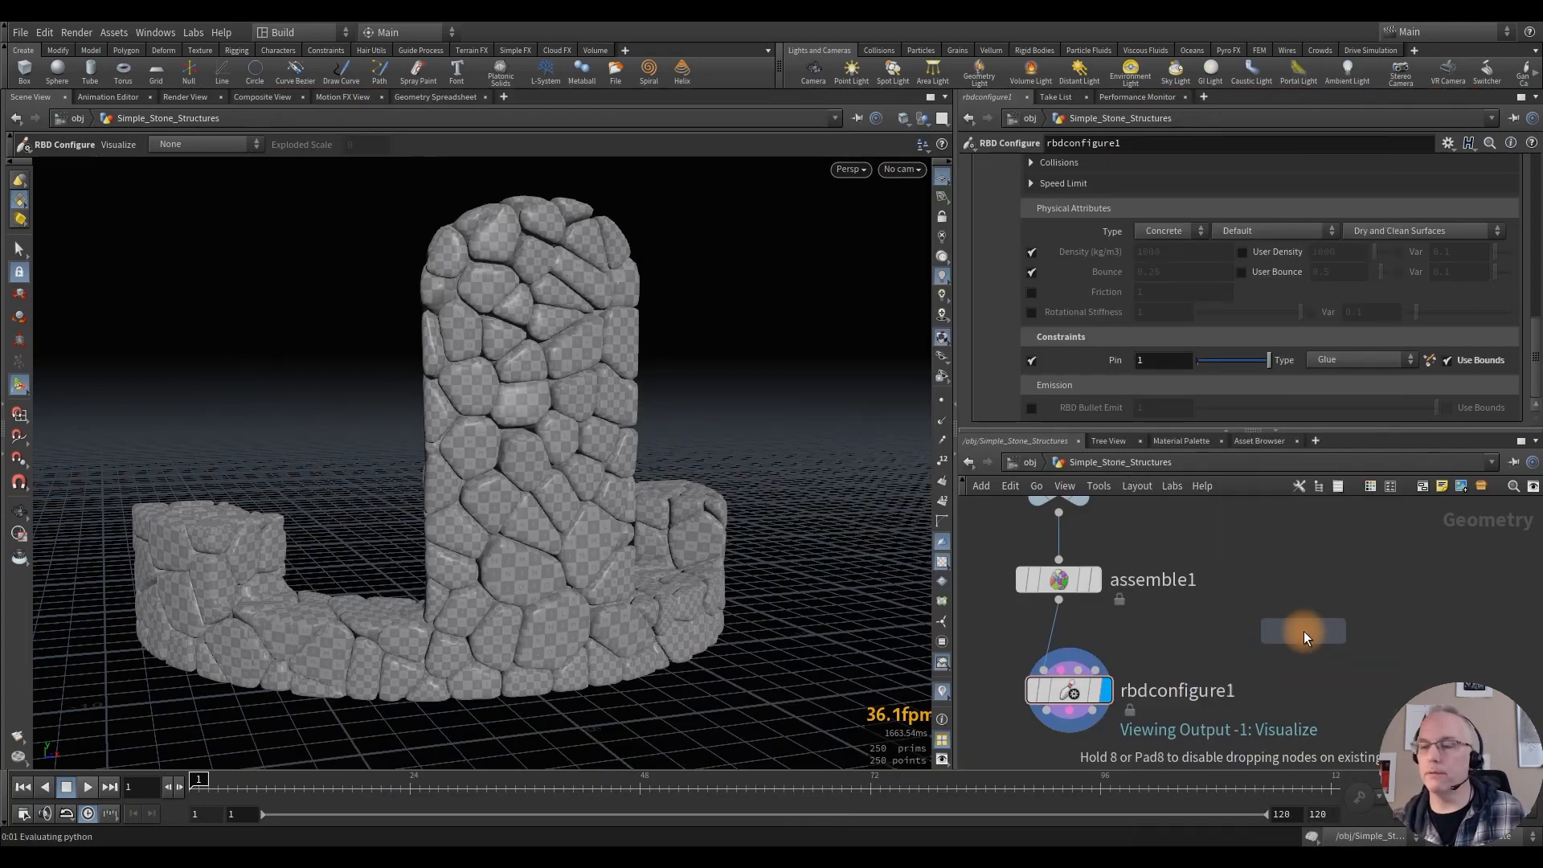
{"action": "left_click", "coordinate": [1303, 629]}
Step: Template the Assemble node's geometry as a reference and display the box
{"action": "mouse_move", "coordinate": [1057, 577]}
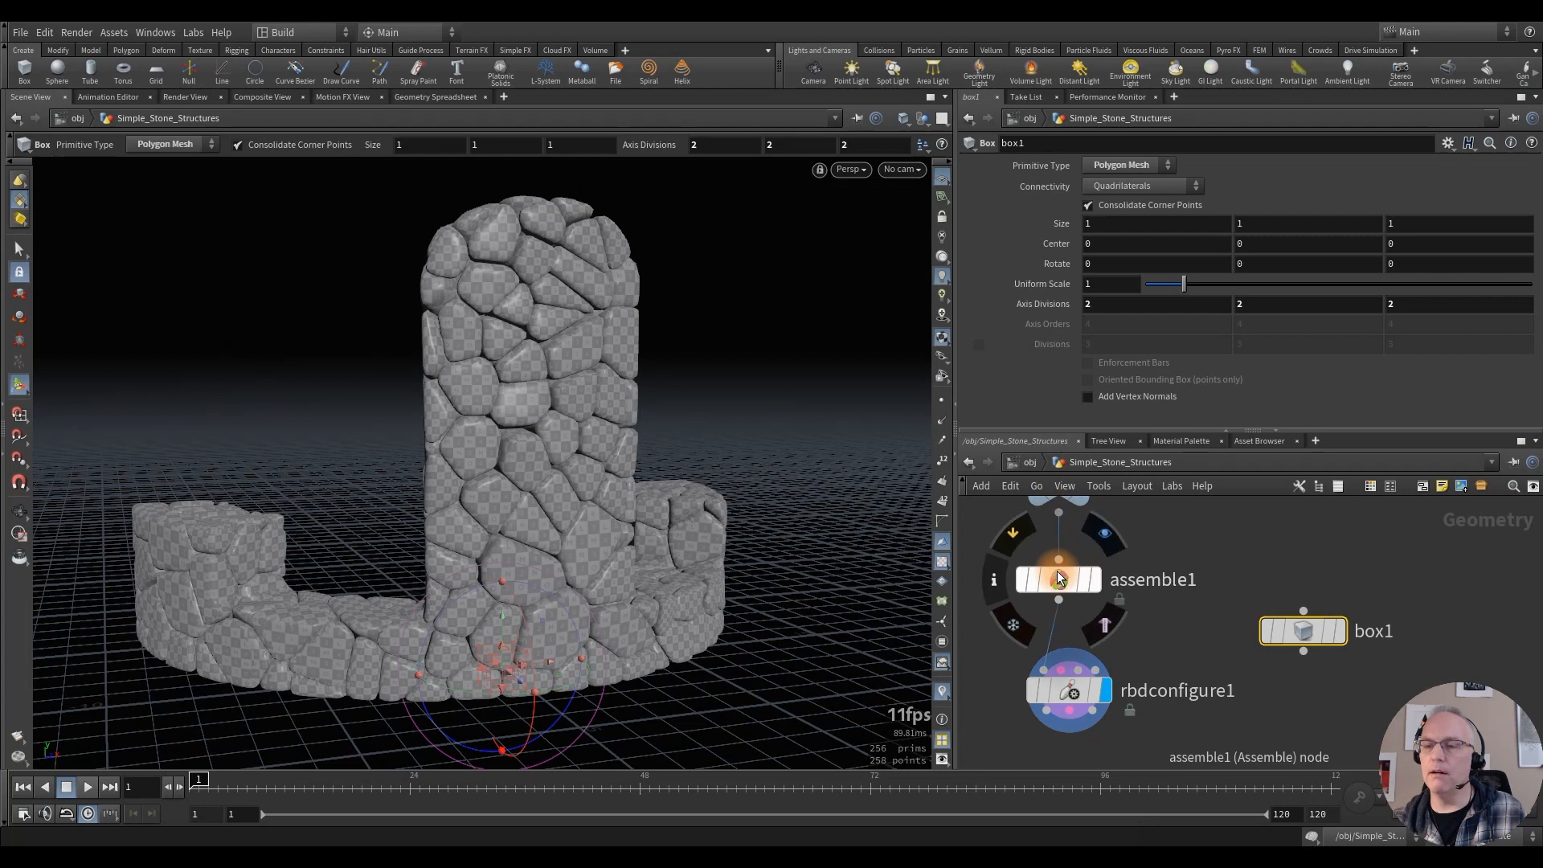
{"action": "left_click", "coordinate": [1112, 627]}
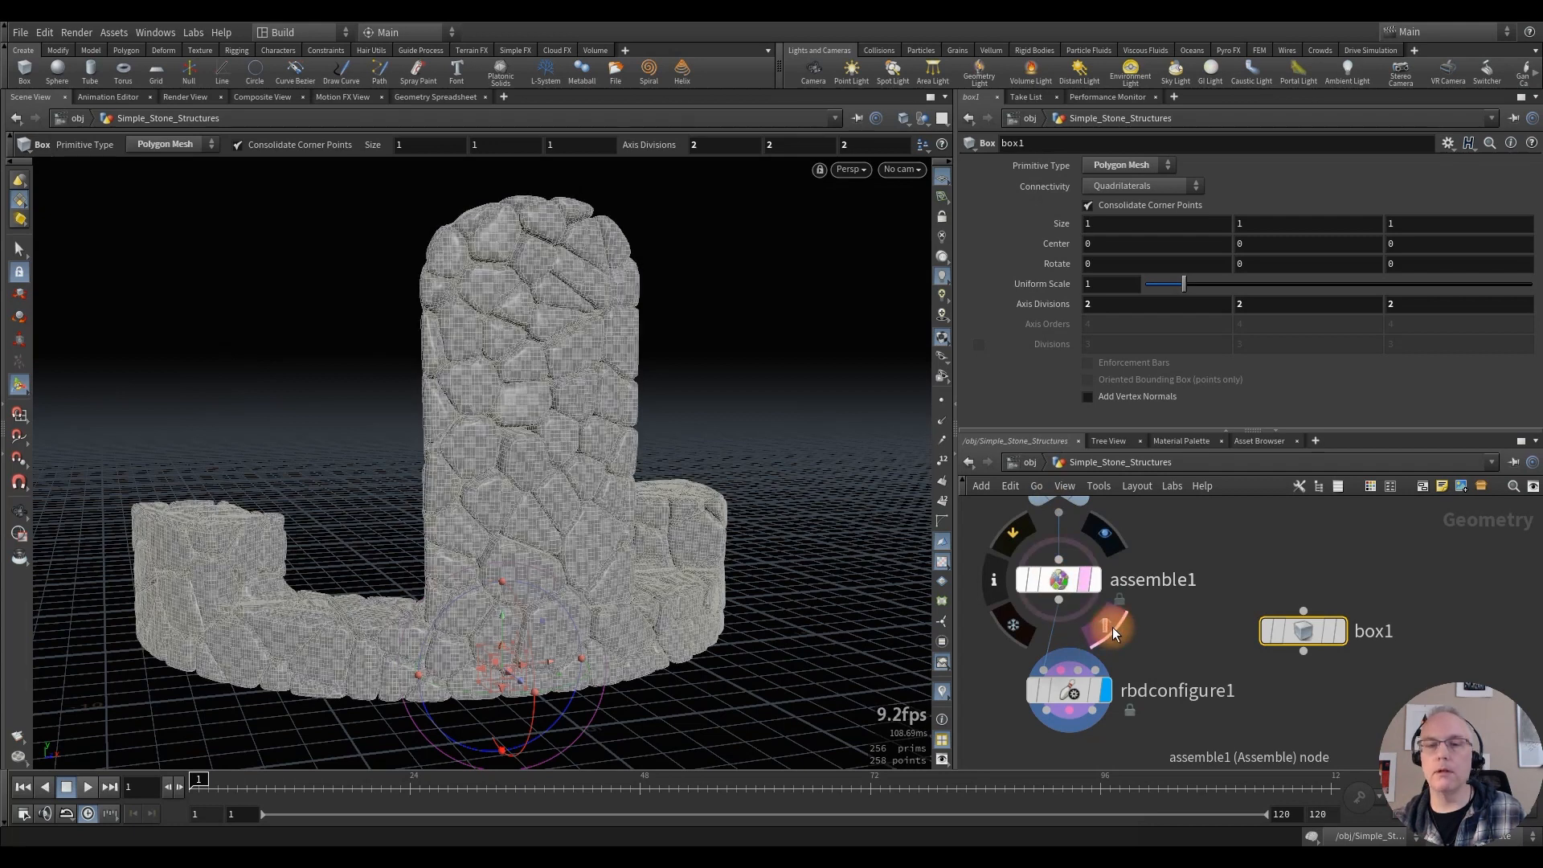
{"action": "left_click", "coordinate": [1302, 634]}
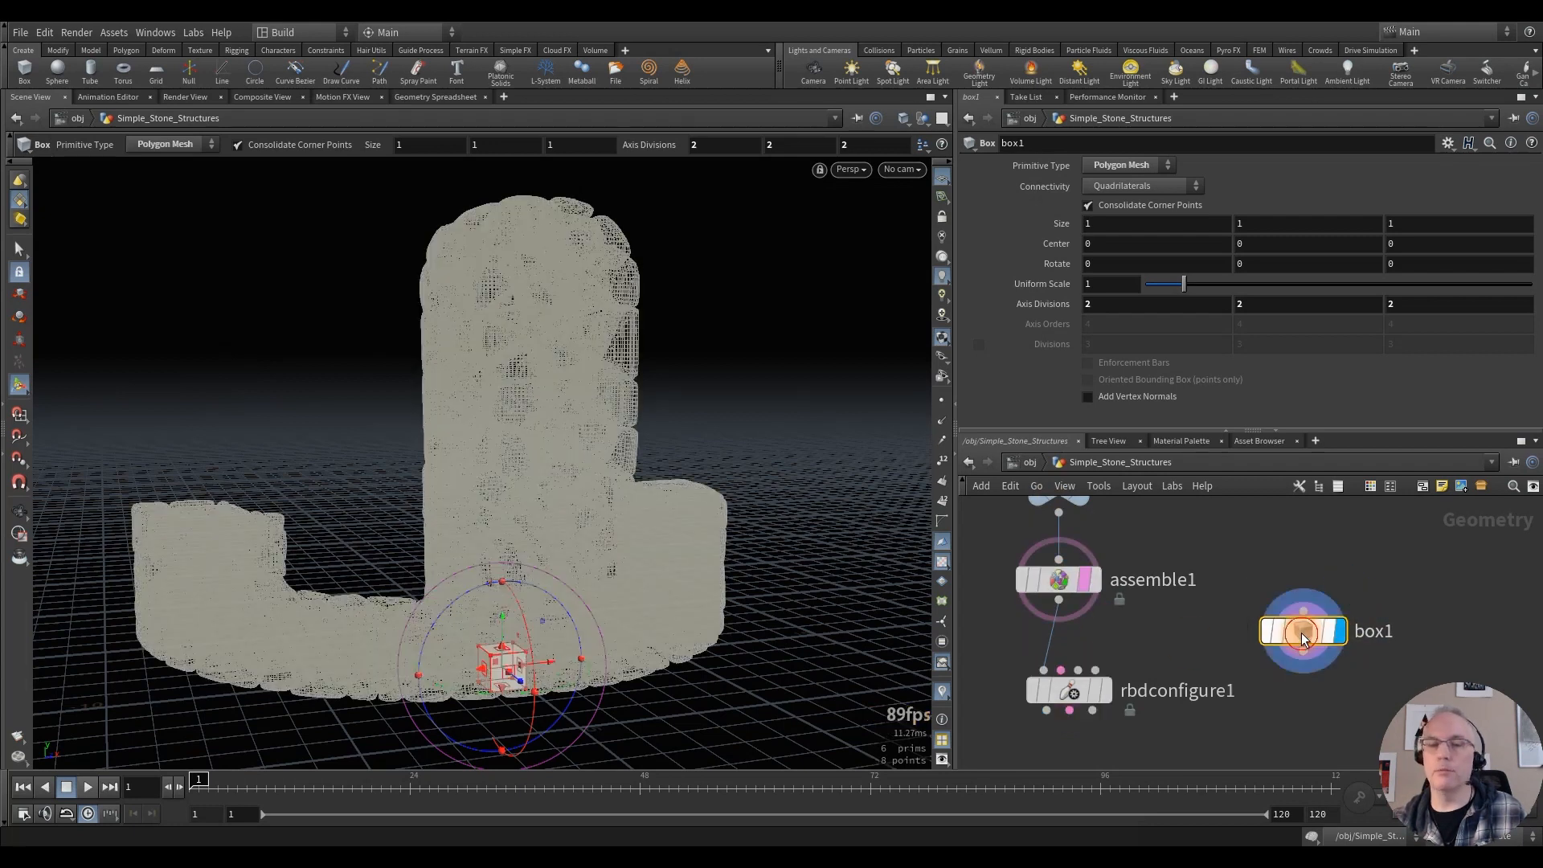
Step: In the top view, stretch the box around the stone structure's footprint, about 20.55 wide in X and 10.2 deep in Z
{"action": "key", "text": "space+2"}
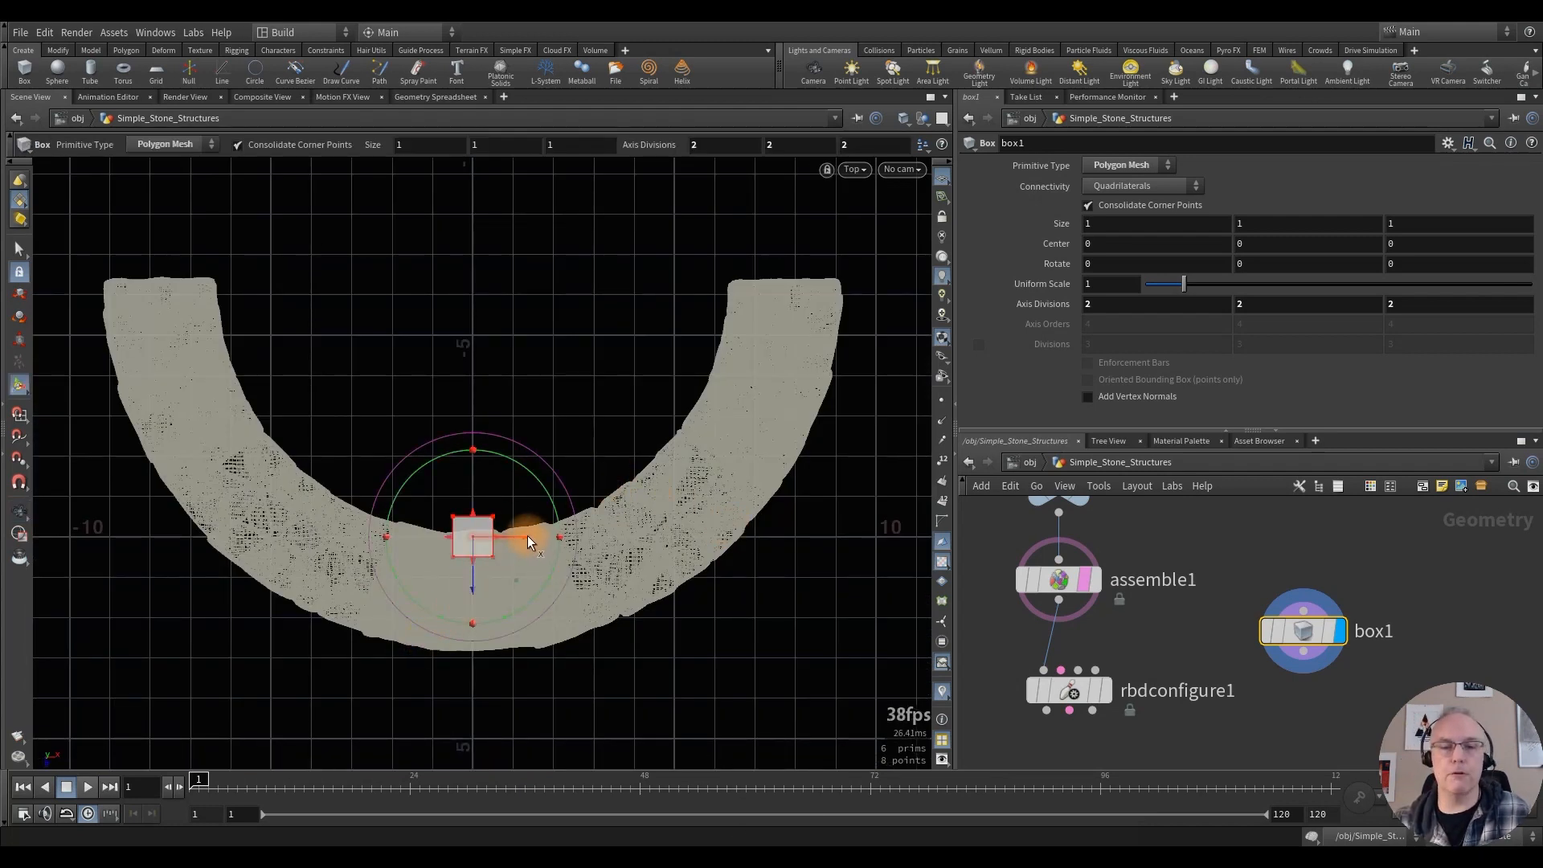
{"action": "left_click_drag", "start_coordinate": [527, 535], "coordinate": [941, 537]}
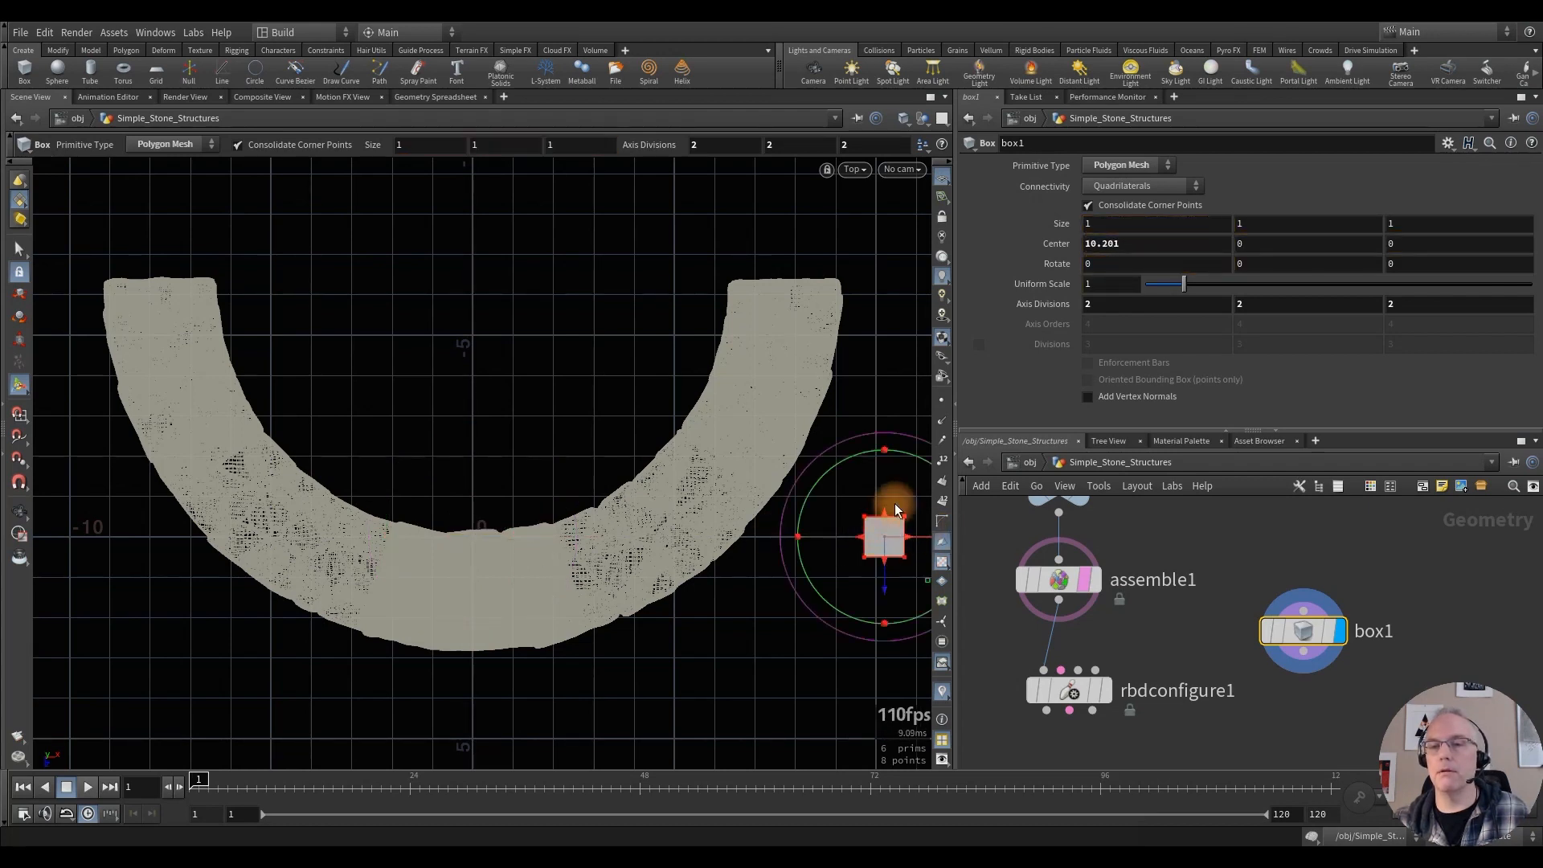
{"action": "left_click_drag", "start_coordinate": [890, 511], "coordinate": [880, 260]}
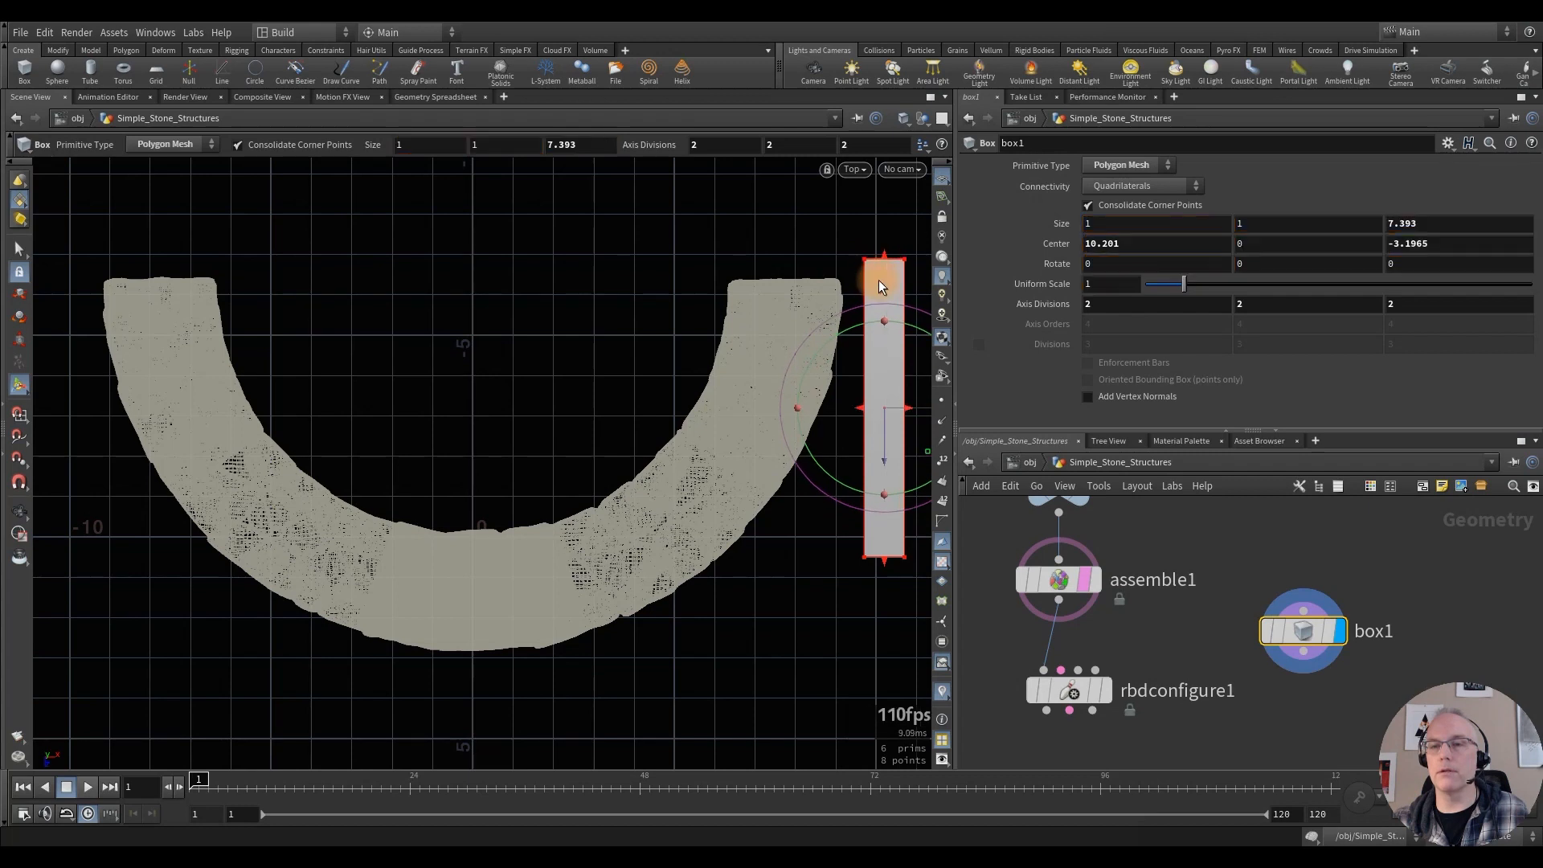
{"action": "left_click_drag", "start_coordinate": [851, 409], "coordinate": [75, 397]}
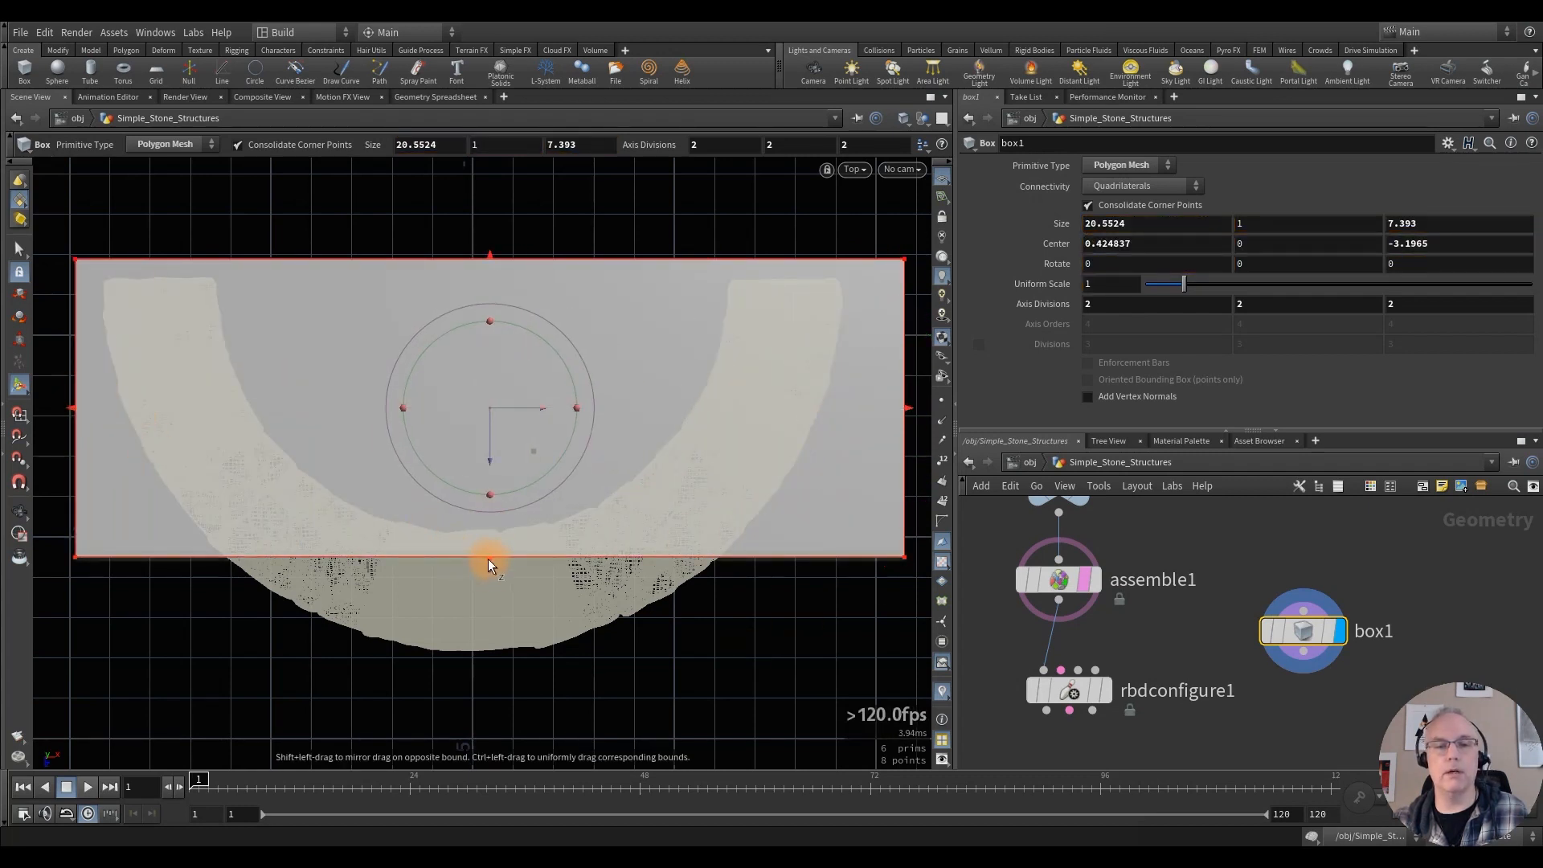
{"action": "left_click_drag", "start_coordinate": [489, 557], "coordinate": [469, 669]}
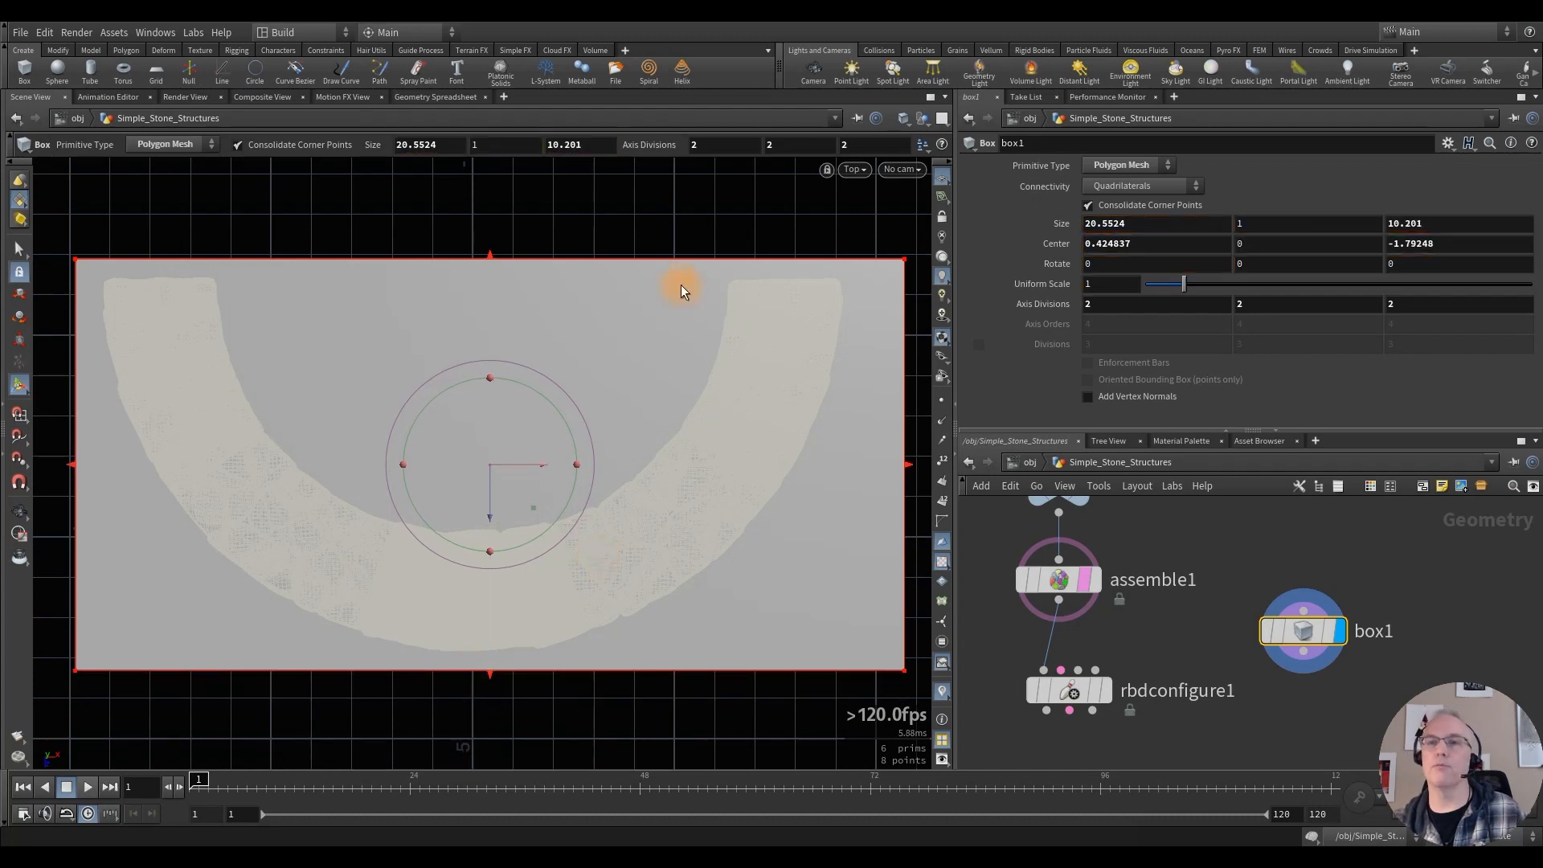
Step: In the front view, raise the box's upper face above the tower, to a height of about 12.92
{"action": "key", "text": "space+2"}
{"action": "key", "text": "space+3"}
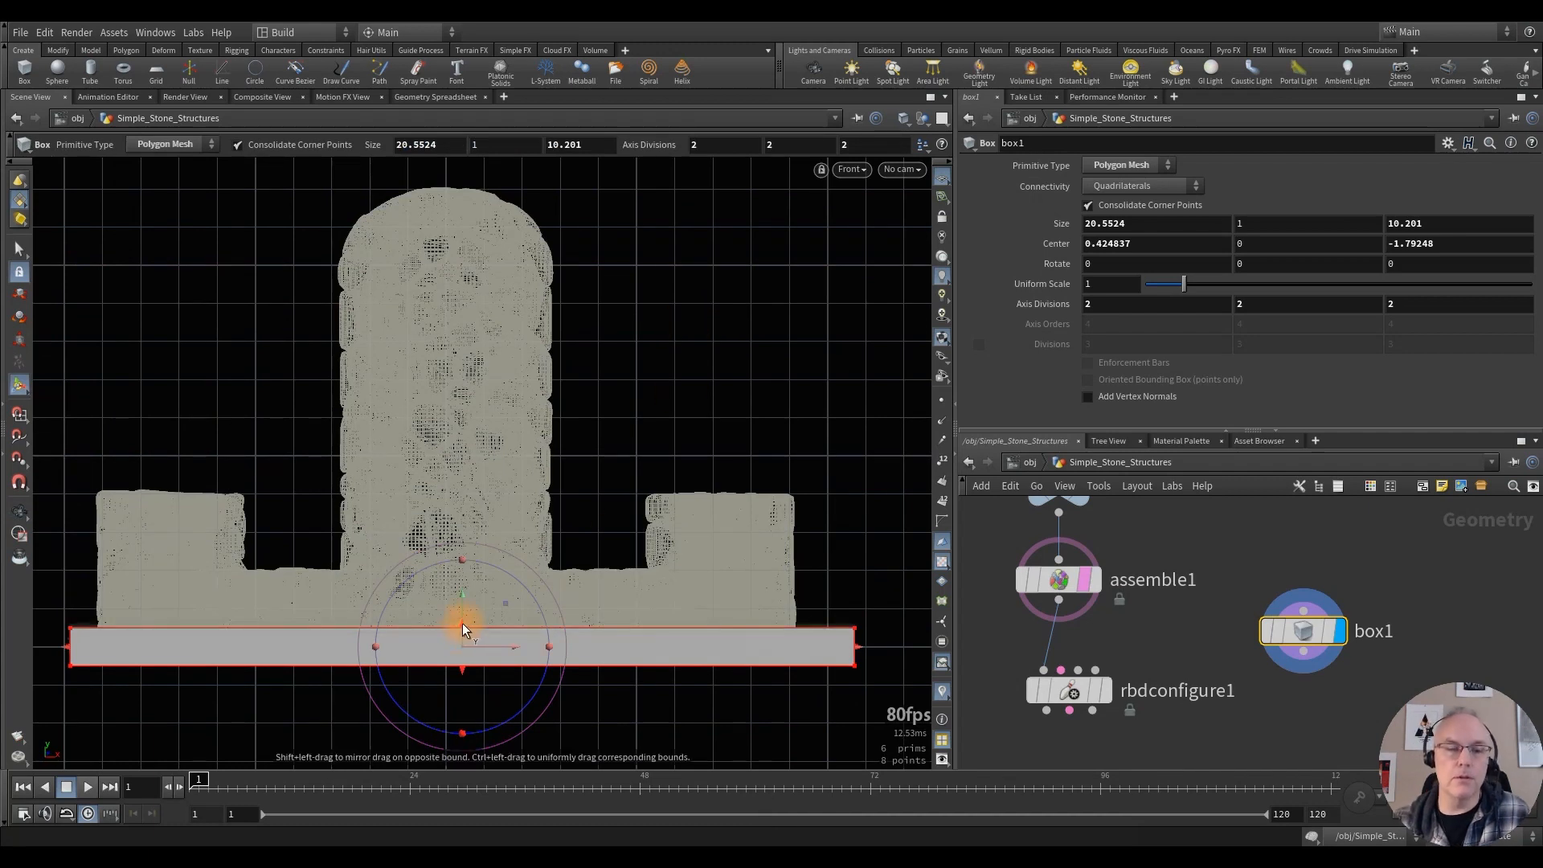
{"action": "left_click_drag", "start_coordinate": [461, 627], "coordinate": [461, 172]}
{"action": "key", "text": "space+3"}
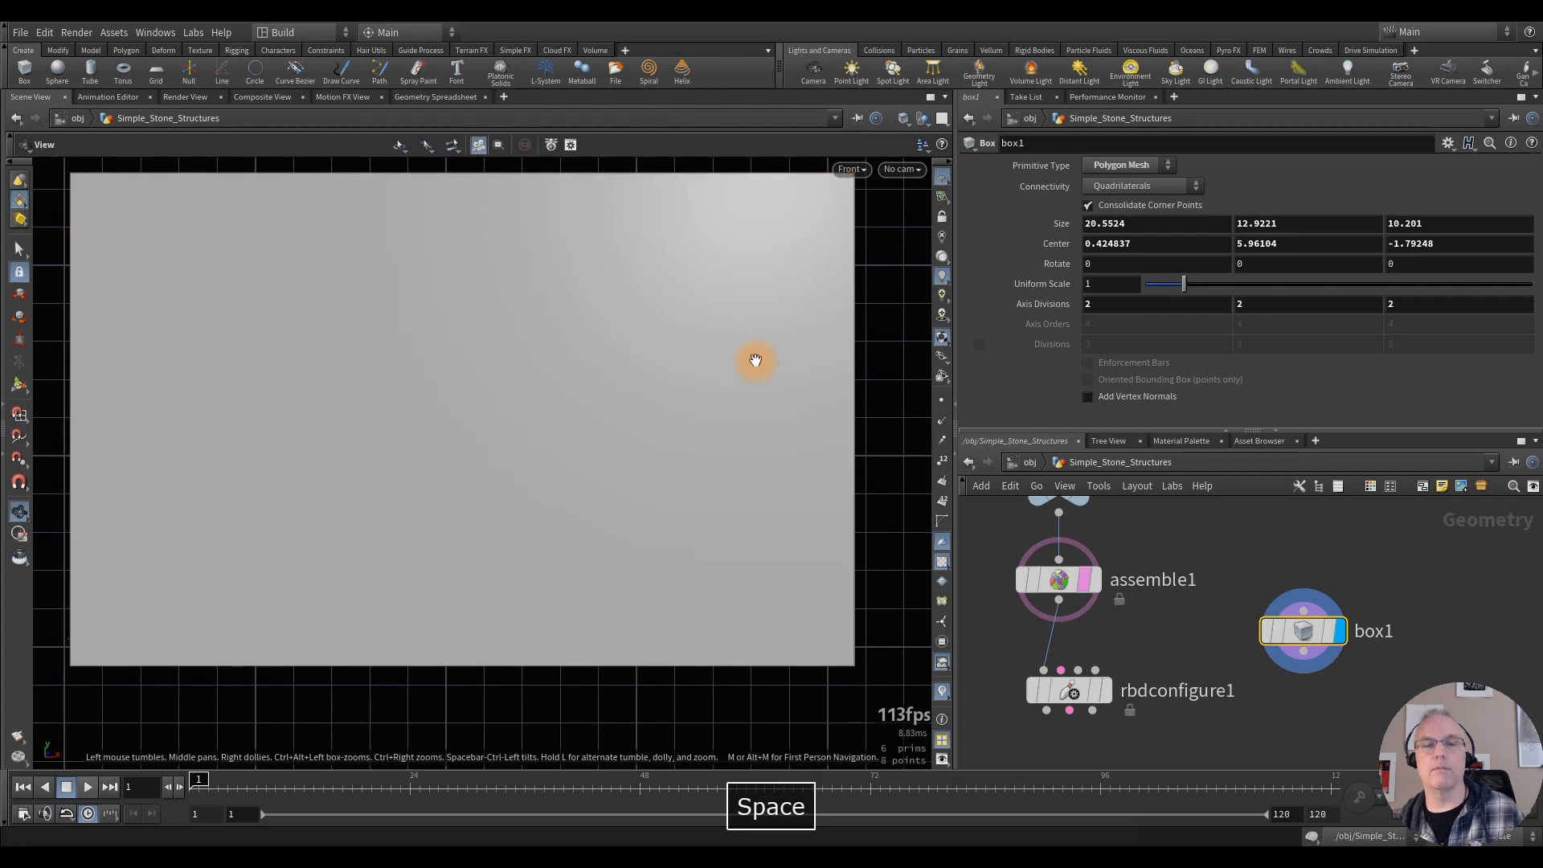
Step: Set keyframes at frame 1 for the box's Size and Center parameters
{"action": "key", "text": "space+4"}
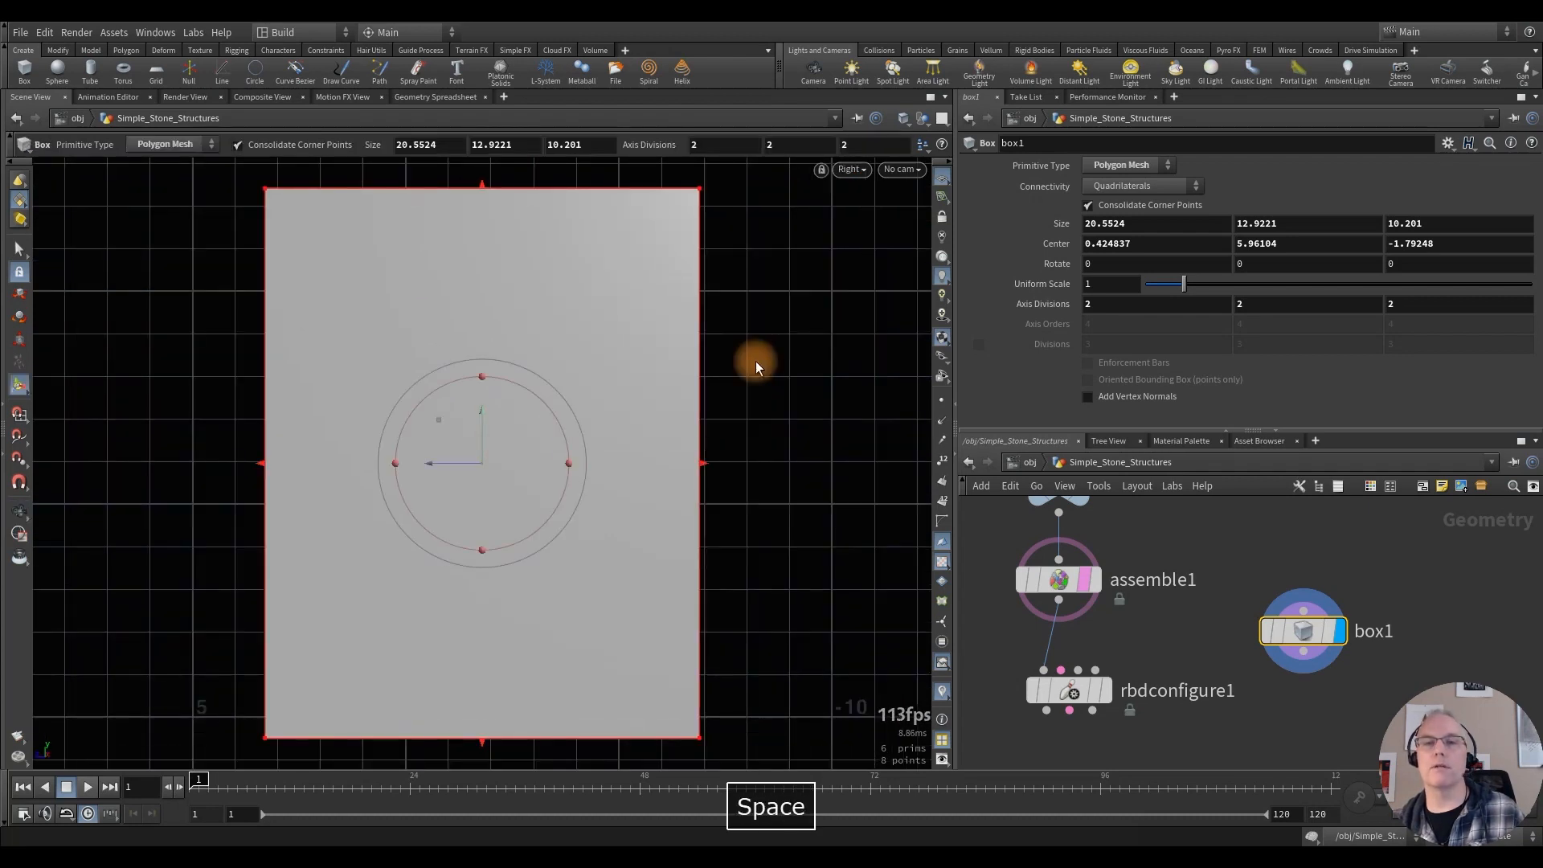
{"action": "key", "text": "space+2"}
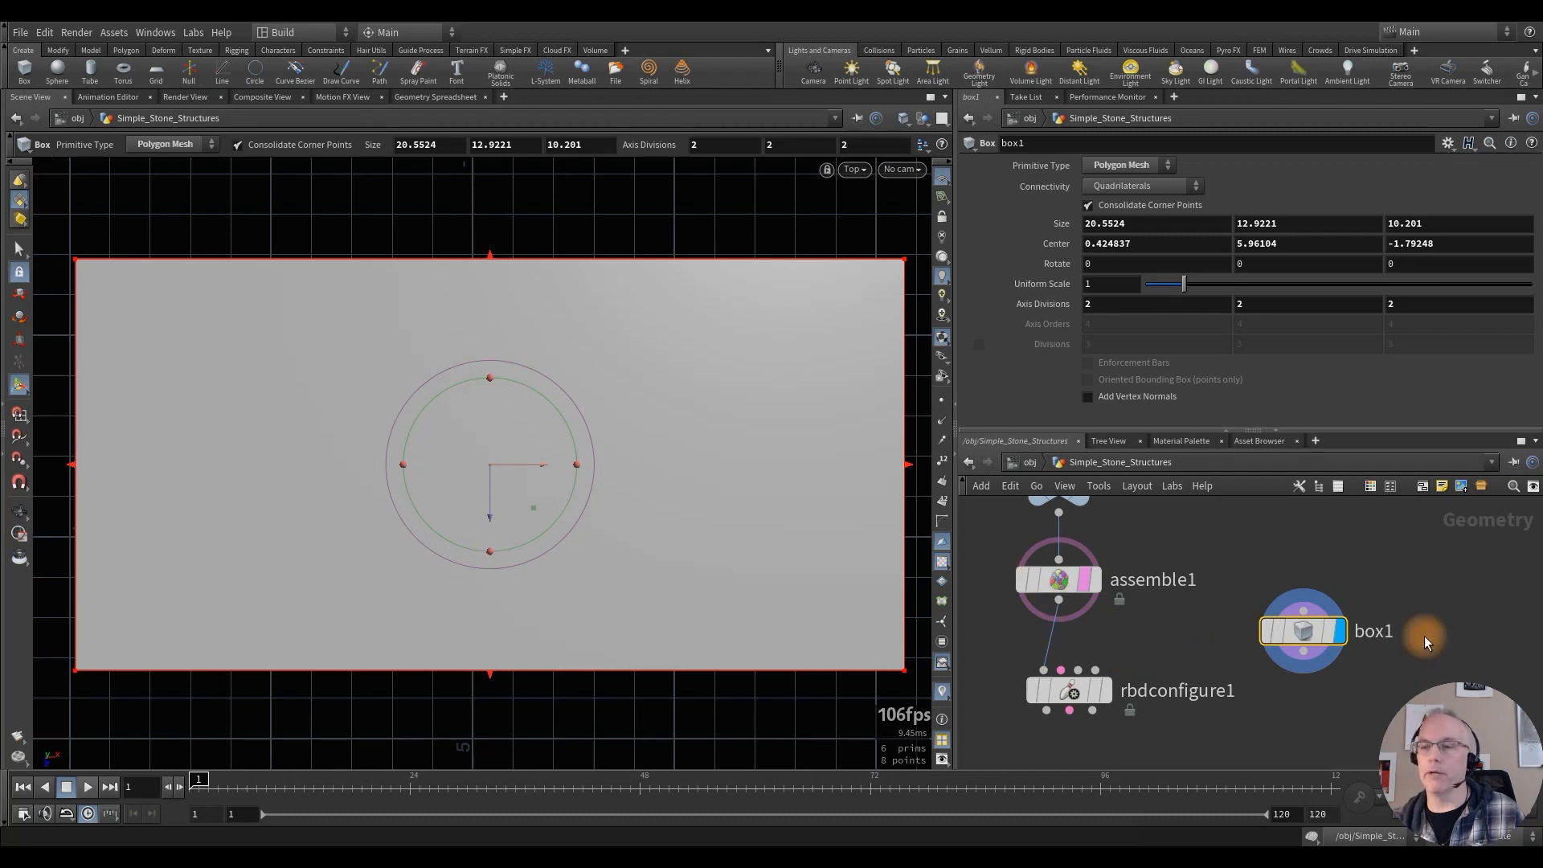
{"action": "mouse_move", "coordinate": [1303, 635]}
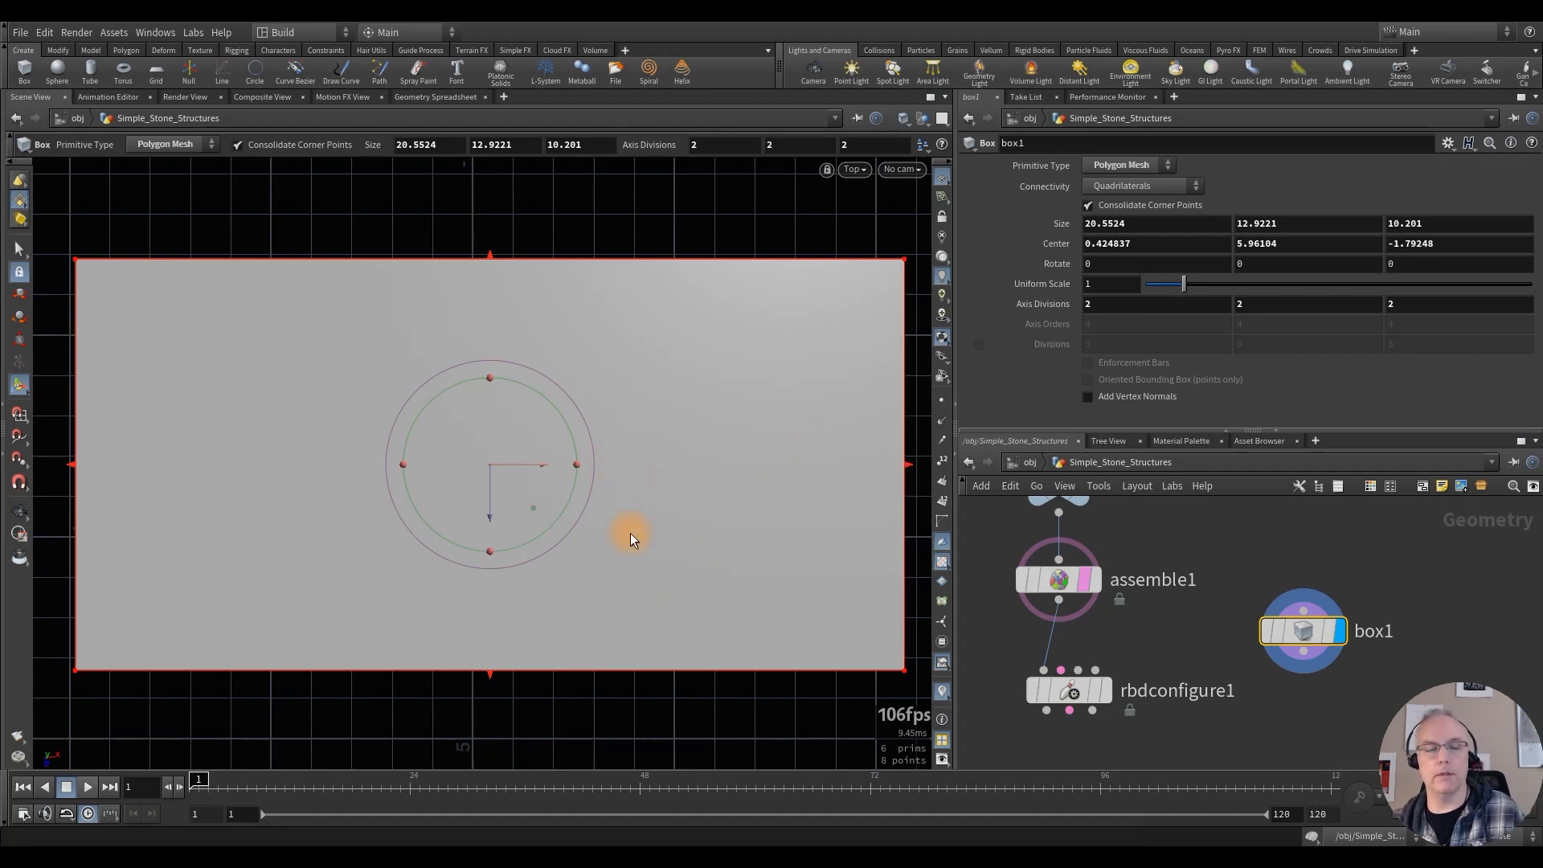
{"action": "key", "text": "space+3"}
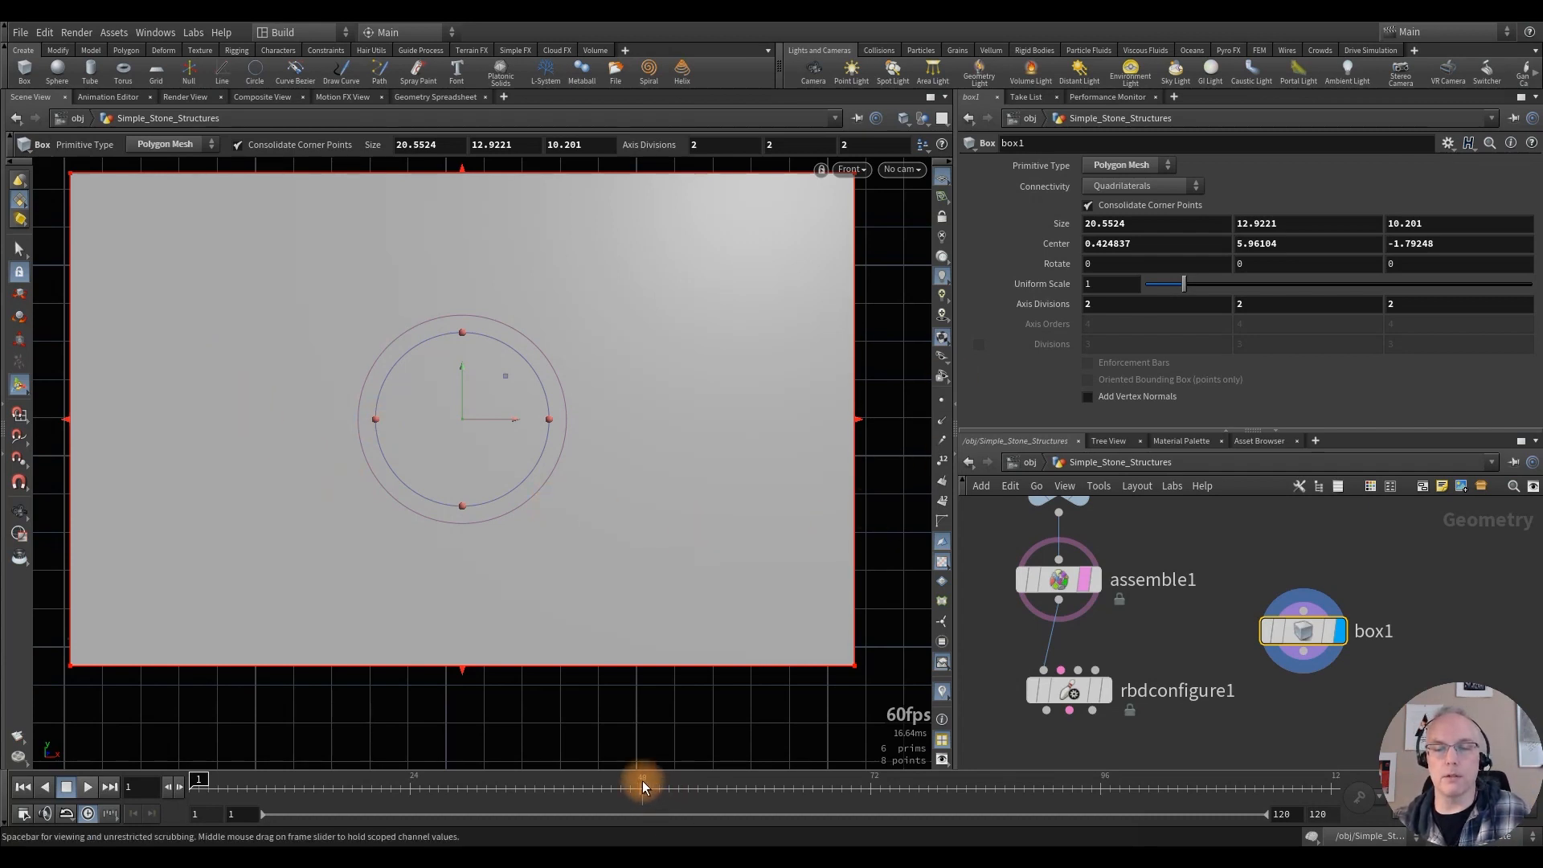
{"action": "left_click", "coordinate": [1054, 222], "text": "alt"}
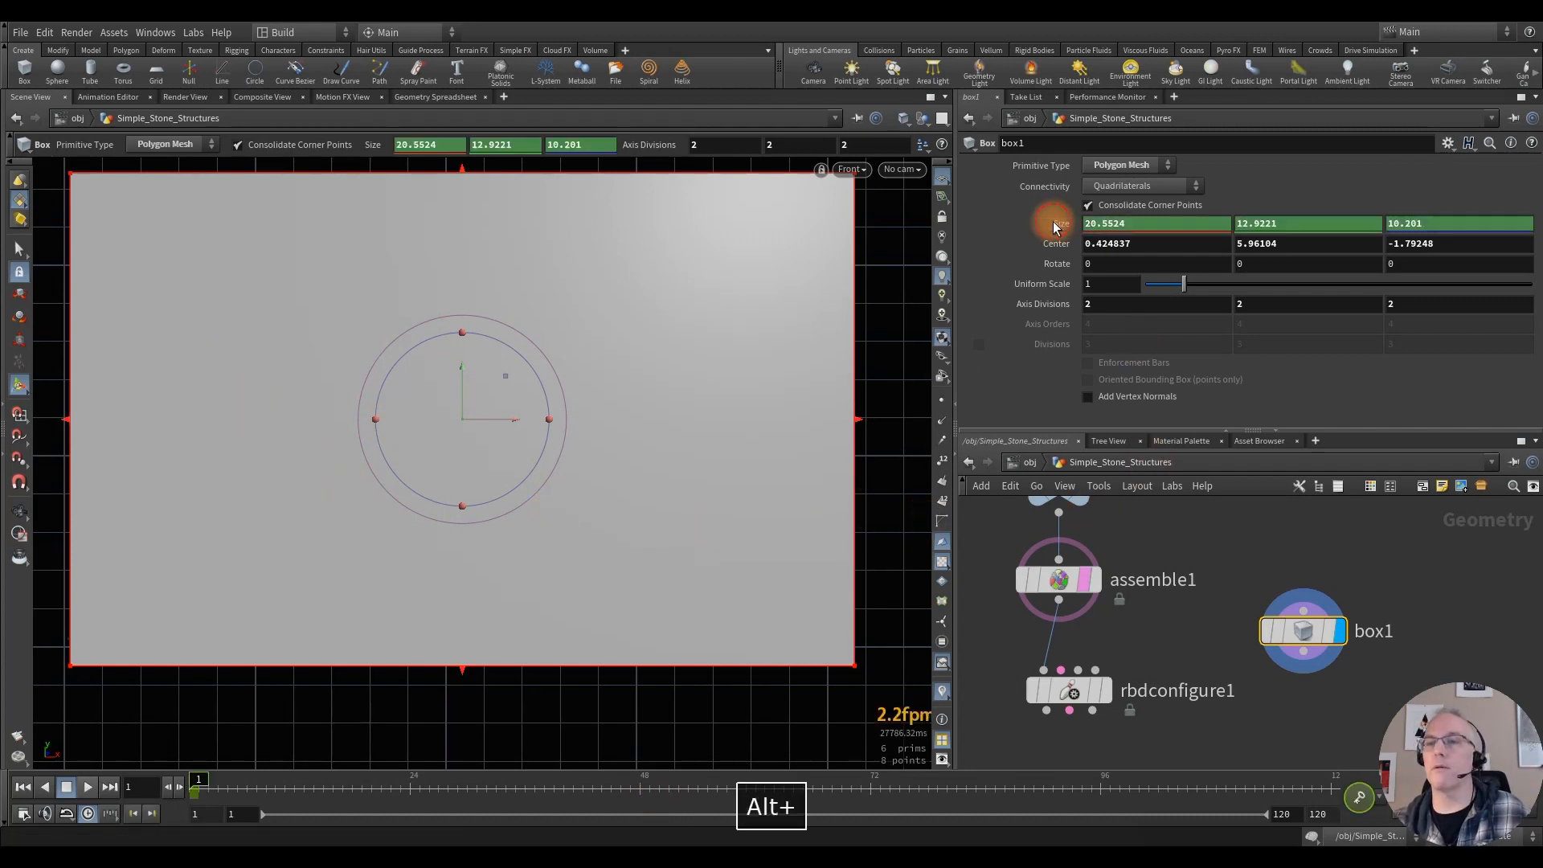
{"action": "left_click", "coordinate": [1052, 243], "text": "alt"}
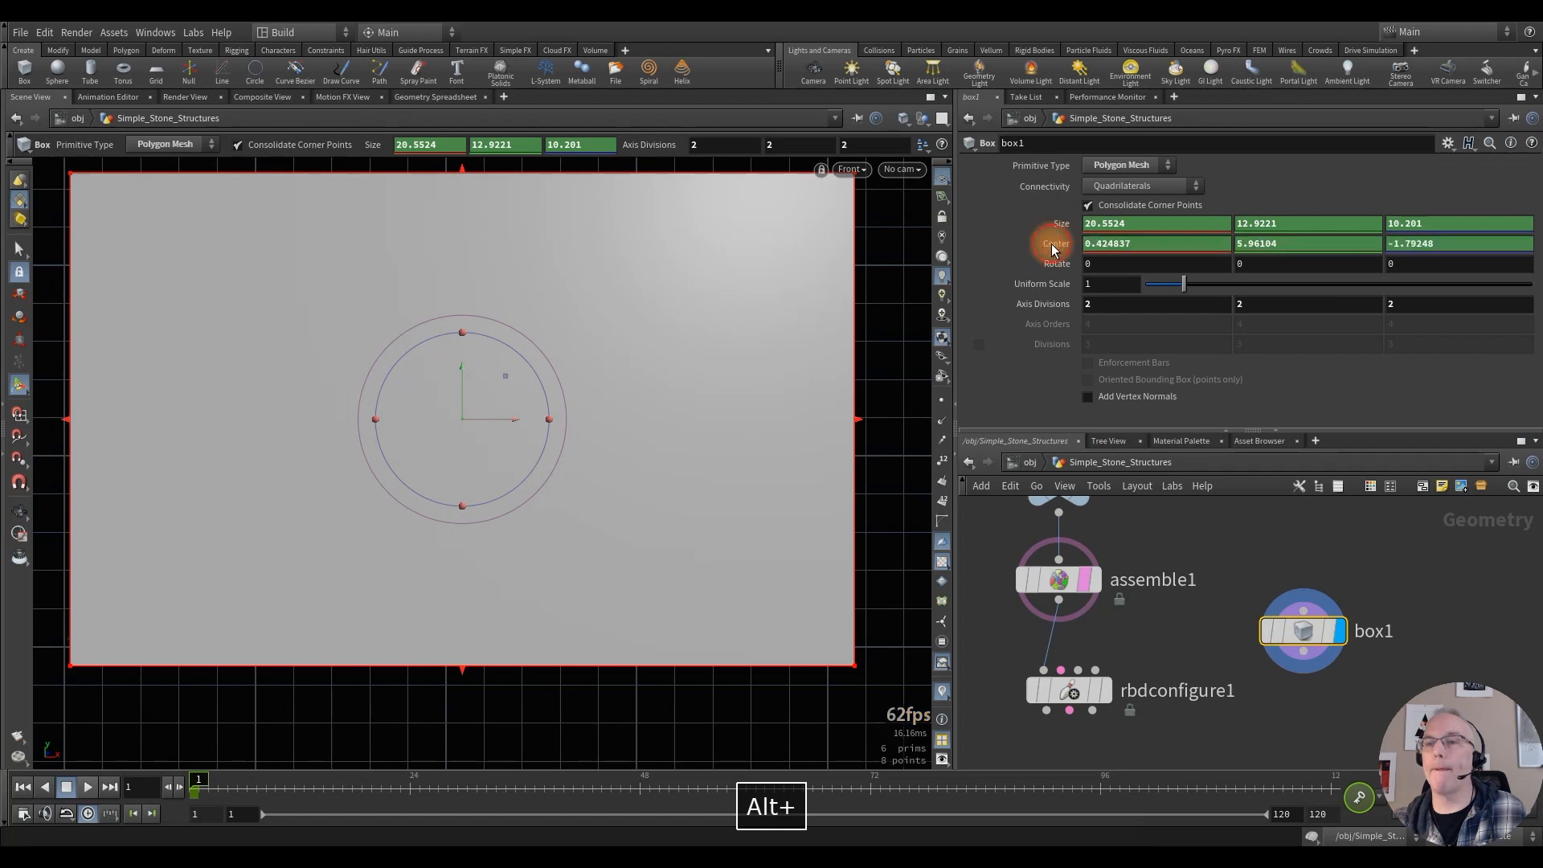
Step: At frame 48, narrow the box to about 0.39 in X beyond the structure's negative-X end and keyframe its Size and Center
{"action": "left_click", "coordinate": [639, 779]}
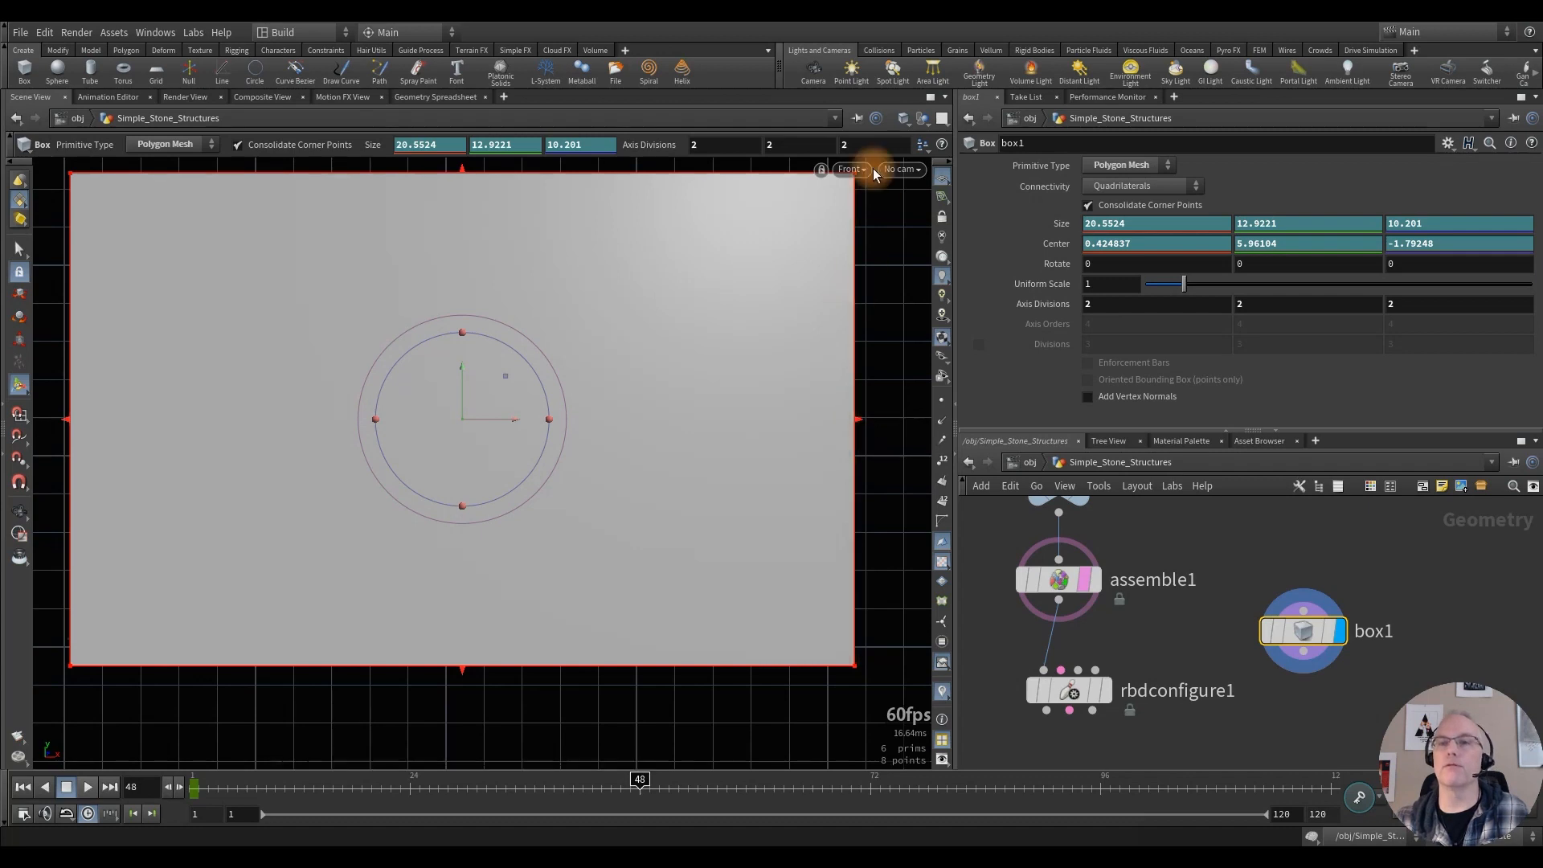
{"action": "left_click_drag", "start_coordinate": [855, 418], "coordinate": [85, 407]}
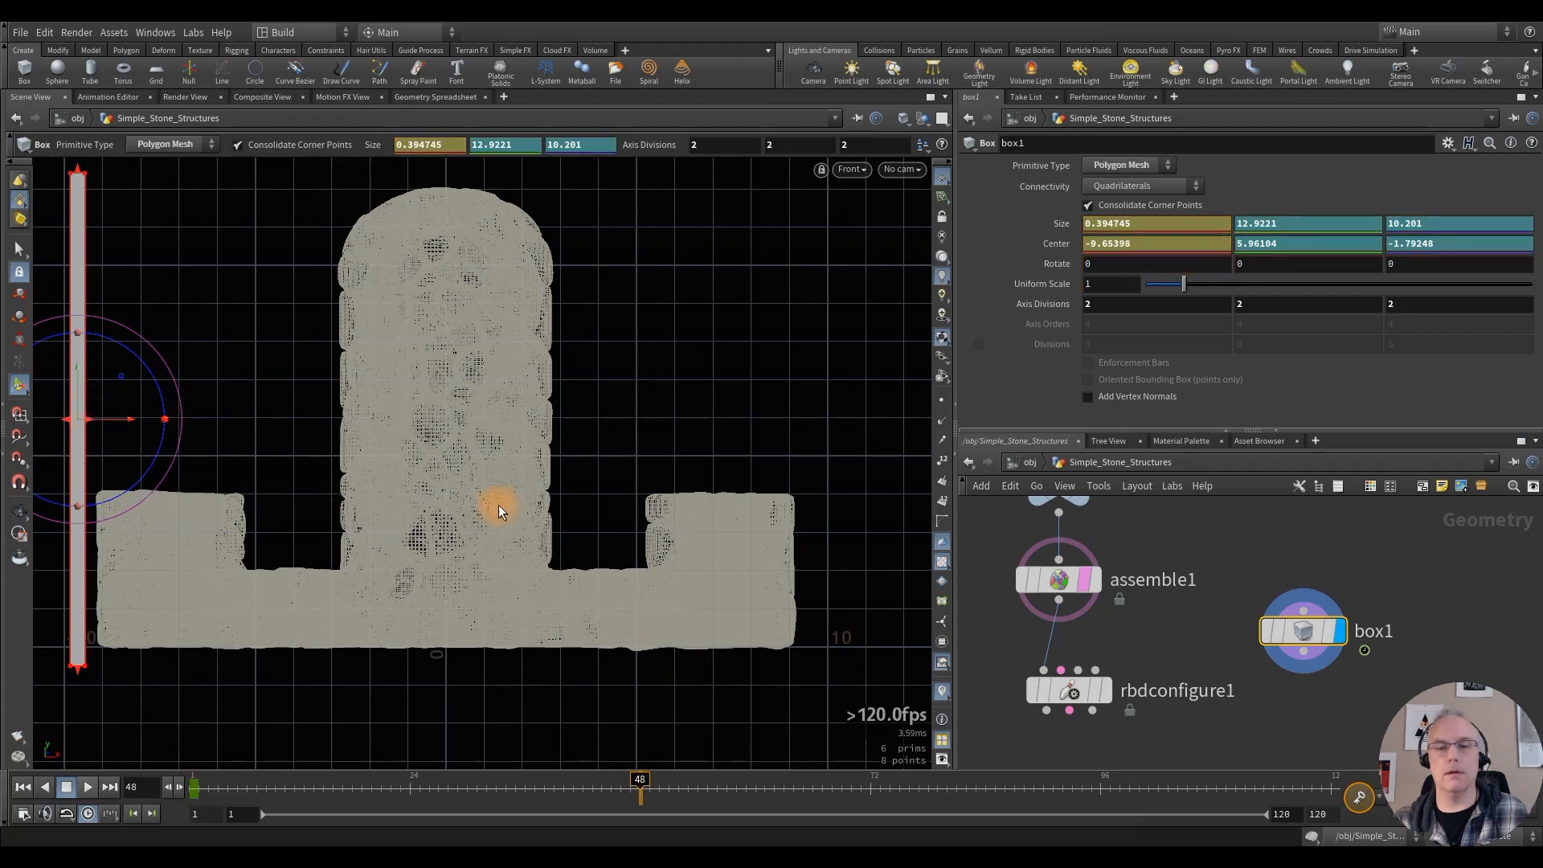
{"action": "left_click", "coordinate": [1061, 223], "text": "alt"}
{"action": "left_click", "coordinate": [1056, 243], "text": "alt"}
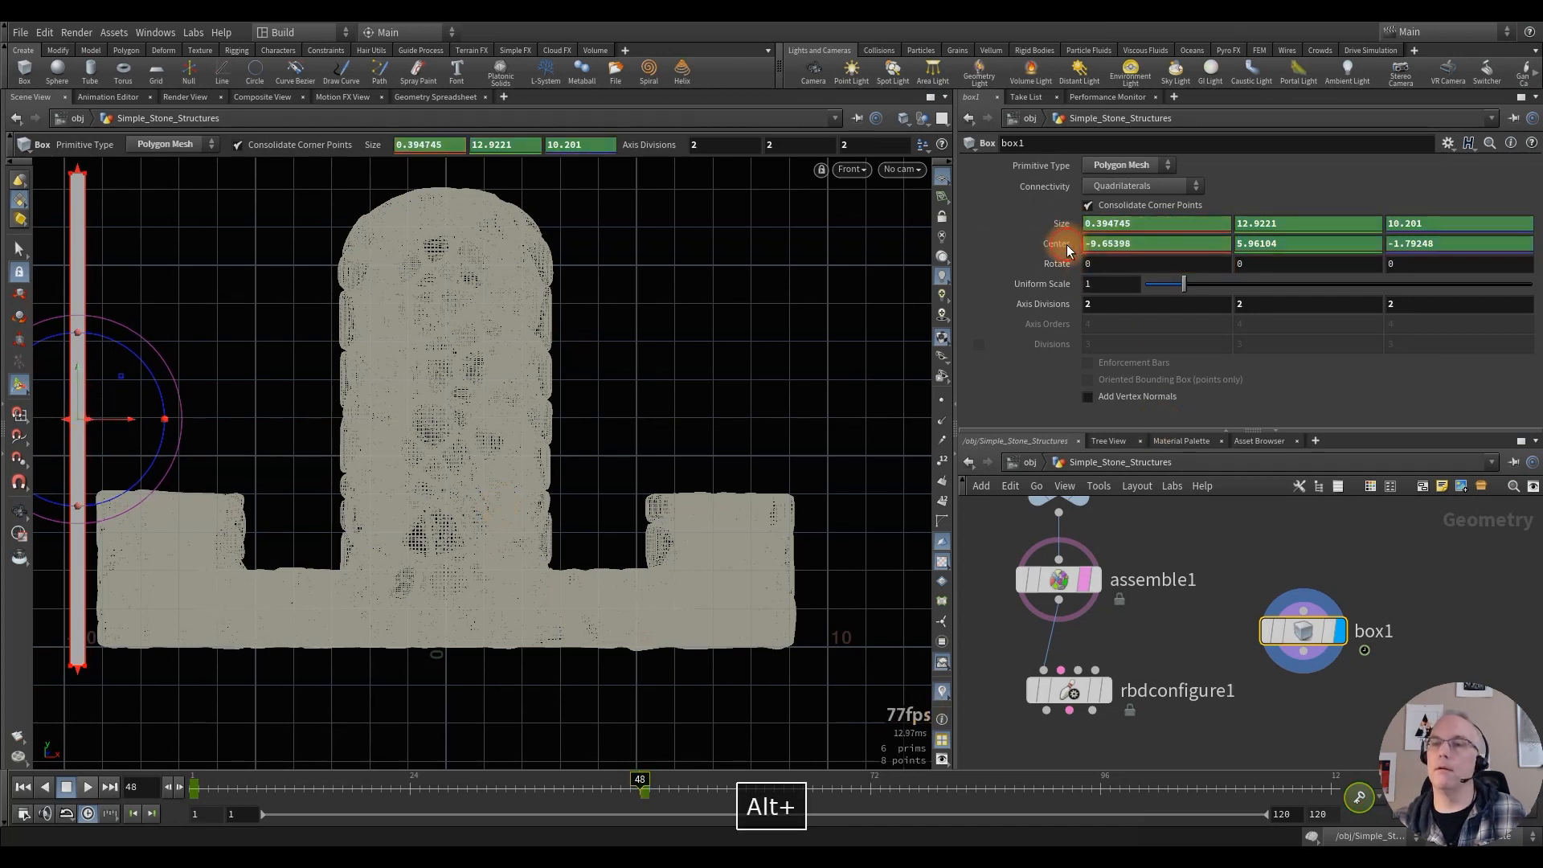
Step: Play the box's shrinking animation from frame 1, stop it and return to the first frame
{"action": "left_click", "coordinate": [23, 786]}
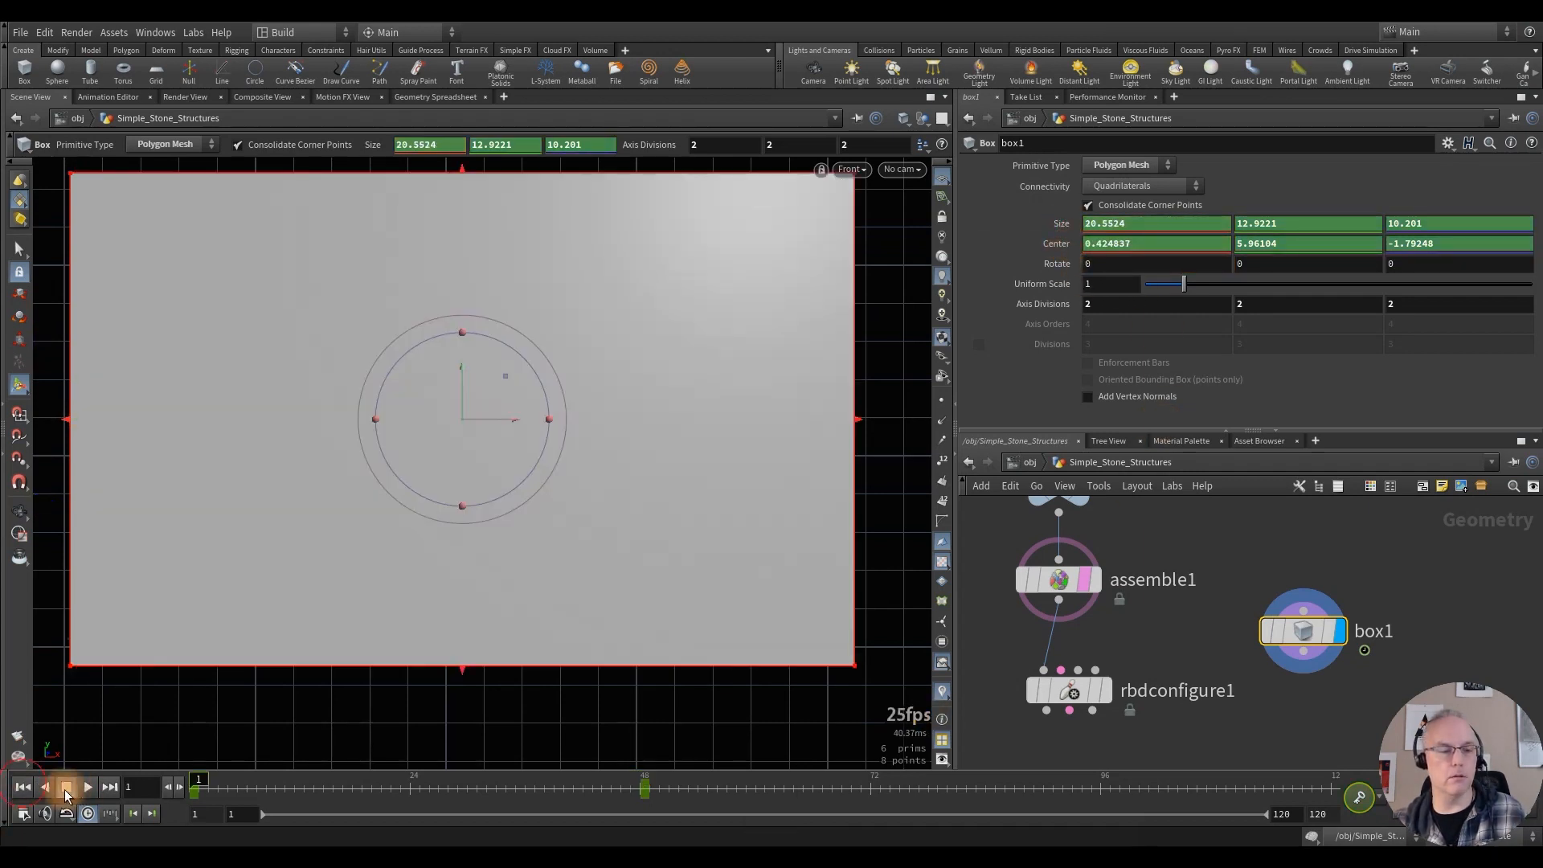
{"action": "left_click", "coordinate": [89, 787]}
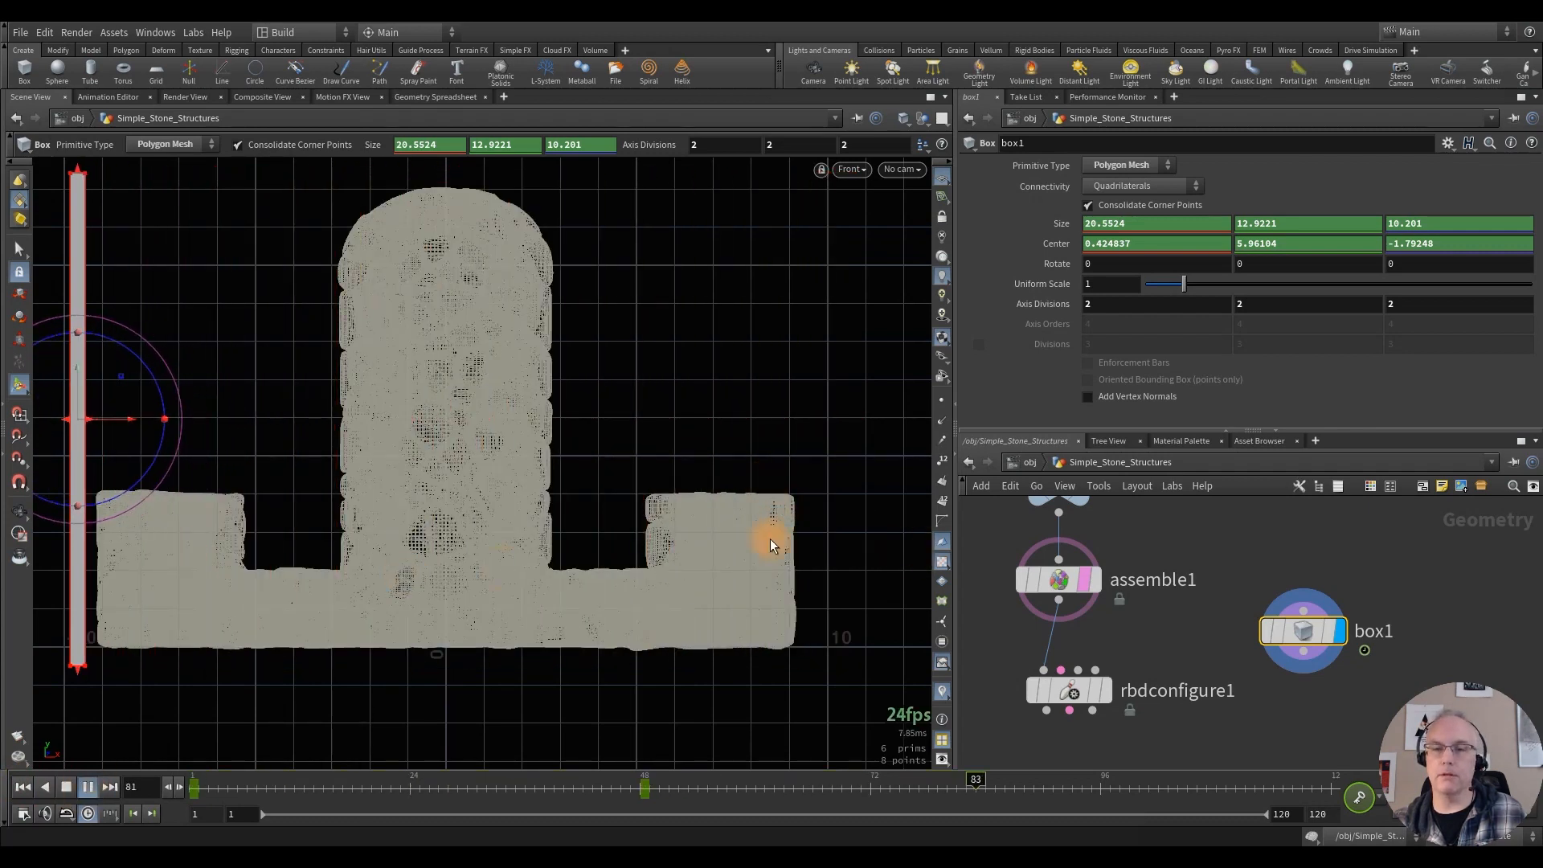
{"action": "left_click", "coordinate": [65, 786]}
{"action": "left_click", "coordinate": [21, 786]}
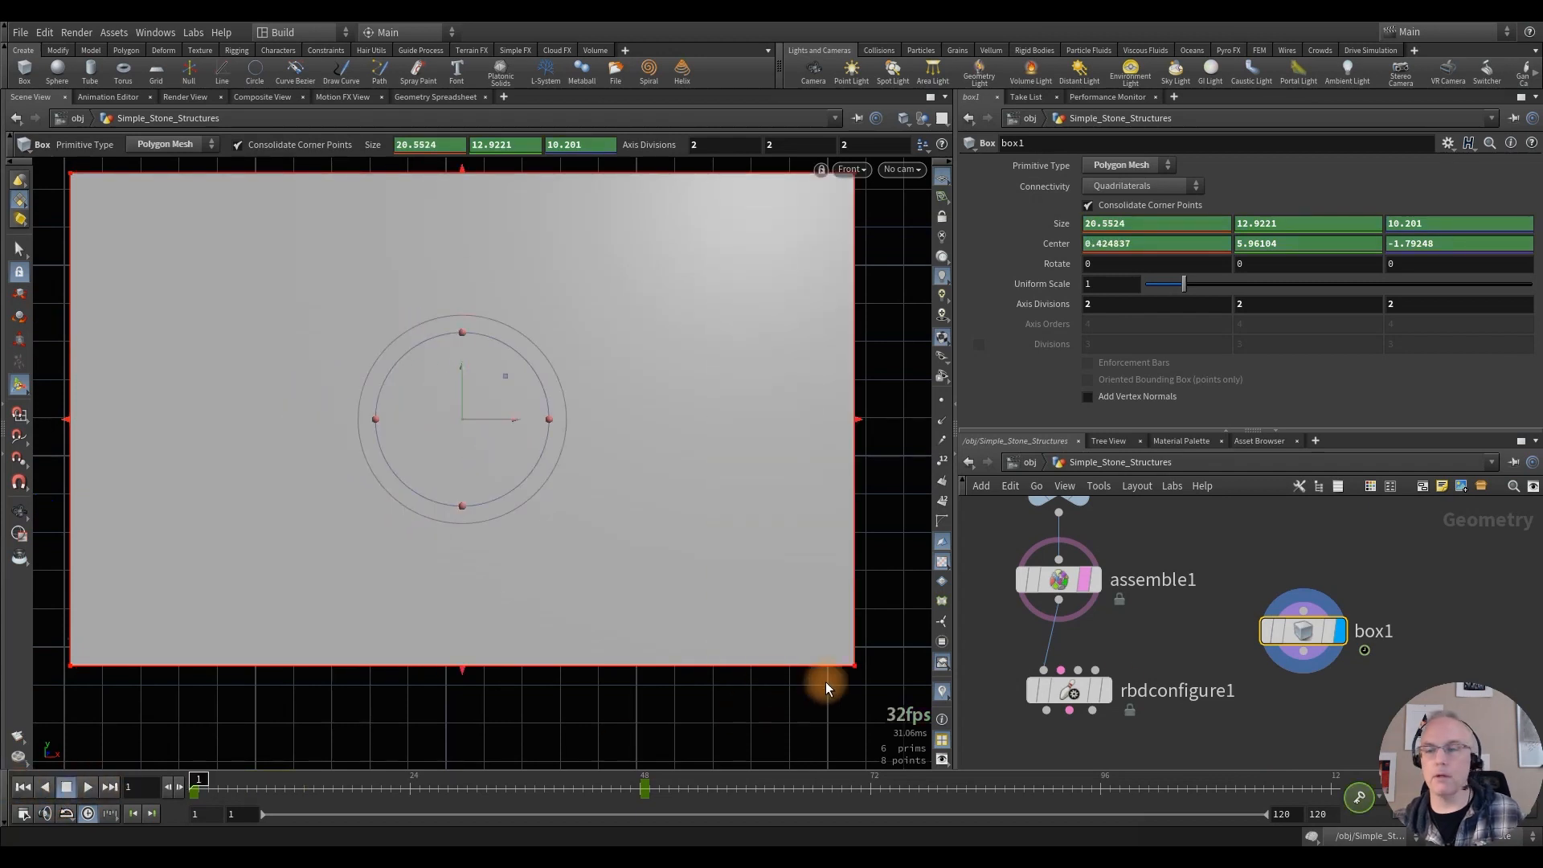
Step: Connect the box to the RBD Configure node's fourth input and display the RBD Configure node
{"action": "left_click", "coordinate": [1301, 652]}
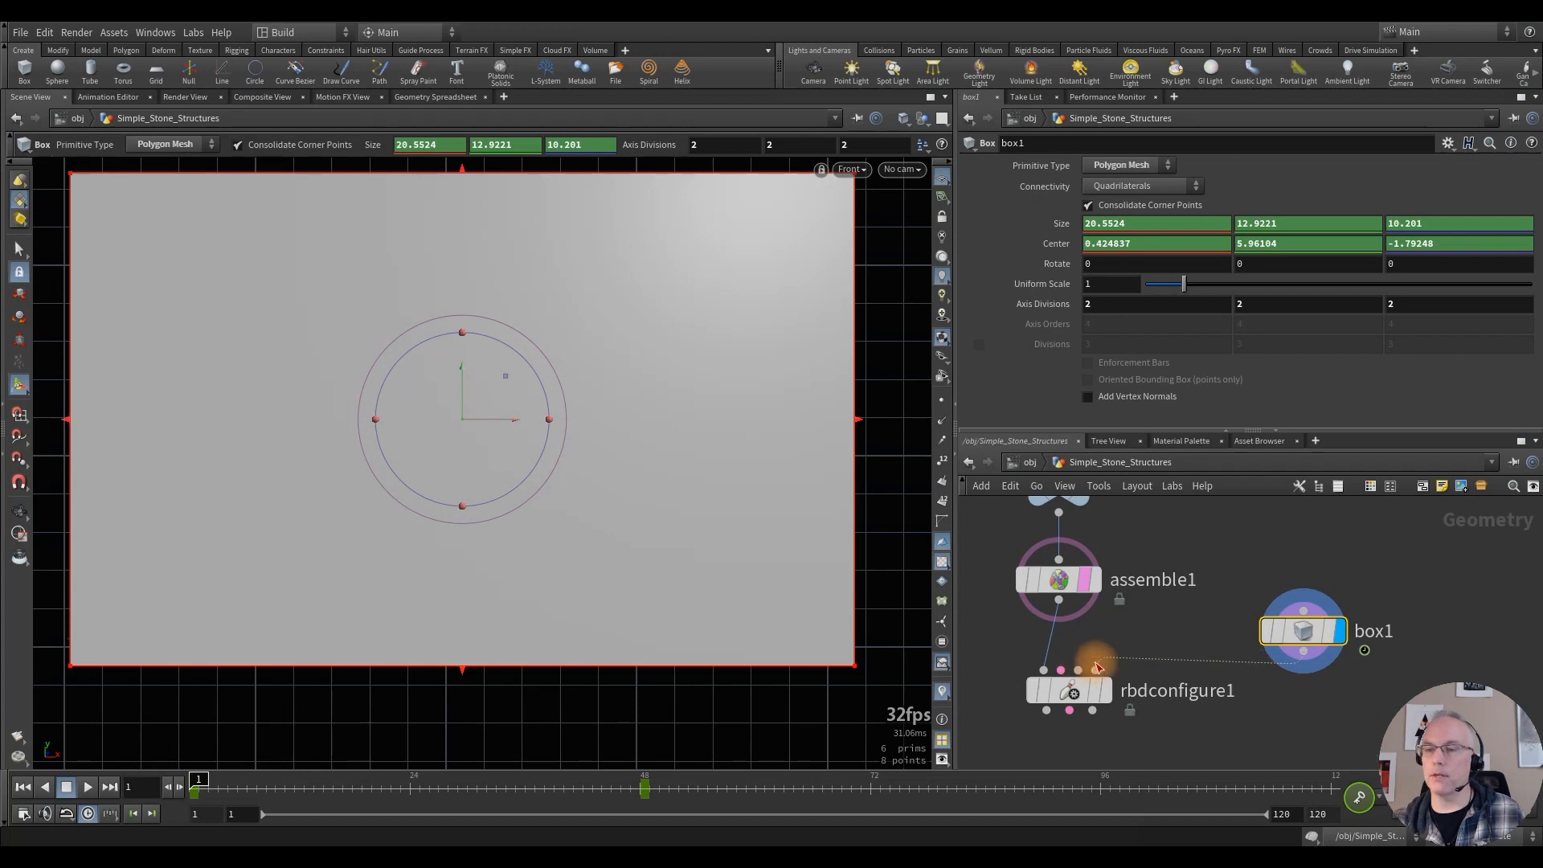
{"action": "left_click", "coordinate": [1094, 669]}
{"action": "left_click", "coordinate": [1113, 627]}
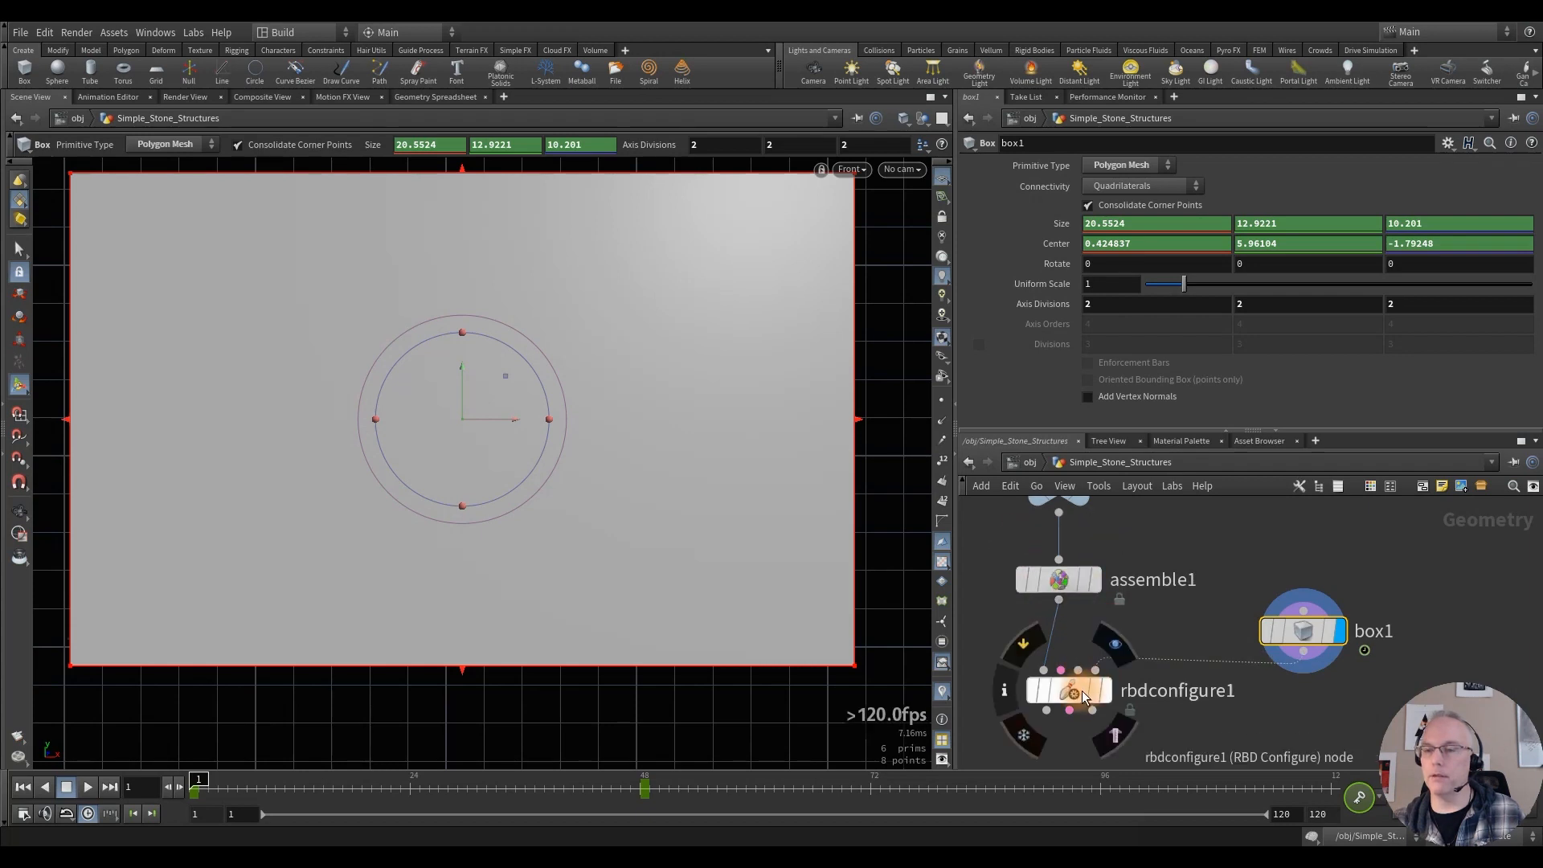
{"action": "left_click", "coordinate": [1116, 644]}
{"action": "left_click", "coordinate": [1077, 693]}
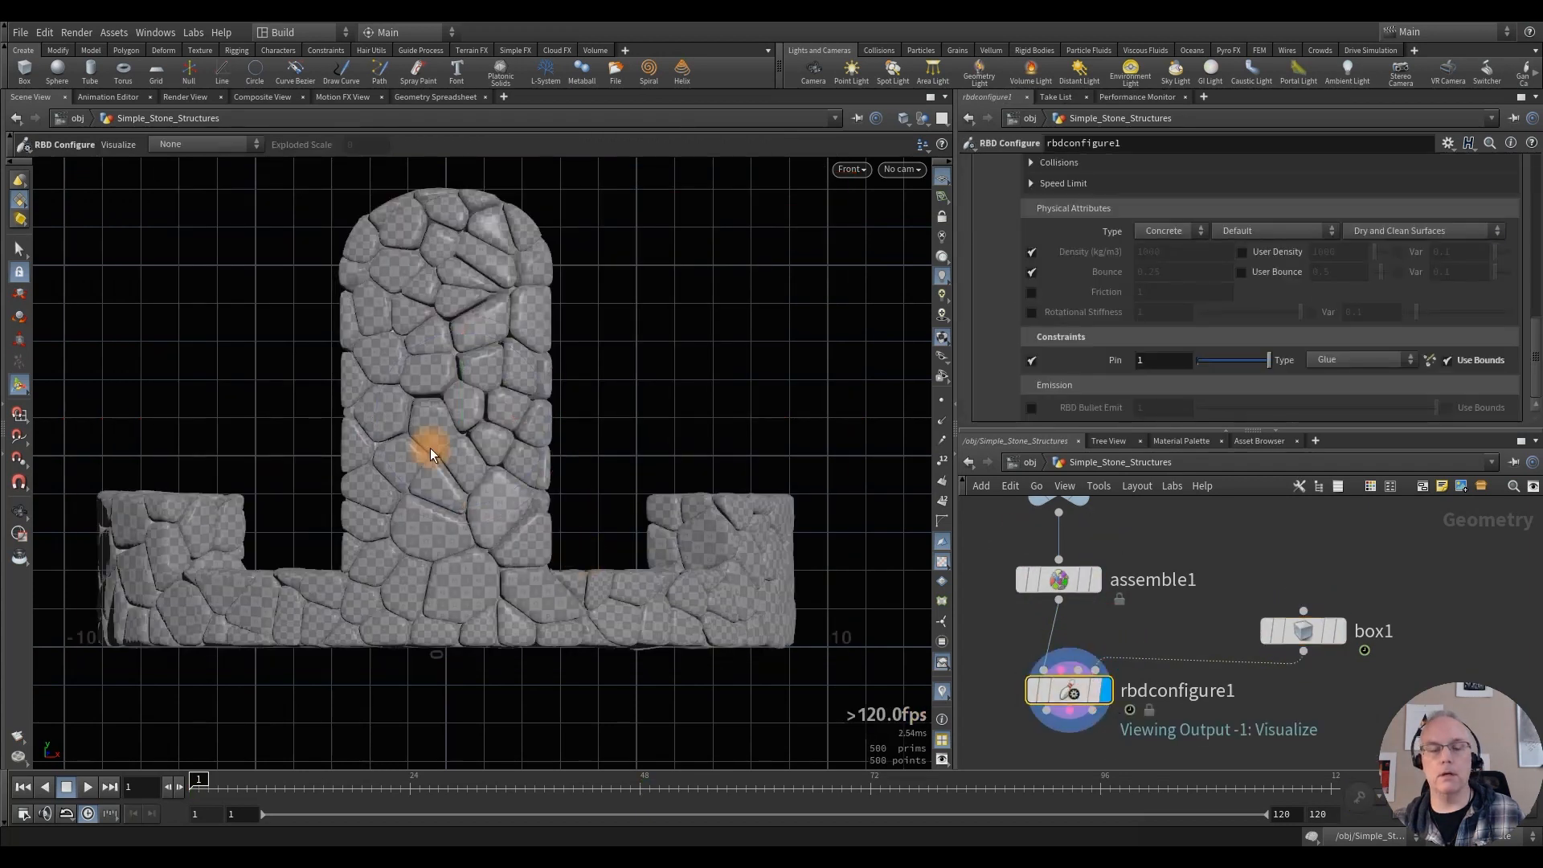
Step: Inspect the structure in perspective and review the RBD Configure node's bounds, attribute and pin constraint settings
{"action": "key", "text": "space"}
{"action": "left_click_drag", "start_coordinate": [430, 446], "coordinate": [522, 470]}
{"action": "left_click", "coordinate": [1071, 688]}
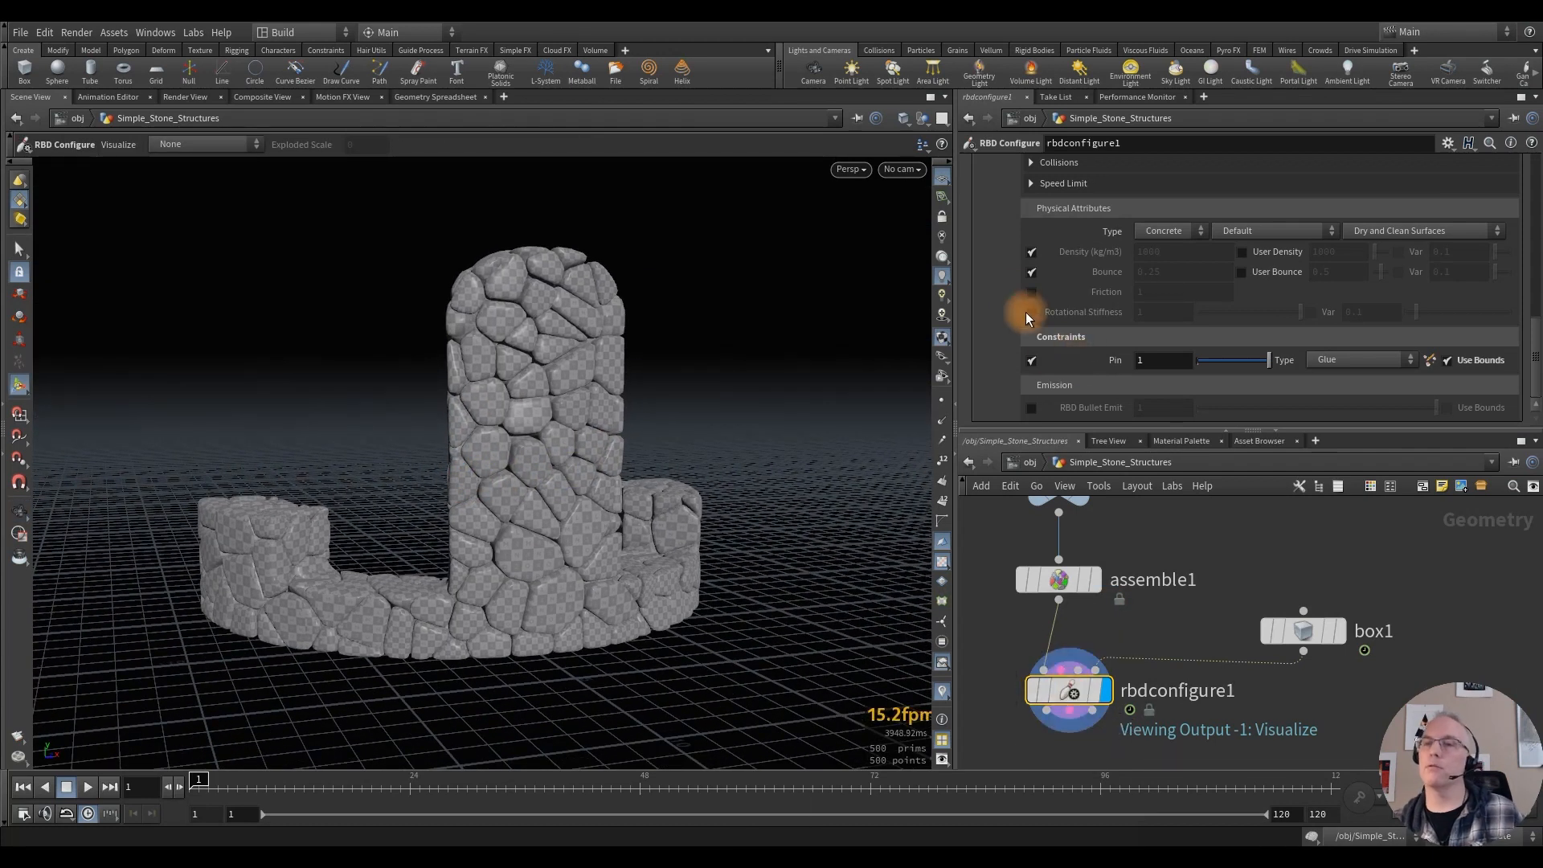
{"action": "scroll", "coordinate": [1017, 294], "scroll_direction": "up", "scroll_amount": 10}
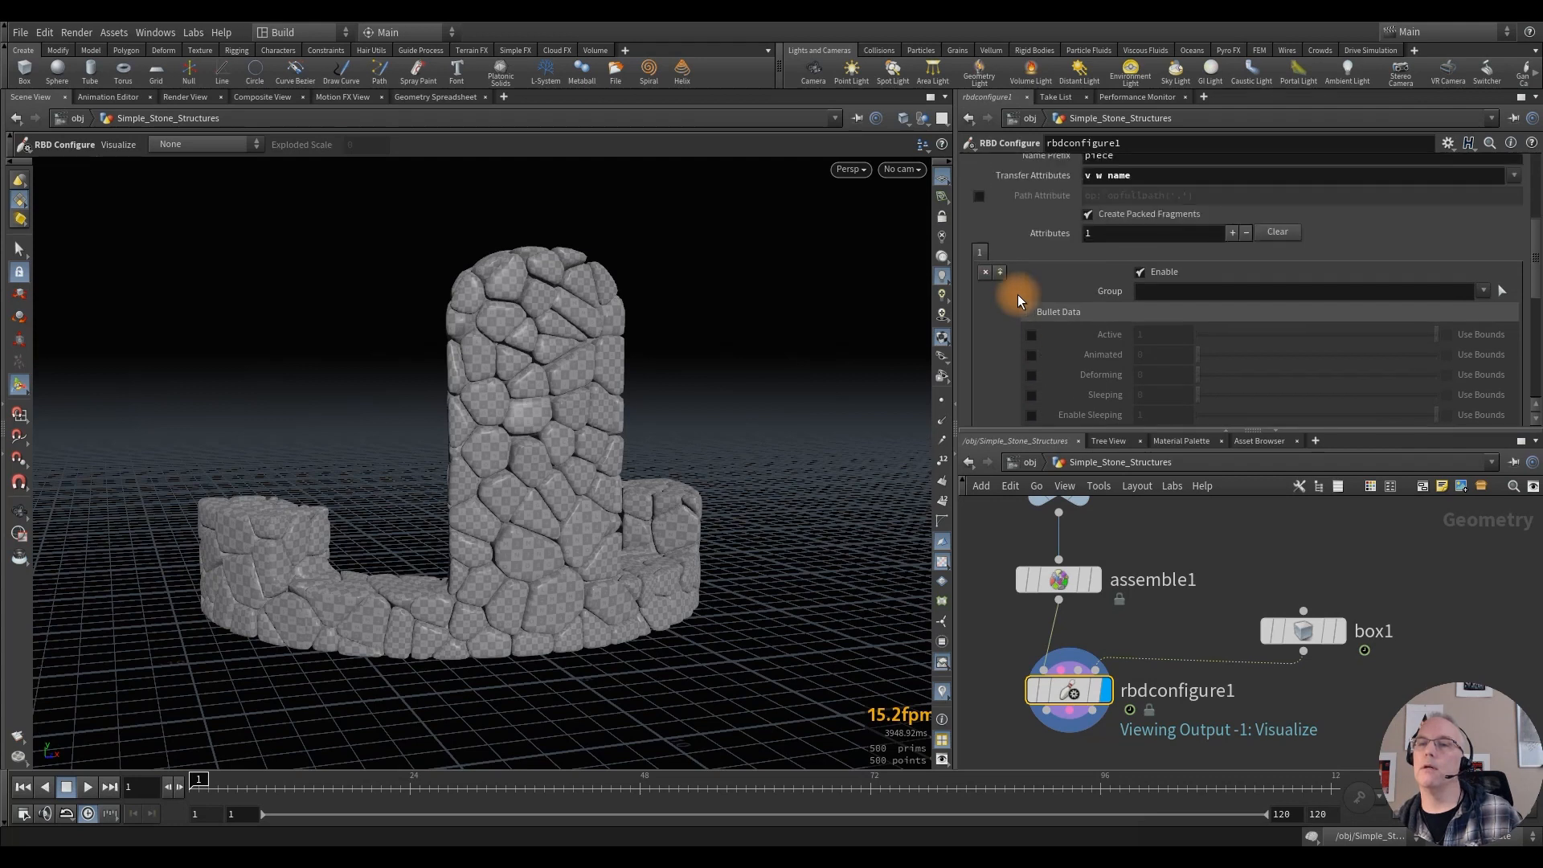
{"action": "scroll", "coordinate": [1017, 294], "scroll_direction": "up", "scroll_amount": 6}
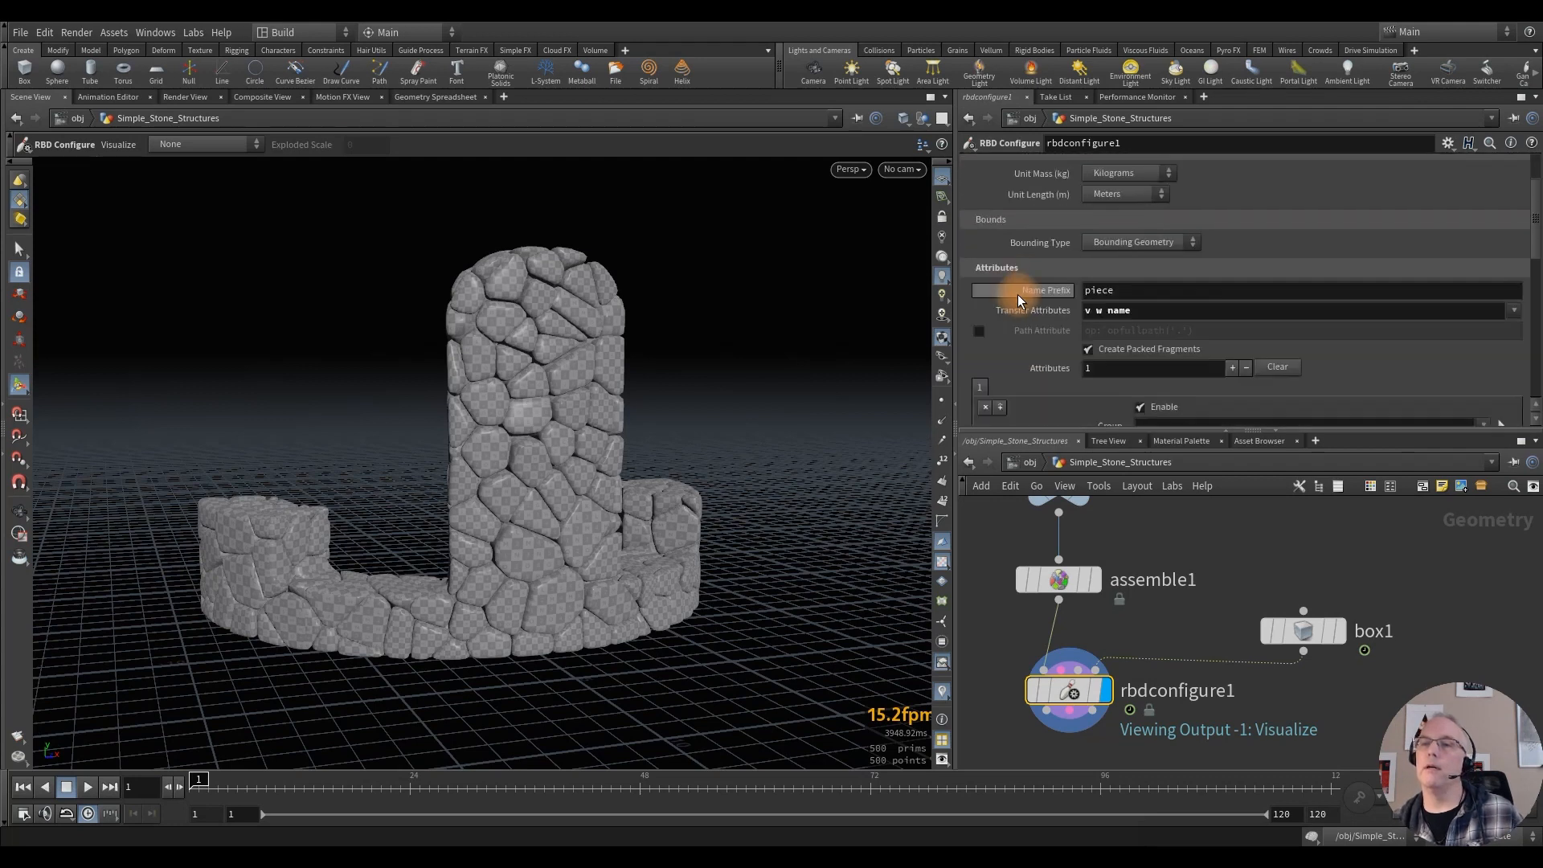
{"action": "scroll", "coordinate": [1017, 294], "scroll_direction": "down", "scroll_amount": 12}
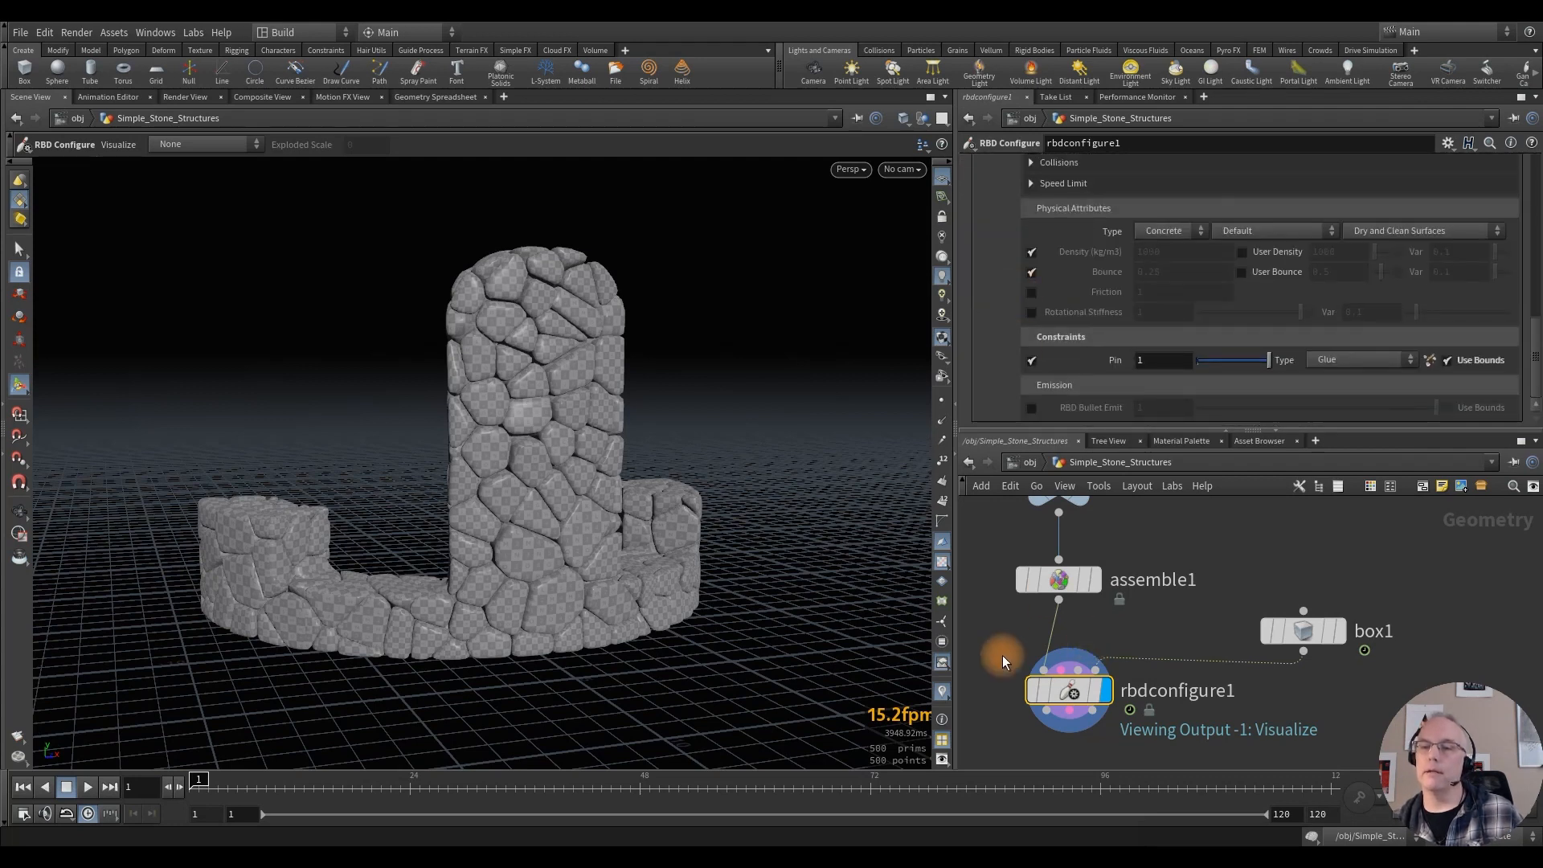
Step: Add an RBD Bullet Solver fed by the RBD Configure node's outputs and align it directly below that node
{"action": "middle_click_drag", "start_coordinate": [1001, 649], "coordinate": [997, 560]}
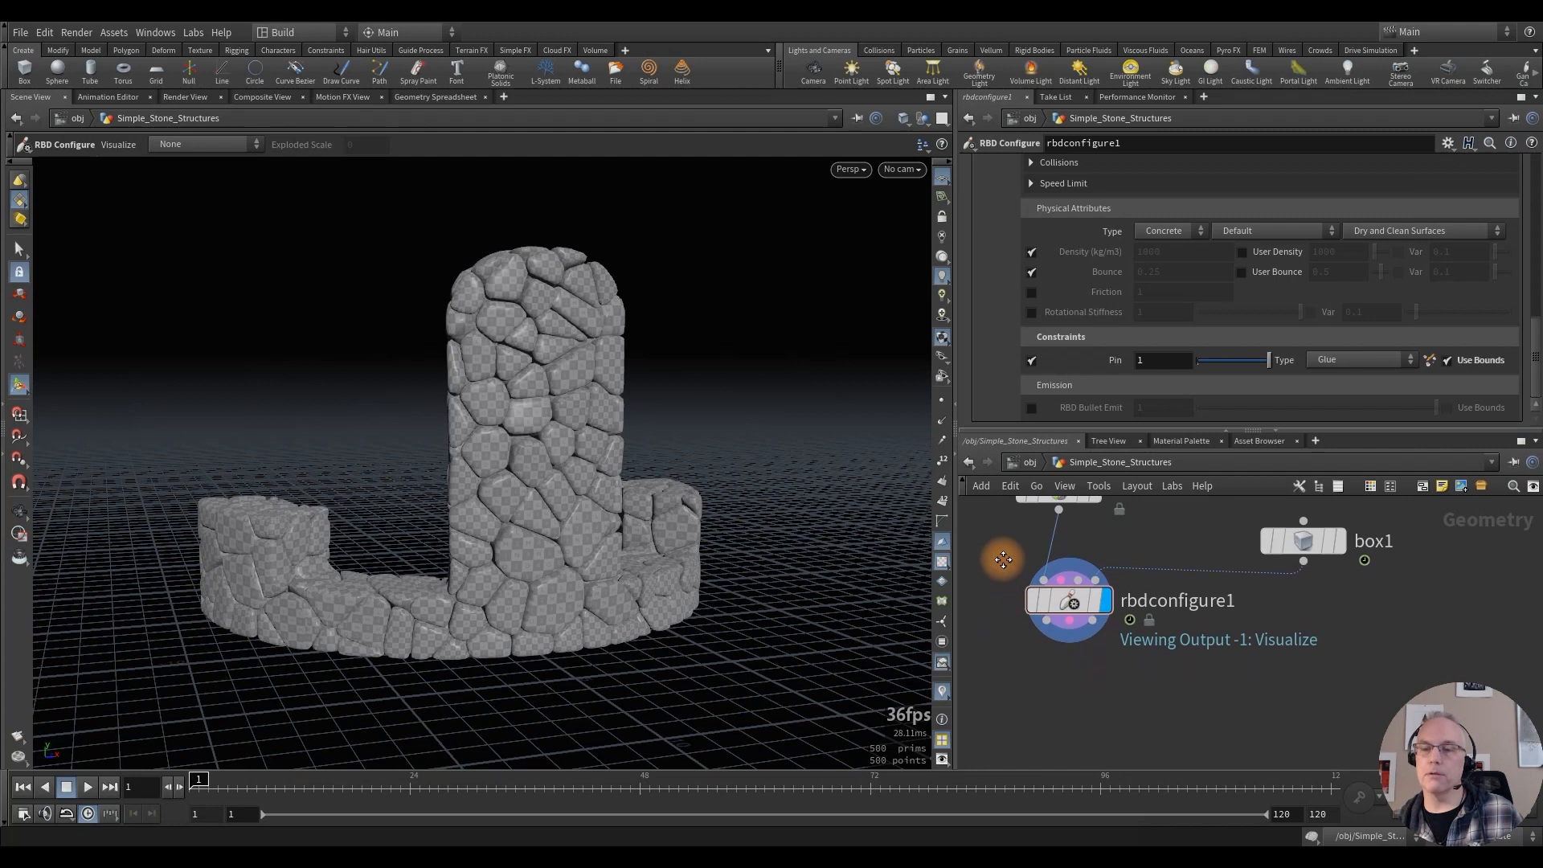
{"action": "left_click", "coordinate": [1043, 622]}
{"action": "key", "text": "Tab"}
{"action": "type", "text": "rbd "}
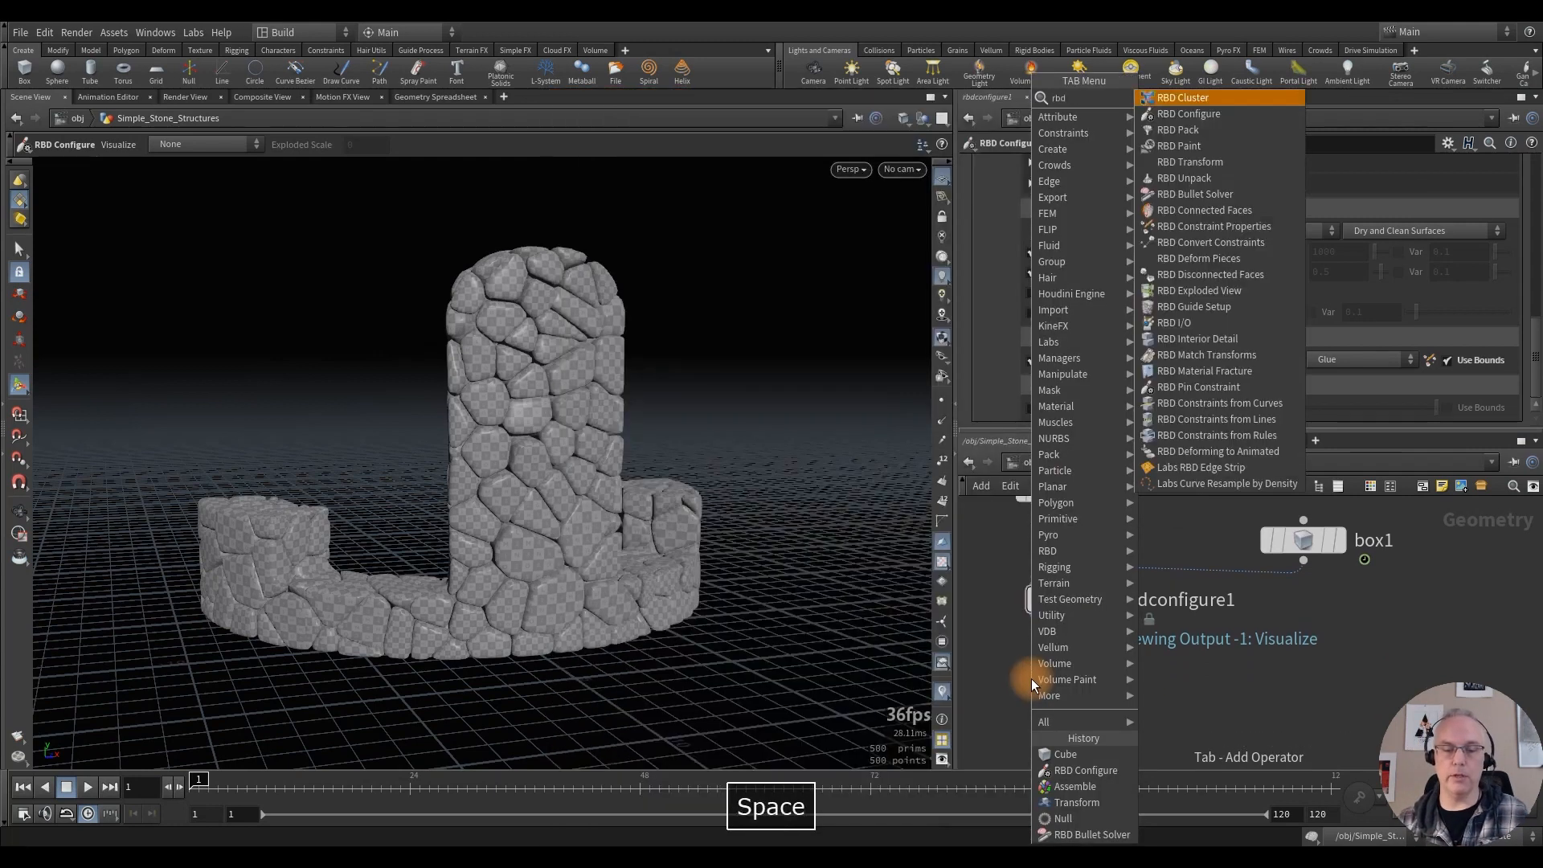
{"action": "type", "text": "so"}
{"action": "key", "text": "Return"}
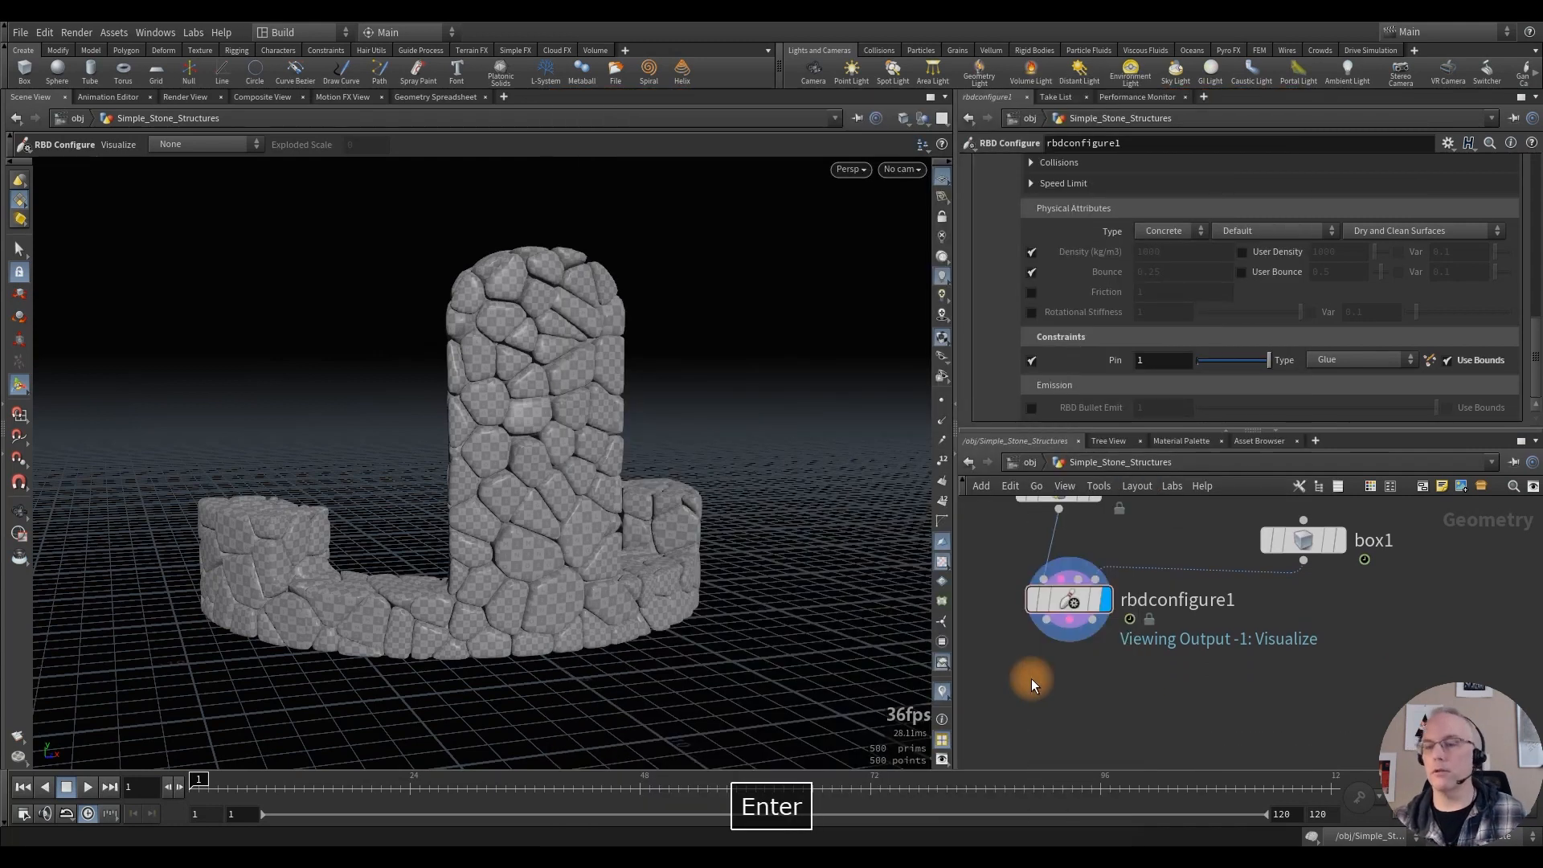
{"action": "left_click", "coordinate": [1030, 678]}
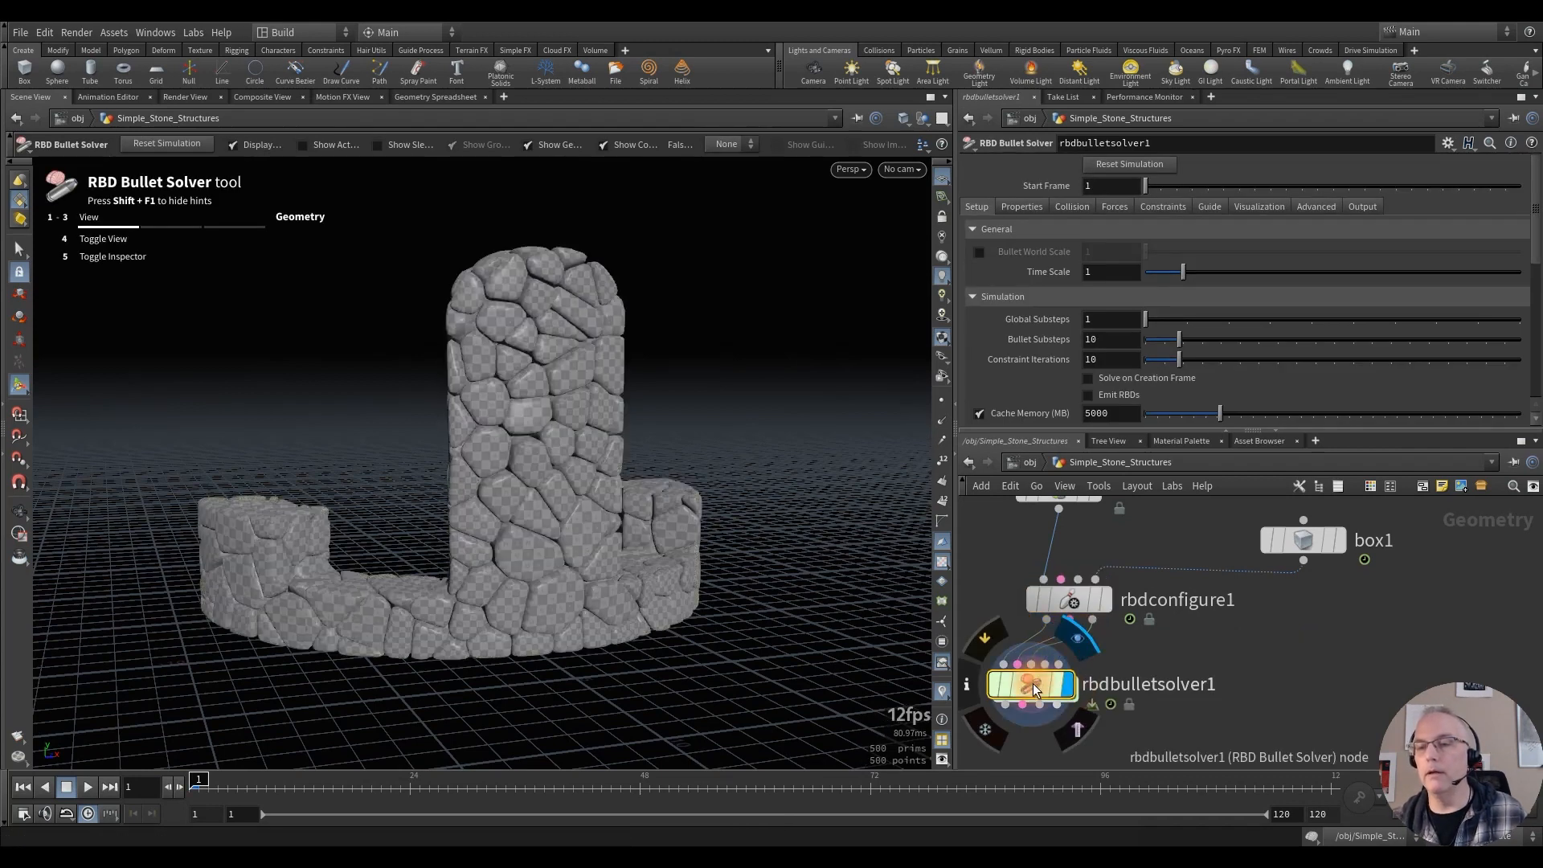
{"action": "left_click_drag", "start_coordinate": [1033, 683], "coordinate": [1072, 684]}
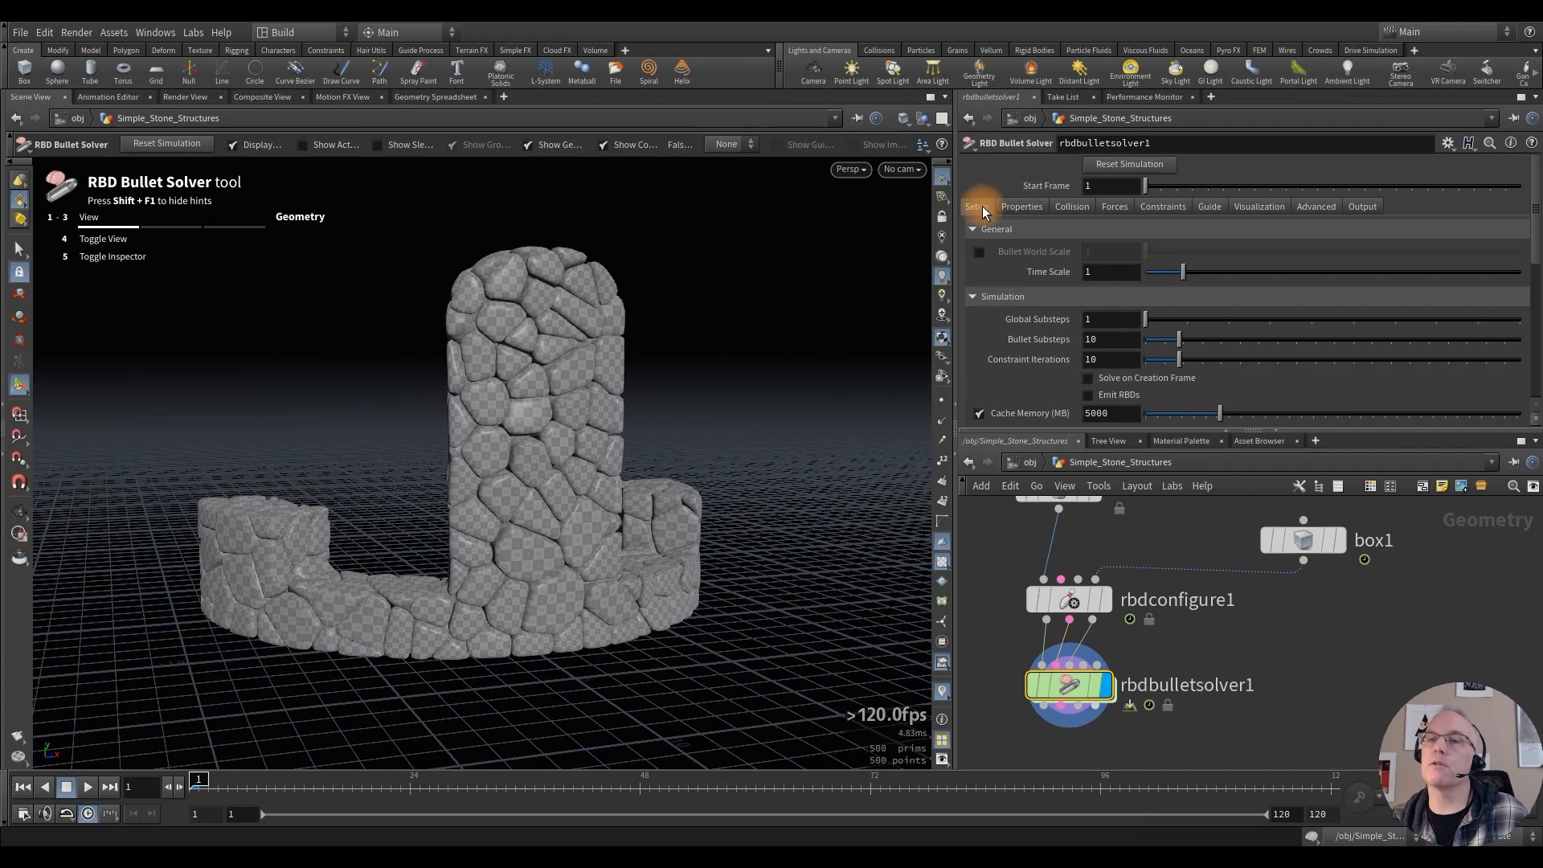
Step: Set the RBD Bullet Solver's ground collision type to Ground Plane
{"action": "left_click", "coordinate": [1075, 206]}
{"action": "scroll", "coordinate": [1032, 334], "scroll_direction": "down", "scroll_amount": 3}
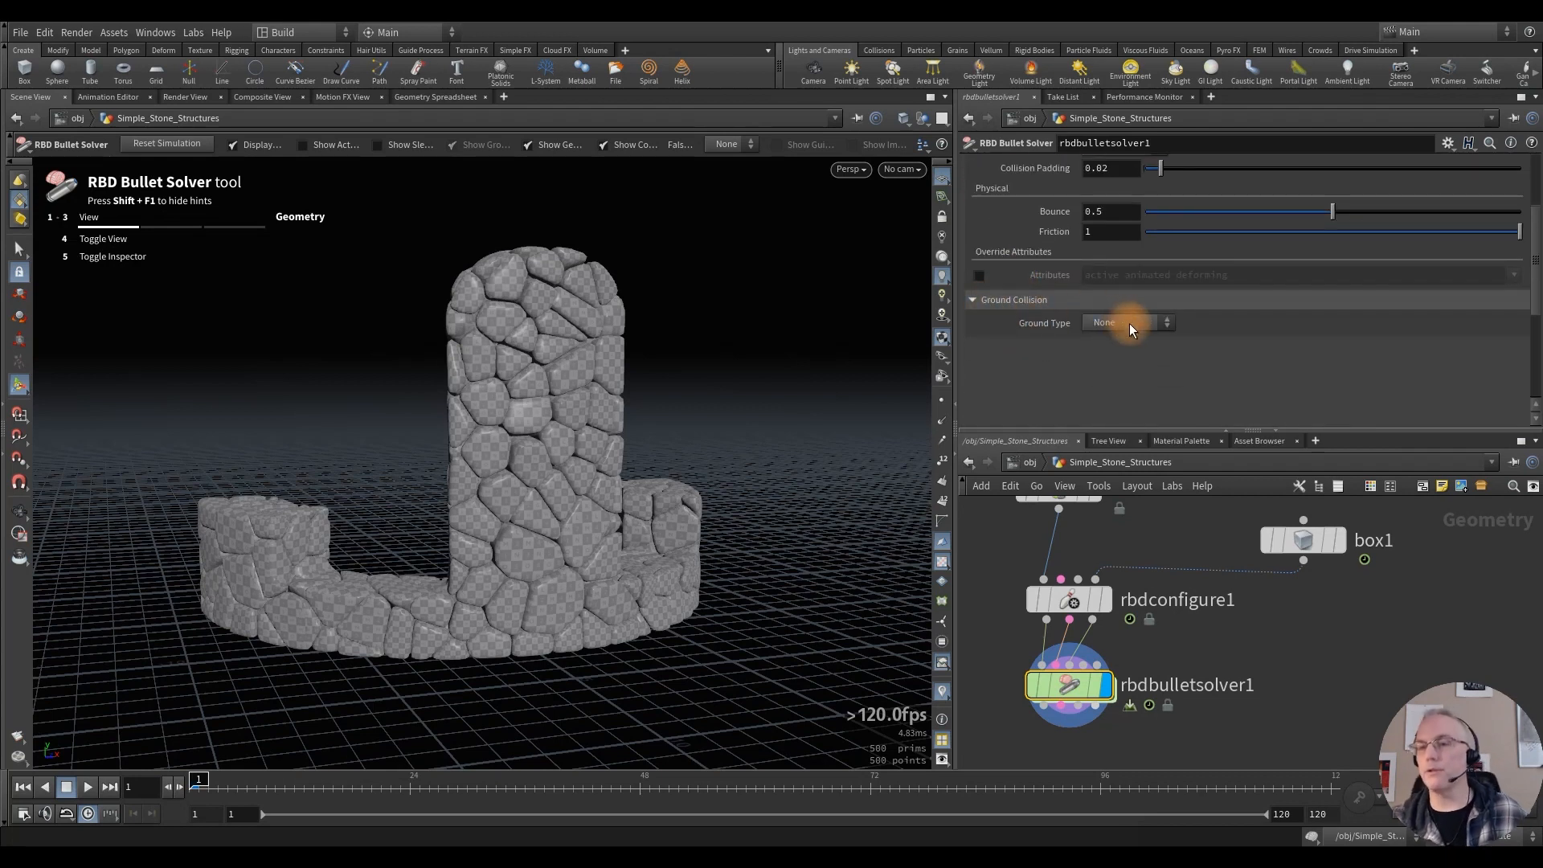
{"action": "left_click", "coordinate": [1129, 323]}
{"action": "left_click", "coordinate": [1128, 355]}
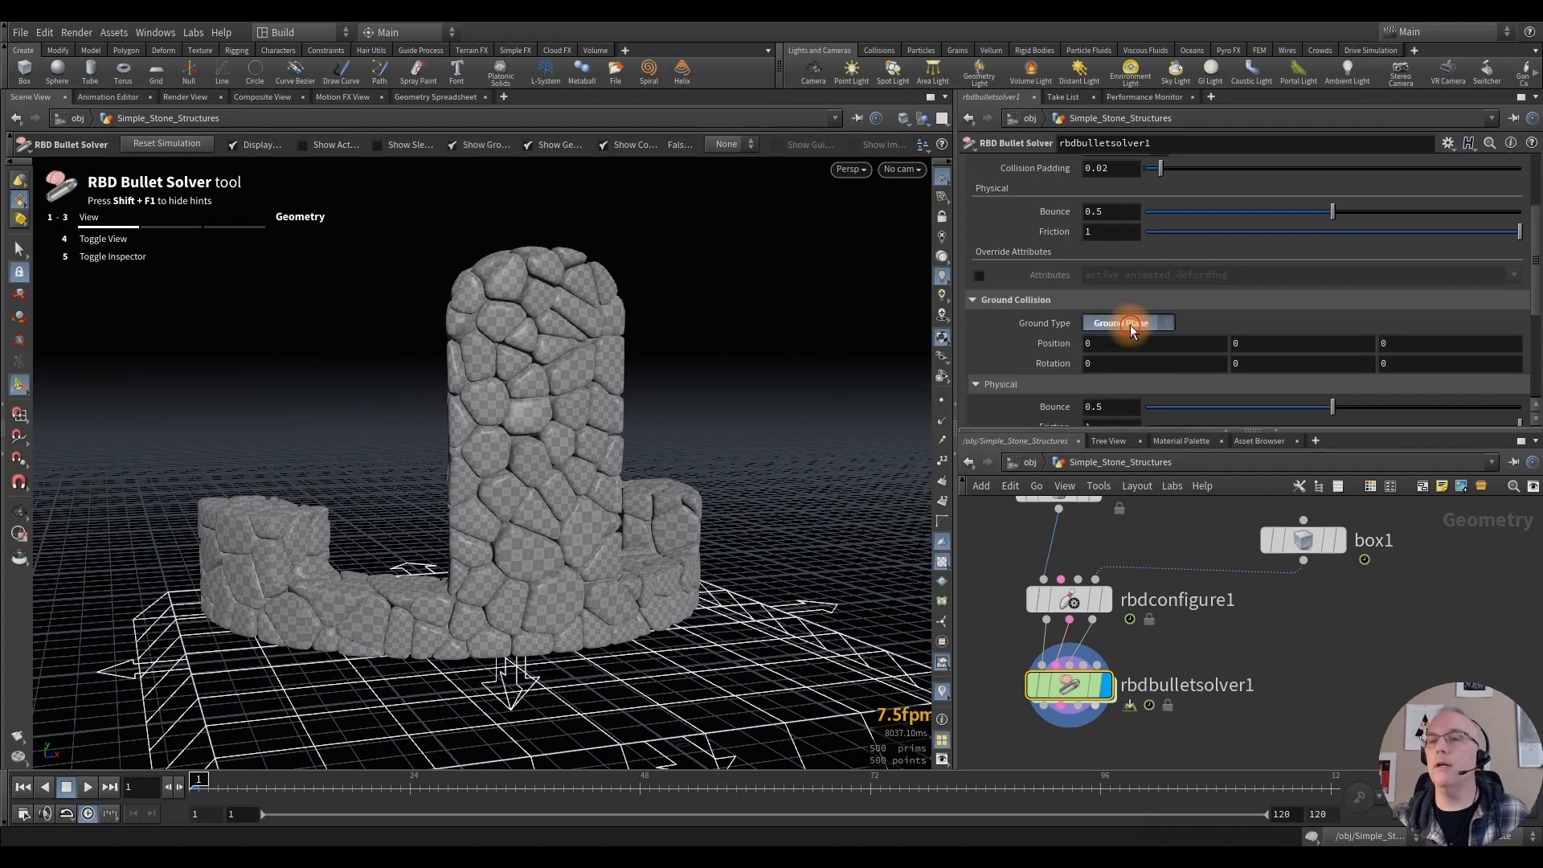
{"action": "left_click", "coordinate": [1128, 324]}
{"action": "left_click", "coordinate": [1139, 321]}
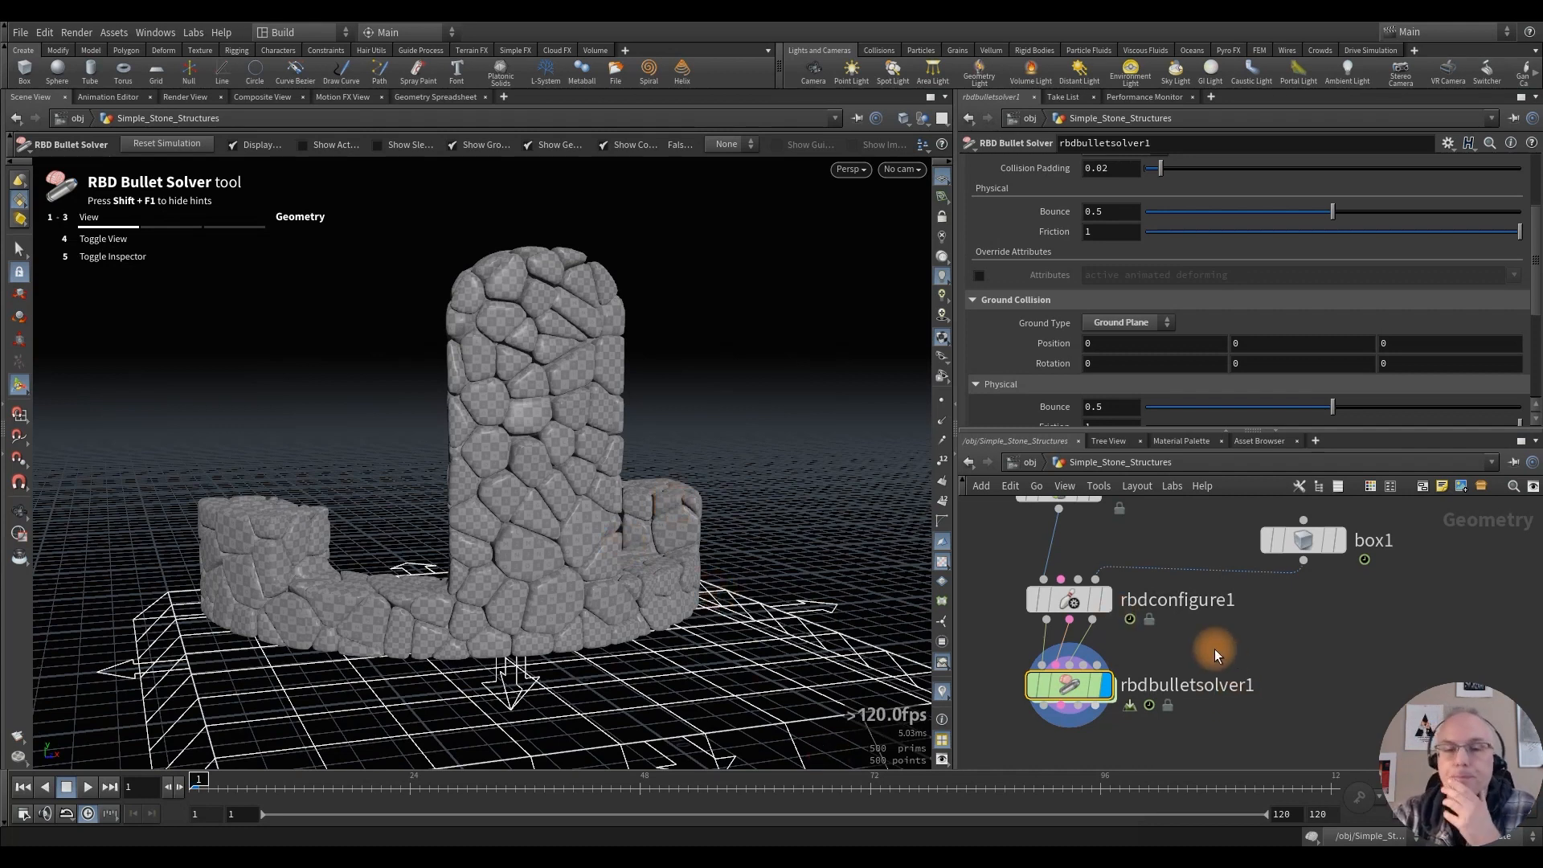
Step: Enable the Drag and Drag Spin forces on the RBD Bullet Solver
{"action": "scroll", "coordinate": [1024, 331], "scroll_direction": "up", "scroll_amount": 5}
{"action": "scroll", "coordinate": [1025, 331], "scroll_direction": "up", "scroll_amount": 2}
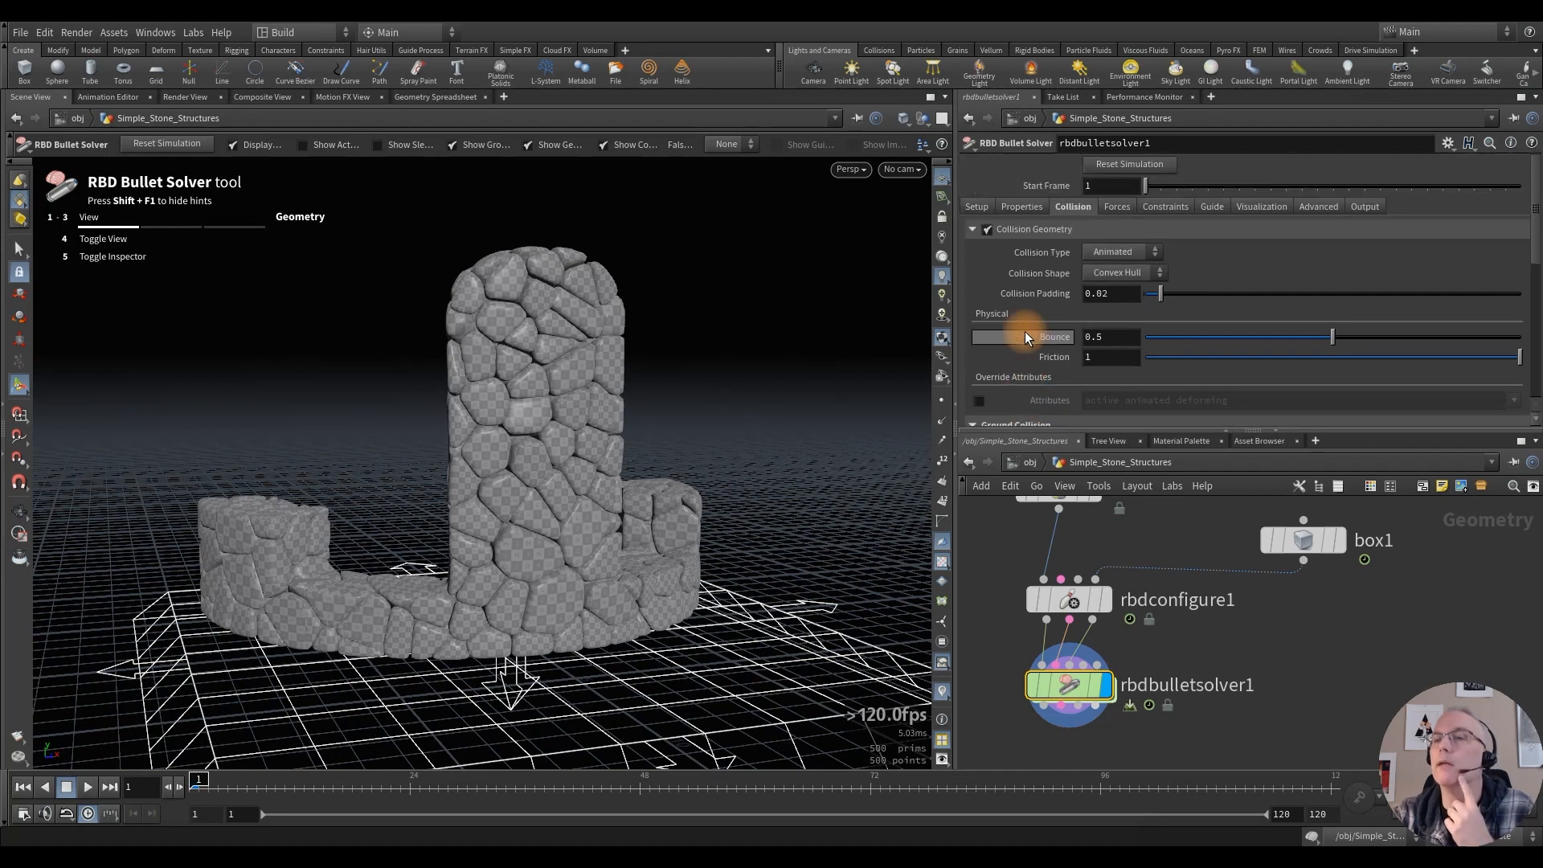
{"action": "left_click", "coordinate": [974, 209]}
{"action": "scroll", "coordinate": [1036, 343], "scroll_direction": "down", "scroll_amount": 4}
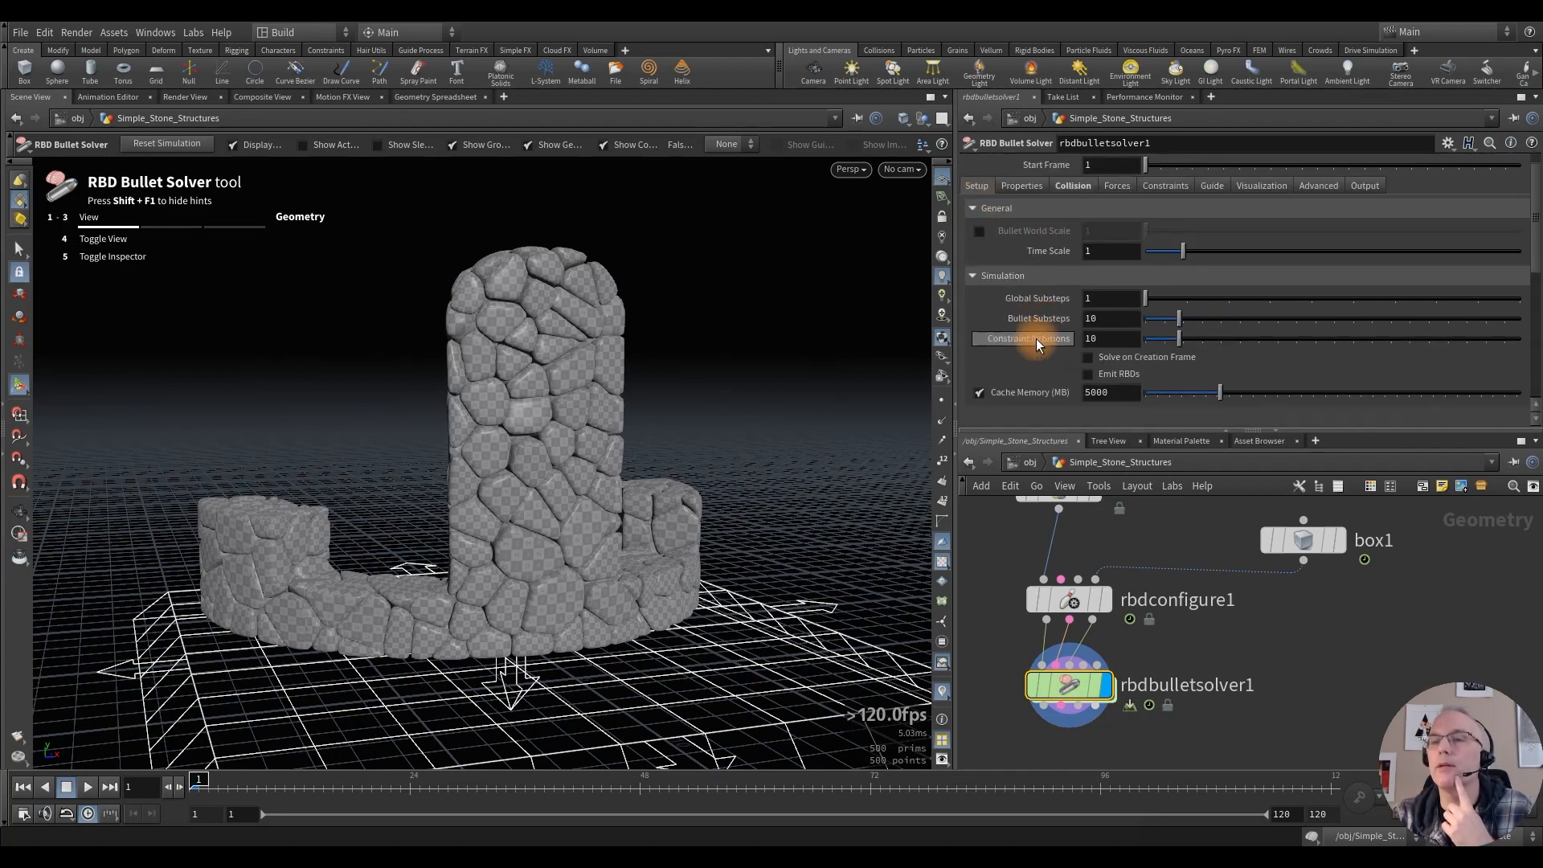
{"action": "scroll", "coordinate": [1036, 342], "scroll_direction": "up", "scroll_amount": 4}
{"action": "left_click", "coordinate": [1074, 207]}
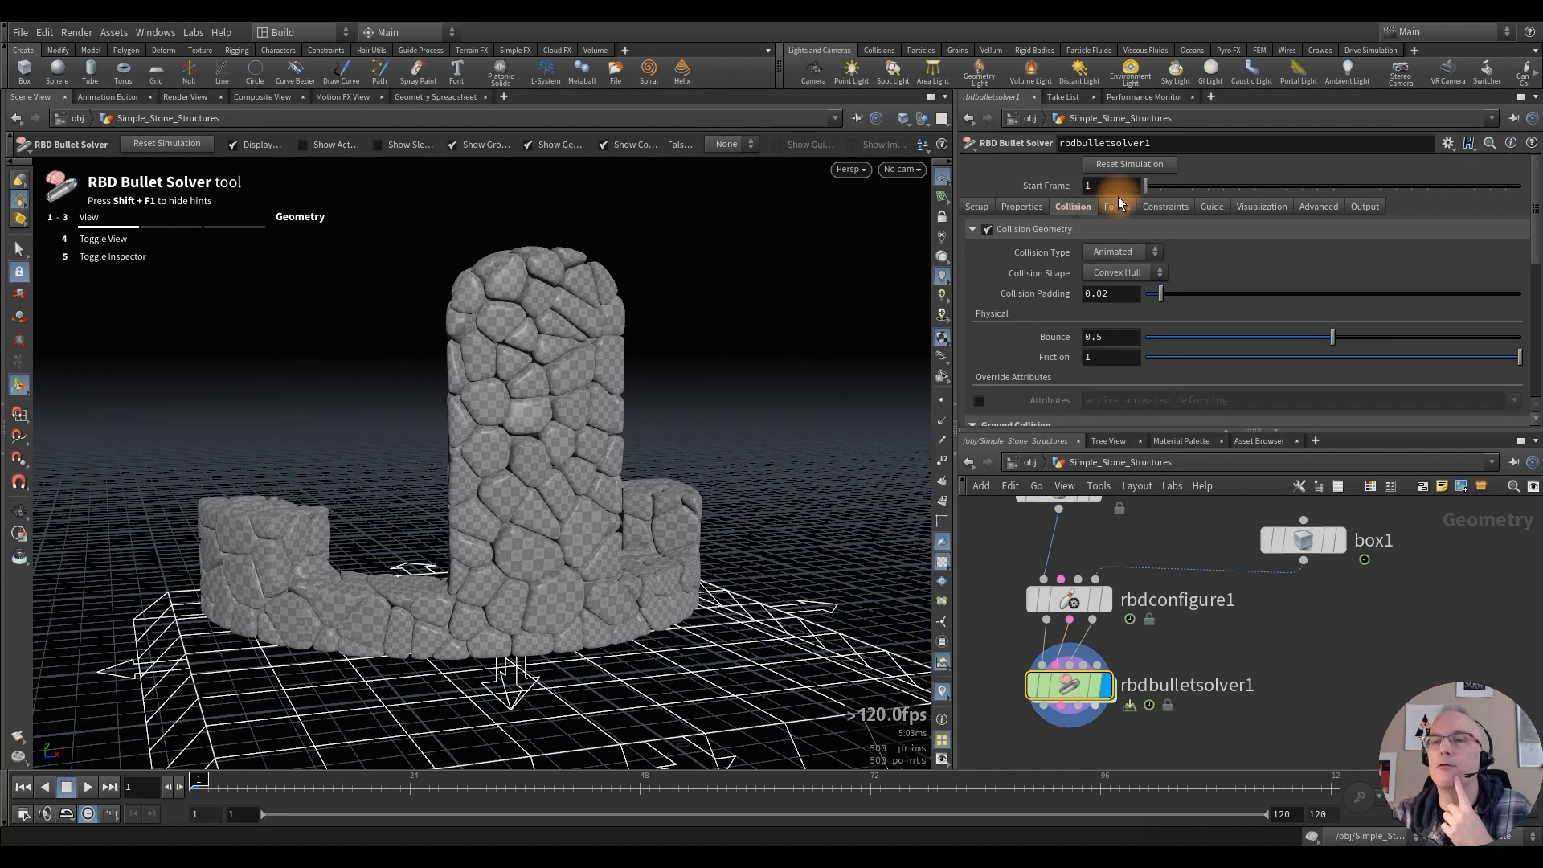
{"action": "left_click", "coordinate": [1117, 206]}
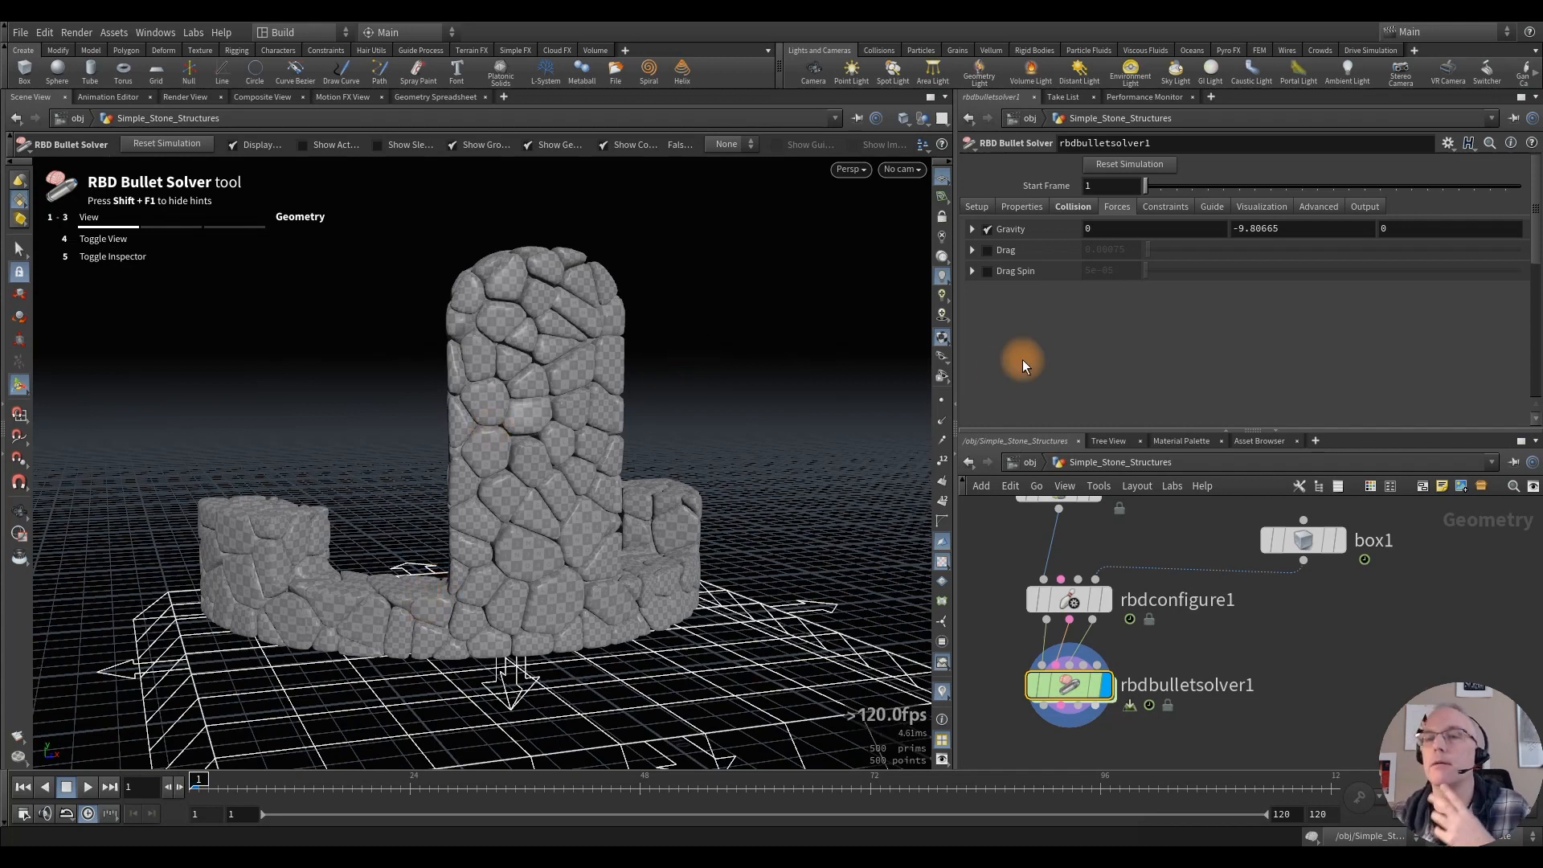
{"action": "left_click", "coordinate": [987, 271]}
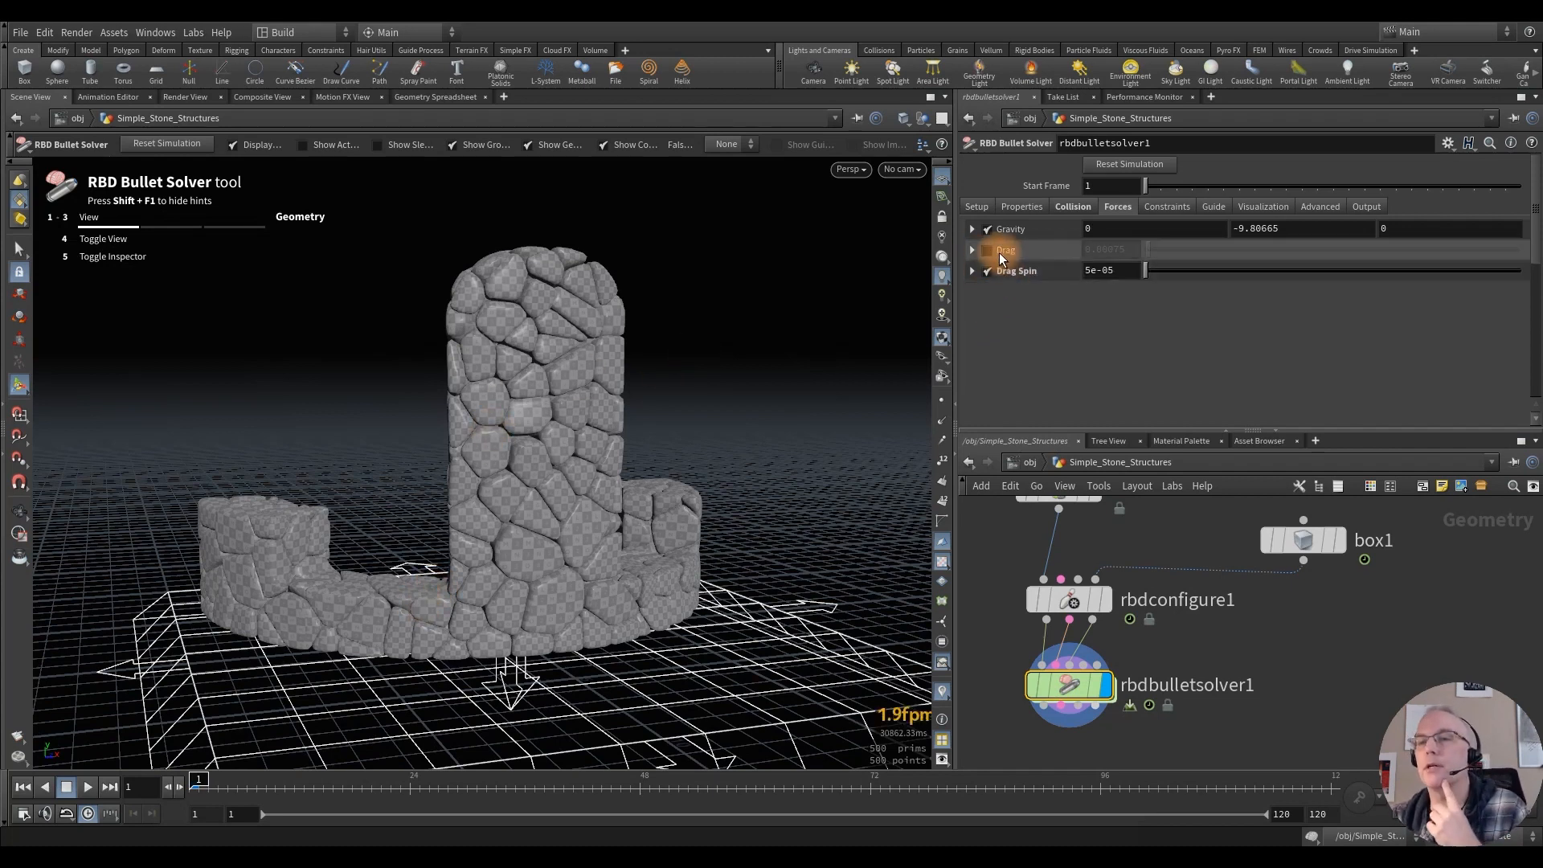
{"action": "left_click", "coordinate": [987, 251]}
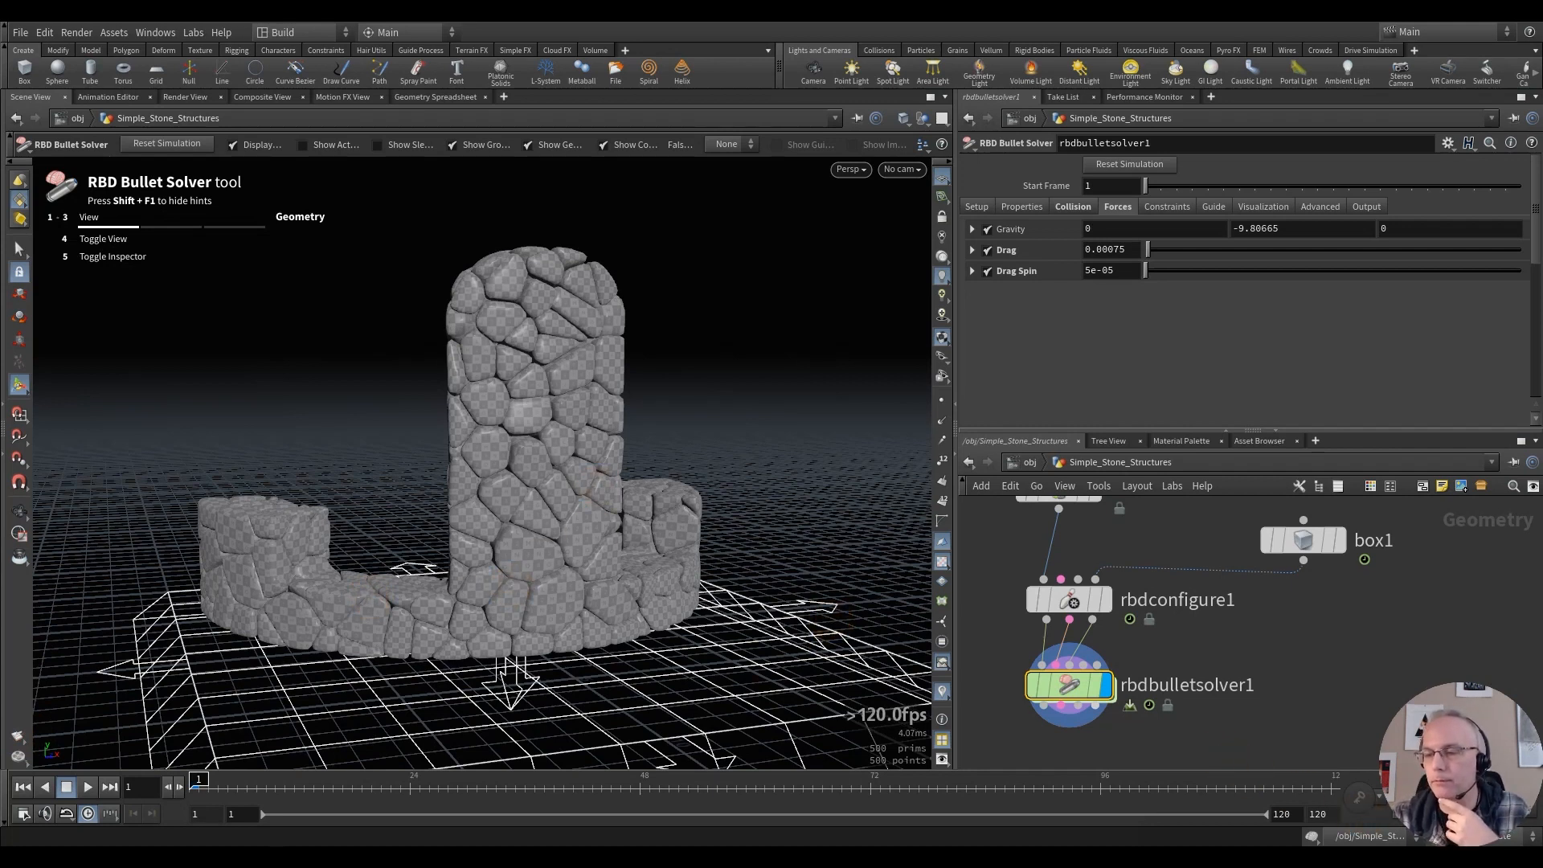
Step: Generate a flipbook of the simulation over frames 1 to 120 and play it in MPlay
{"action": "left_click", "coordinate": [24, 813]}
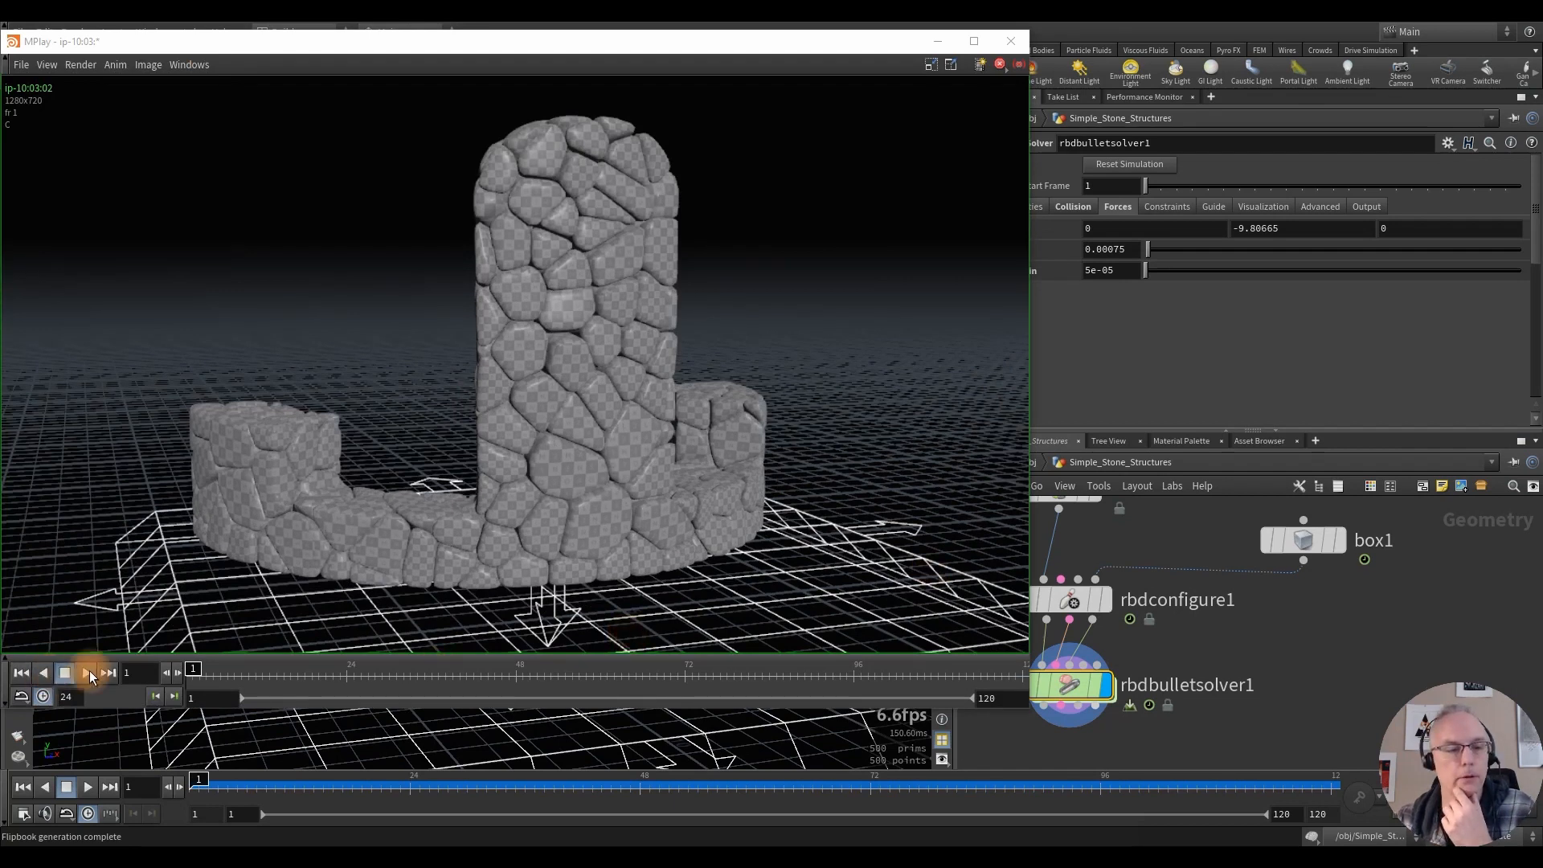
{"action": "left_click_drag", "start_coordinate": [665, 51], "coordinate": [678, 82]}
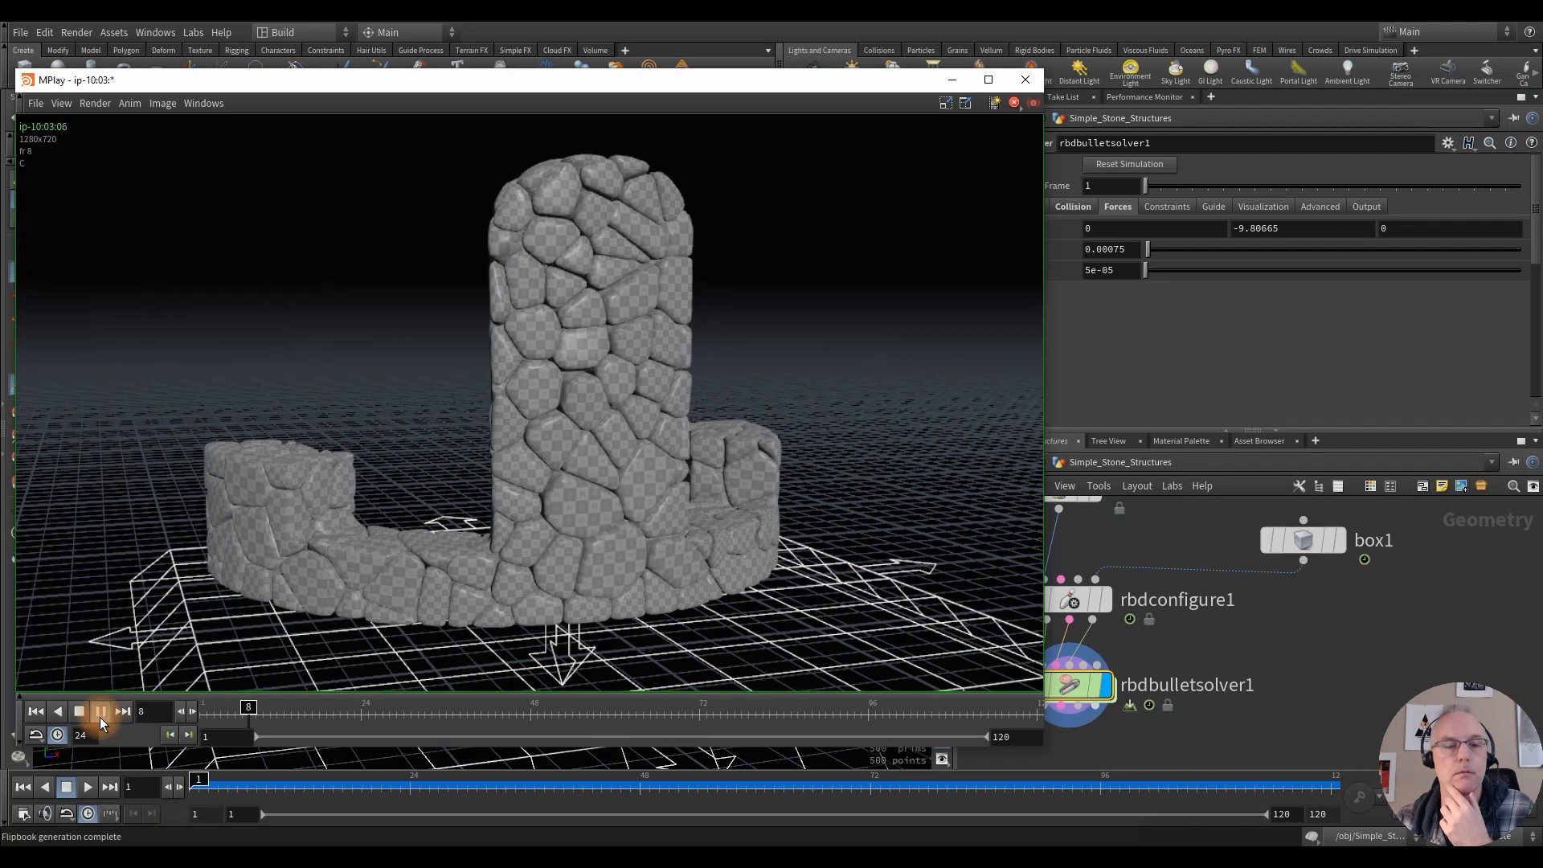
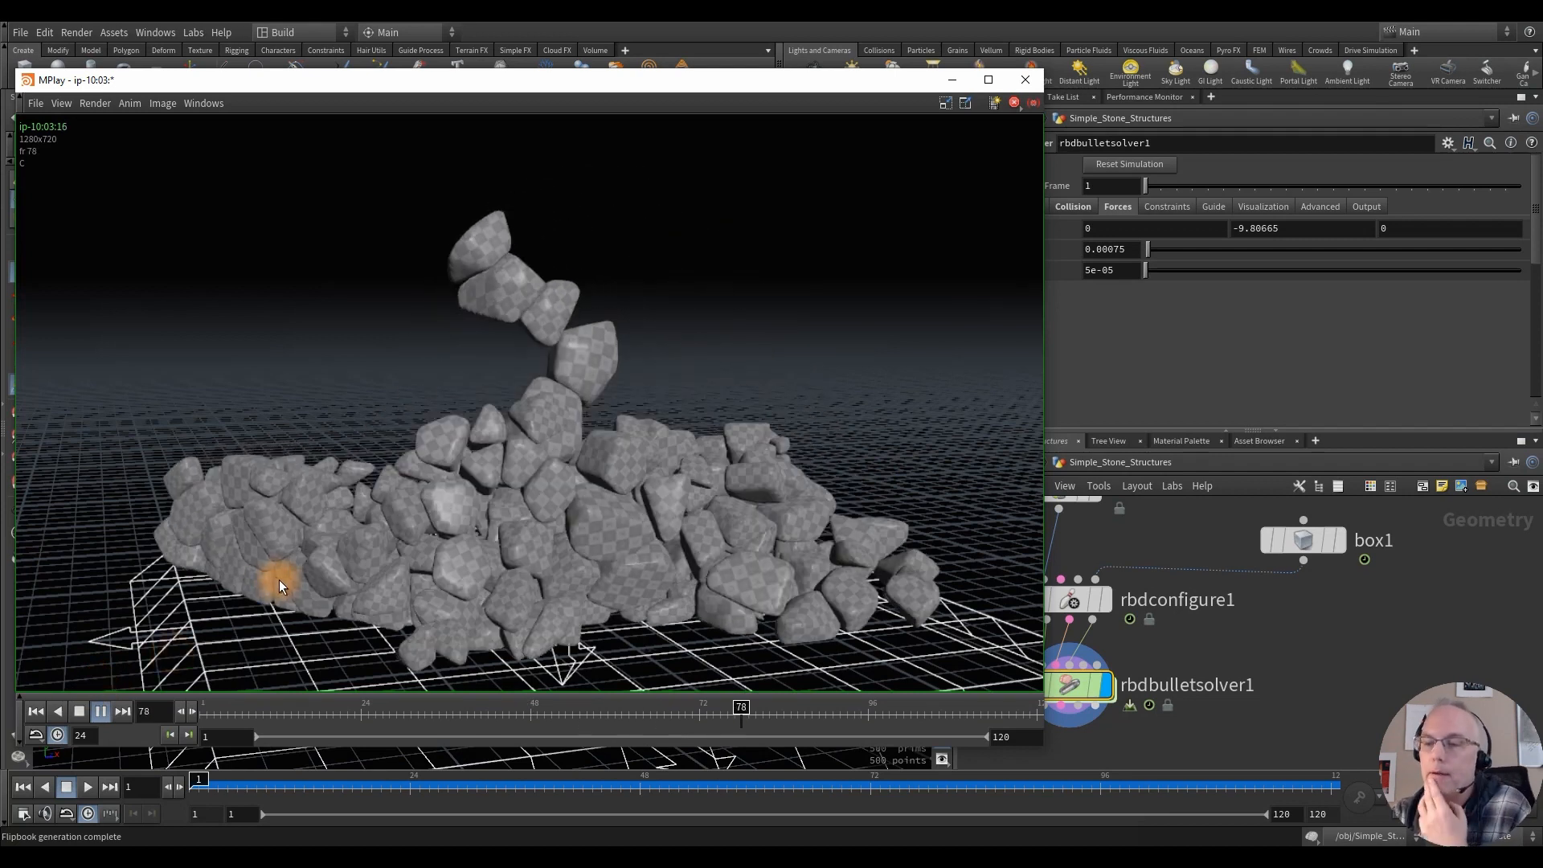
Step: Stop the flipbook playback and close MPlay
{"action": "left_click", "coordinate": [78, 712]}
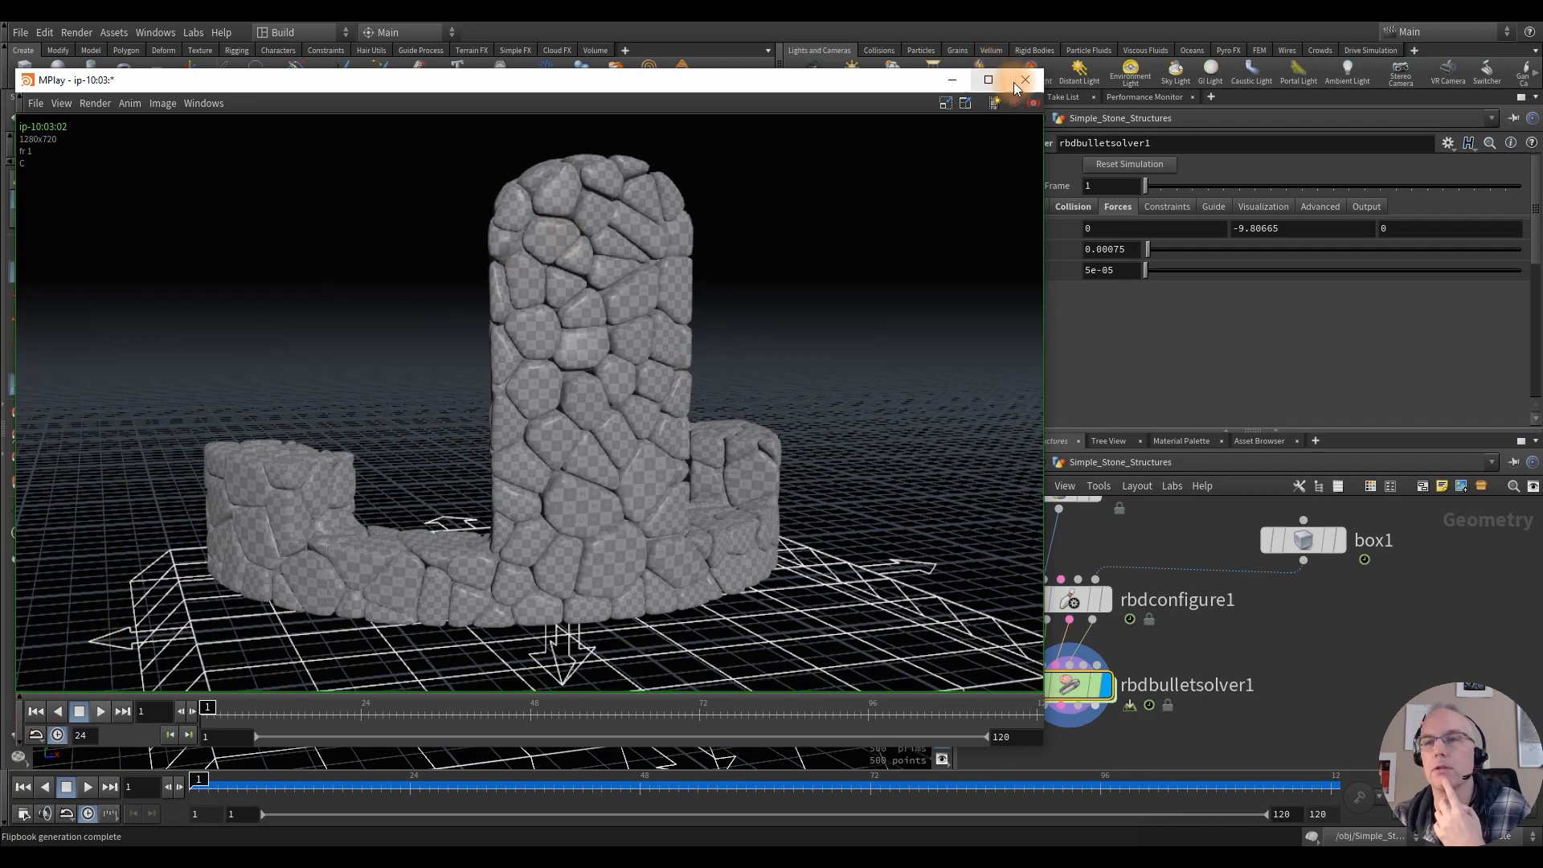
{"action": "left_click", "coordinate": [1022, 83]}
Step: Add a Null fed by the RBD Bullet Solver's first output and name it OUT_RBD
{"action": "middle_click_drag", "start_coordinate": [1279, 654], "coordinate": [1271, 526]}
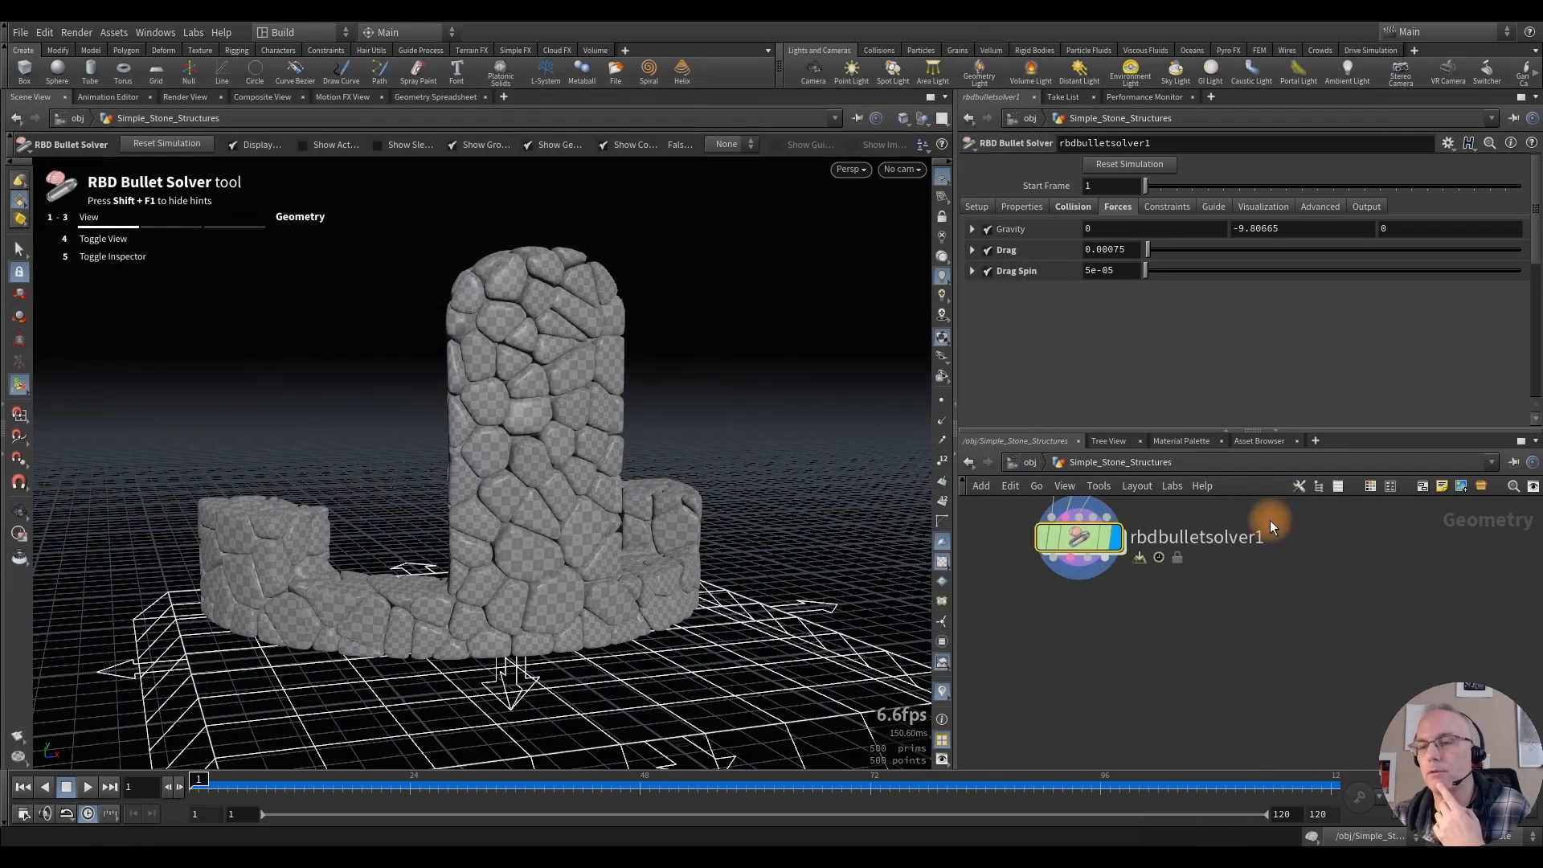
{"action": "left_click", "coordinate": [1062, 558]}
{"action": "key", "text": "Tab"}
{"action": "type", "text": "nul"}
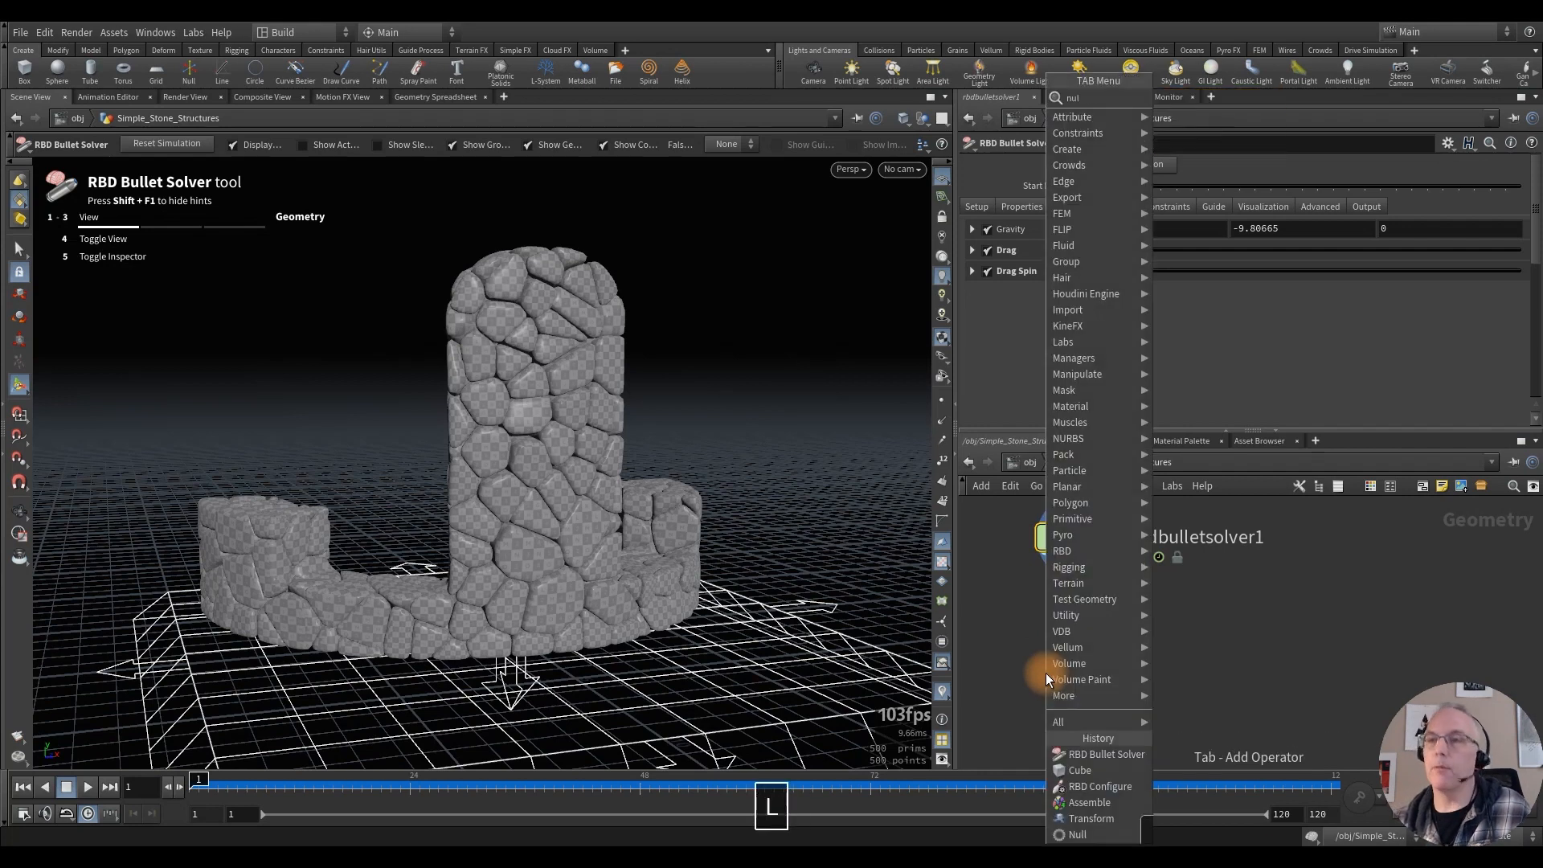
{"action": "key", "text": "Return"}
{"action": "double_click", "coordinate": [1099, 675]}
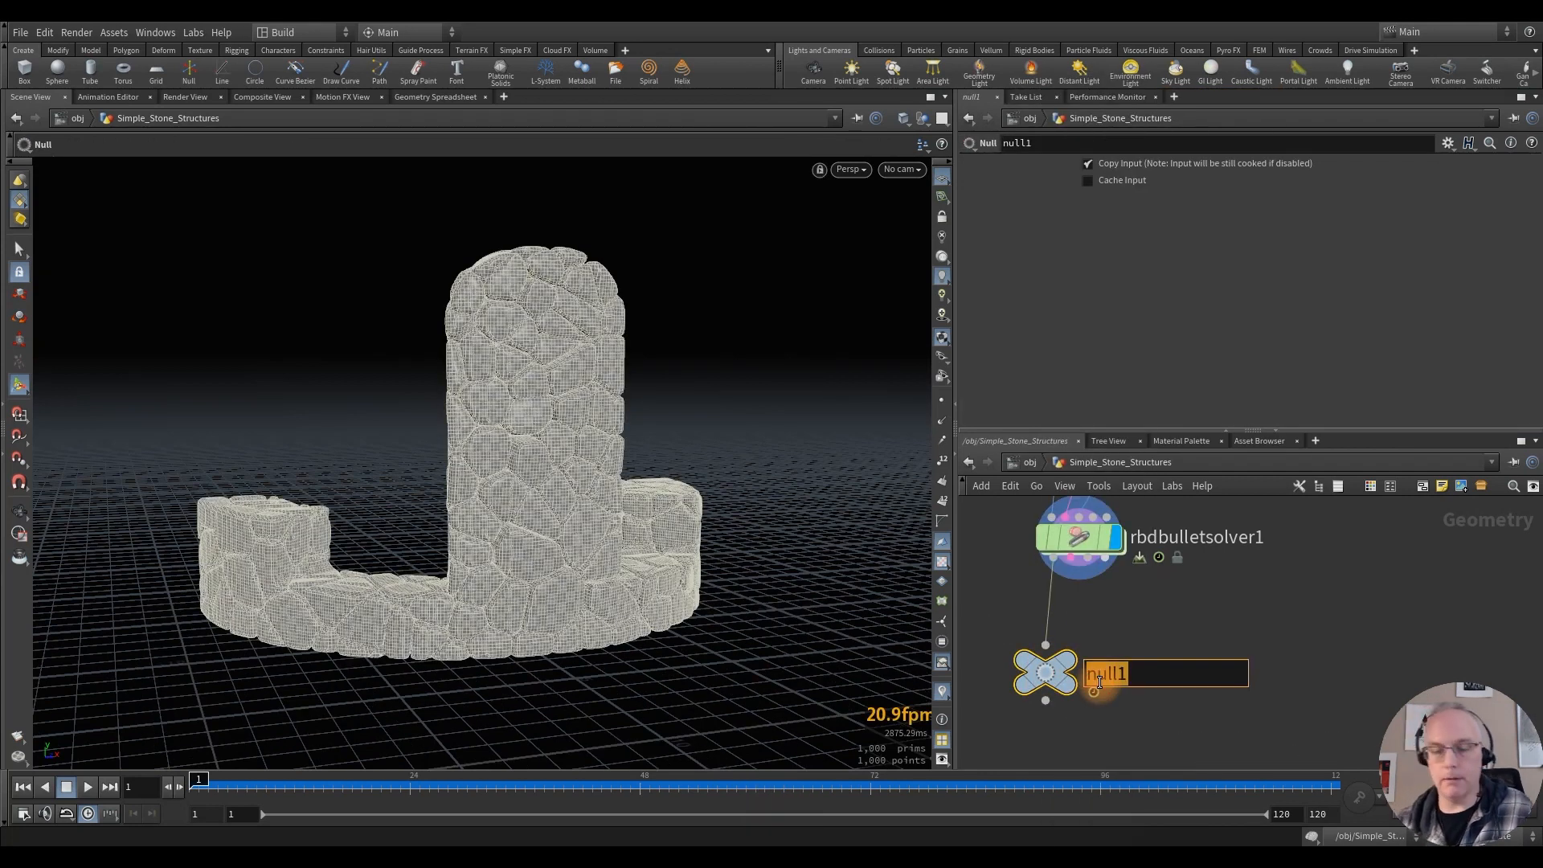
{"action": "type", "text": "OUT"}
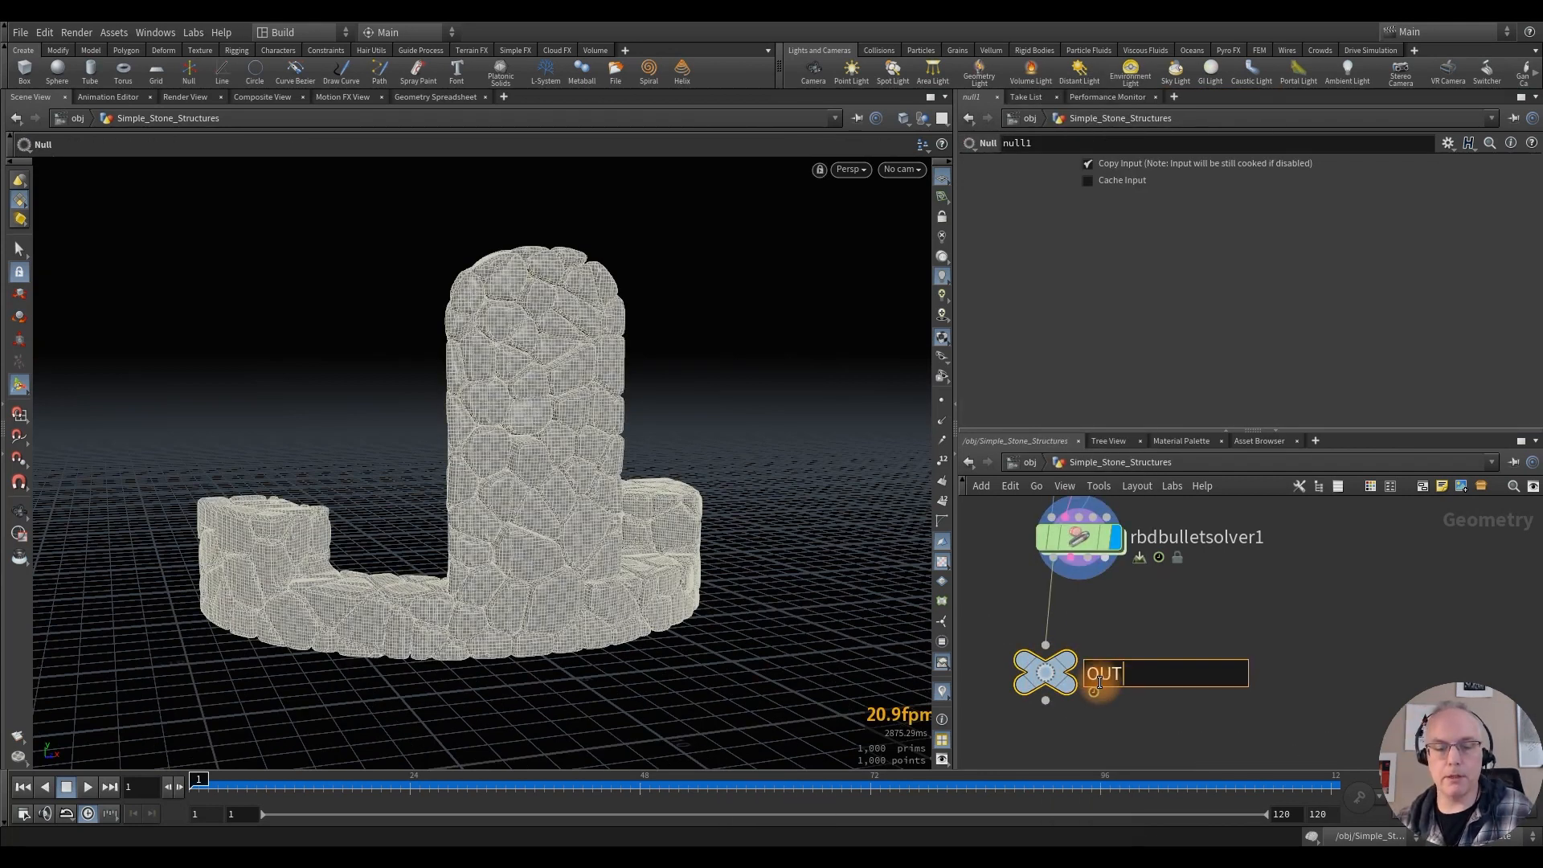
{"action": "type", "text": " RBD"}
{"action": "key", "text": "Return"}
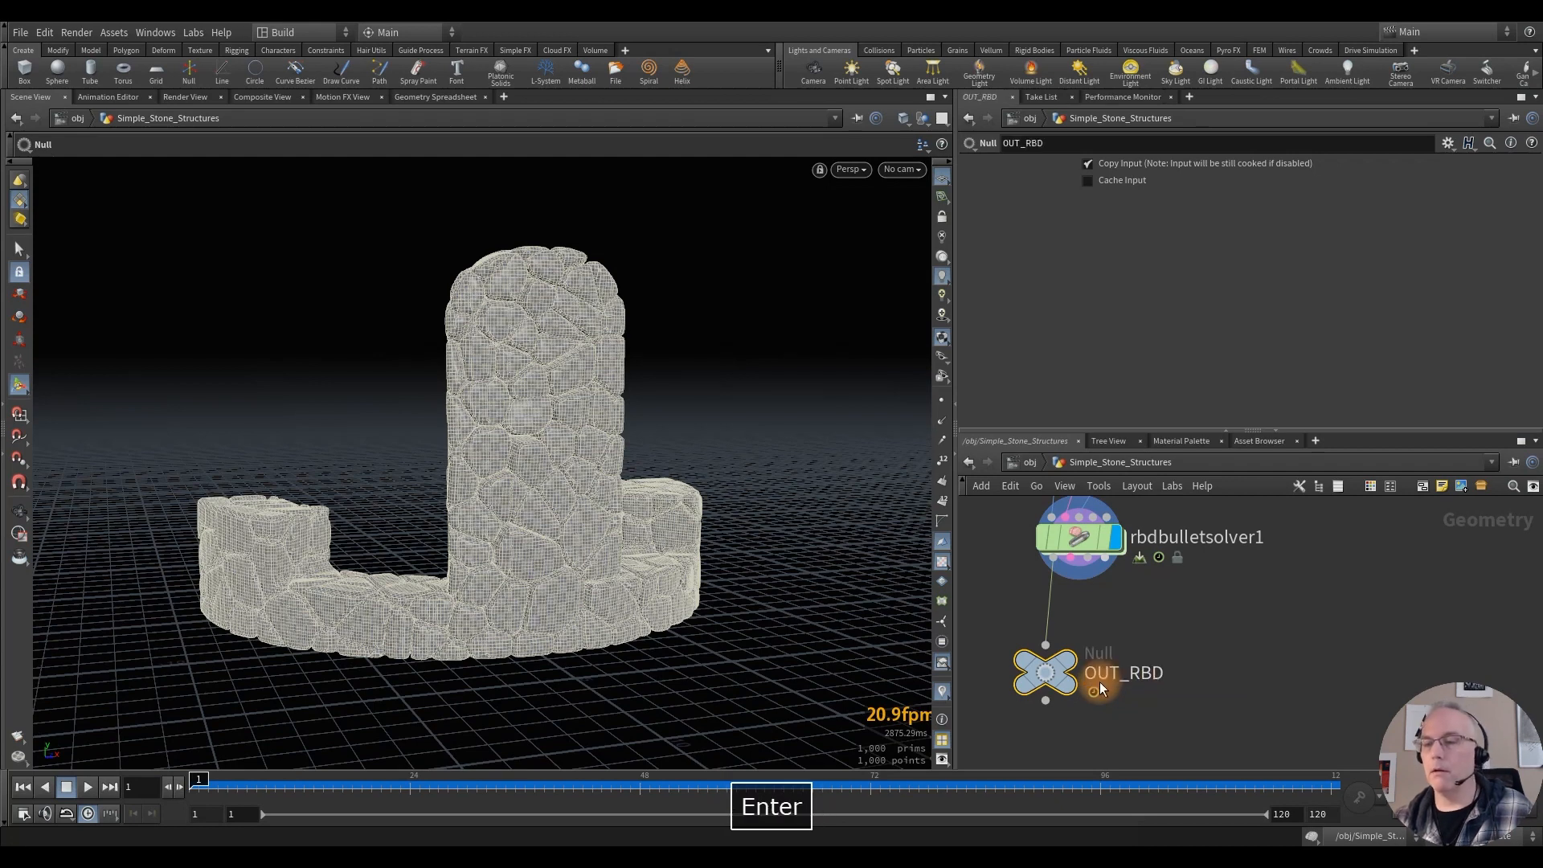
Step: Make OUT_RBD the displayed node and align it beneath the RBD Bullet Solver
{"action": "left_click", "coordinate": [1092, 633]}
{"action": "mouse_move", "coordinate": [1059, 682]}
{"action": "left_mouse_down"}
{"action": "mouse_move", "coordinate": [1092, 650]}
{"action": "mouse_move", "coordinate": [1079, 637]}
{"action": "mouse_move", "coordinate": [1085, 661]}
{"action": "left_mouse_up"}
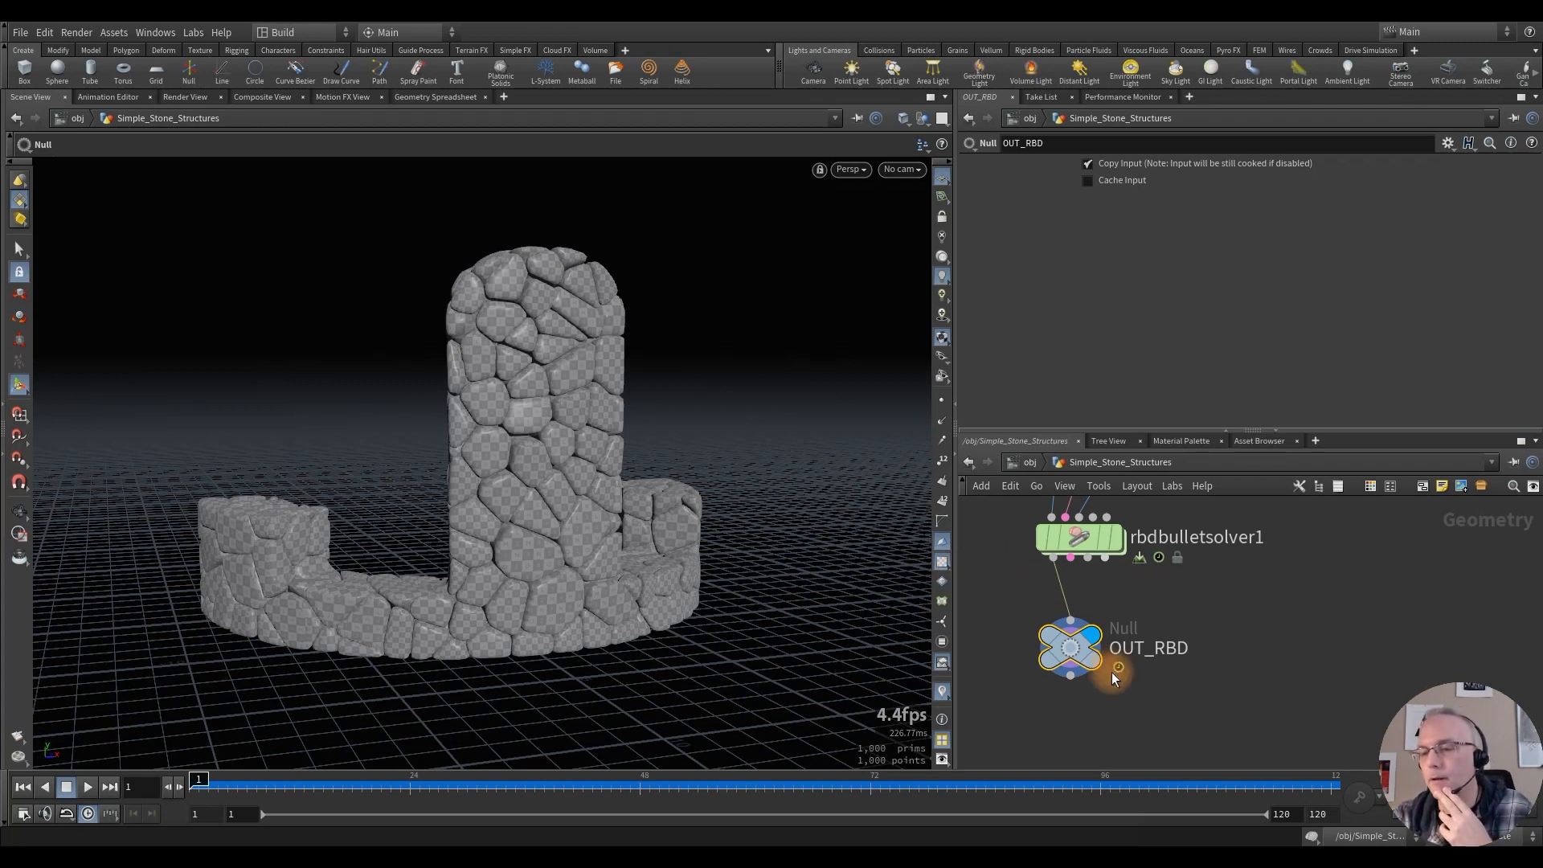
{"action": "left_click_drag", "start_coordinate": [1064, 652], "coordinate": [1073, 637]}
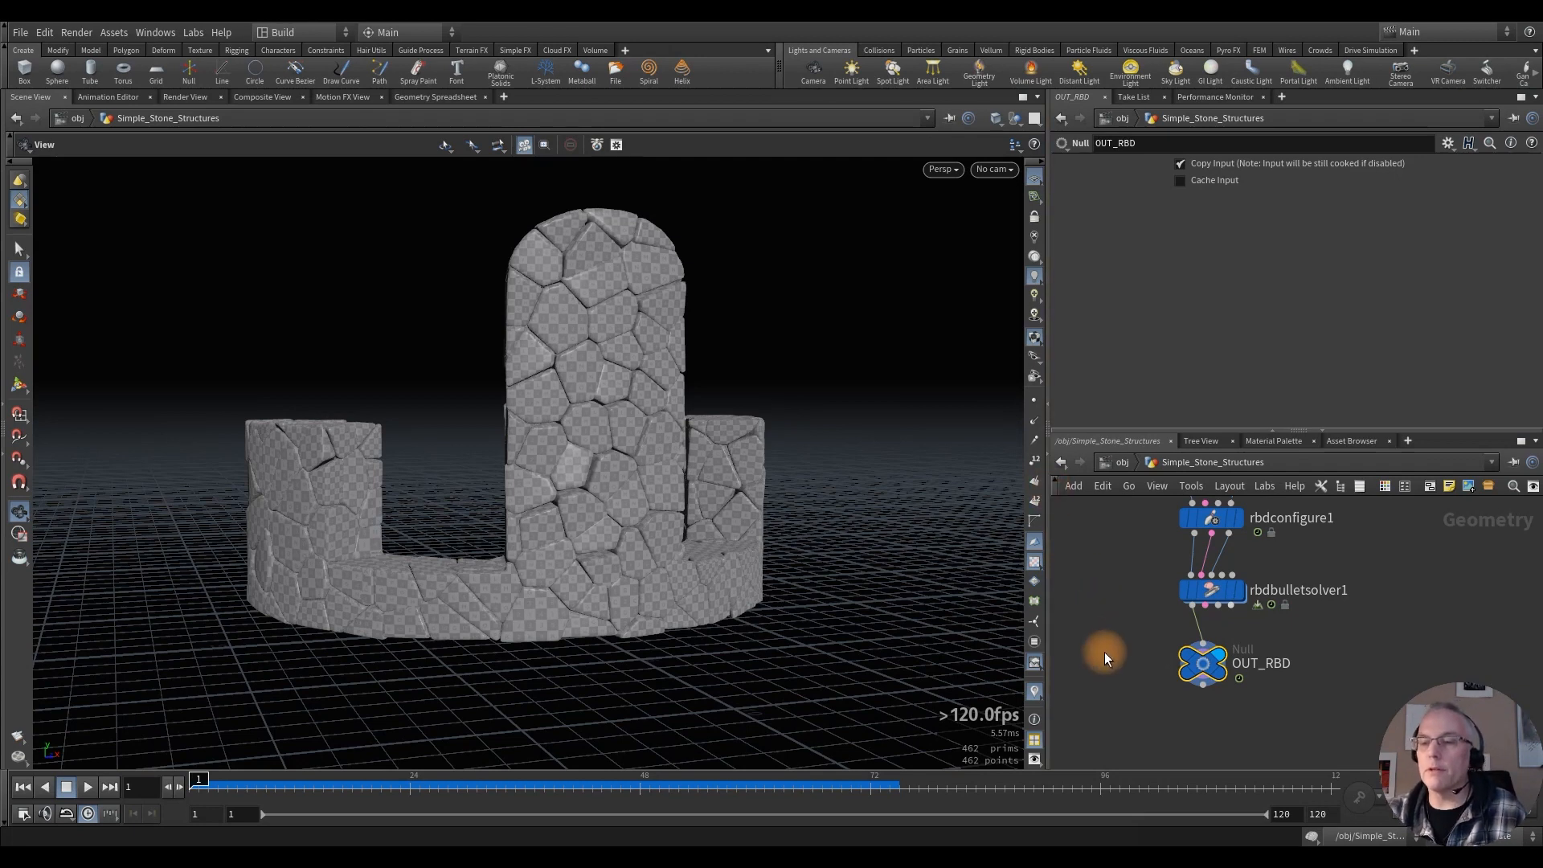
{"action": "left_click", "coordinate": [1104, 652]}
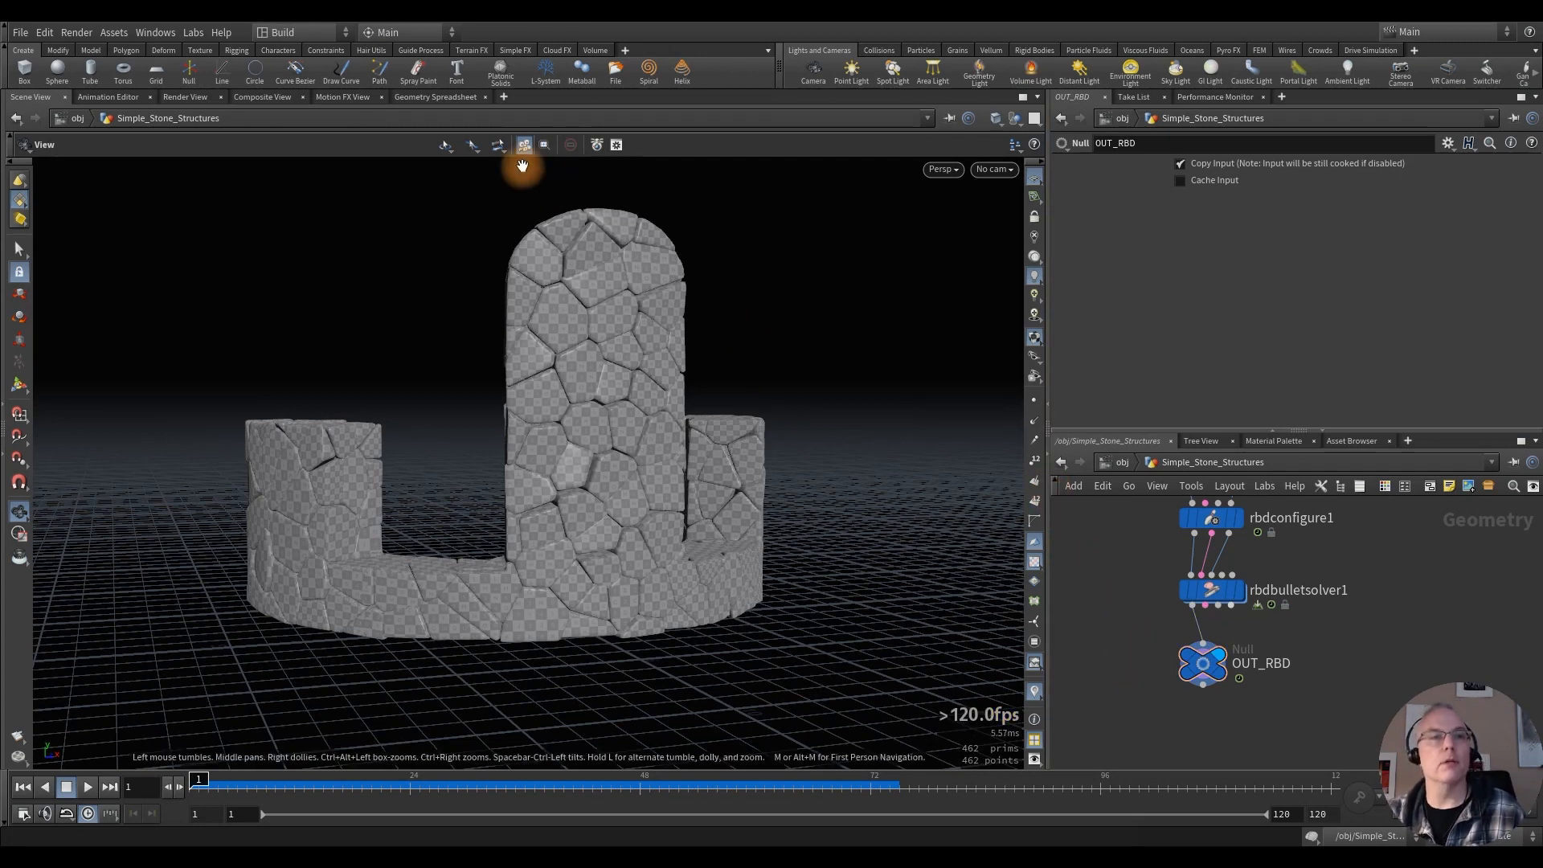
Step: Switch to the Solaris desktop, open the stage network and collapse the scene graph panes to enlarge the viewport
{"action": "left_click", "coordinate": [341, 33]}
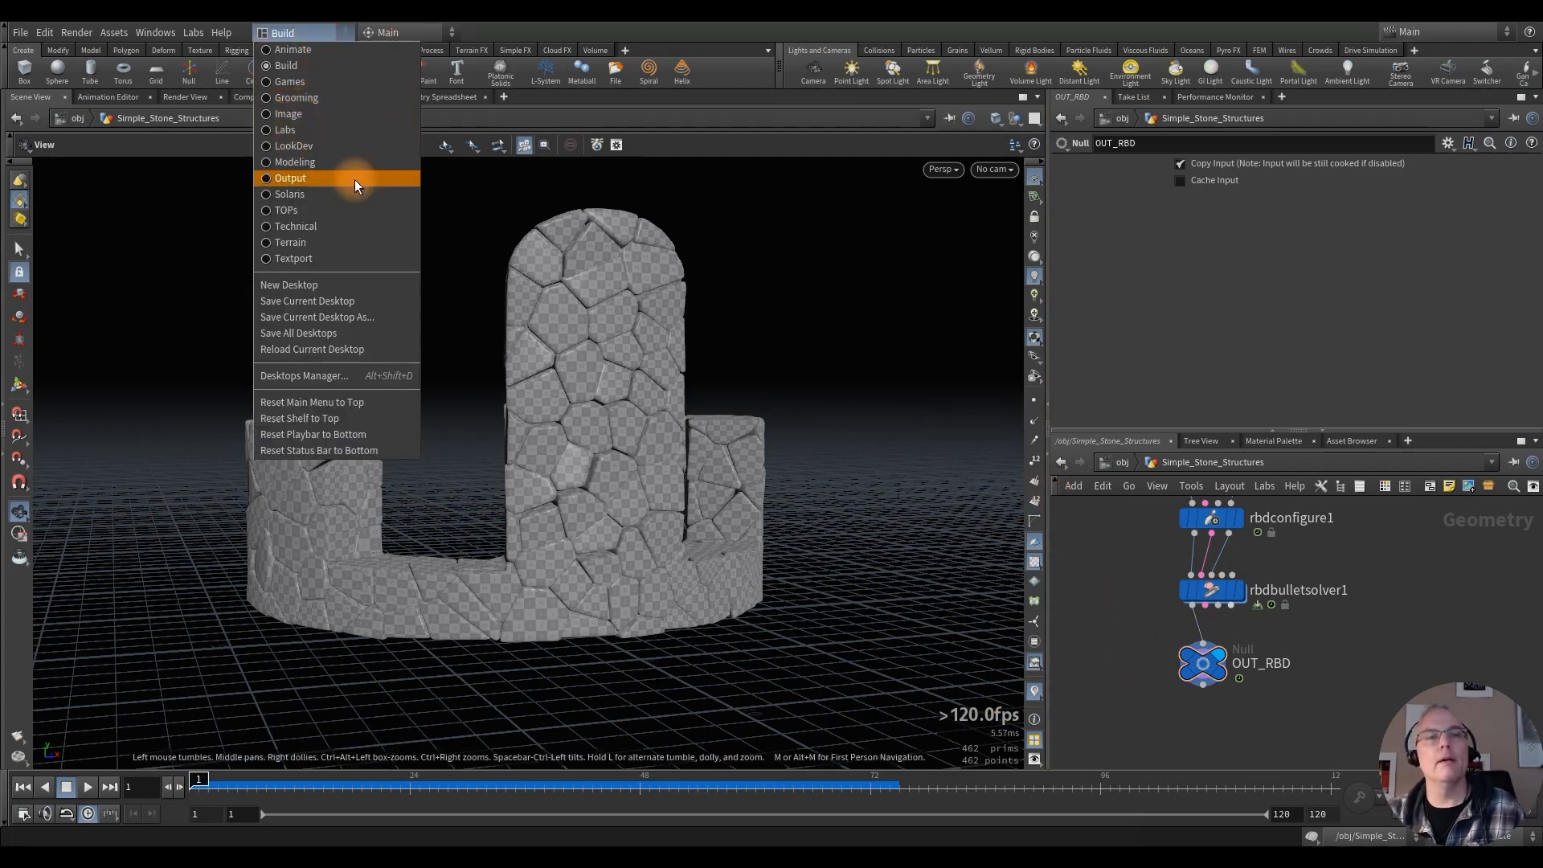
{"action": "left_click", "coordinate": [305, 194]}
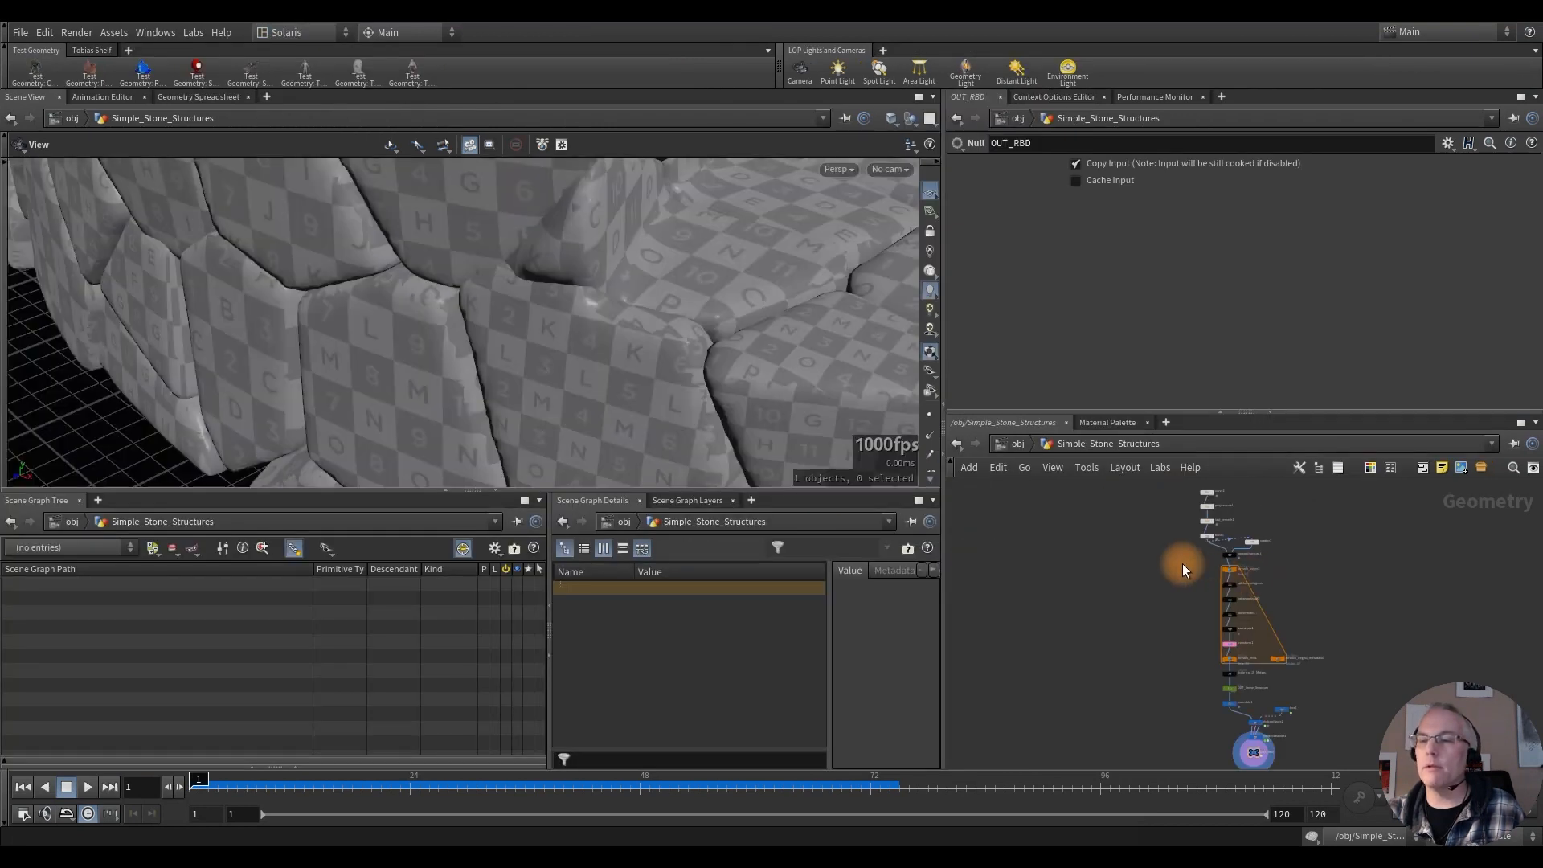
{"action": "left_click", "coordinate": [1006, 445]}
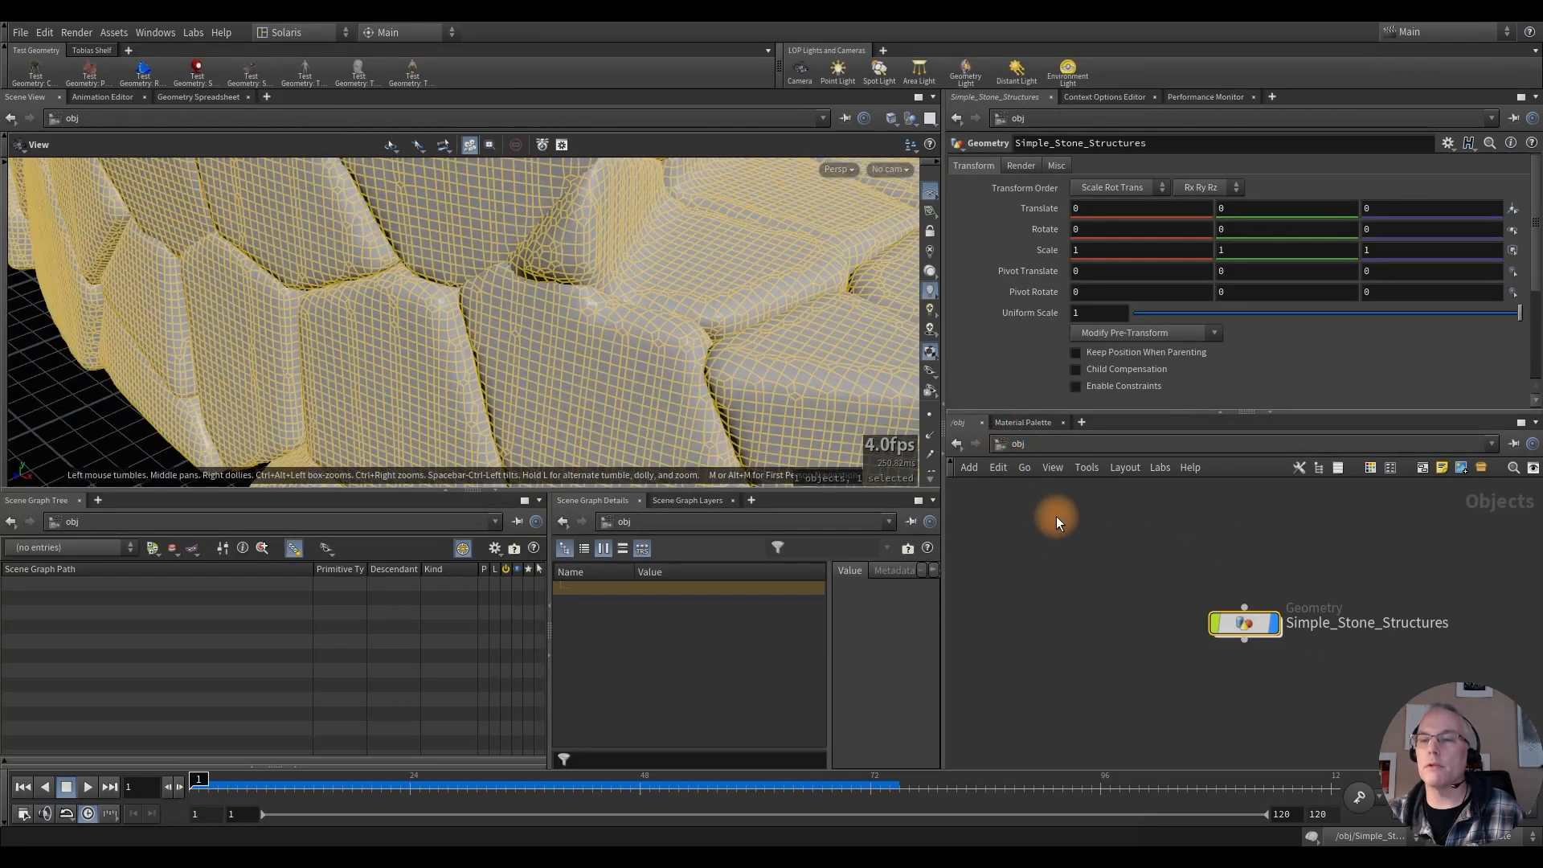
{"action": "left_click", "coordinate": [1010, 445]}
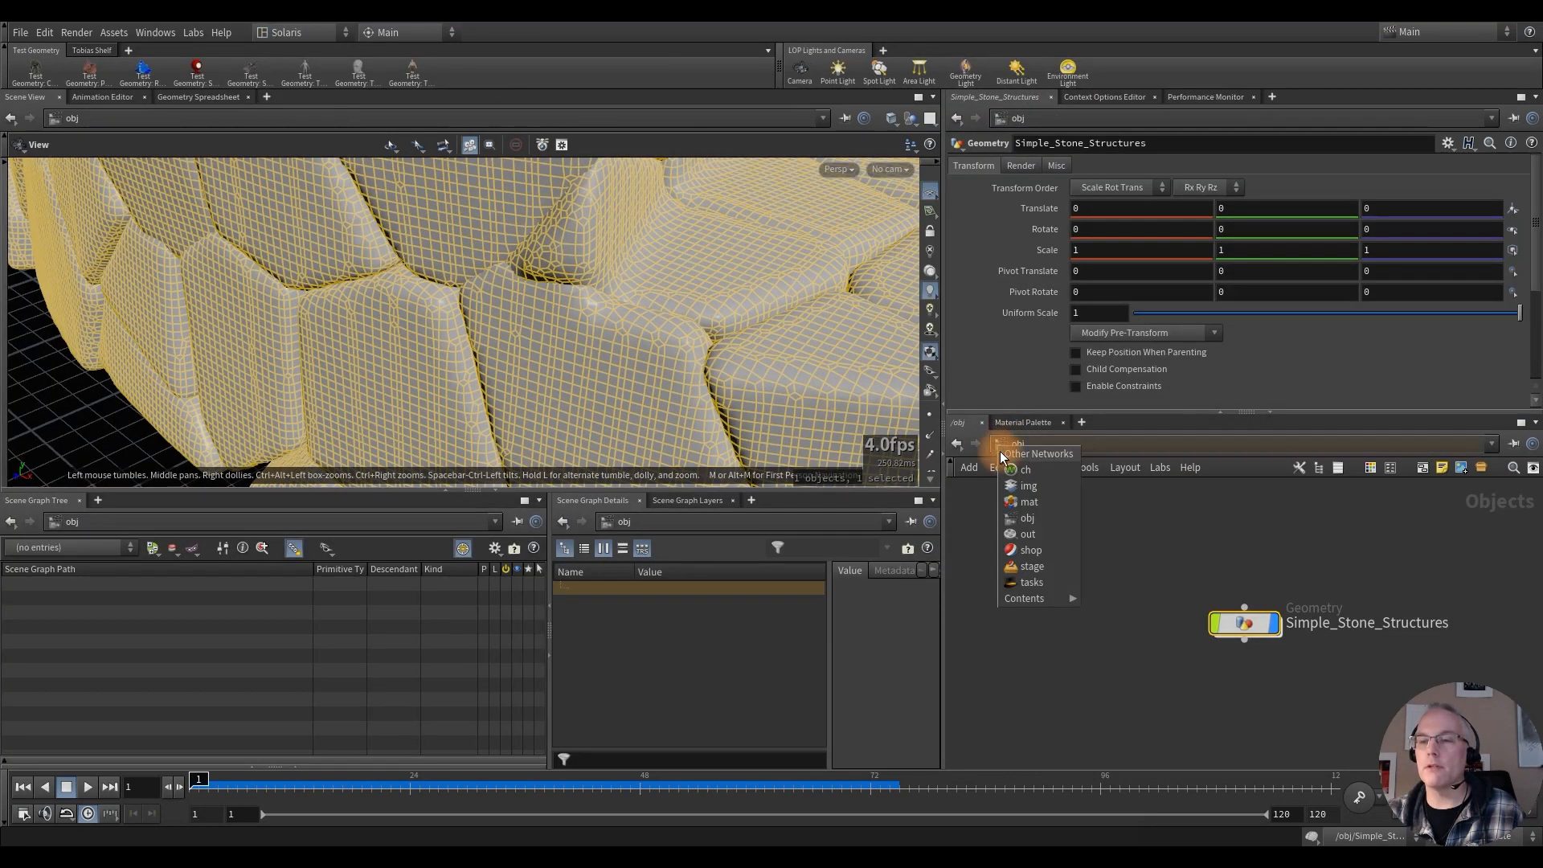
{"action": "left_click", "coordinate": [1029, 566]}
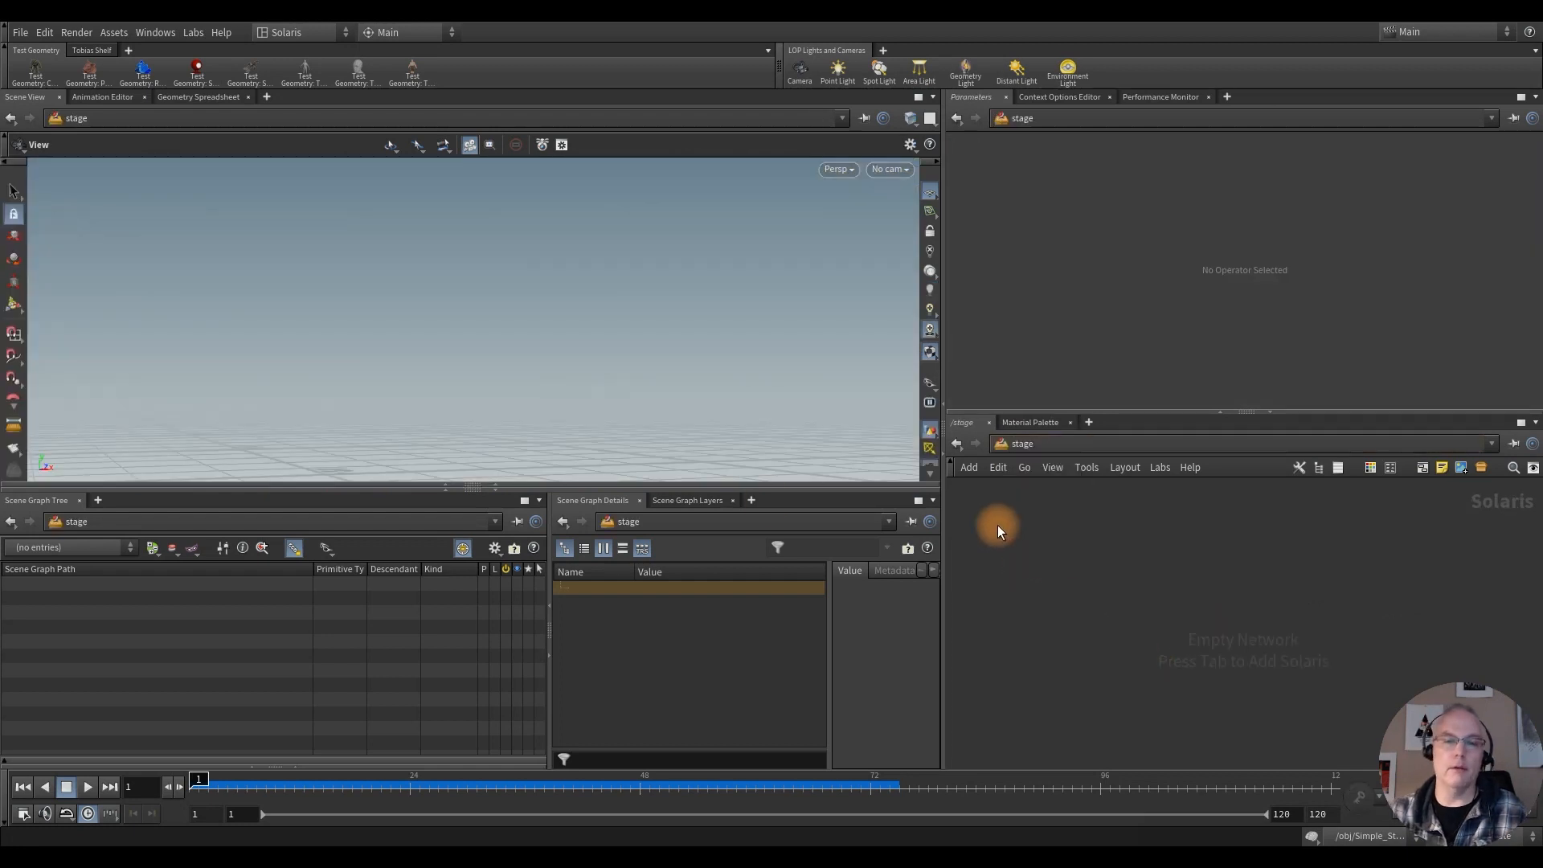
{"action": "left_click", "coordinate": [496, 489]}
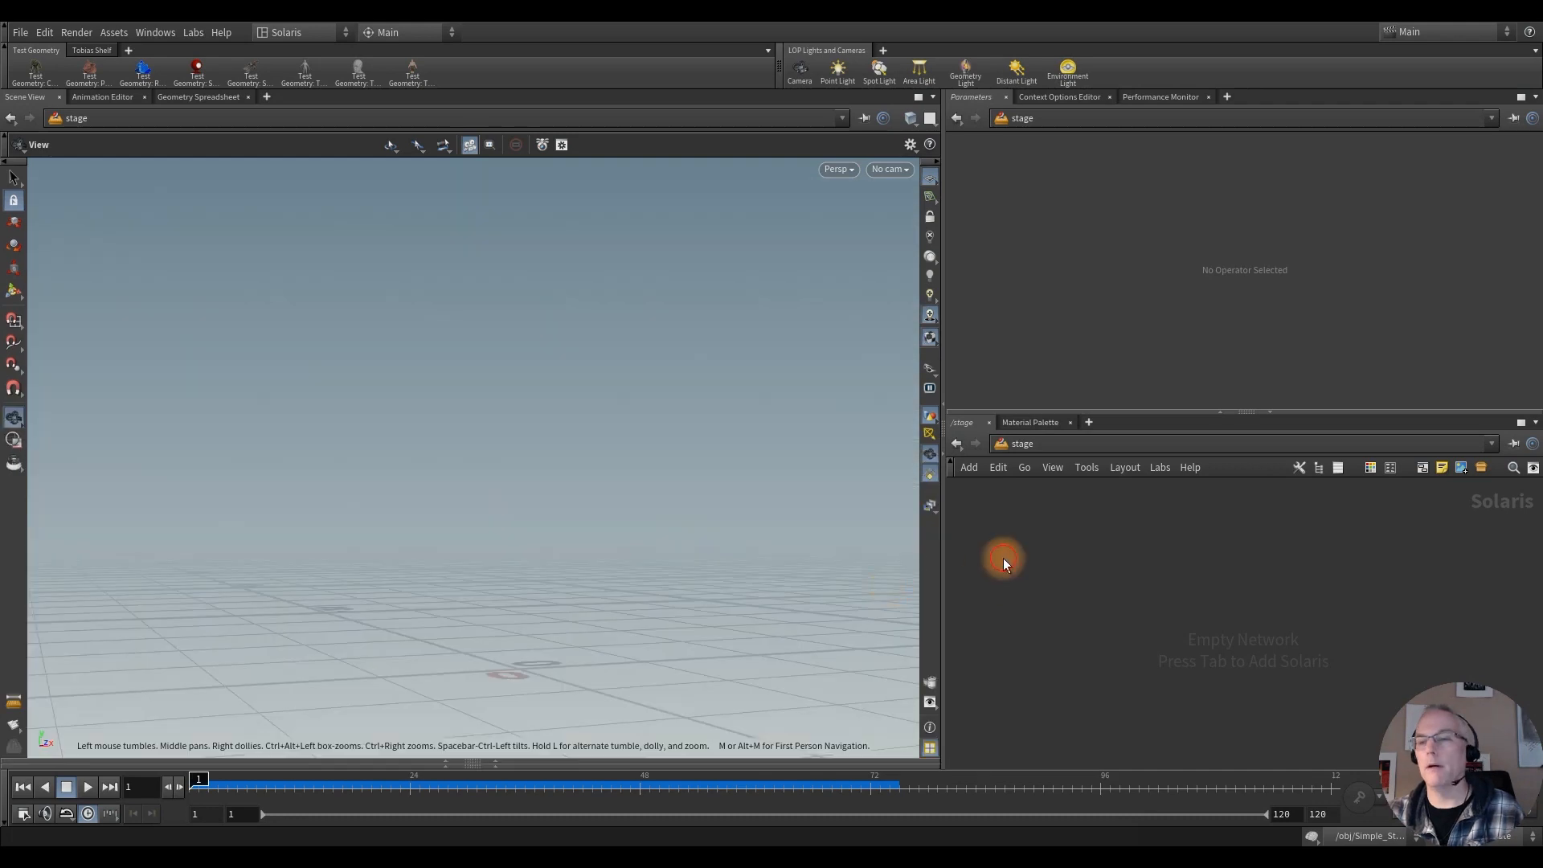
Step: Add a Scene Import (All) node to the stage network
{"action": "key", "text": "Tab"}
{"action": "type", "text": "import"}
{"action": "key", "text": "Down"}
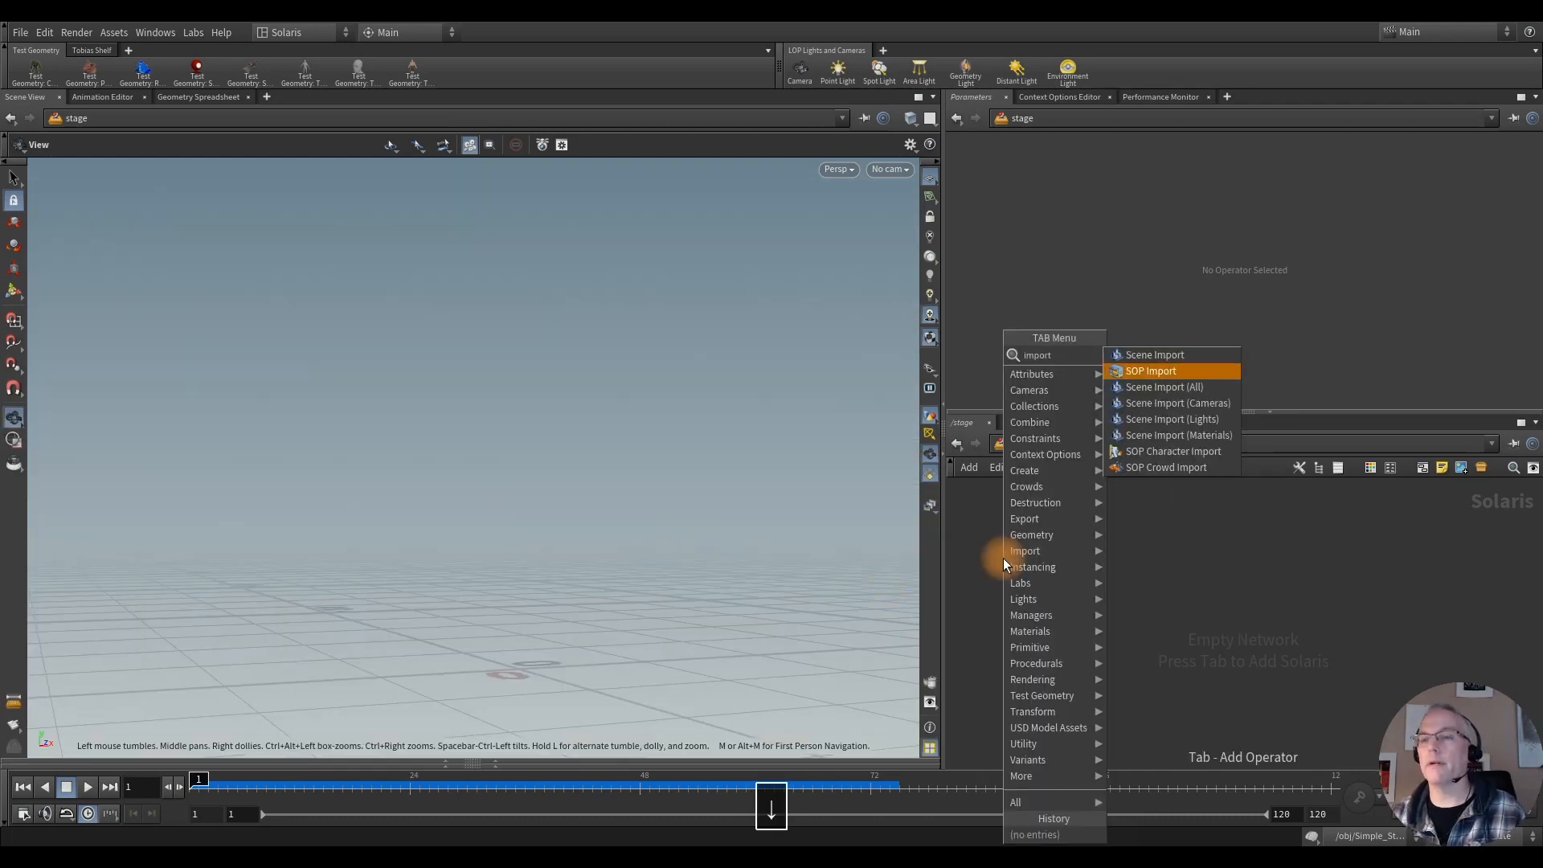
{"action": "key", "text": "Return"}
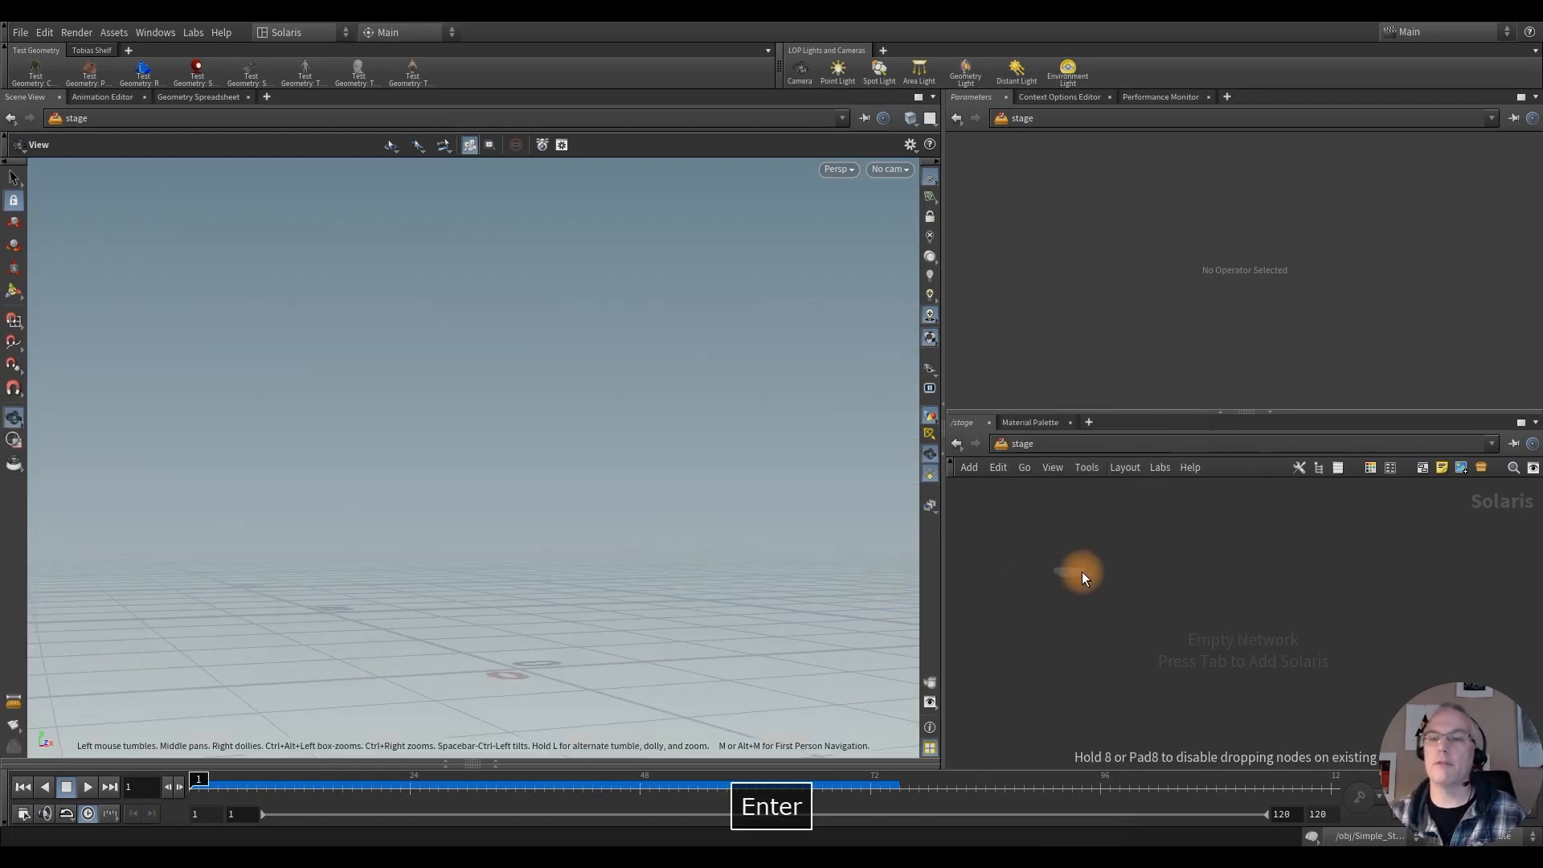
{"action": "left_click", "coordinate": [1044, 550]}
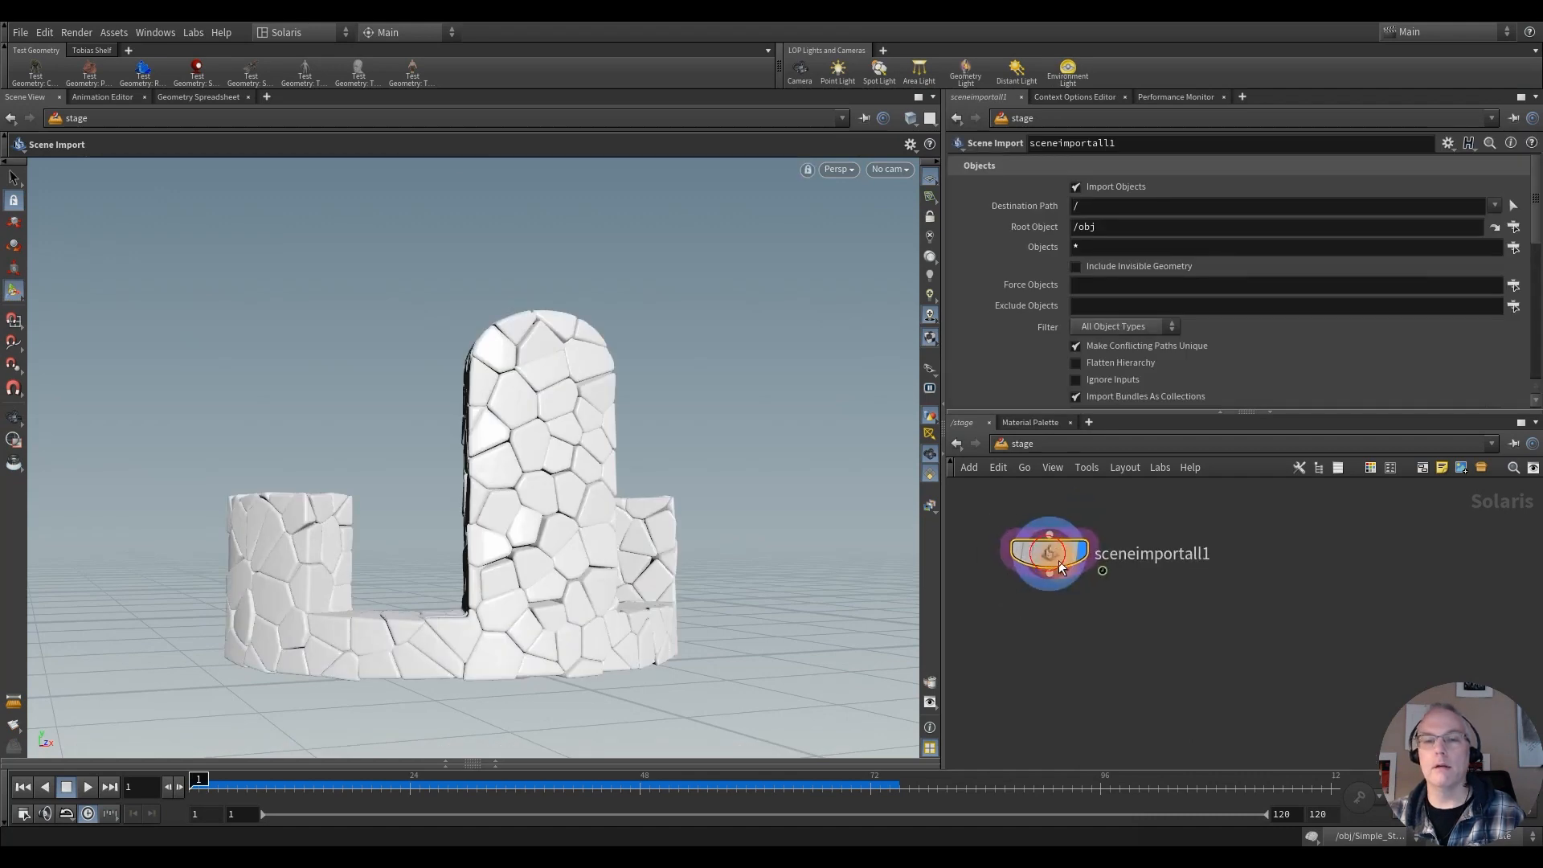
{"action": "left_click_drag", "start_coordinate": [1045, 558], "coordinate": [1090, 605]}
Step: Frame the stone structure slightly from above and create a camera matching that view
{"action": "left_click_drag", "start_coordinate": [579, 507], "coordinate": [506, 523], "text": "alt"}
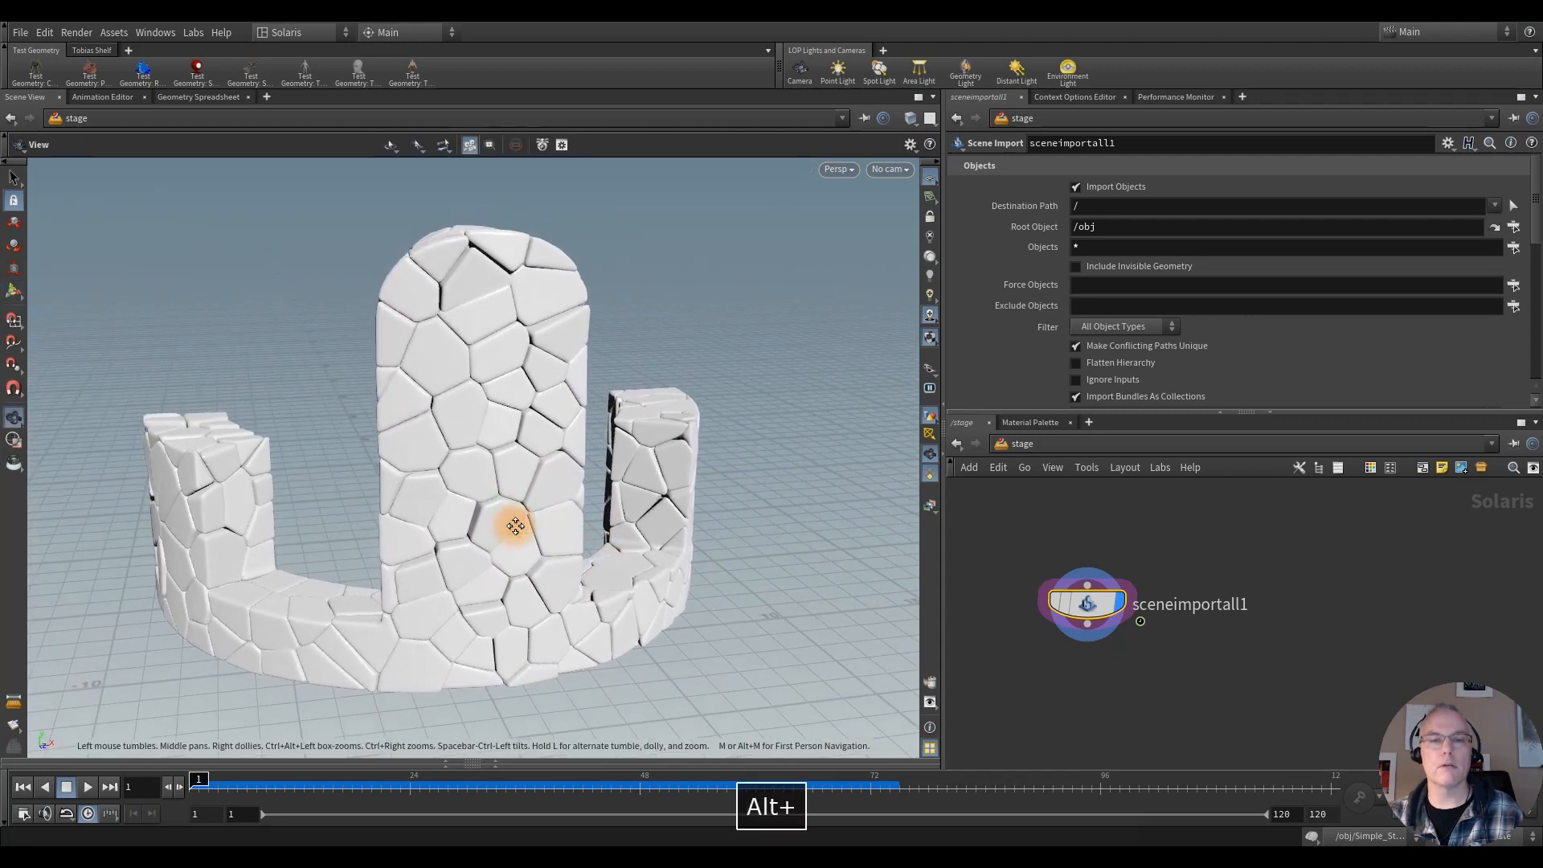
{"action": "left_click", "coordinate": [803, 70]}
{"action": "left_click", "coordinate": [809, 74], "text": "ctrl"}
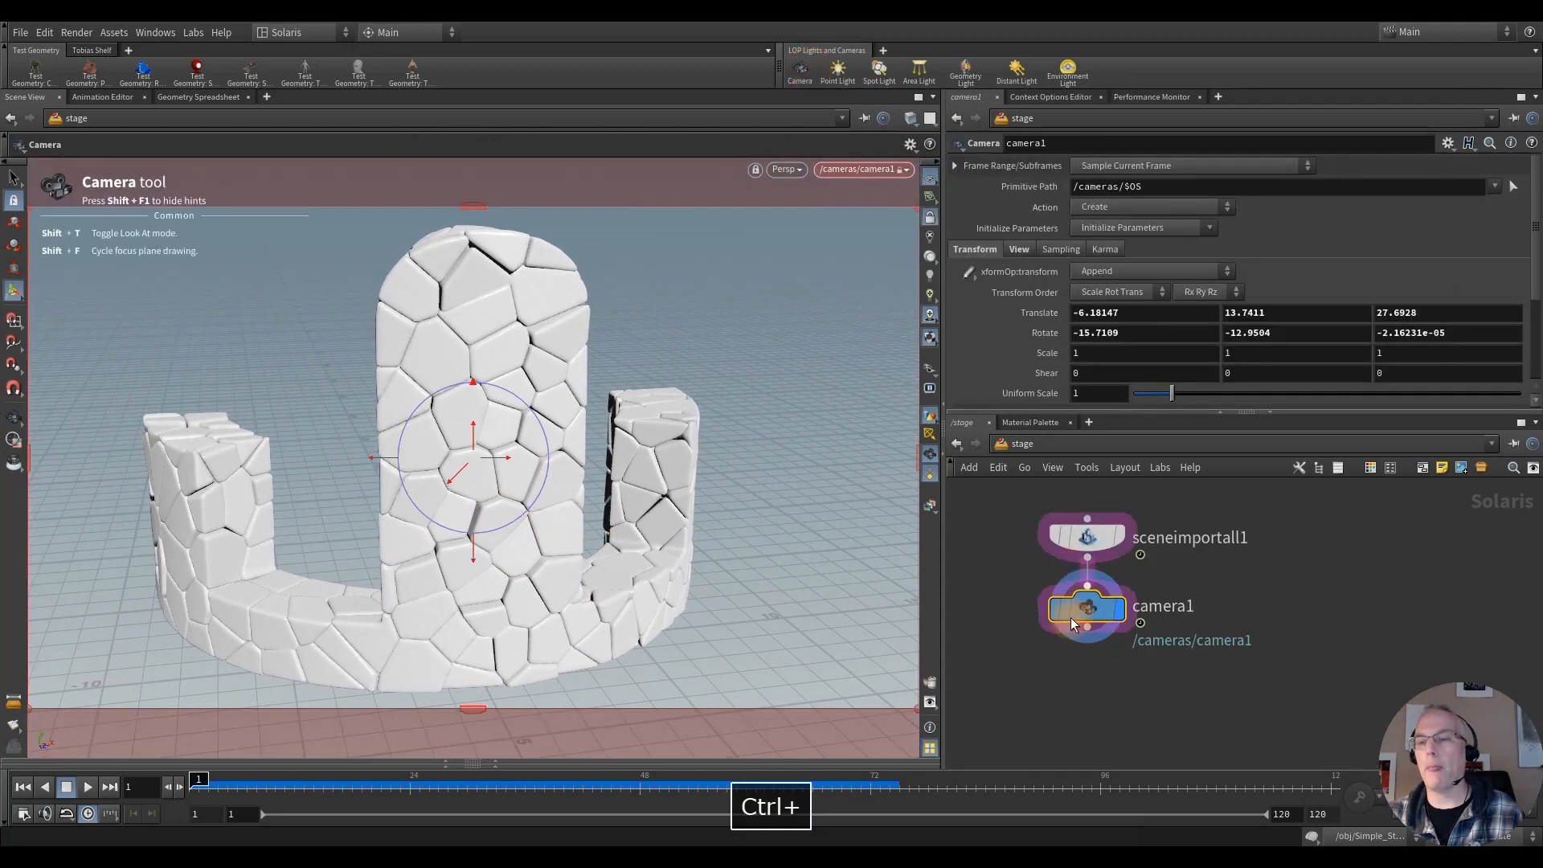
Step: Add a Dome Light fed by the camera node and place it directly below
{"action": "middle_click_drag", "start_coordinate": [1104, 704], "coordinate": [1087, 707]}
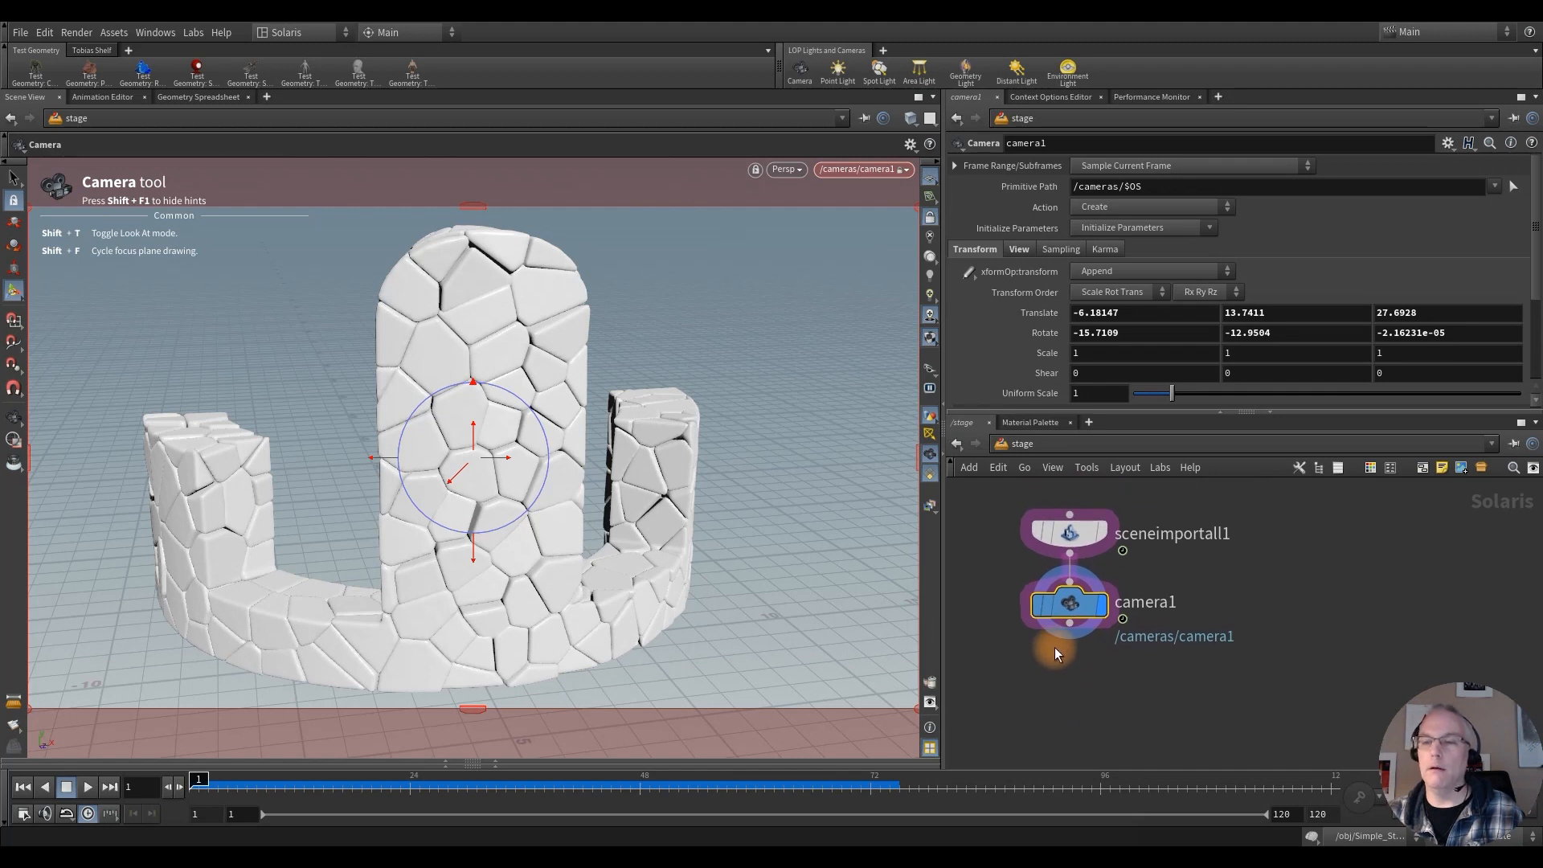
{"action": "left_click", "coordinate": [1070, 632]}
{"action": "key", "text": "Tab"}
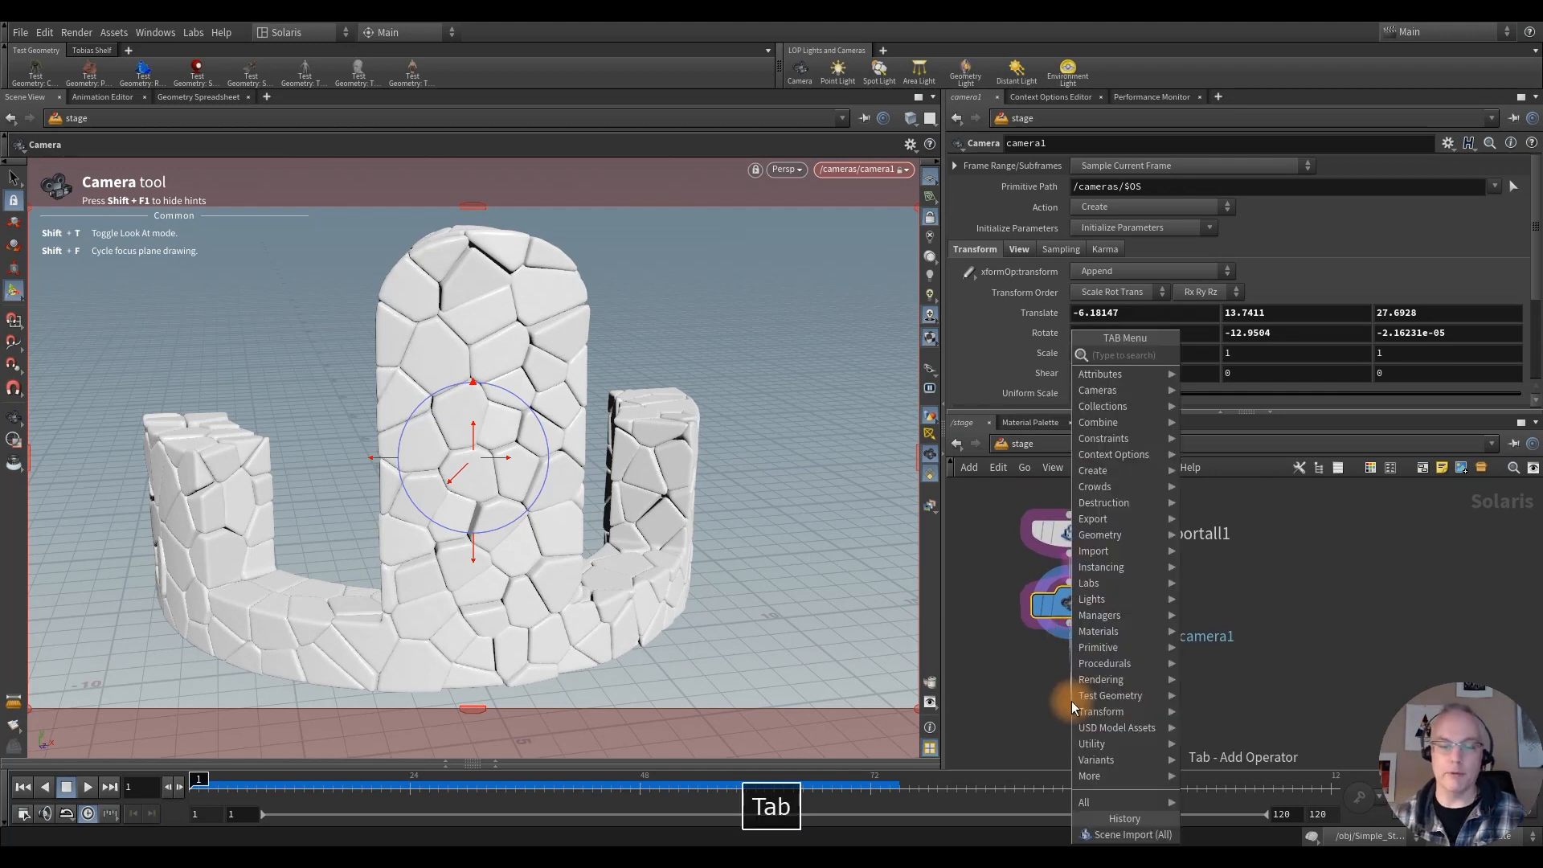
{"action": "type", "text": "light"}
{"action": "key", "text": "Down"}
{"action": "key", "text": "Down"}
{"action": "key", "text": "Down"}
{"action": "key", "text": "Down"}
{"action": "key", "text": "Down"}
{"action": "key", "text": "Down"}
{"action": "key", "text": "Down"}
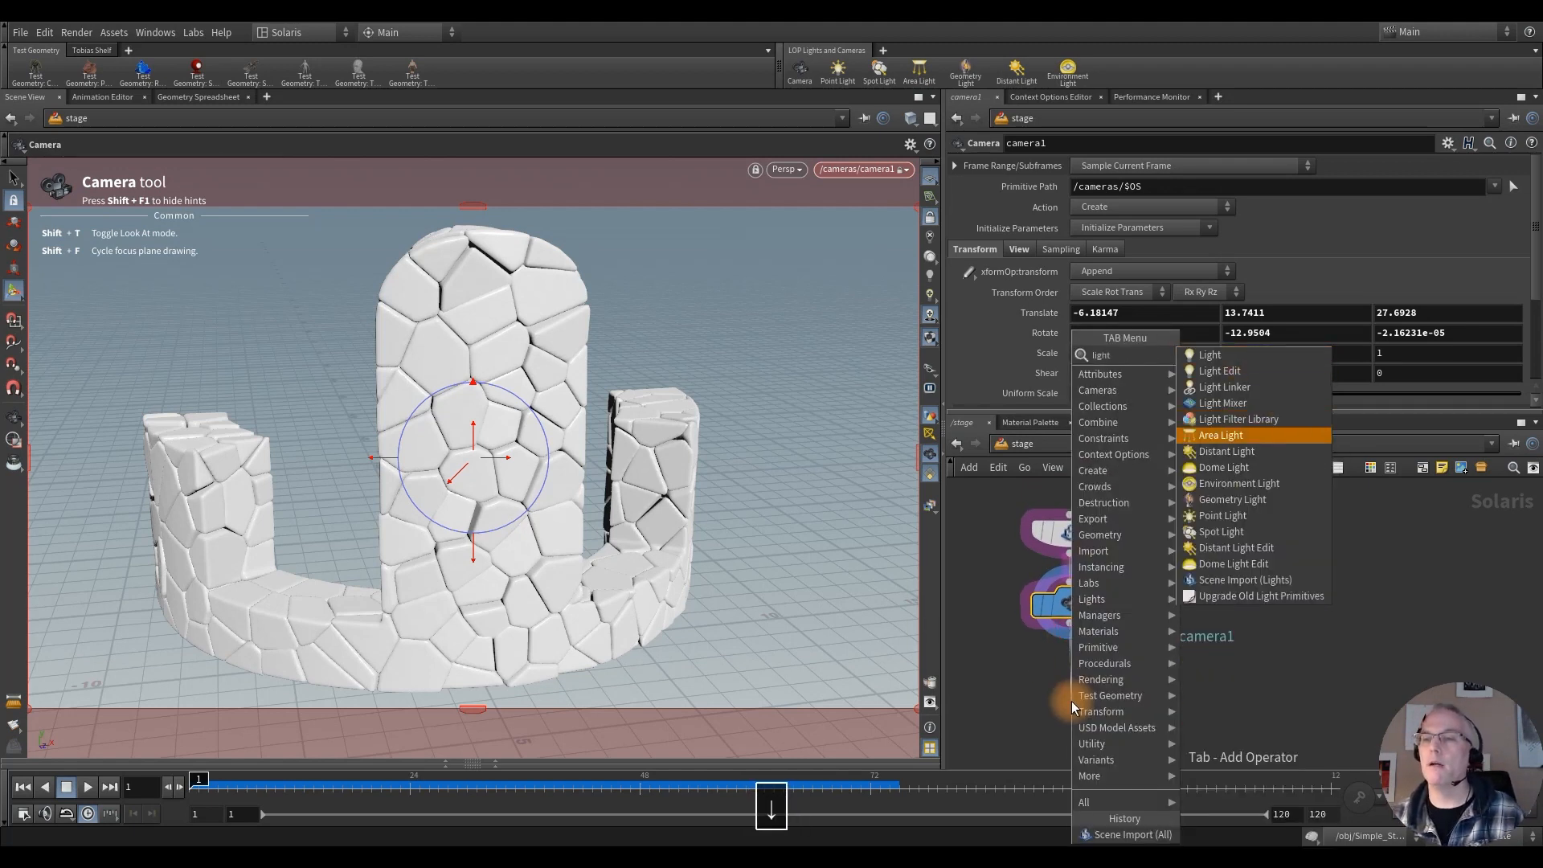
{"action": "key", "text": "Return"}
{"action": "mouse_move", "coordinate": [1071, 705]}
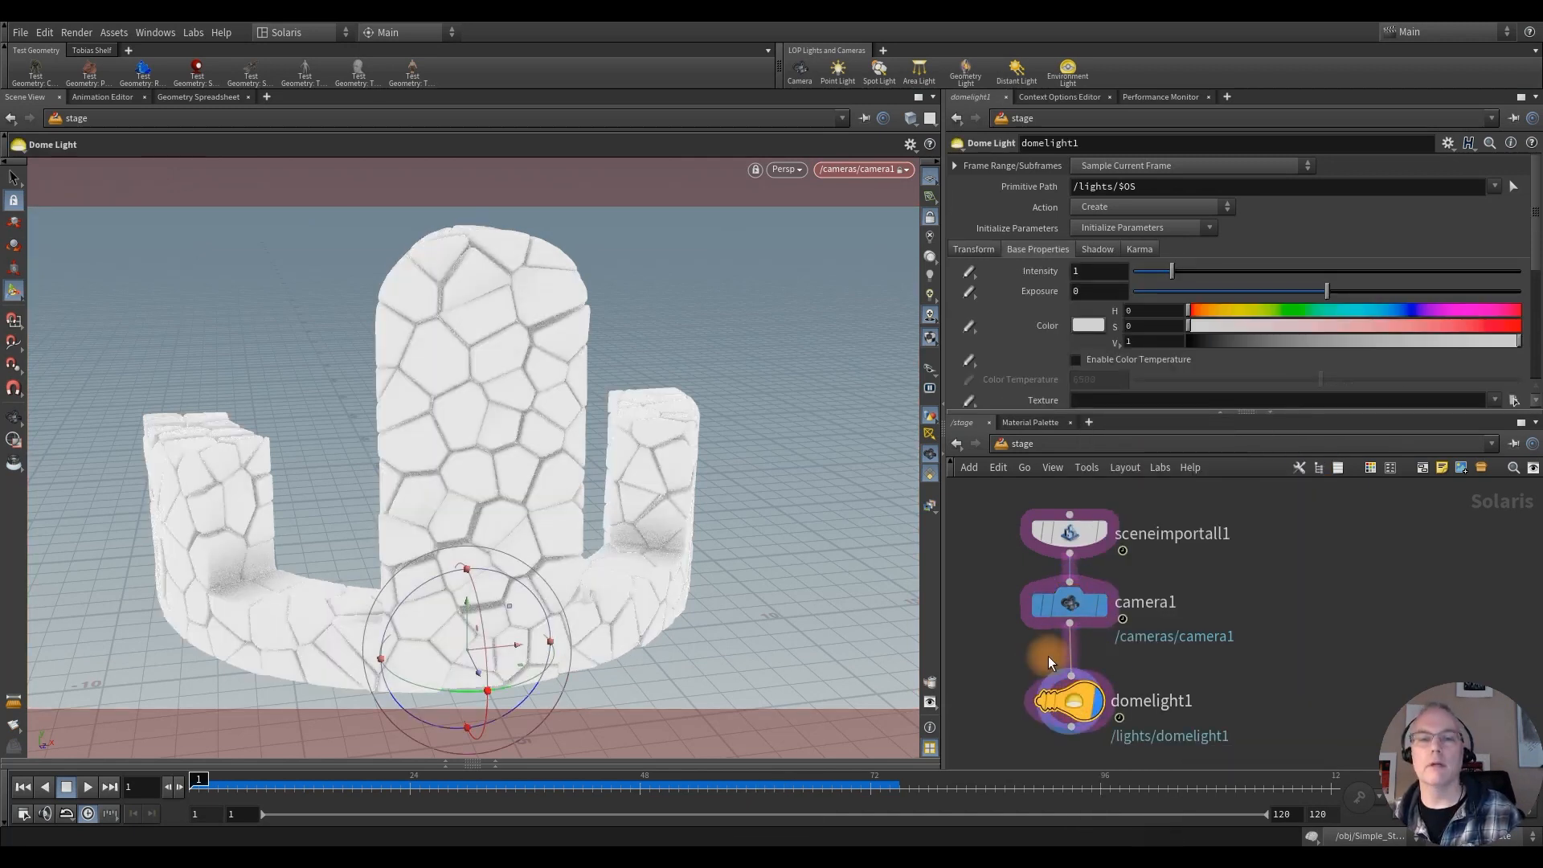
Step: Set the dome light's texture to I:/hdri/kiara_1_dawn_4k.hdr
{"action": "scroll", "coordinate": [1213, 333], "scroll_direction": "down", "scroll_amount": 3}
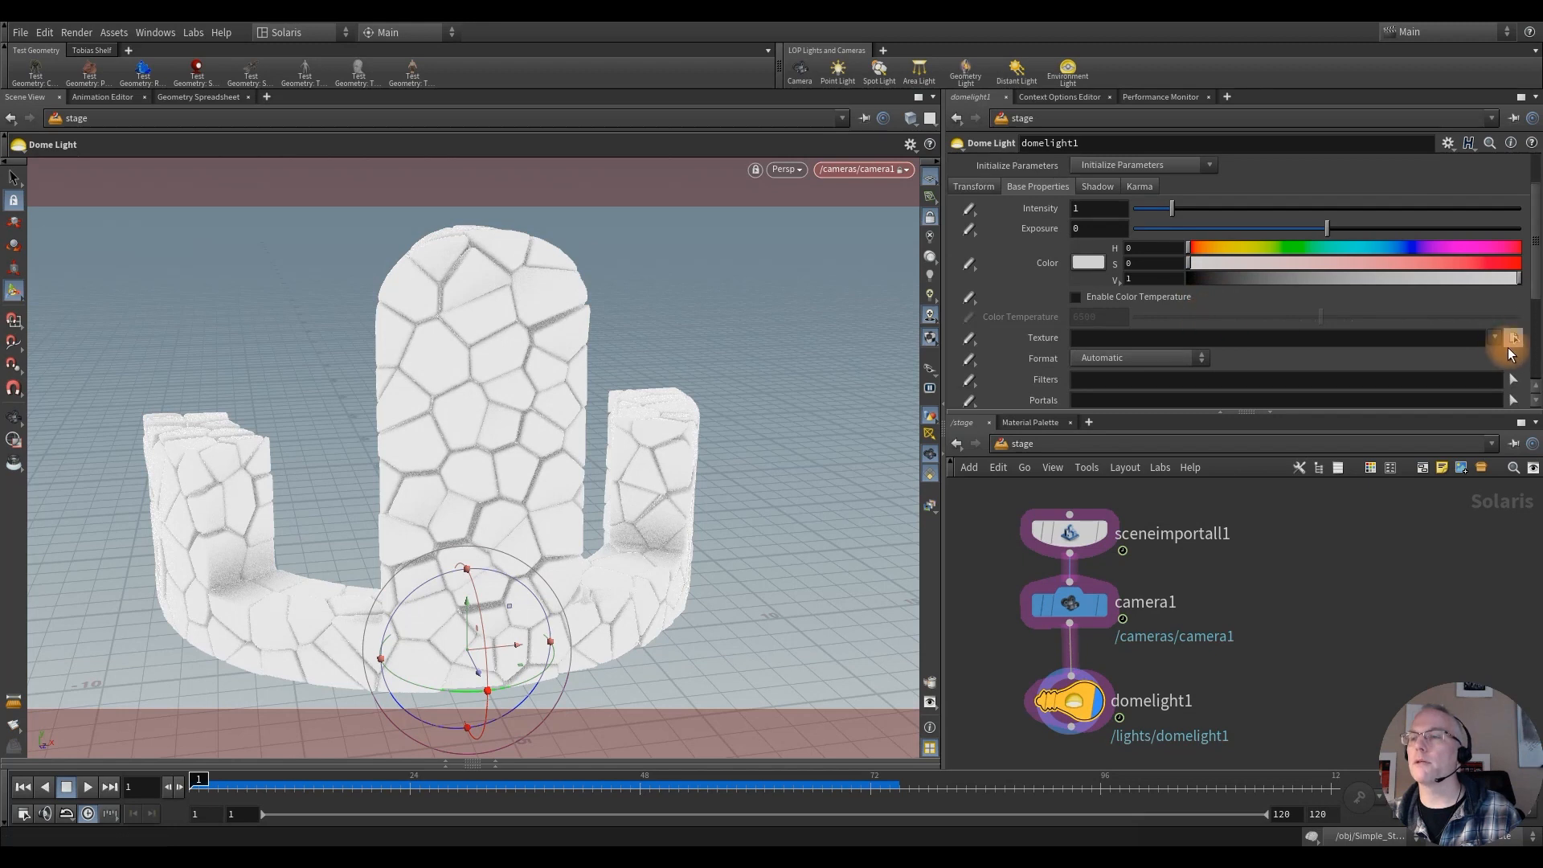
{"action": "left_click", "coordinate": [1492, 338]}
{"action": "left_click", "coordinate": [1419, 356]}
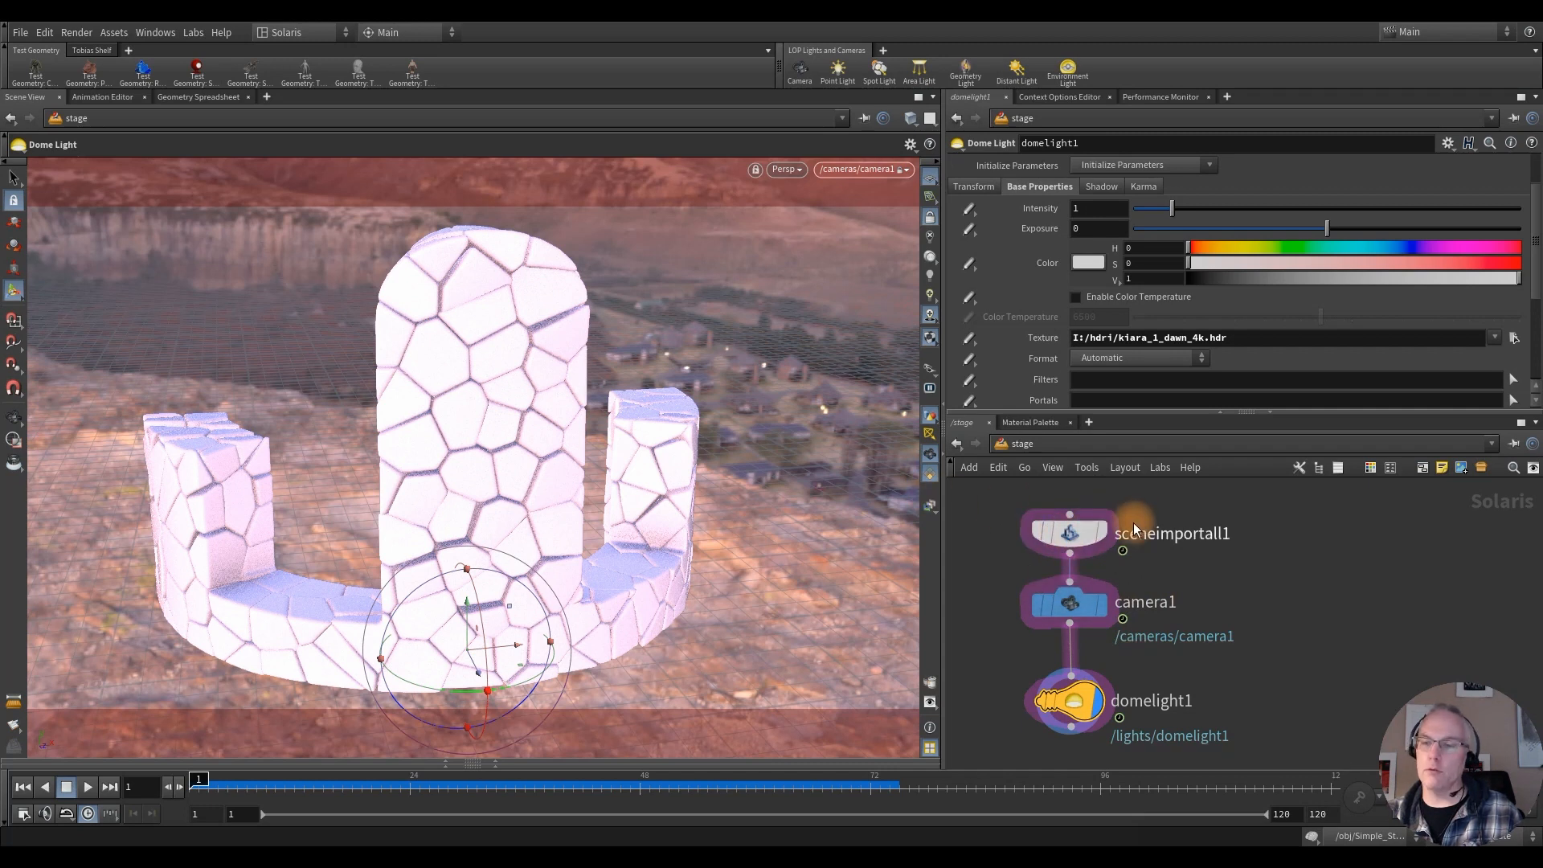
Step: Override Packed Primitives to Unpack in the Scene Import node's primitive definition and make that node the displayed one
{"action": "left_click", "coordinate": [1074, 536]}
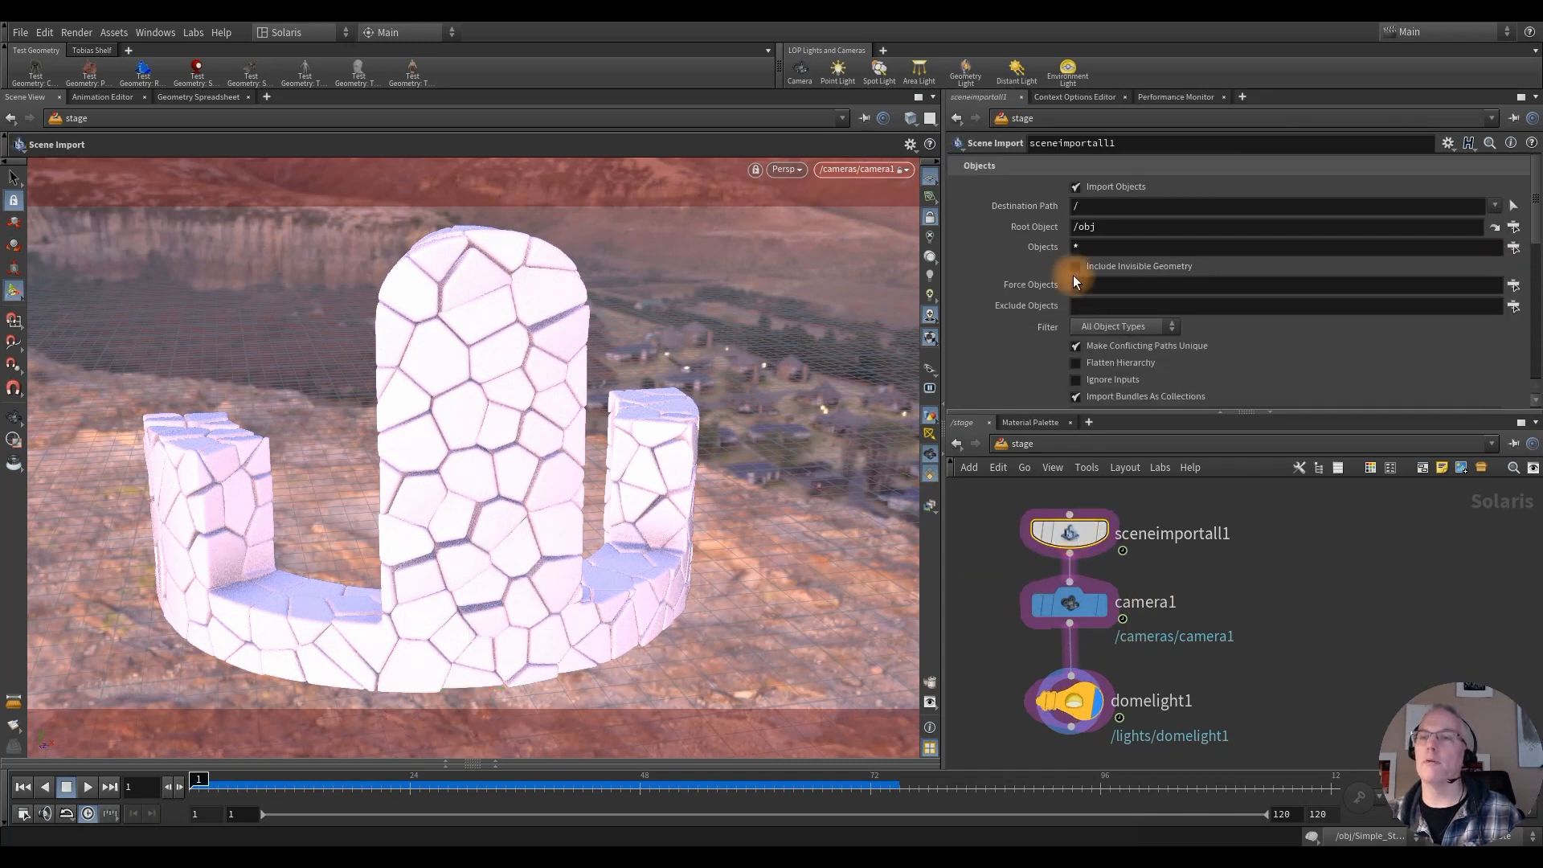
{"action": "mouse_move", "coordinate": [1074, 275]}
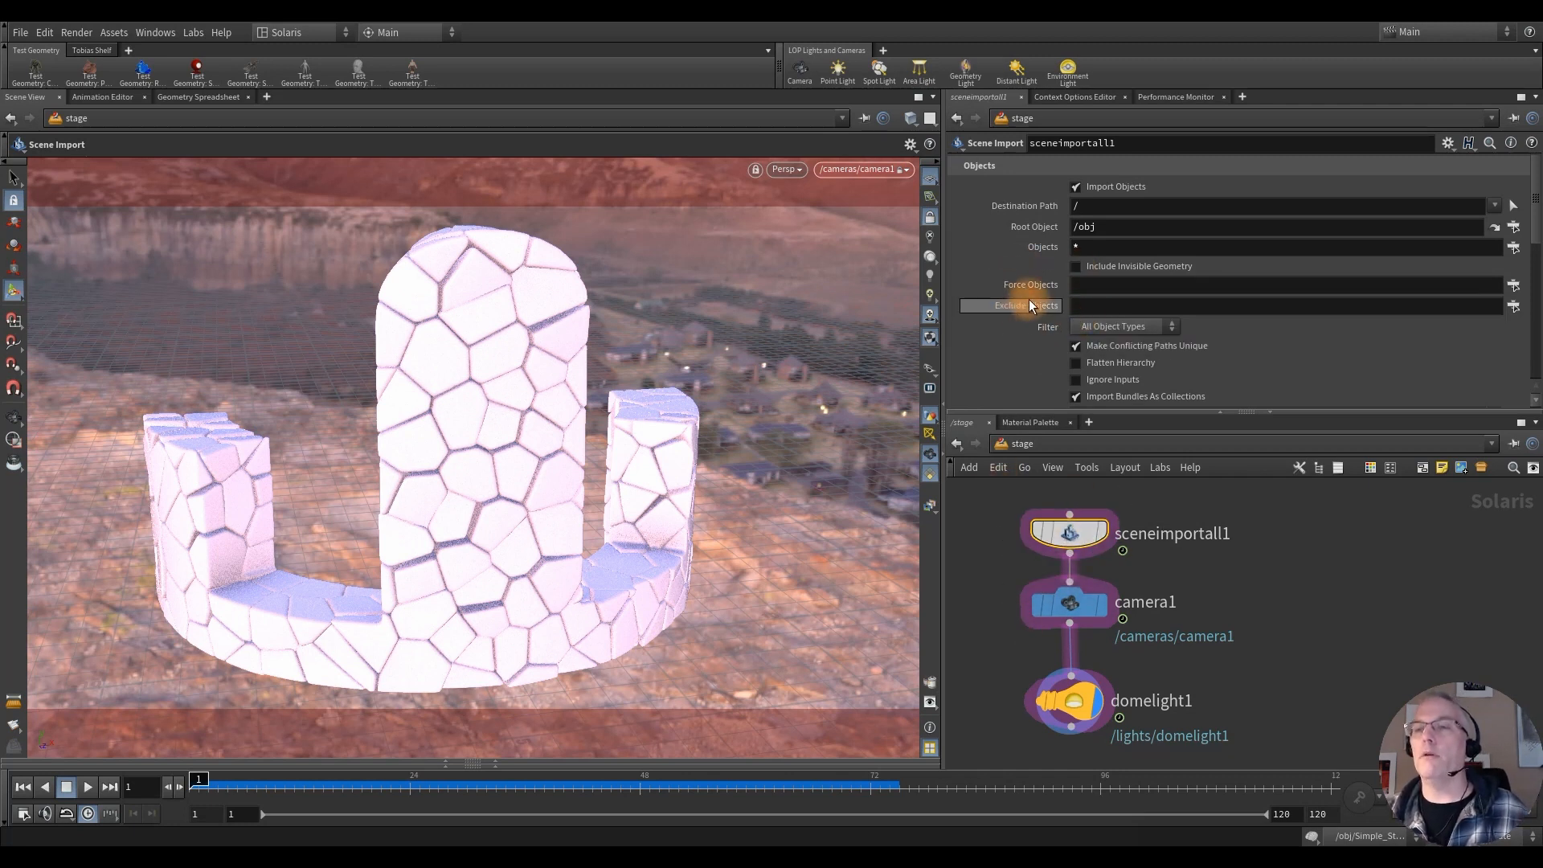
{"action": "scroll", "coordinate": [1015, 369], "scroll_direction": "down", "scroll_amount": 5}
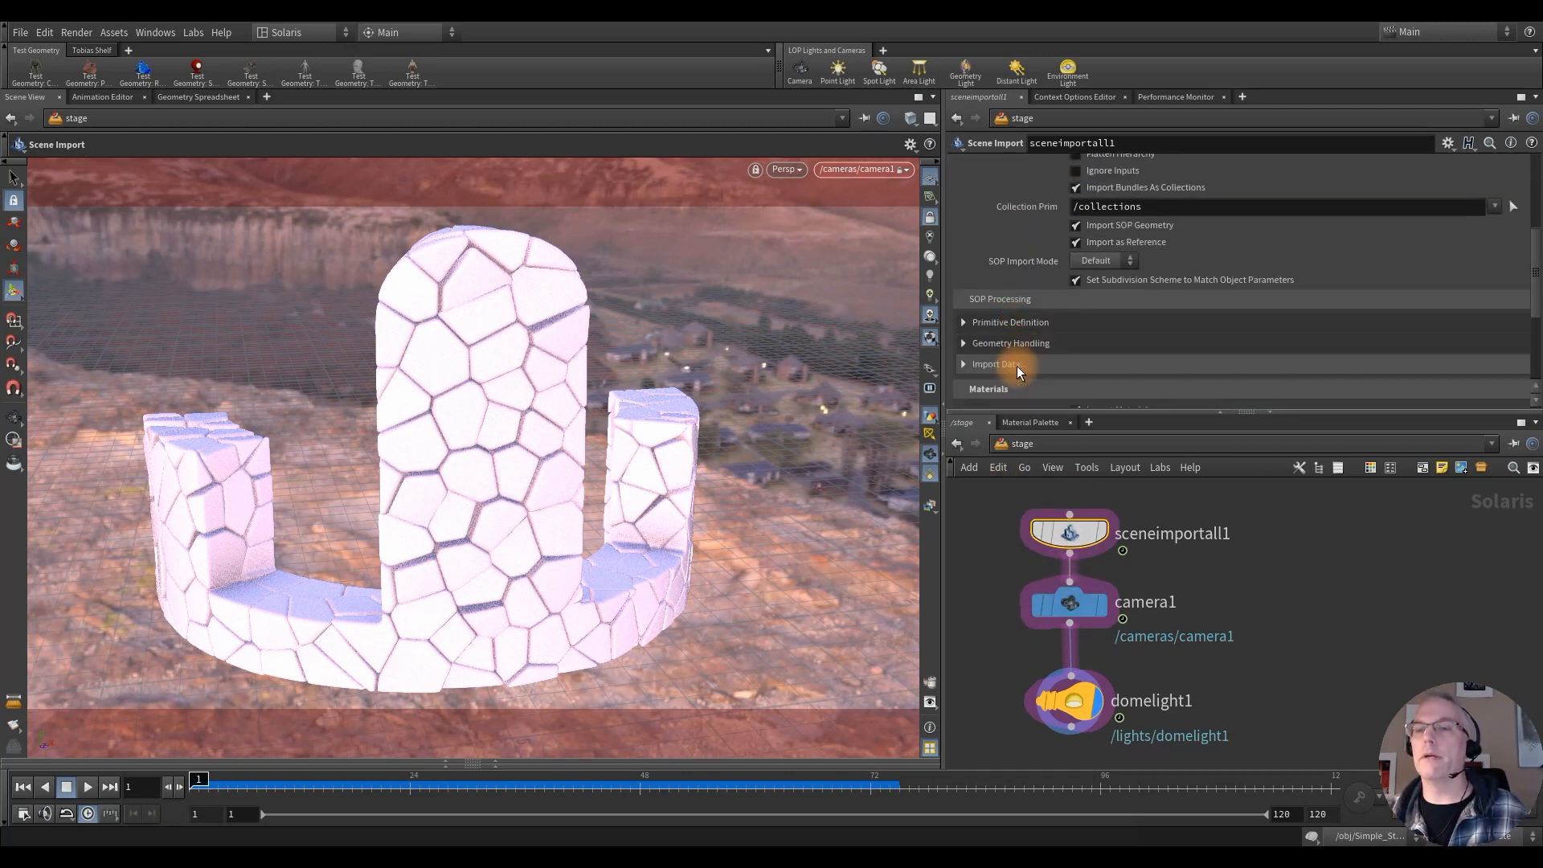
{"action": "left_click", "coordinate": [969, 321]}
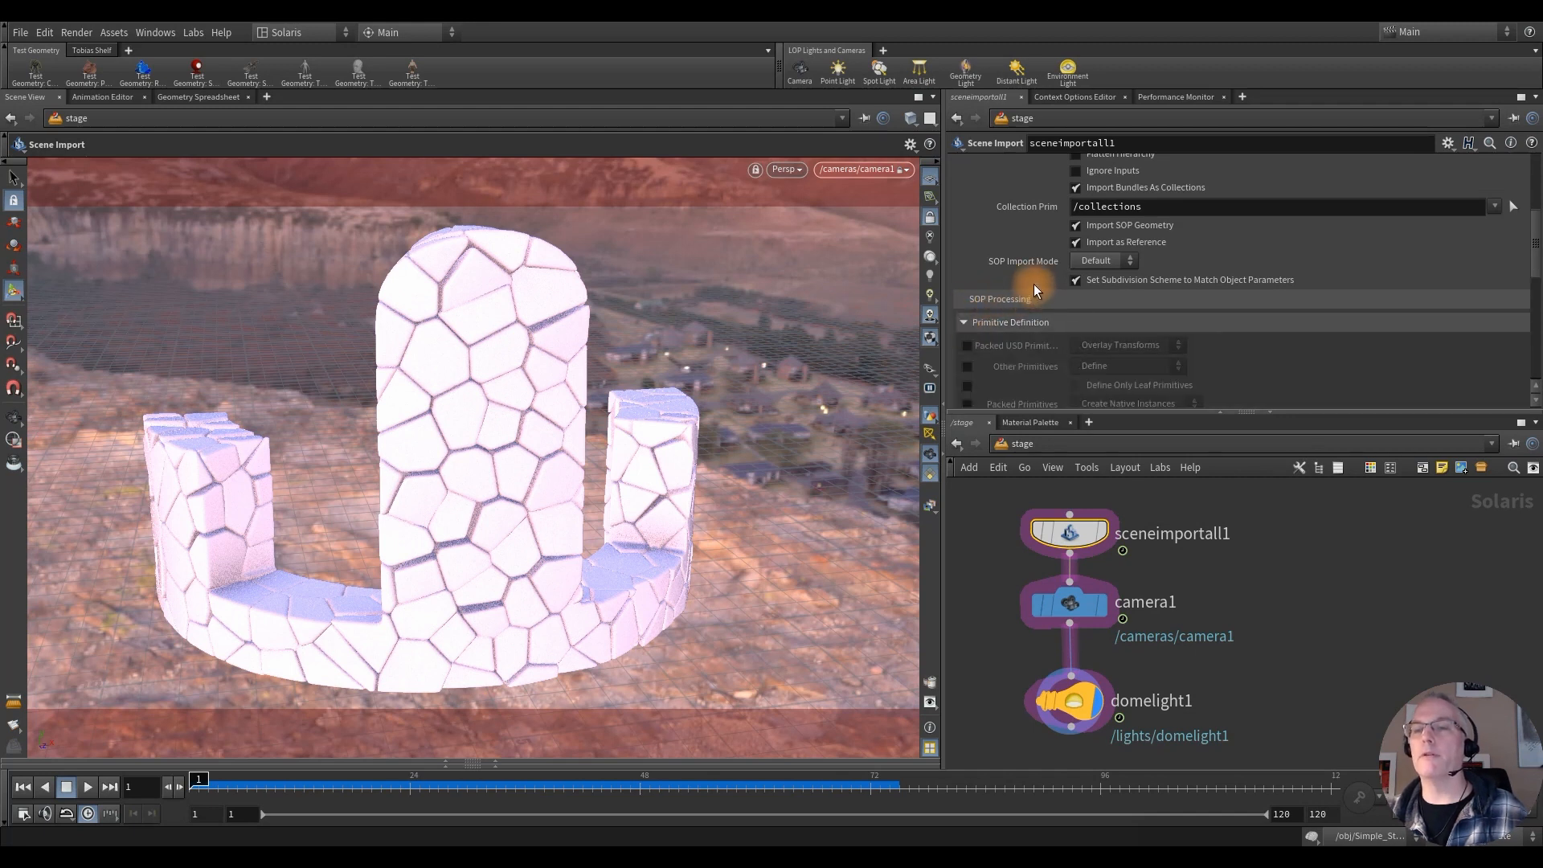
{"action": "scroll", "coordinate": [1034, 283], "scroll_direction": "down", "scroll_amount": 2}
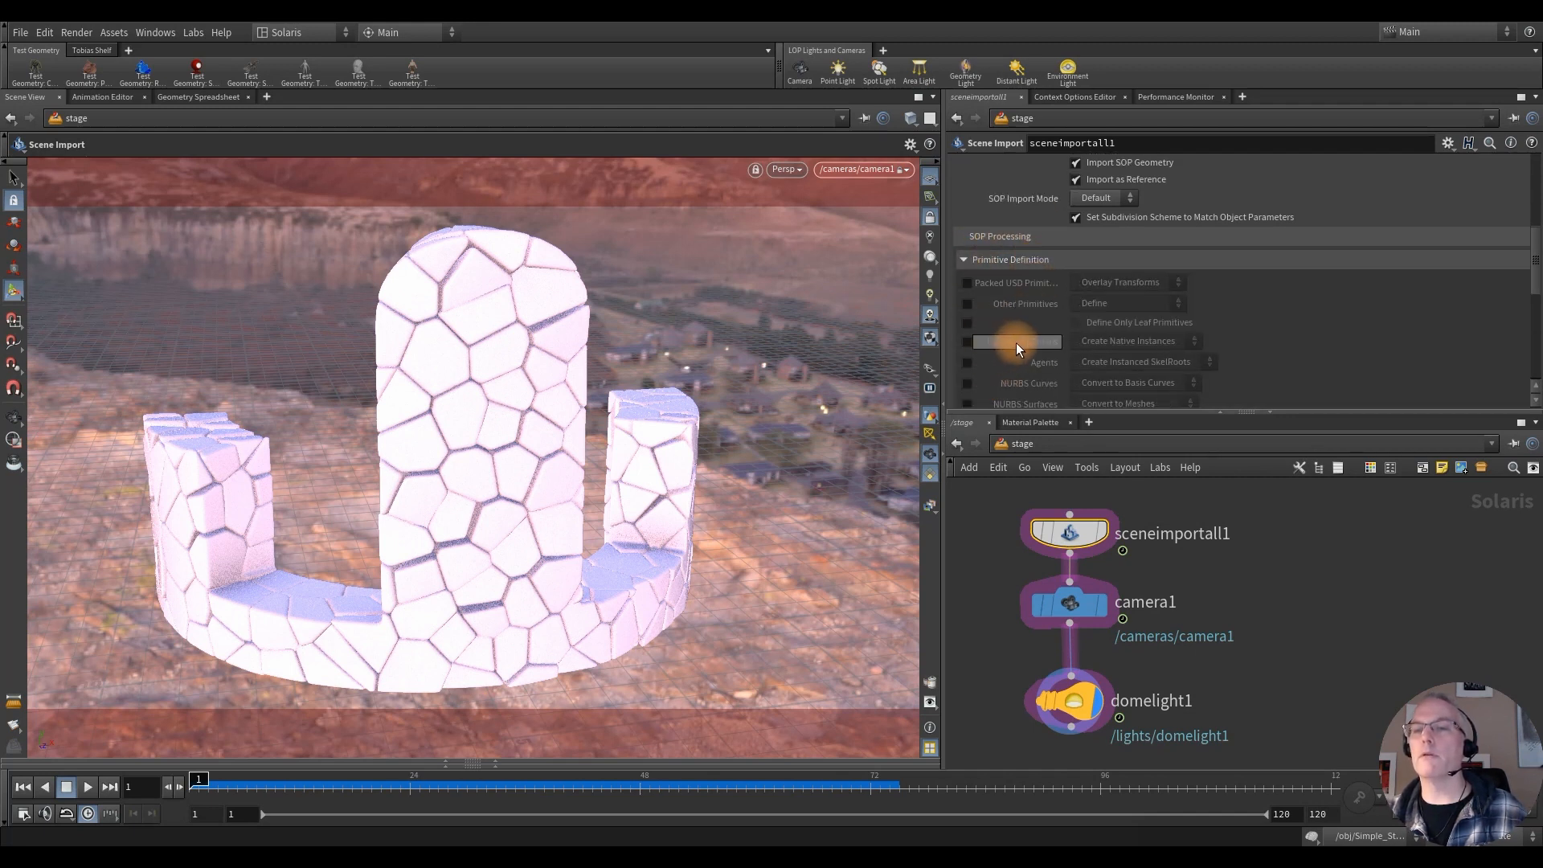
{"action": "left_click", "coordinate": [967, 341]}
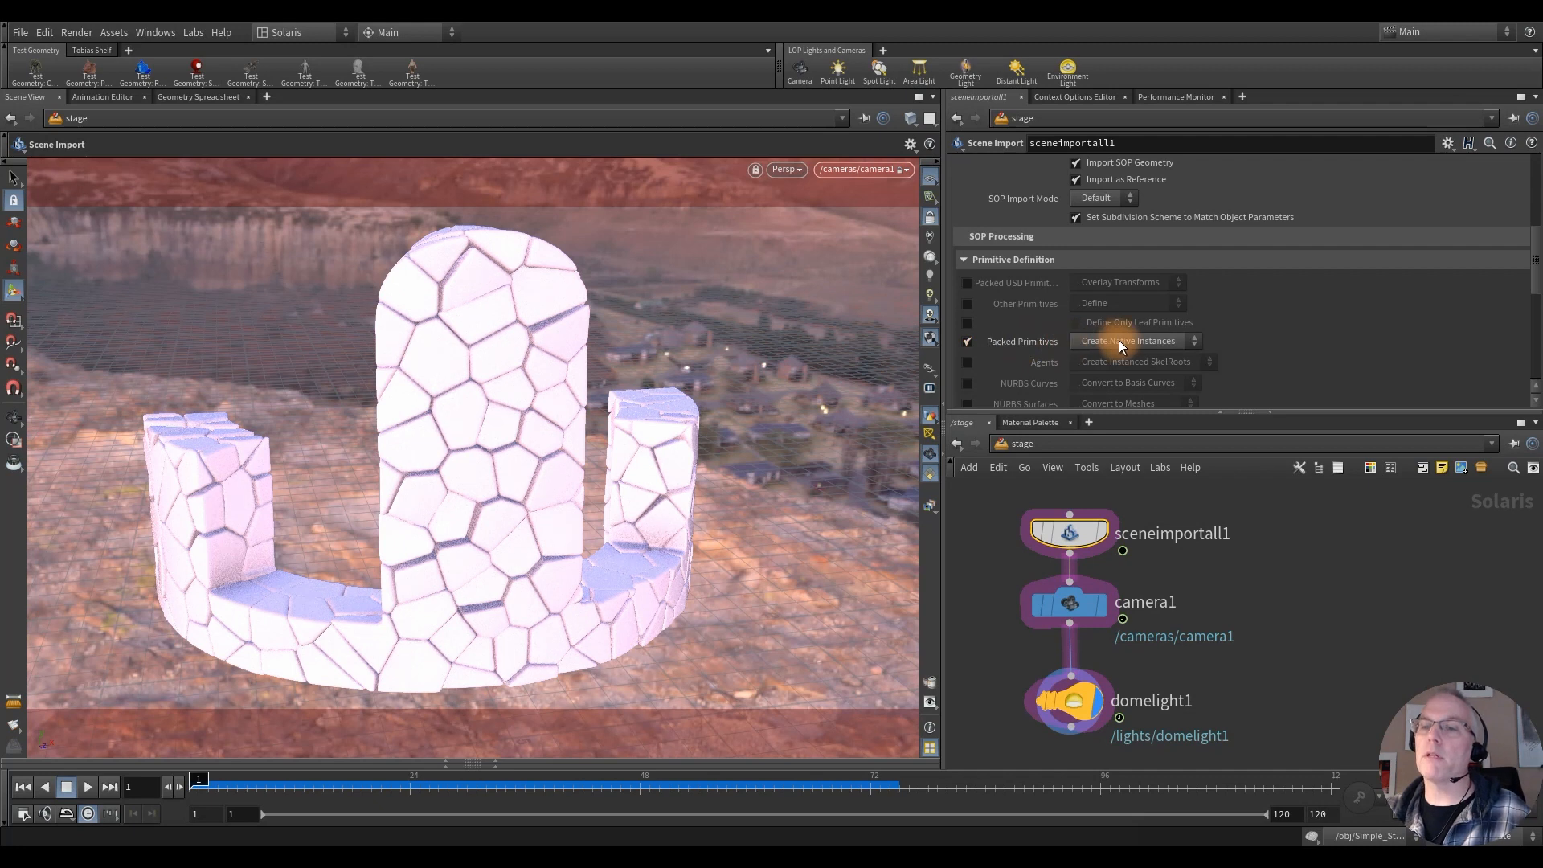
{"action": "left_click", "coordinate": [1119, 341]}
{"action": "left_click", "coordinate": [1111, 405]}
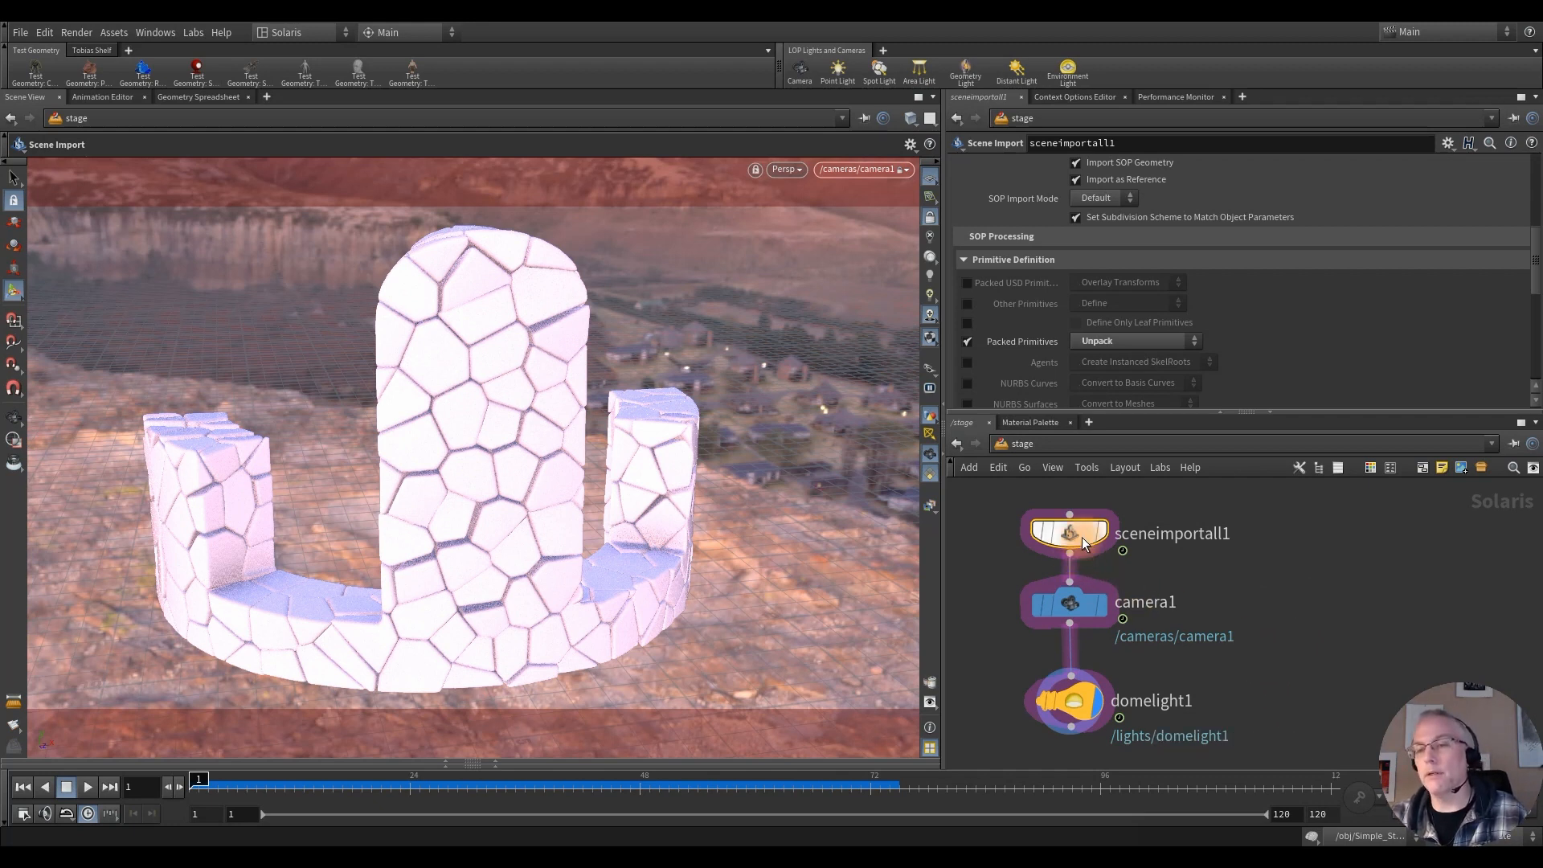
{"action": "left_click", "coordinate": [1109, 492]}
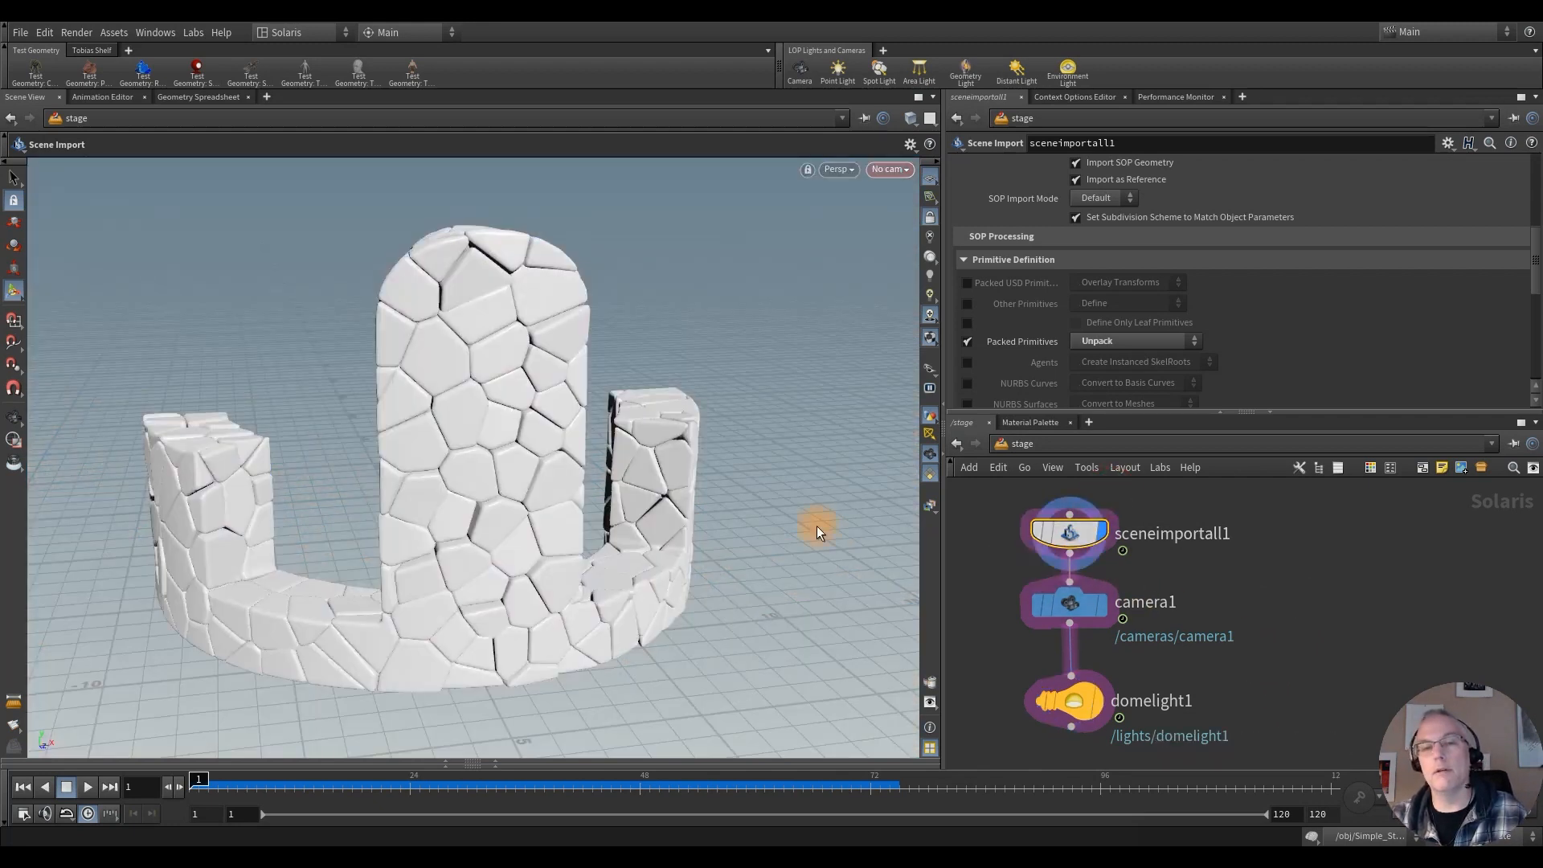
Step: Branch a SOP Modify node off the Scene Import node, targeting /Simple_Stone_Structures with Unpack USD Primitives to Polygons enabled
{"action": "left_click", "coordinate": [1069, 554]}
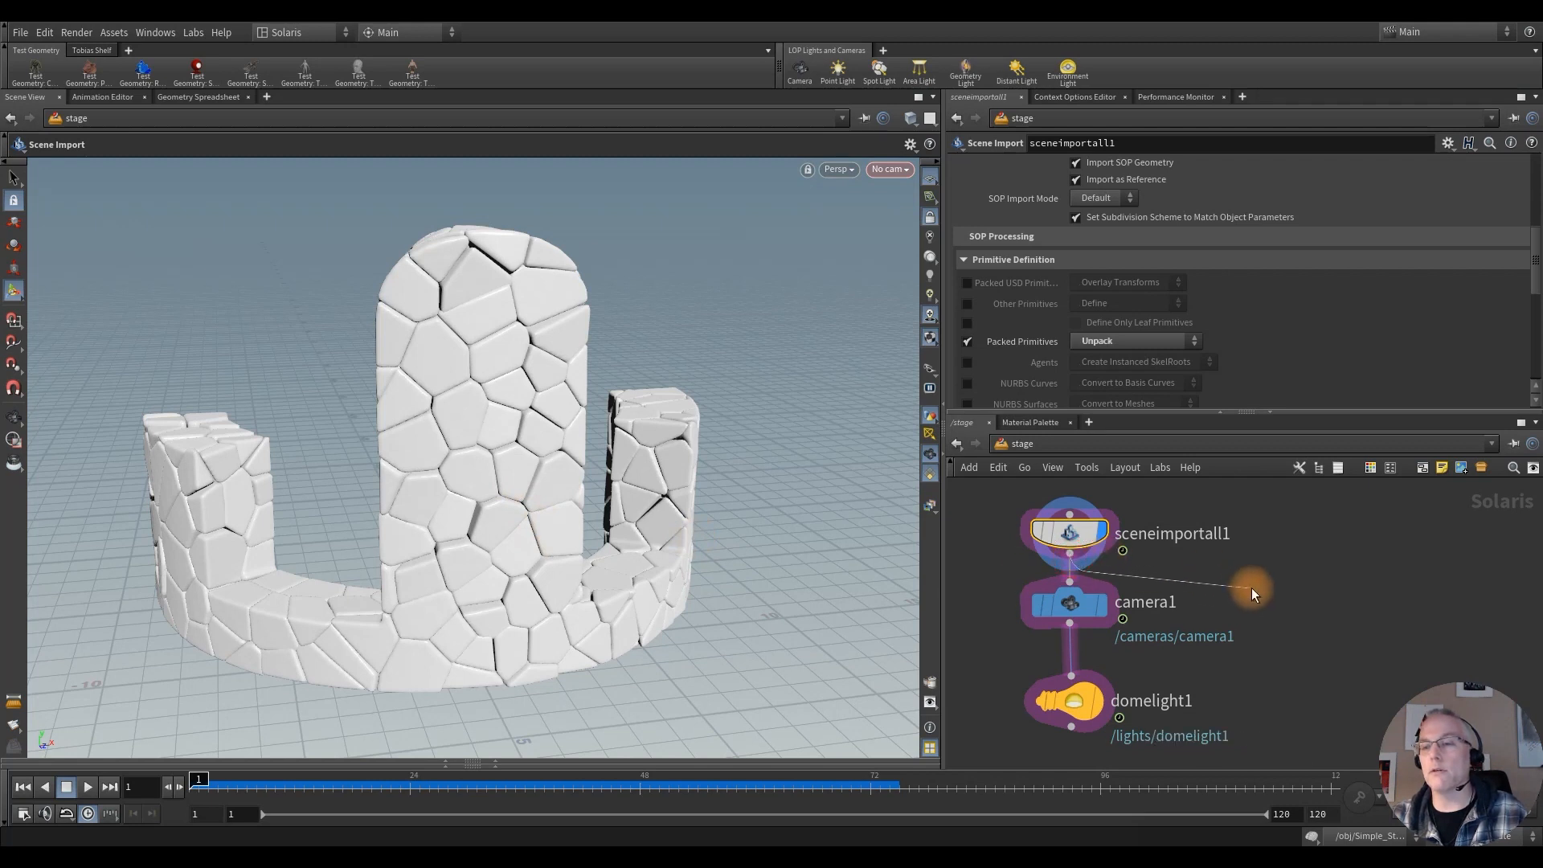
{"action": "key", "text": "Tab"}
{"action": "type", "text": "sopm"}
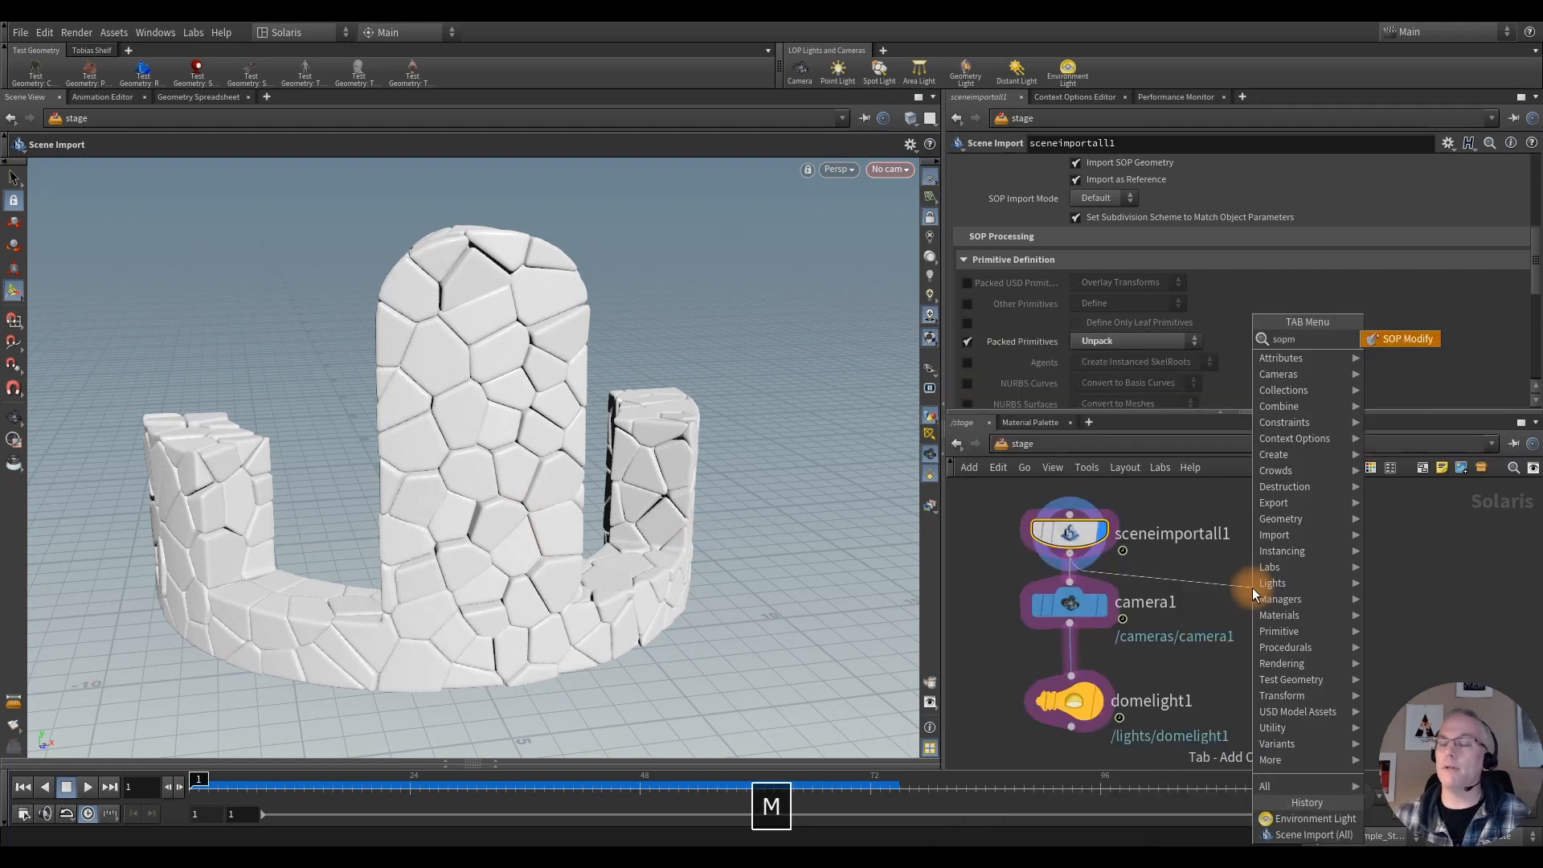
{"action": "key", "text": "Return"}
{"action": "left_click", "coordinate": [1252, 586]}
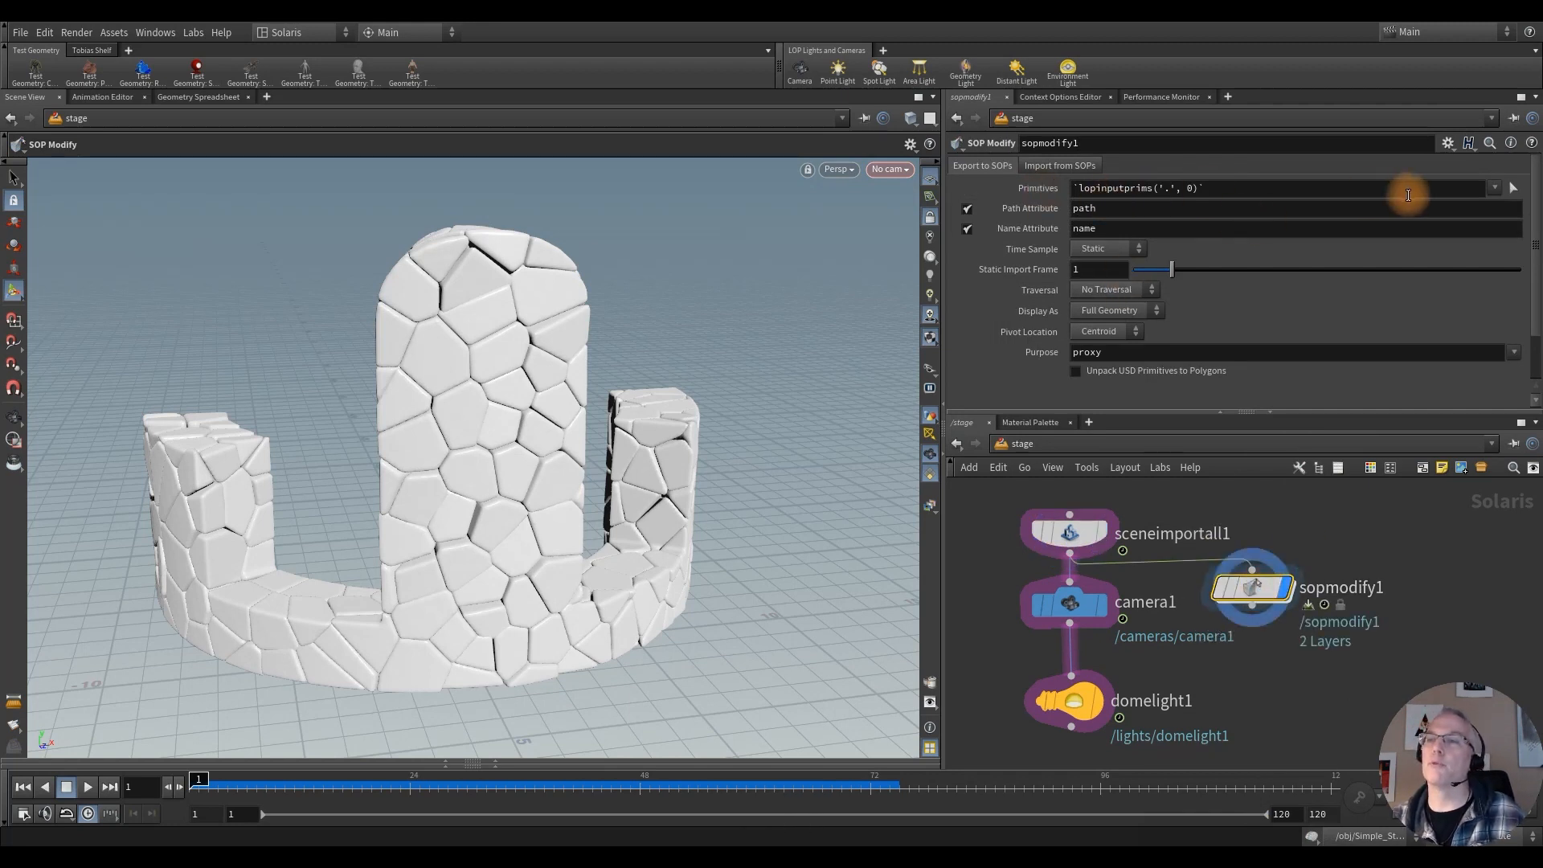
{"action": "left_click", "coordinate": [1513, 193], "text": "ctrl"}
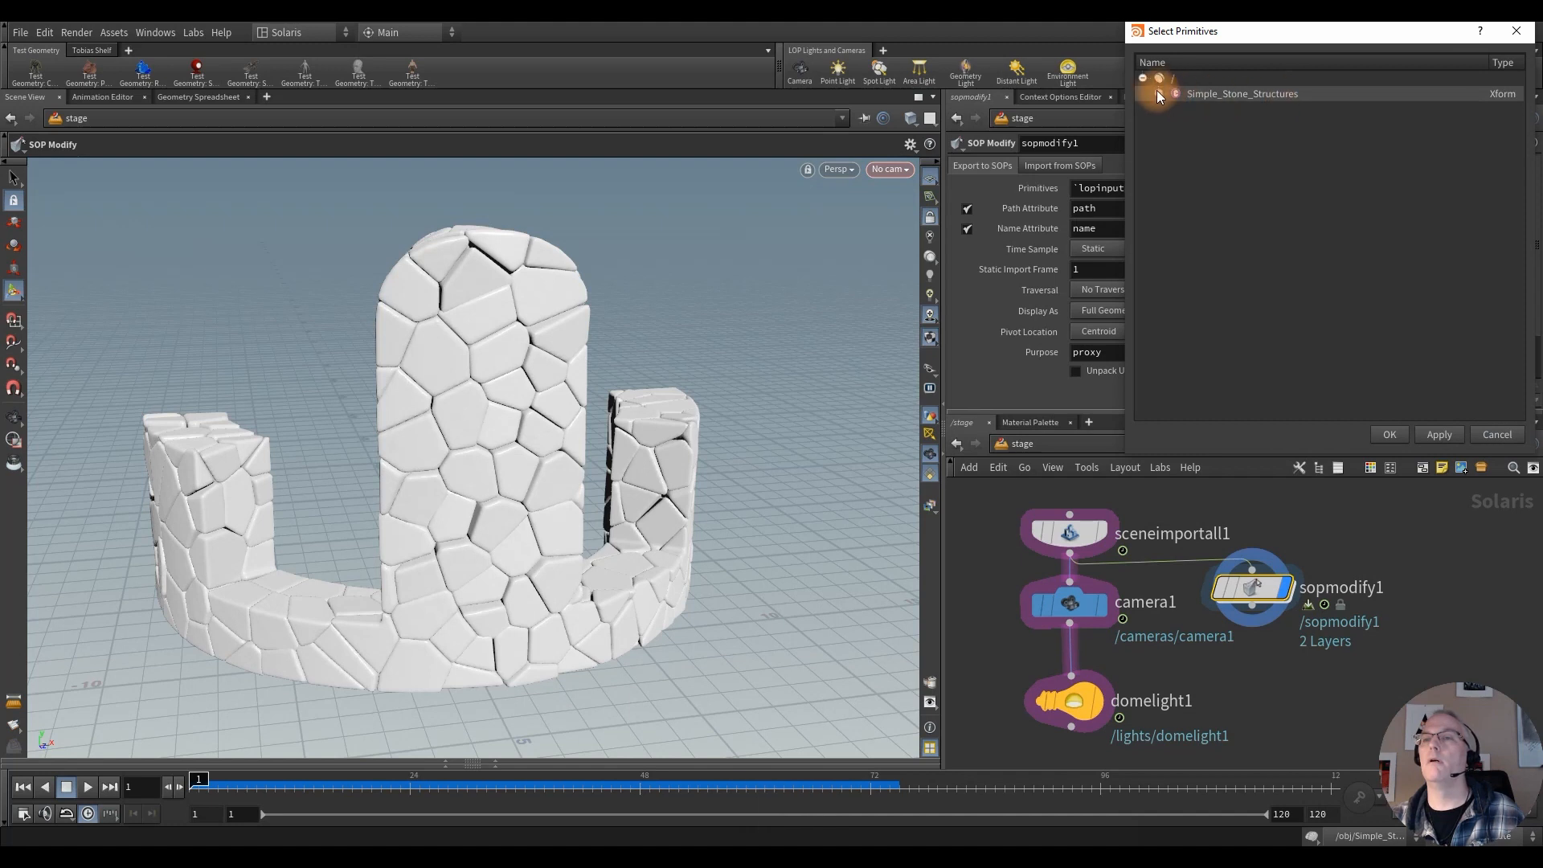
{"action": "left_click", "coordinate": [1386, 435]}
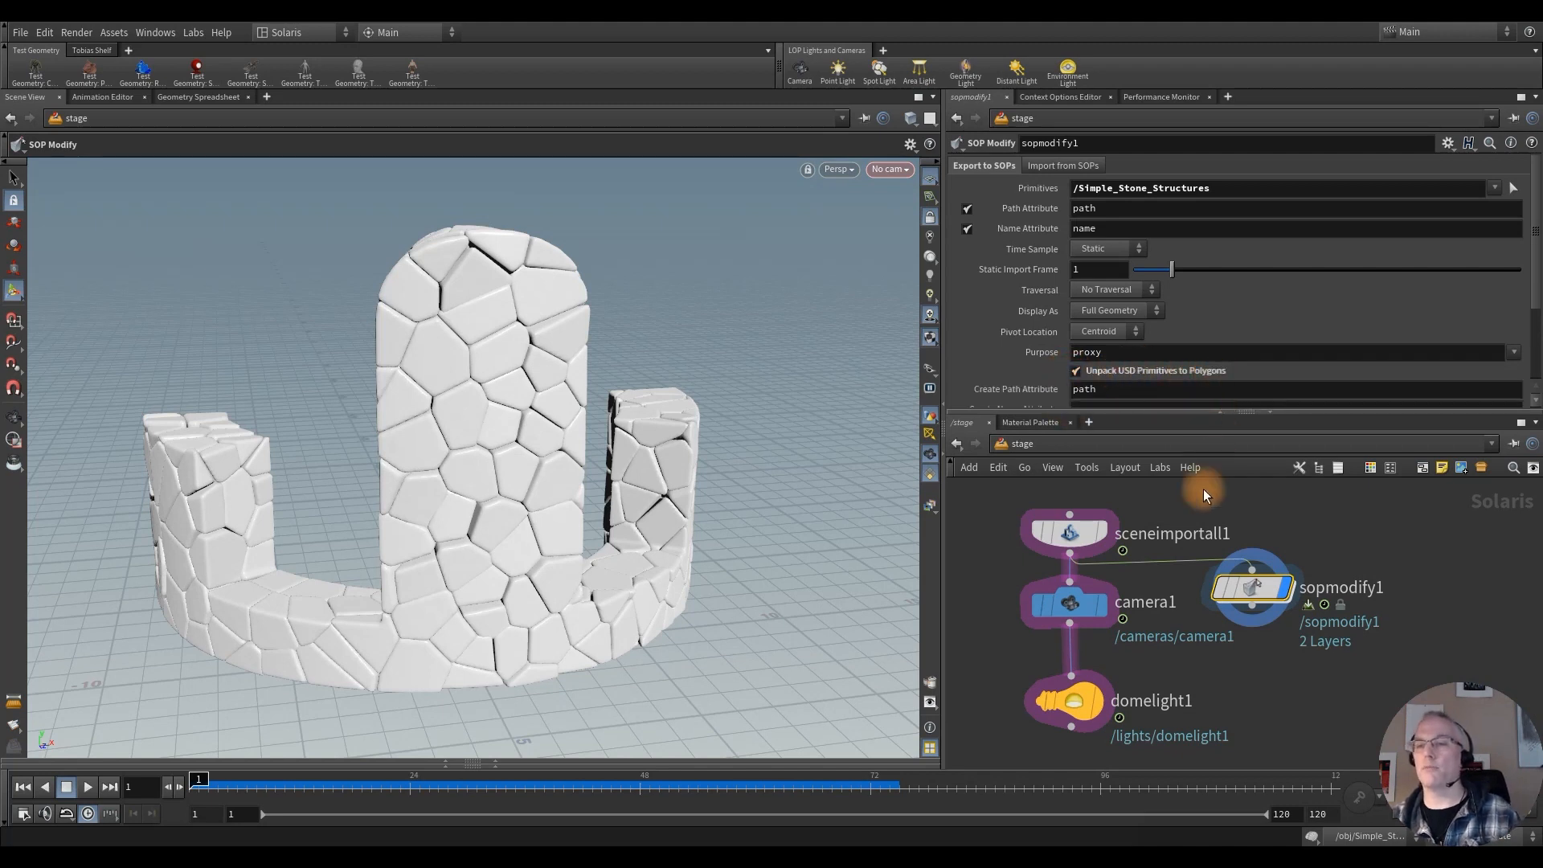
Step: Inspect the stone geometry inside the SOP Modify node's network and delete that node from the stage
{"action": "left_click", "coordinate": [1251, 588]}
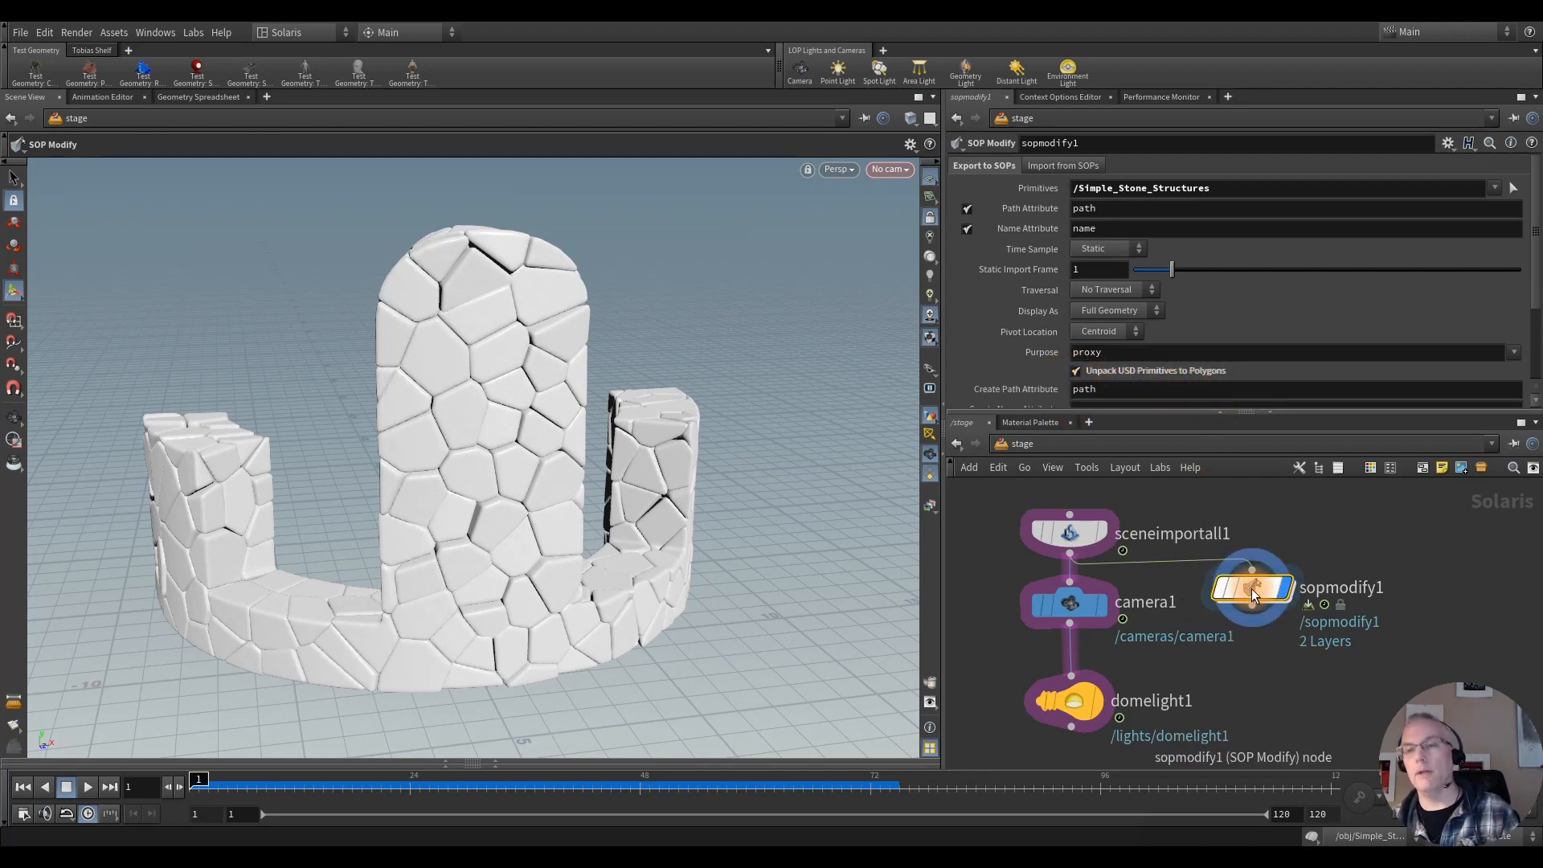
{"action": "double_click", "coordinate": [1251, 588]}
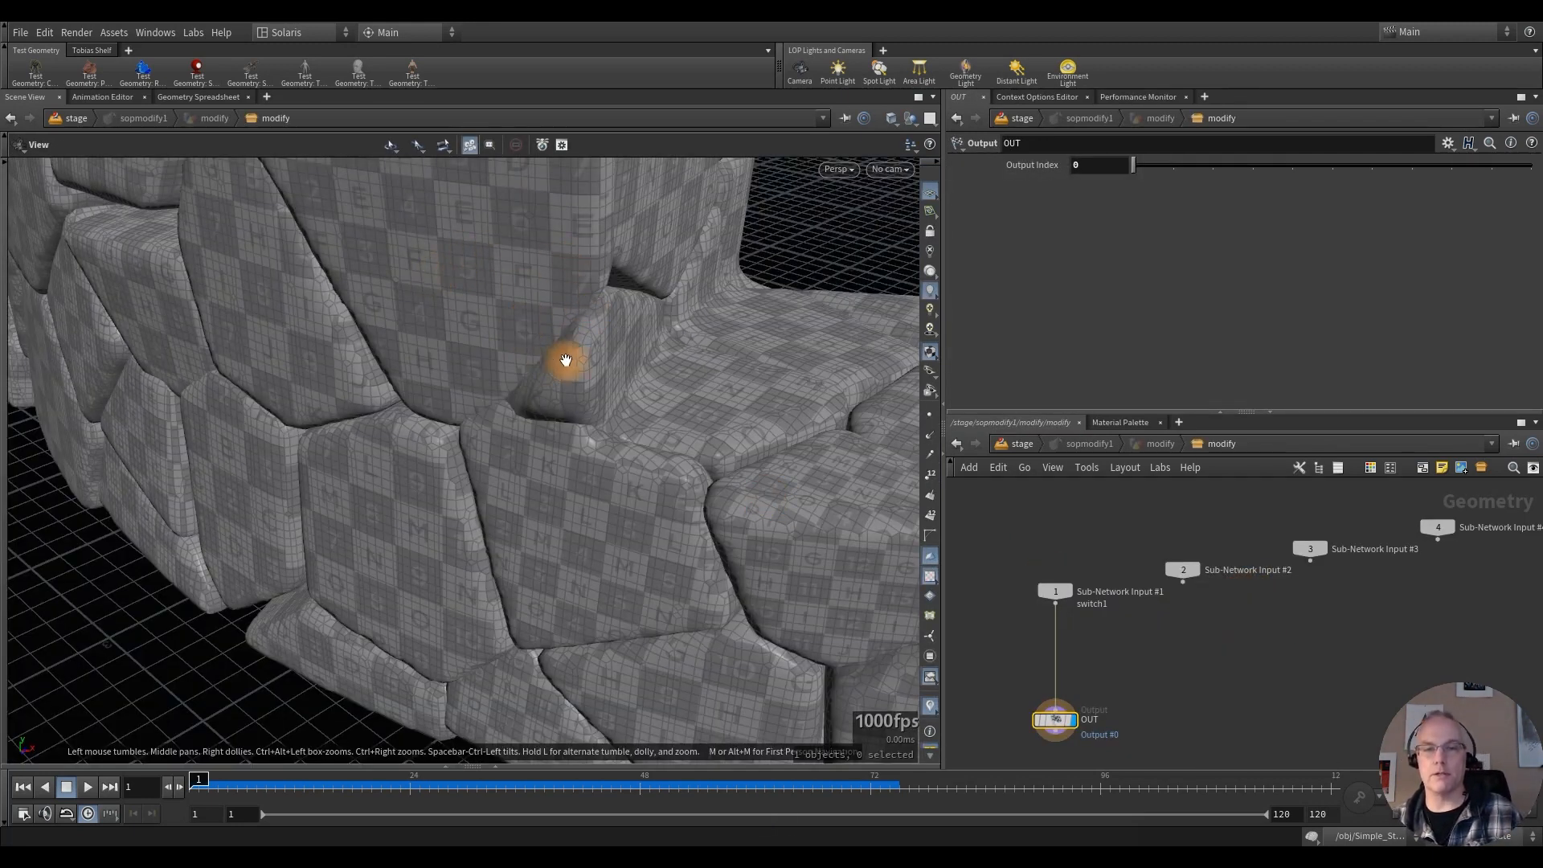
{"action": "key", "text": "f"}
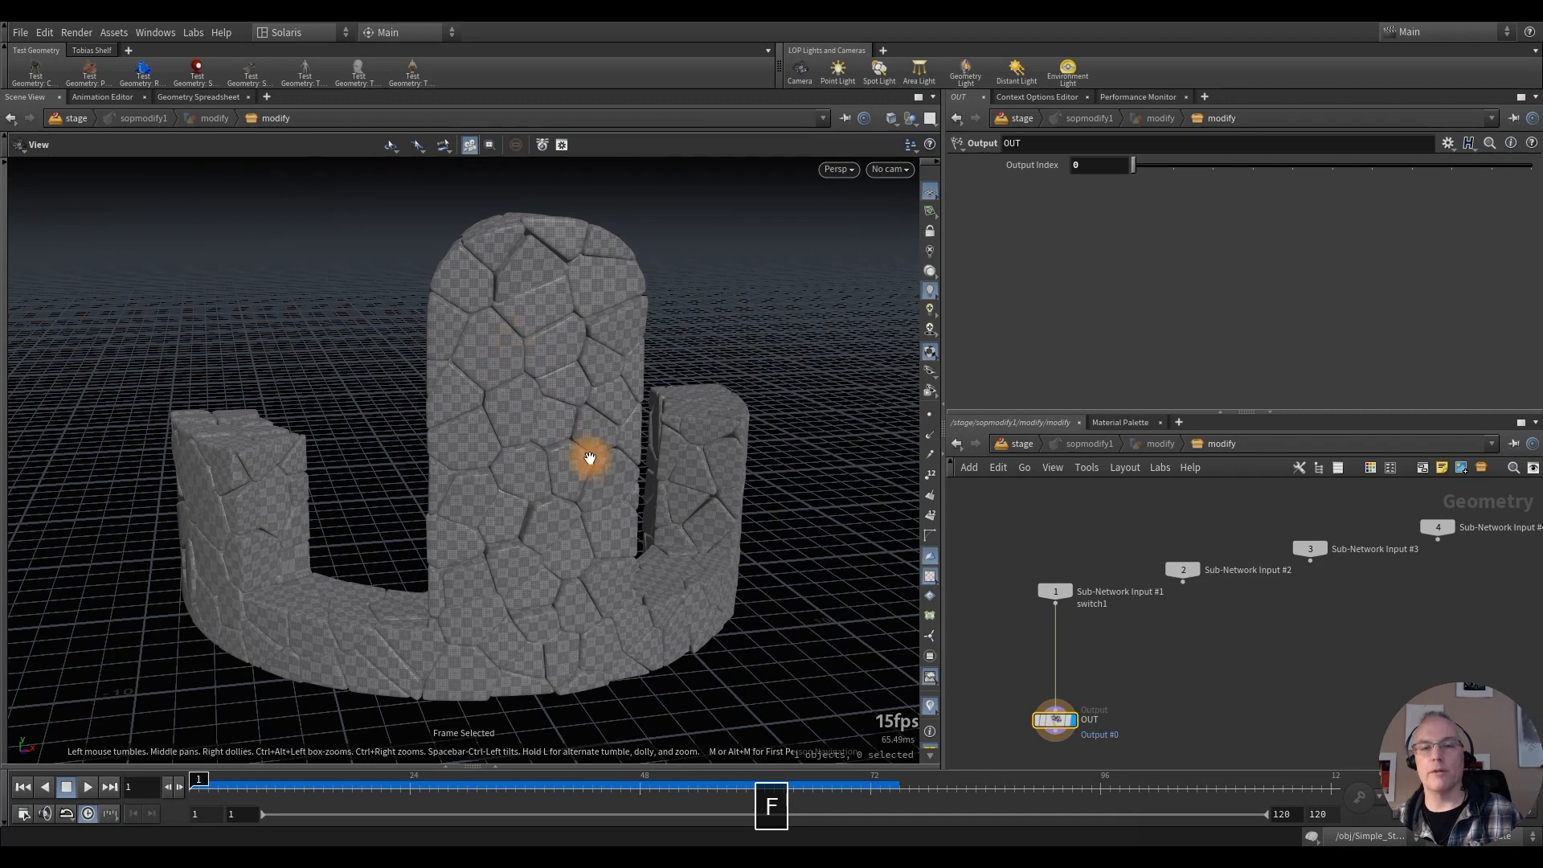
{"action": "mouse_move", "coordinate": [586, 458]}
{"action": "left_mouse_down"}
{"action": "mouse_move", "coordinate": [475, 457]}
{"action": "mouse_move", "coordinate": [599, 420]}
{"action": "mouse_move", "coordinate": [588, 485]}
{"action": "left_mouse_up"}
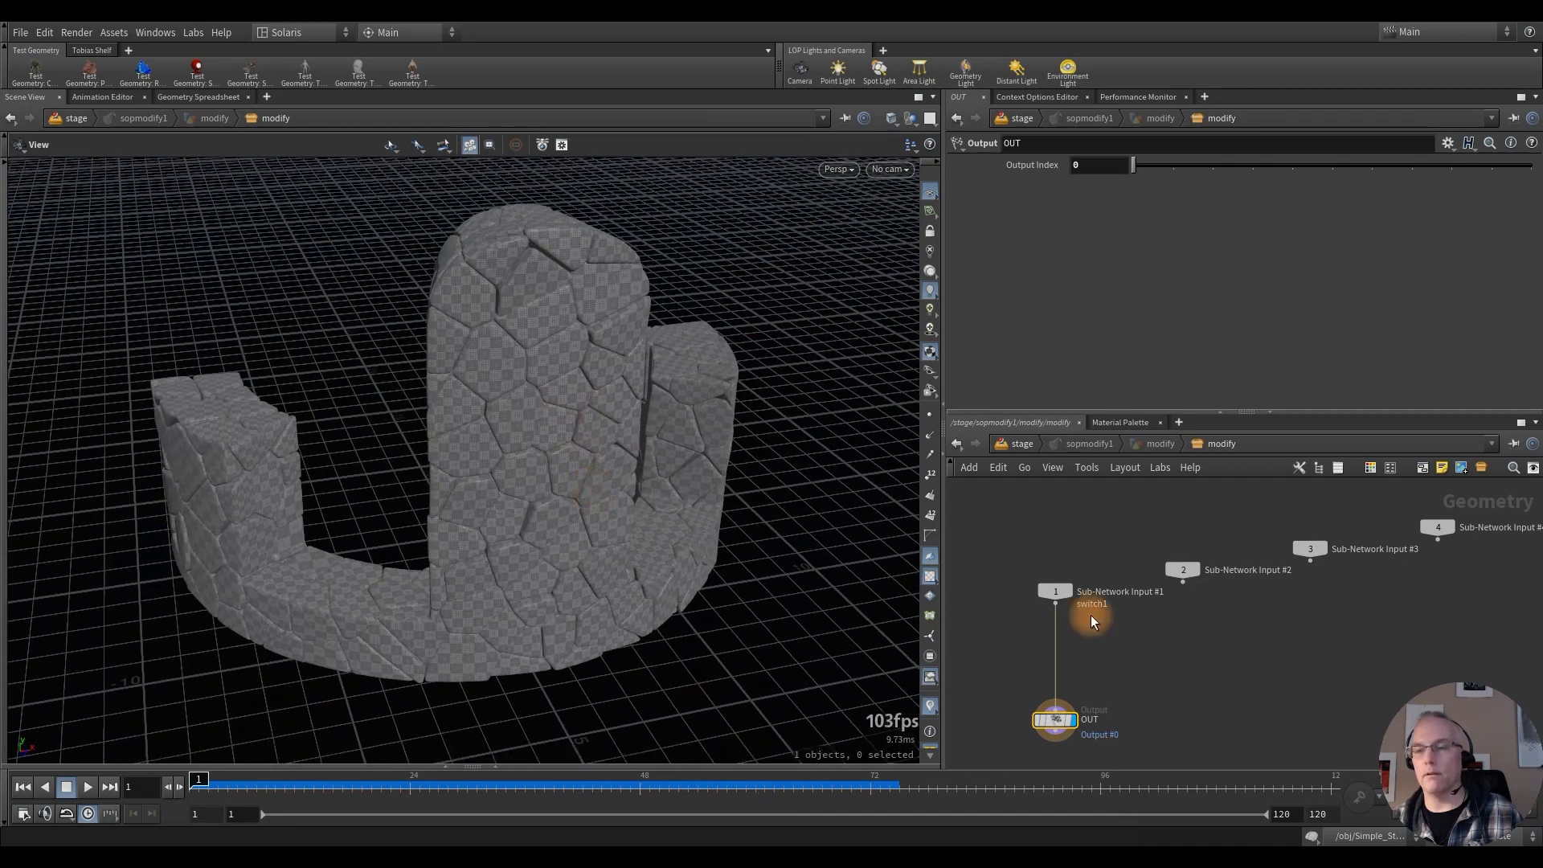
{"action": "key", "text": "u"}
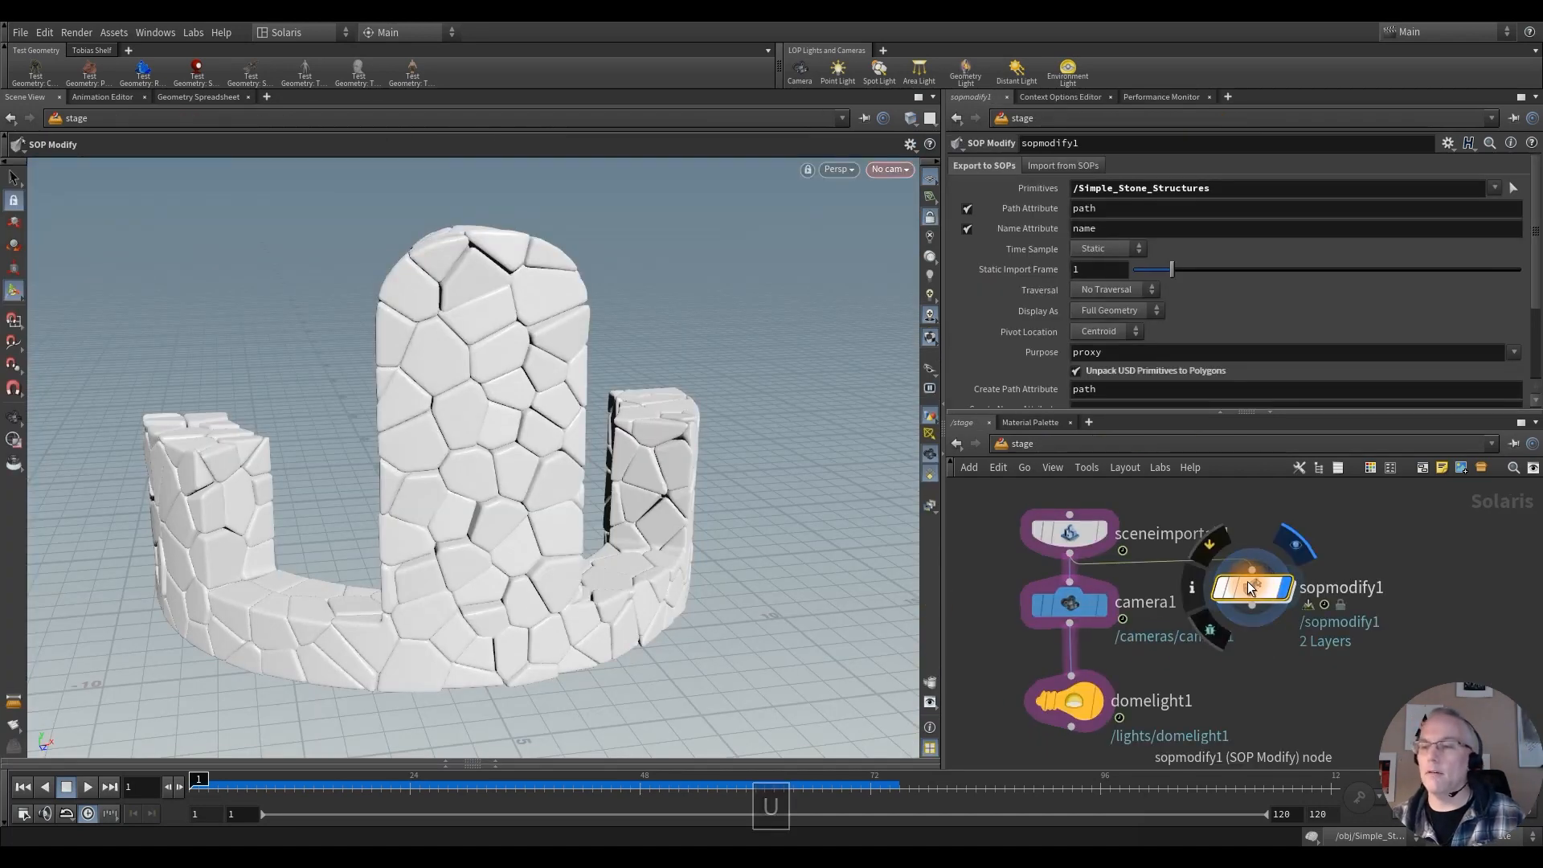
{"action": "key", "text": "Delete"}
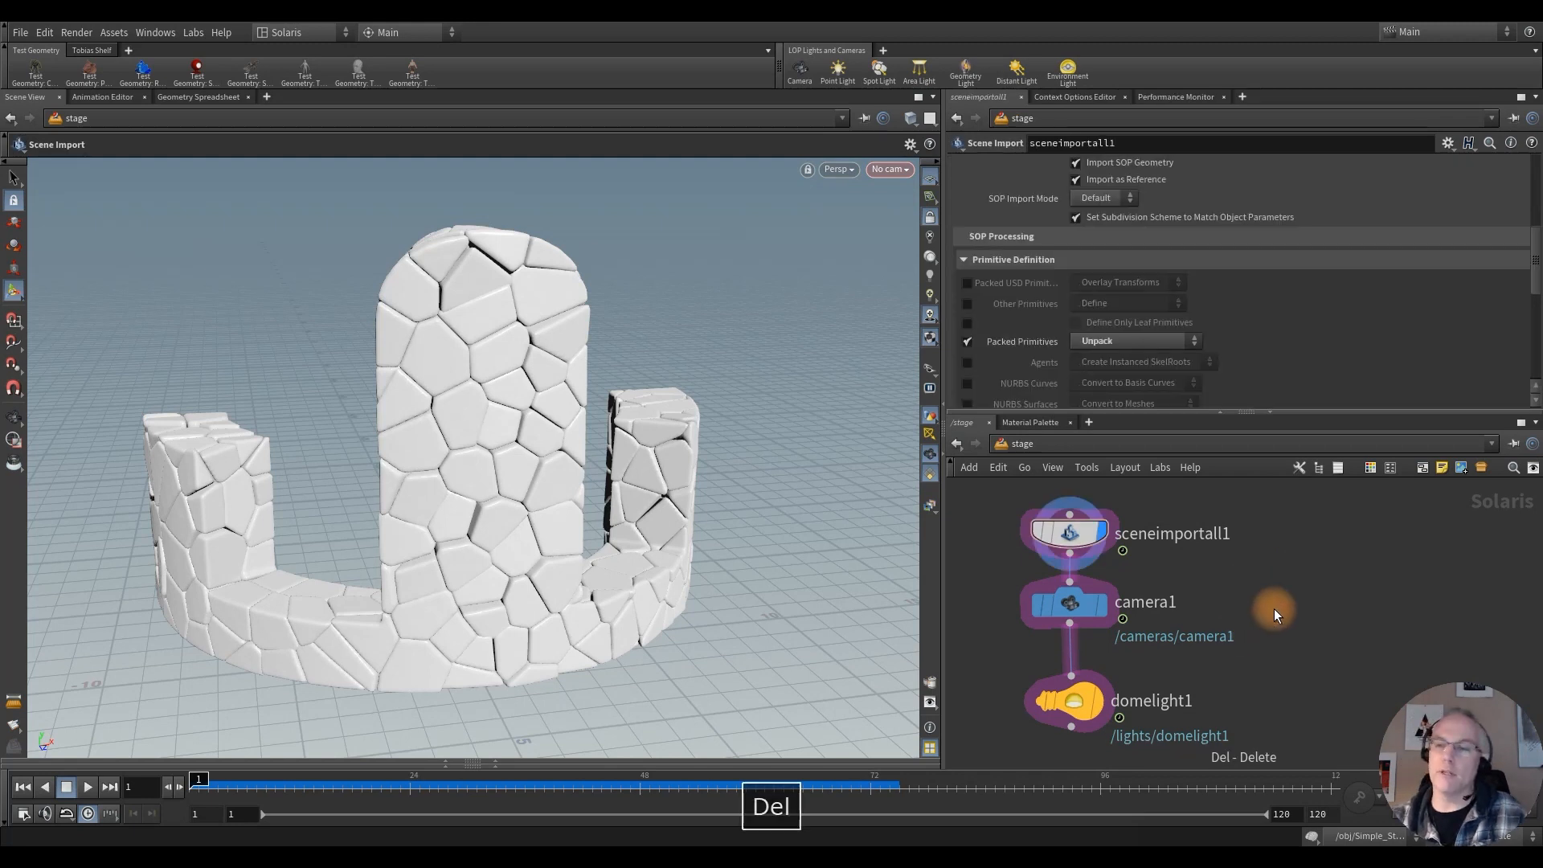
Step: Make the dome light the displayed node and insert a Material Library between the Scene Import and camera nodes
{"action": "left_click", "coordinate": [1085, 668]}
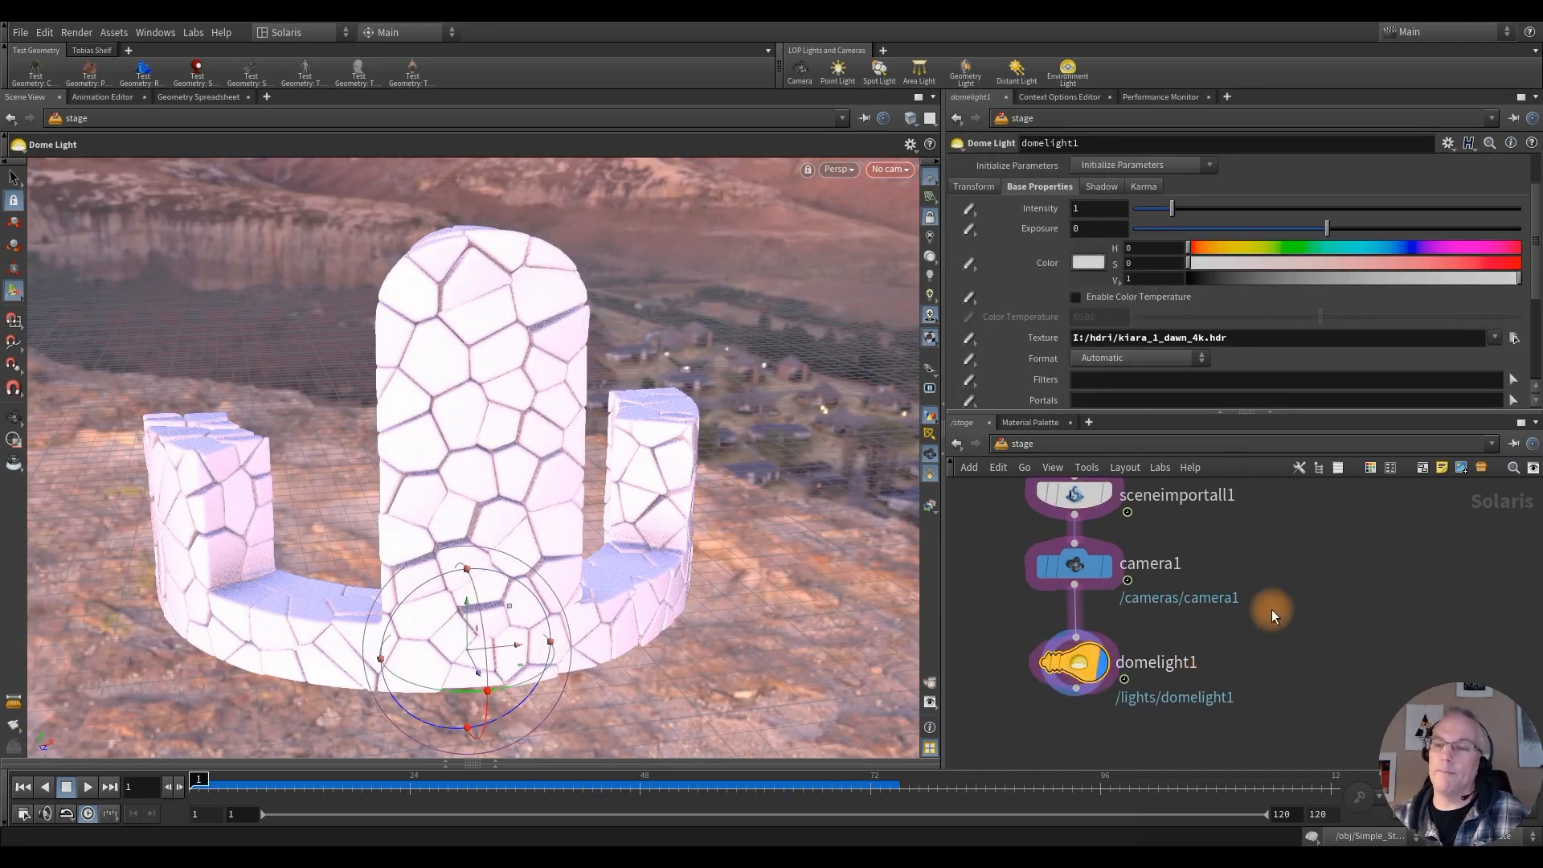
{"action": "middle_click_drag", "start_coordinate": [1270, 609], "coordinate": [1251, 699]}
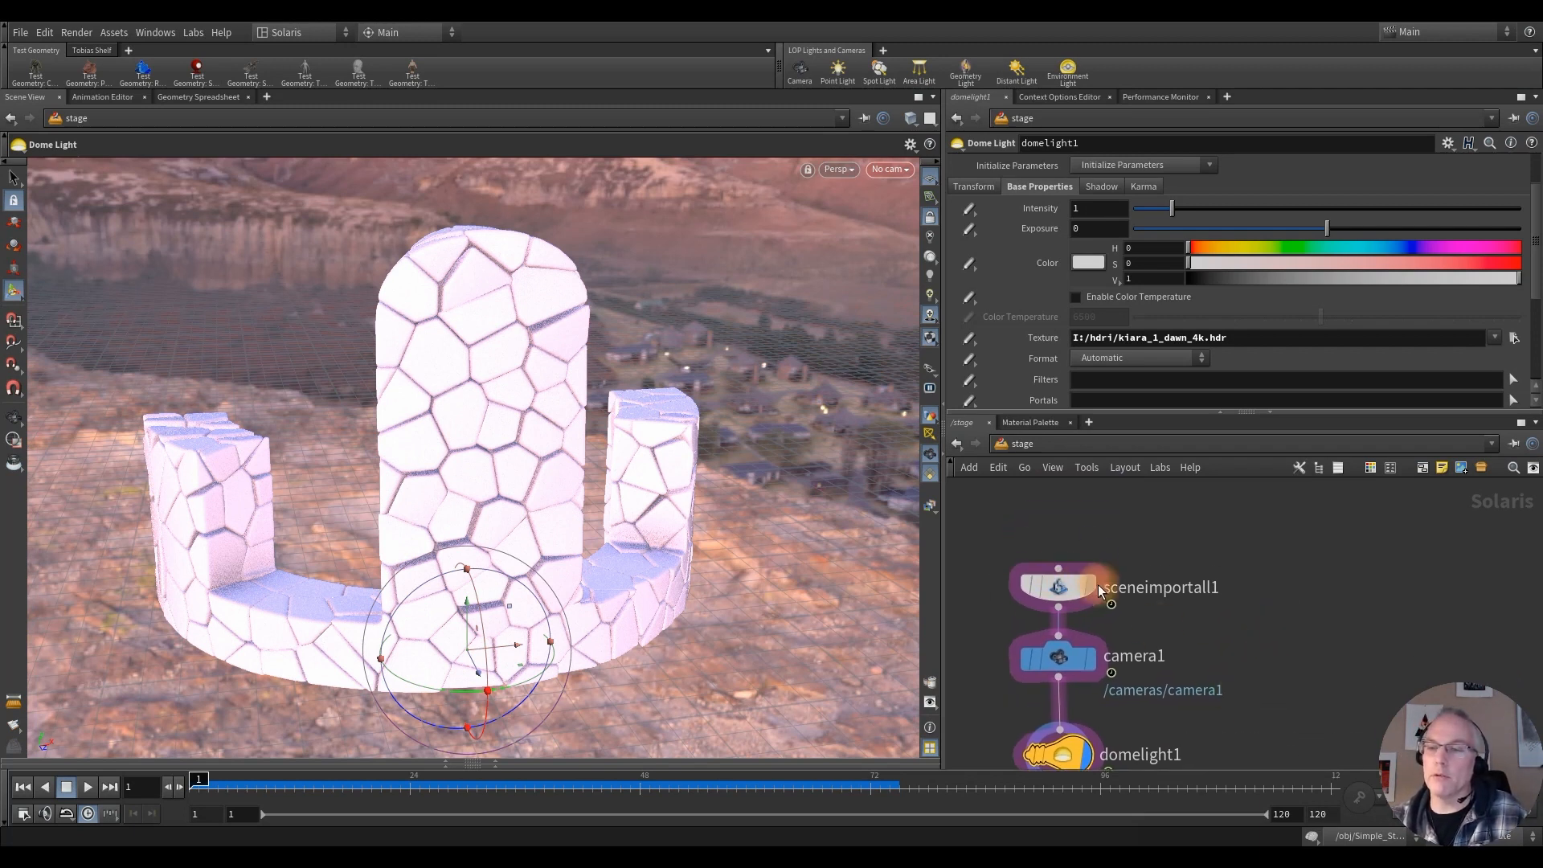
{"action": "left_click_drag", "start_coordinate": [1062, 585], "coordinate": [1063, 524]}
{"action": "middle_click_drag", "start_coordinate": [1169, 584], "coordinate": [1189, 639]}
{"action": "key", "text": "Tab"}
{"action": "type", "text": "kar"}
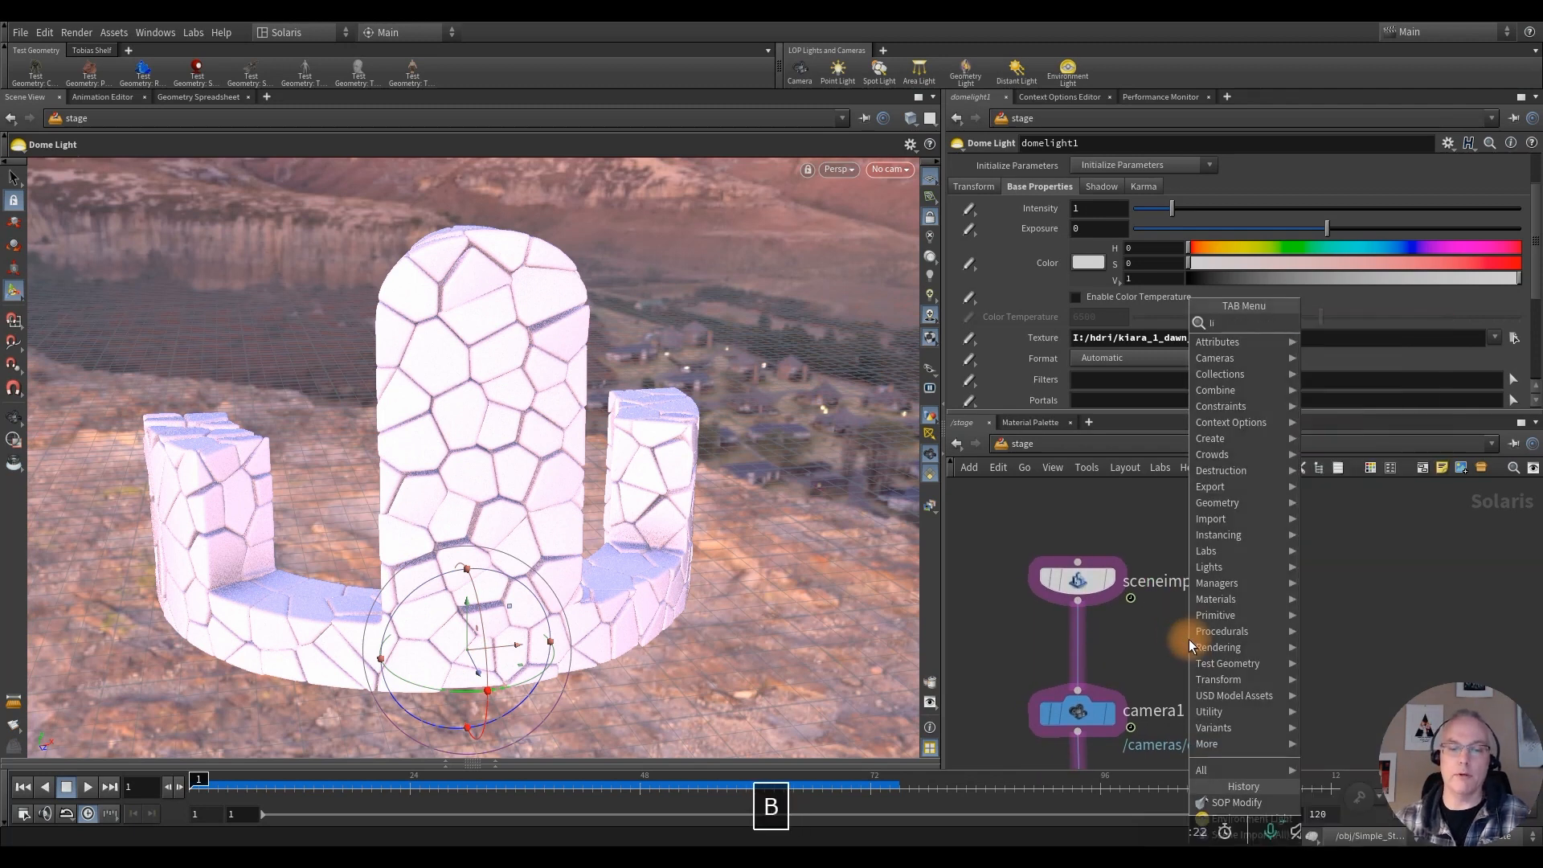
{"action": "key", "text": "Return"}
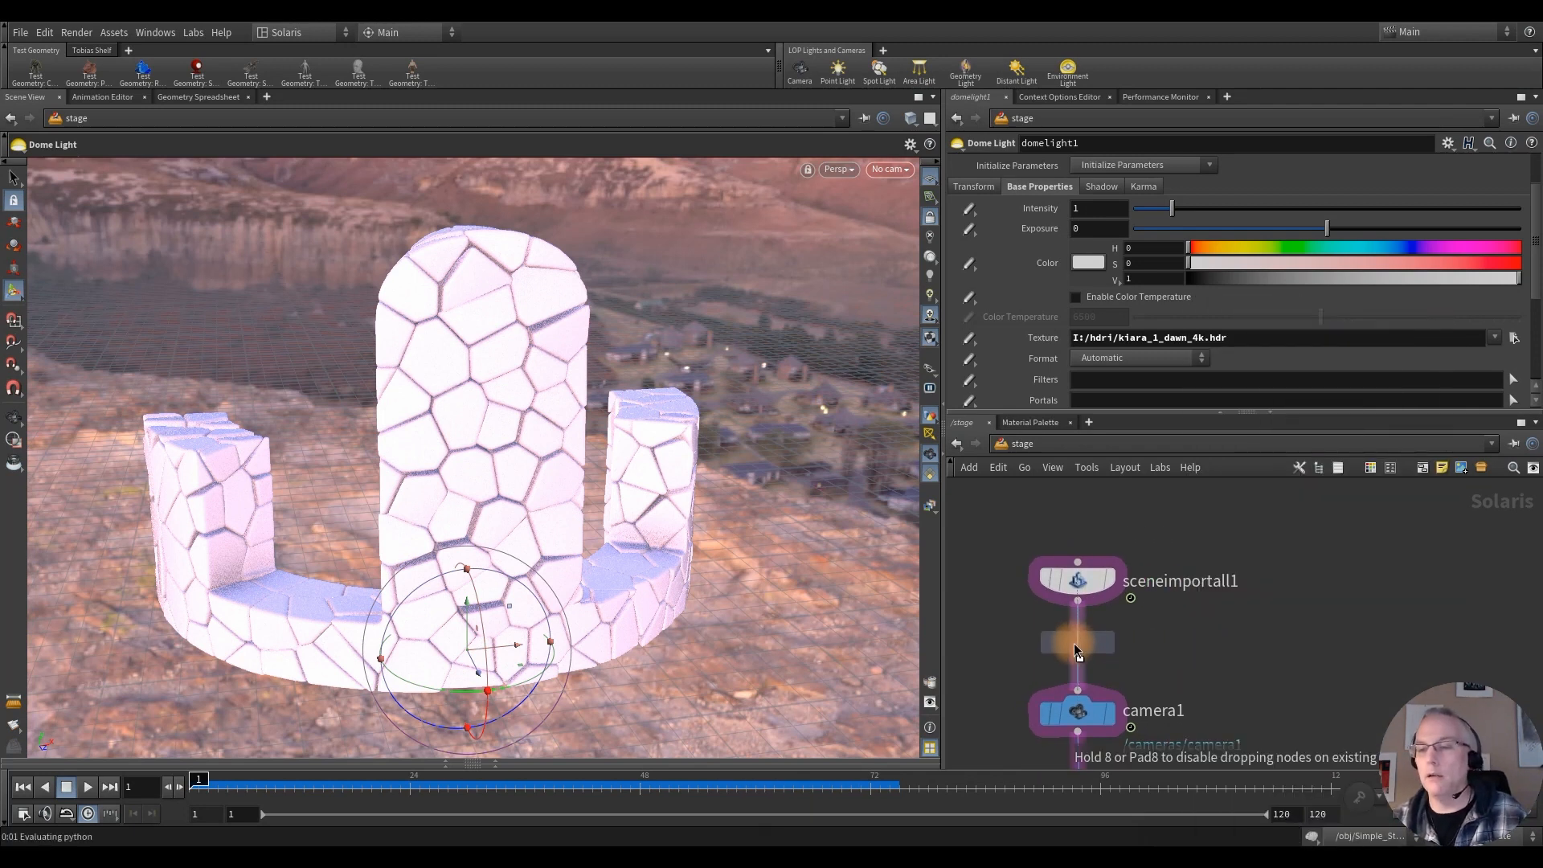
{"action": "left_click", "coordinate": [1077, 643]}
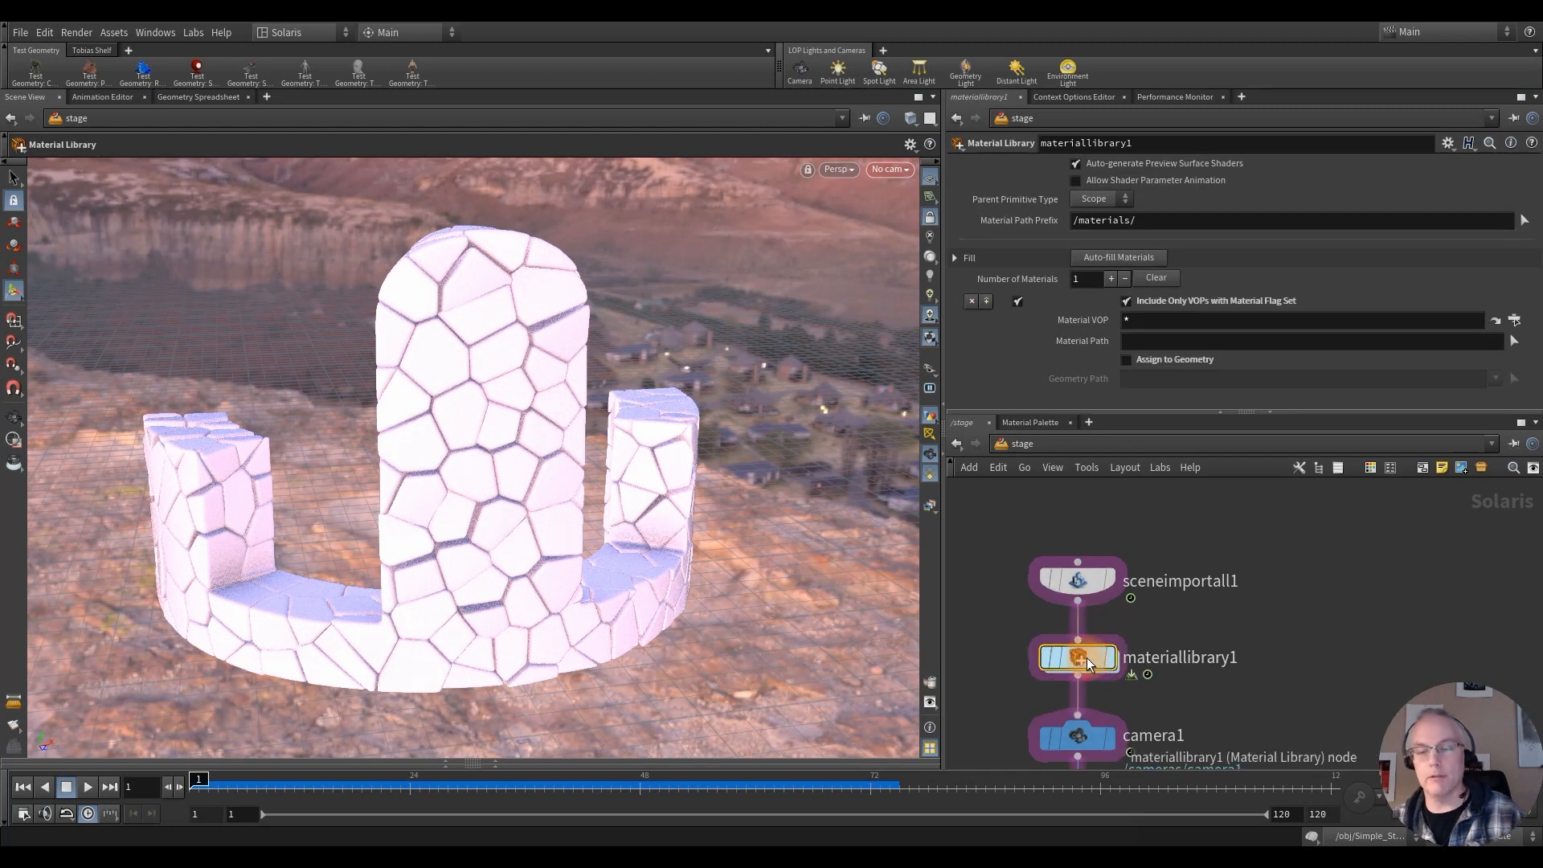
Step: Create a Principled Shader inside the Material Library and name it Rock
{"action": "double_click", "coordinate": [1091, 657]}
{"action": "key", "text": "Tab"}
{"action": "type", "text": "princ"}
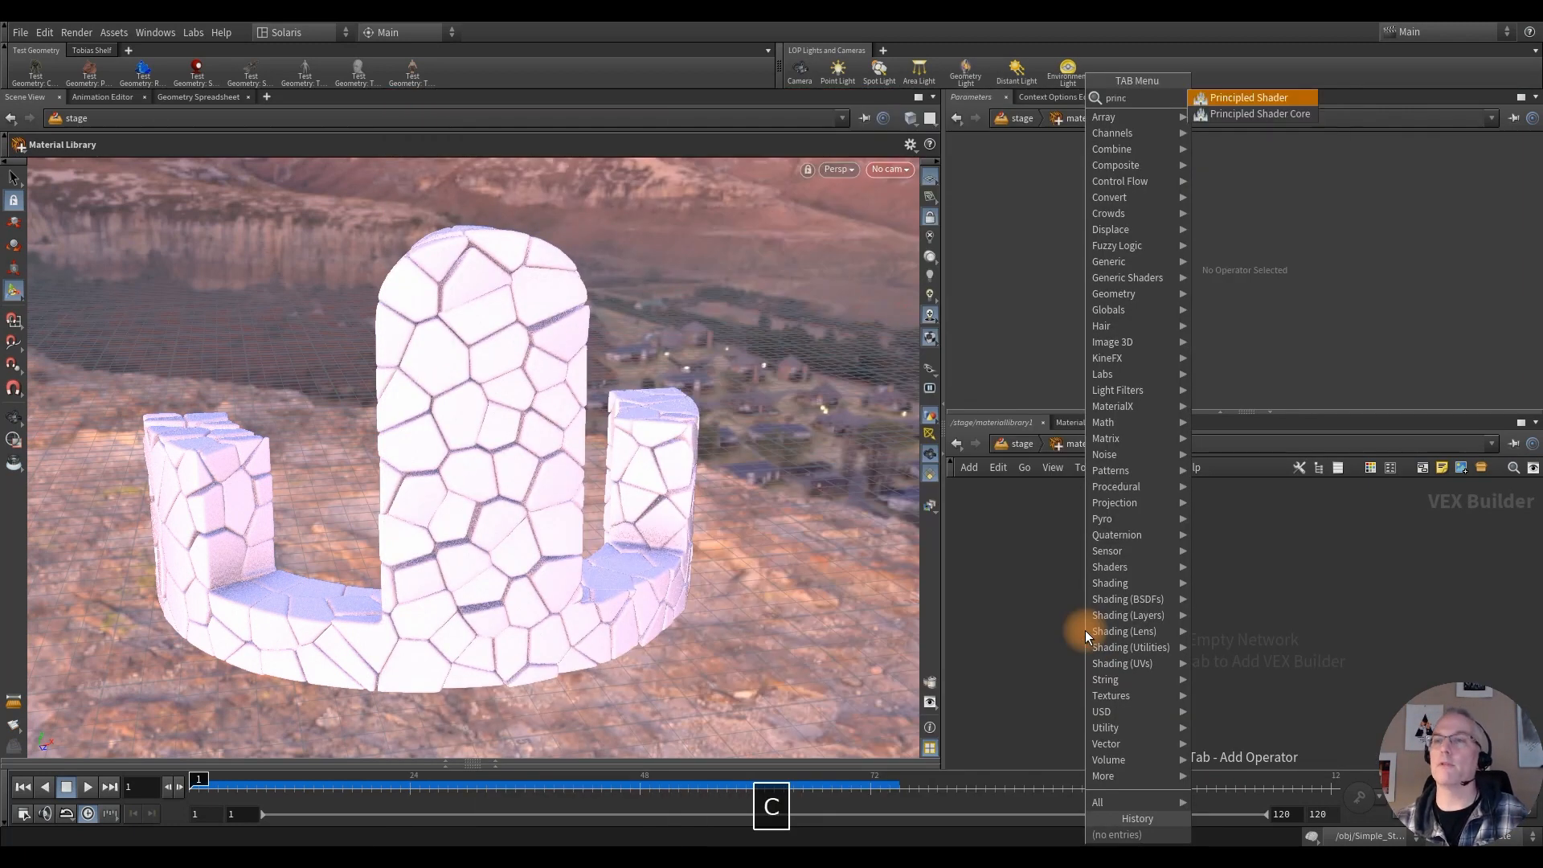
{"action": "key", "text": "Return"}
{"action": "left_click", "coordinate": [1074, 592]}
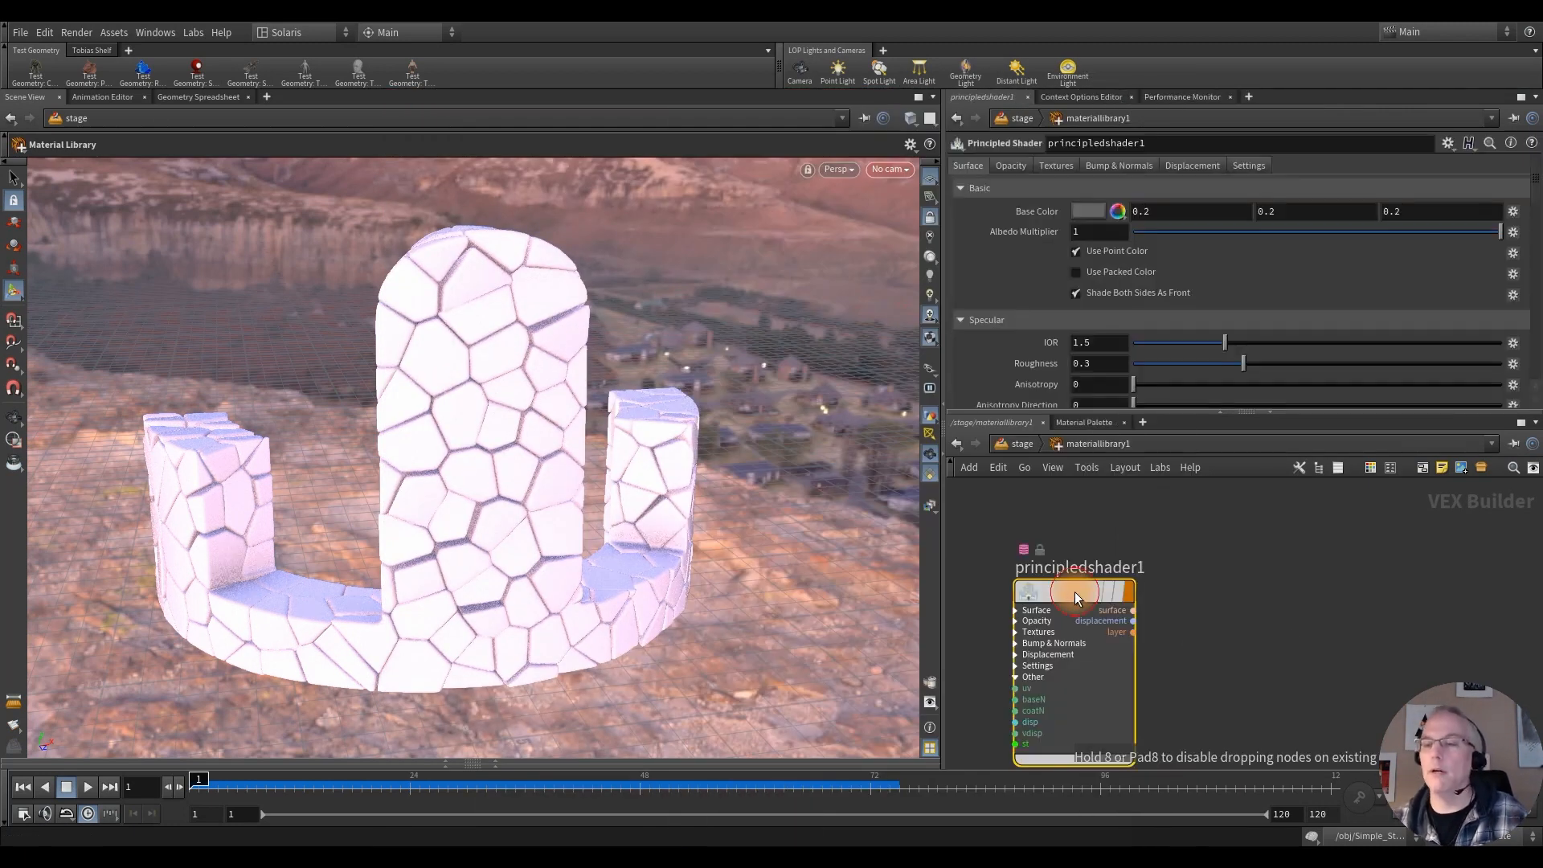
{"action": "double_click", "coordinate": [1107, 568]}
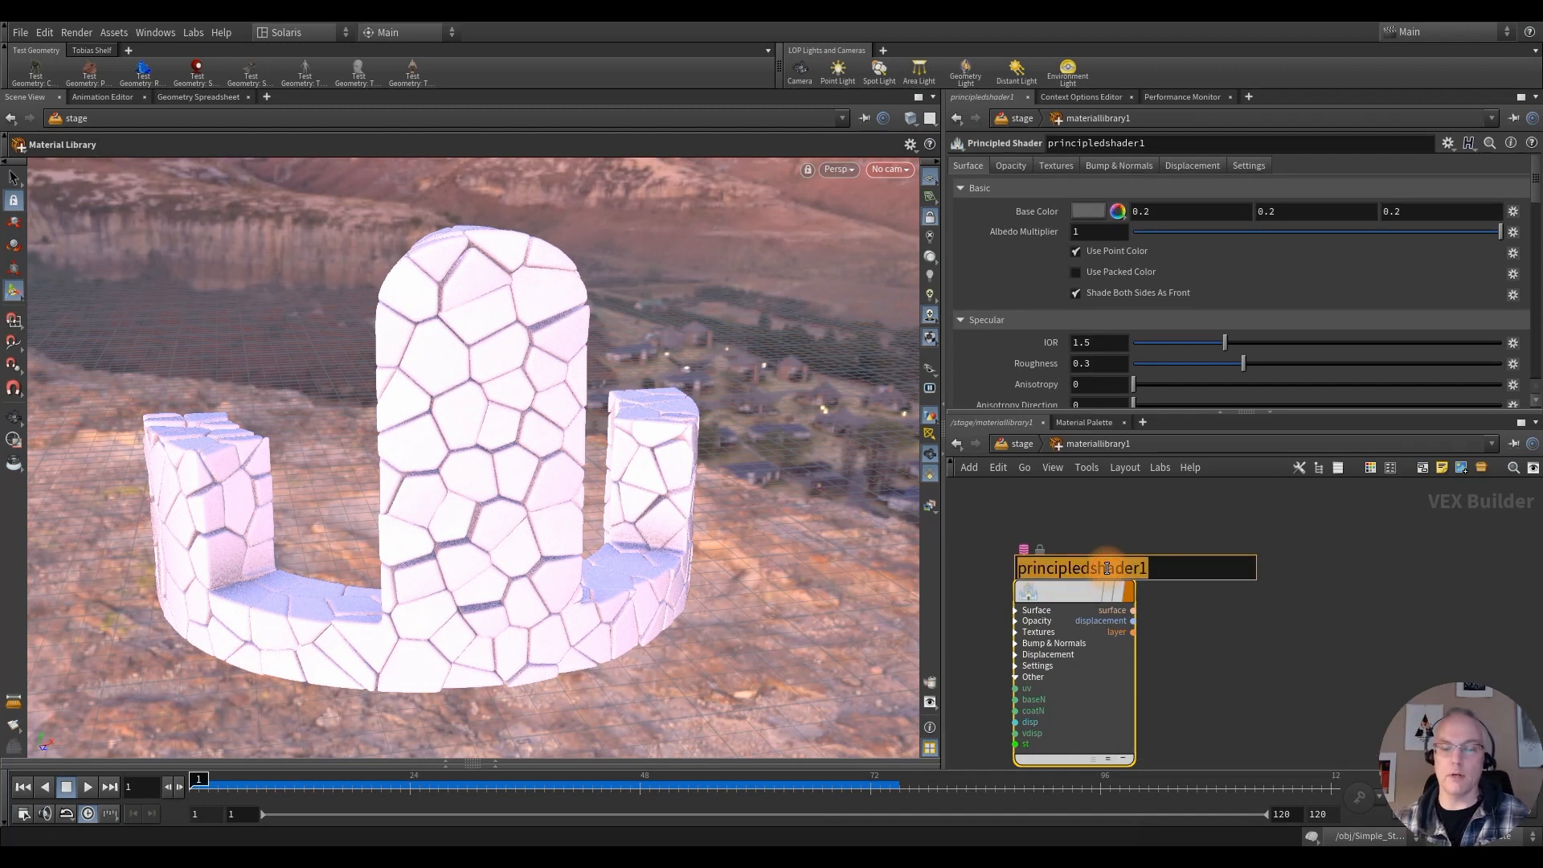
{"action": "type", "text": "Rock"}
{"action": "key", "text": "Return"}
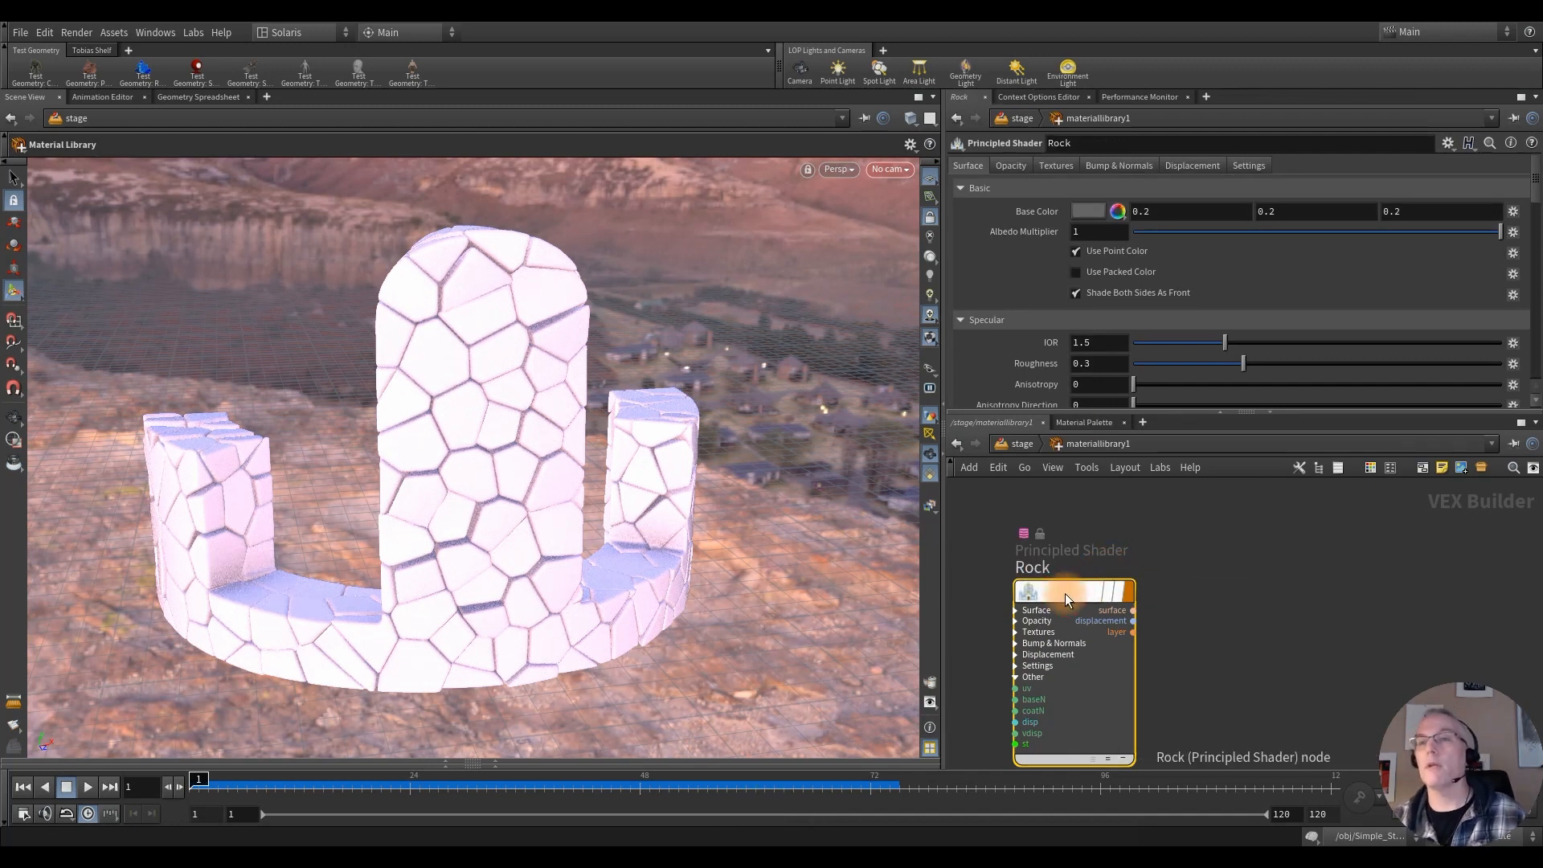
Step: Set the Rock shader's base color to white (1, 1, 1)
{"action": "left_click", "coordinate": [1086, 213]}
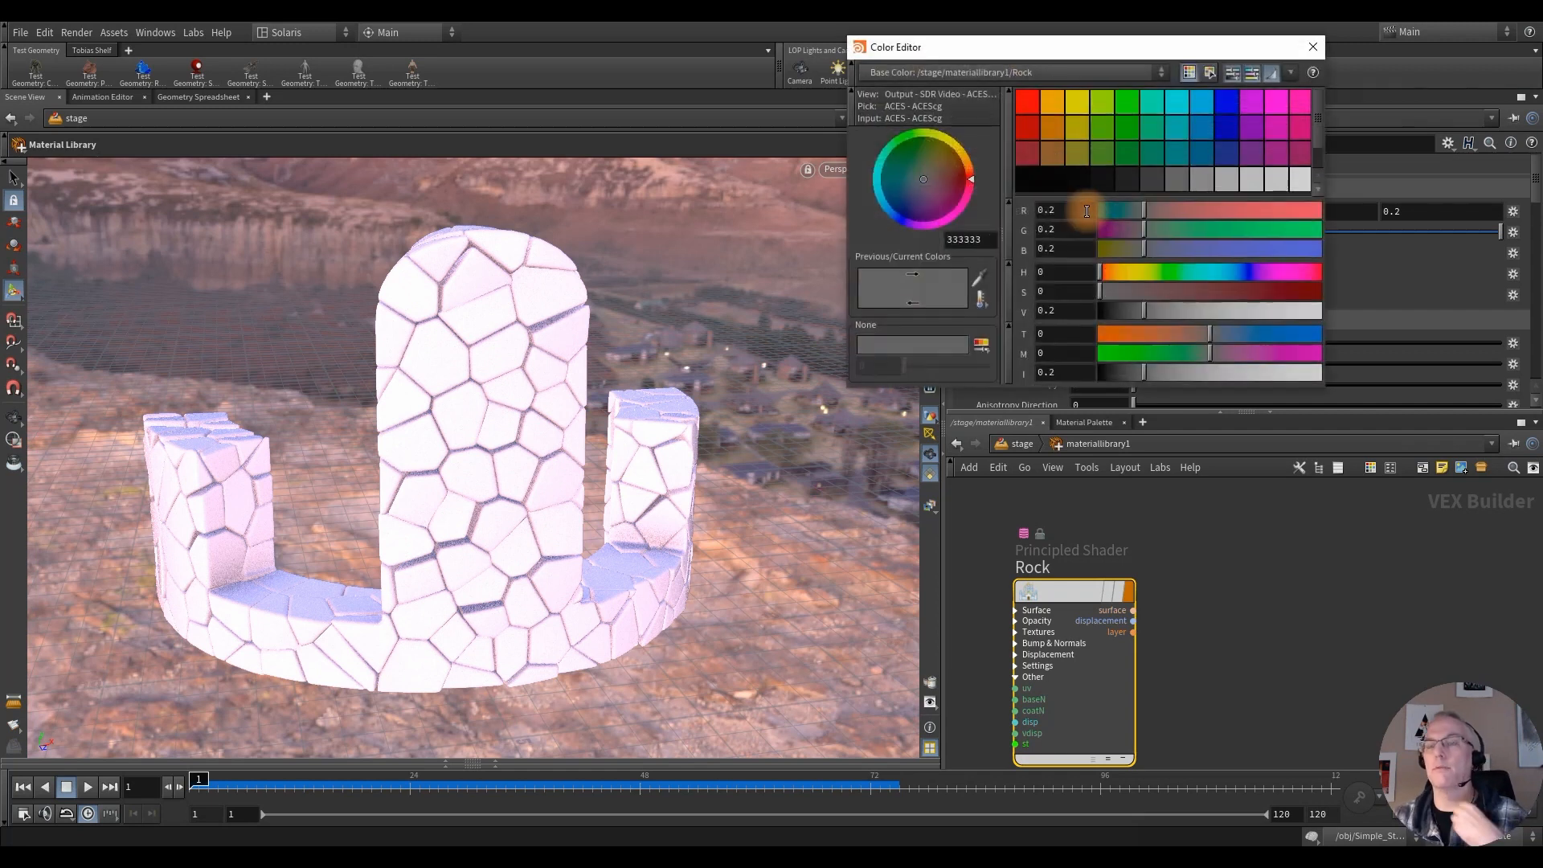
{"action": "left_click", "coordinate": [1295, 180]}
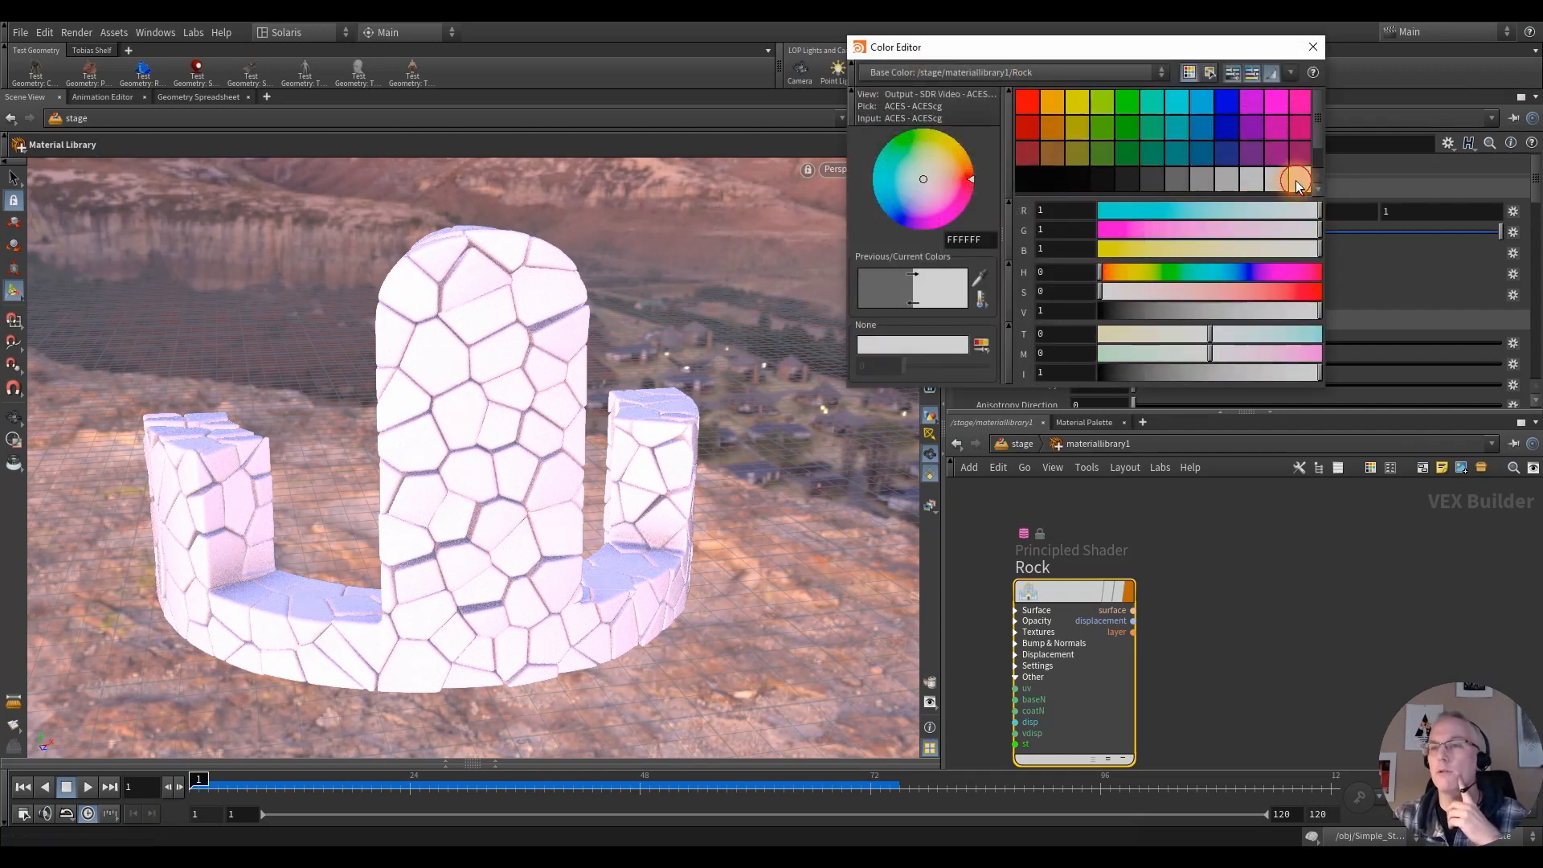
{"action": "left_click", "coordinate": [1312, 46]}
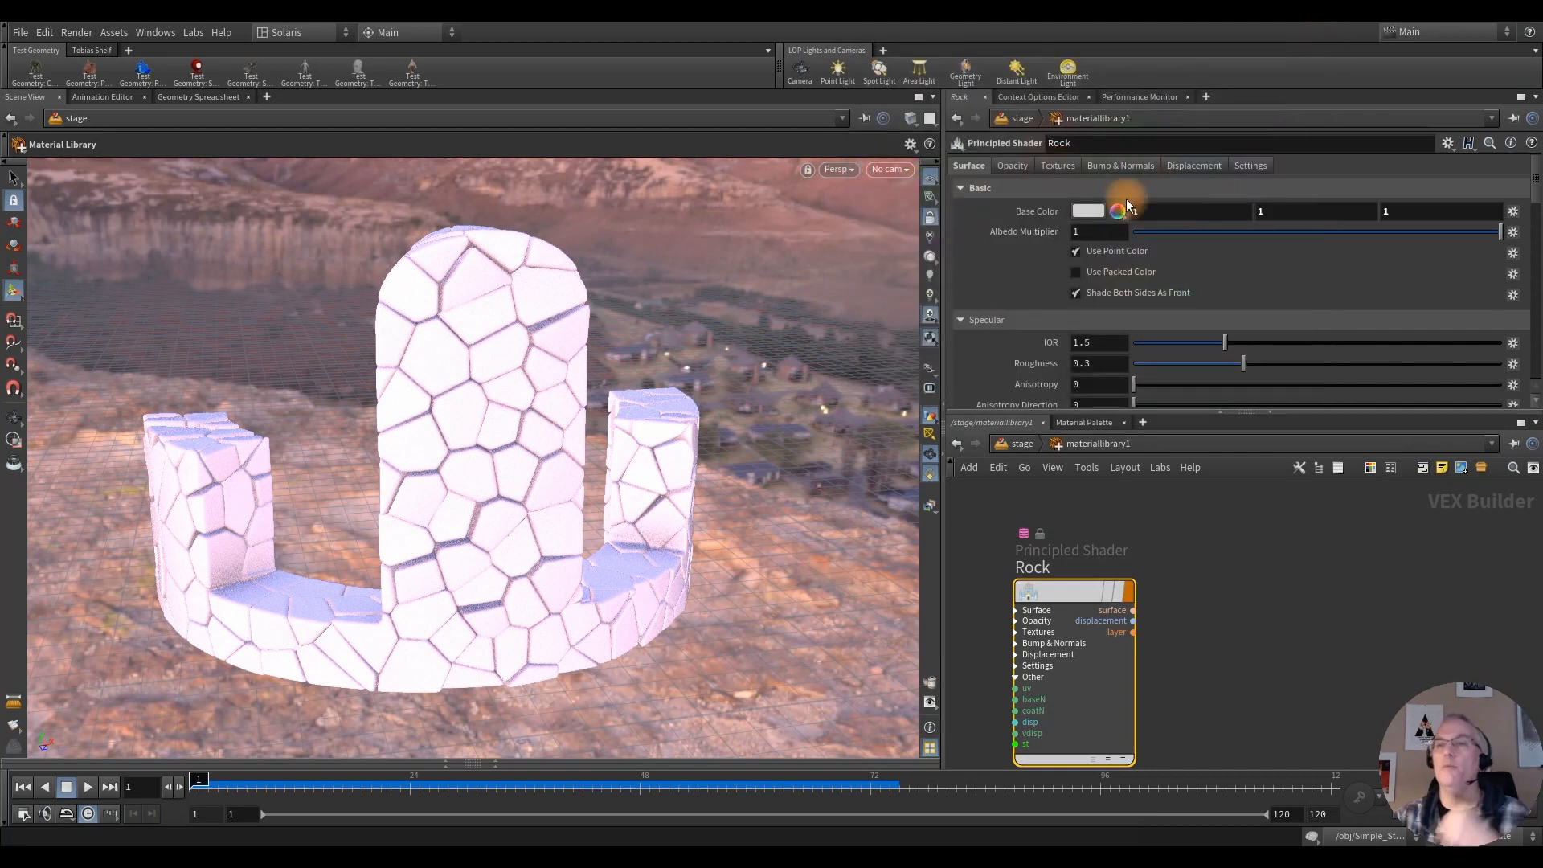
Step: Enable the Rock shader's base color texture and load I:/tex/pbr2k/Rock/2K_Rock01/Rock01_diffuse.jpg
{"action": "left_click", "coordinate": [1056, 167]}
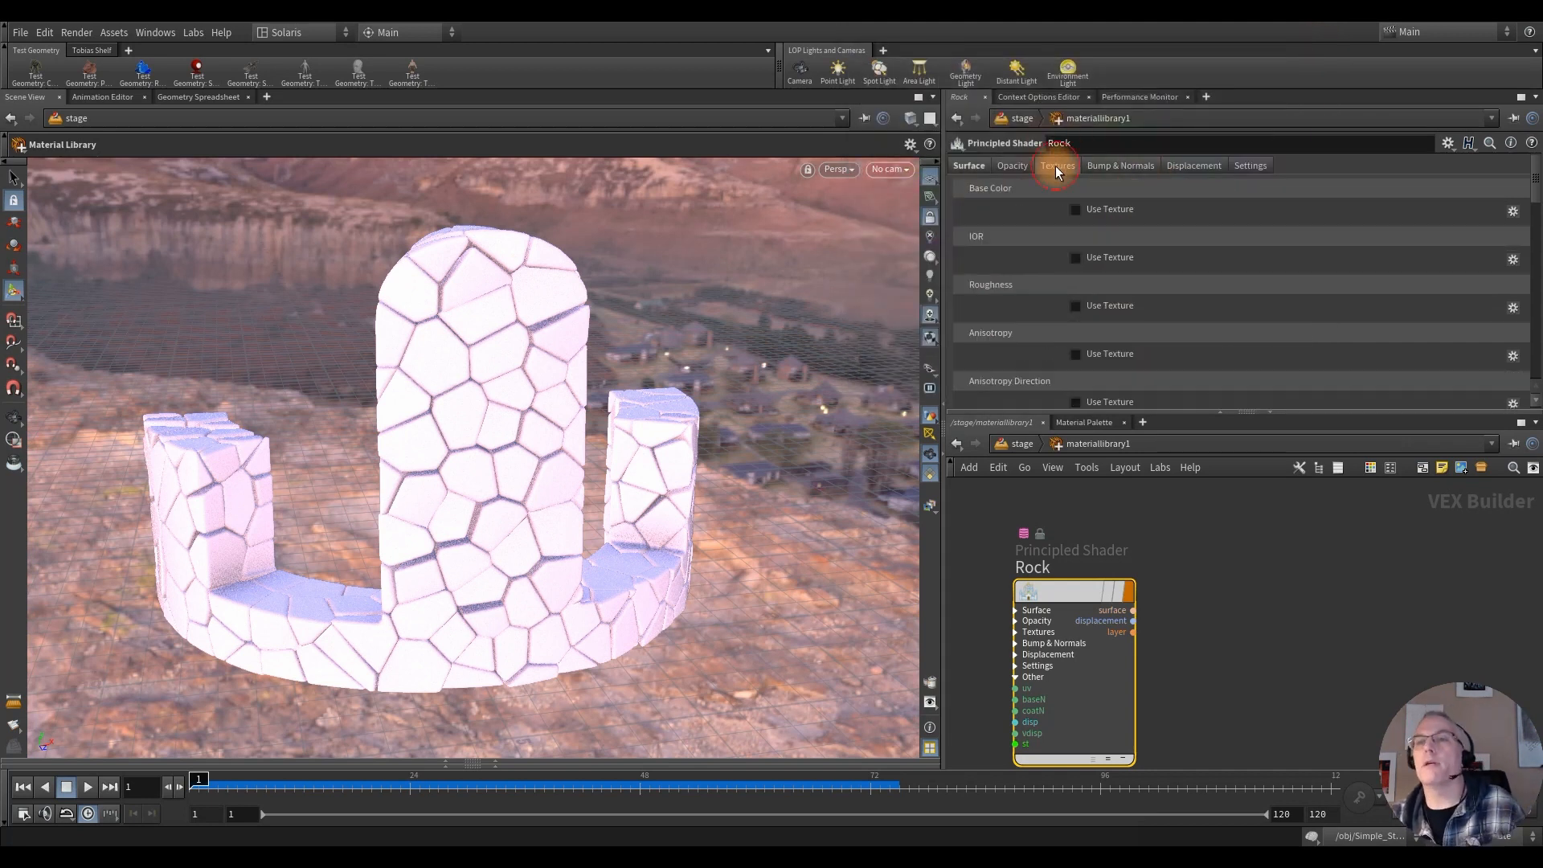
{"action": "left_click", "coordinate": [1075, 211]}
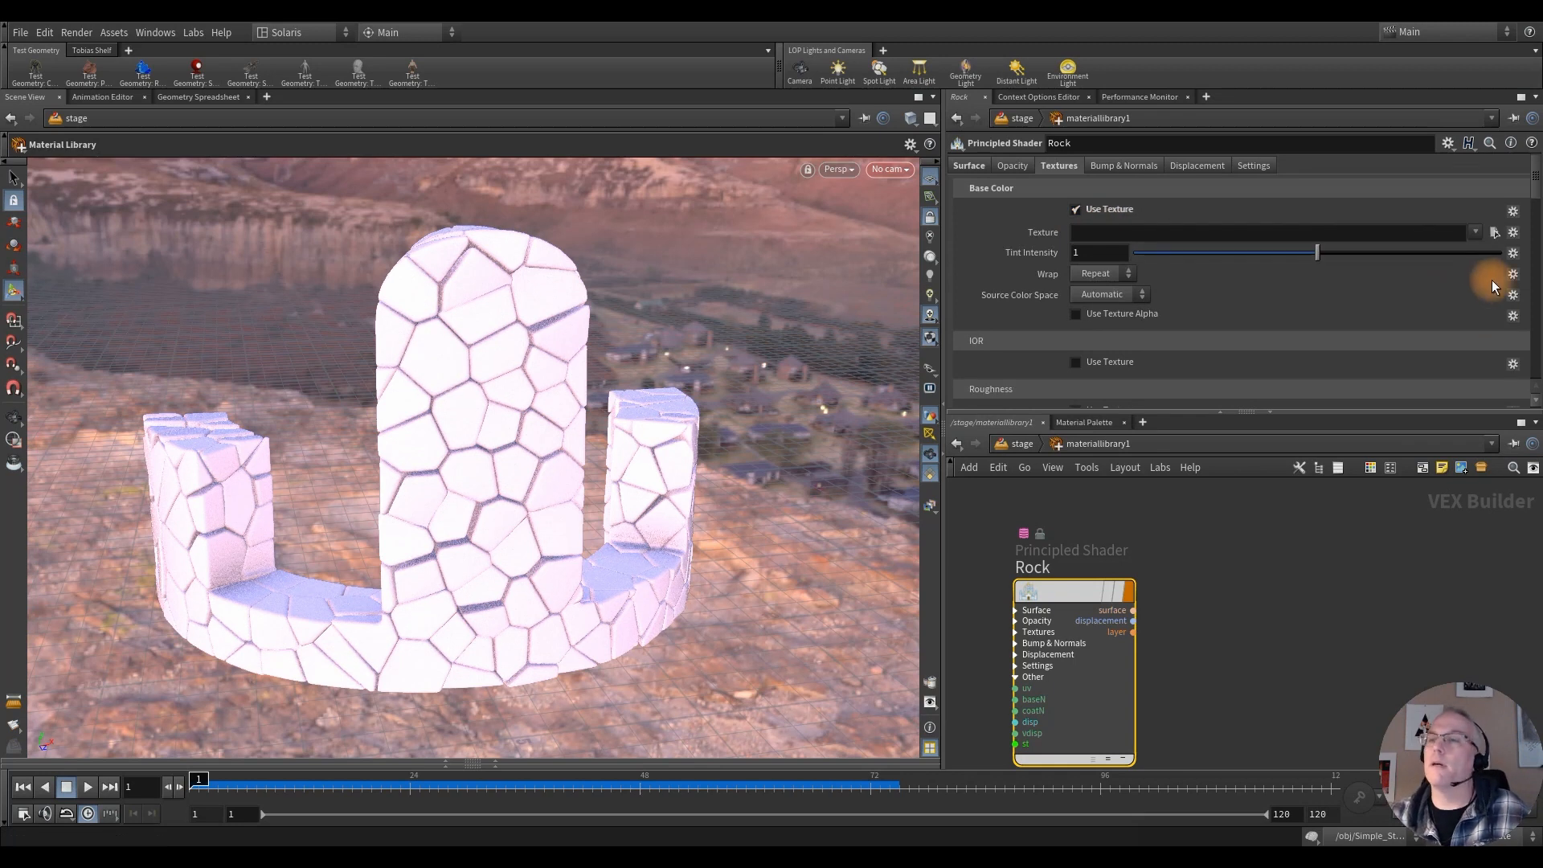
{"action": "left_click", "coordinate": [1494, 233]}
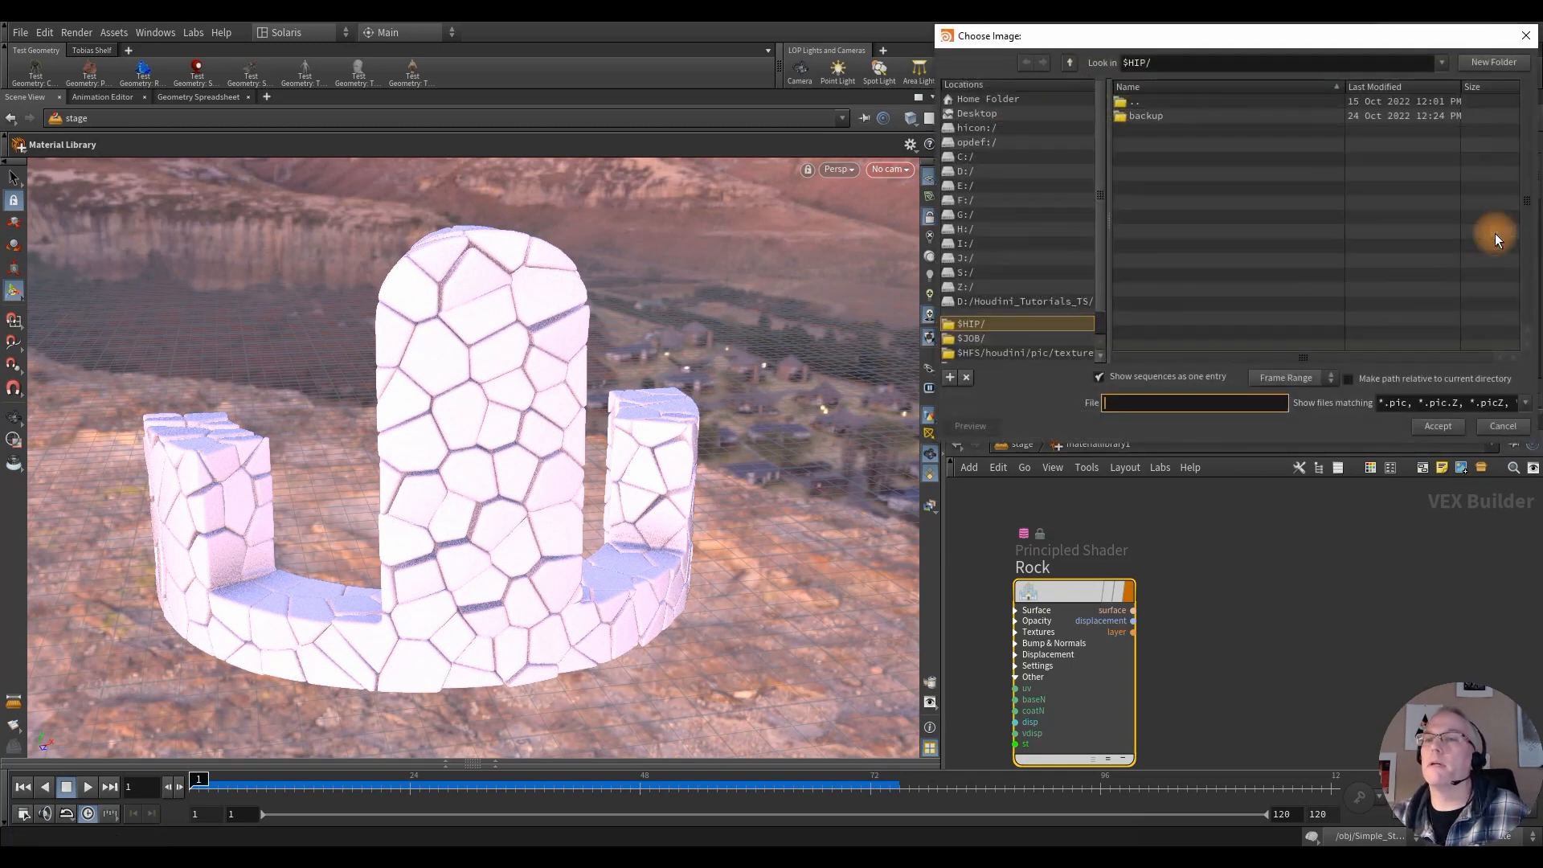
{"action": "left_click", "coordinate": [971, 241]}
{"action": "double_click", "coordinate": [1143, 201]}
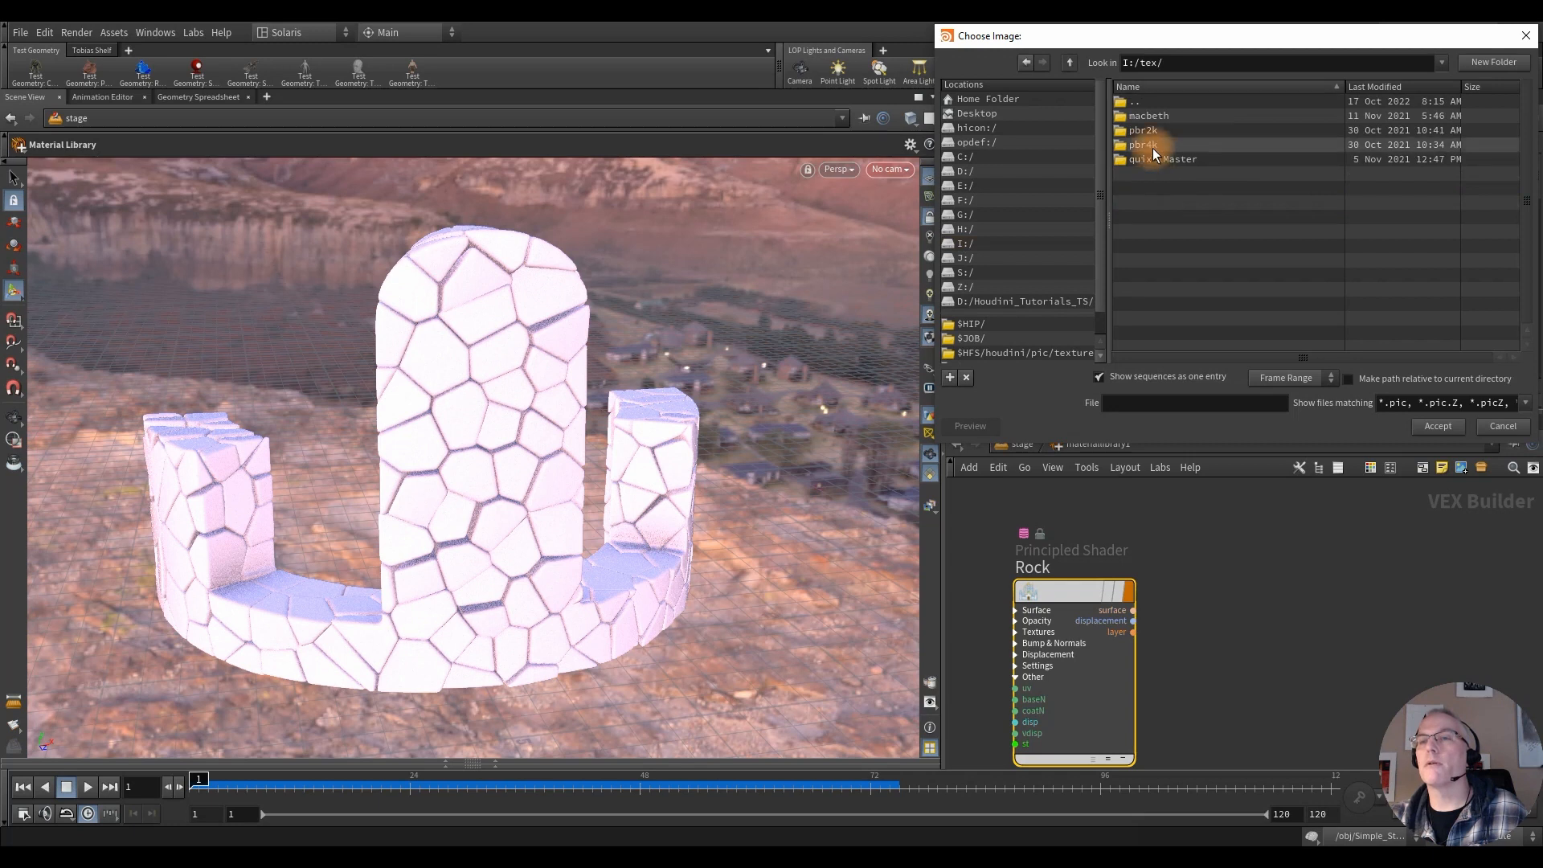
{"action": "double_click", "coordinate": [1152, 148]}
{"action": "scroll", "coordinate": [1217, 279], "scroll_direction": "down", "scroll_amount": 10}
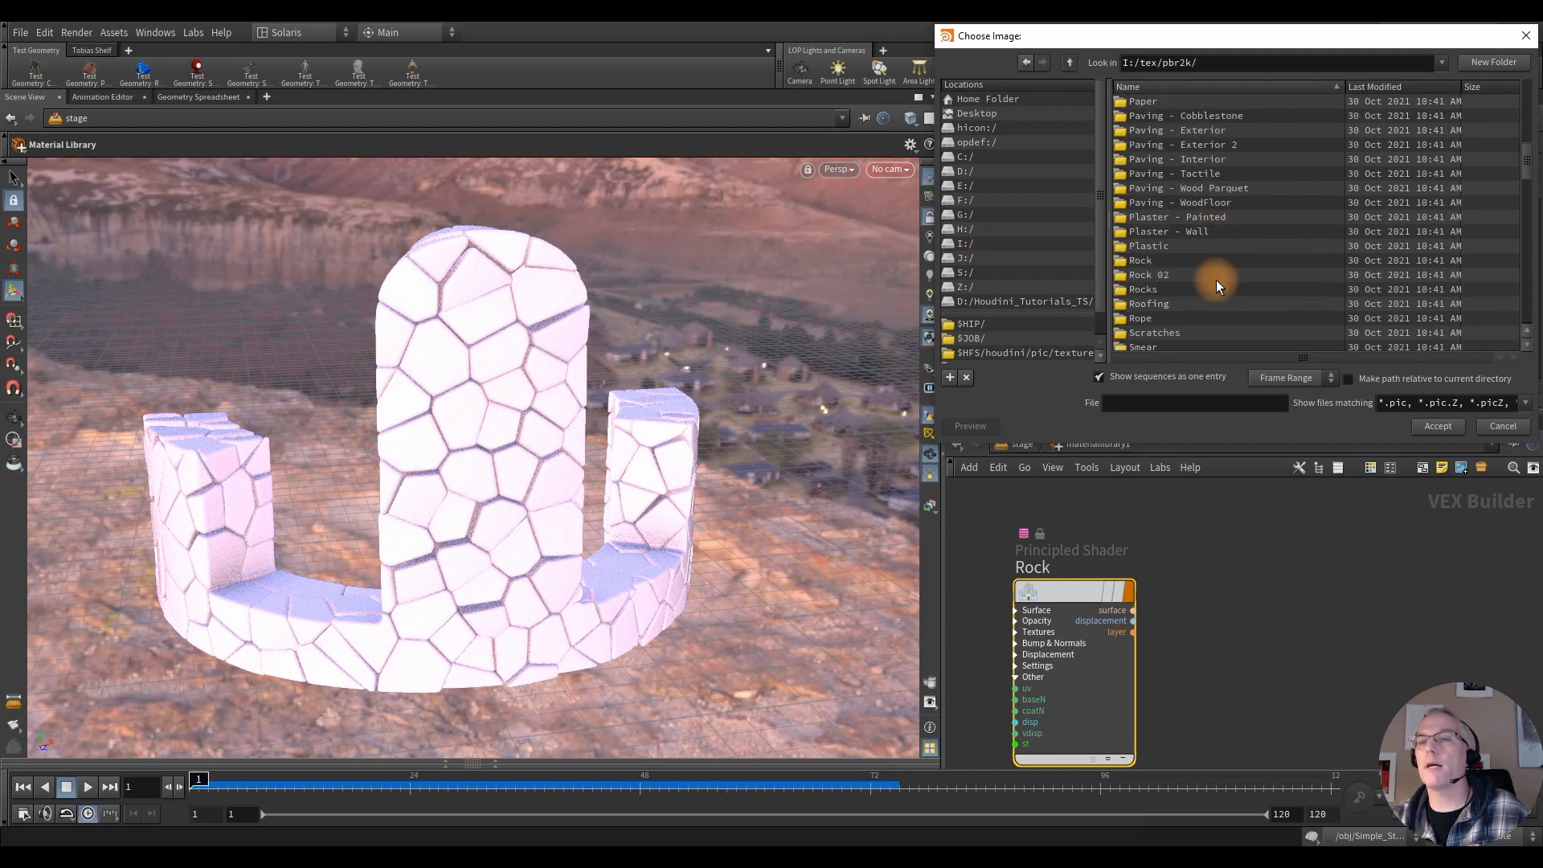
{"action": "double_click", "coordinate": [1144, 259]}
{"action": "double_click", "coordinate": [1140, 187]}
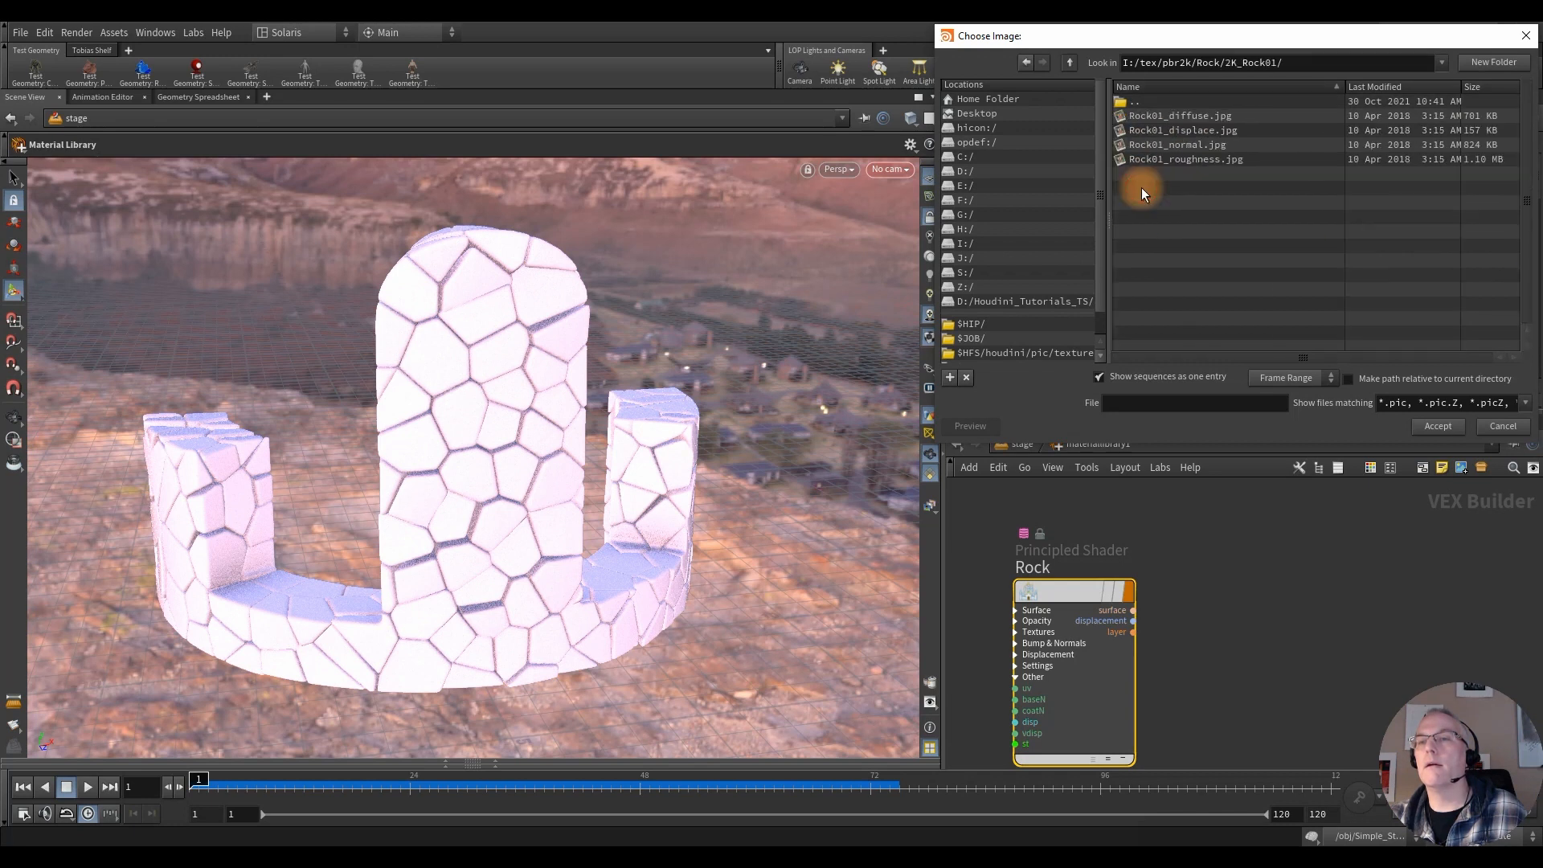
{"action": "left_click", "coordinate": [1170, 115]}
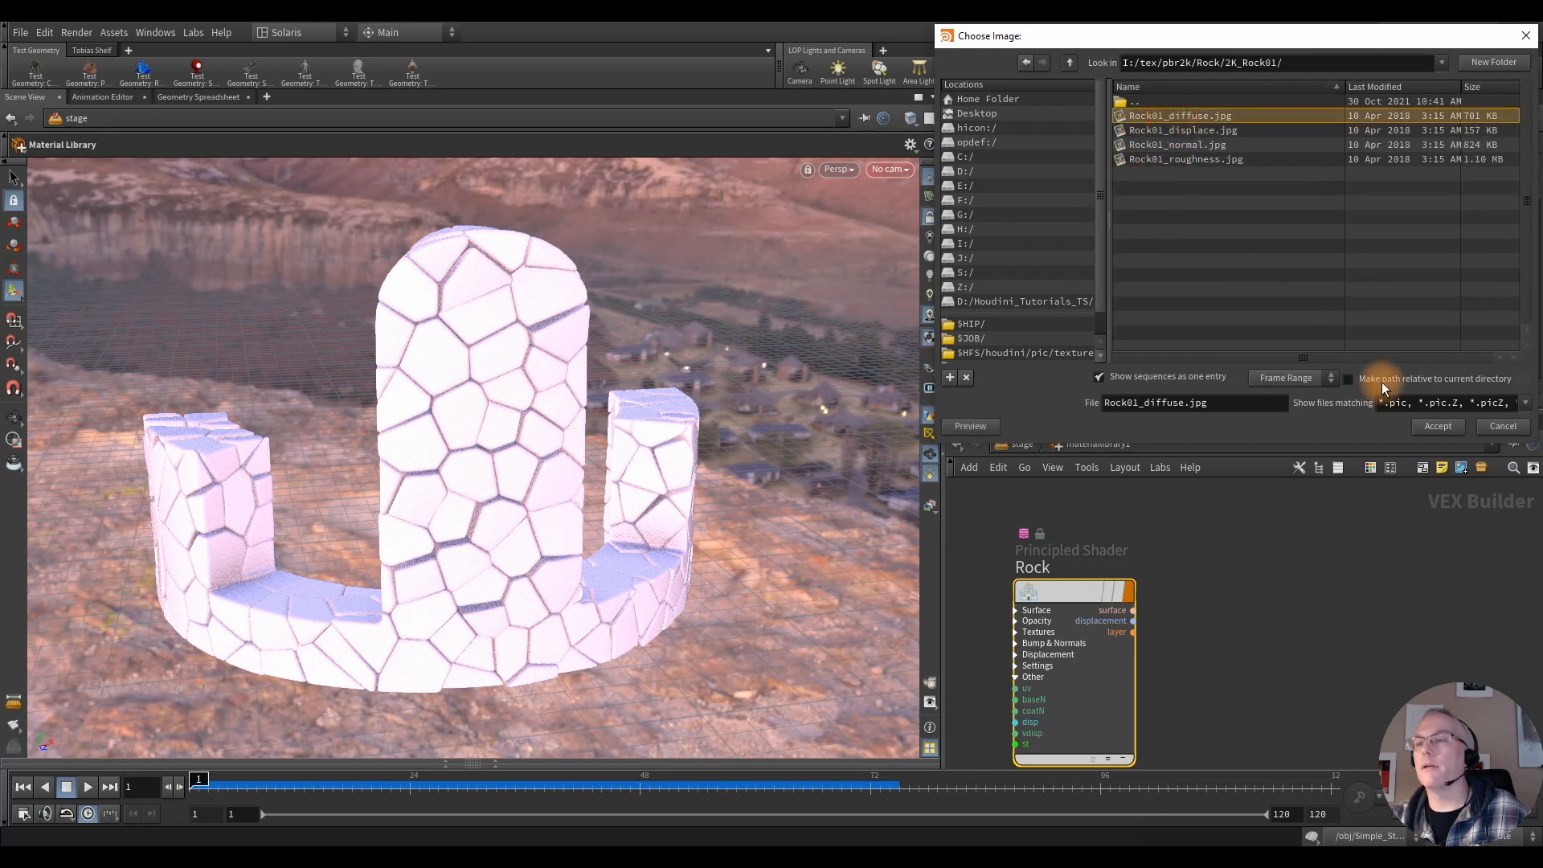
{"action": "left_click", "coordinate": [1437, 427]}
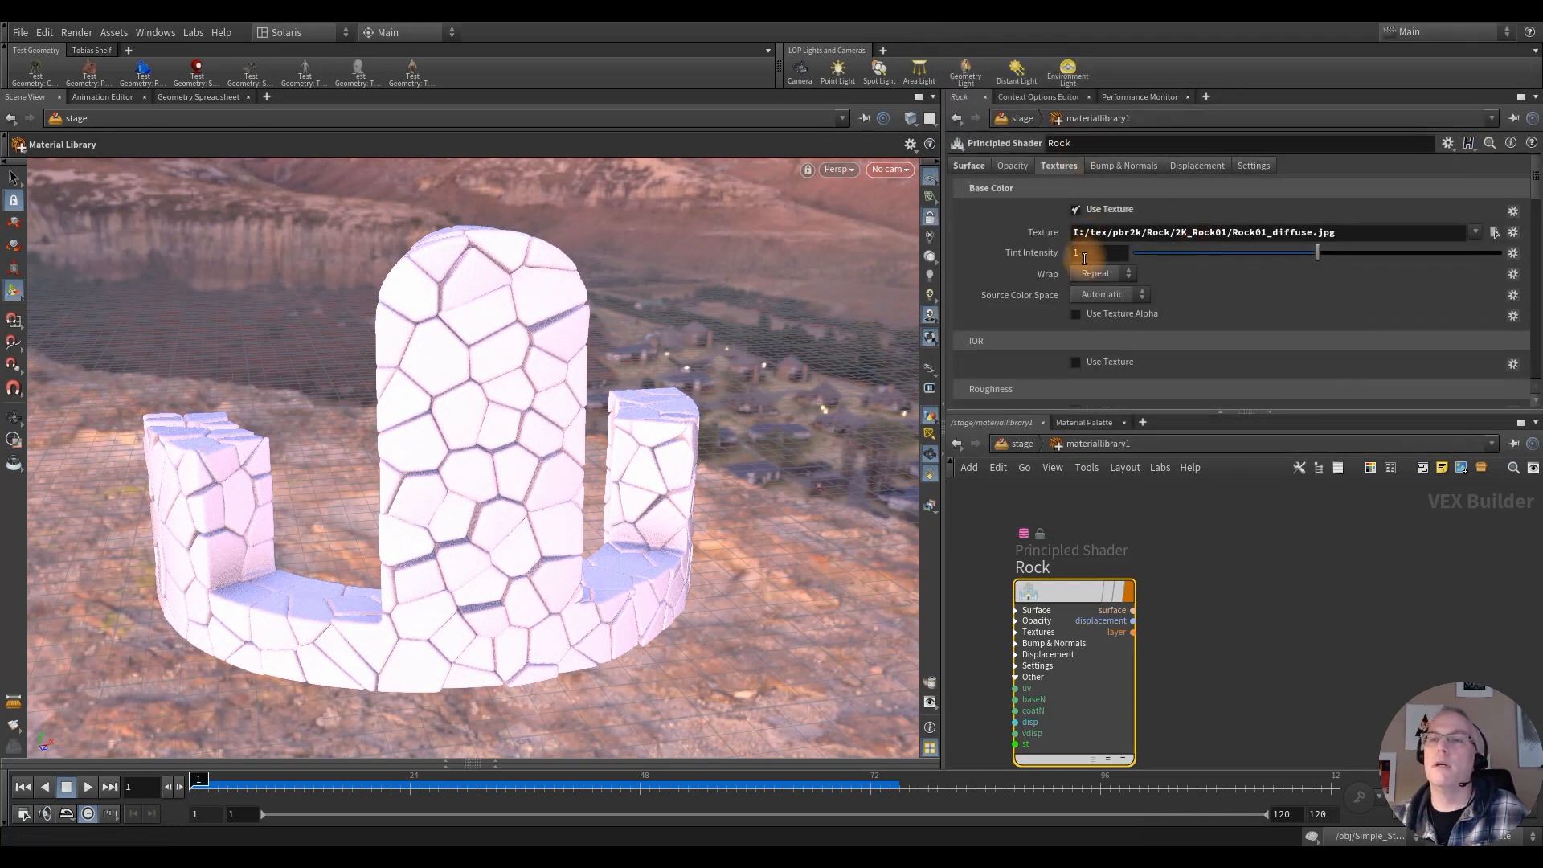
Step: Enable the Rock shader's roughness texture and load Rock01_roughness.jpg from the same 2K_Rock01 folder
{"action": "scroll", "coordinate": [1029, 346], "scroll_direction": "down", "scroll_amount": 2}
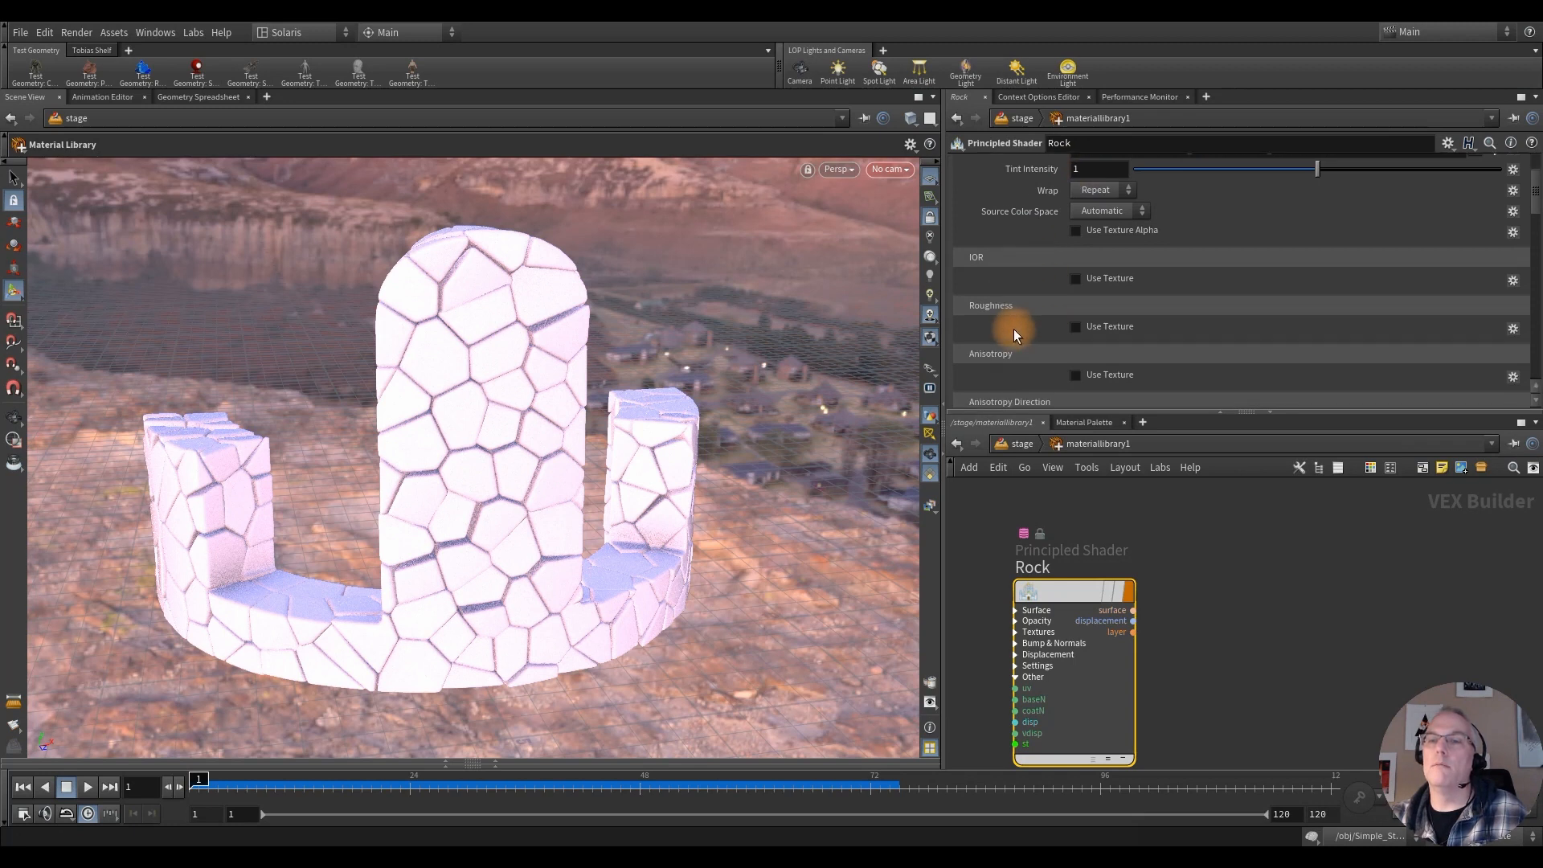
{"action": "left_click", "coordinate": [1075, 327]}
{"action": "left_click", "coordinate": [1493, 351]}
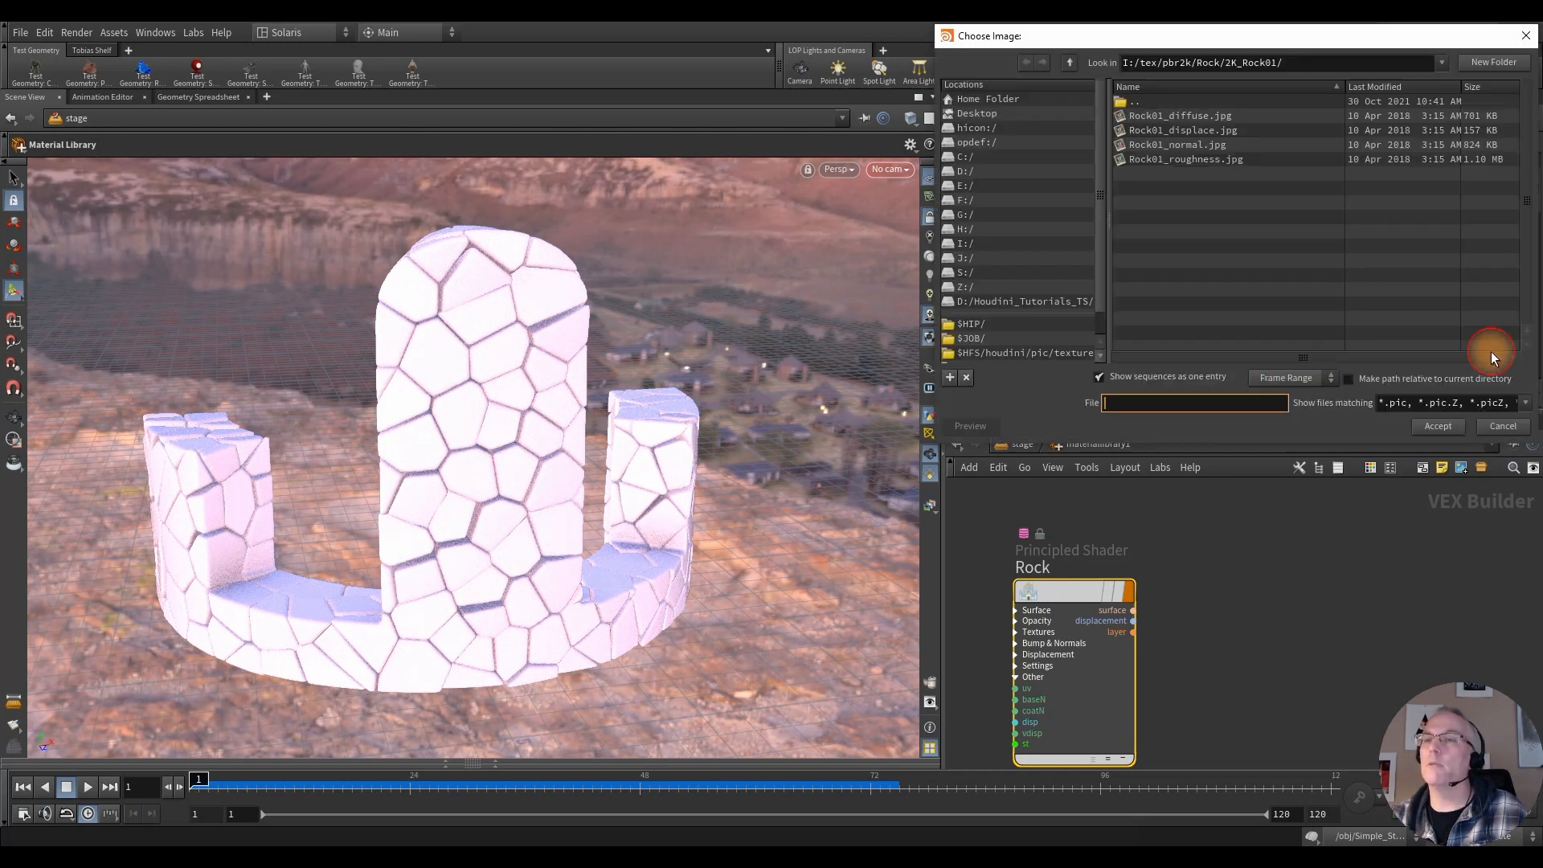
{"action": "left_click", "coordinate": [1192, 158]}
{"action": "left_click", "coordinate": [1424, 428]}
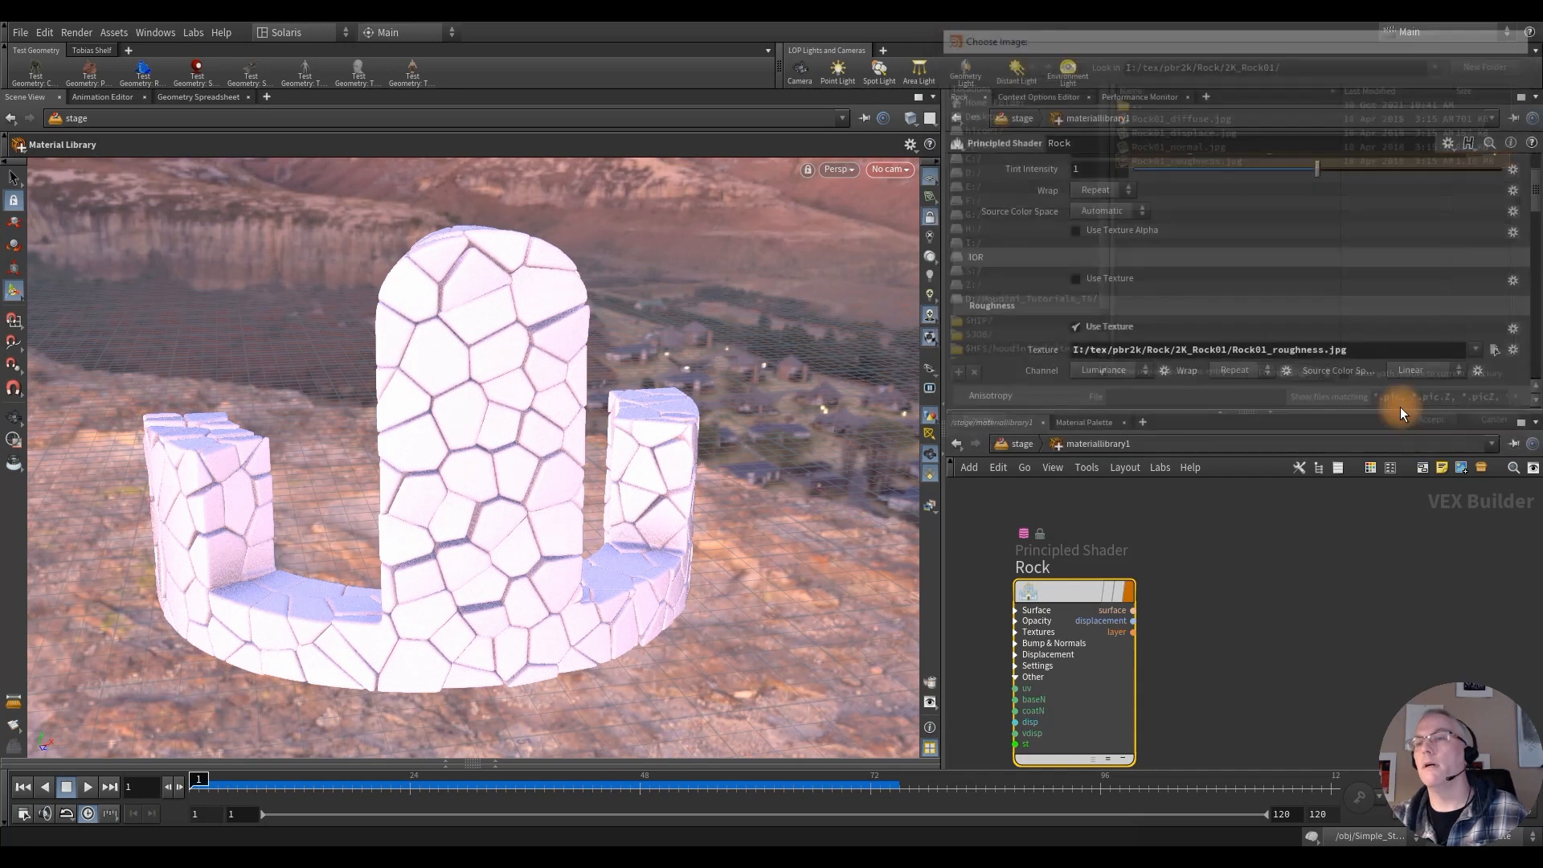
Step: Enable the Rock shader's base normal mapping and load Rock01_normal.jpg from the 2K_Rock01 folder as its texture
{"action": "scroll", "coordinate": [1126, 153], "scroll_direction": "up", "scroll_amount": 10}
{"action": "left_click", "coordinate": [1125, 168]}
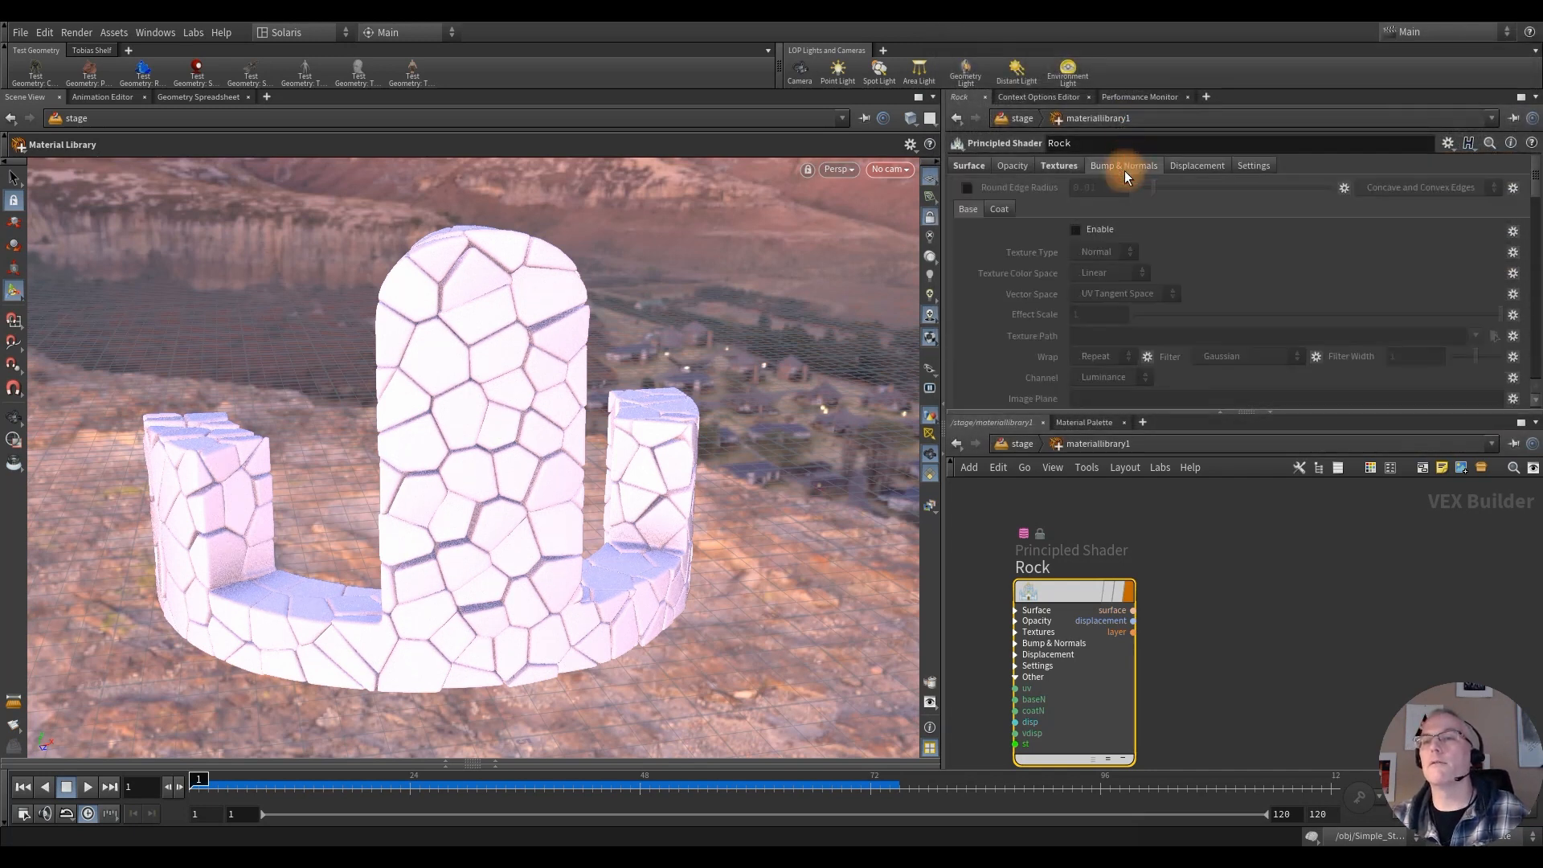
{"action": "left_click", "coordinate": [1075, 229]}
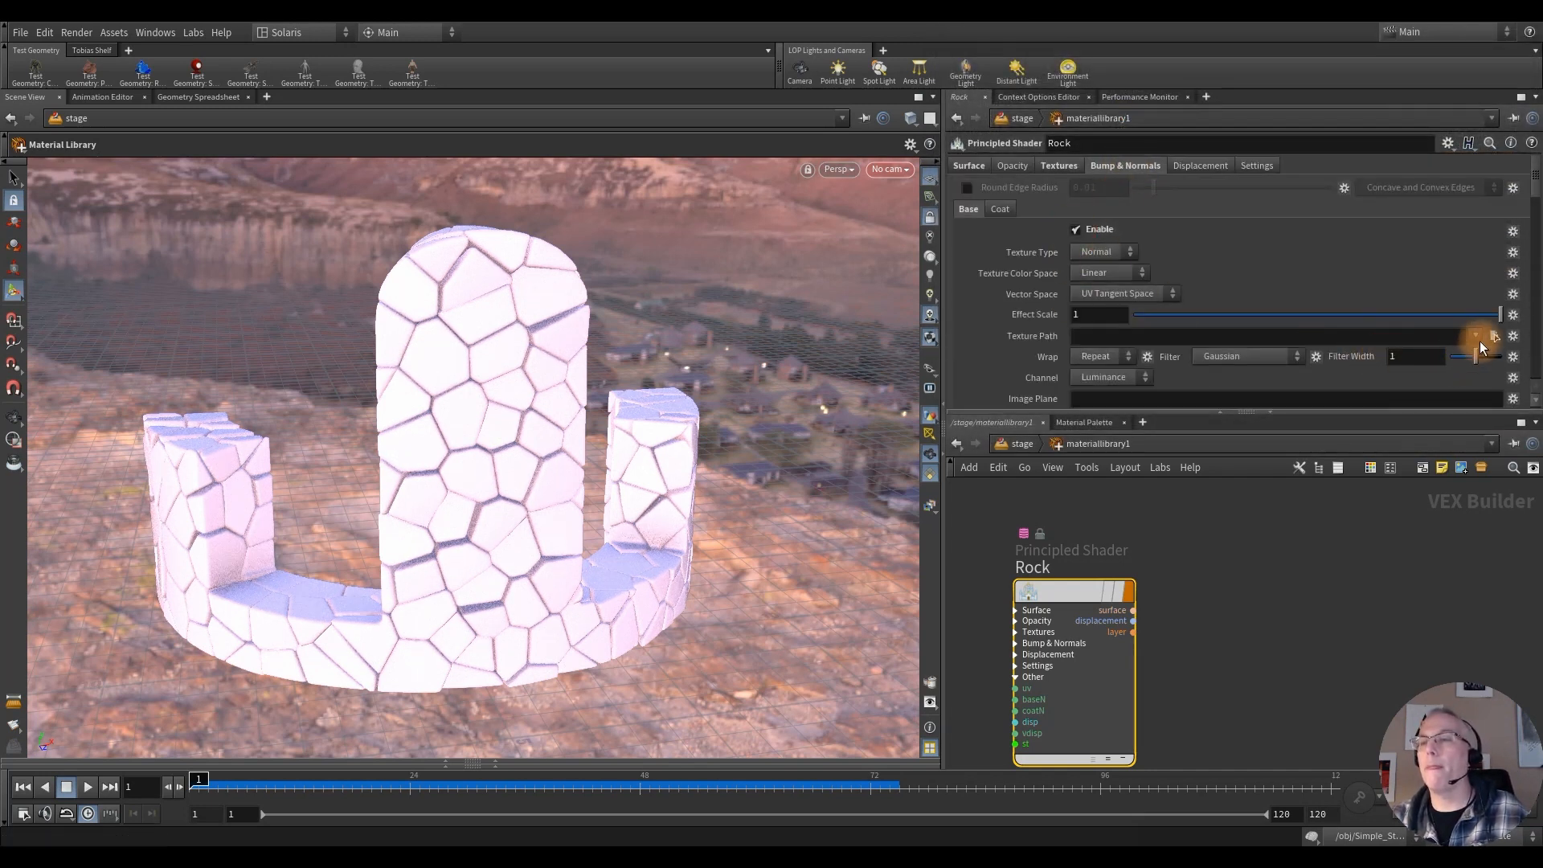
{"action": "left_click", "coordinate": [1493, 336]}
{"action": "left_click", "coordinate": [1212, 144]}
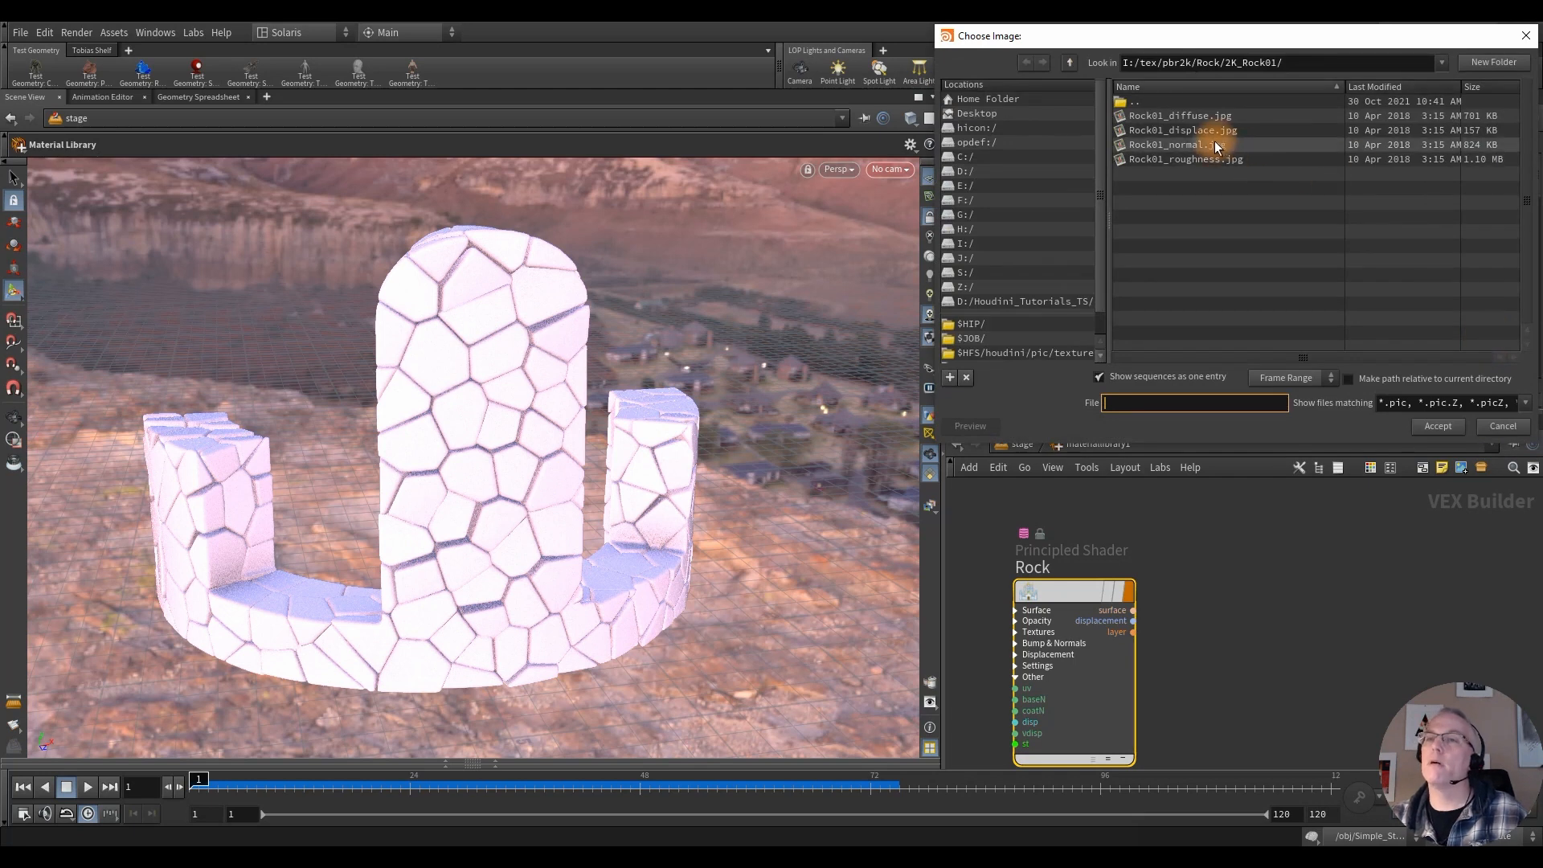
{"action": "left_click", "coordinate": [1438, 426]}
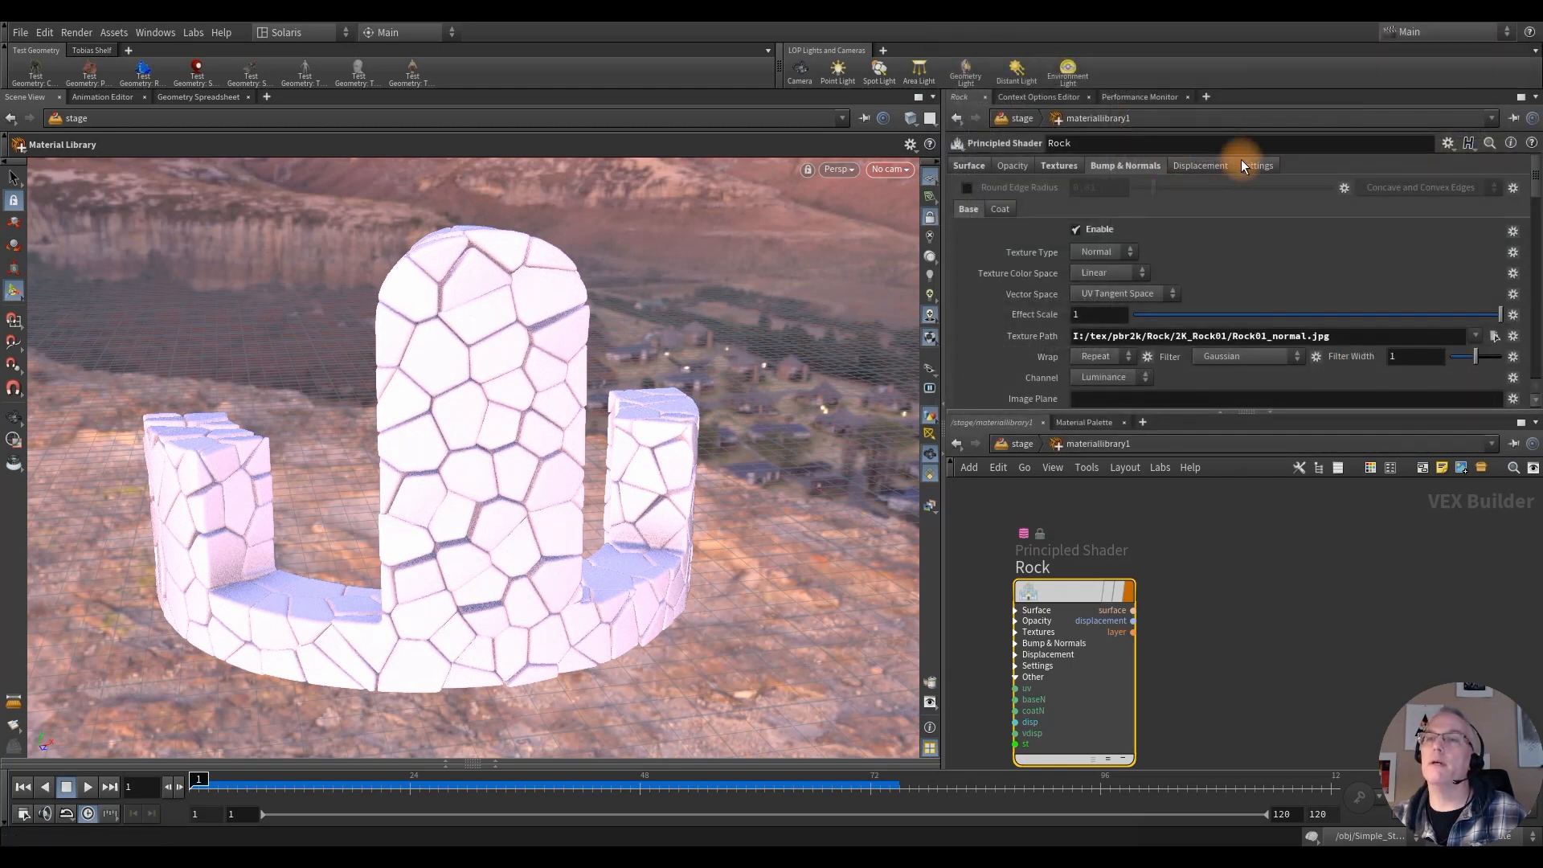
Step: Enable texture displacement on the Rock shader and load Rock01_displace.jpg from the 2K_Rock01 folder
{"action": "left_click", "coordinate": [1200, 165]}
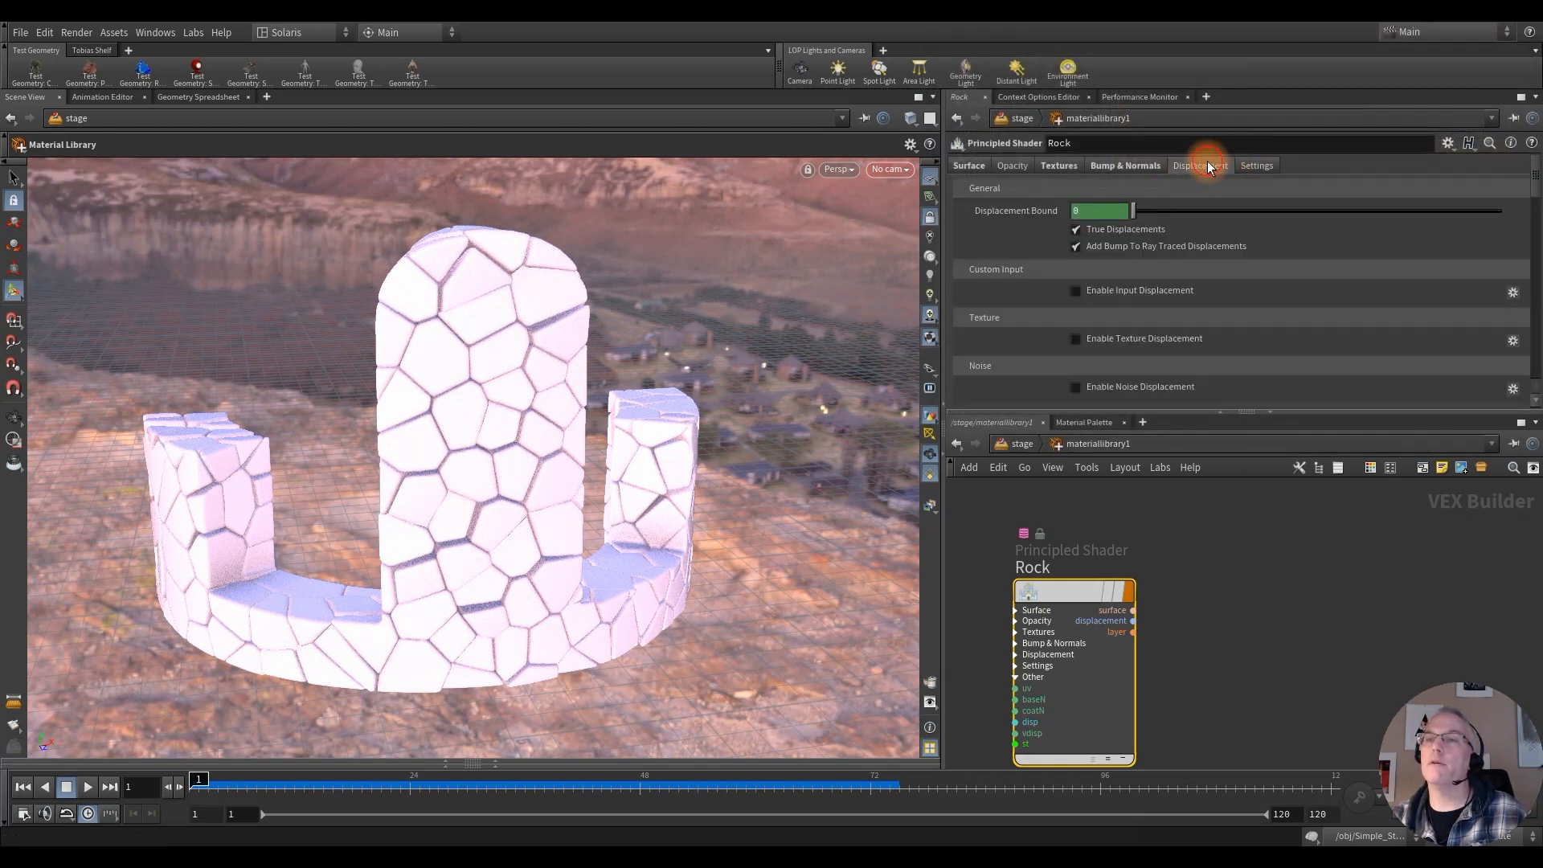
{"action": "left_click", "coordinate": [1076, 339]}
{"action": "scroll", "coordinate": [1321, 383], "scroll_direction": "down", "scroll_amount": 2}
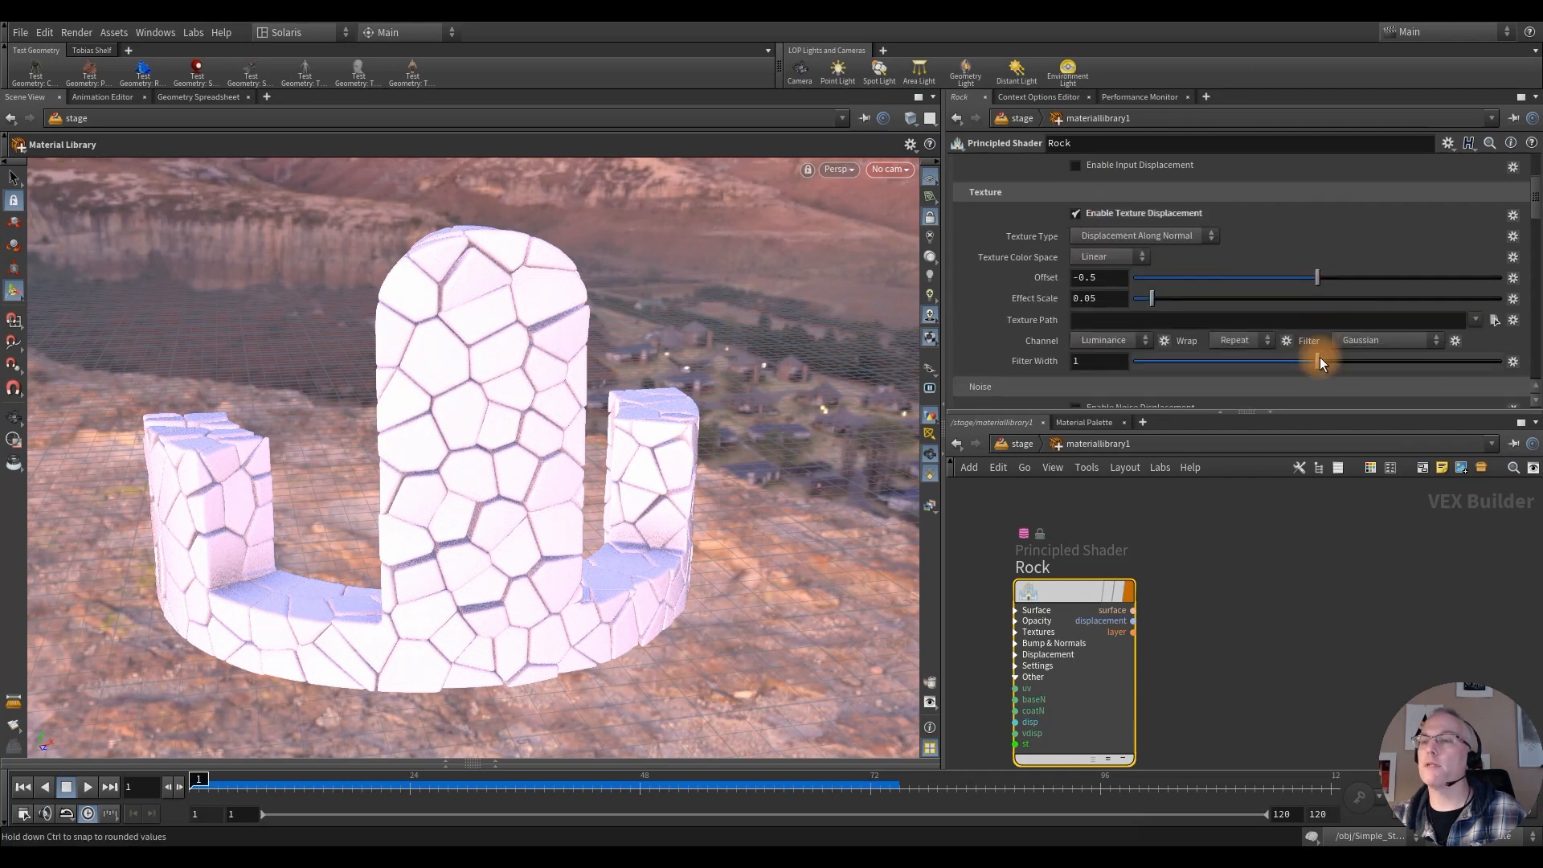
{"action": "left_click", "coordinate": [1493, 319]}
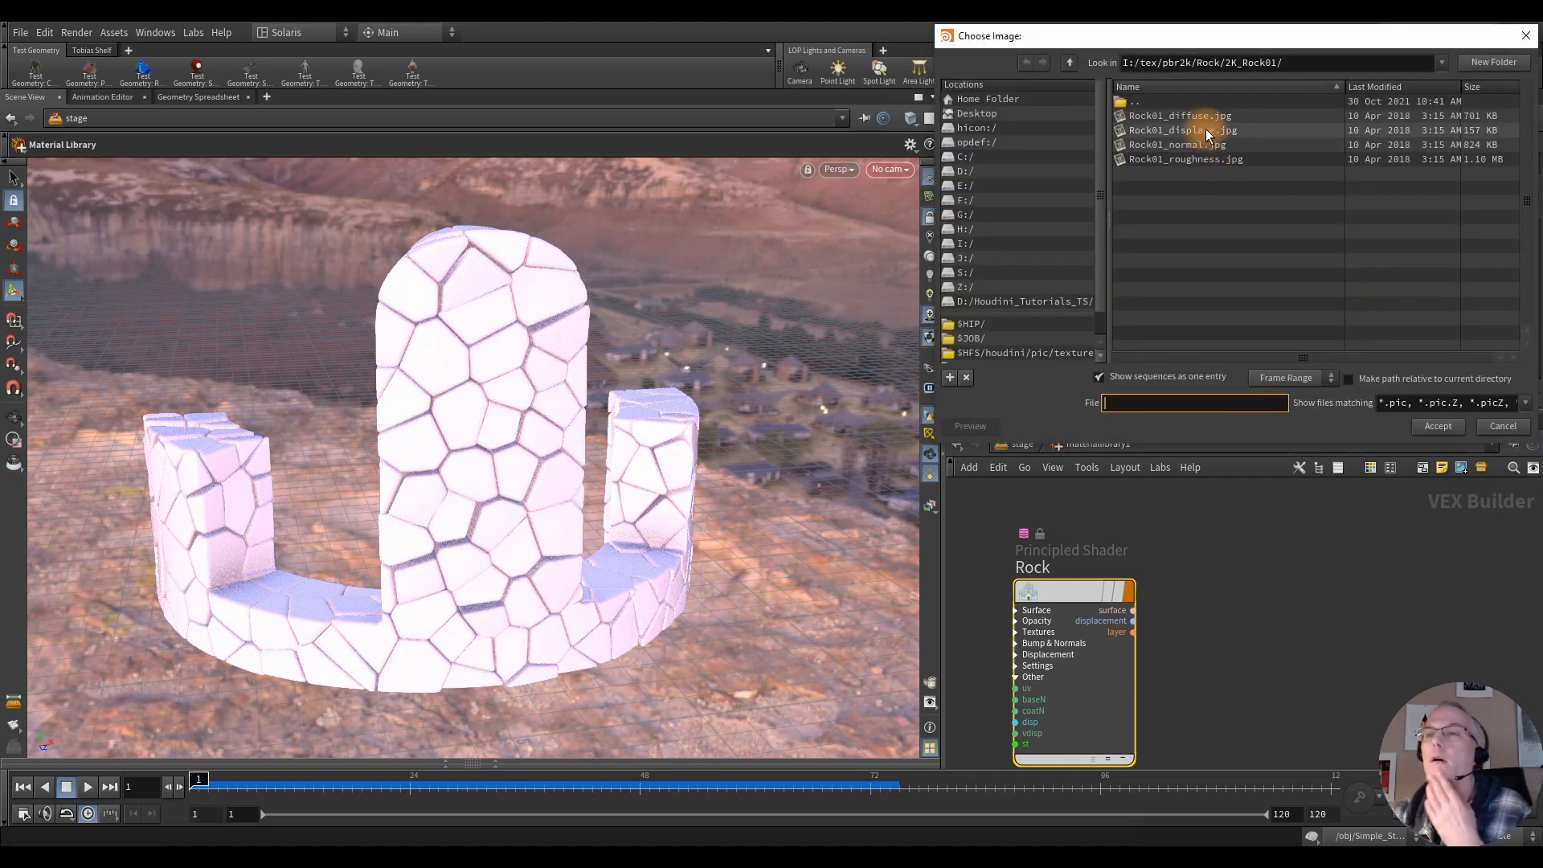
{"action": "left_click", "coordinate": [1200, 130]}
{"action": "left_click", "coordinate": [1434, 426]}
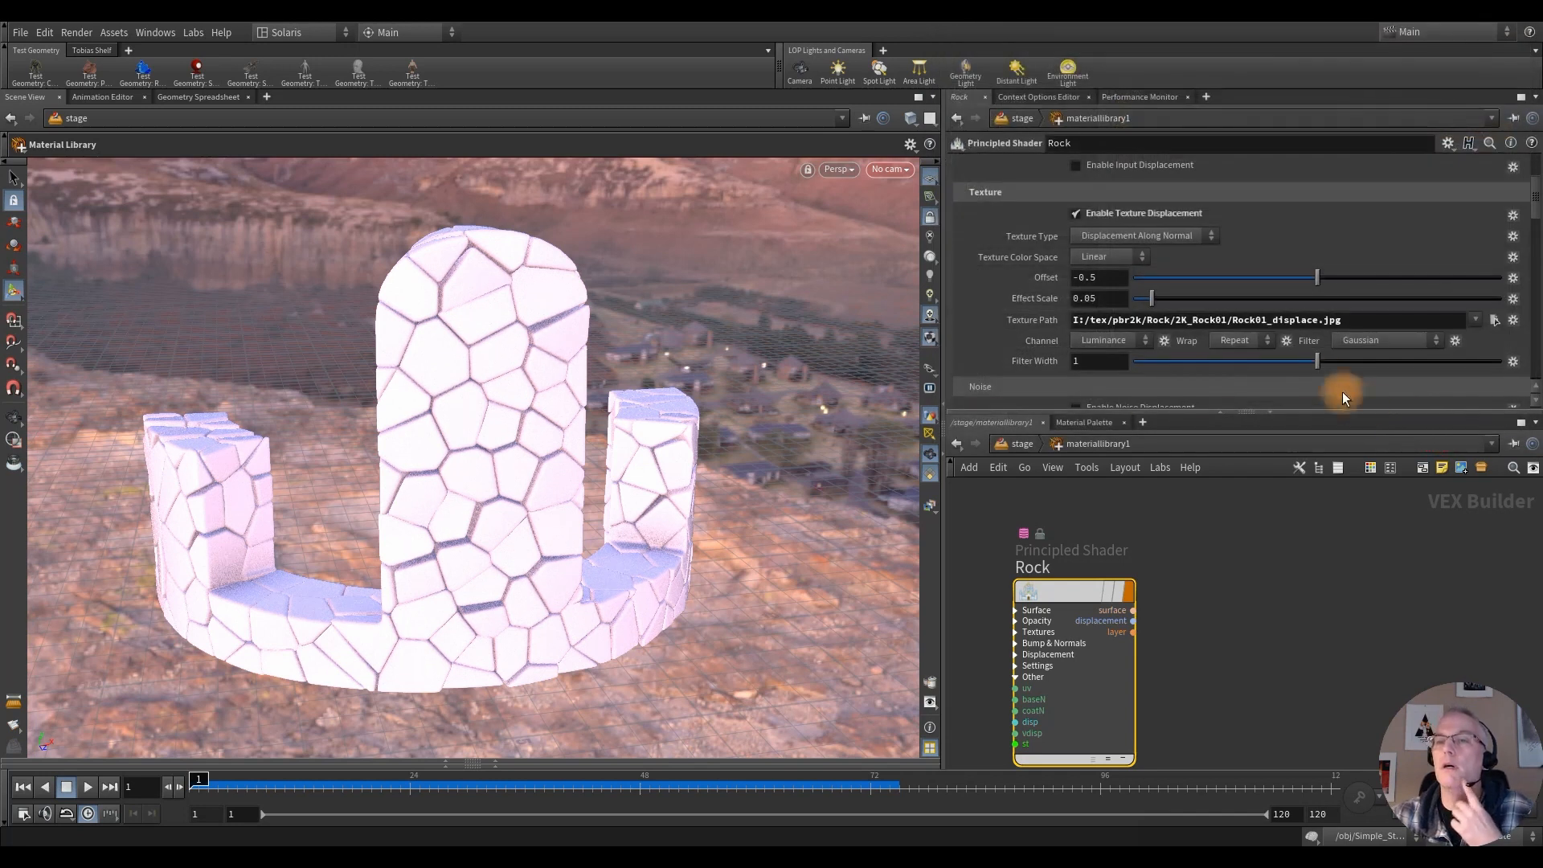
{"action": "scroll", "coordinate": [1102, 286], "scroll_direction": "down", "scroll_amount": 2}
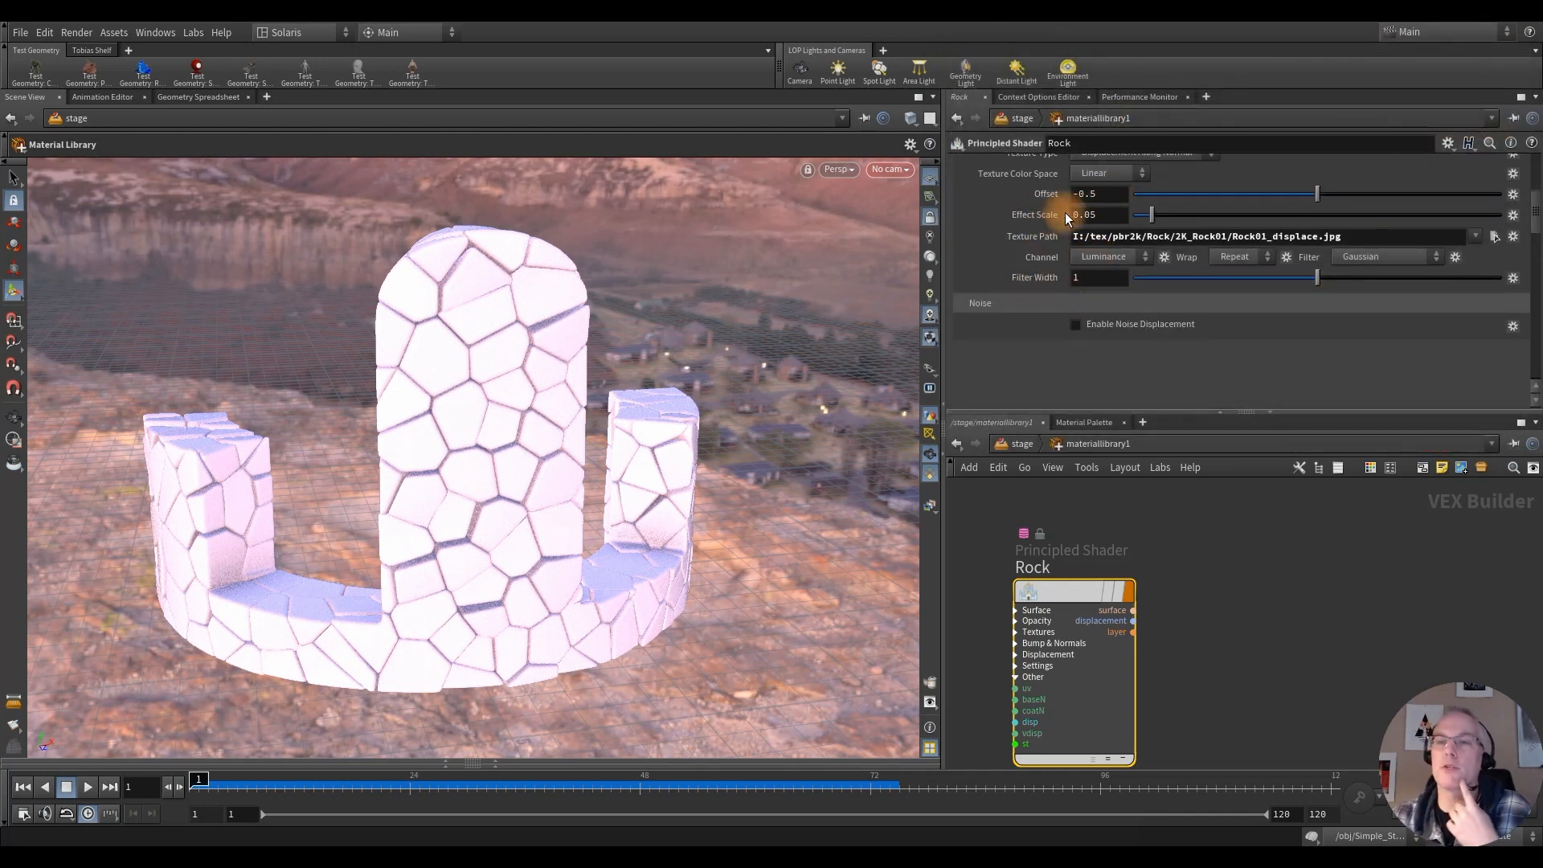
{"action": "scroll", "coordinate": [1033, 243], "scroll_direction": "up", "scroll_amount": 1}
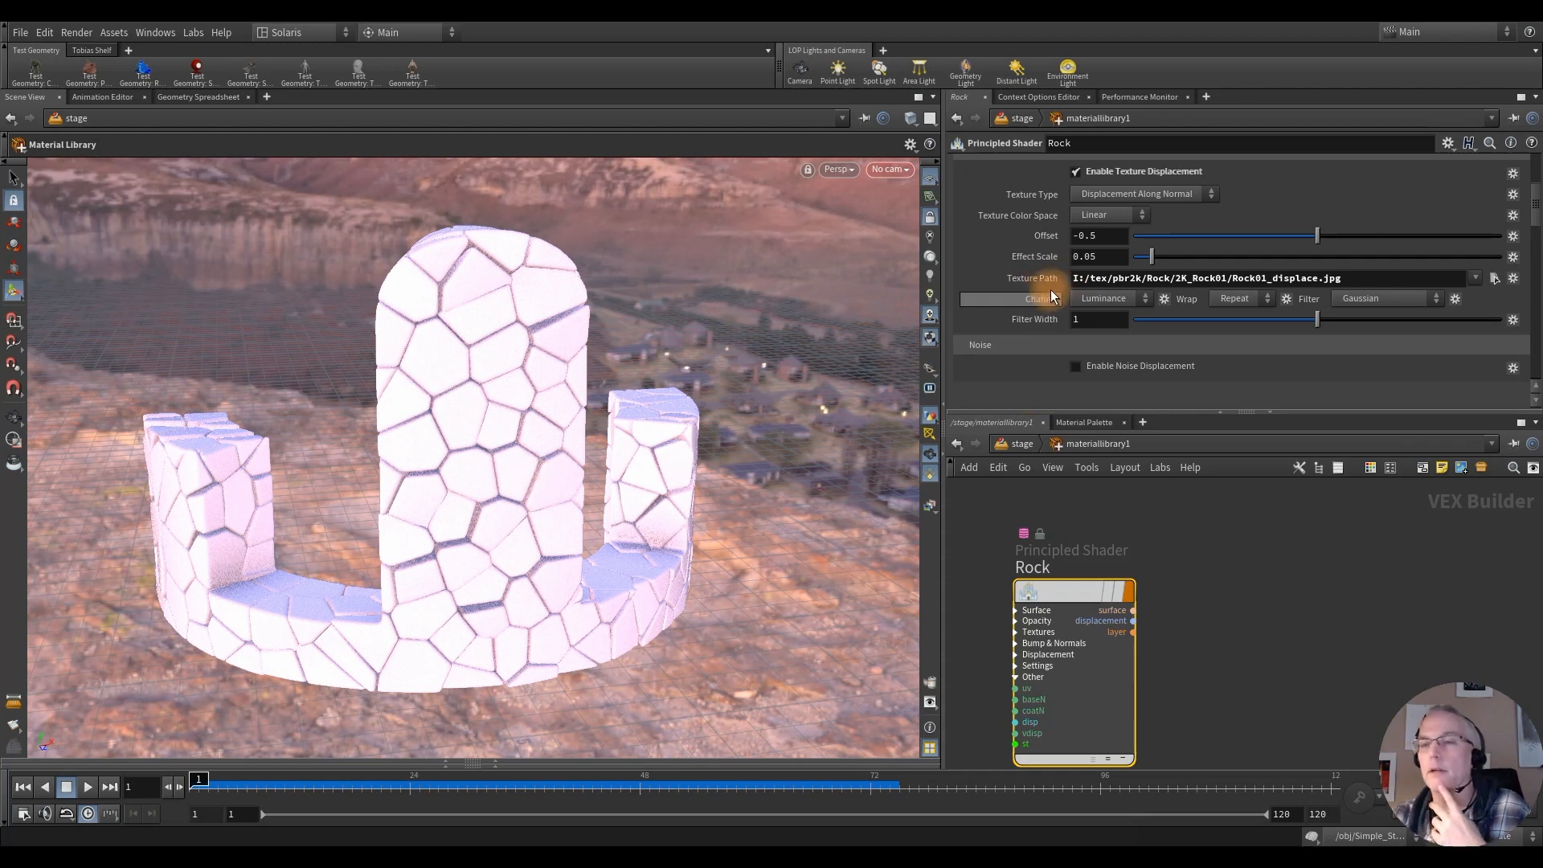
{"action": "scroll", "coordinate": [1022, 283], "scroll_direction": "up", "scroll_amount": 4}
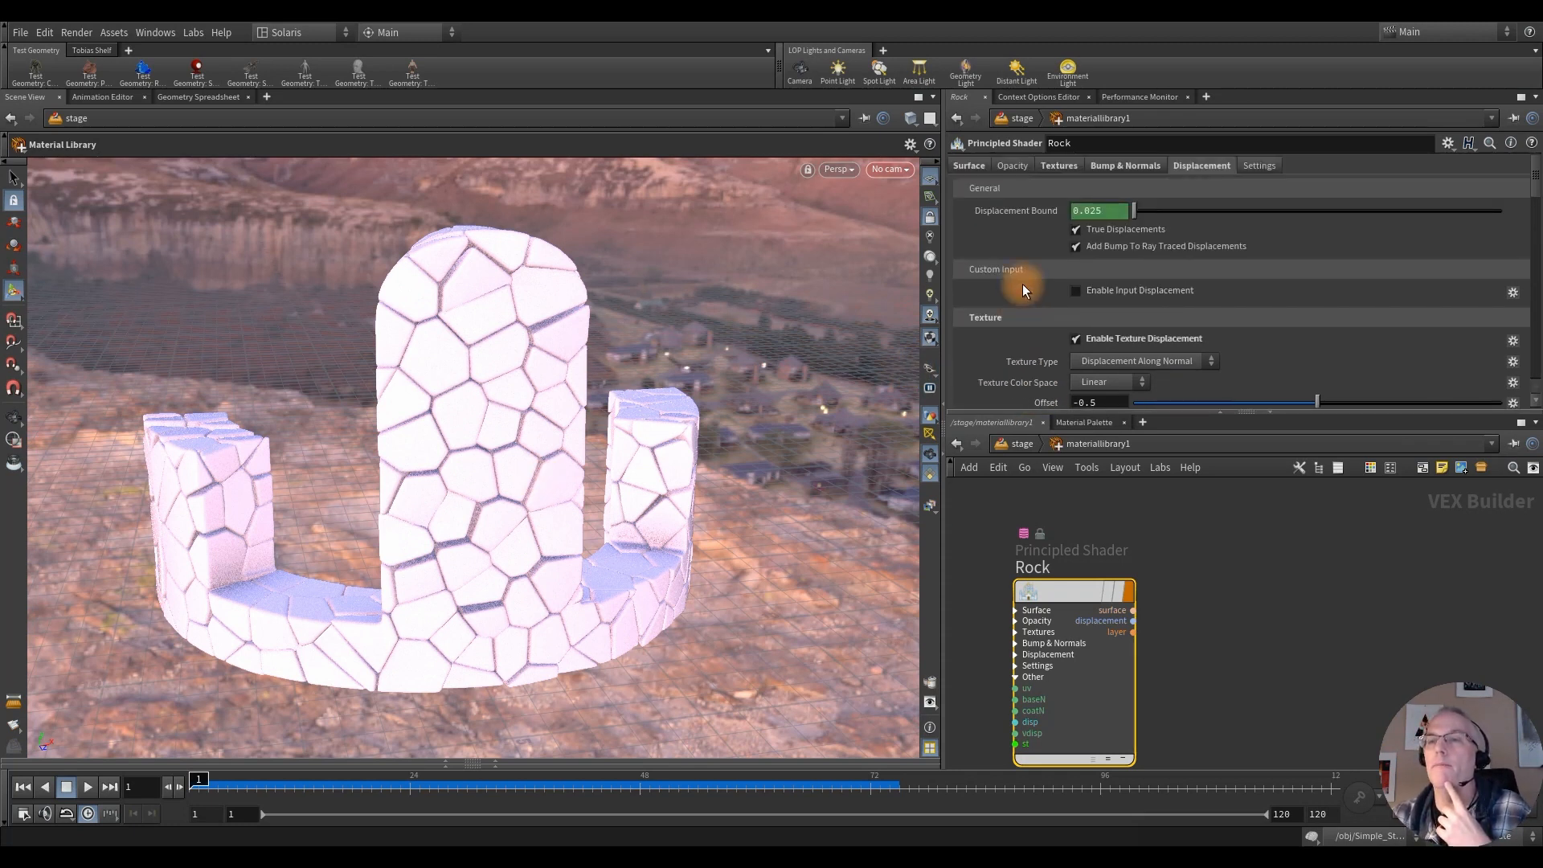
{"action": "left_click", "coordinate": [967, 172]}
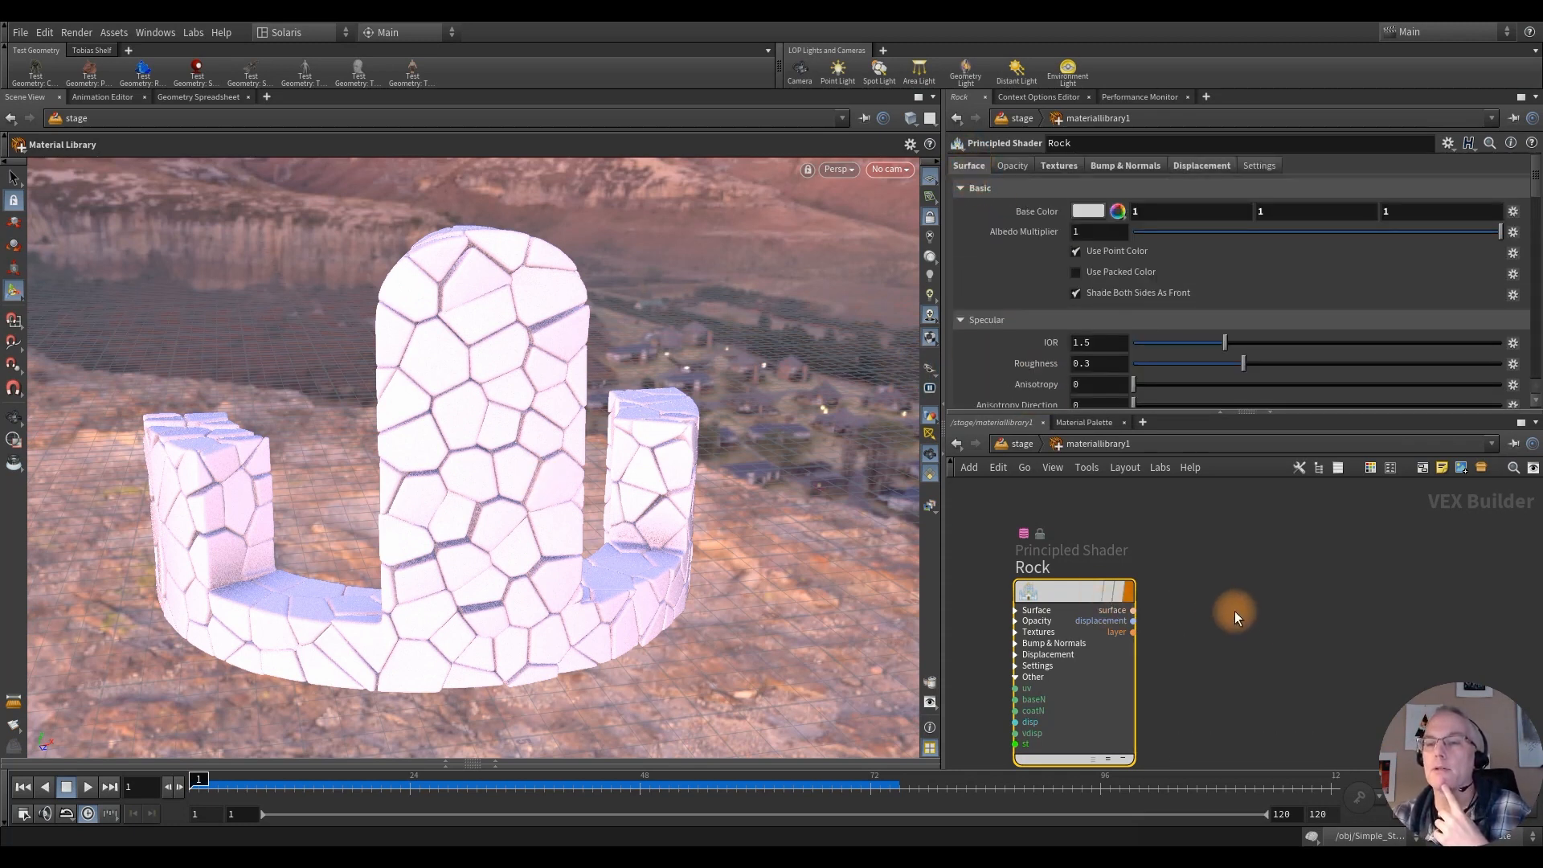
Step: Return to the stage level, clear the Material Library's material entries and auto-fill them with the Rock material
{"action": "mouse_move", "coordinate": [1097, 595]}
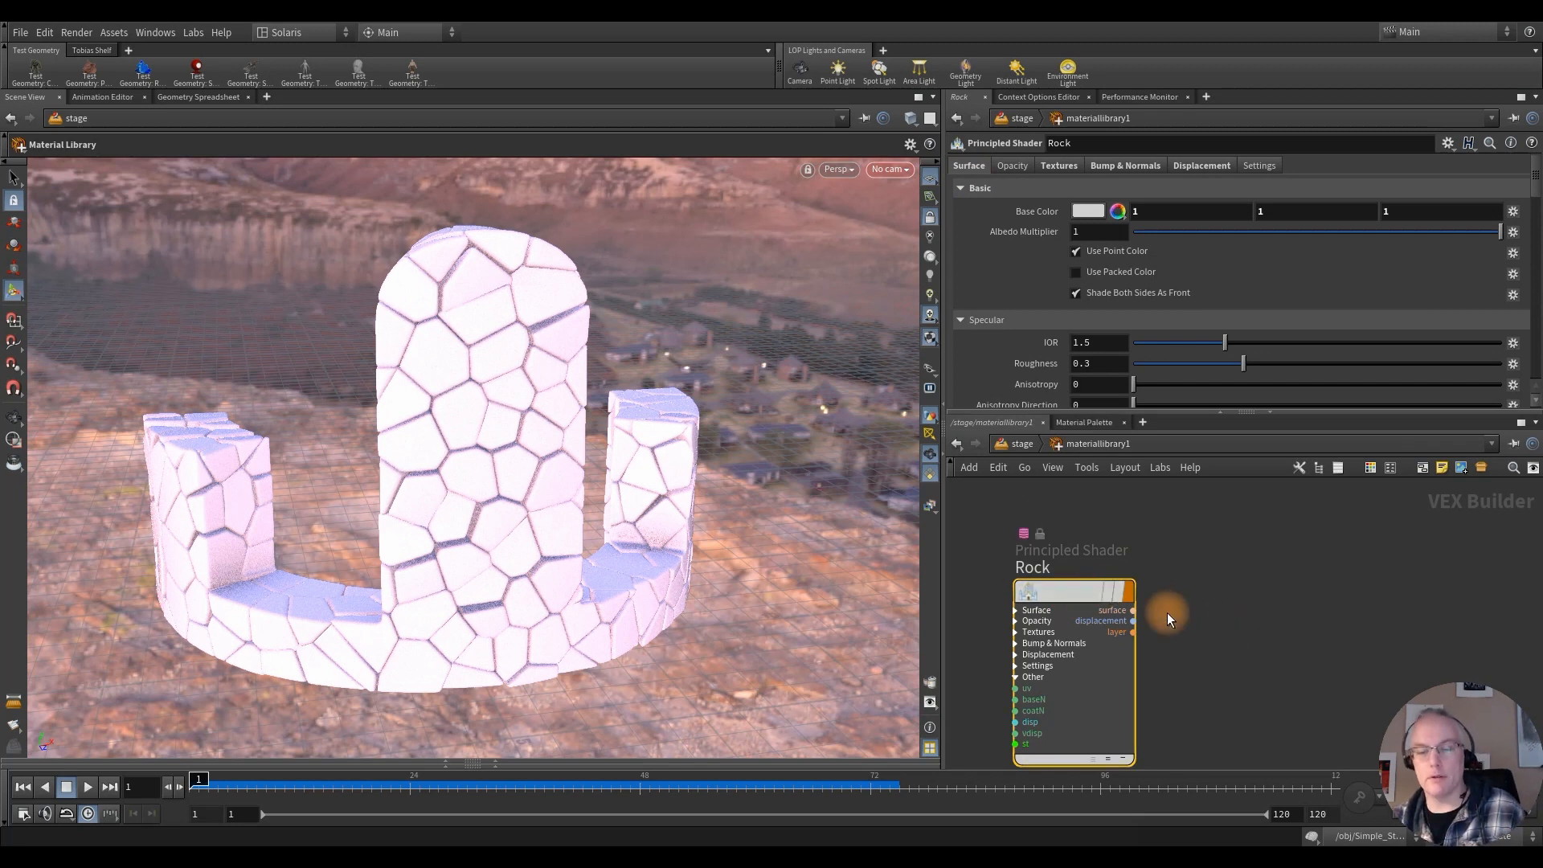
{"action": "key", "text": "u"}
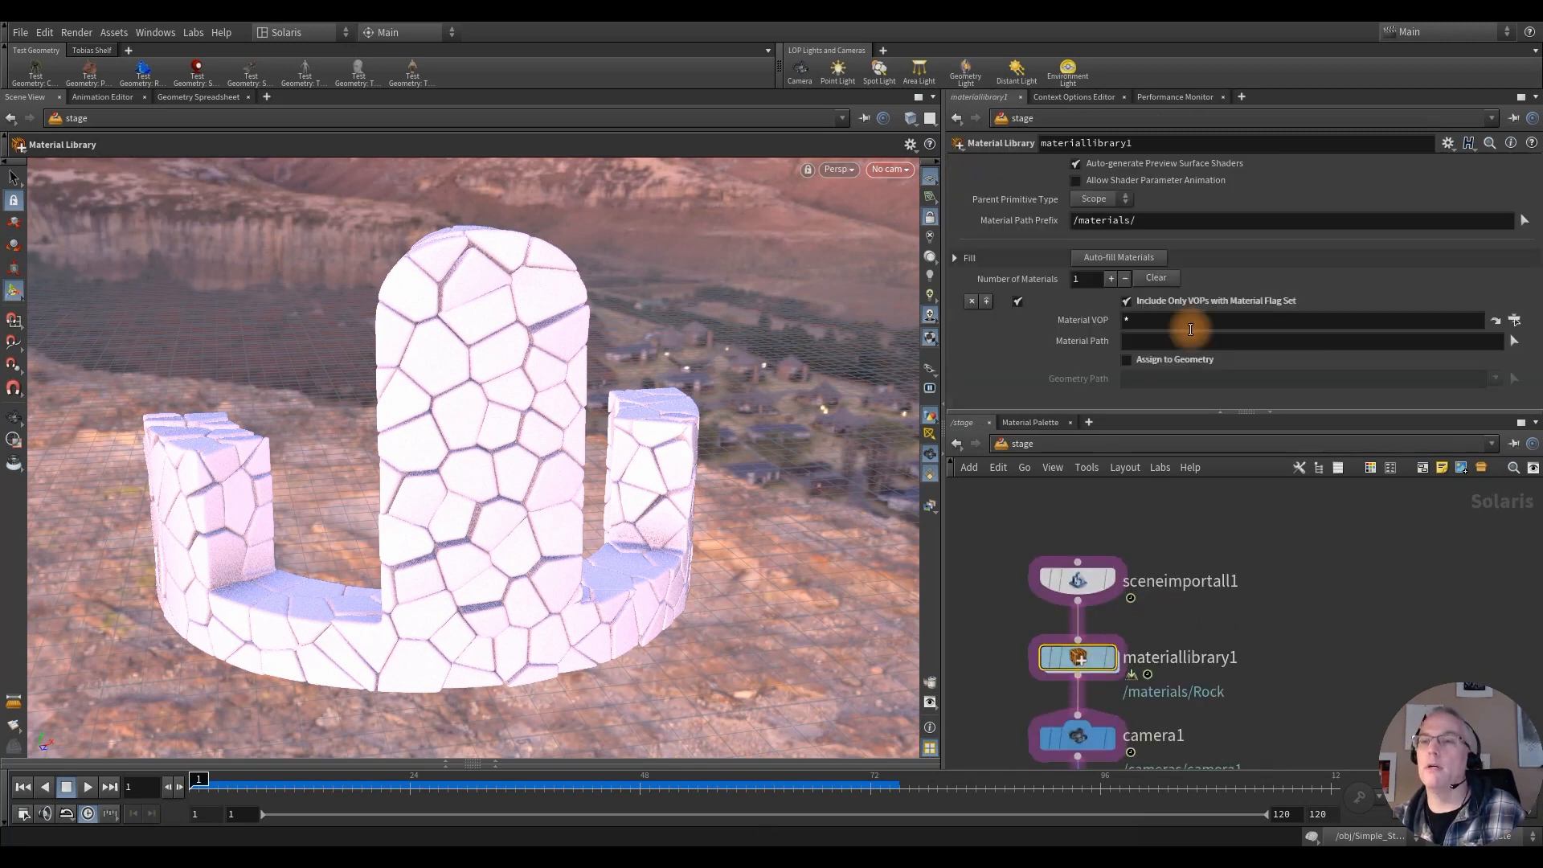
{"action": "left_click", "coordinate": [1157, 278]}
{"action": "left_click", "coordinate": [1117, 257]}
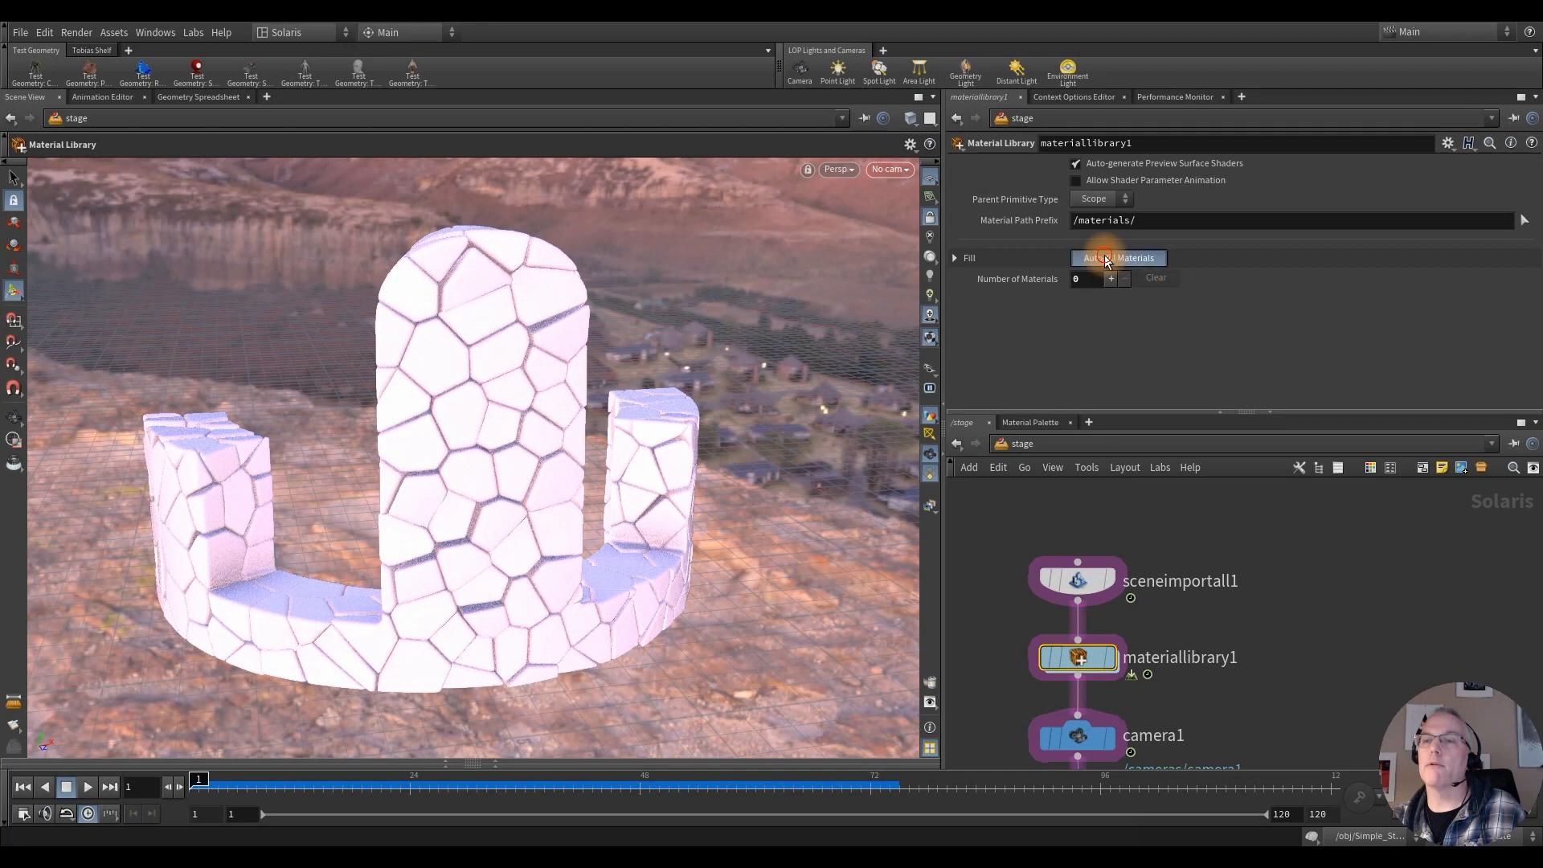
{"action": "left_click", "coordinate": [1053, 320]}
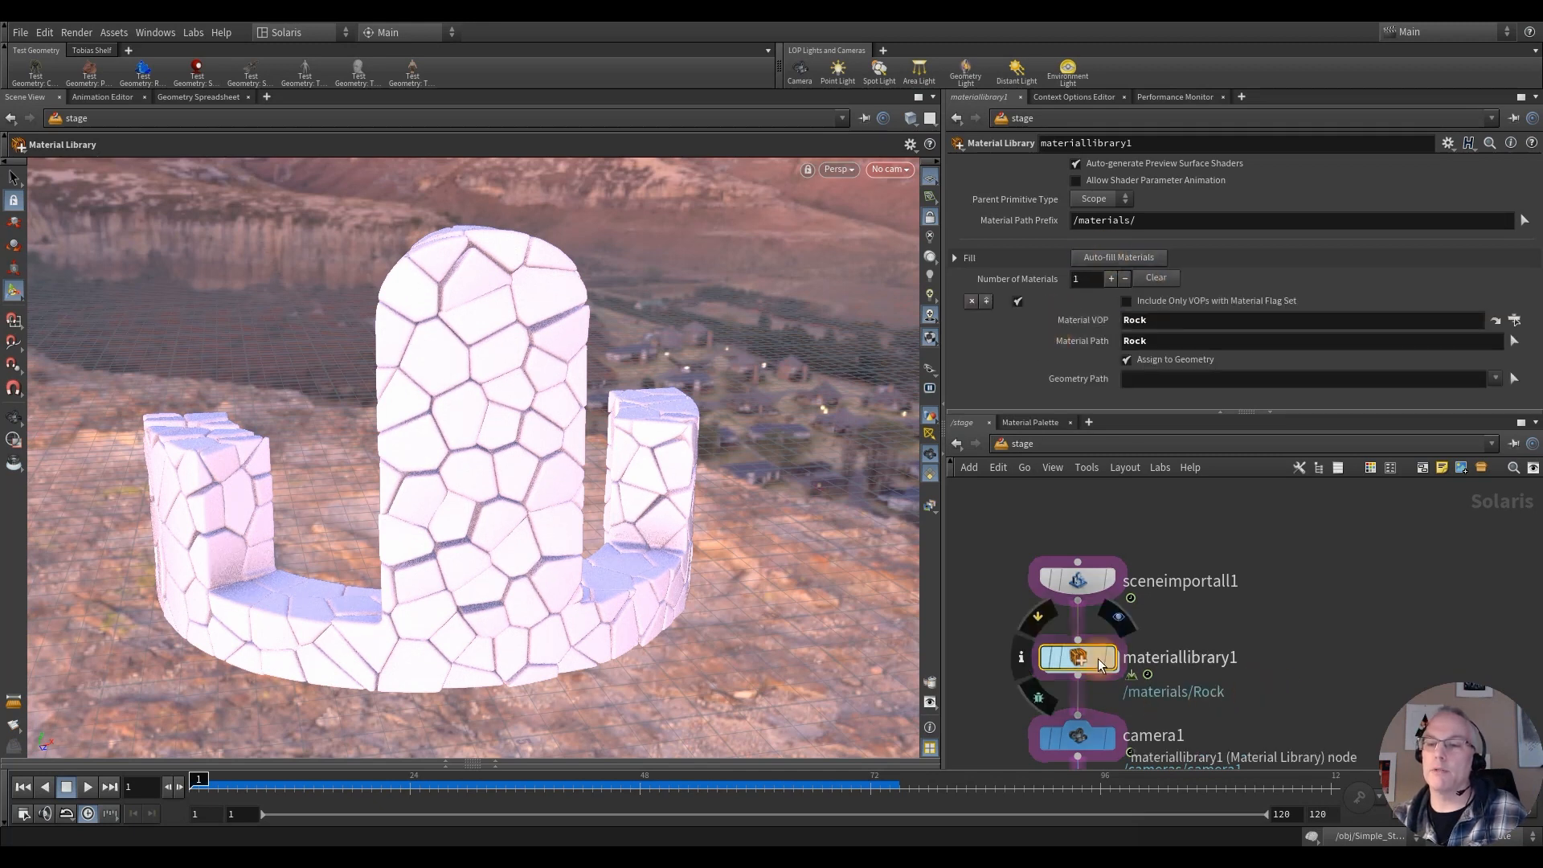
Step: Insert an Assign Material node between the Material Library and the camera in the stage network
{"action": "key", "text": "Tab"}
{"action": "type", "text": "assign"}
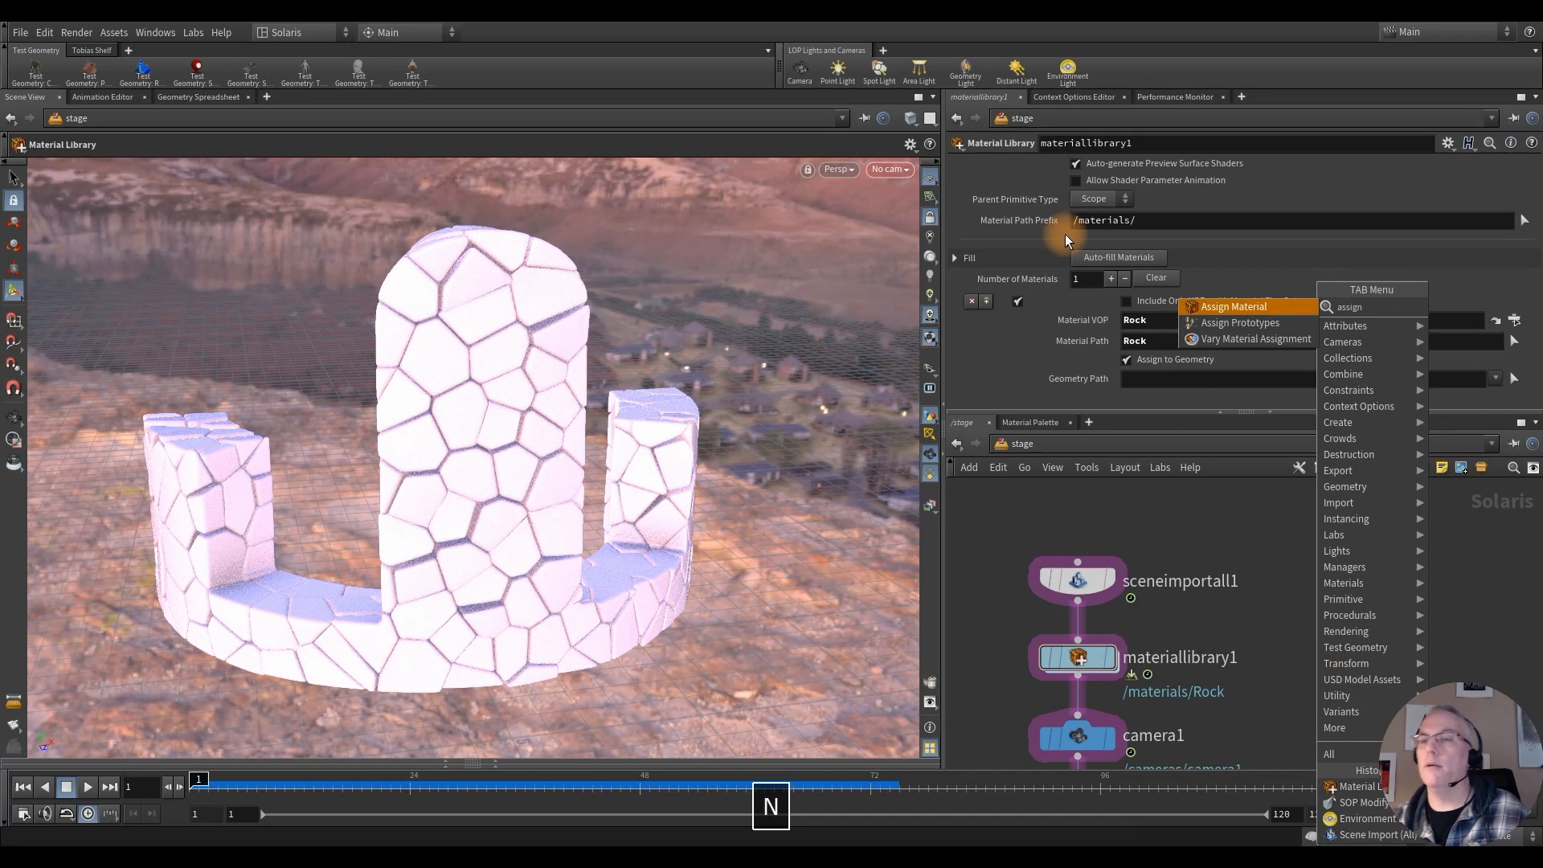
{"action": "left_click", "coordinate": [1244, 306]}
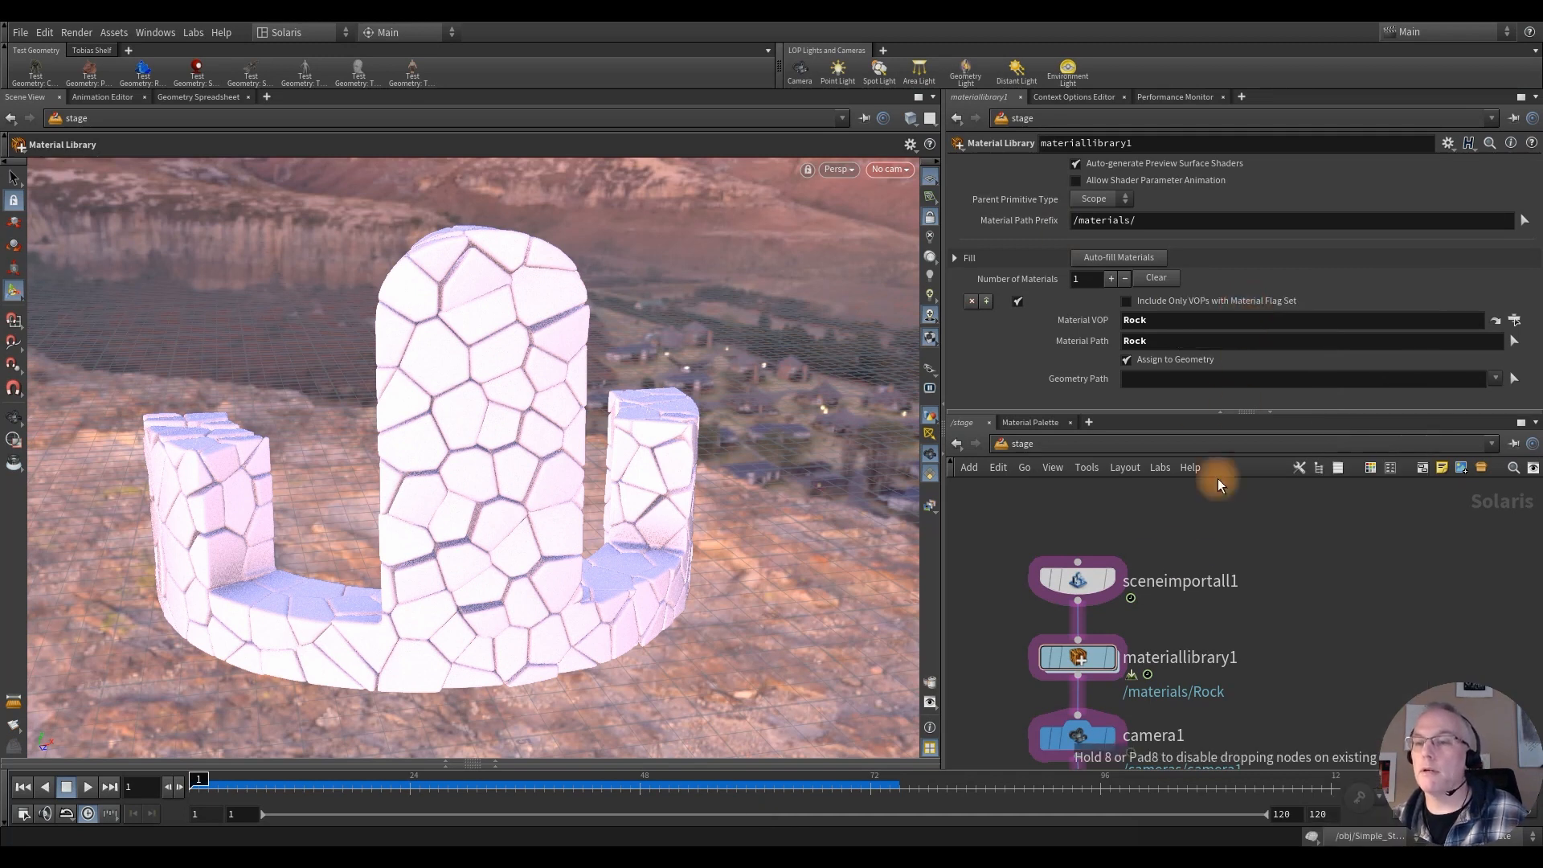
{"action": "left_click", "coordinate": [1079, 697]}
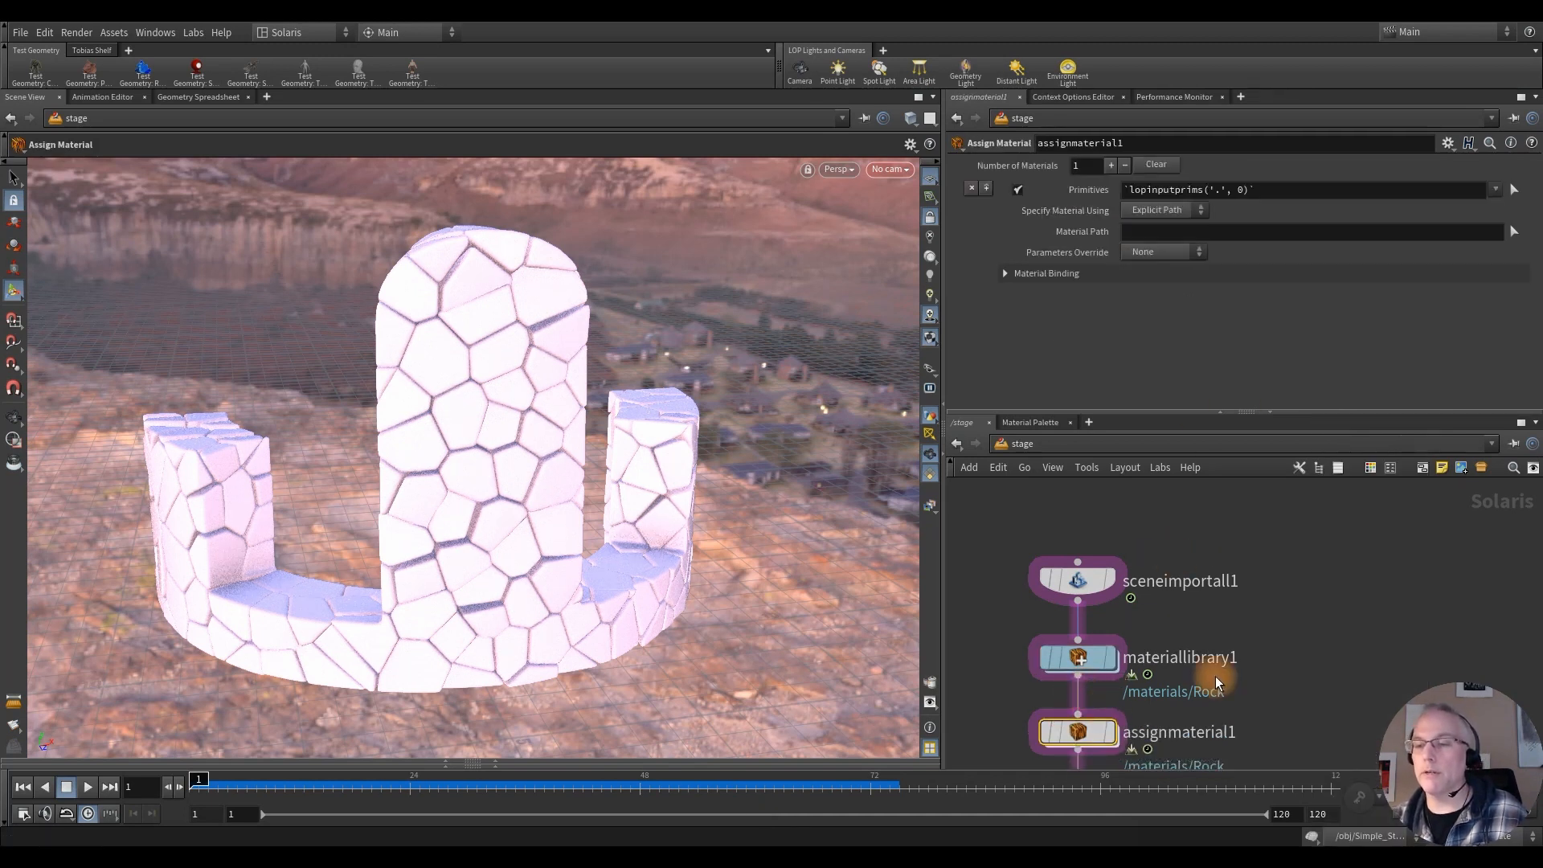
{"action": "middle_click_drag", "start_coordinate": [1289, 682], "coordinate": [1266, 558]}
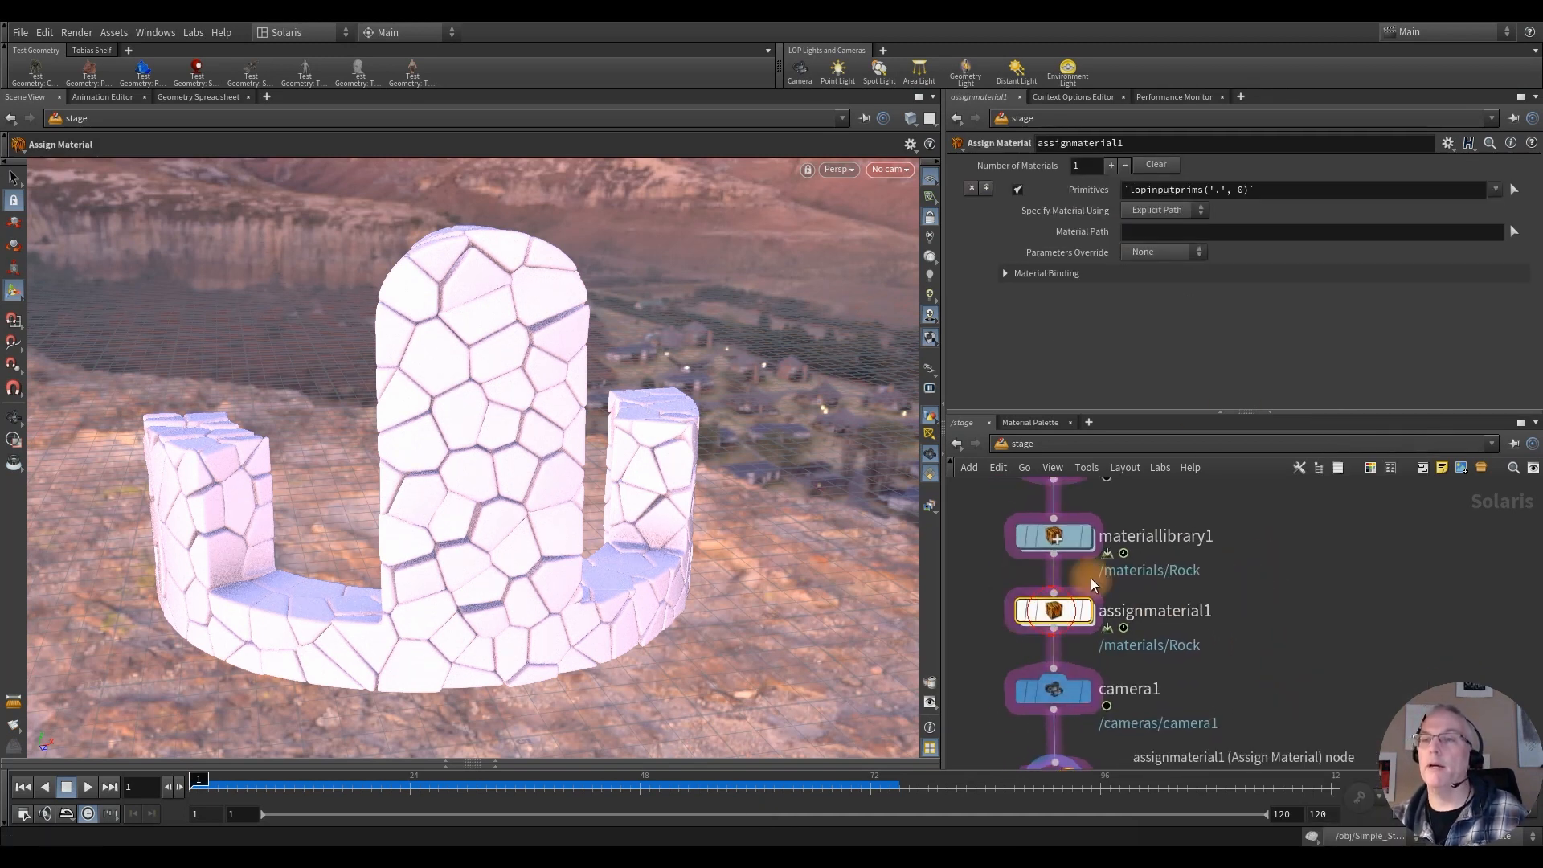
Step: Assign the /materials/Rock material to the /Simple_Stone_Structures primitive in the Assign Material node
{"action": "left_click", "coordinate": [1515, 193], "text": "ctrl"}
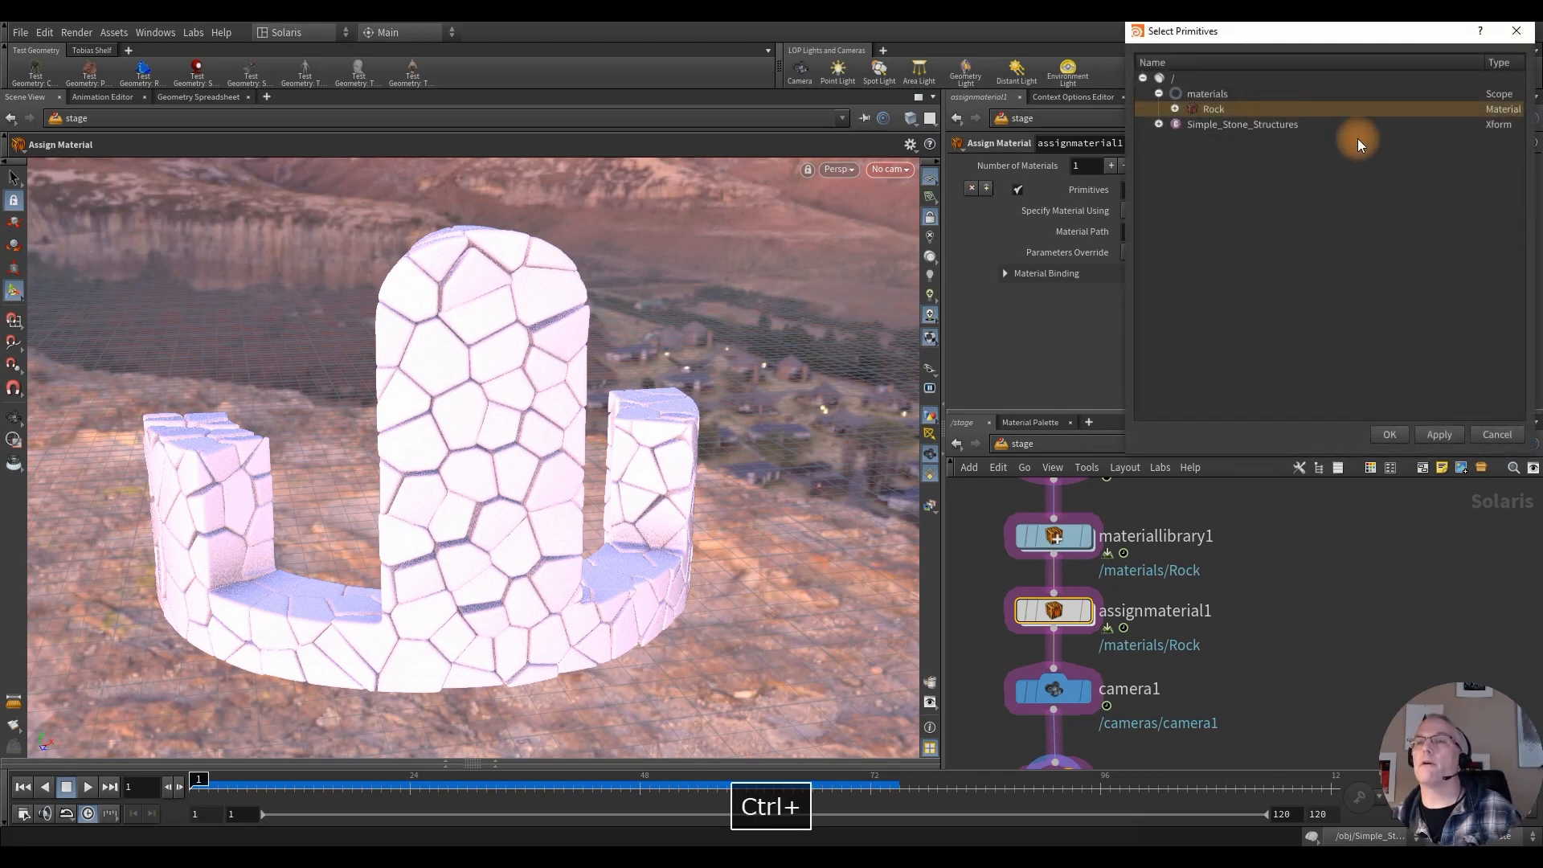
{"action": "left_click", "coordinate": [1241, 126]}
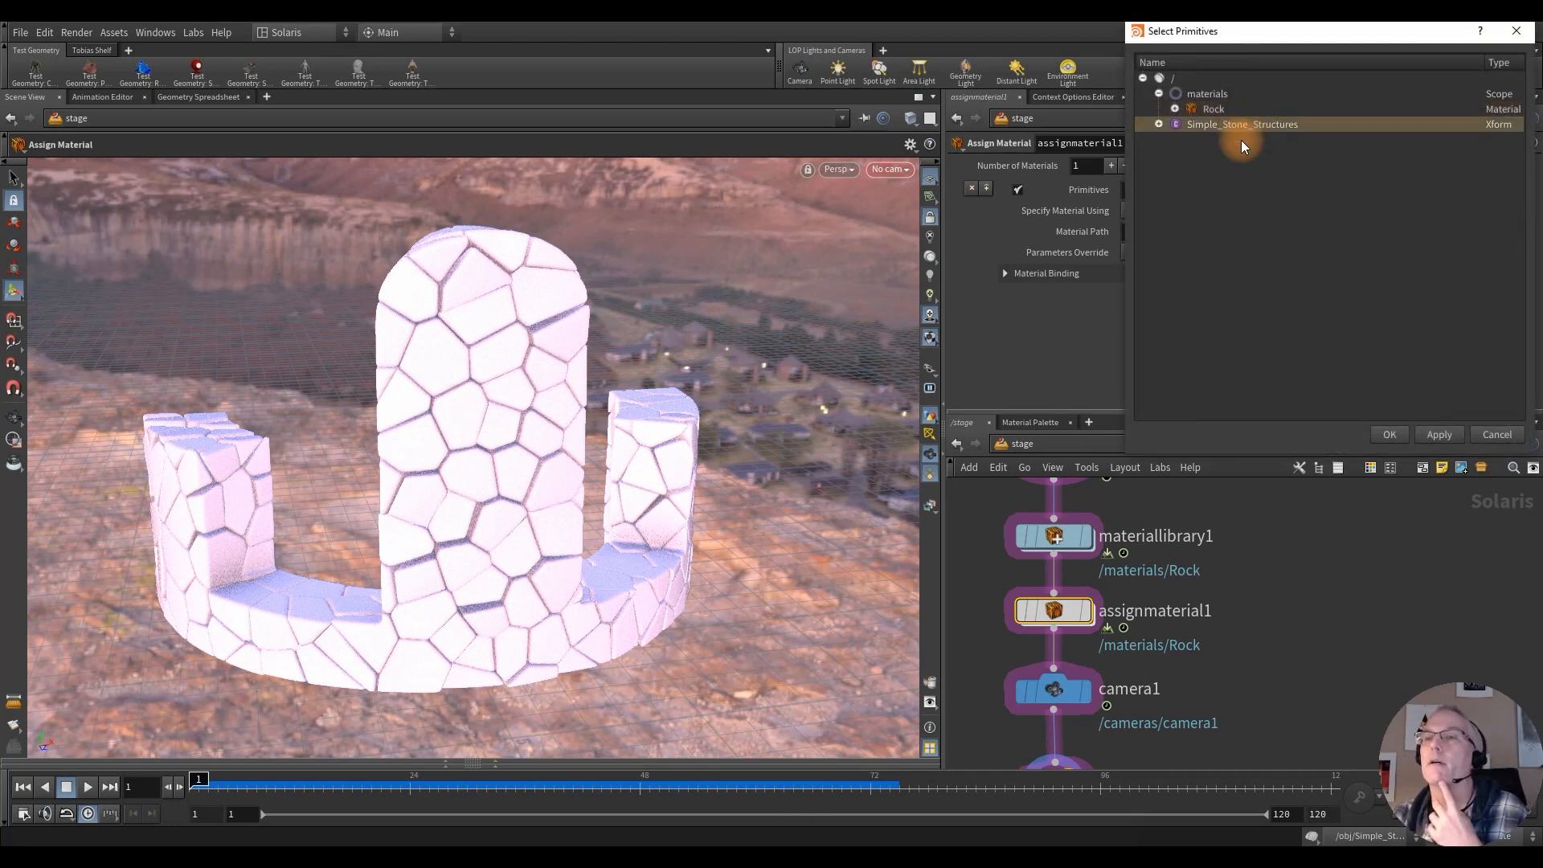
{"action": "left_click", "coordinate": [1388, 435]}
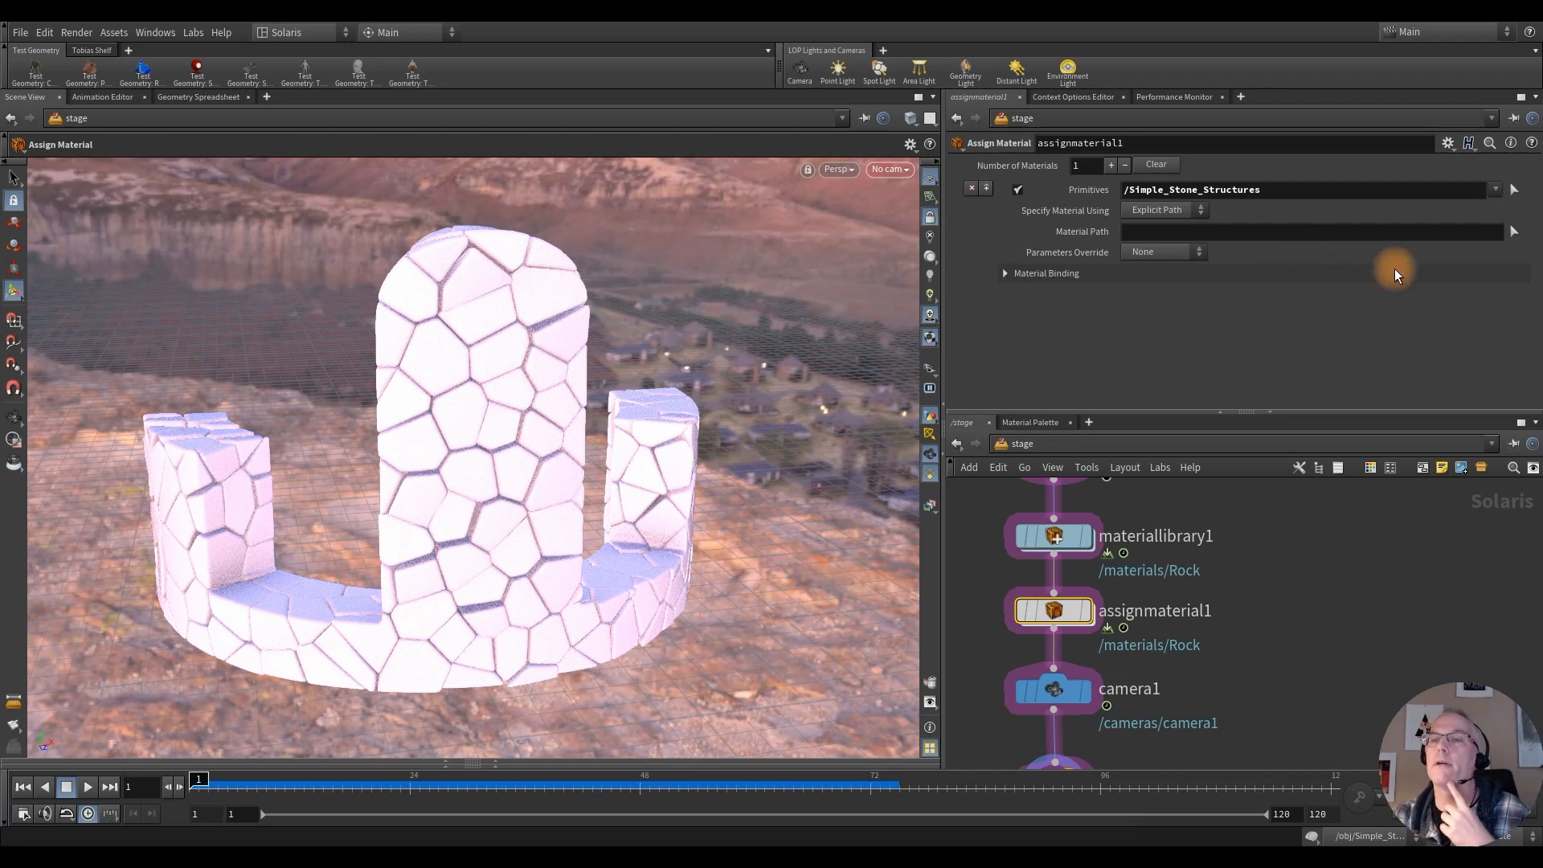
{"action": "left_click", "coordinate": [1515, 233], "text": "ctrl"}
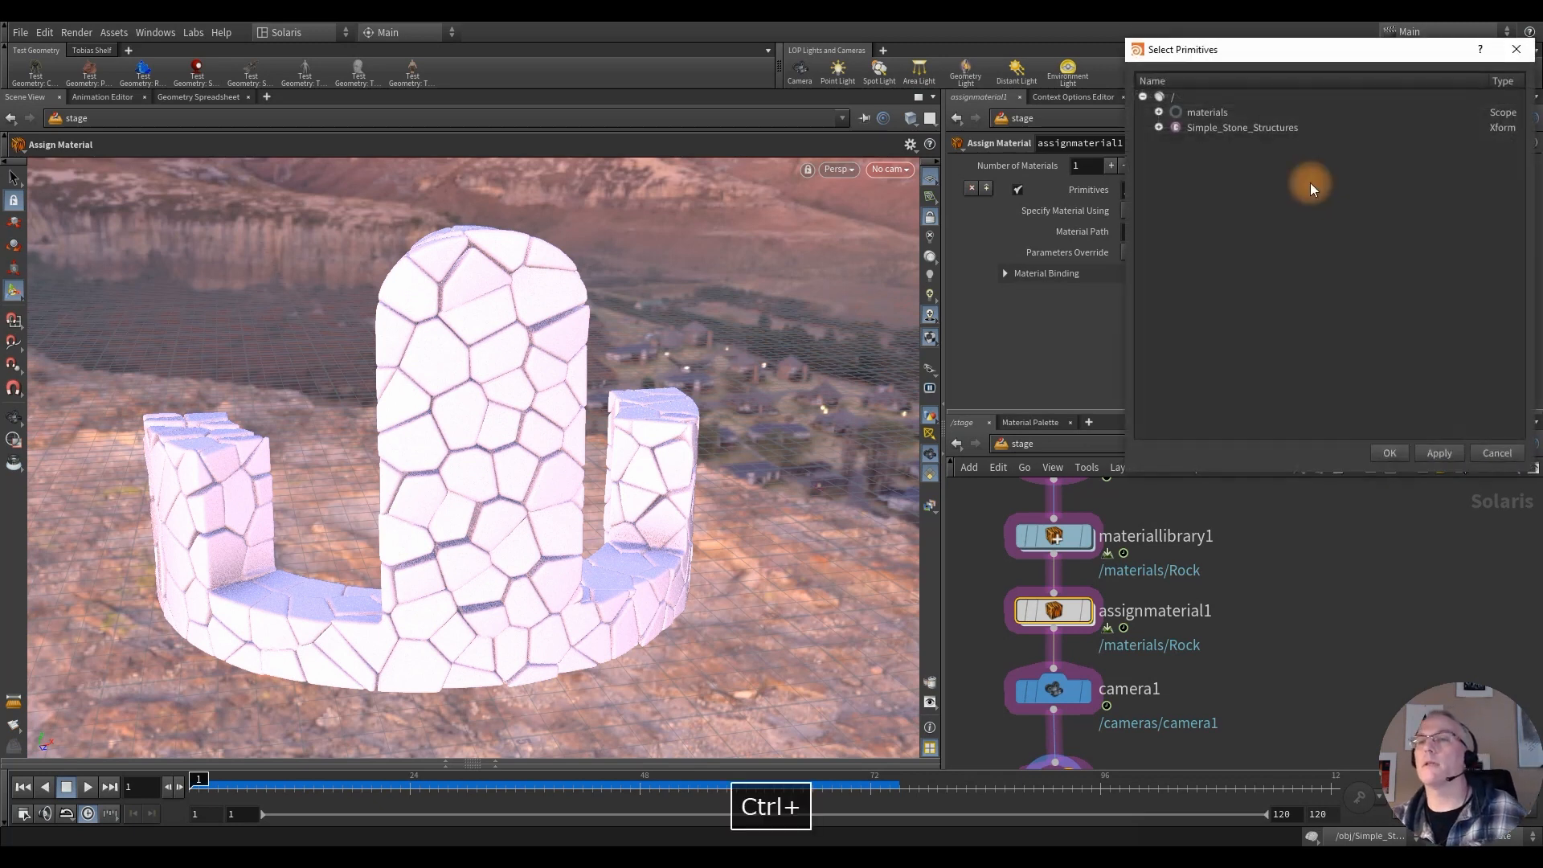
{"action": "left_click", "coordinate": [1158, 111]}
{"action": "left_click", "coordinate": [1210, 127]}
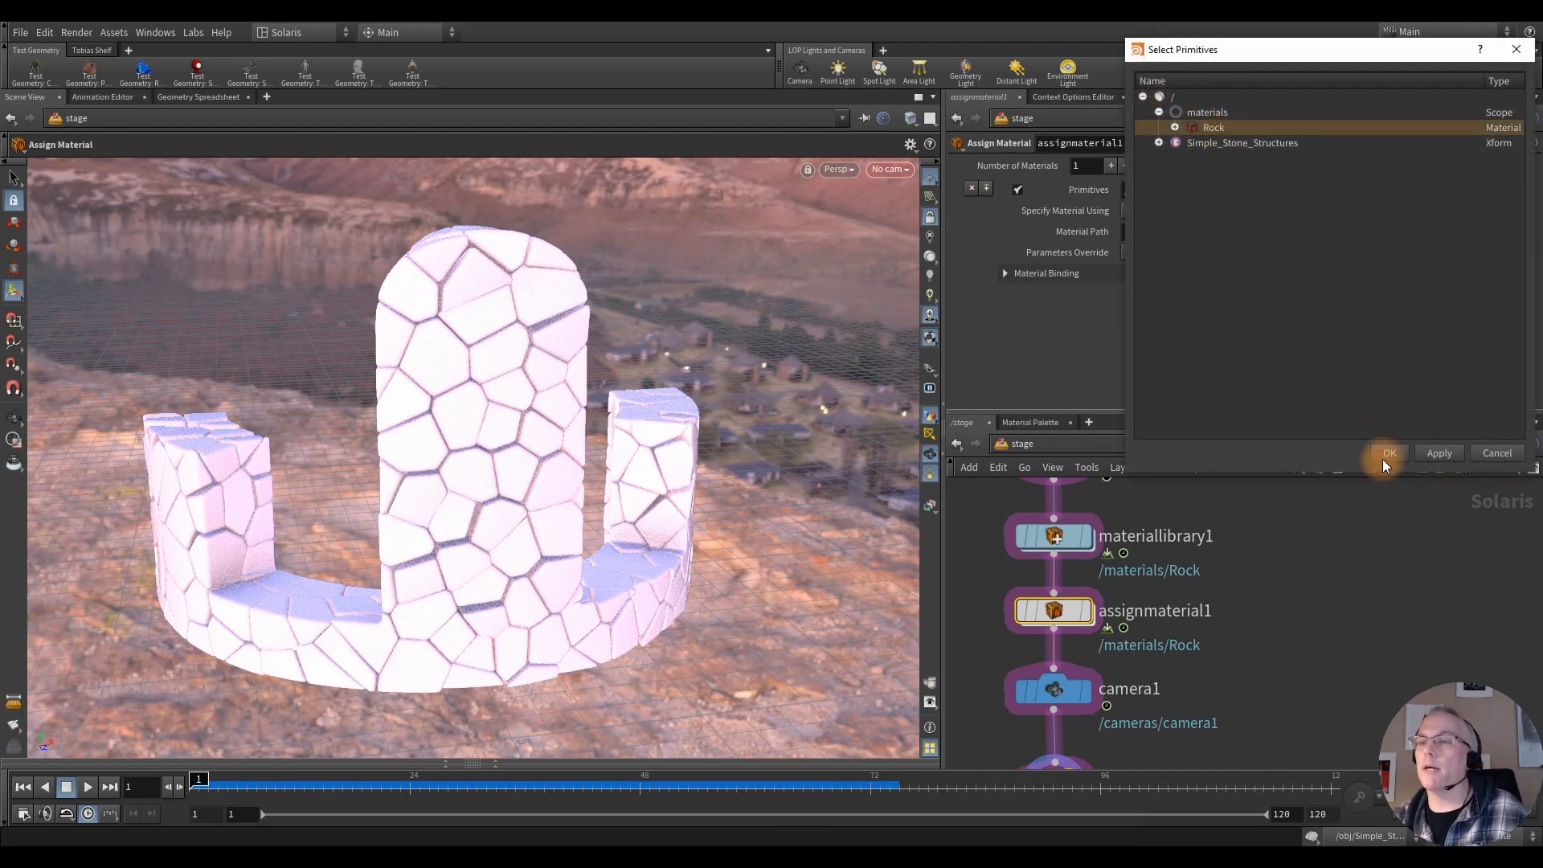
{"action": "left_click", "coordinate": [1387, 452]}
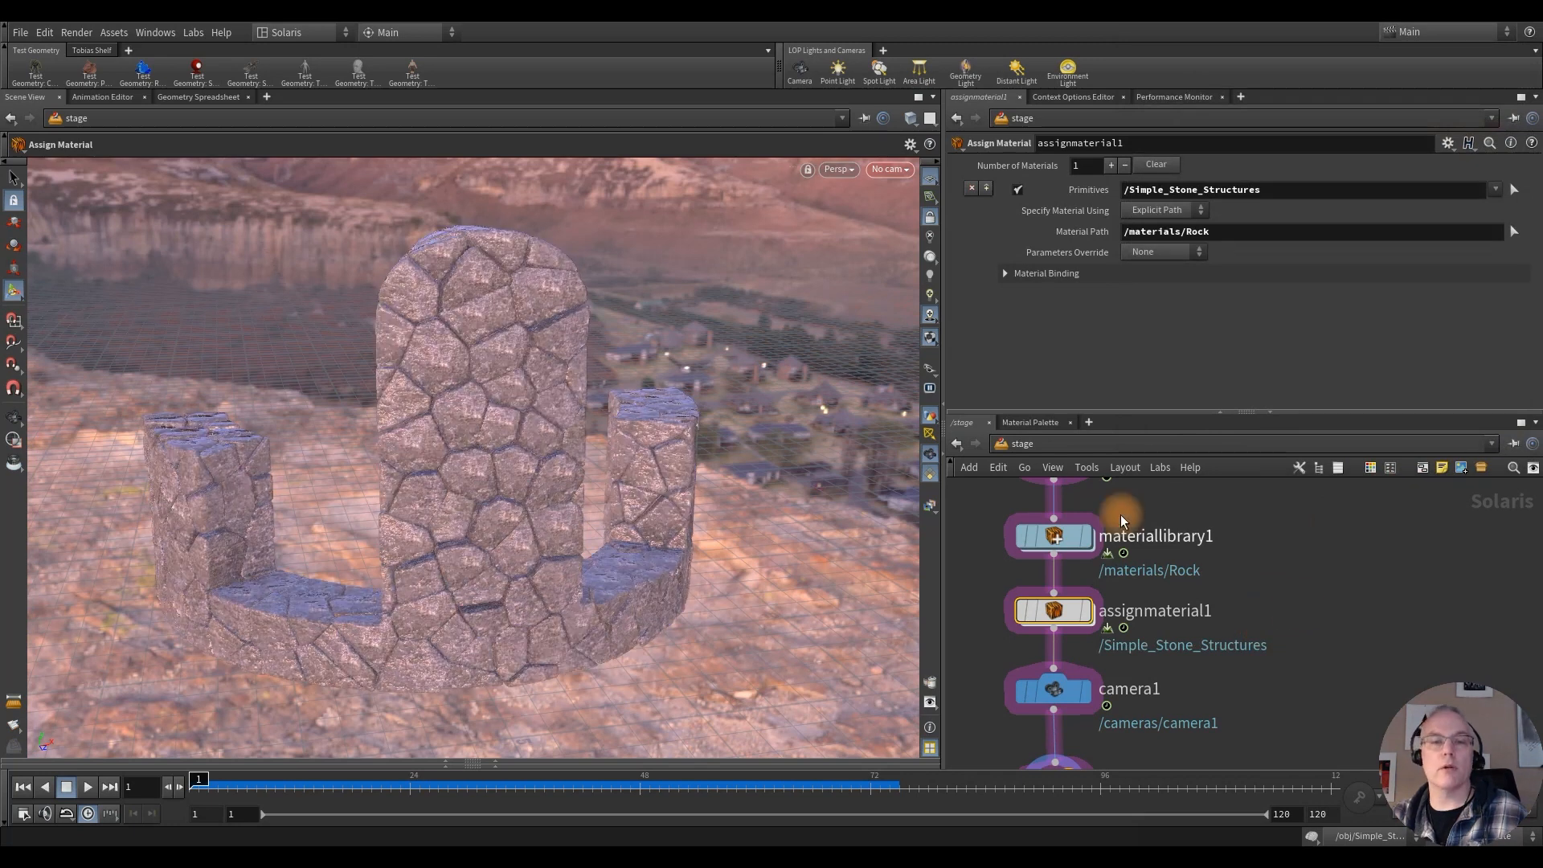
Step: Save the Simple_Stone_Structures.hip scene file
{"action": "key", "text": "Escape"}
{"action": "key", "text": "Return"}
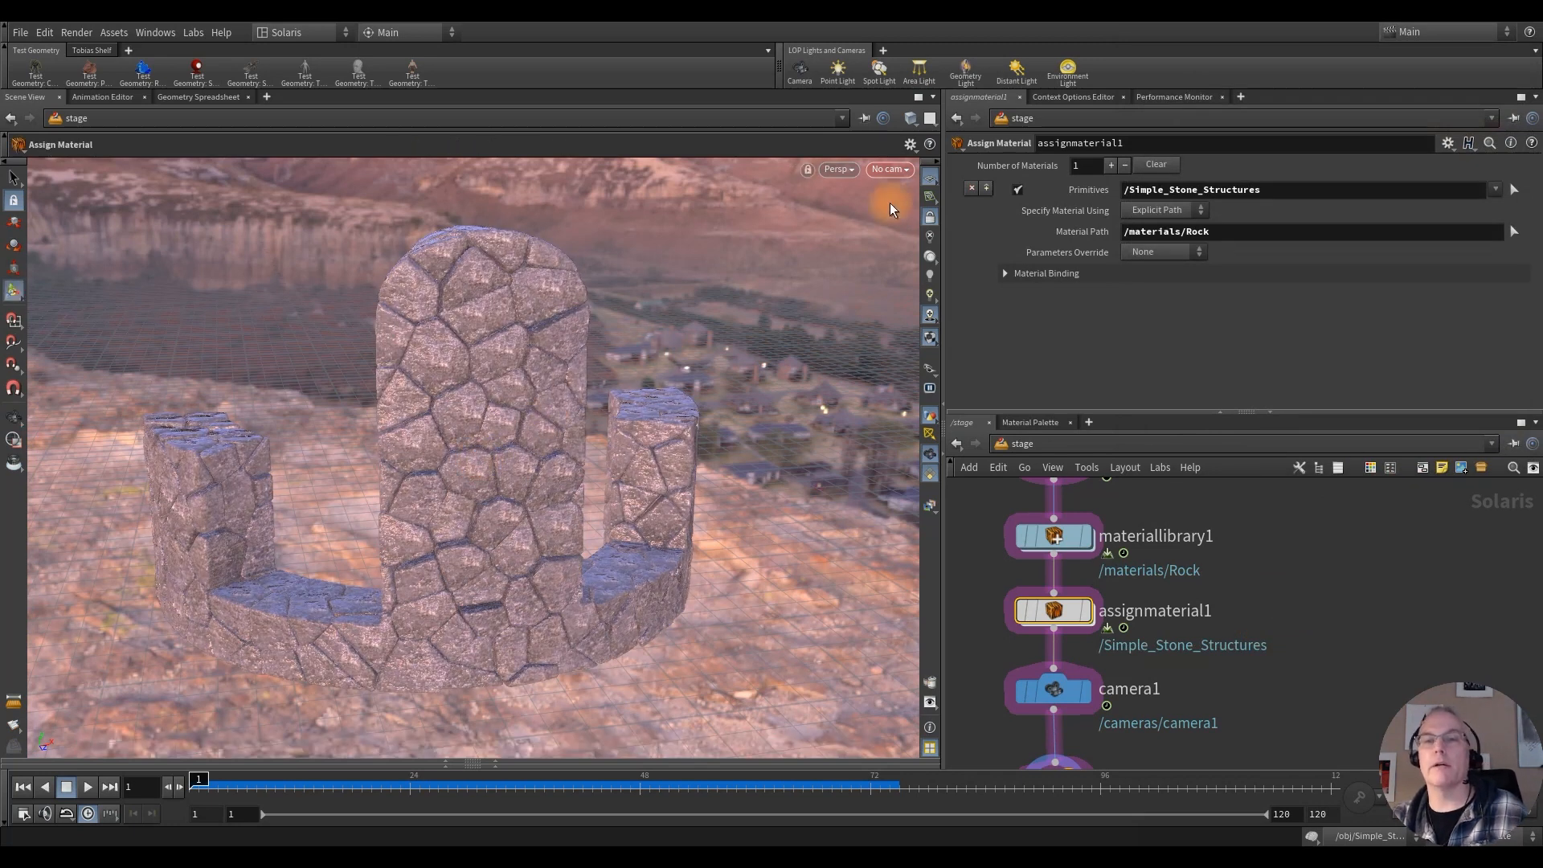
{"action": "scroll", "coordinate": [1322, 627], "scroll_direction": "down", "scroll_amount": 4}
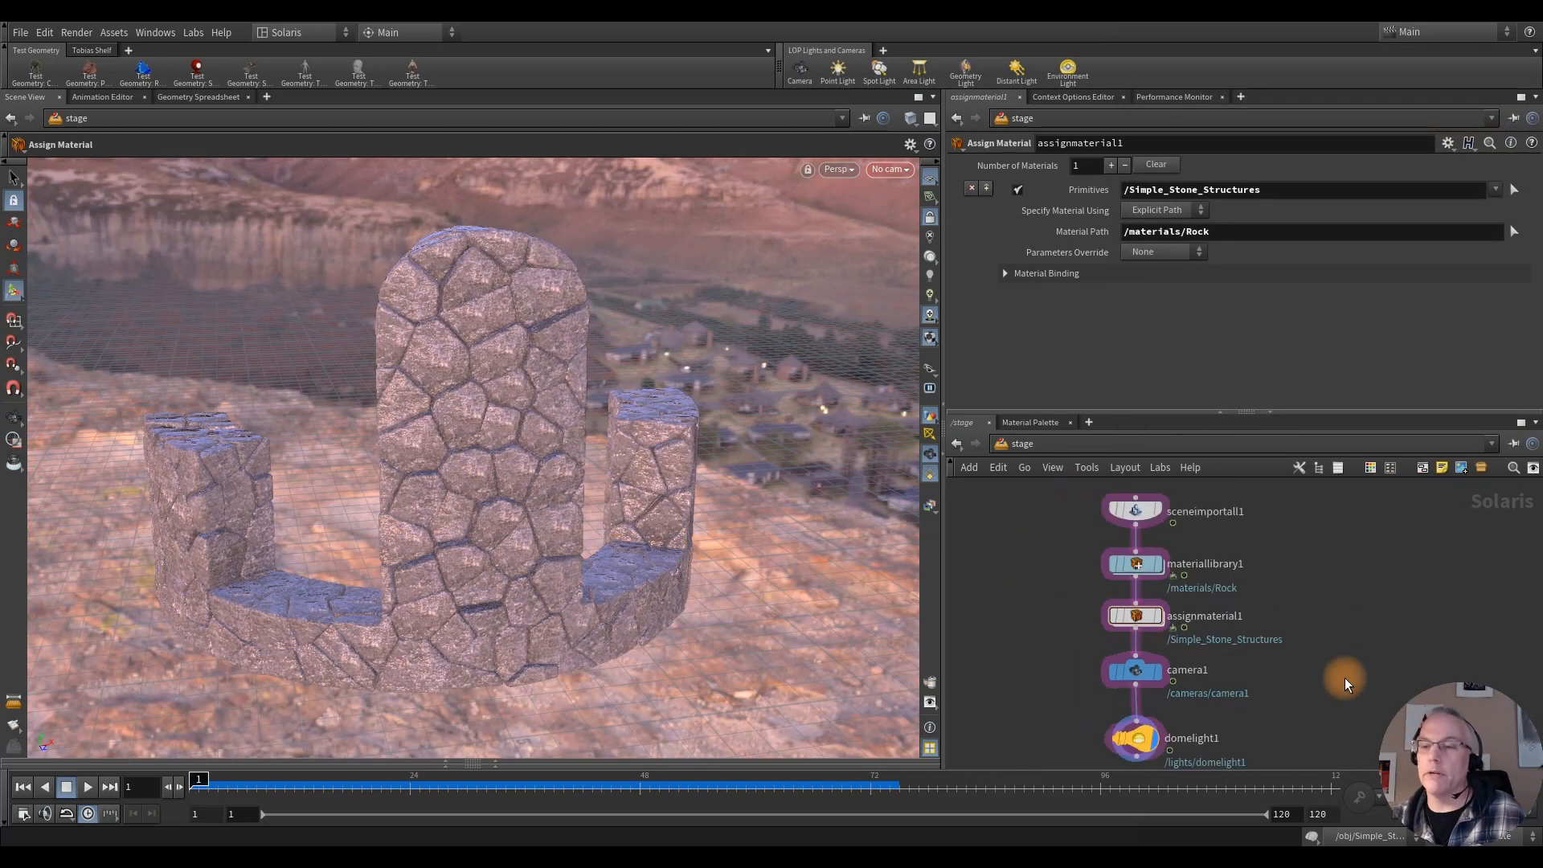
{"action": "key", "text": "ctrl+s"}
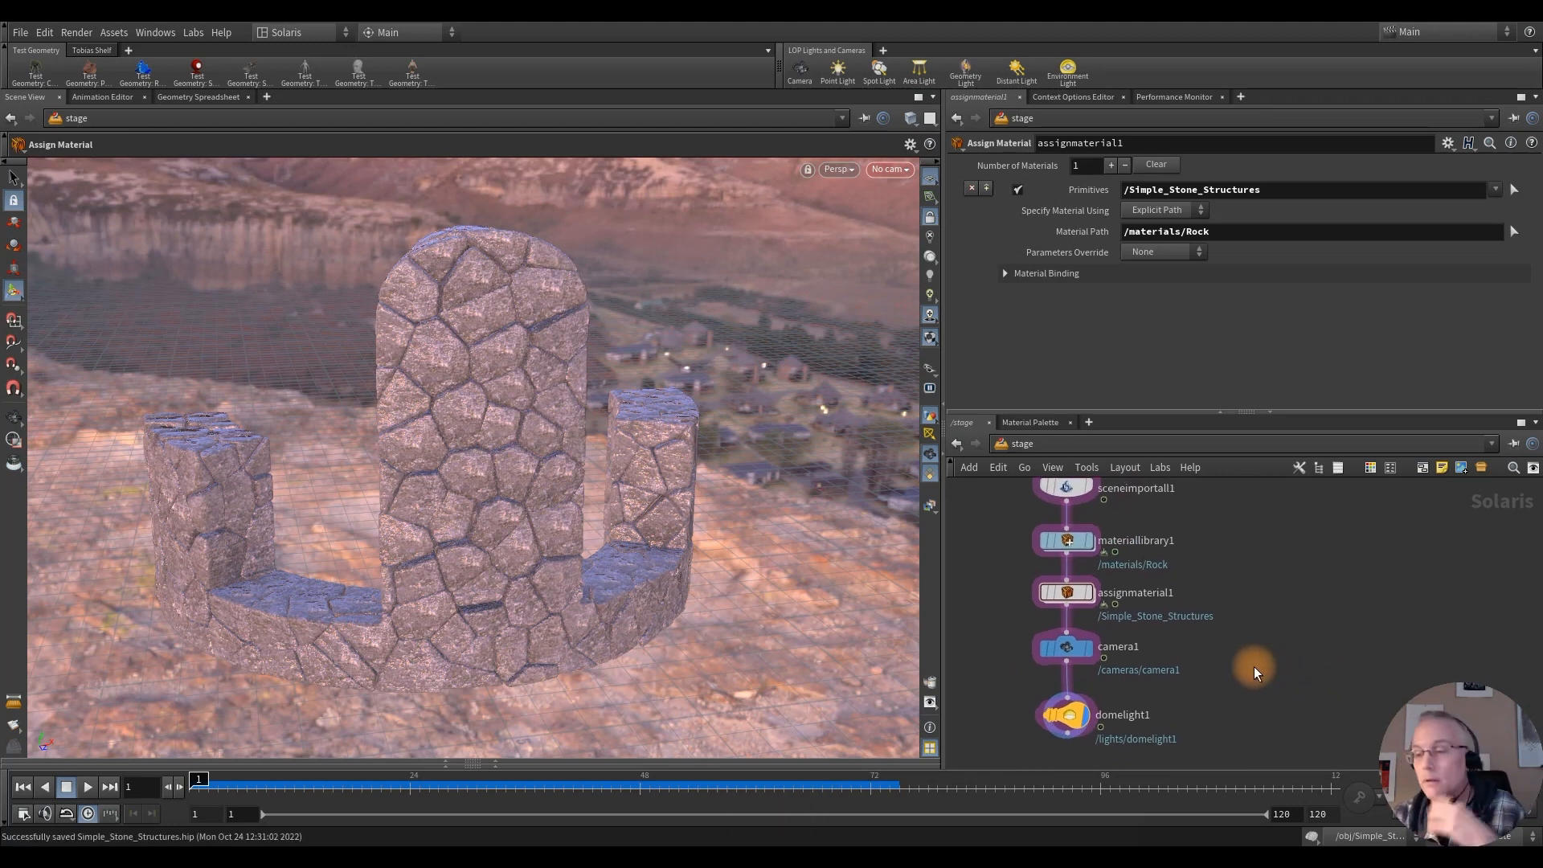
Step: Add a Karma render setup after the dome light and display the stage from its Karma Render Settings node
{"action": "middle_click_drag", "start_coordinate": [1263, 689], "coordinate": [1275, 597]}
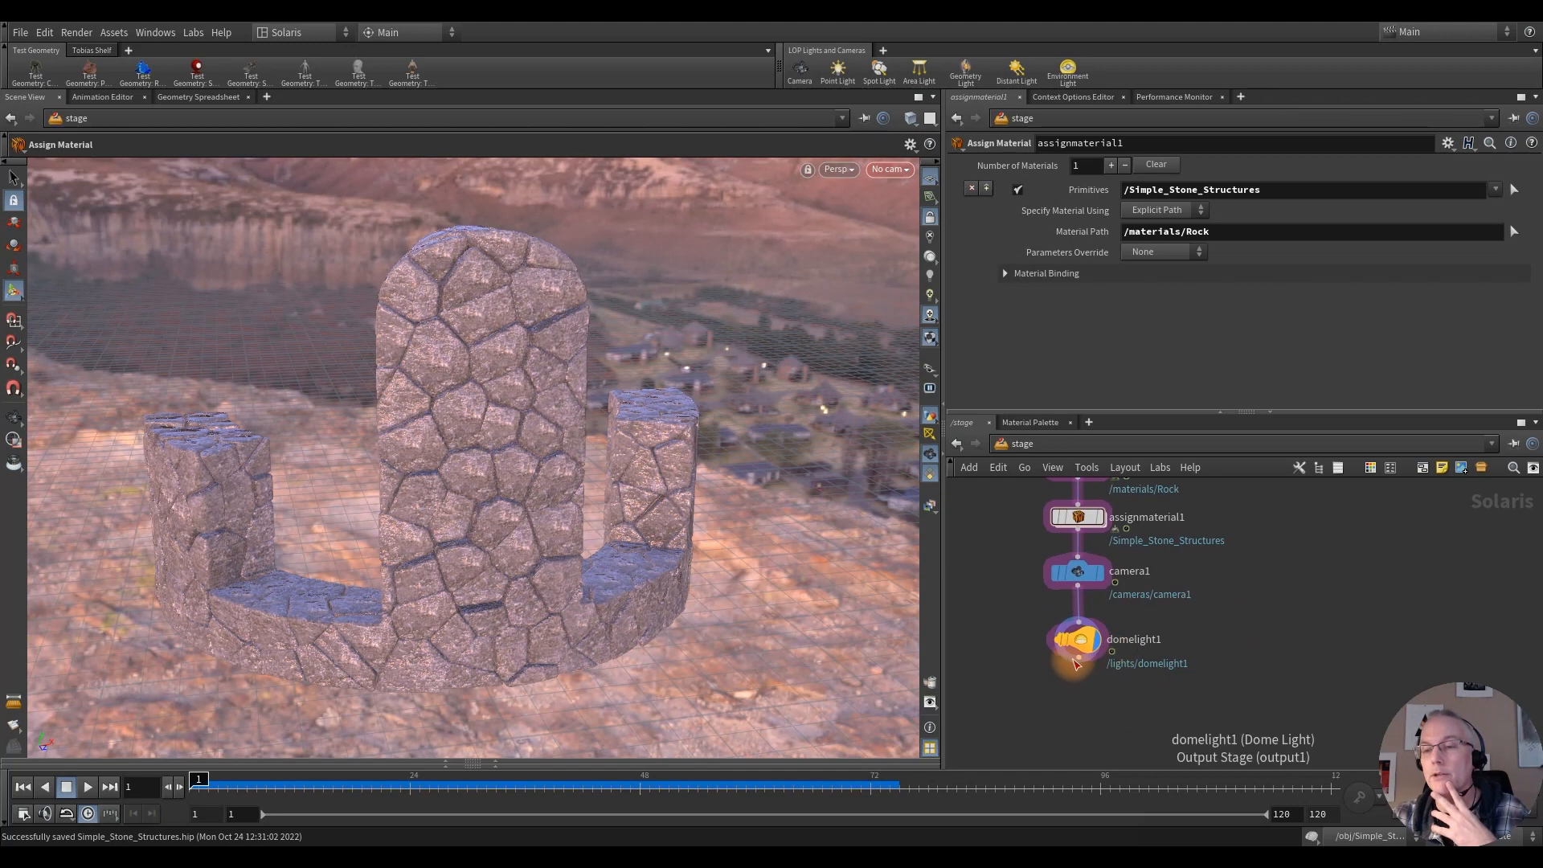
{"action": "left_click", "coordinate": [1078, 660]}
{"action": "key", "text": "Tab"}
{"action": "type", "text": "karm"}
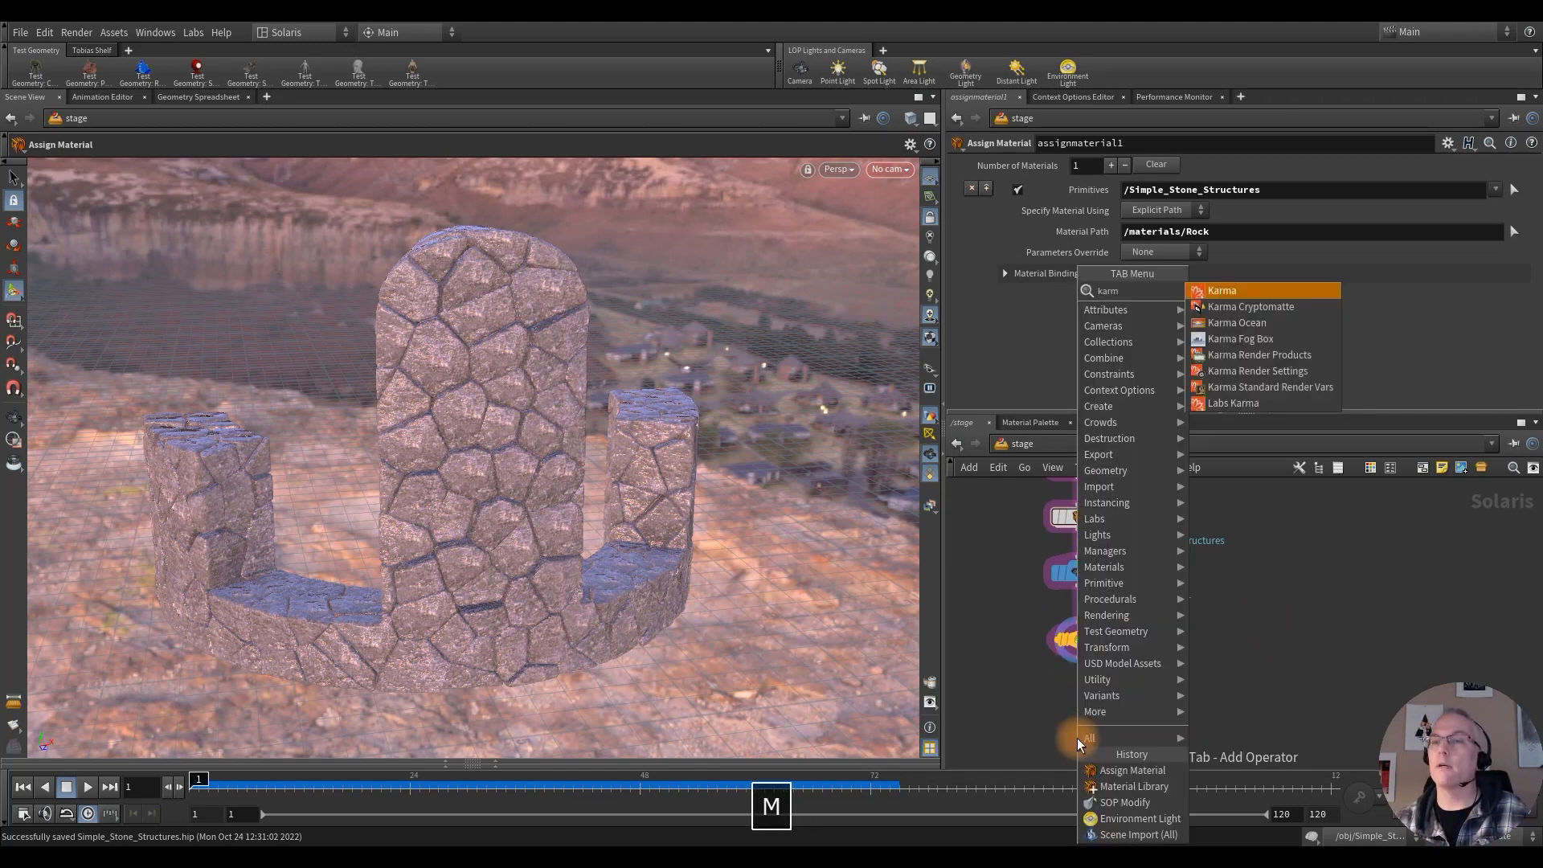
{"action": "key", "text": "Return"}
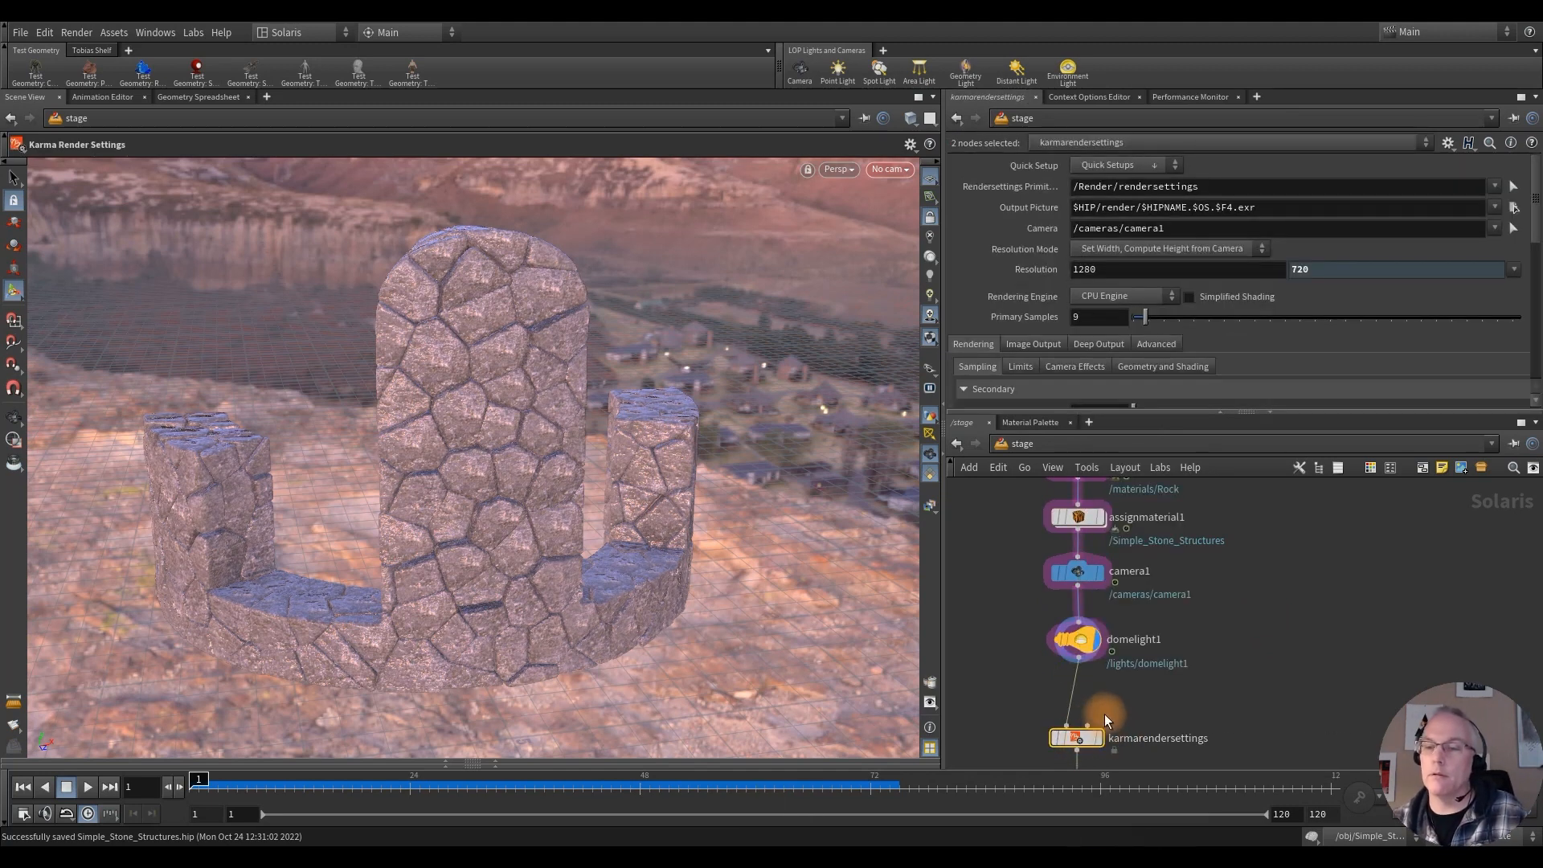
{"action": "left_click", "coordinate": [1103, 719]}
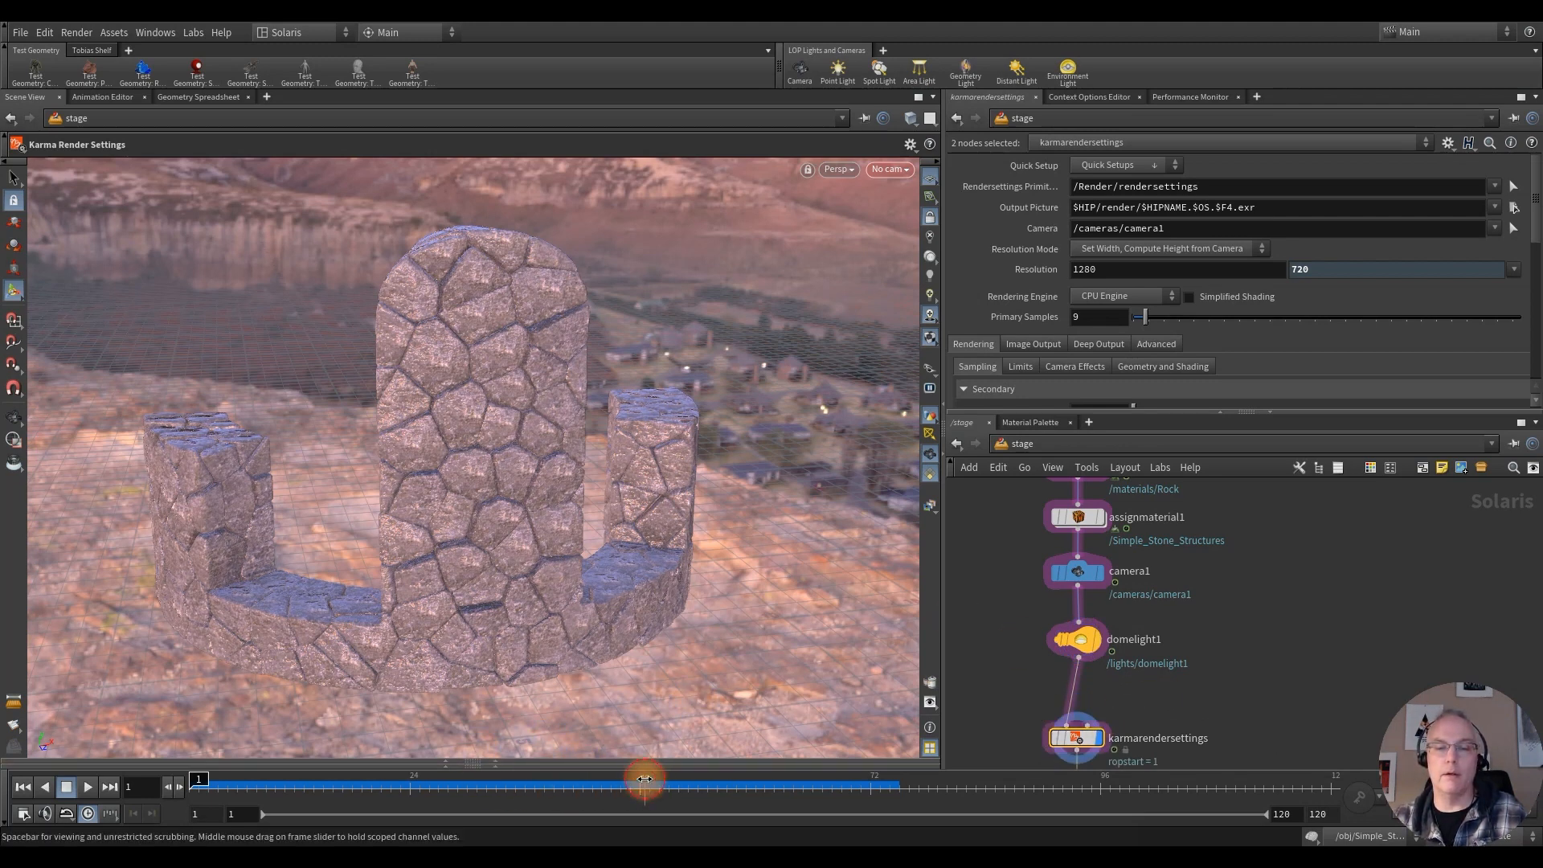
Step: Move the timeline to frame 73 and look through /cameras/camera1 in the viewport
{"action": "left_click", "coordinate": [645, 778]}
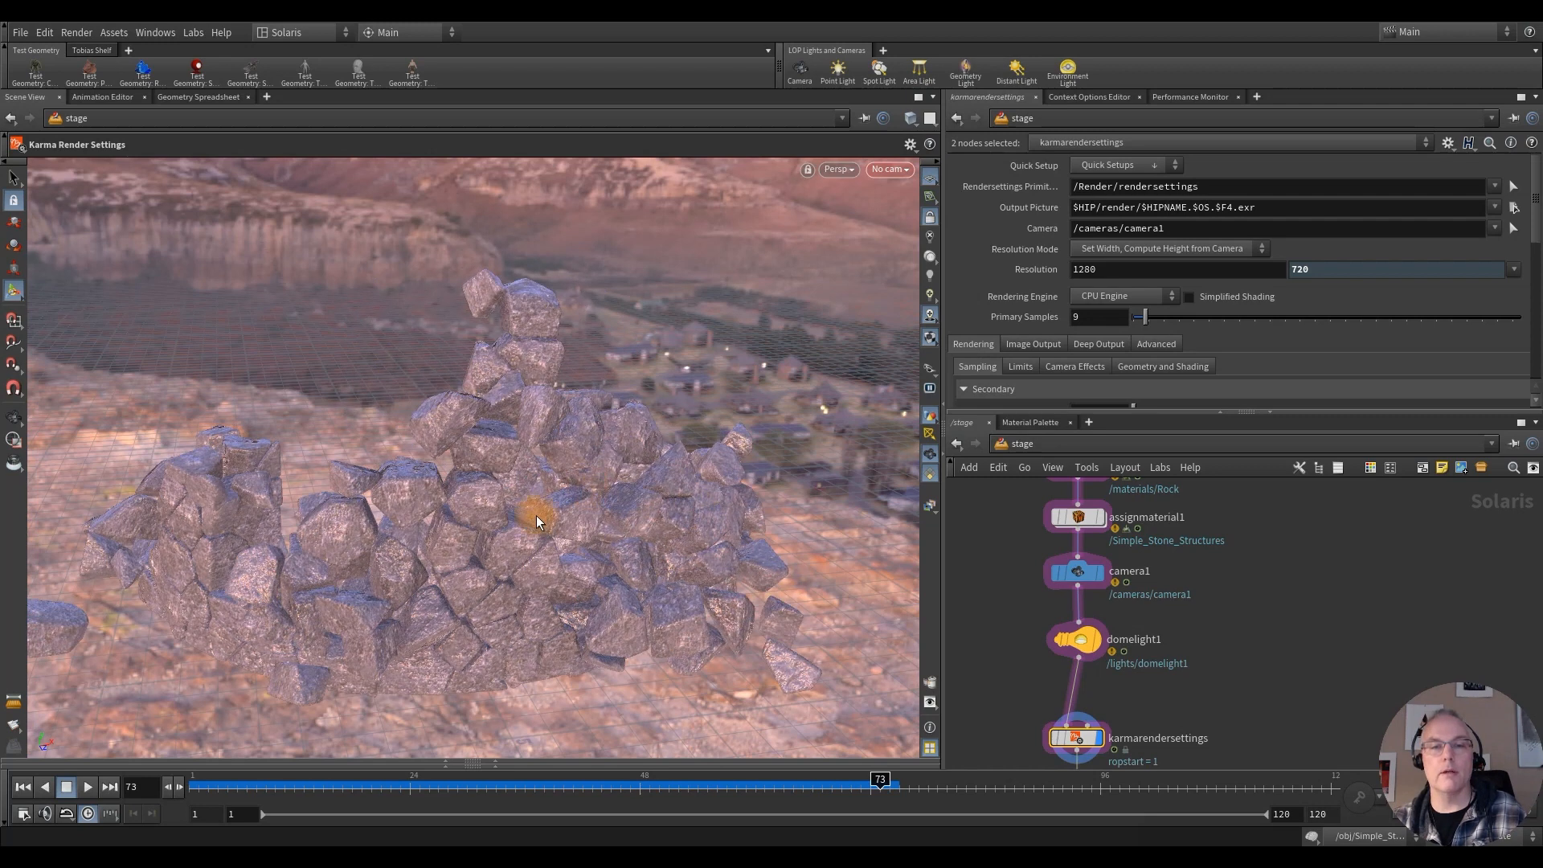
{"action": "left_click", "coordinate": [899, 171]}
{"action": "left_click", "coordinate": [905, 205]}
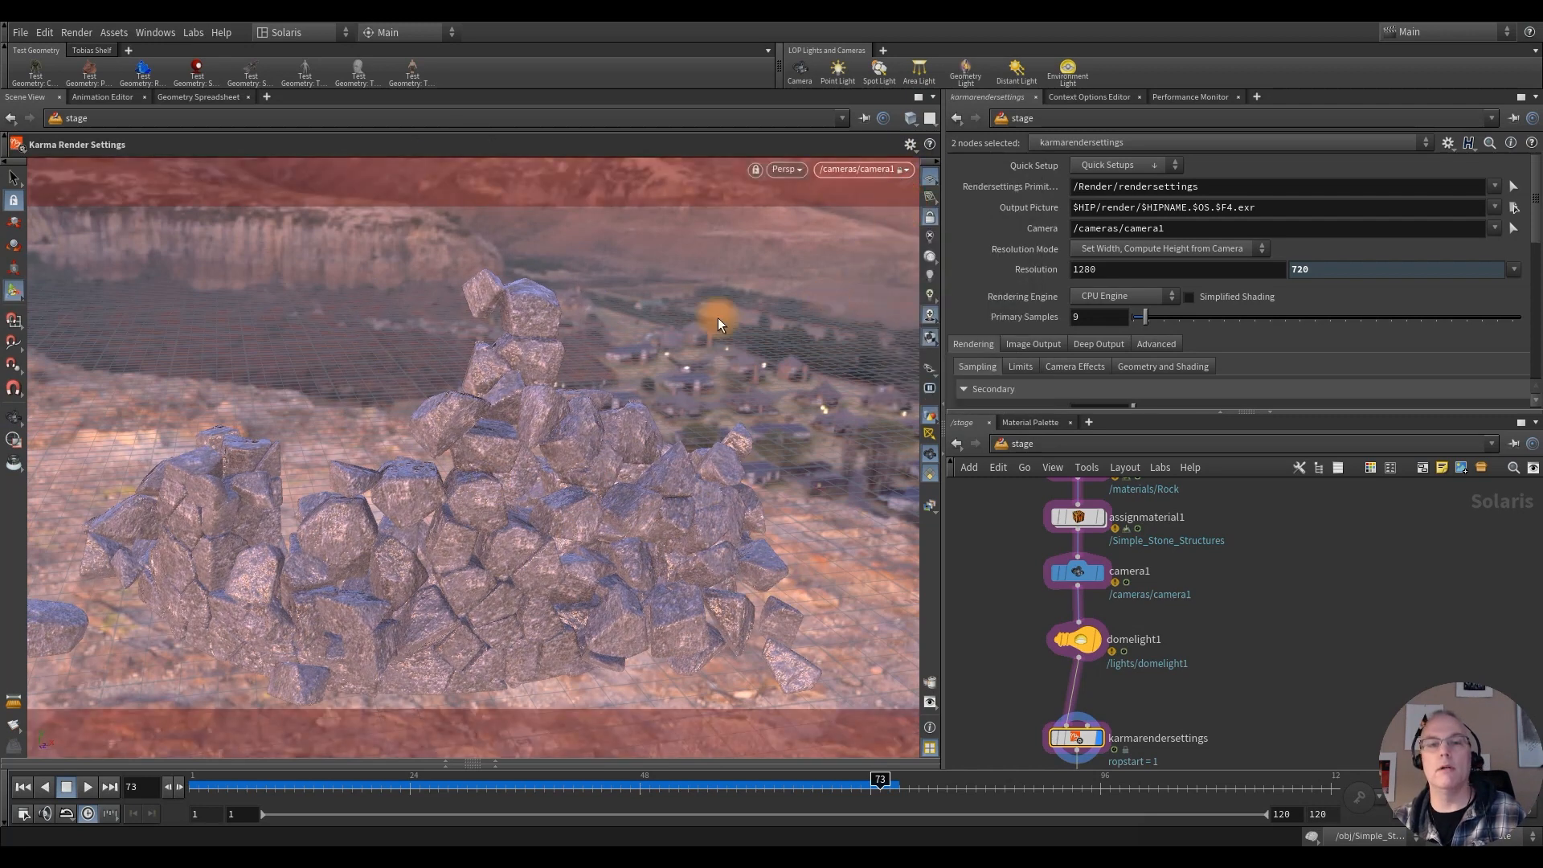
Step: Lay out all nodes in the stage network
{"action": "left_click", "coordinate": [1020, 668]}
{"action": "mouse_move", "coordinate": [1015, 679]}
{"action": "middle_mouse_down"}
{"action": "mouse_move", "coordinate": [1015, 707]}
{"action": "mouse_move", "coordinate": [1018, 663]}
{"action": "mouse_move", "coordinate": [1019, 681]}
{"action": "middle_mouse_up"}
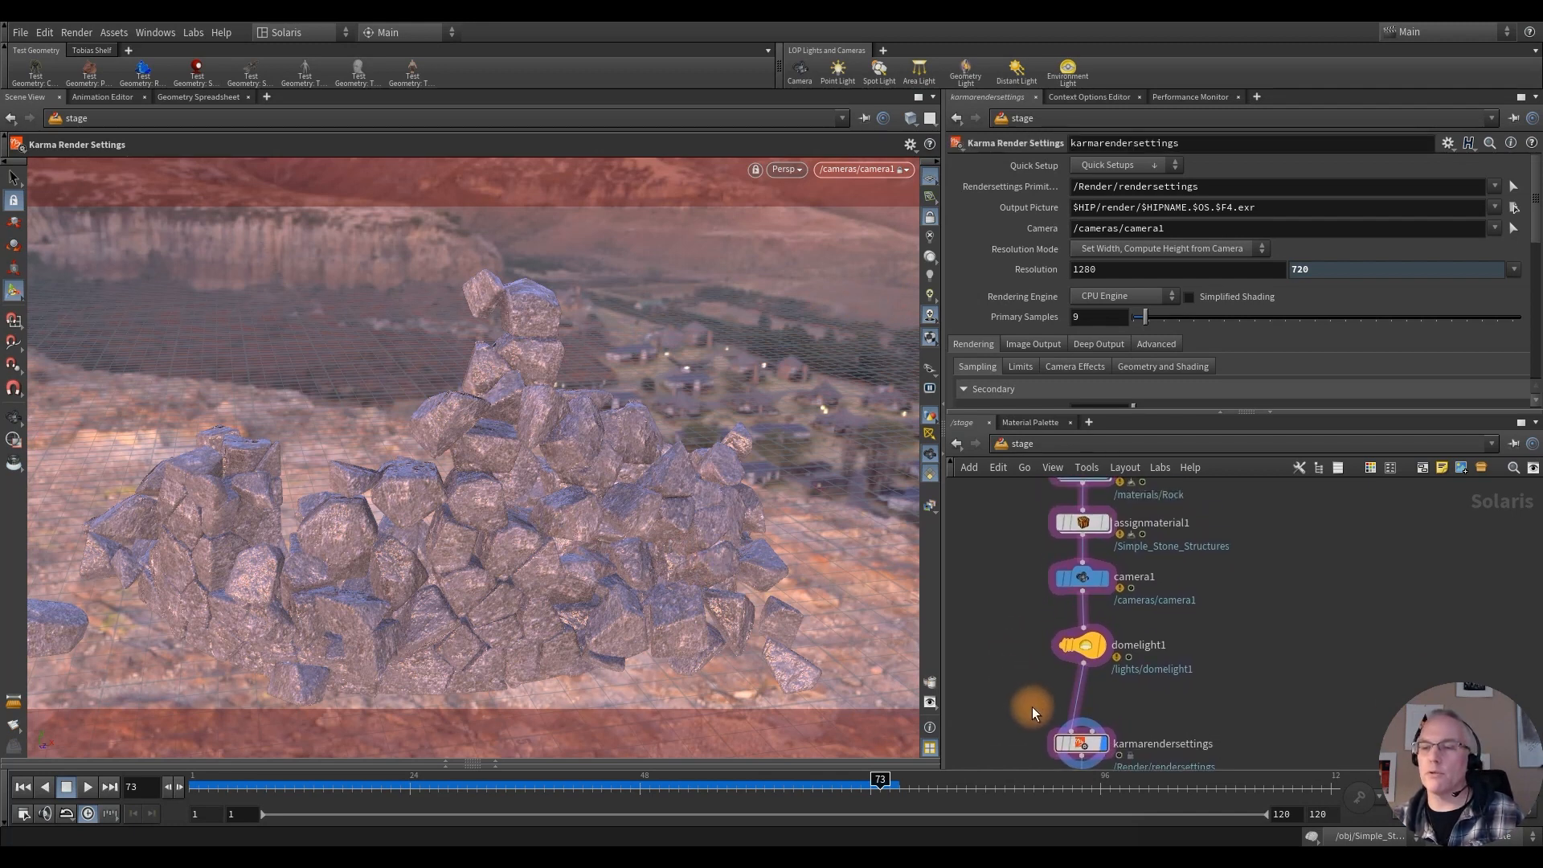
{"action": "left_click", "coordinate": [1089, 742]}
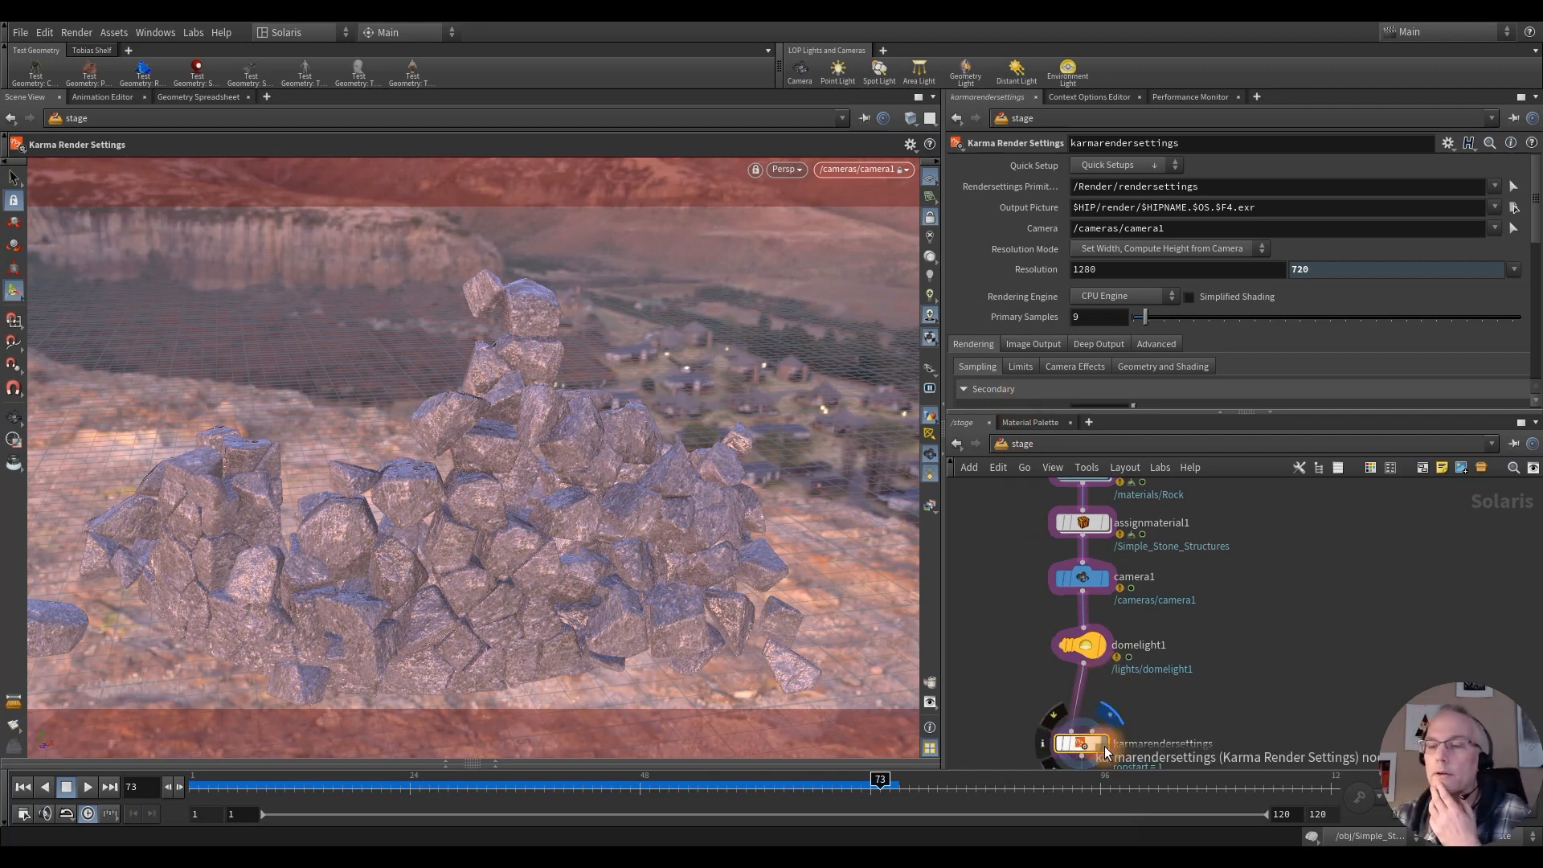
{"action": "key", "text": "l"}
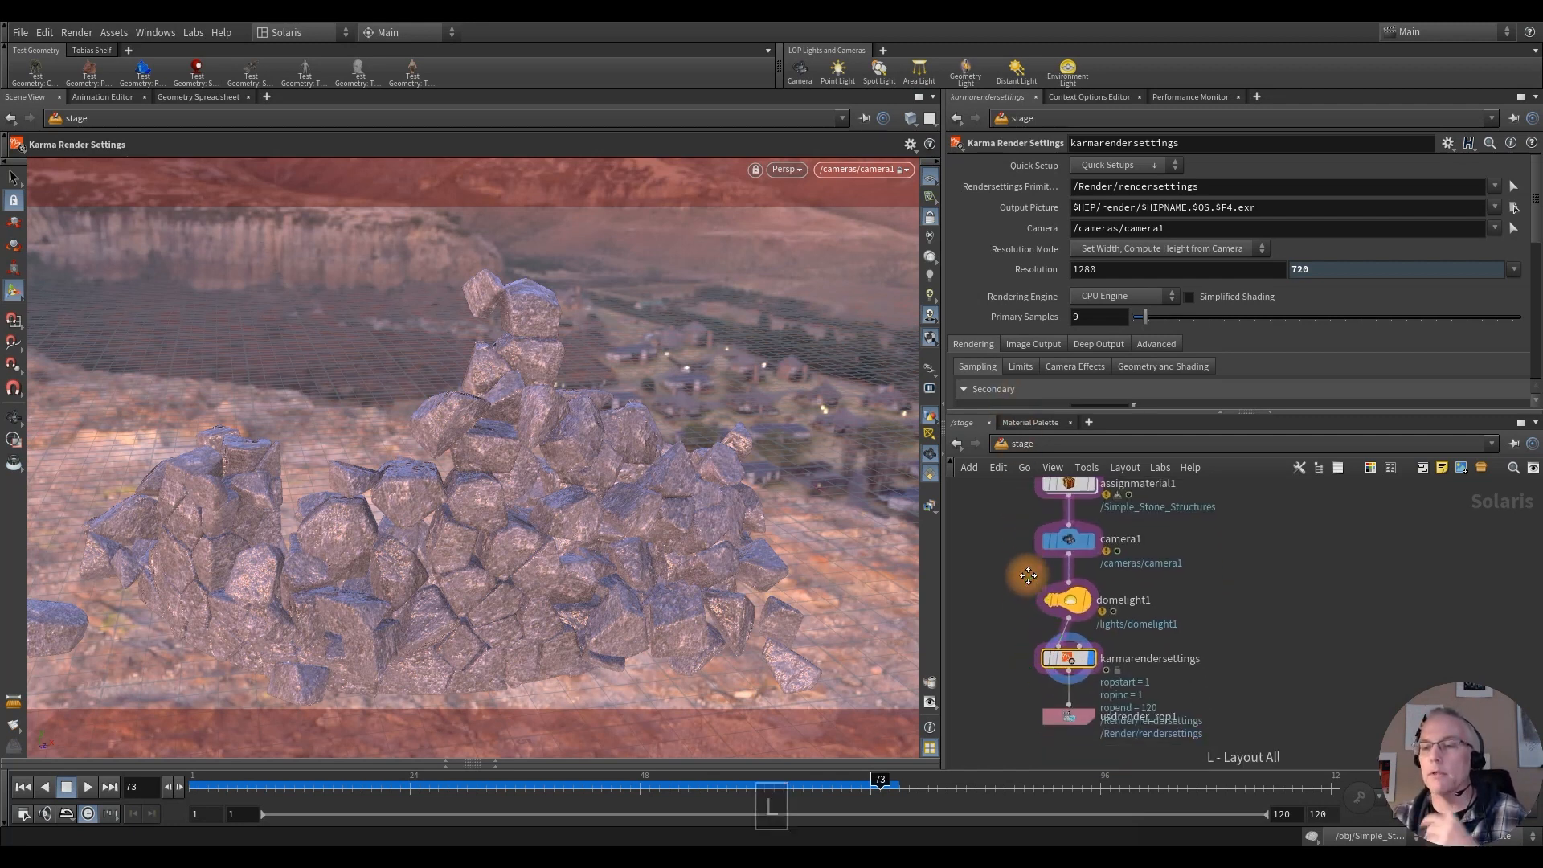
Step: Set both Velocity Blur and Instance Velocity Blur to Velocity Blur in the Karma Render Settings' camera effects, and save the scene
{"action": "scroll", "coordinate": [1069, 339], "scroll_direction": "down", "scroll_amount": 1}
{"action": "scroll", "coordinate": [1069, 339], "scroll_direction": "down", "scroll_amount": 1}
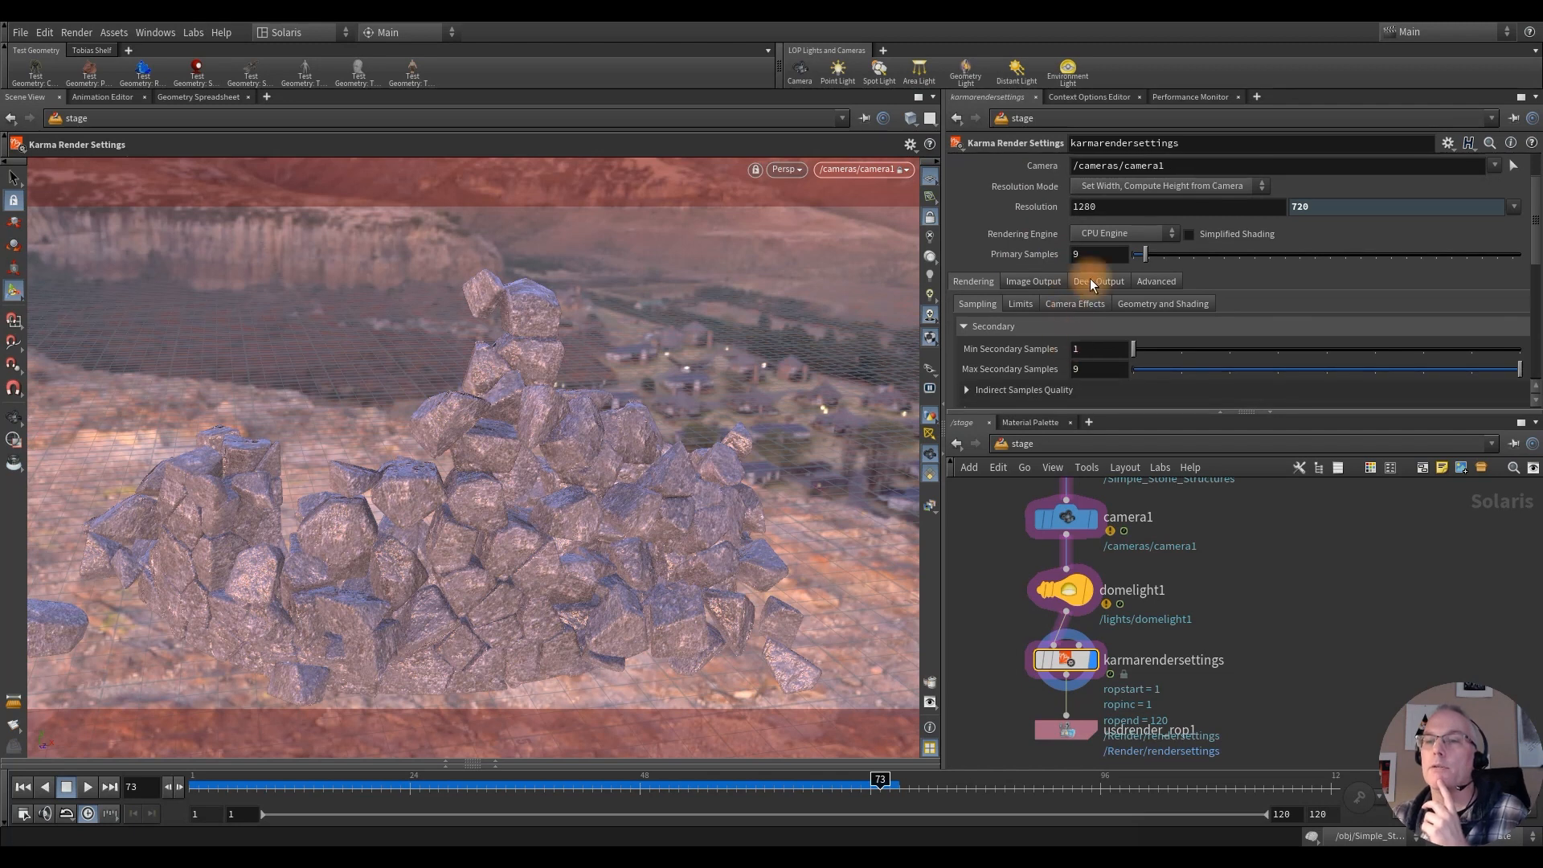
{"action": "left_click", "coordinate": [1076, 282]}
{"action": "scroll", "coordinate": [1027, 312], "scroll_direction": "down", "scroll_amount": 1}
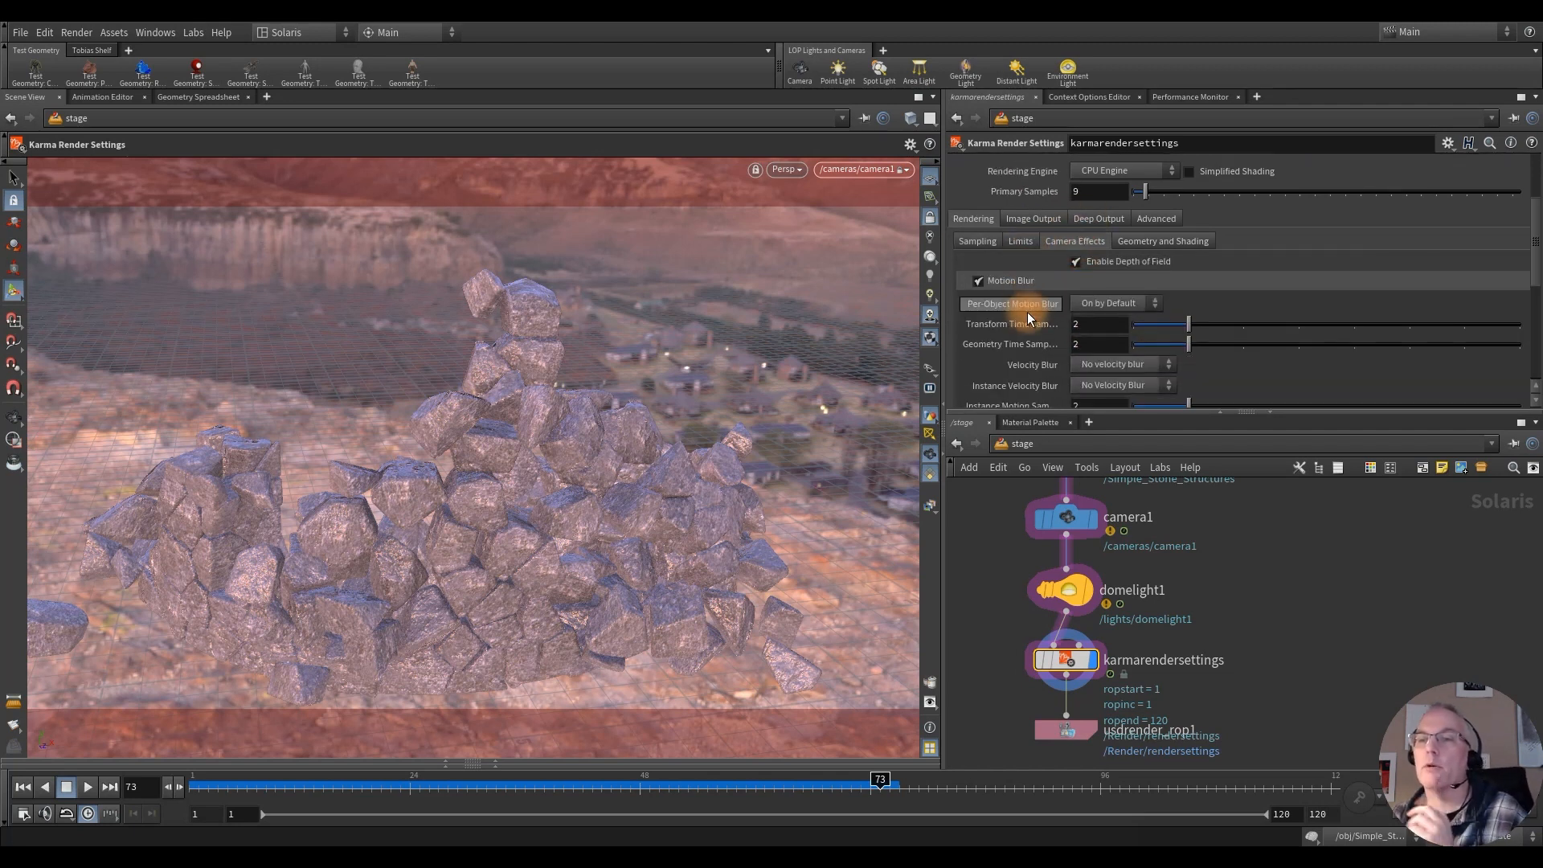
{"action": "scroll", "coordinate": [1008, 287], "scroll_direction": "down", "scroll_amount": 1}
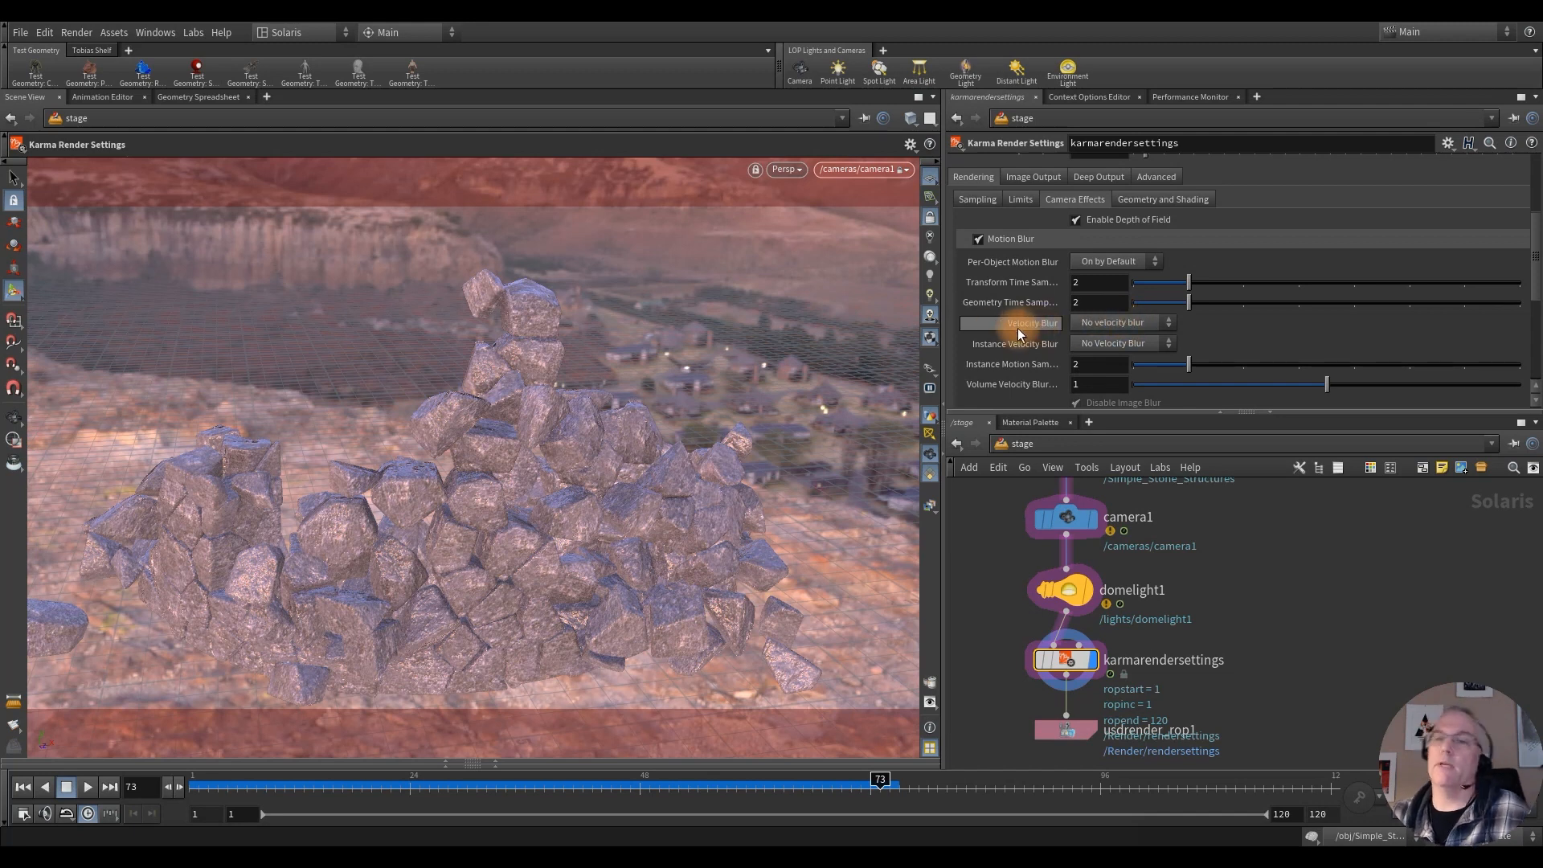
{"action": "left_click", "coordinate": [1116, 323]}
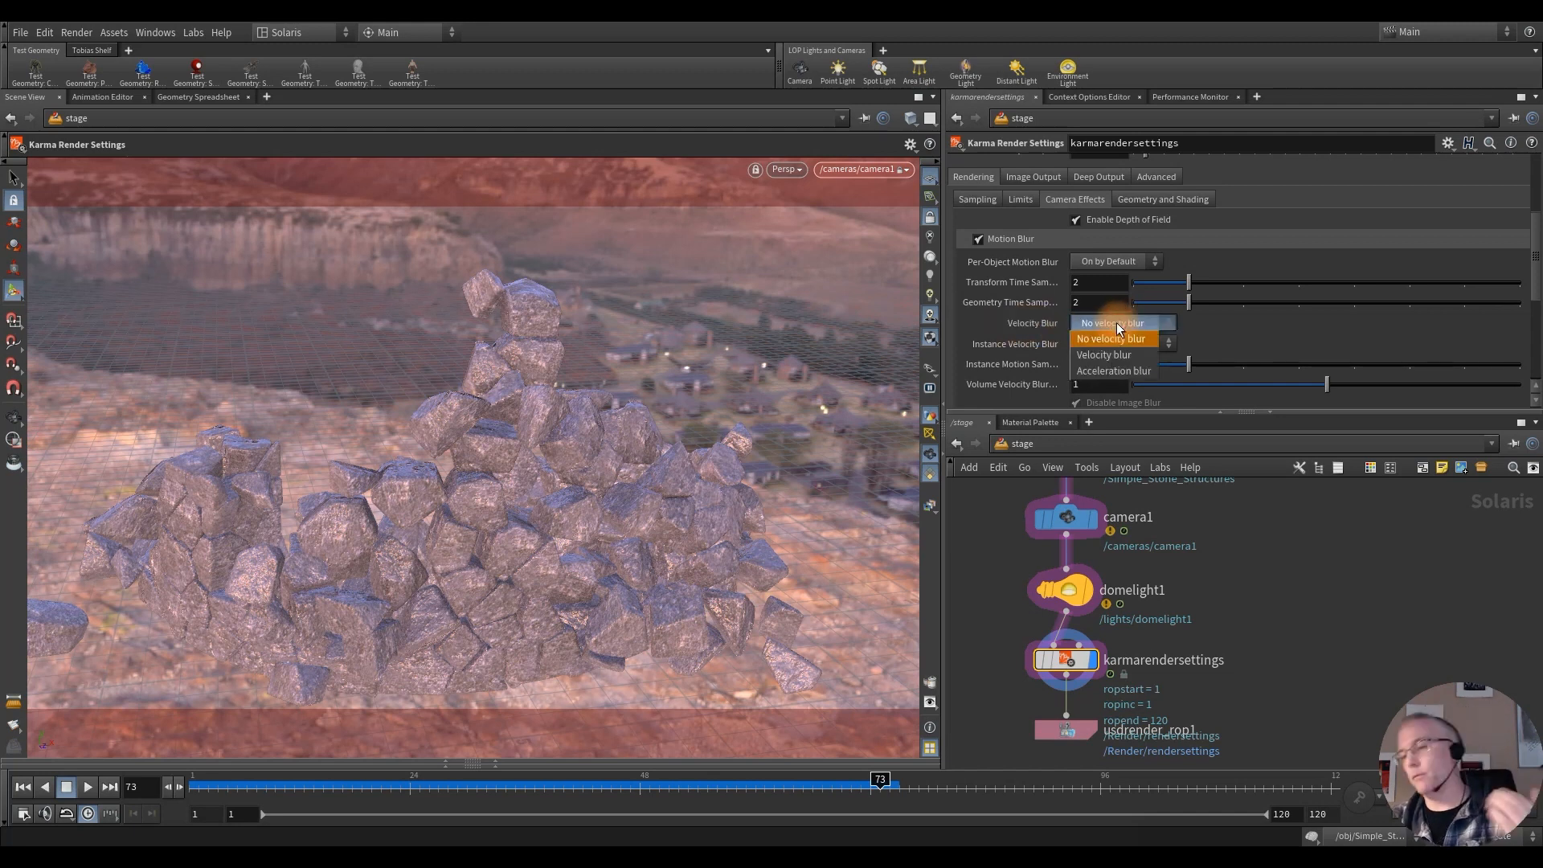
{"action": "left_click", "coordinate": [1115, 357]}
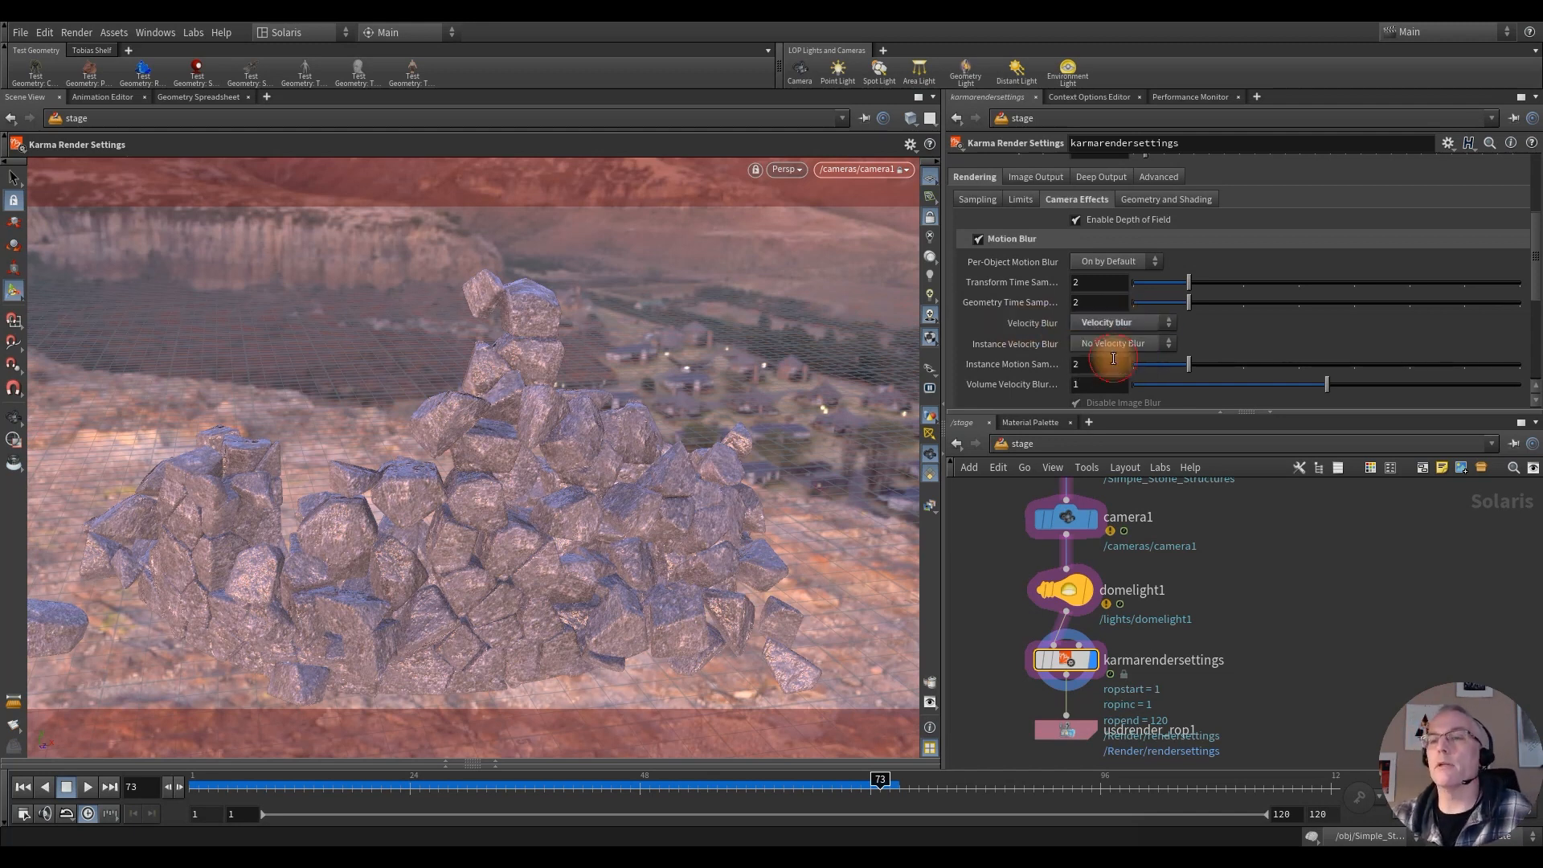
{"action": "left_click", "coordinate": [1116, 346]}
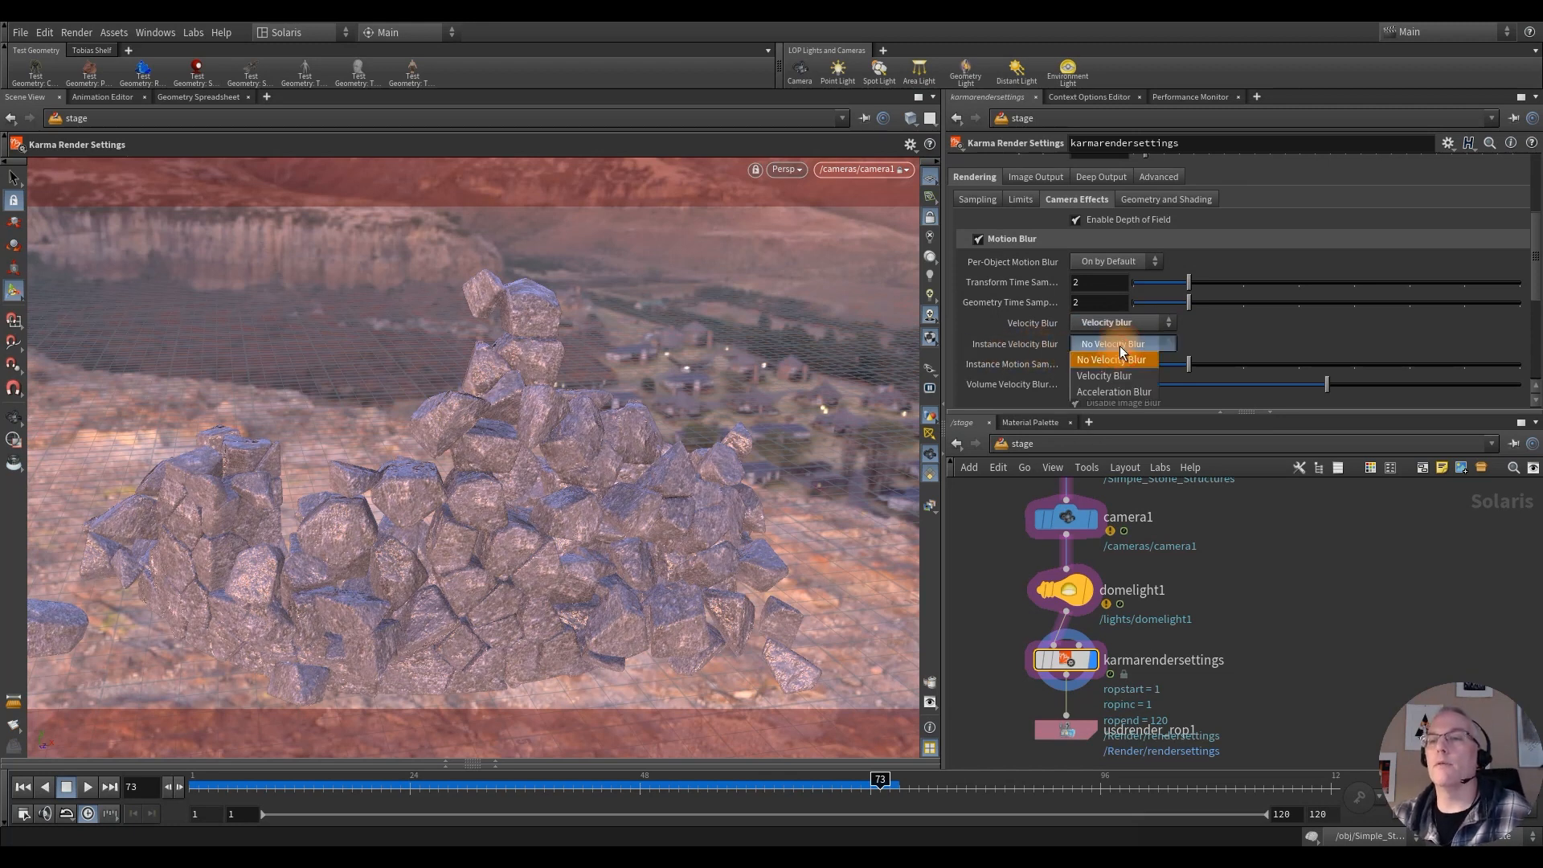
{"action": "left_click", "coordinate": [1111, 376]}
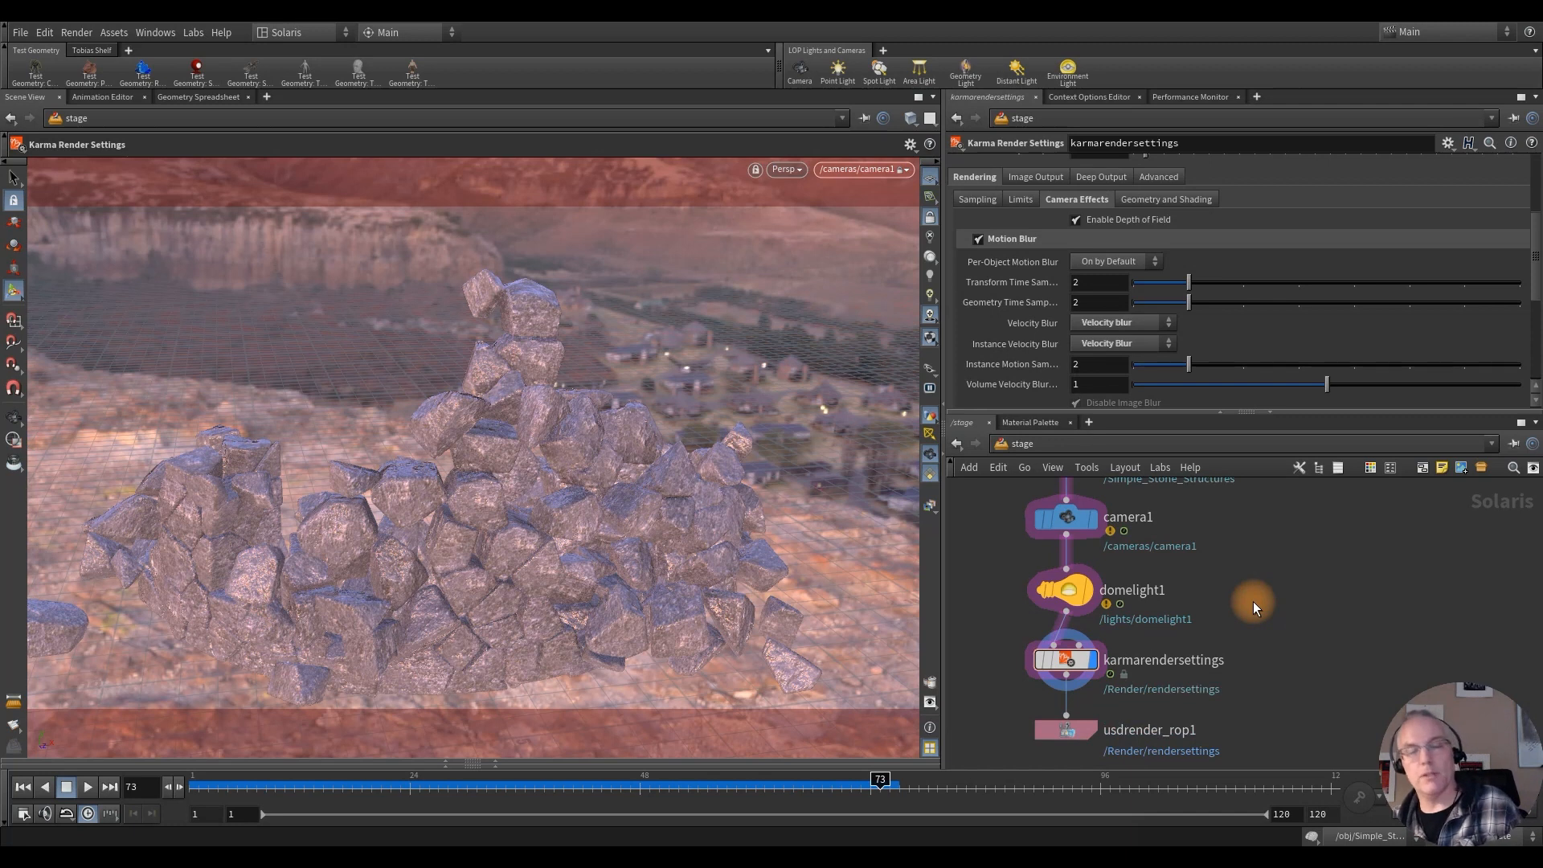
{"action": "key", "text": "ctrl+s"}
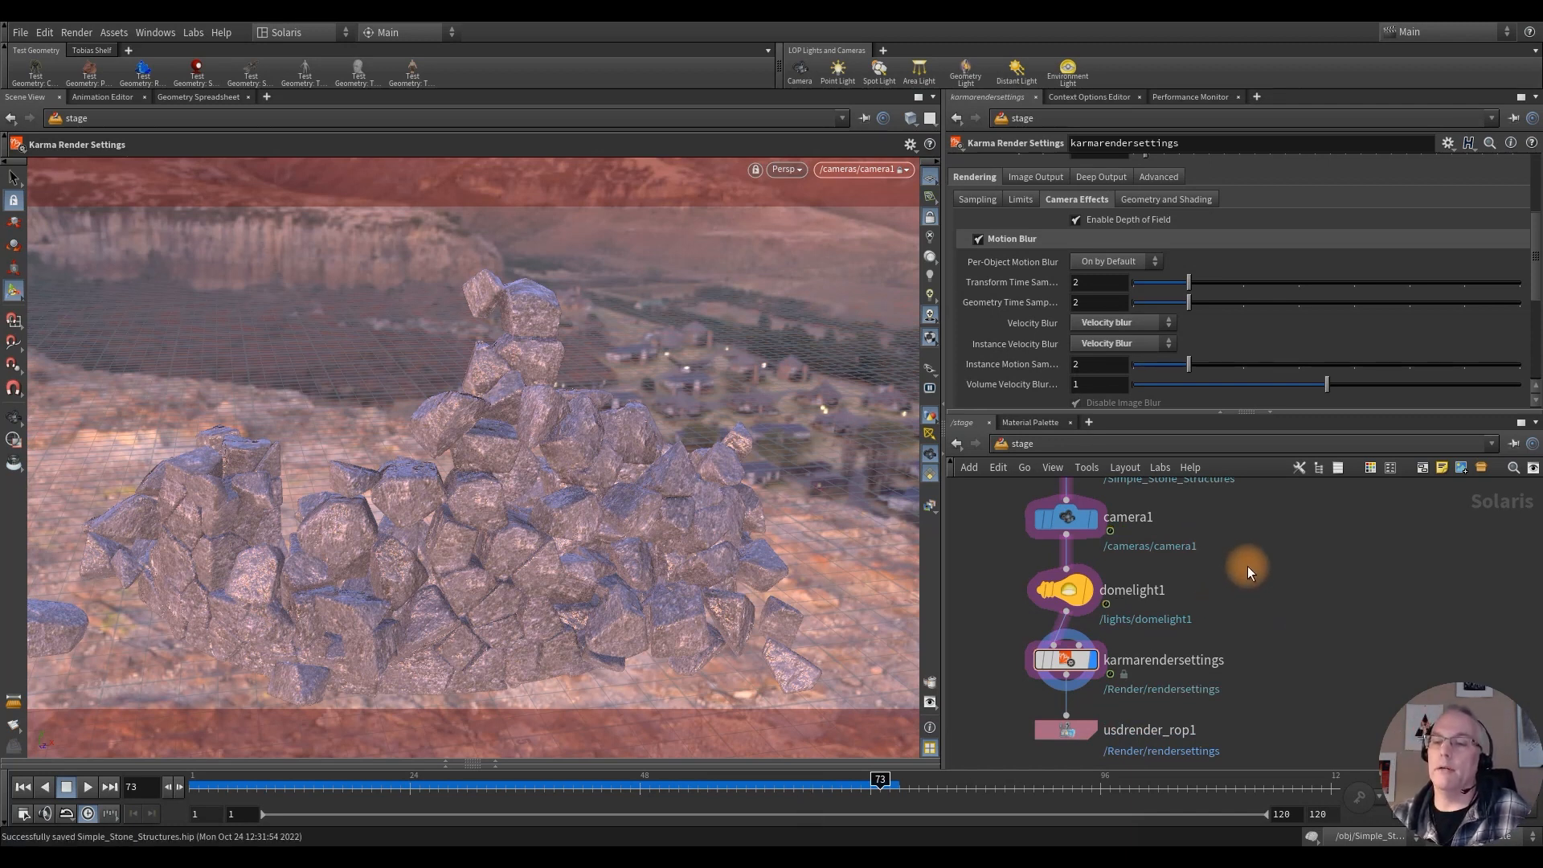
Step: Insert a Motion Blur node between domelight1 and karmarendersettings
{"action": "middle_click_drag", "start_coordinate": [1247, 566], "coordinate": [1242, 540]}
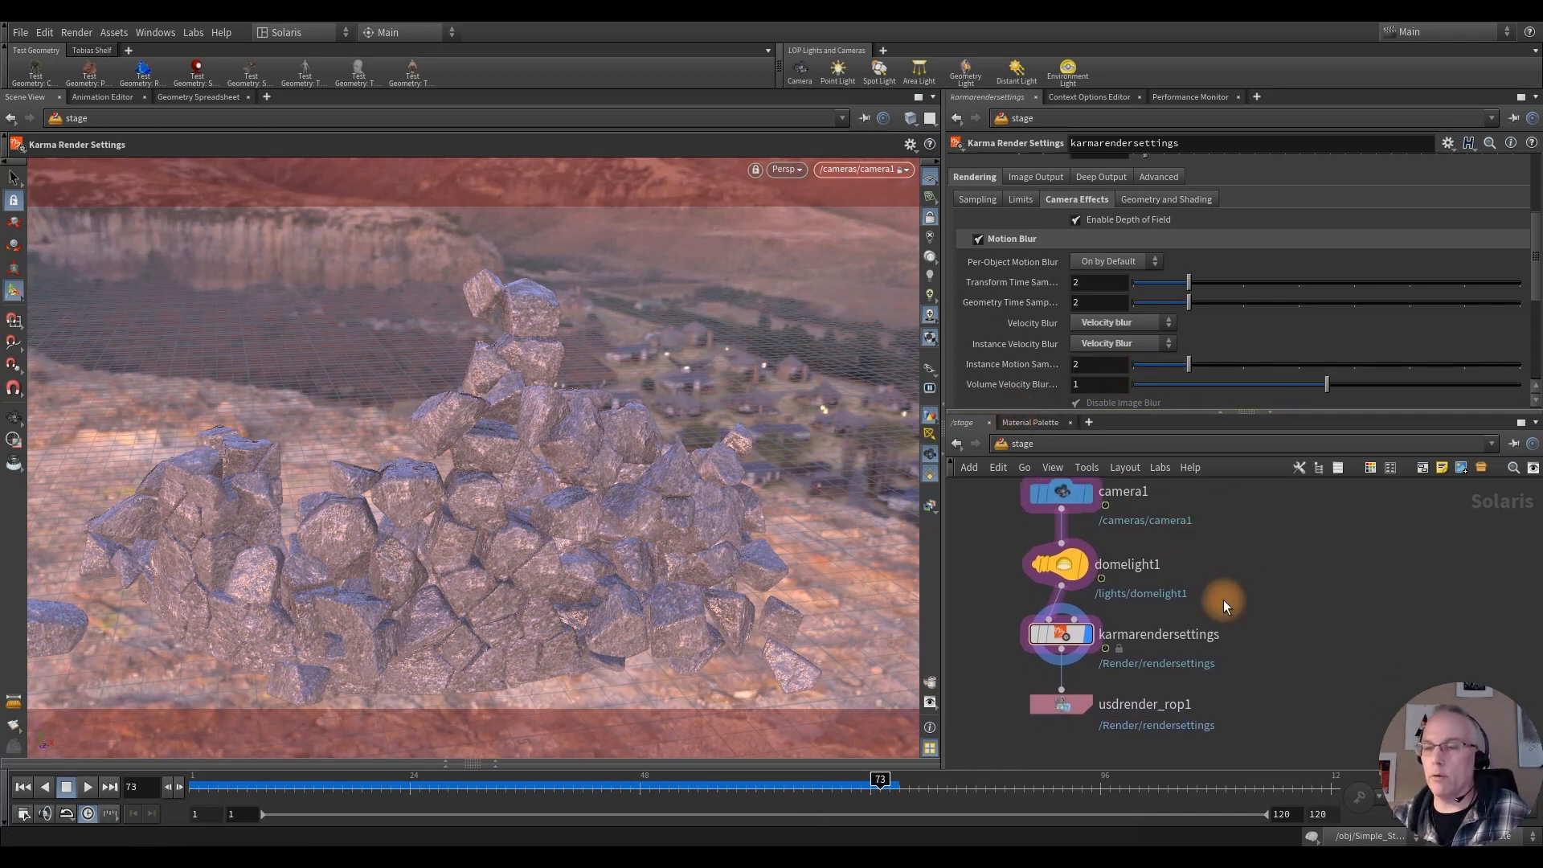
{"action": "key", "text": "Tab"}
{"action": "type", "text": "motion"}
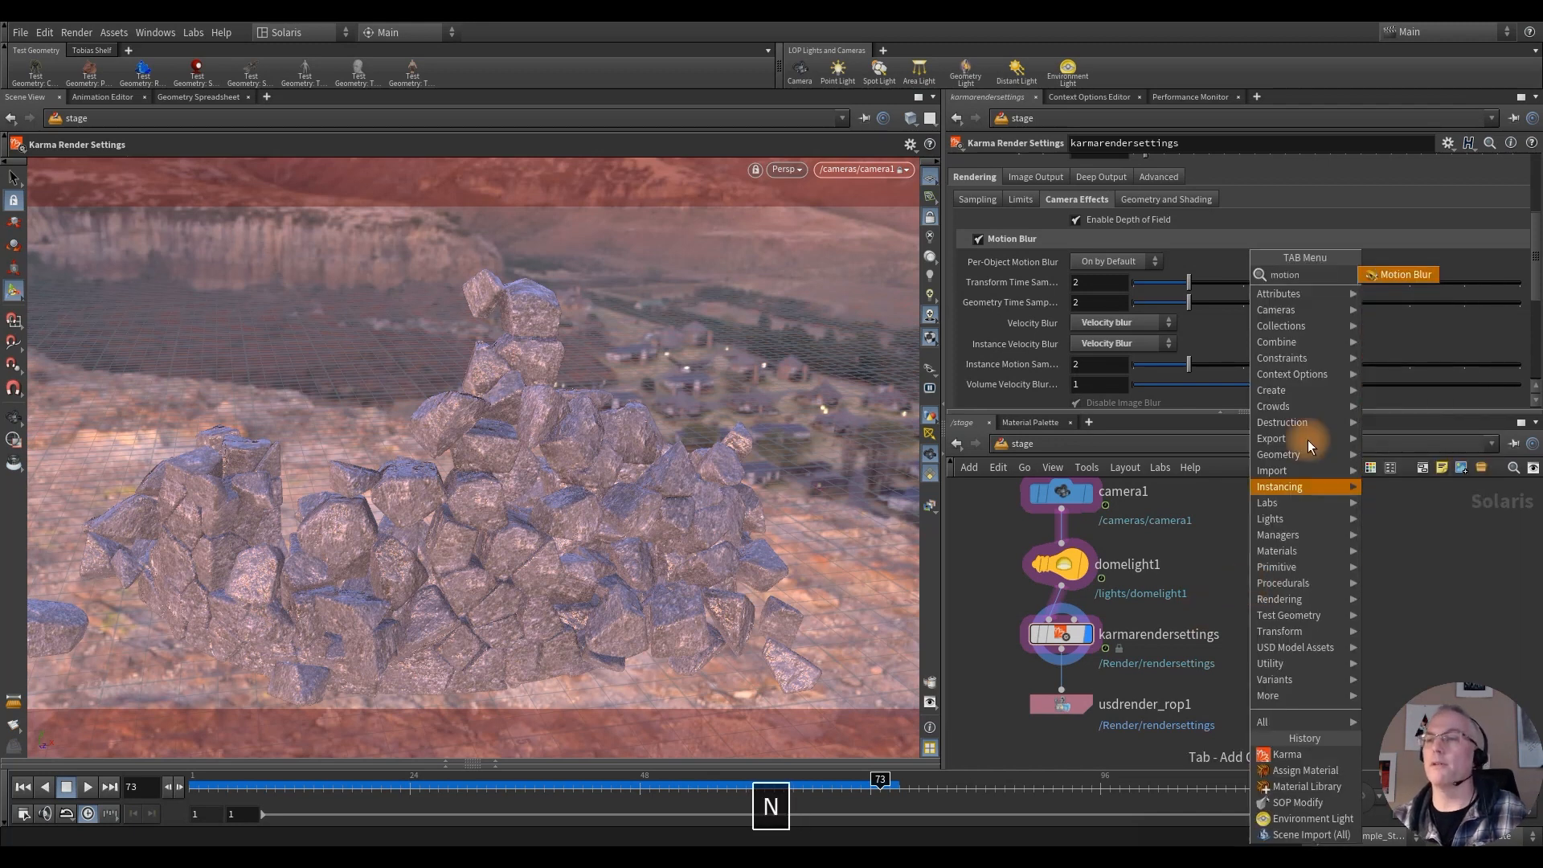
{"action": "left_click", "coordinate": [1398, 274]}
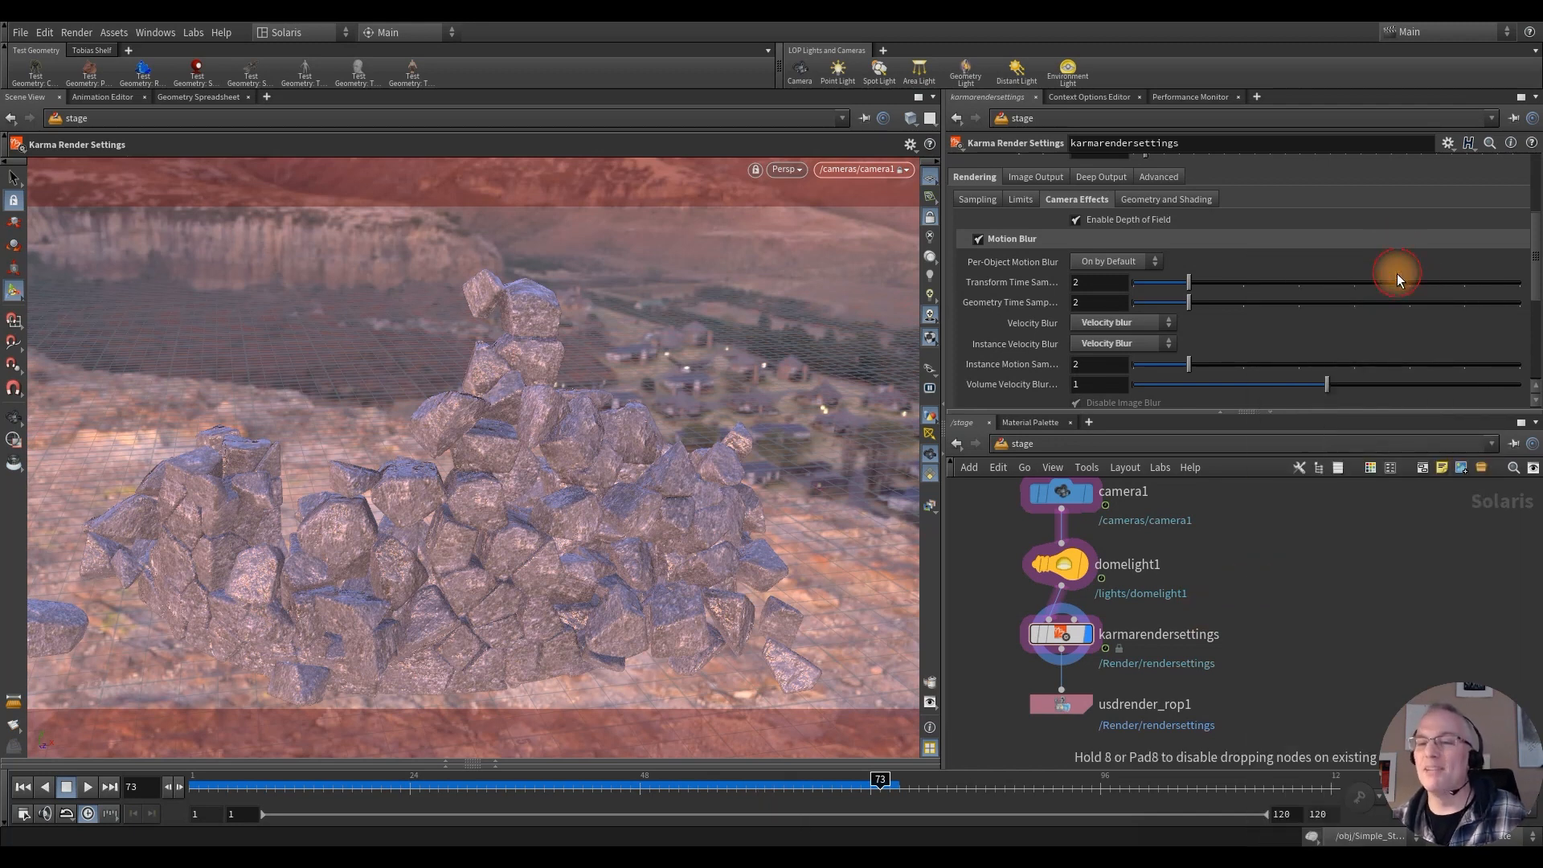
{"action": "left_click", "coordinate": [1055, 604]}
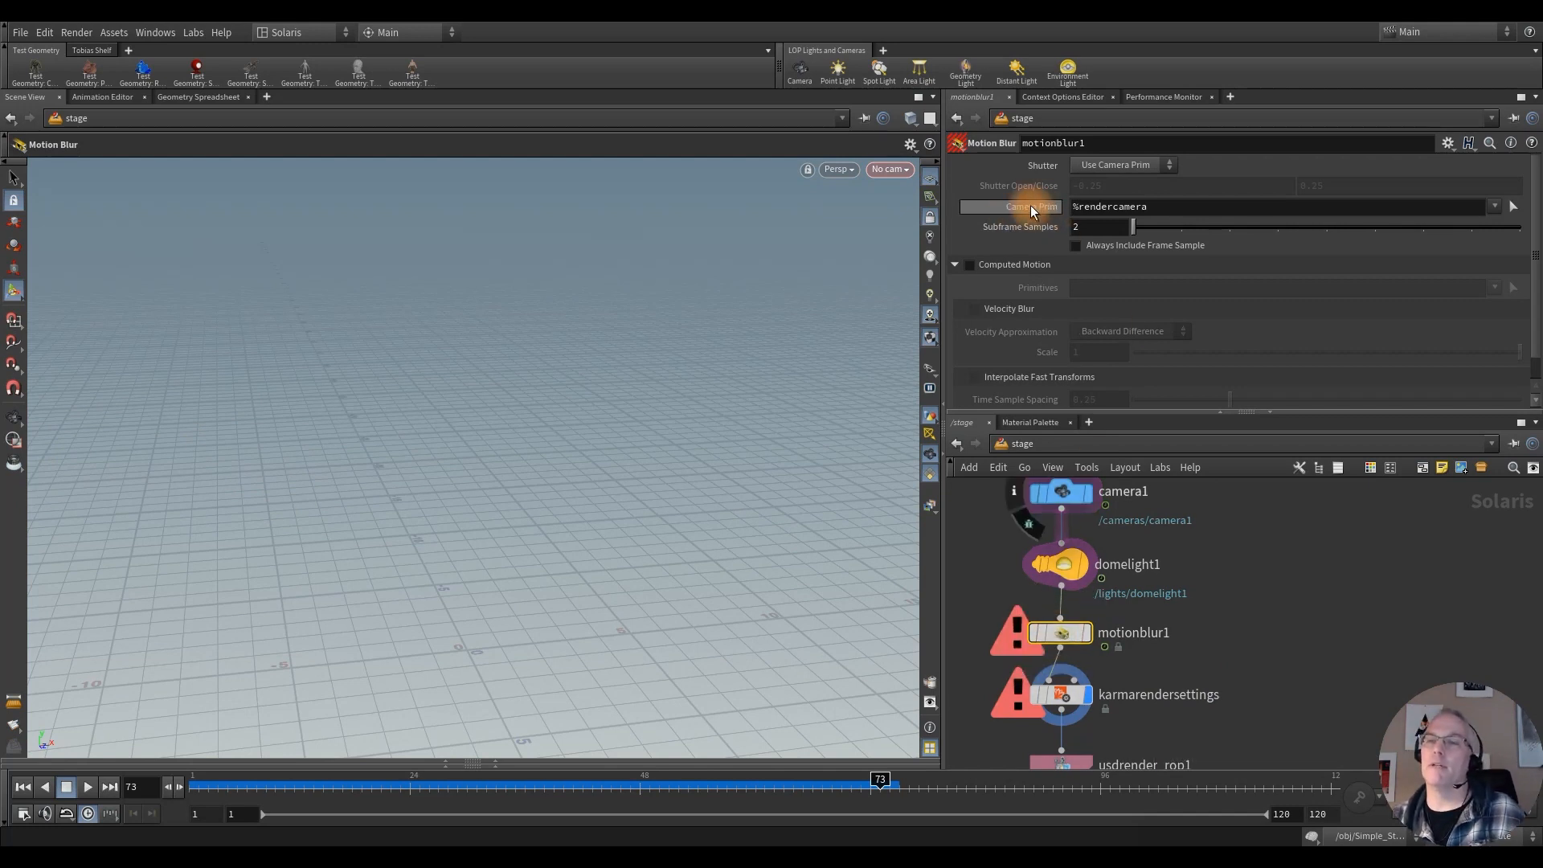
Step: Set the Motion Blur node's Camera Prim to /cameras/camera1, select karmarendersettings and save the scene
{"action": "left_click", "coordinate": [1512, 206], "text": "ctrl"}
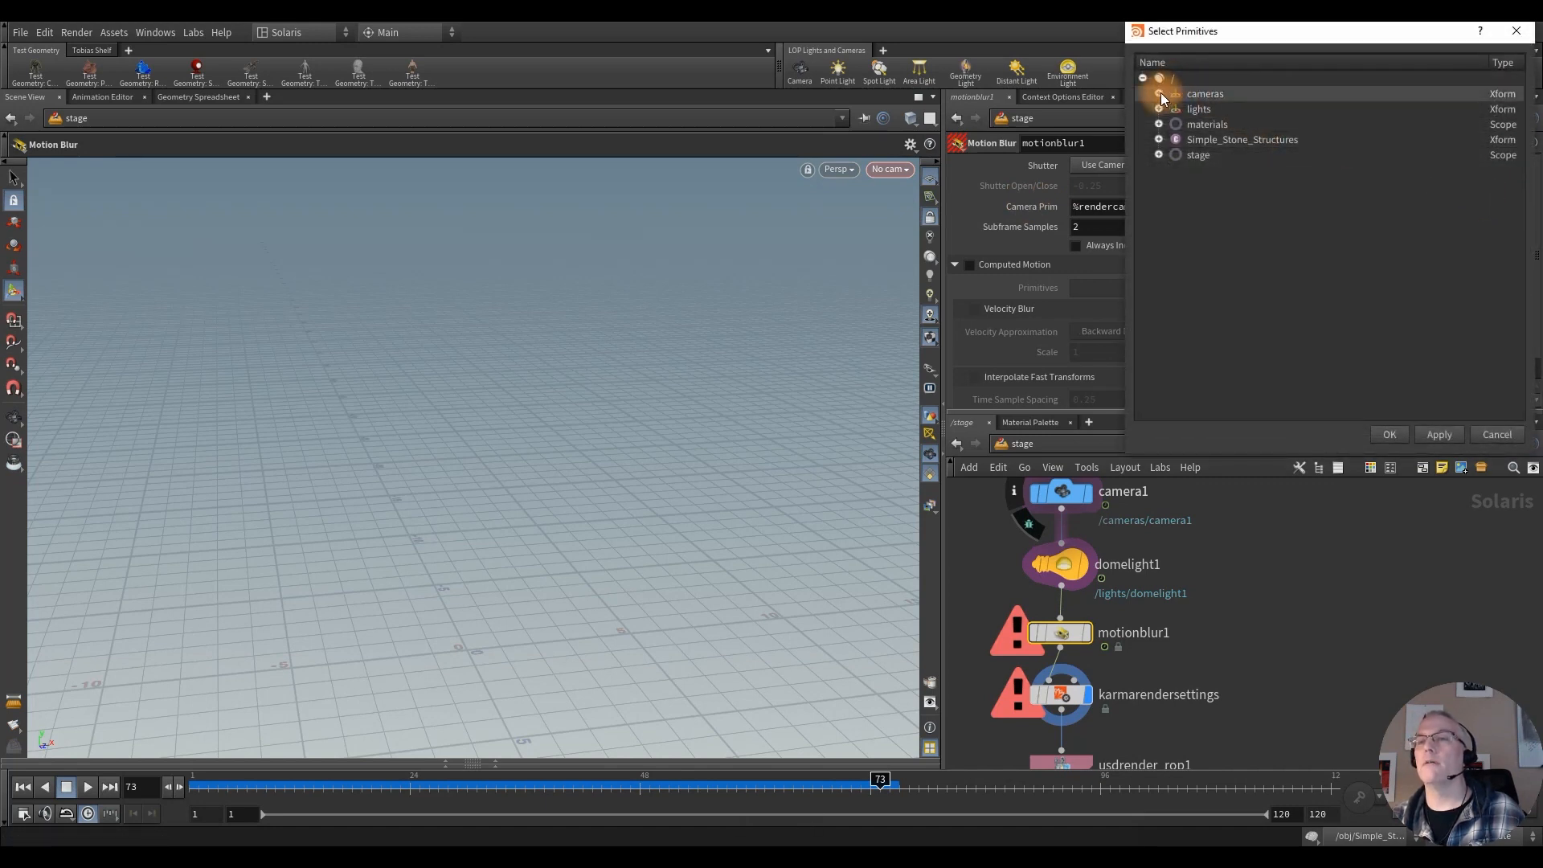
{"action": "double_click", "coordinate": [1189, 93]}
{"action": "left_click", "coordinate": [1213, 108]}
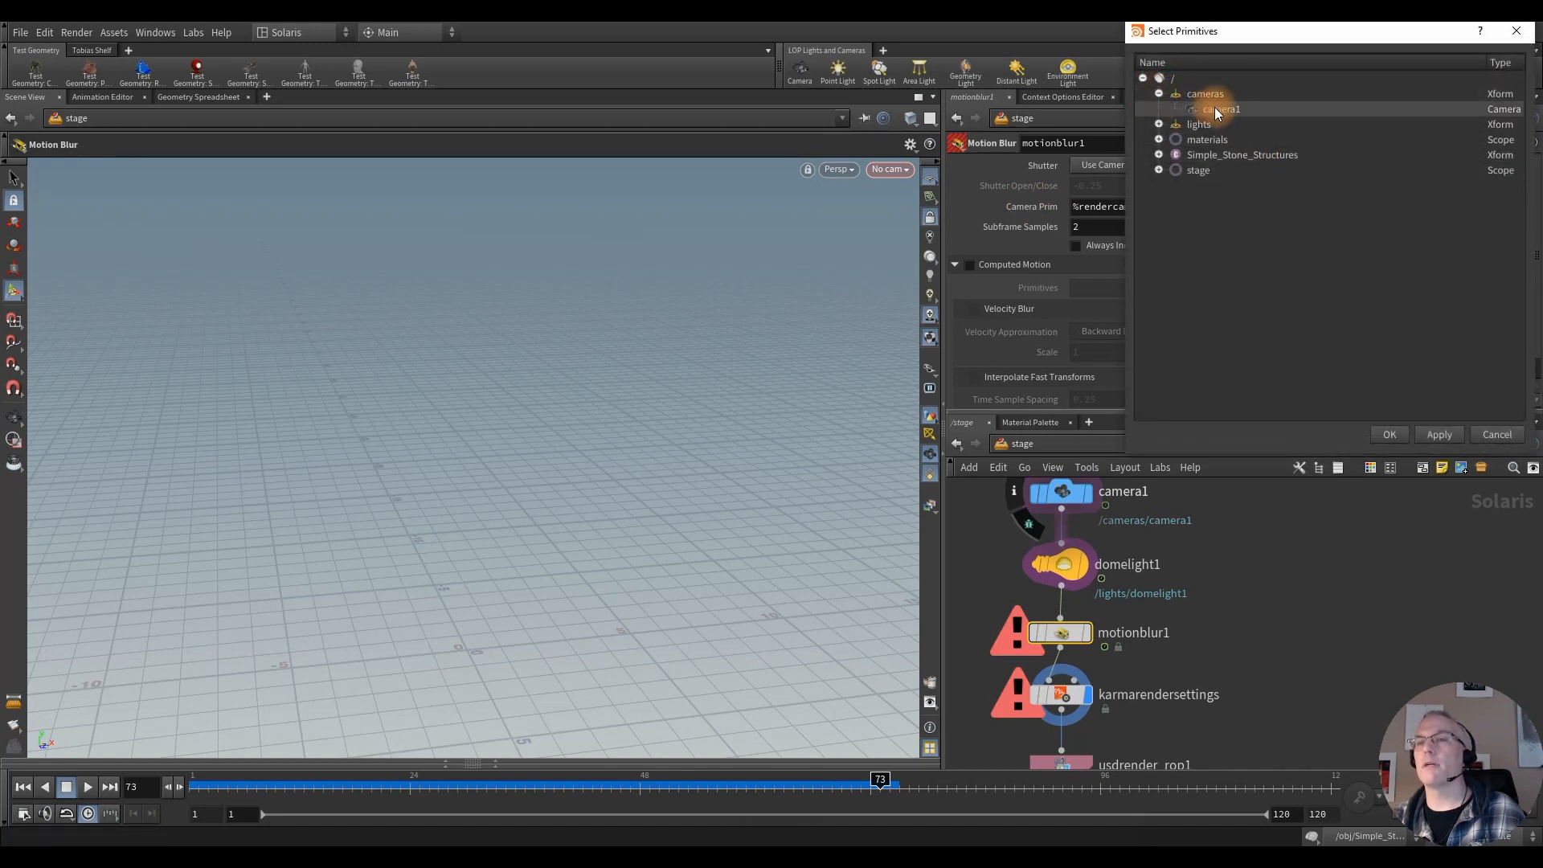
{"action": "left_click", "coordinate": [1388, 435]}
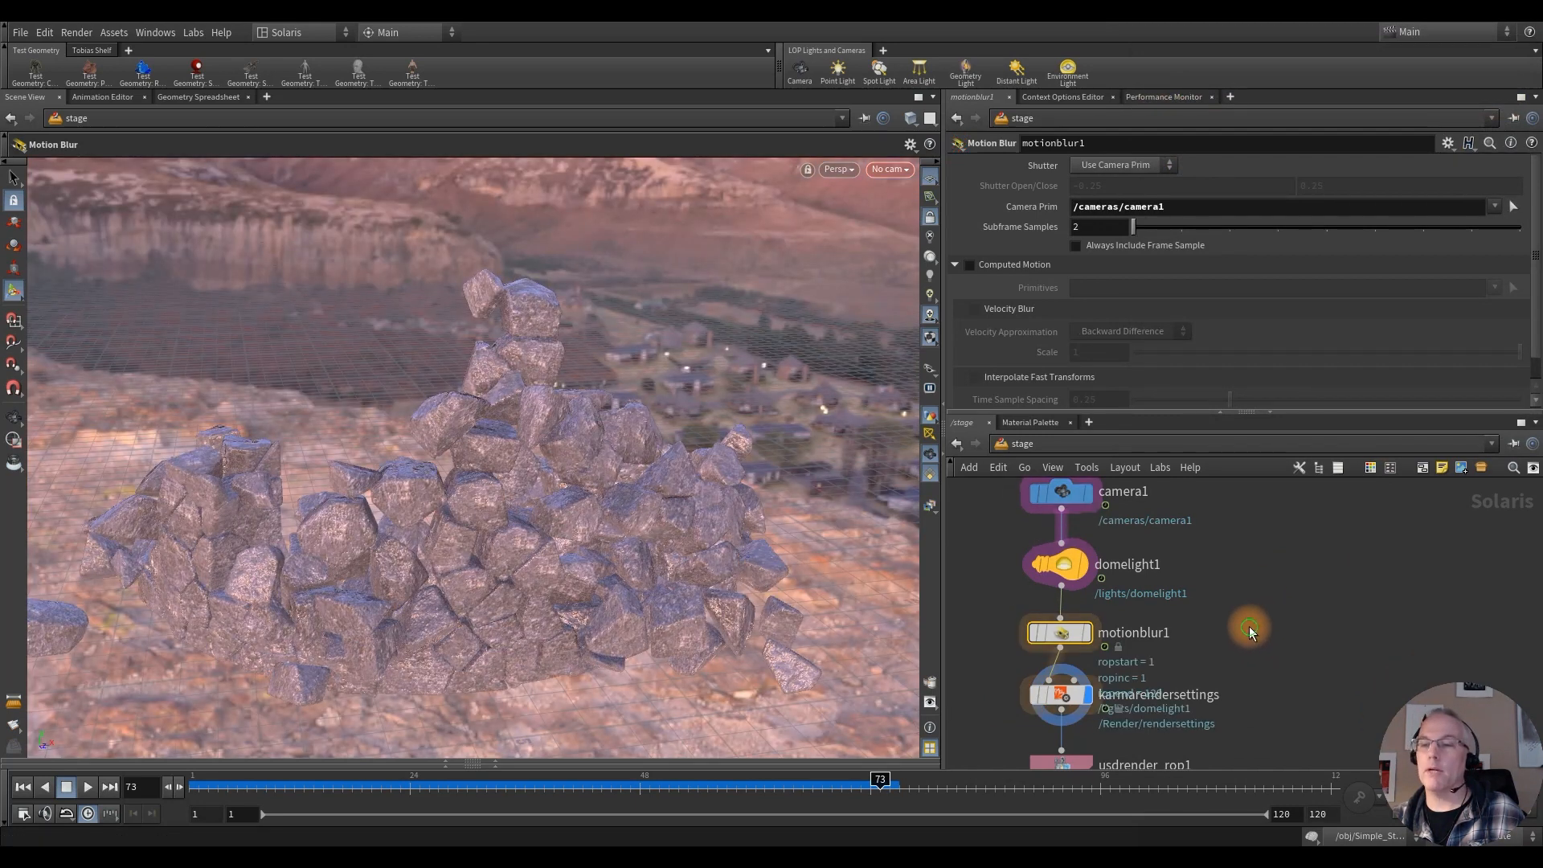
{"action": "mouse_move", "coordinate": [1249, 631]}
{"action": "middle_mouse_down"}
{"action": "mouse_move", "coordinate": [1246, 586]}
{"action": "mouse_move", "coordinate": [1229, 627]}
{"action": "middle_mouse_up"}
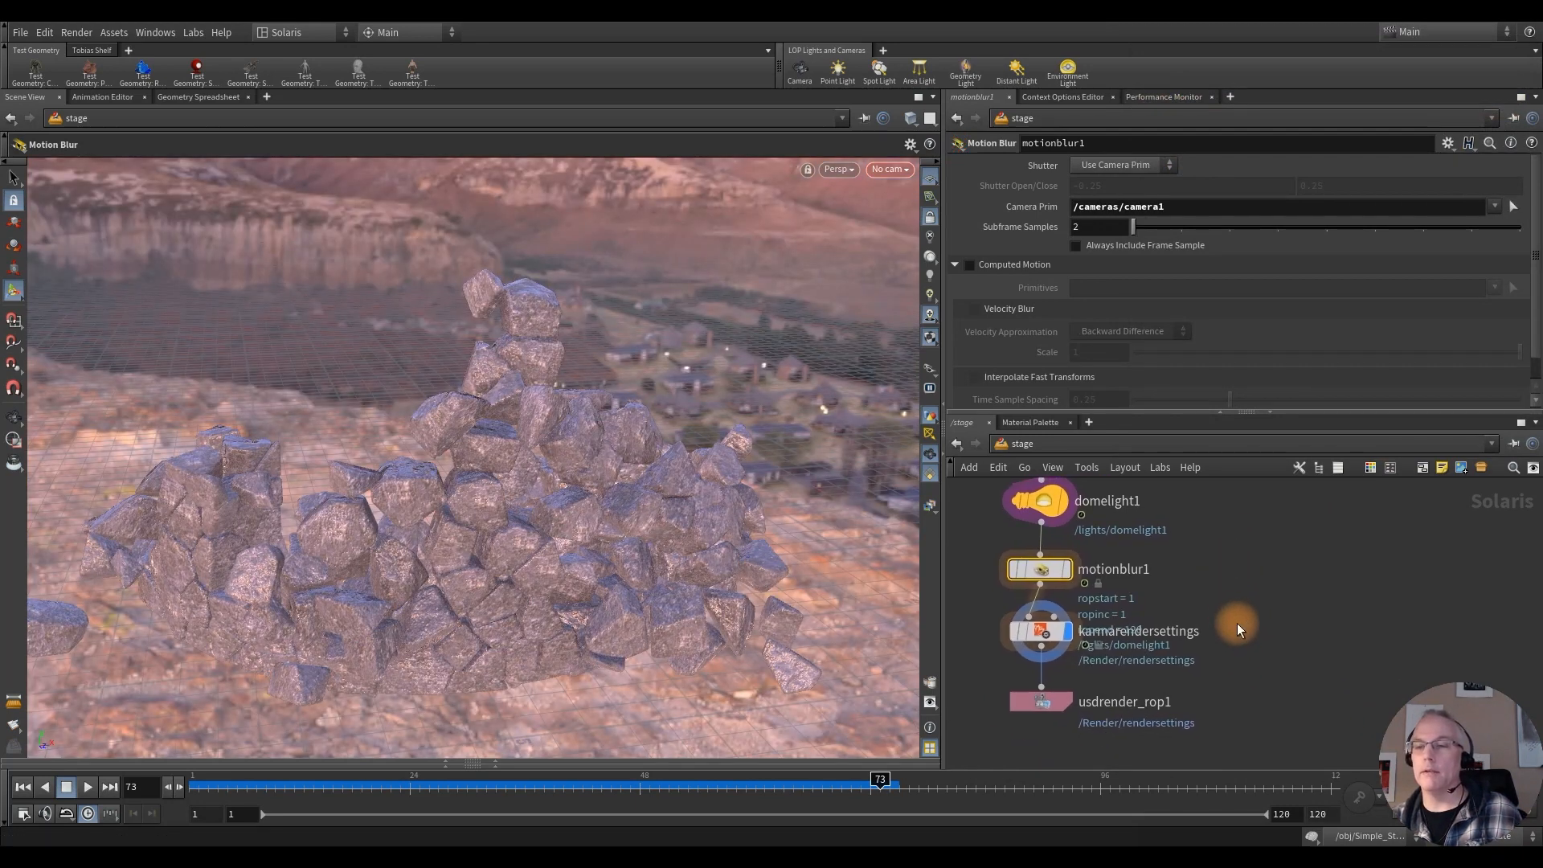
{"action": "left_click", "coordinate": [1047, 637]}
{"action": "key", "text": "ctrl+s"}
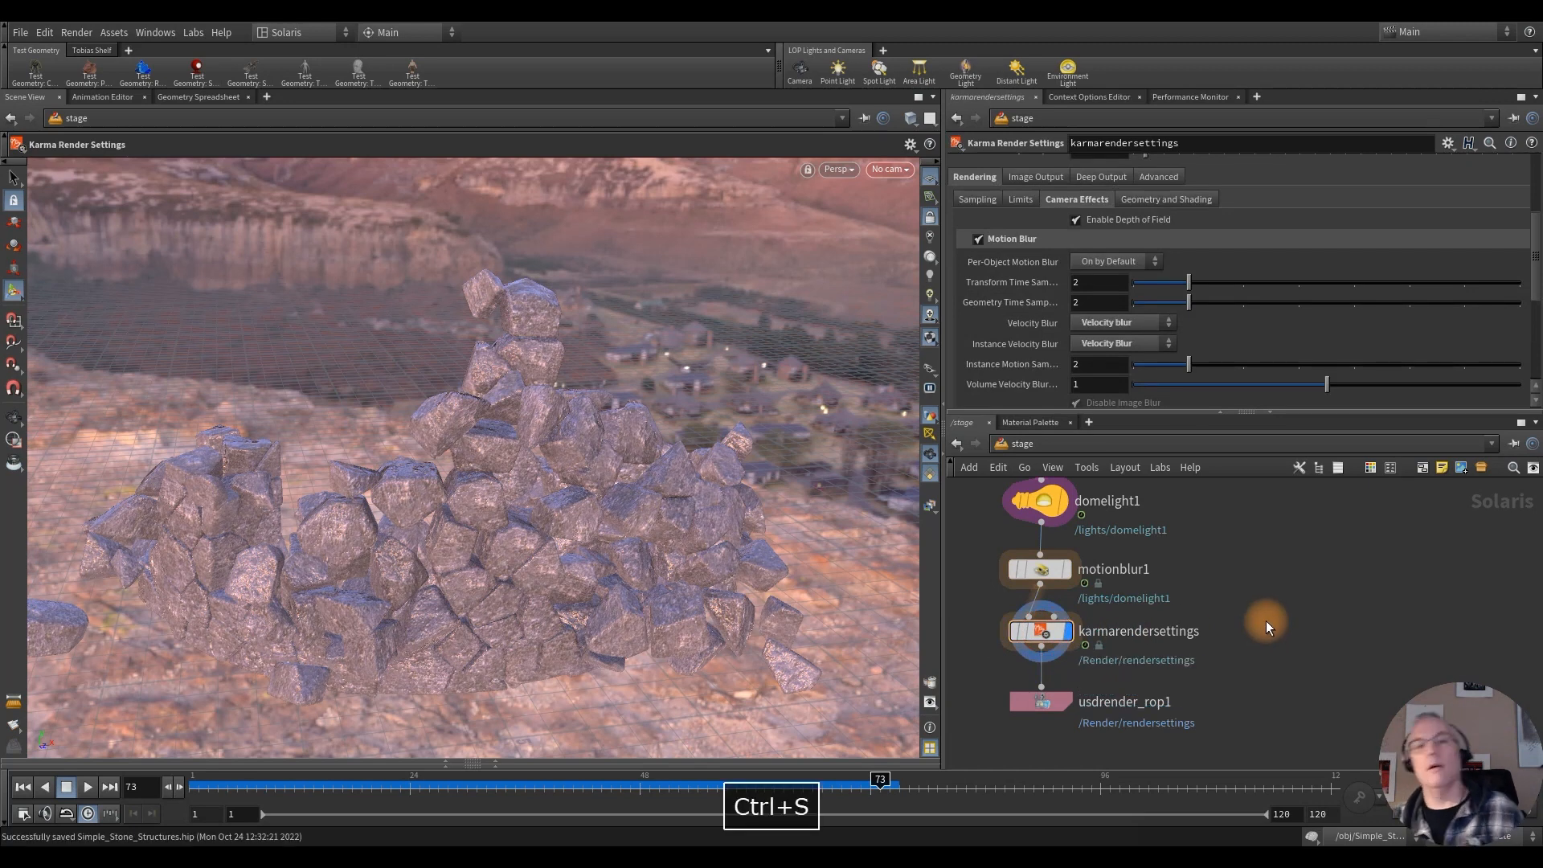
Step: Preview the motion-blurred stones in the viewport with the Karma renderer, and return the viewport to Houdini GL
{"action": "left_click", "coordinate": [842, 170]}
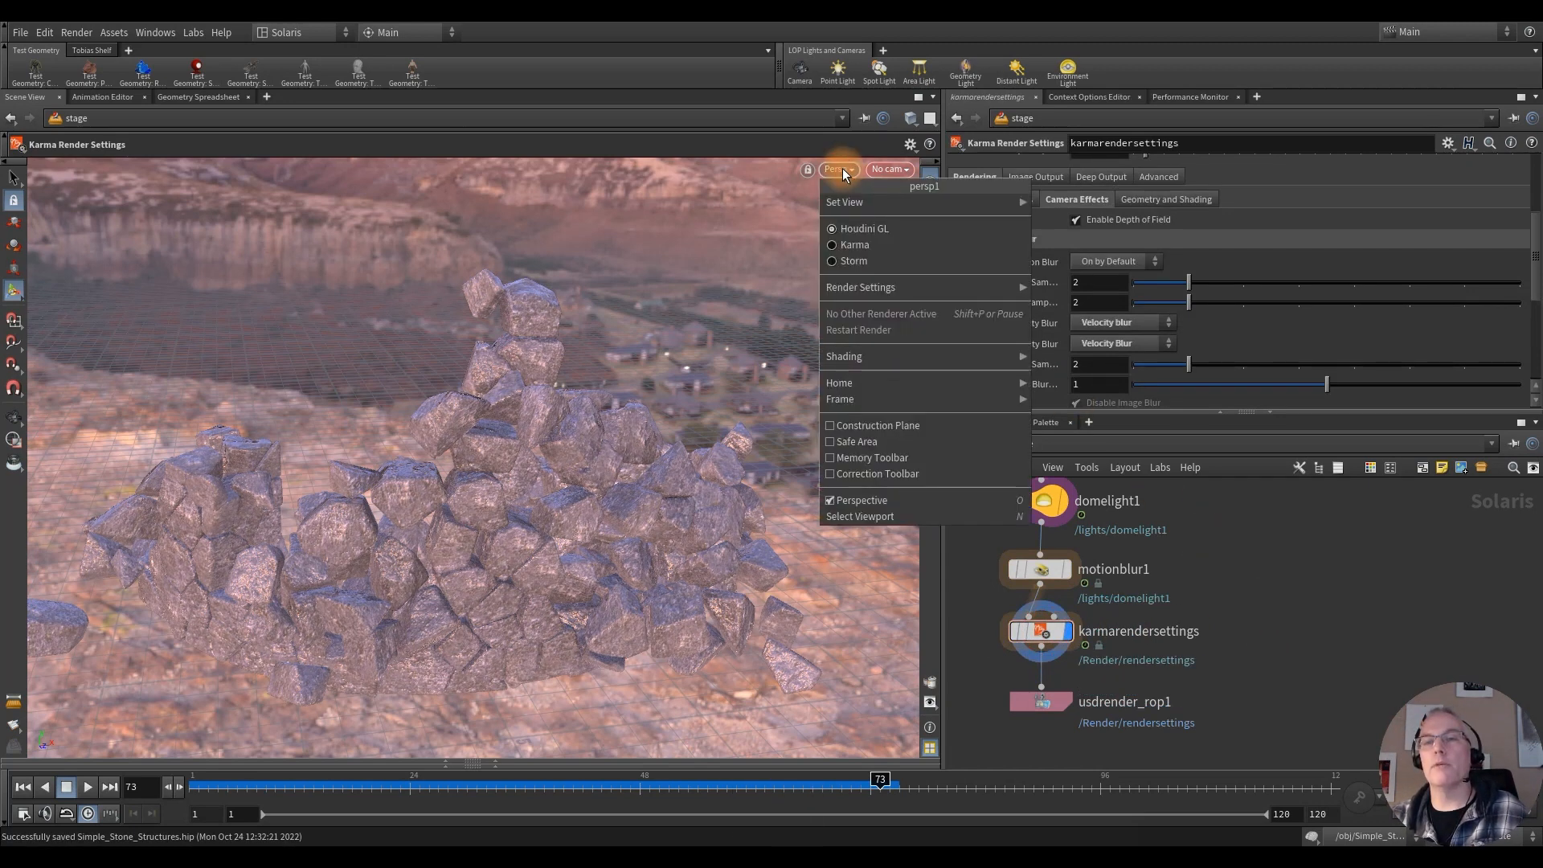
{"action": "left_click", "coordinate": [854, 244]}
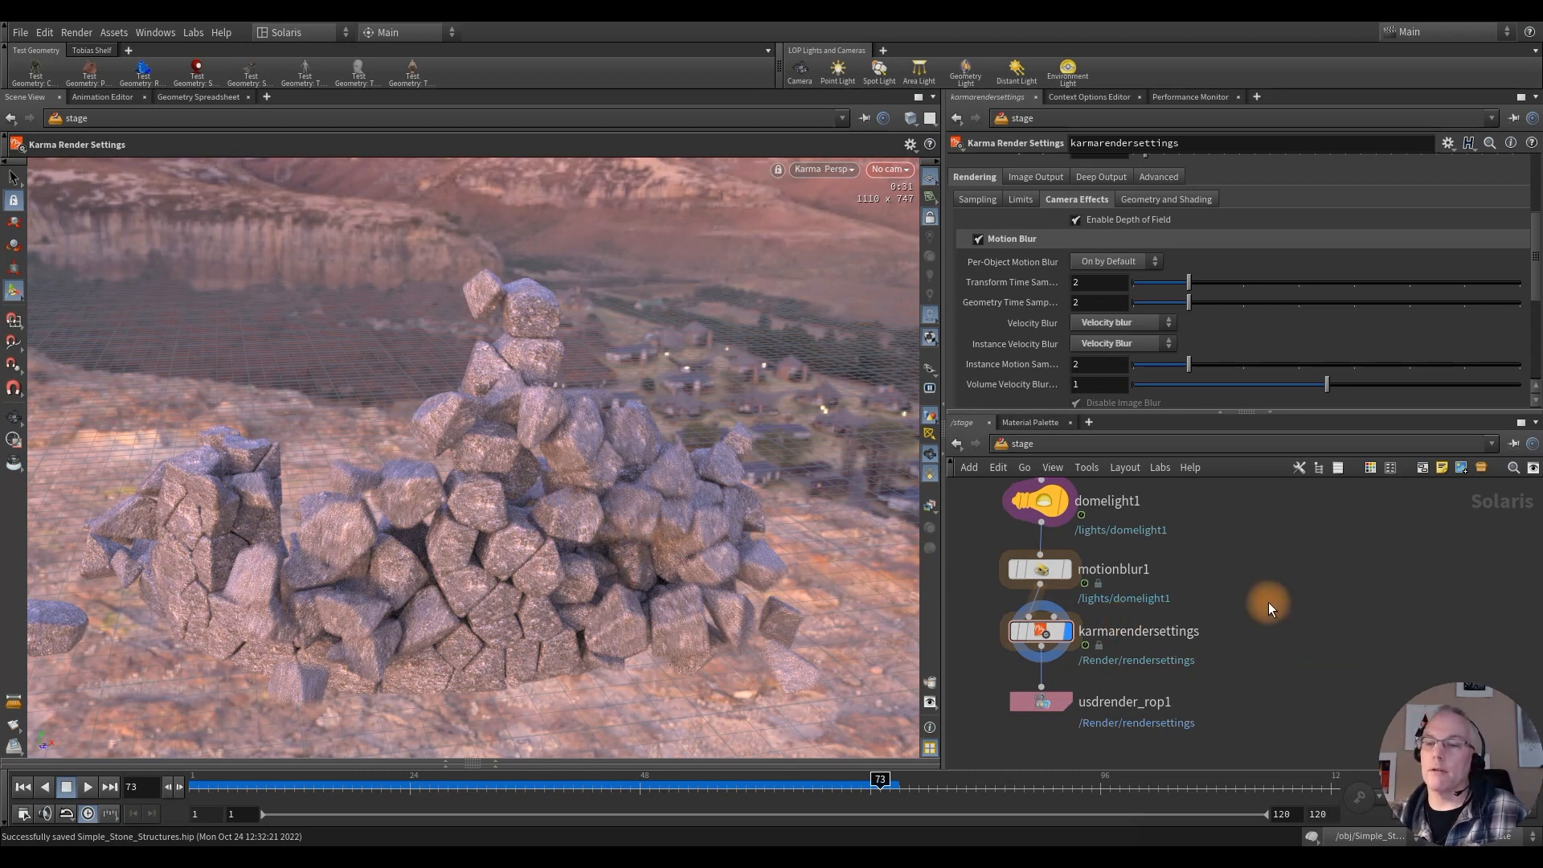
{"action": "middle_click_drag", "start_coordinate": [1268, 603], "coordinate": [1197, 625]}
{"action": "scroll", "coordinate": [1255, 666], "scroll_direction": "down", "scroll_amount": 3}
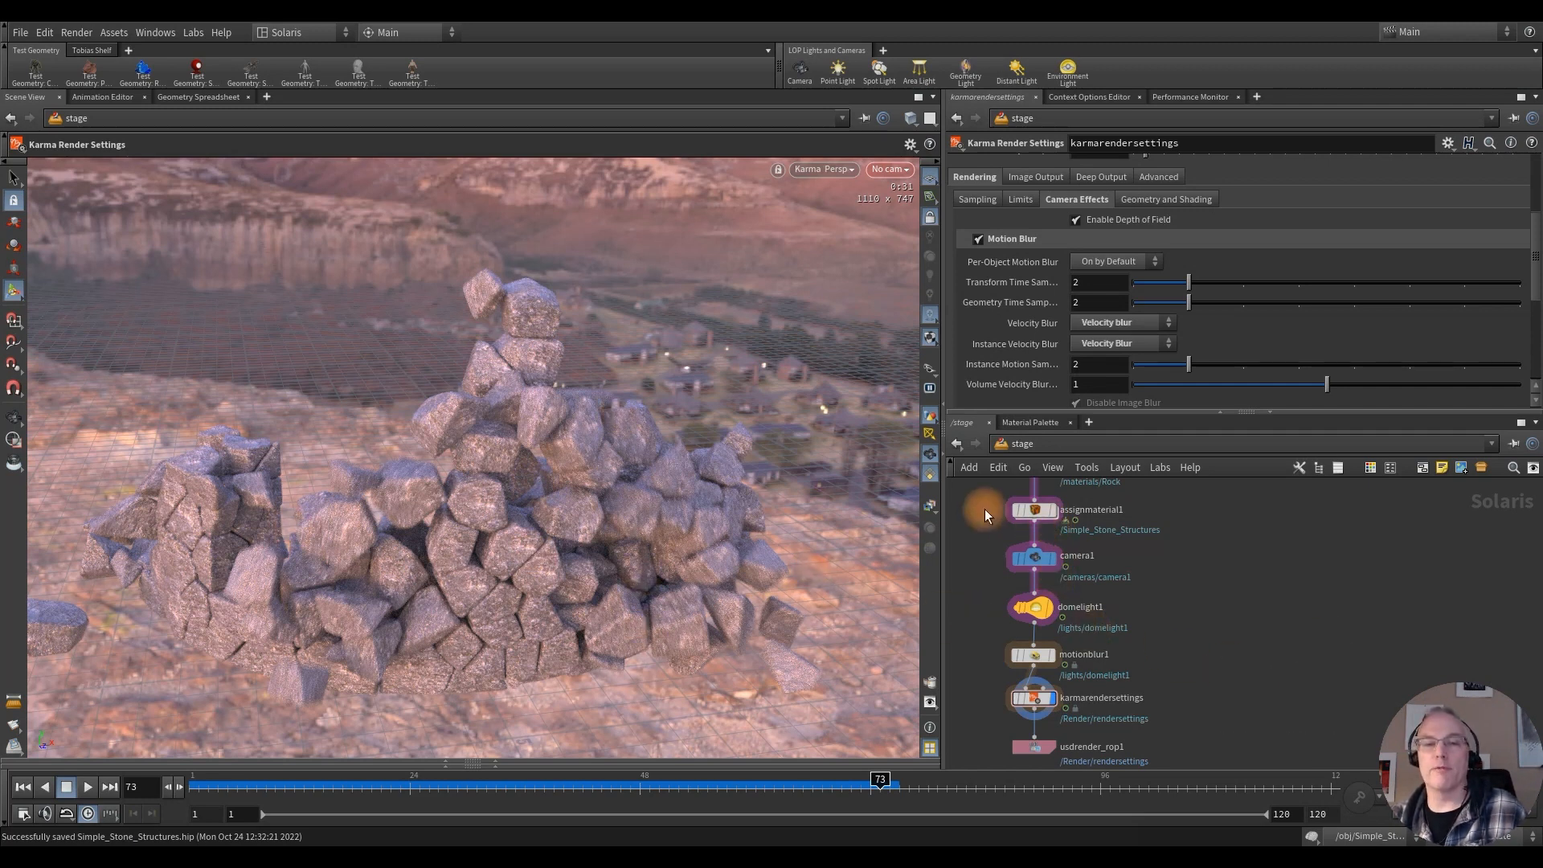
{"action": "middle_click_drag", "start_coordinate": [980, 499], "coordinate": [981, 619]}
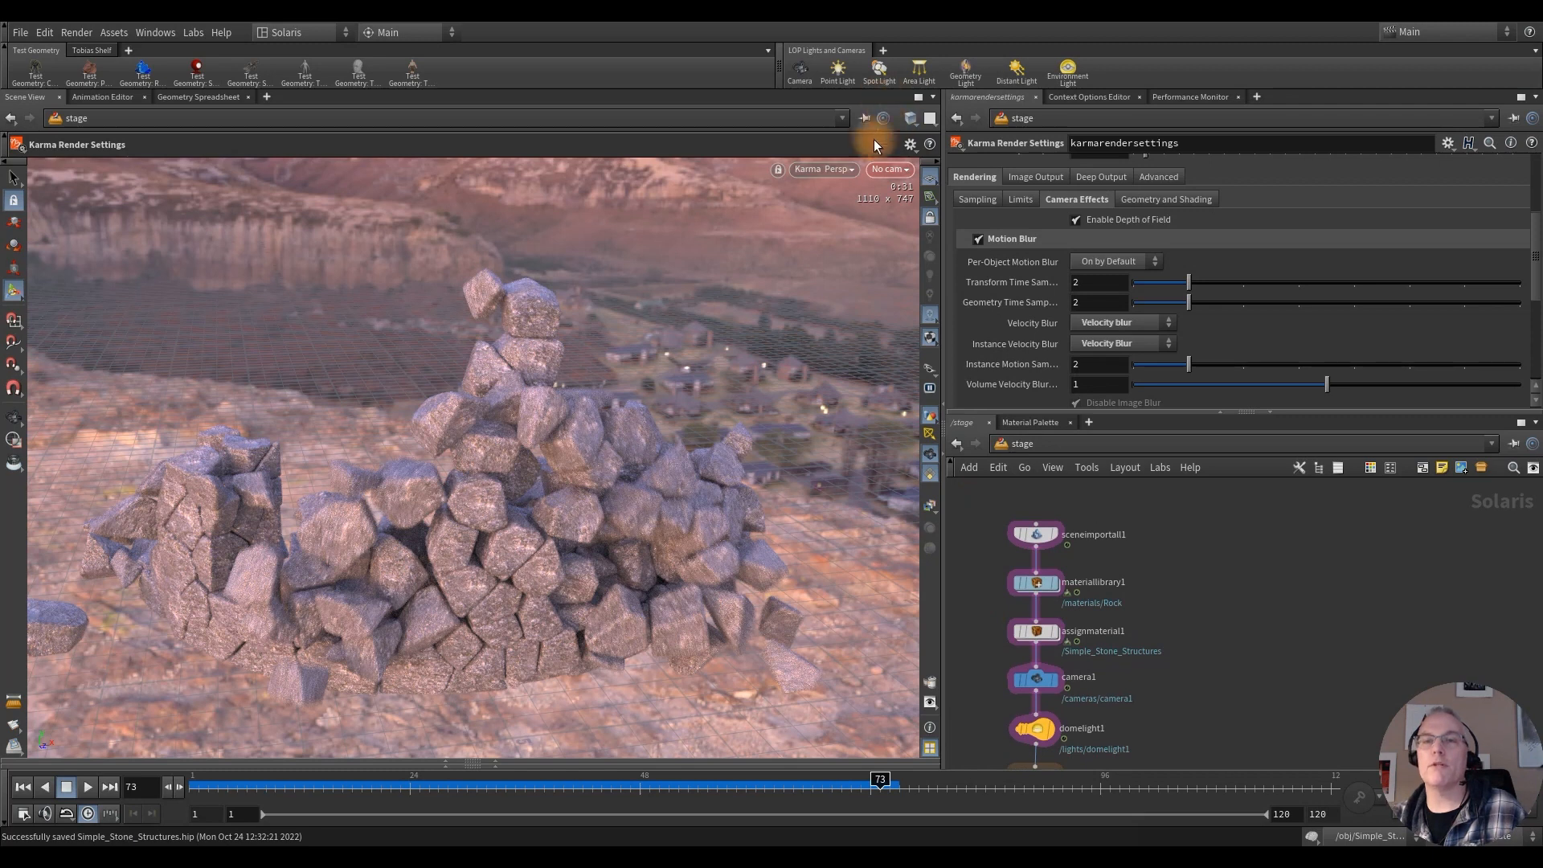
{"action": "left_click", "coordinate": [839, 169]}
{"action": "left_click", "coordinate": [832, 229]}
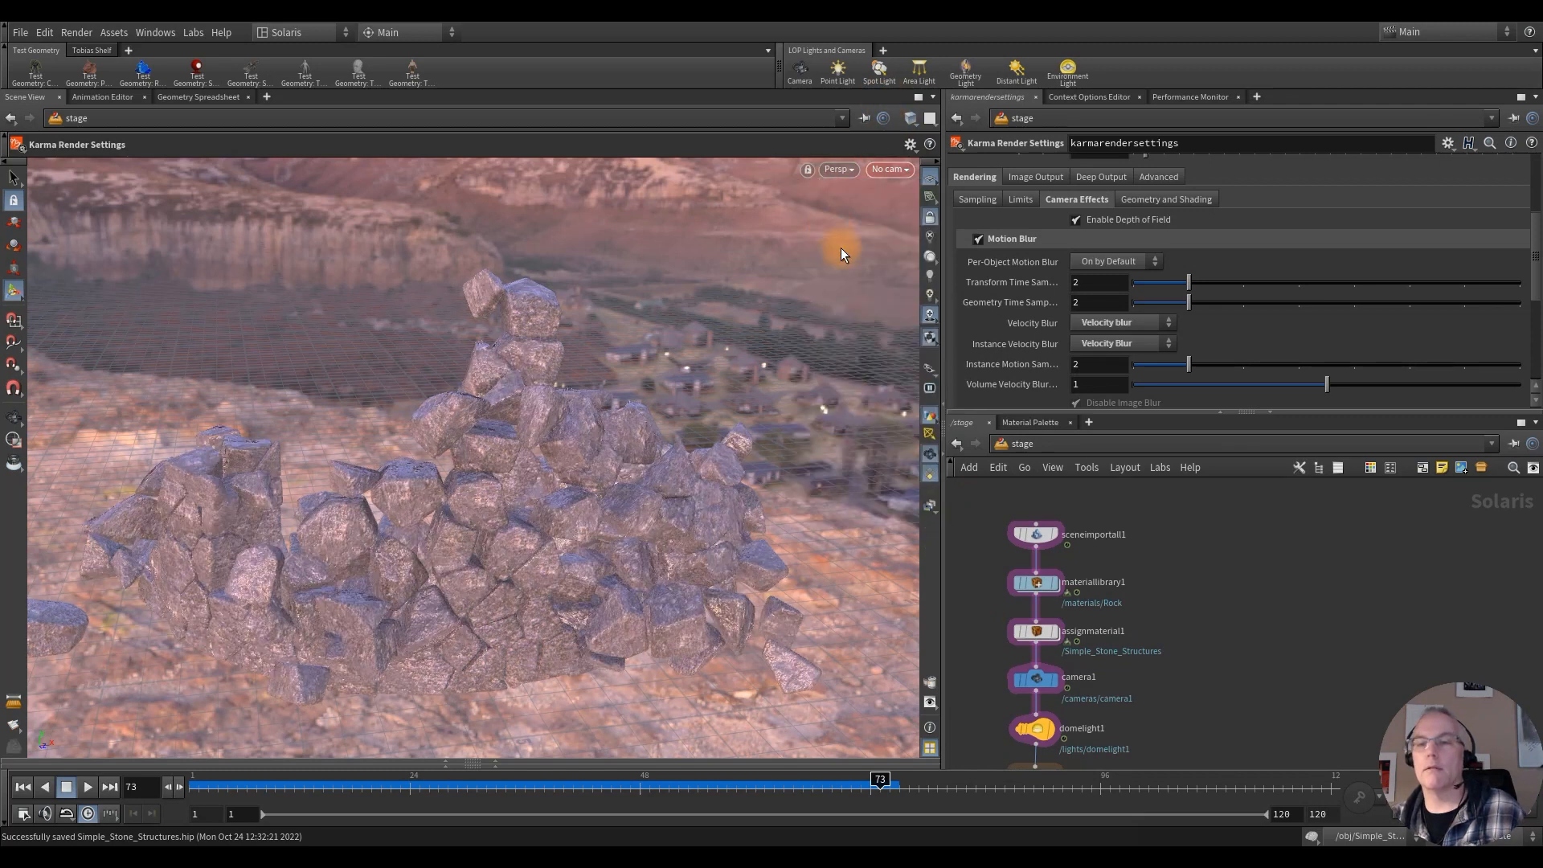
Step: Set the texture displacement Effect Scale of the Rock shader in materiallibrary1 to 0.15 and preview the upper stones up close with Karma
{"action": "left_click", "coordinate": [1039, 585]}
{"action": "key", "text": "i"}
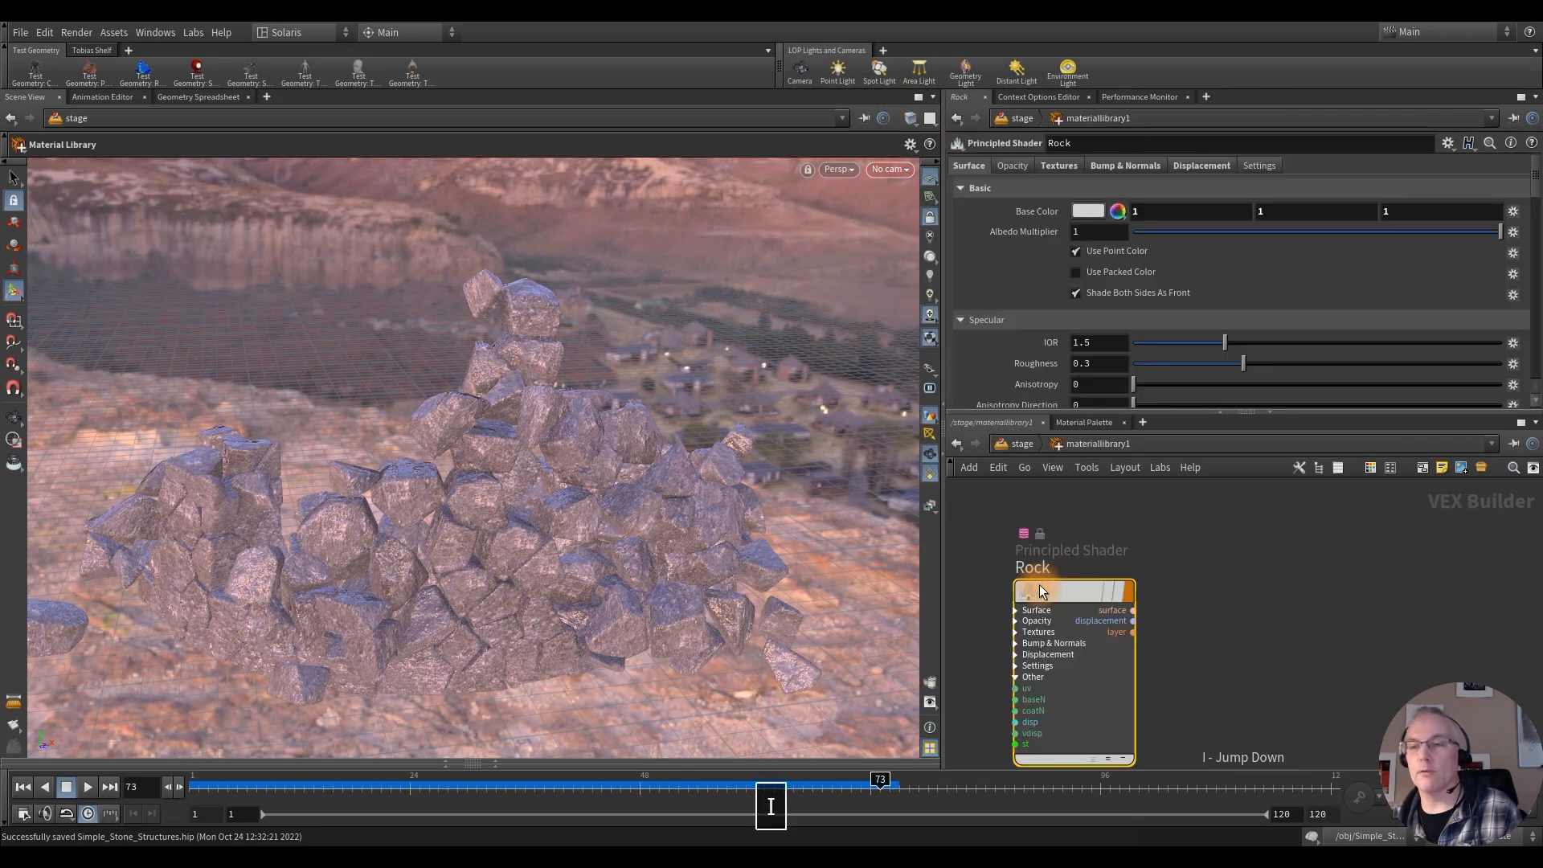
{"action": "left_click", "coordinate": [1201, 166]}
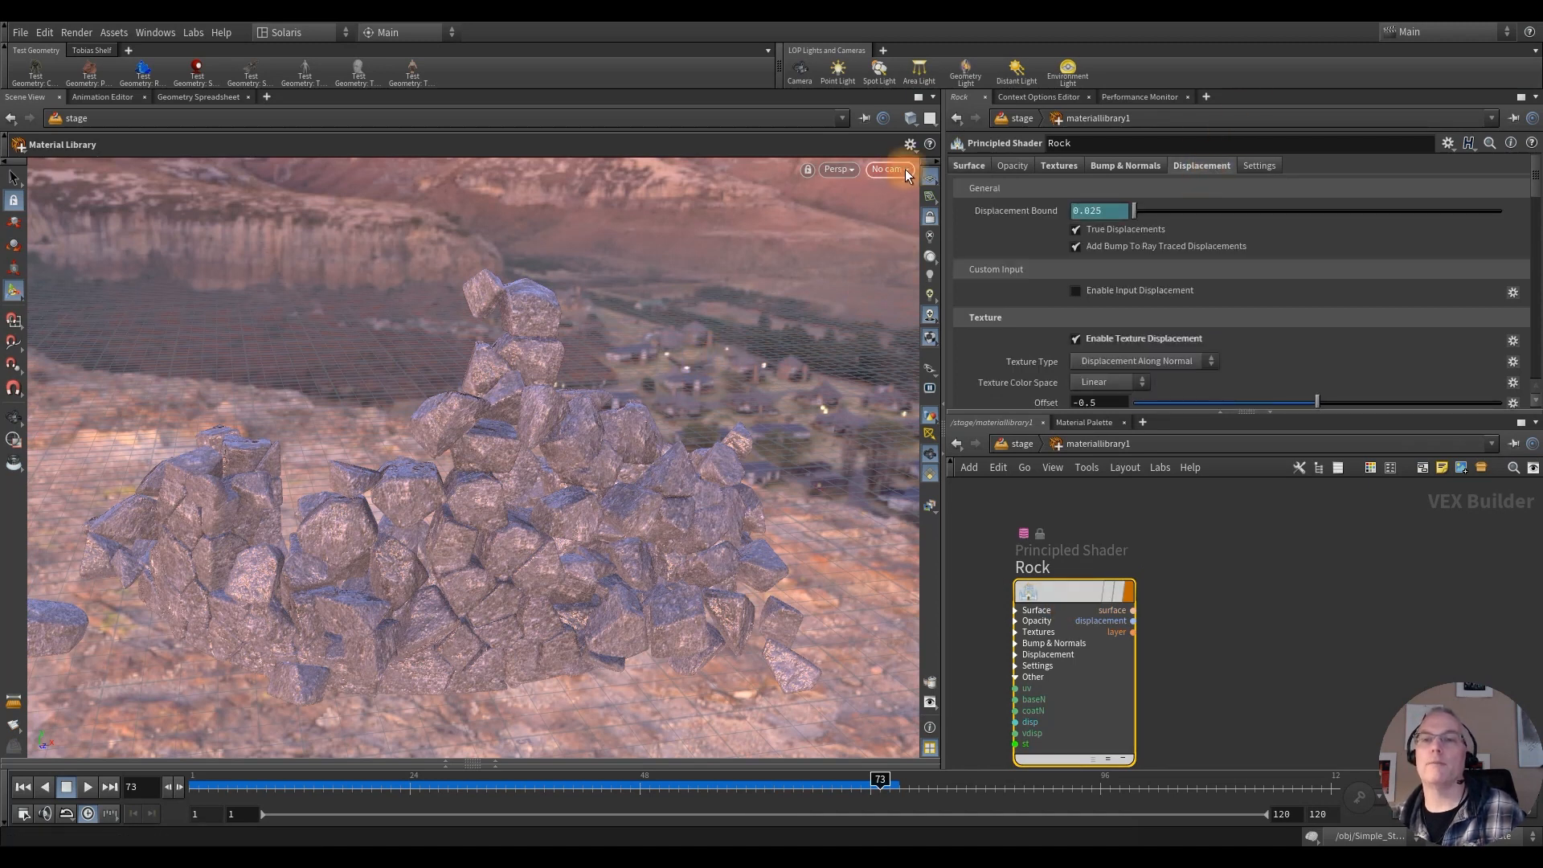
{"action": "right_click_drag", "start_coordinate": [509, 489], "coordinate": [845, 500], "text": "alt"}
{"action": "middle_click_drag", "start_coordinate": [547, 359], "coordinate": [541, 427], "text": "alt"}
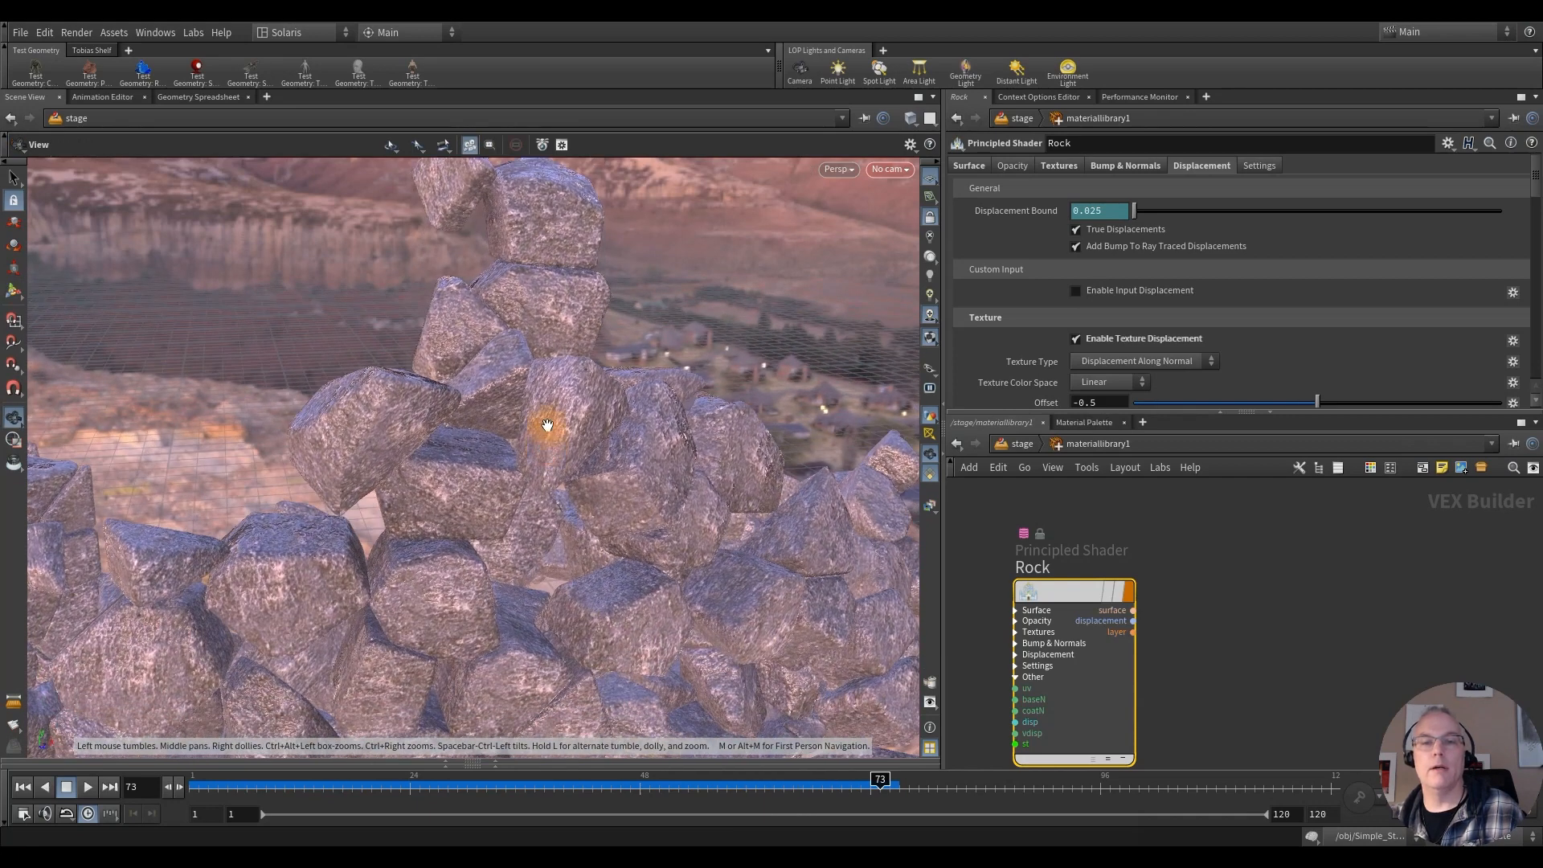
{"action": "right_click_drag", "start_coordinate": [540, 427], "coordinate": [833, 458], "text": "alt"}
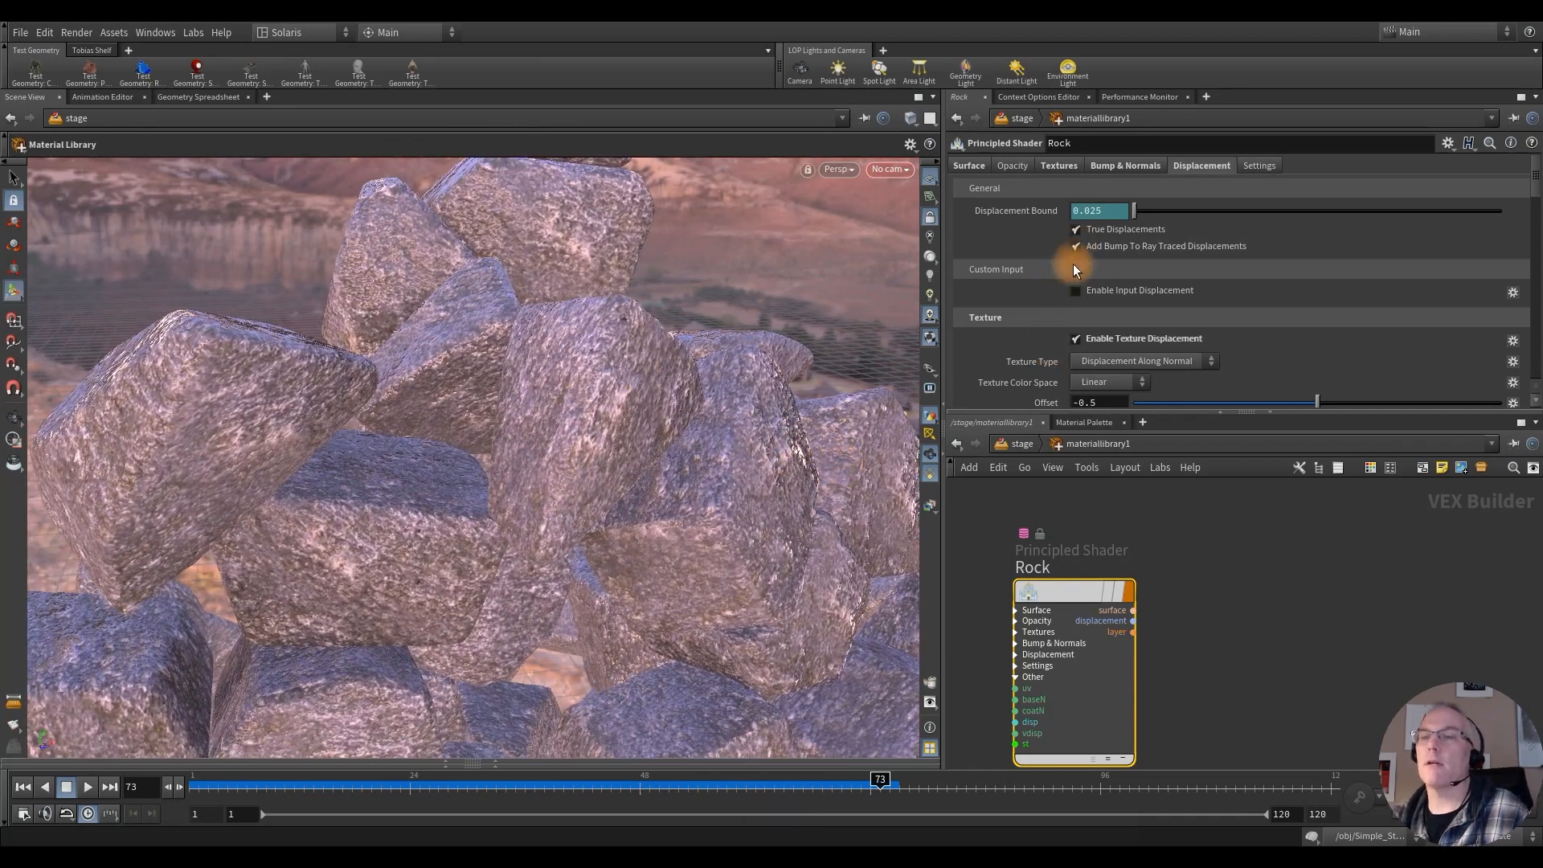
{"action": "scroll", "coordinate": [1026, 340], "scroll_direction": "down", "scroll_amount": 3}
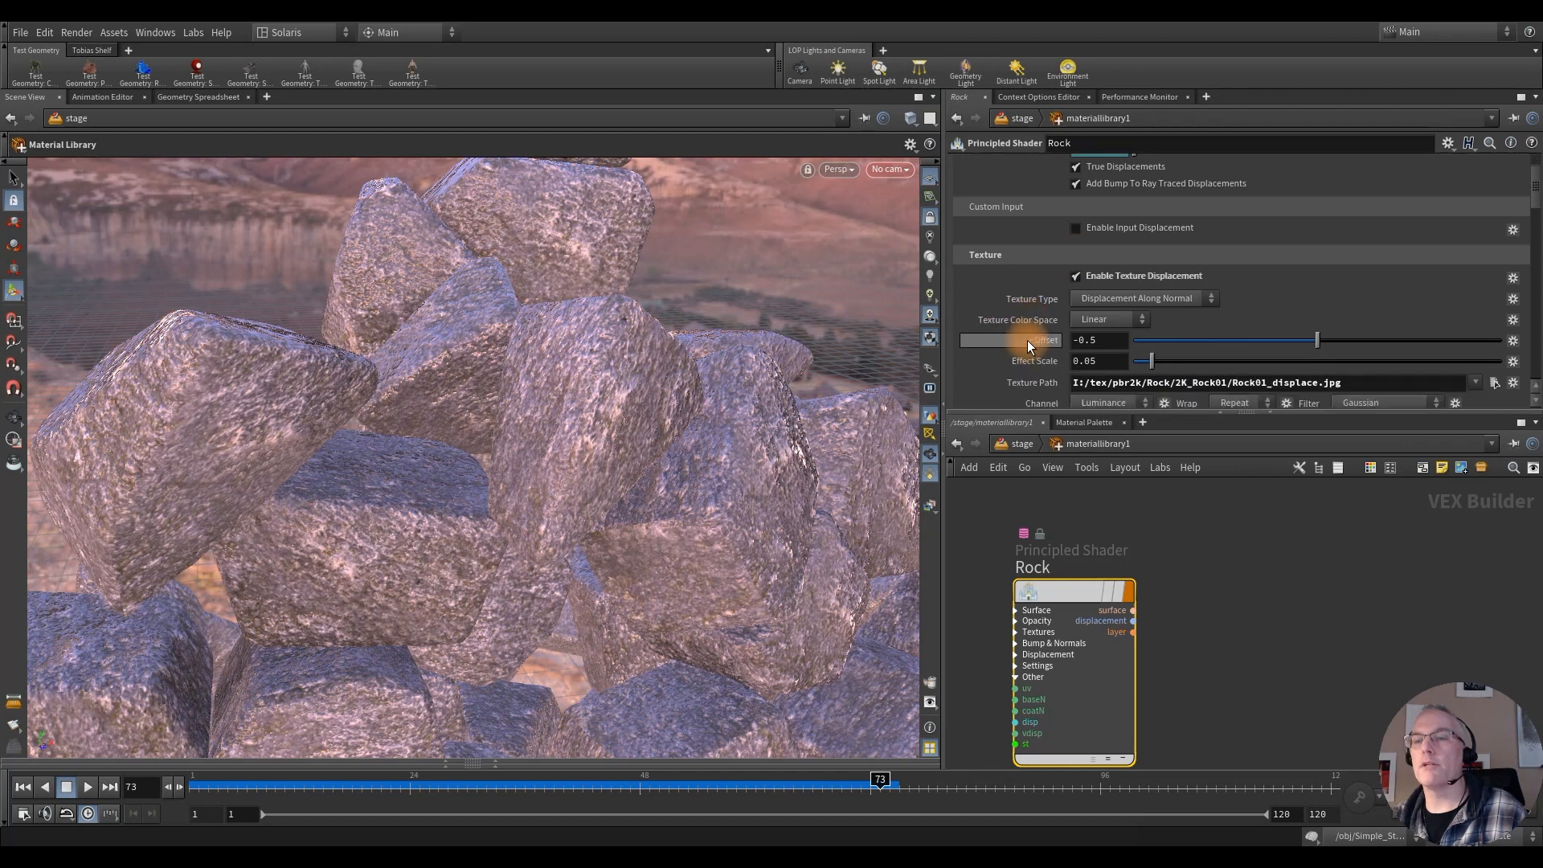
{"action": "left_click", "coordinate": [1111, 343]}
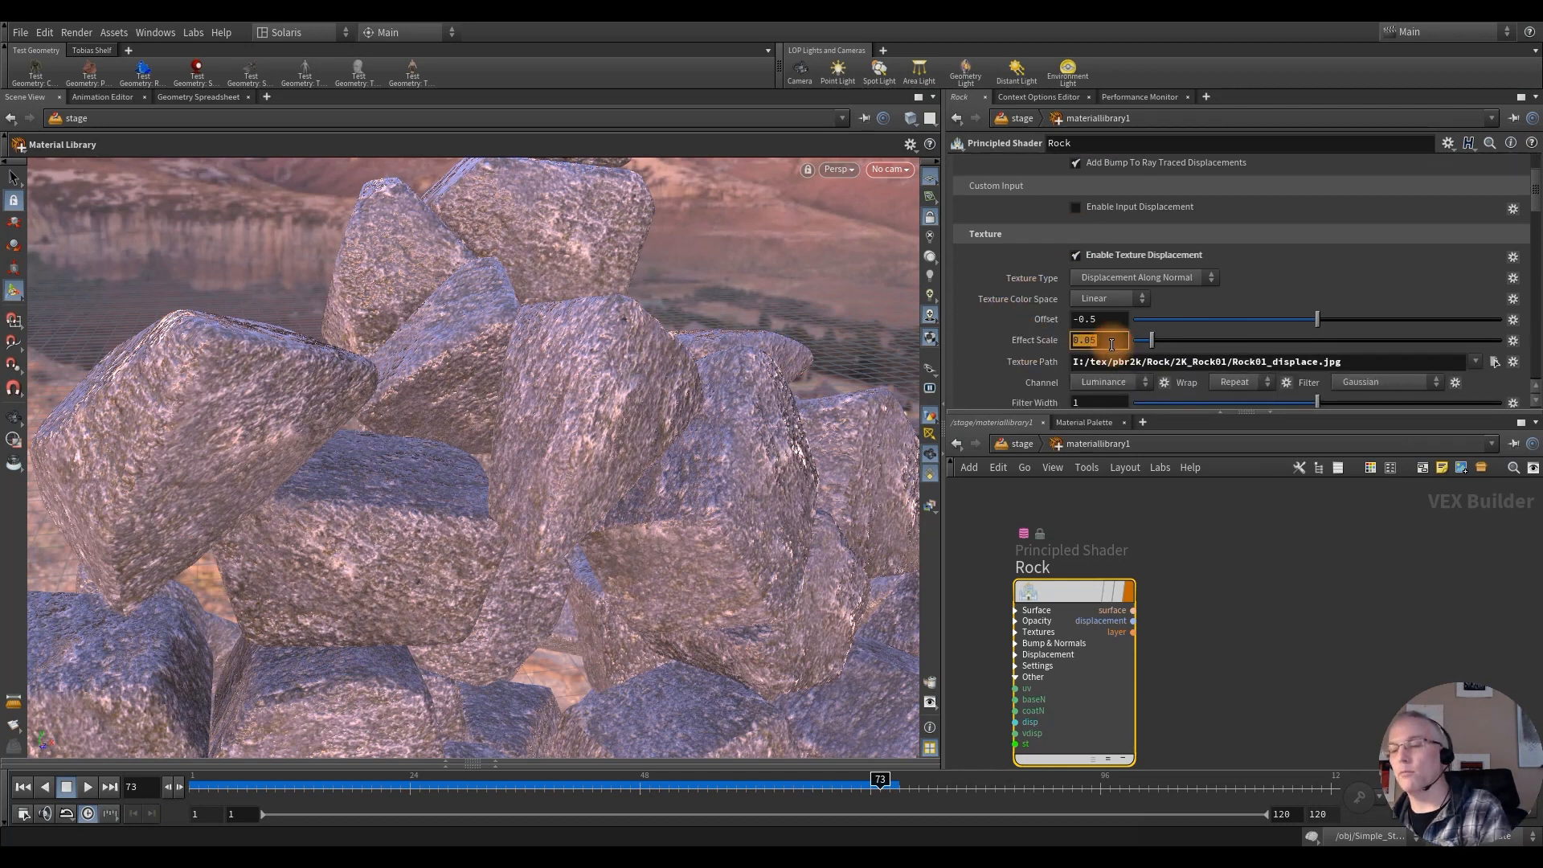
{"action": "type", "text": ".15"}
{"action": "key", "text": "Return"}
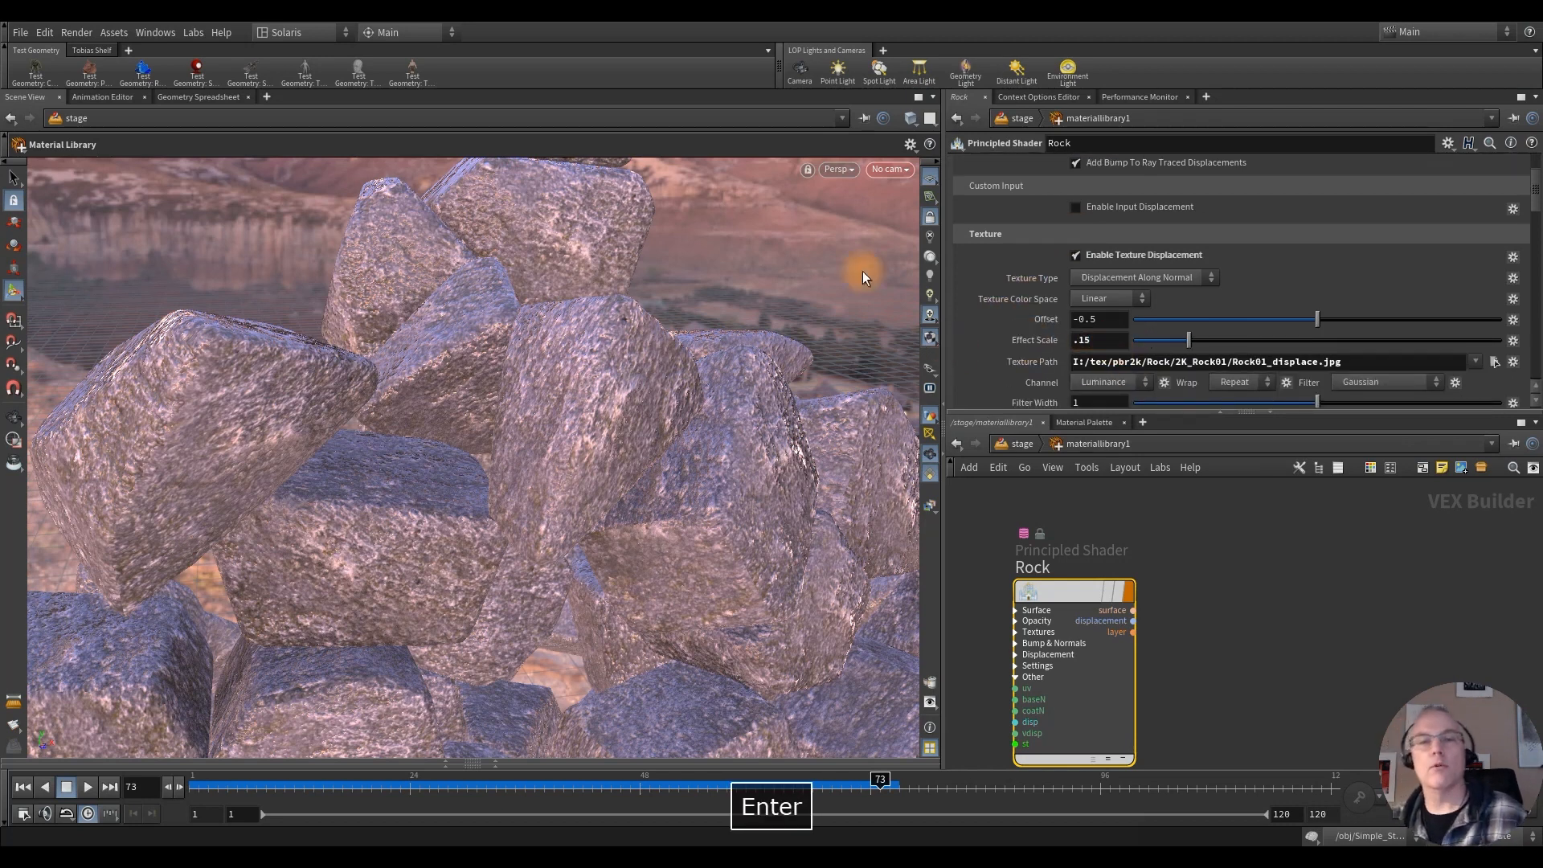
{"action": "left_click", "coordinate": [842, 171]}
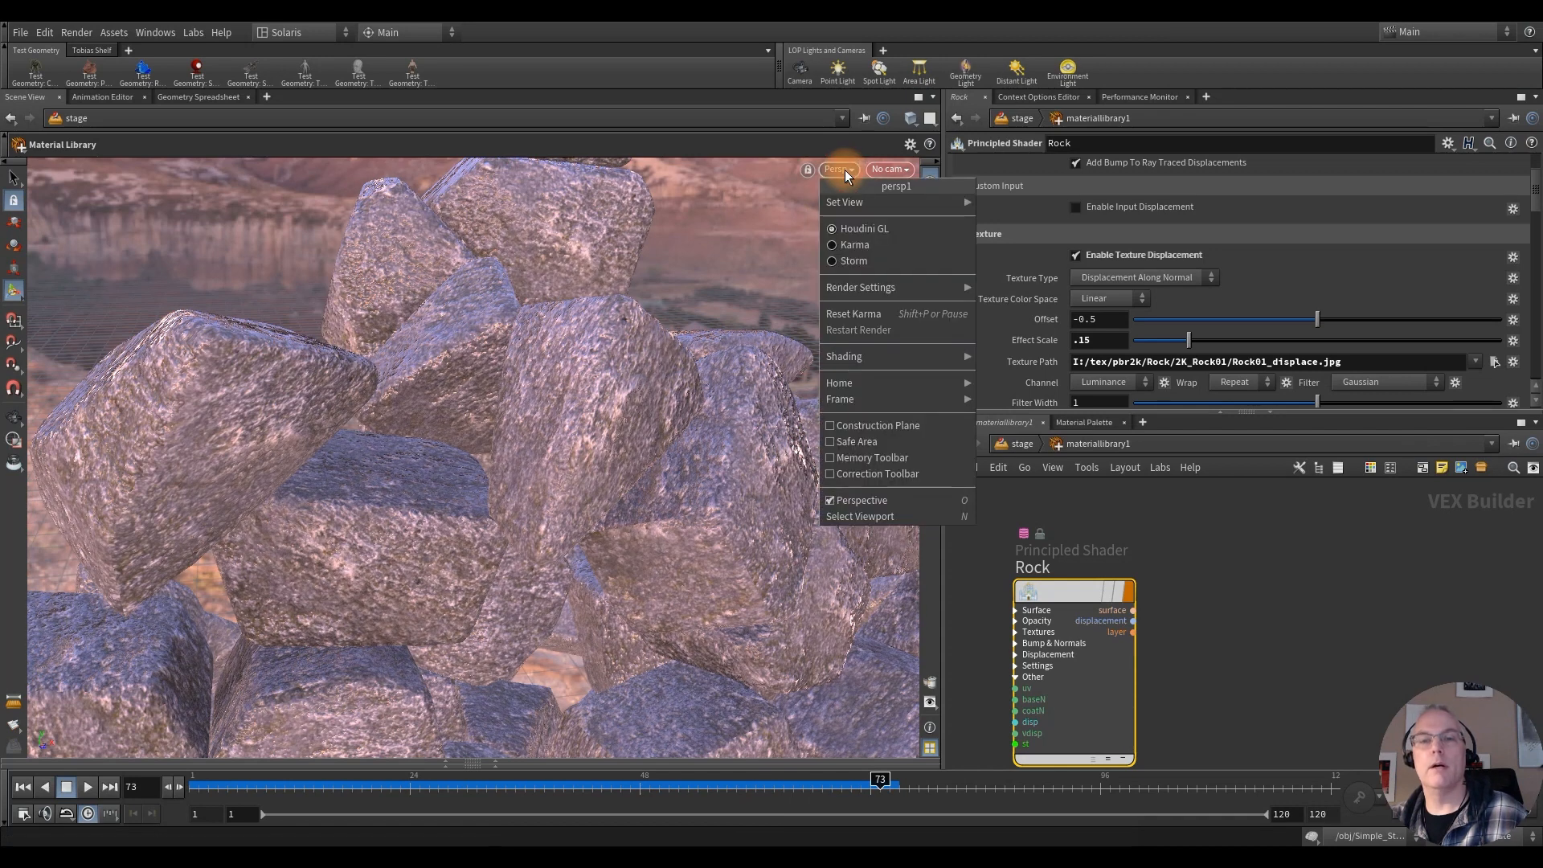
{"action": "left_click", "coordinate": [857, 244]}
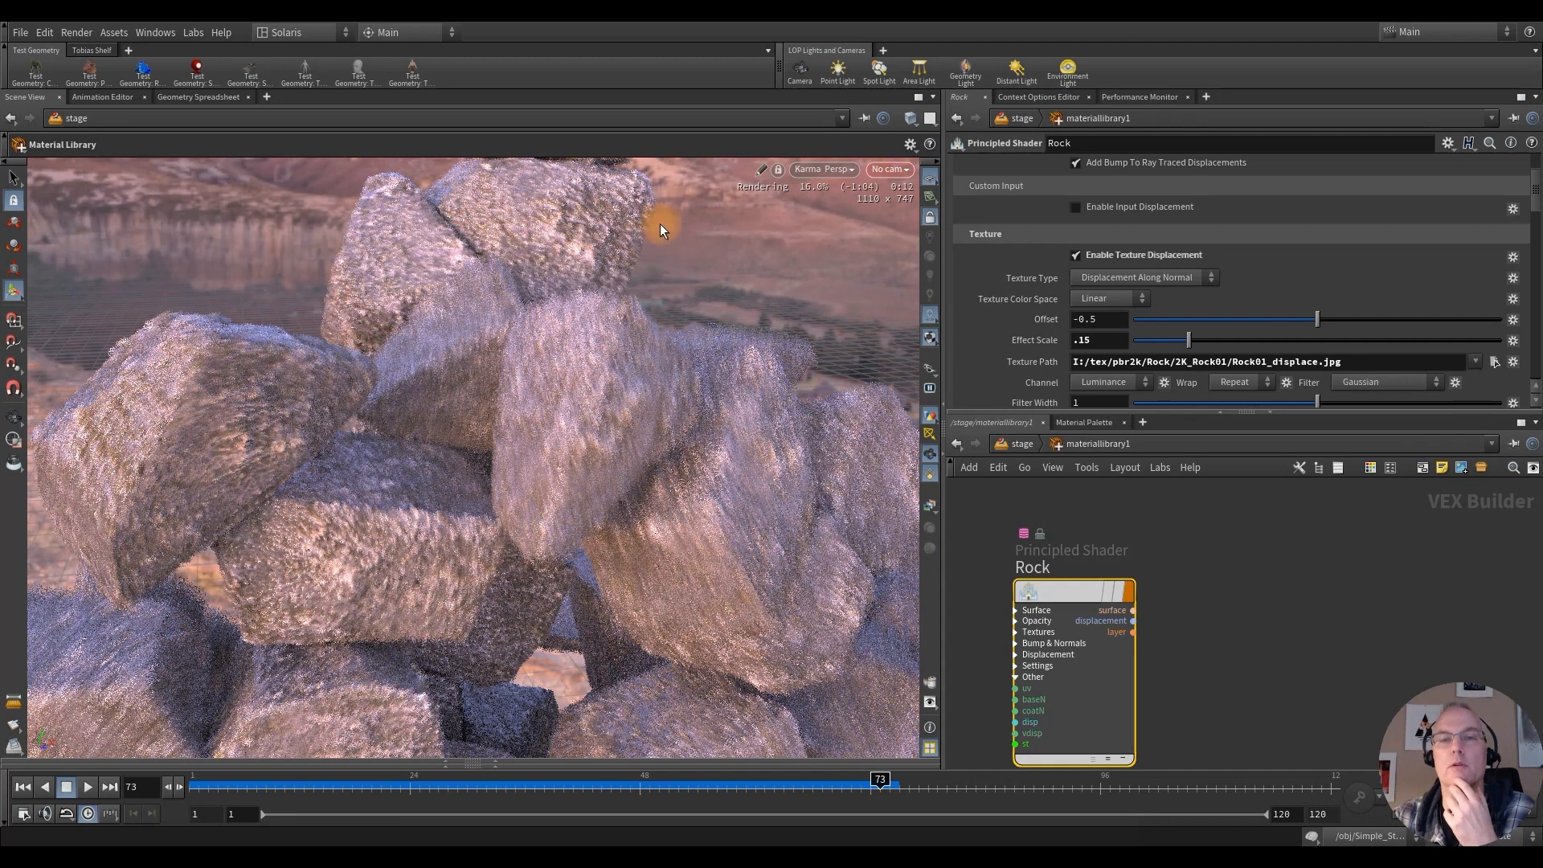
Step: Set the Rock shader's texture displacement Effect Scale to 0.25
{"action": "left_click", "coordinate": [1110, 340]}
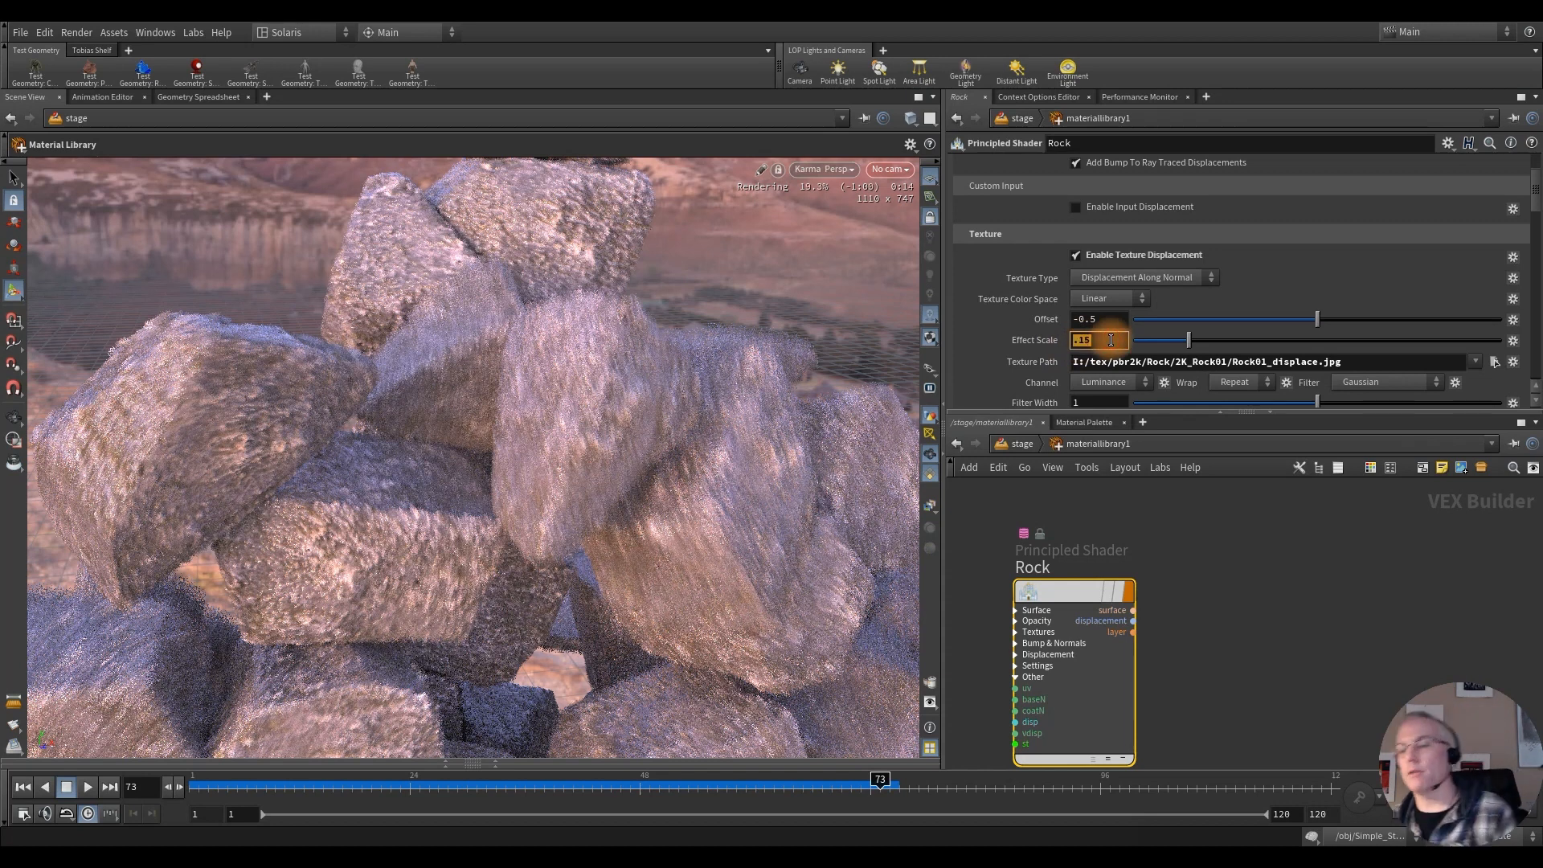
{"action": "type", "text": ".25"}
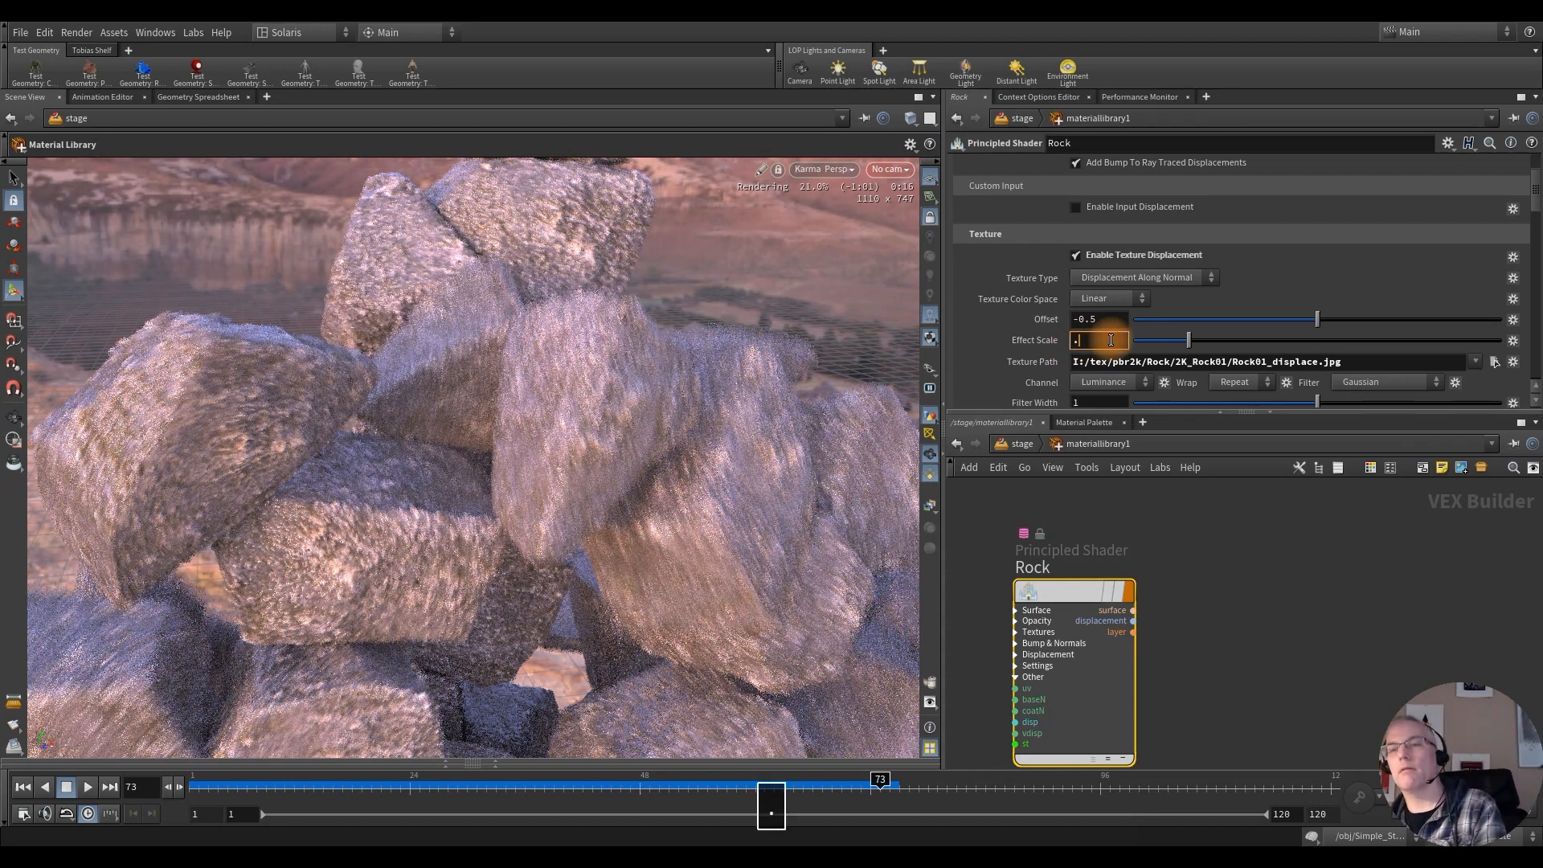
{"action": "key", "text": "Return"}
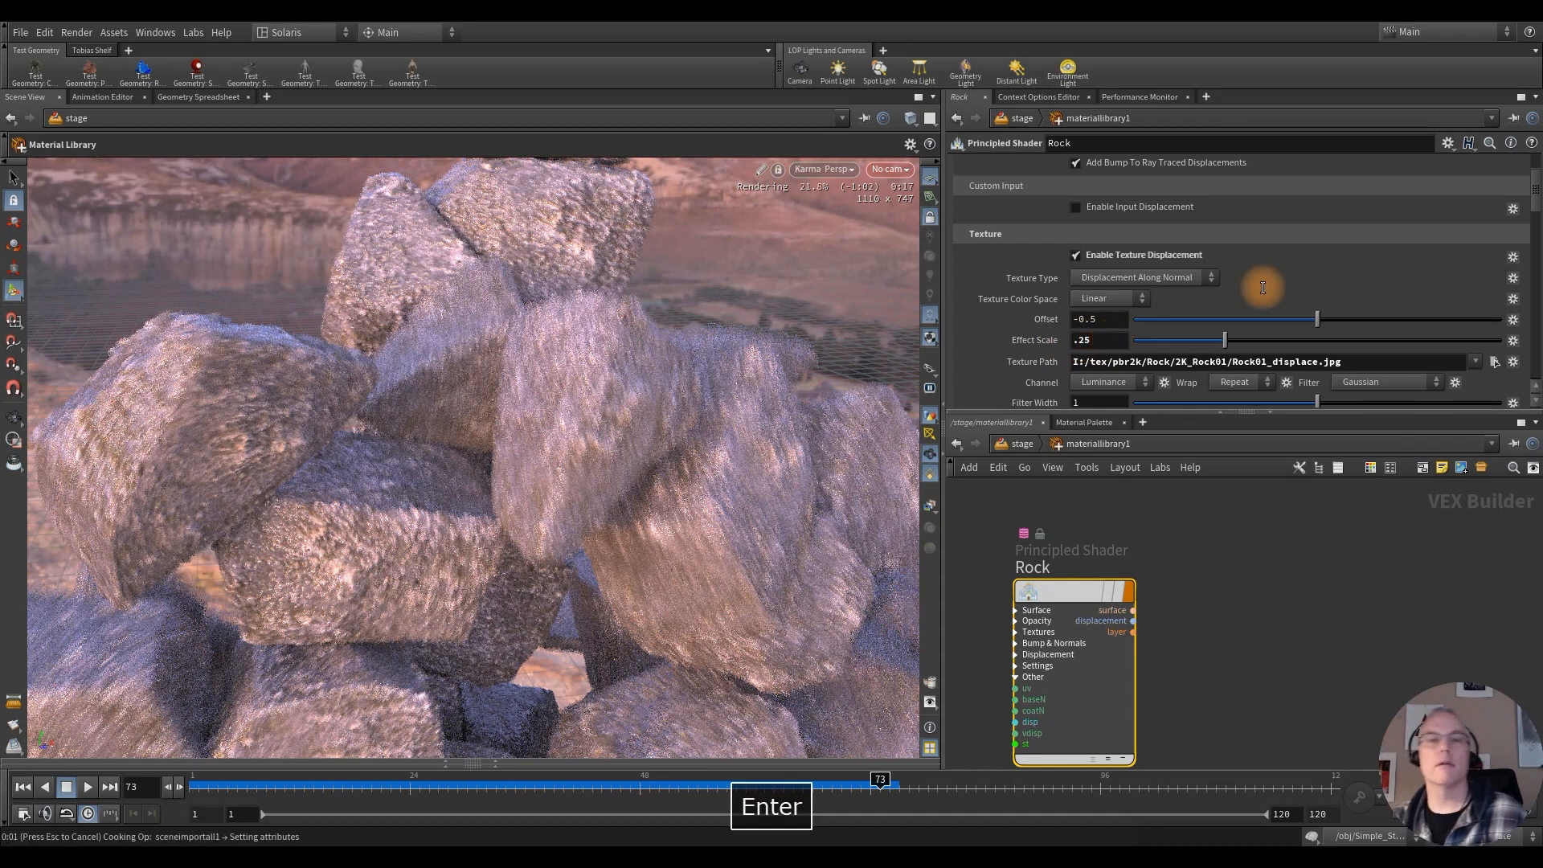